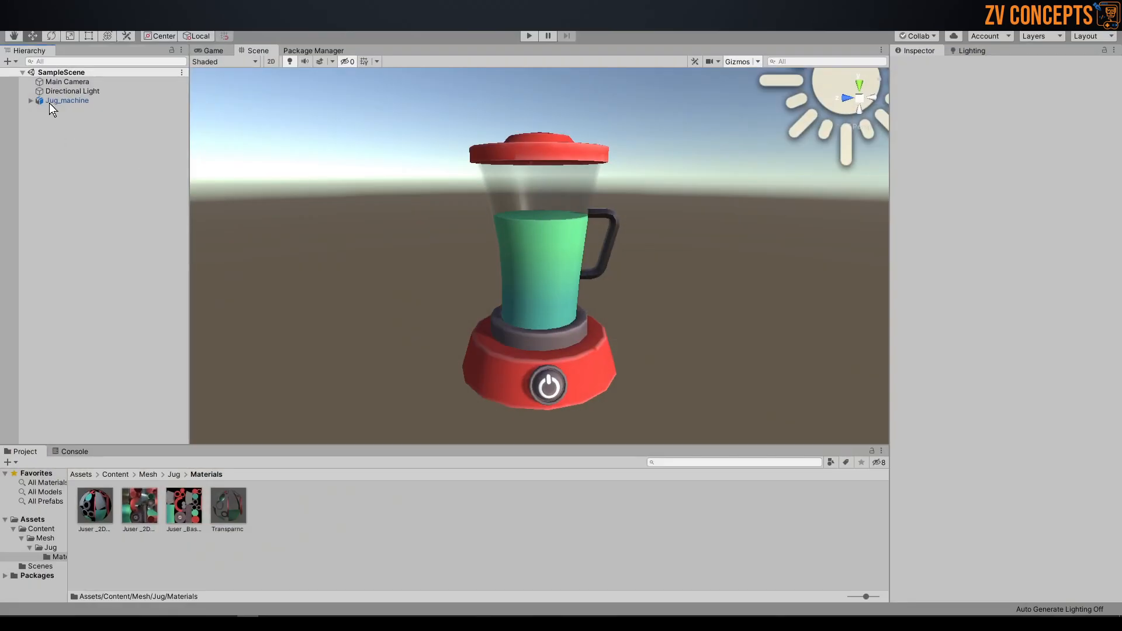
Step: Inspect the Jug_machine model in the scene from another angle and up close, including its handle
{"action": "left_click_drag", "start_coordinate": [459, 193], "coordinate": [637, 195], "text": "alt"}
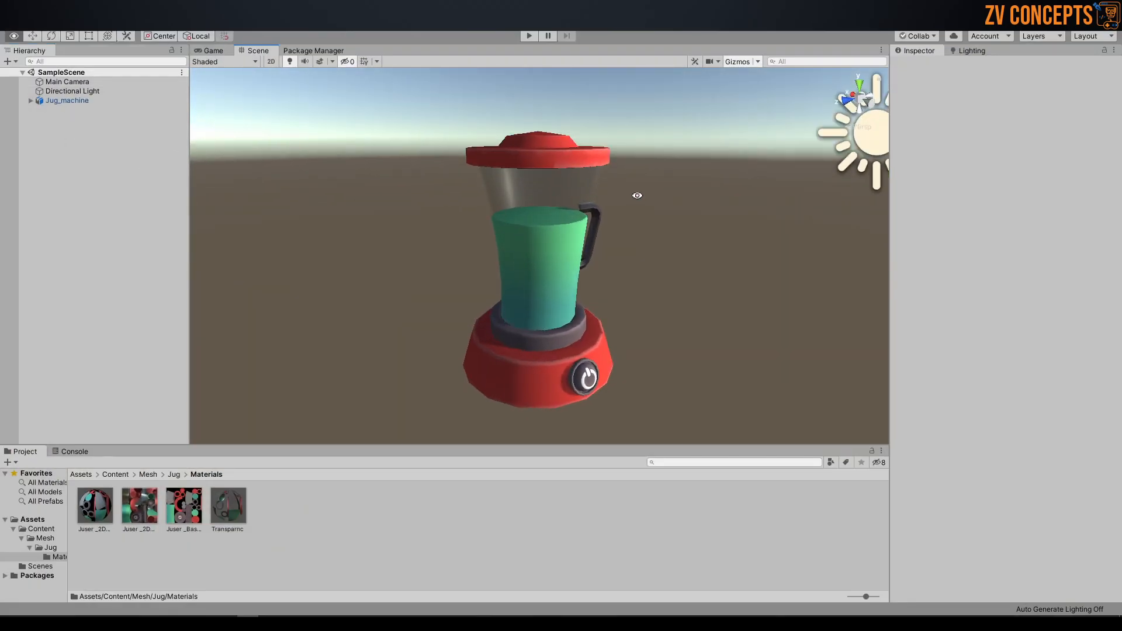
{"action": "left_click", "coordinate": [545, 192]}
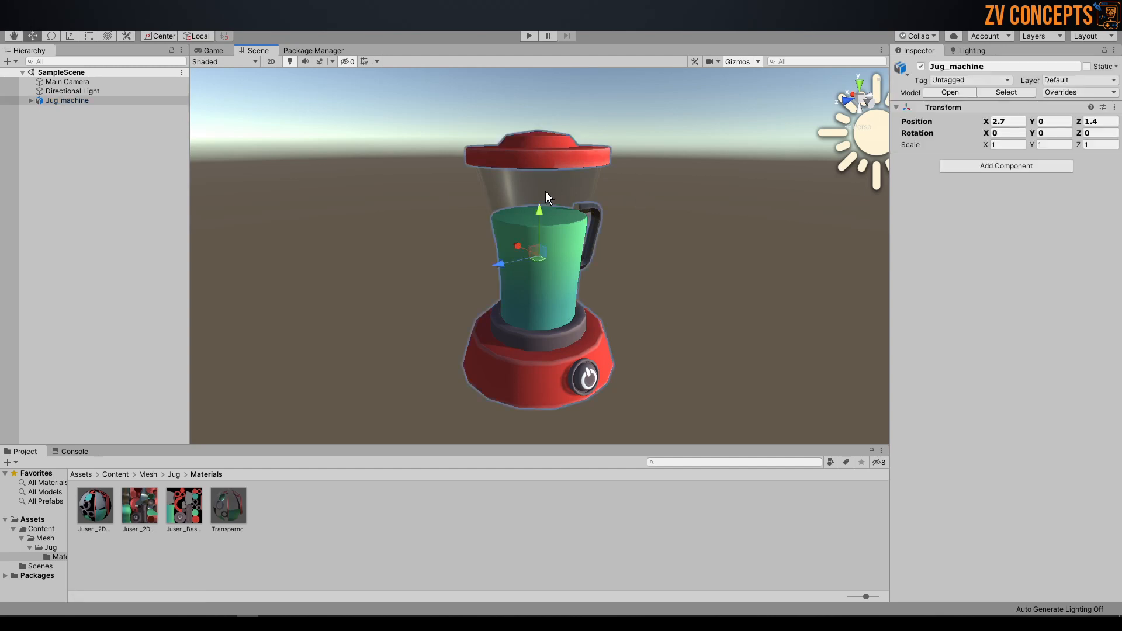
{"action": "left_click_drag", "start_coordinate": [546, 191], "coordinate": [535, 142], "text": "alt"}
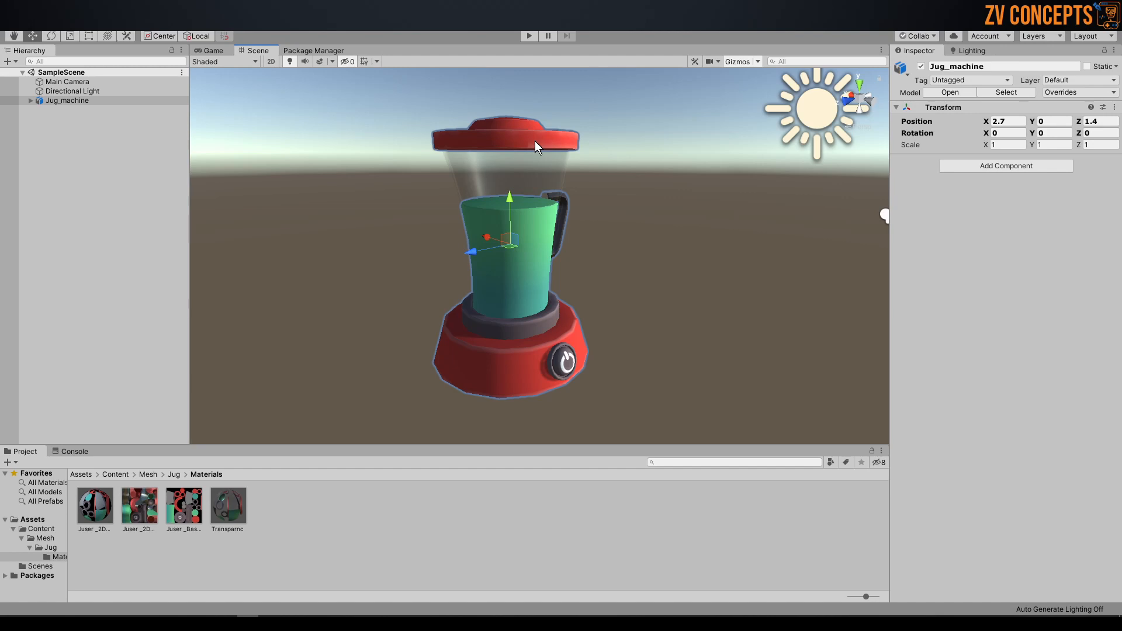
{"action": "scroll", "coordinate": [526, 136], "scroll_direction": "up", "scroll_amount": 2}
{"action": "left_click", "coordinate": [559, 174]}
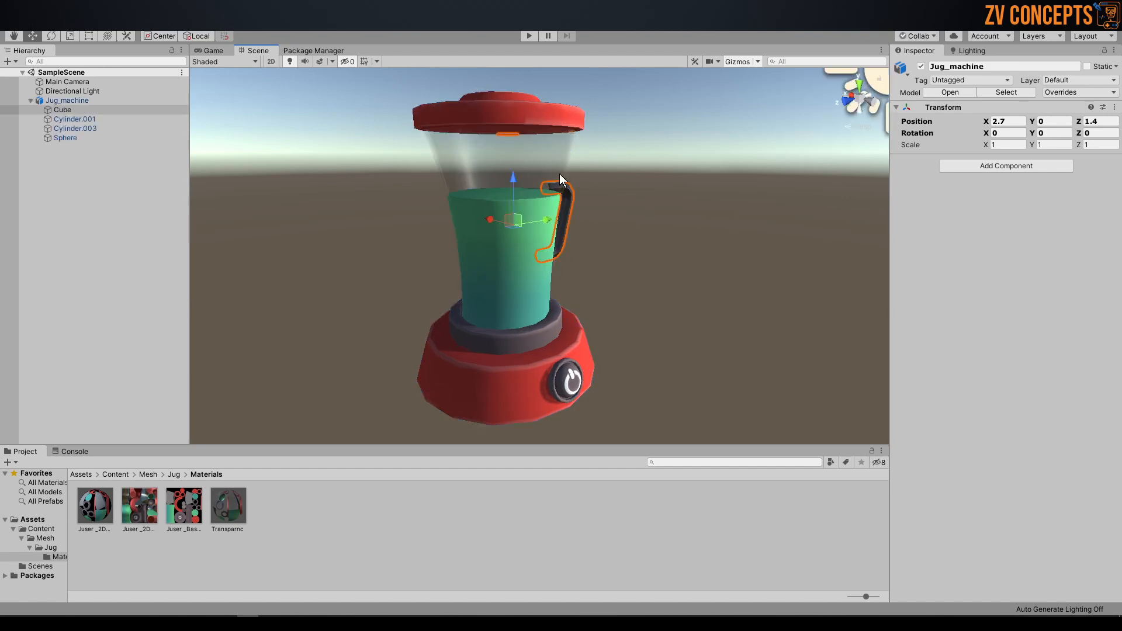
{"action": "left_click", "coordinate": [687, 156]}
{"action": "left_click", "coordinate": [500, 151]}
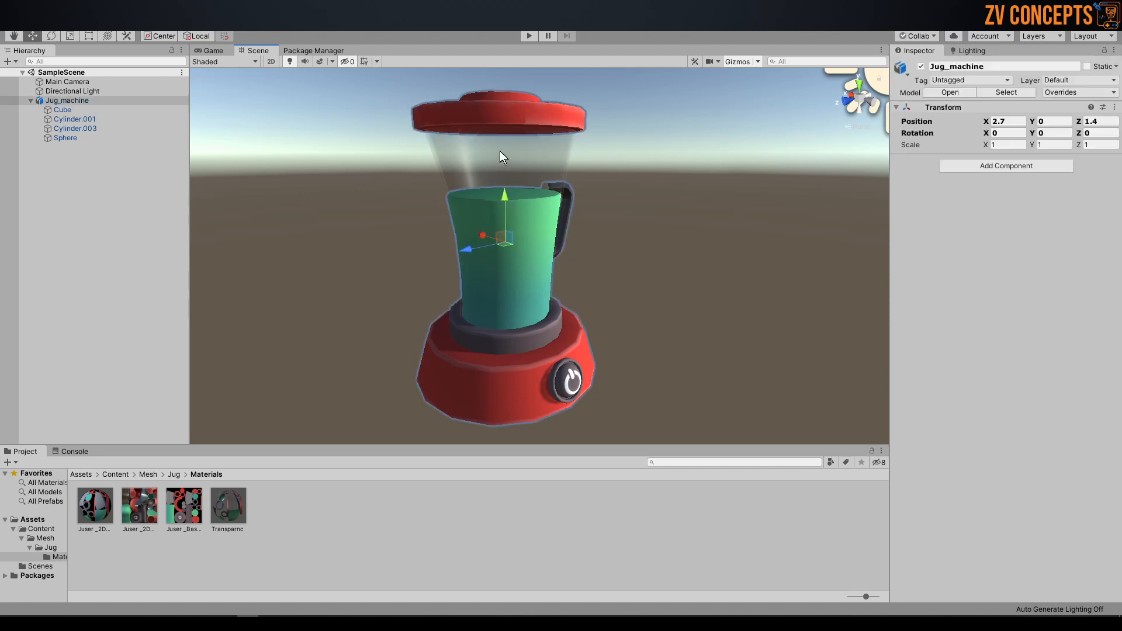
{"action": "scroll", "coordinate": [494, 208], "scroll_direction": "up", "scroll_amount": 5}
{"action": "scroll", "coordinate": [494, 208], "scroll_direction": "down", "scroll_amount": 6}
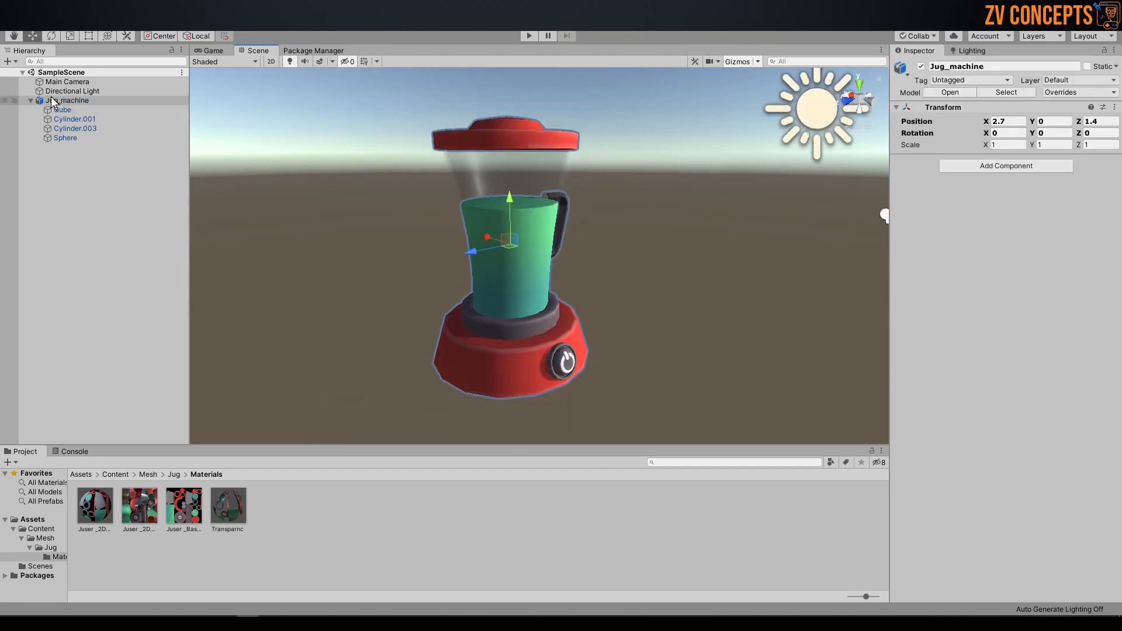
Step: Collapse the Jug_machine hierarchy and delete the whole object from SampleScene
{"action": "left_click", "coordinate": [30, 101]}
{"action": "left_click", "coordinate": [66, 118]}
{"action": "left_click", "coordinate": [66, 100]}
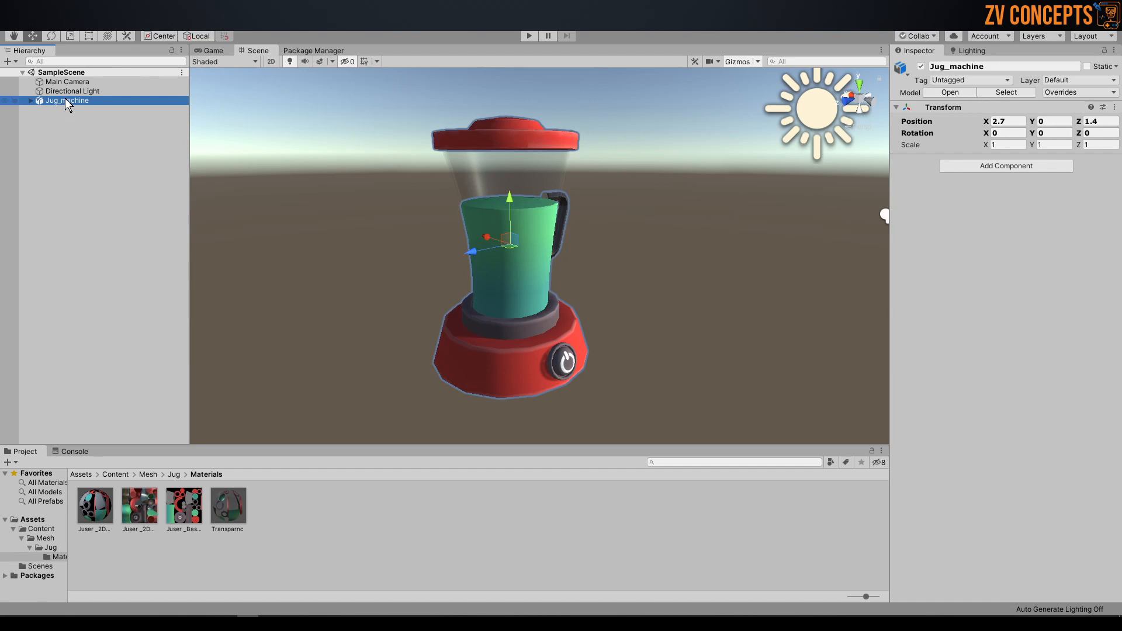
{"action": "left_click", "coordinate": [694, 215]}
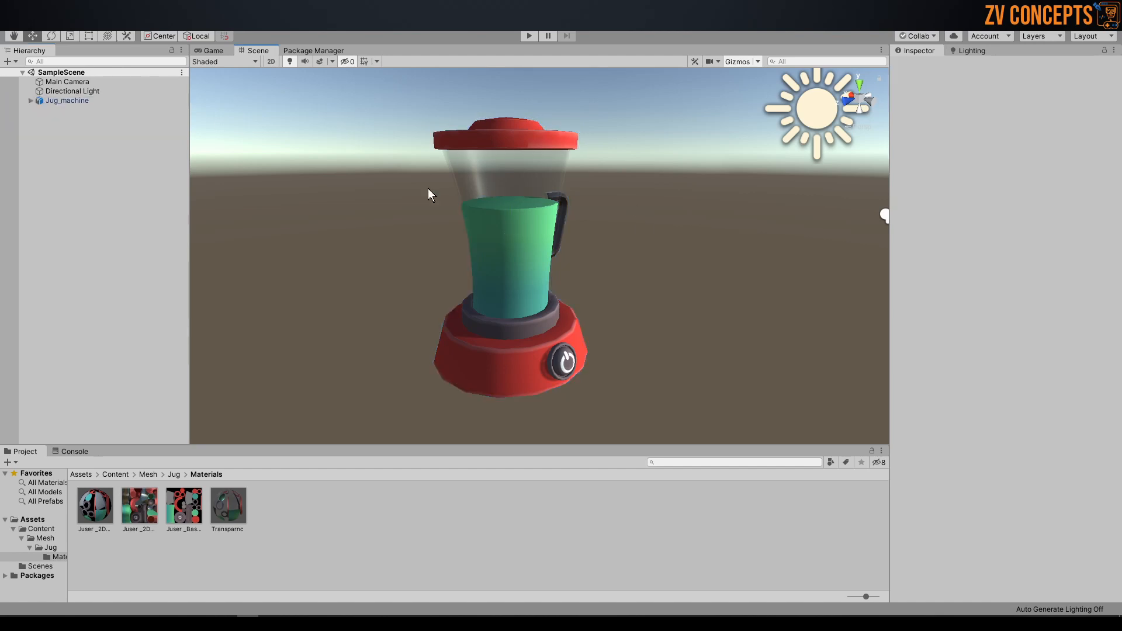
{"action": "left_click", "coordinate": [461, 173]}
{"action": "key", "text": "Delete"}
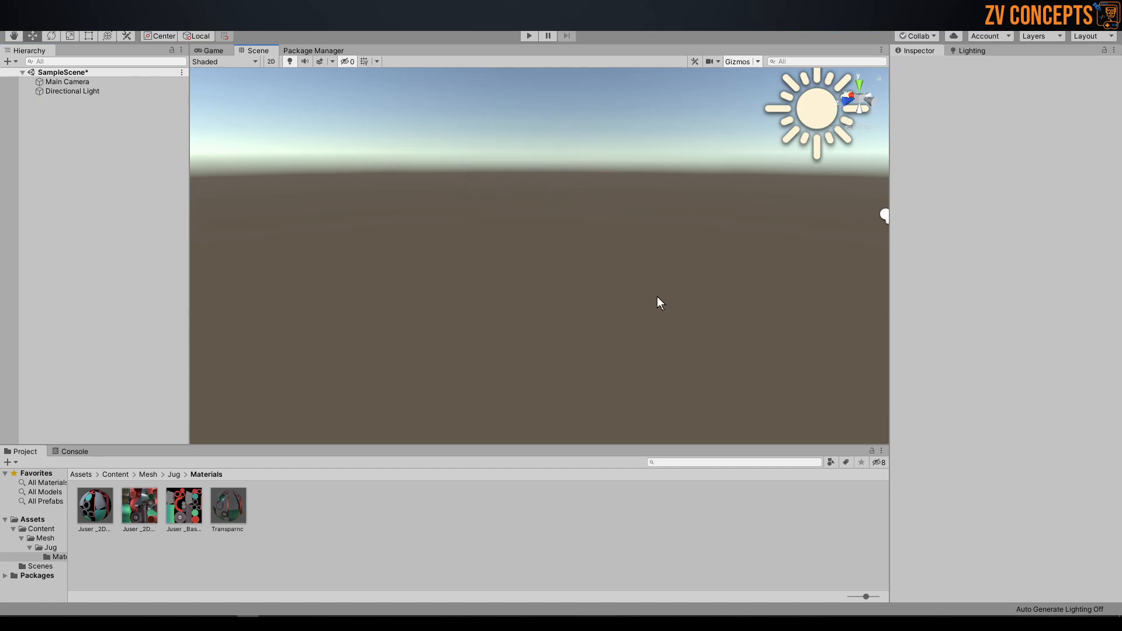
Step: Go up from the Materials folder to the Content folder in the project assets
{"action": "left_click", "coordinate": [174, 474]}
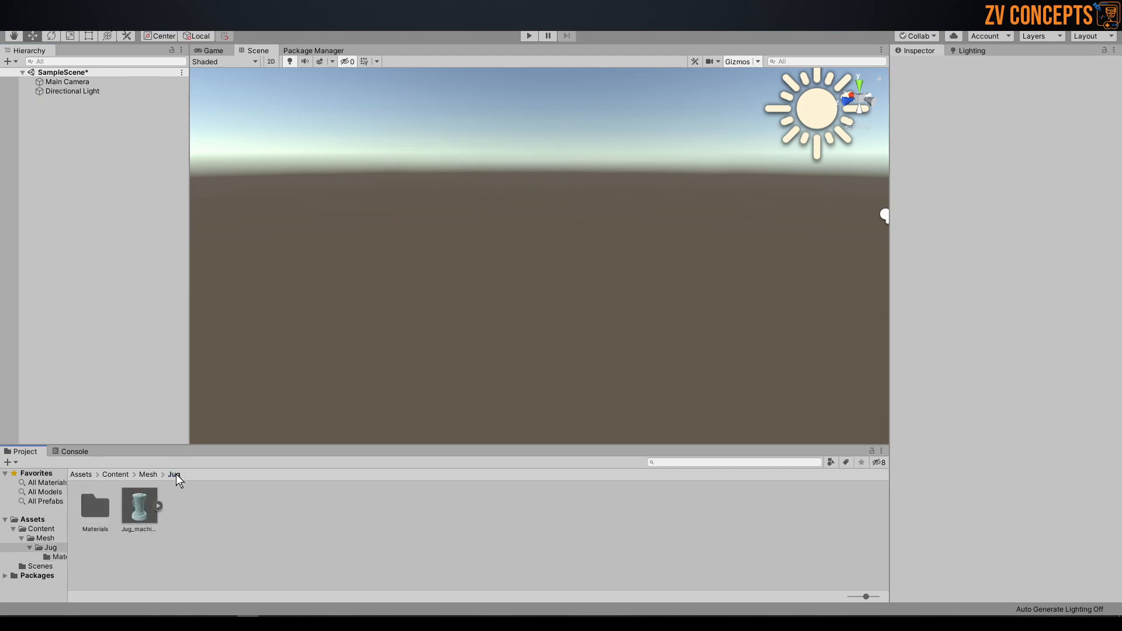
{"action": "left_click", "coordinate": [146, 475]}
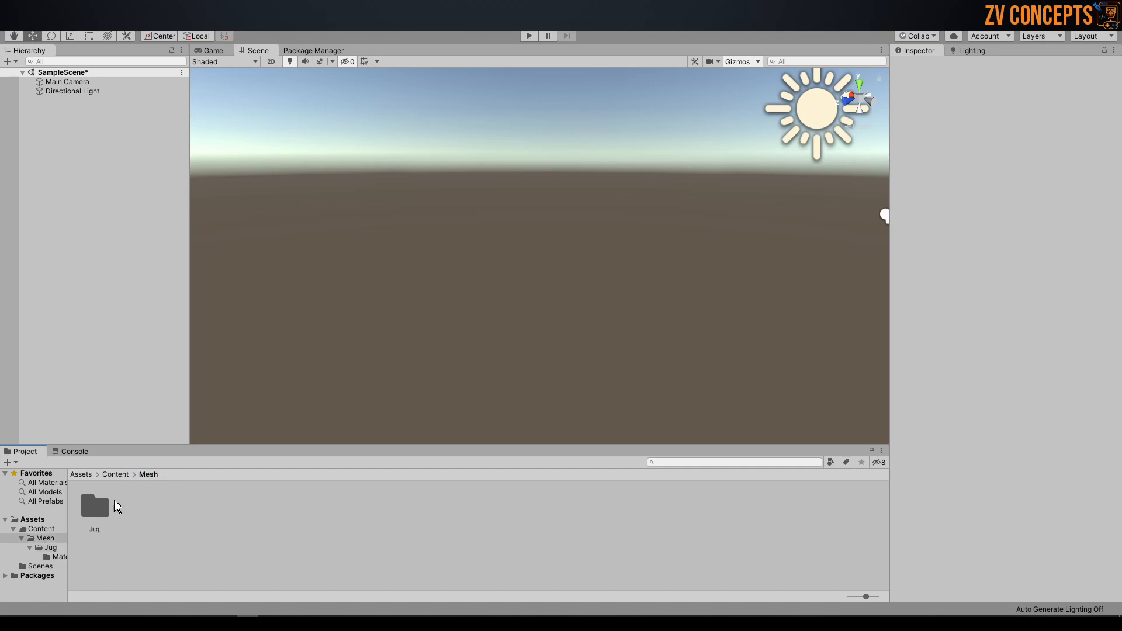
{"action": "left_click", "coordinate": [114, 474]}
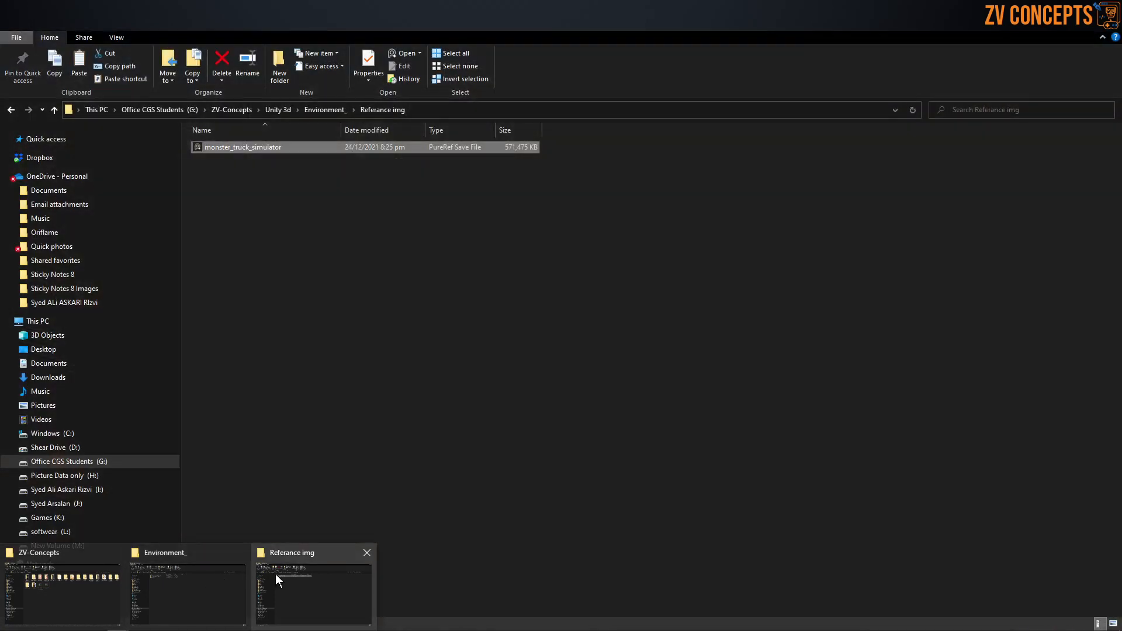
Step: Switch to the Referance img folder in File Explorer and display its contents as large icons
{"action": "left_click", "coordinate": [276, 576]}
{"action": "left_click", "coordinate": [293, 275]}
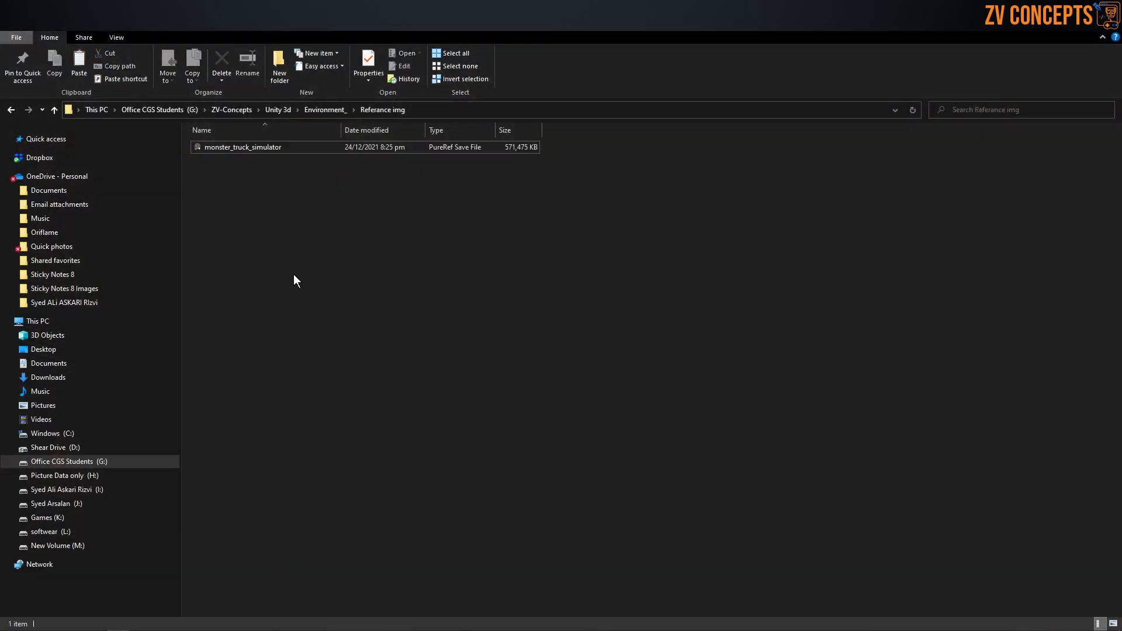
{"action": "left_click", "coordinate": [106, 40]}
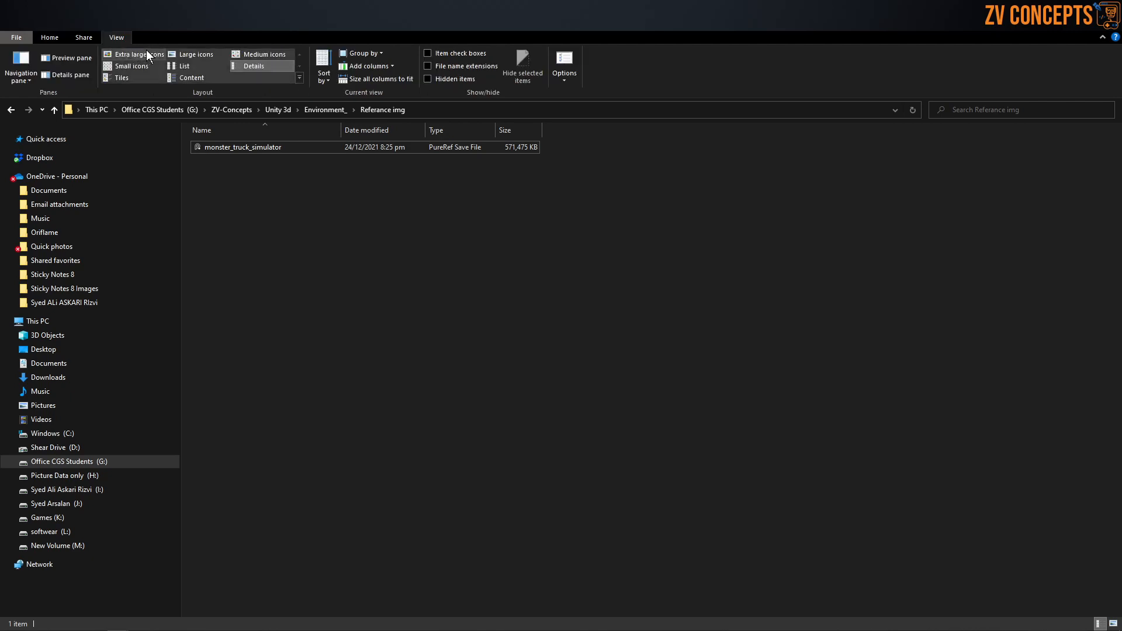
{"action": "left_click", "coordinate": [173, 54]}
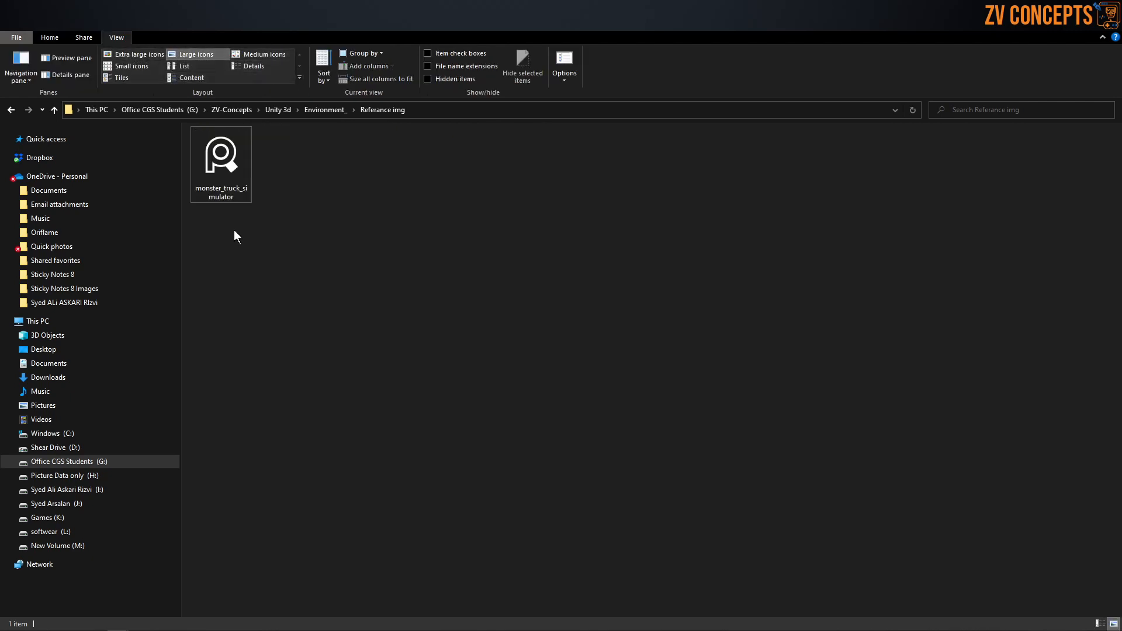
Step: Open the monster_truck_simulator reference board in PureRef, minimize File Explorer and maximize the board
{"action": "left_click", "coordinate": [237, 173]}
{"action": "right_click", "coordinate": [236, 167]}
{"action": "left_click", "coordinate": [260, 176]}
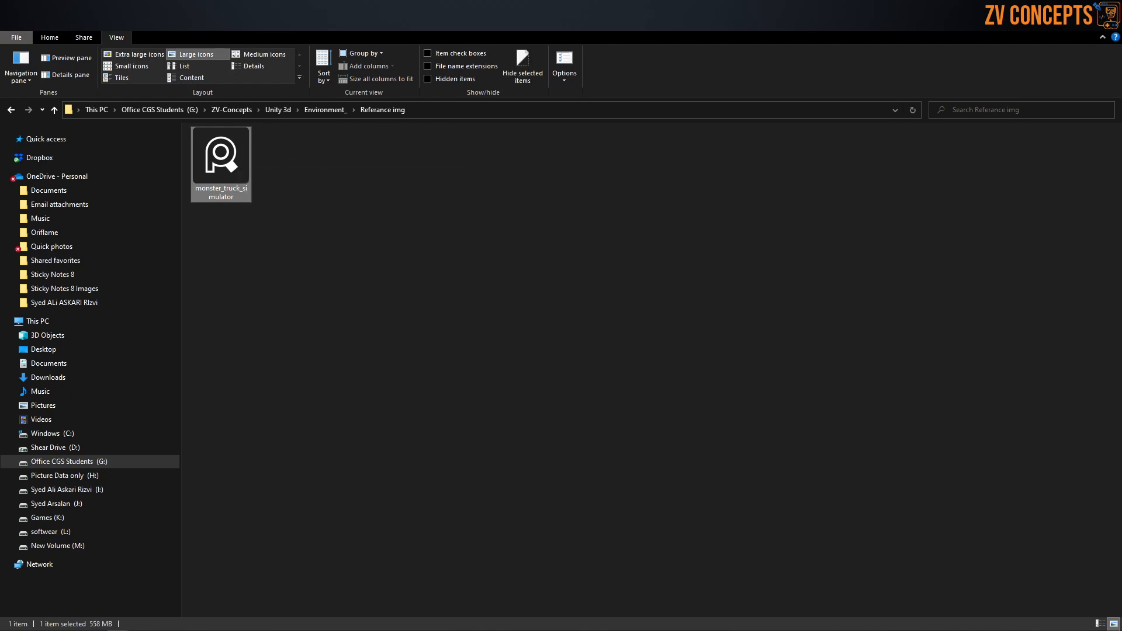
{"action": "left_click", "coordinate": [1056, 34]}
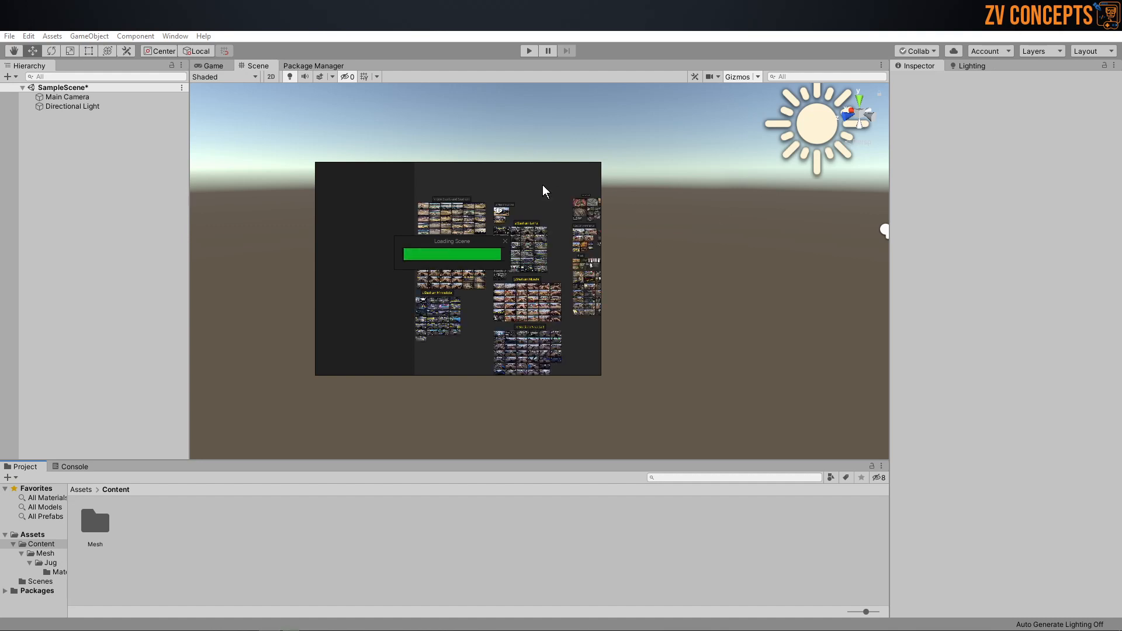
{"action": "key", "text": "ctrl+f"}
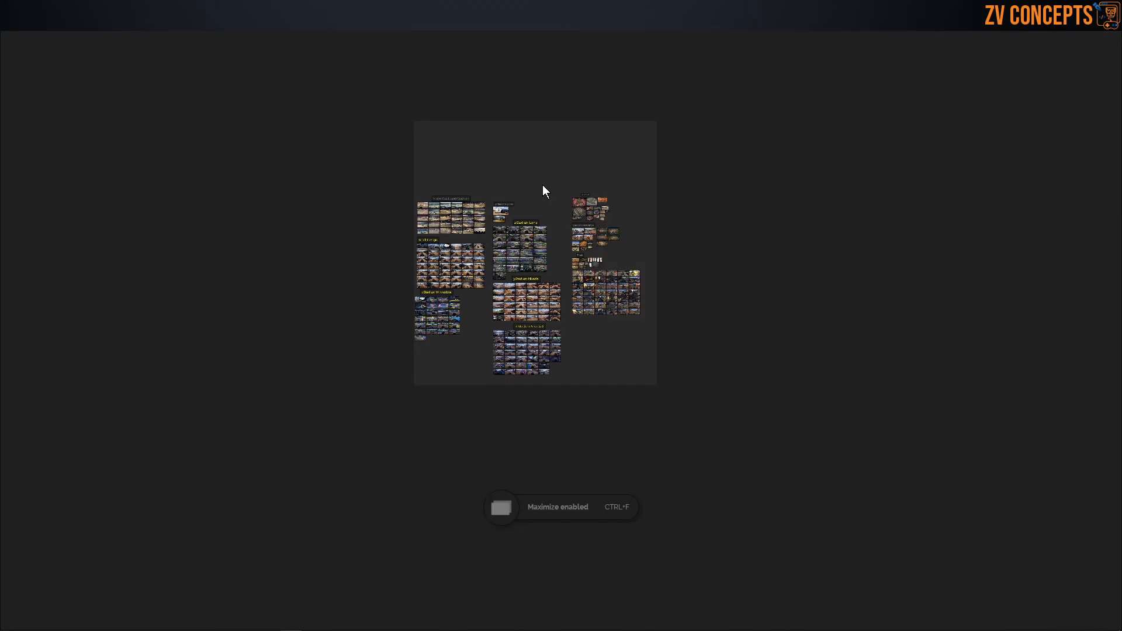
Step: Examine the Video Stunts and Stadium reference group, starting with its first image of a truck jumping over crushed cars
{"action": "scroll", "coordinate": [403, 228], "scroll_direction": "up", "scroll_amount": 5}
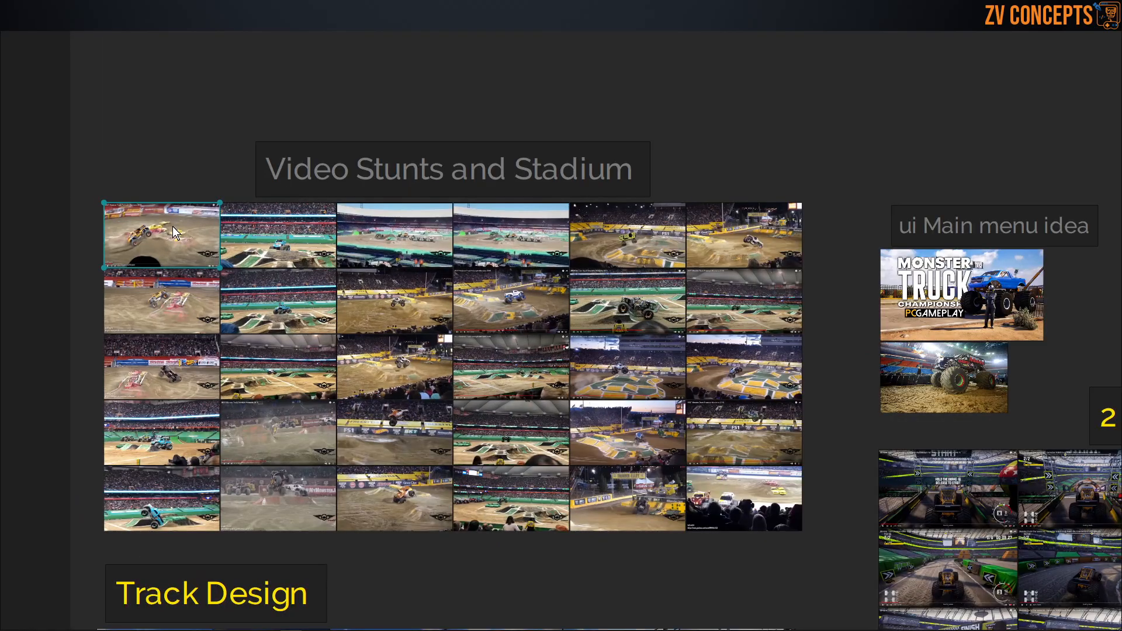
{"action": "double_click", "coordinate": [173, 226]}
{"action": "scroll", "coordinate": [175, 226], "scroll_direction": "down", "scroll_amount": 7}
{"action": "scroll", "coordinate": [449, 294], "scroll_direction": "down", "scroll_amount": 2}
{"action": "middle_click_drag", "start_coordinate": [487, 291], "coordinate": [414, 191]}
{"action": "scroll", "coordinate": [390, 191], "scroll_direction": "down", "scroll_amount": 2}
{"action": "scroll", "coordinate": [391, 194], "scroll_direction": "up", "scroll_amount": 3}
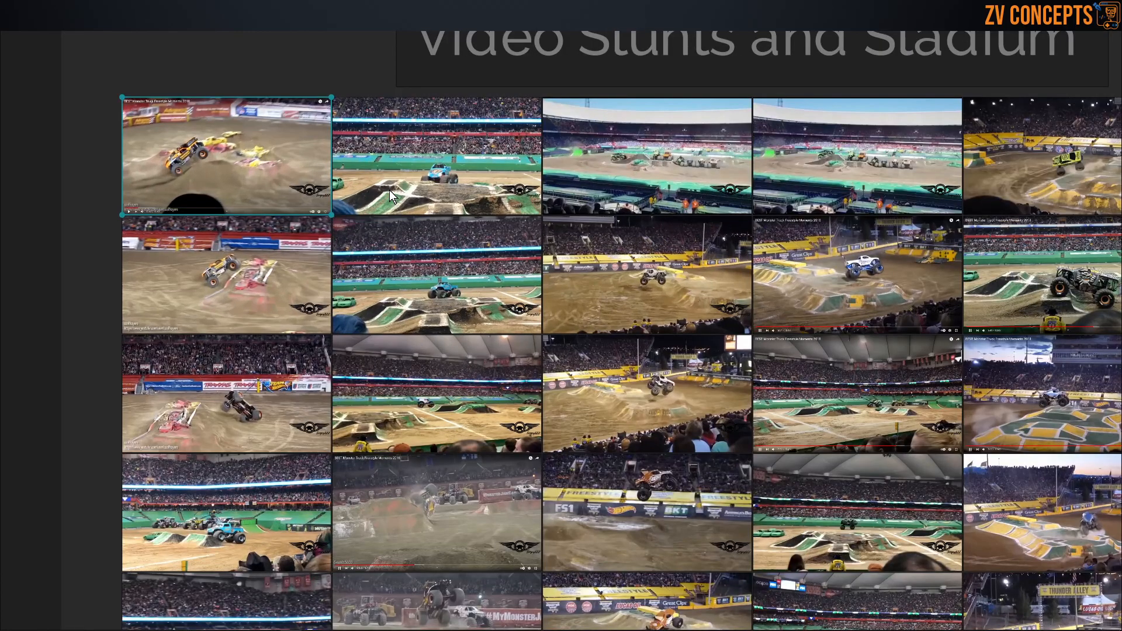
{"action": "scroll", "coordinate": [169, 158], "scroll_direction": "up", "scroll_amount": 3}
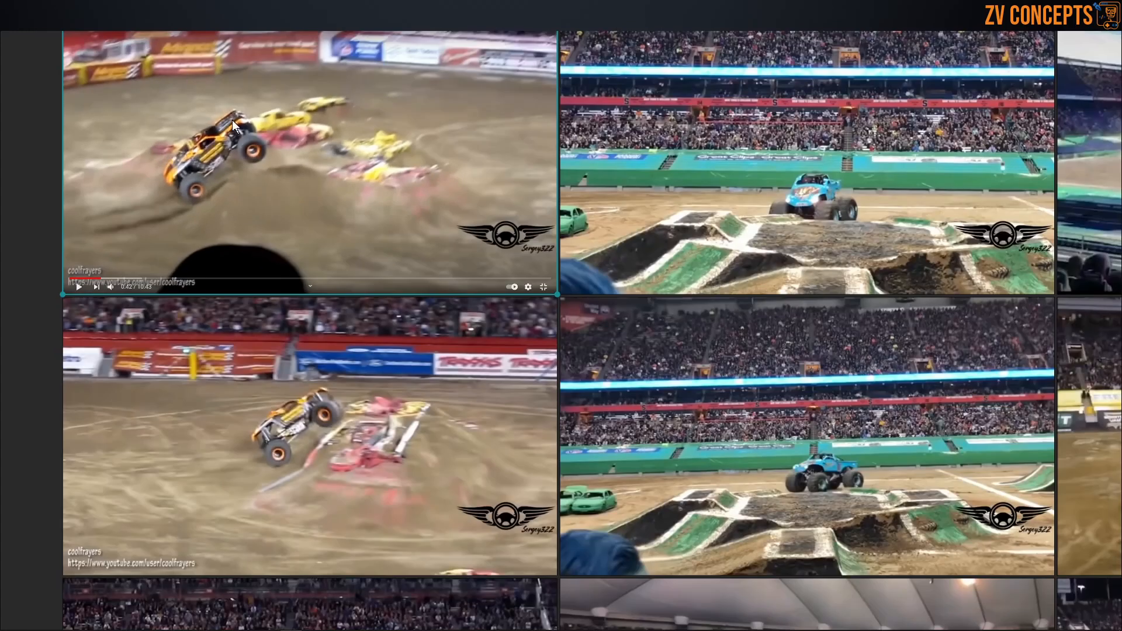
{"action": "scroll", "coordinate": [450, 132], "scroll_direction": "down", "scroll_amount": 2}
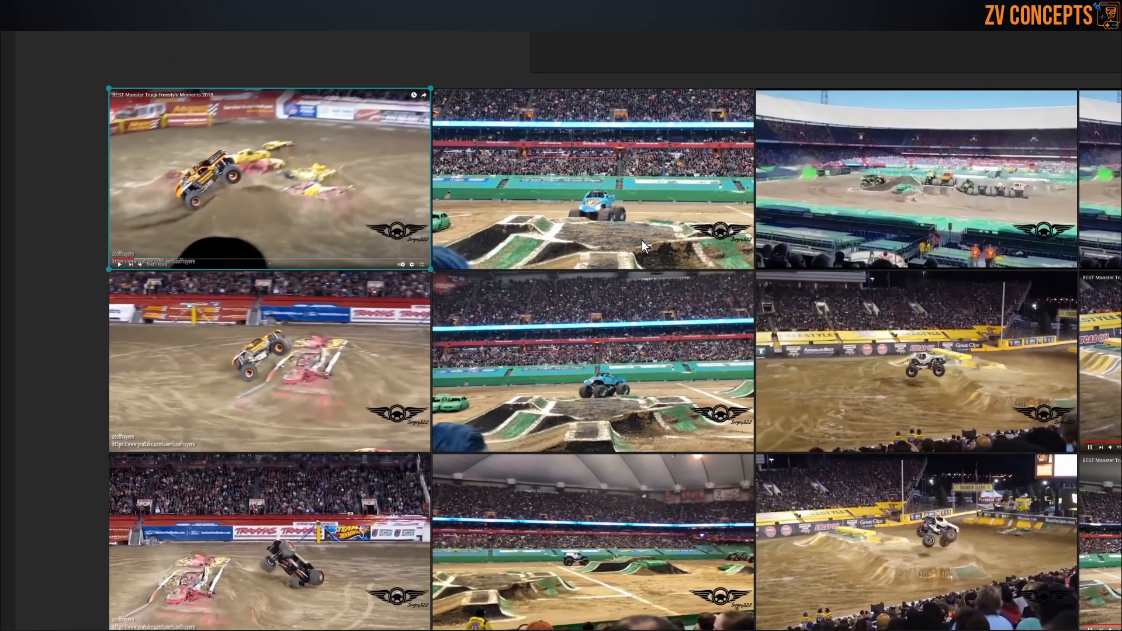
Step: Examine the blue truck's dirt ramps and stands, and the daylight stadium layout in the neighbouring reference image
{"action": "double_click", "coordinate": [642, 240]}
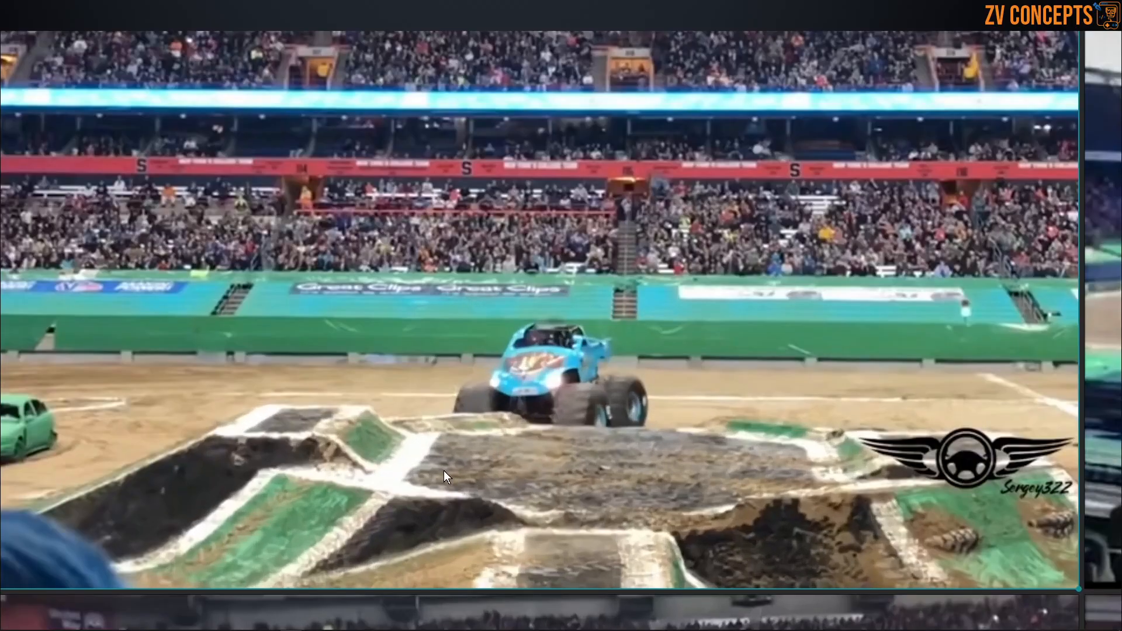
{"action": "scroll", "coordinate": [570, 342], "scroll_direction": "down", "scroll_amount": 3}
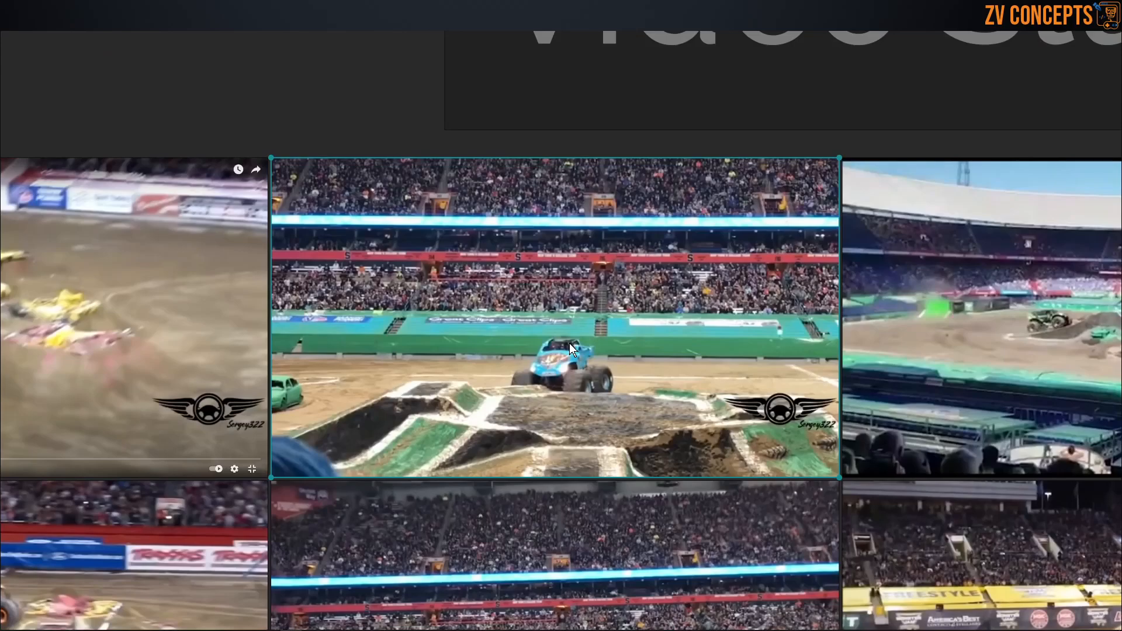
{"action": "scroll", "coordinate": [569, 342], "scroll_direction": "up", "scroll_amount": 1}
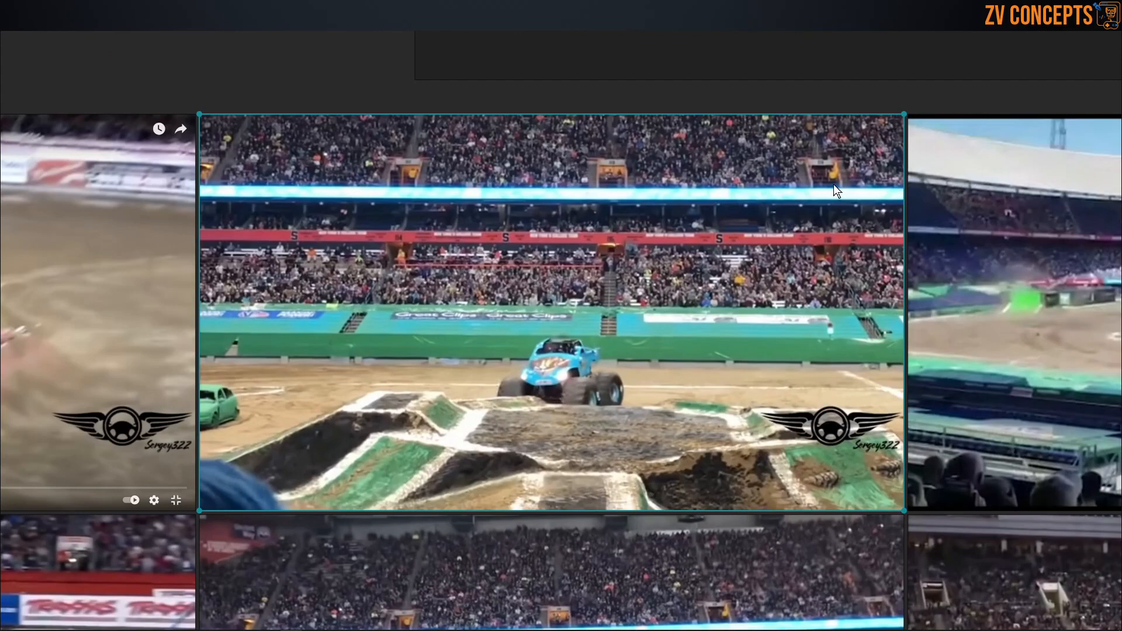
{"action": "scroll", "coordinate": [312, 145], "scroll_direction": "down", "scroll_amount": 3}
{"action": "scroll", "coordinate": [501, 161], "scroll_direction": "up", "scroll_amount": 1}
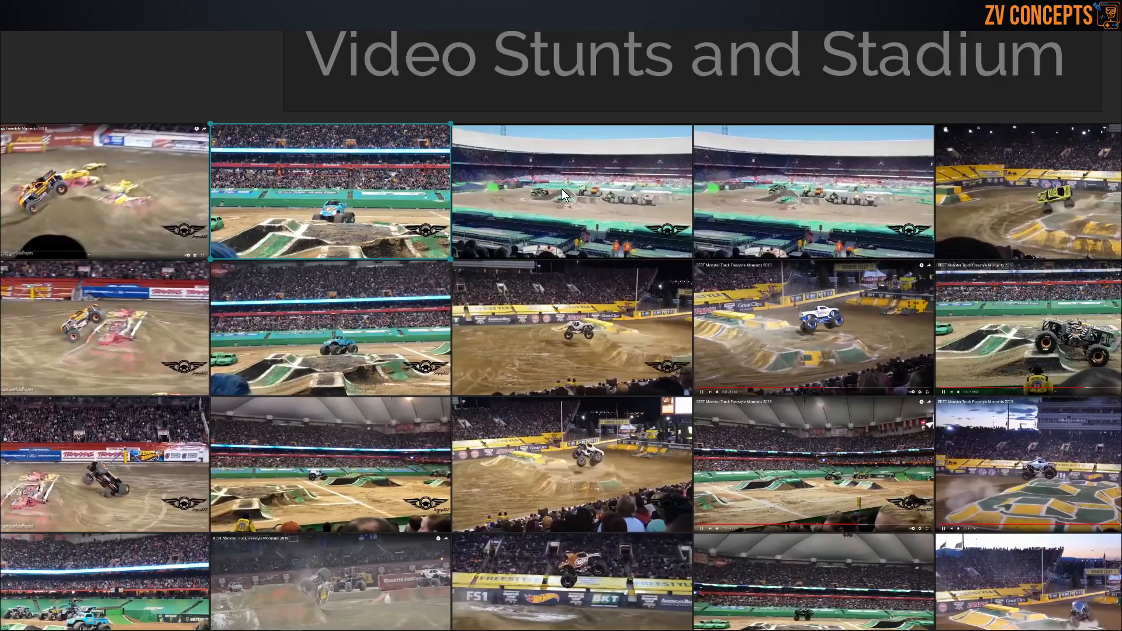
{"action": "double_click", "coordinate": [562, 189]}
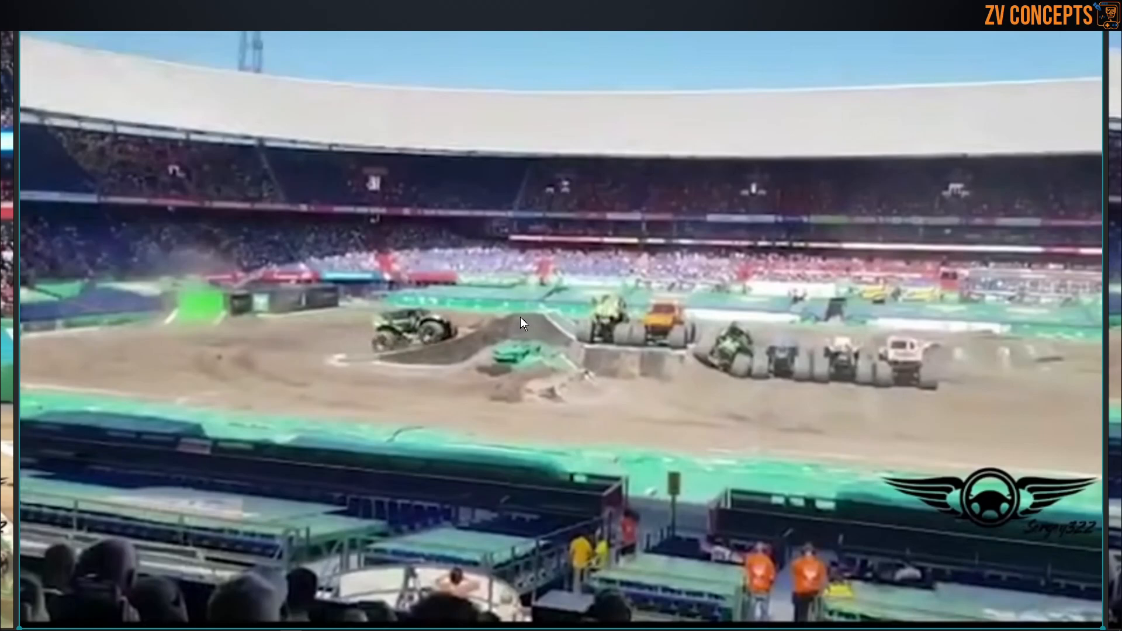
{"action": "scroll", "coordinate": [520, 317], "scroll_direction": "down", "scroll_amount": 3}
{"action": "scroll", "coordinate": [370, 188], "scroll_direction": "down", "scroll_amount": 5}
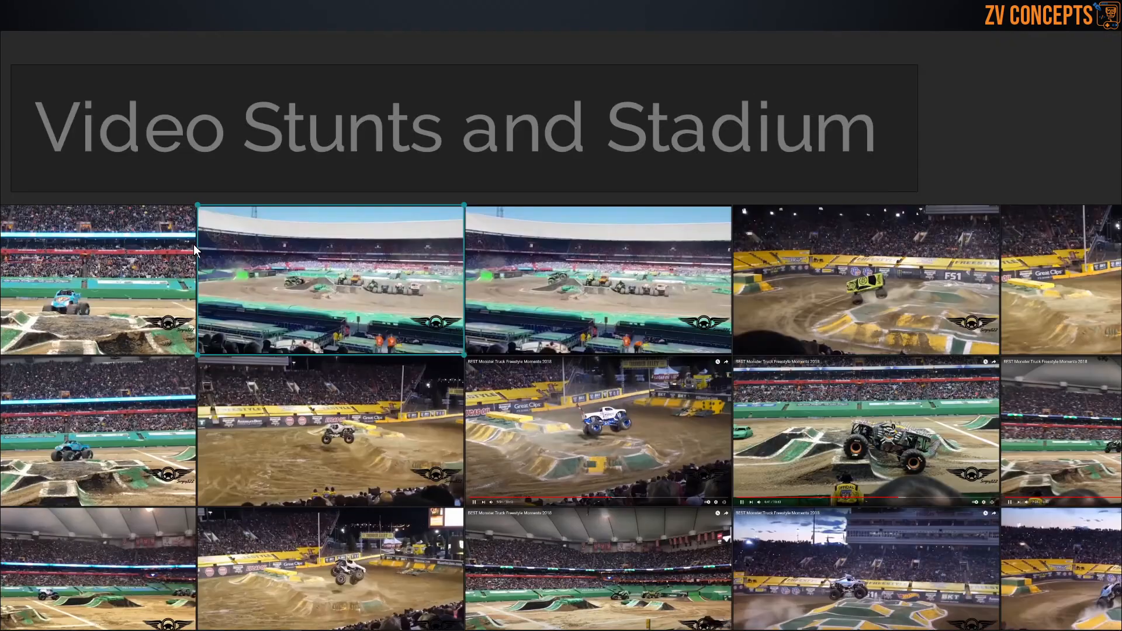
Step: Examine the yellow-themed arena images: the green truck's ramps and barriers, the Thunder Alley entrance and the painted ramp at dusk
{"action": "double_click", "coordinate": [707, 277]}
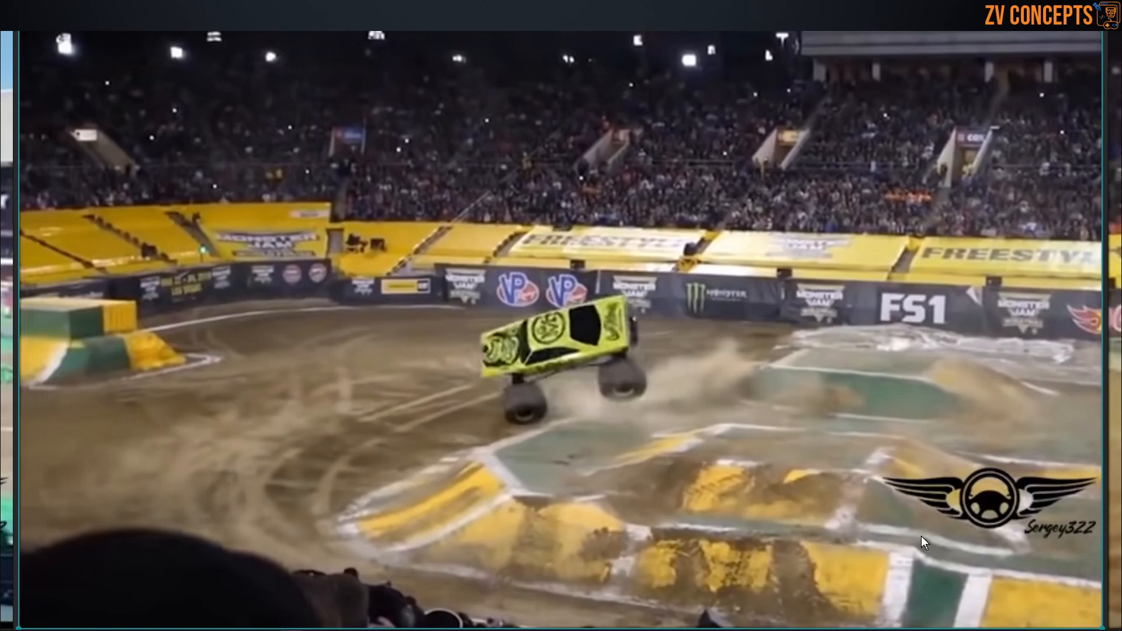
{"action": "scroll", "coordinate": [115, 318], "scroll_direction": "up", "scroll_amount": 4}
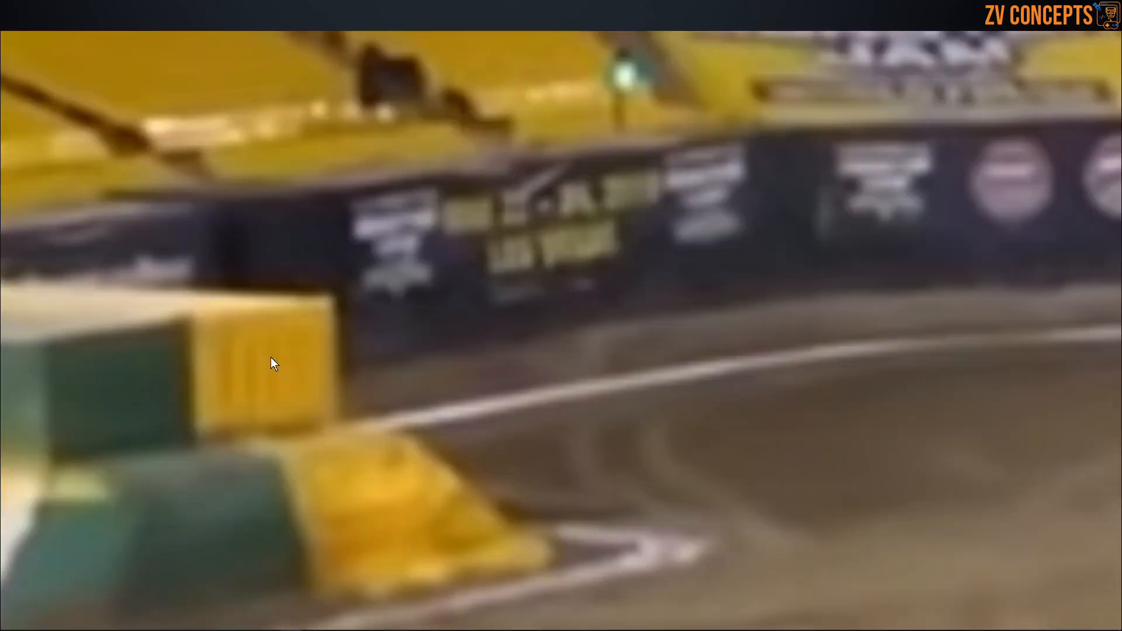
{"action": "scroll", "coordinate": [257, 345], "scroll_direction": "down", "scroll_amount": 8}
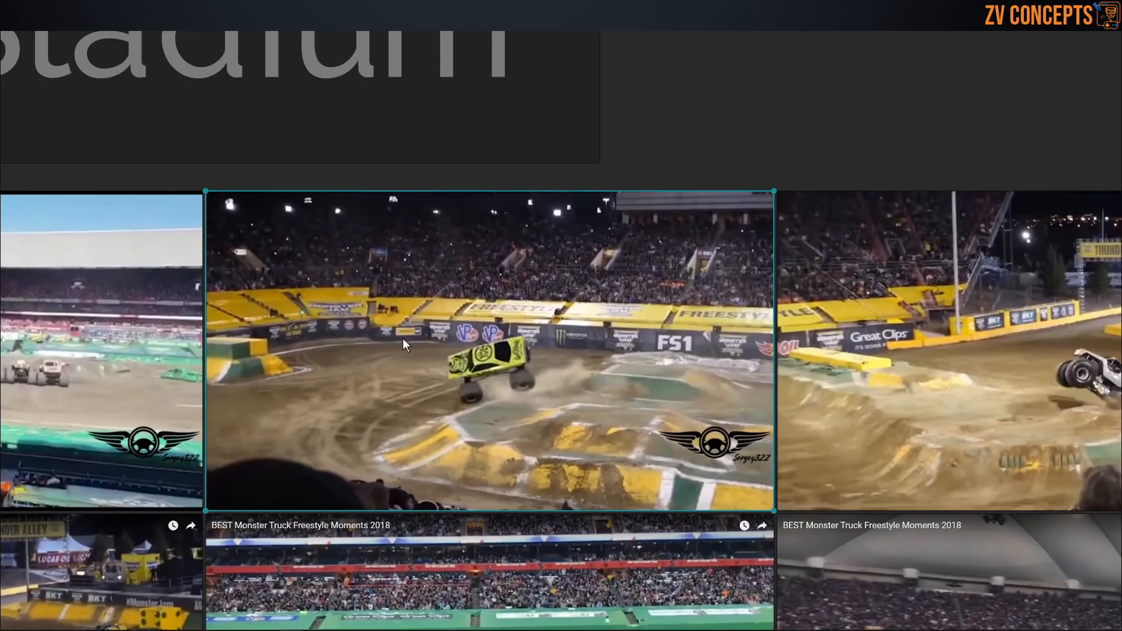
{"action": "scroll", "coordinate": [819, 332], "scroll_direction": "down", "scroll_amount": 3}
{"action": "double_click", "coordinate": [889, 333]}
{"action": "scroll", "coordinate": [640, 286], "scroll_direction": "down", "scroll_amount": 6}
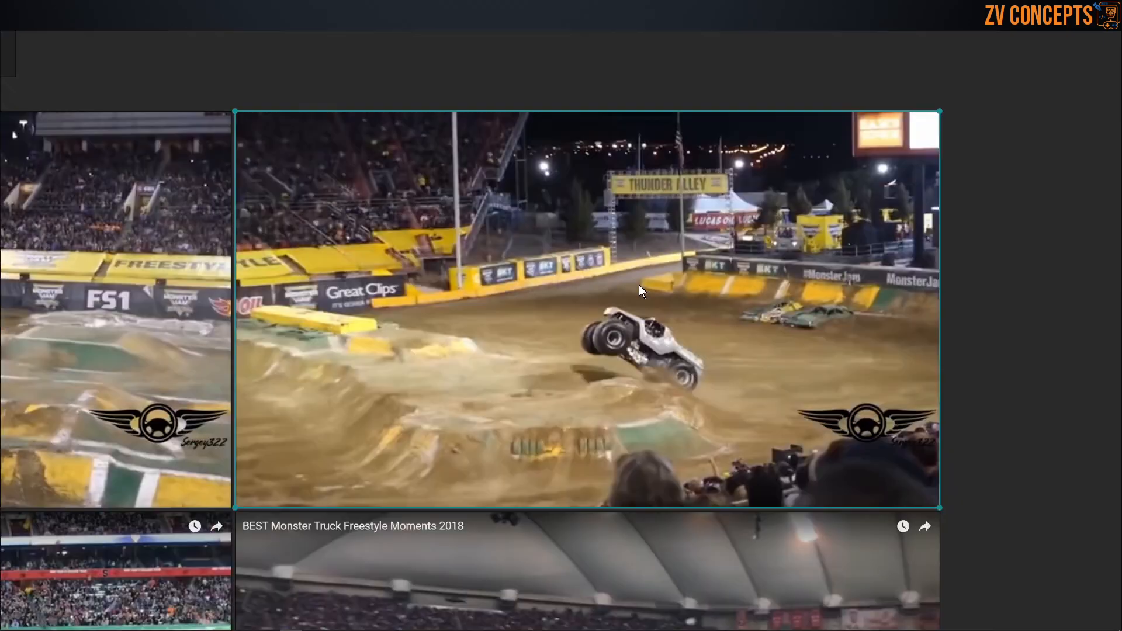
{"action": "scroll", "coordinate": [639, 284], "scroll_direction": "down", "scroll_amount": 5}
{"action": "double_click", "coordinate": [621, 263]}
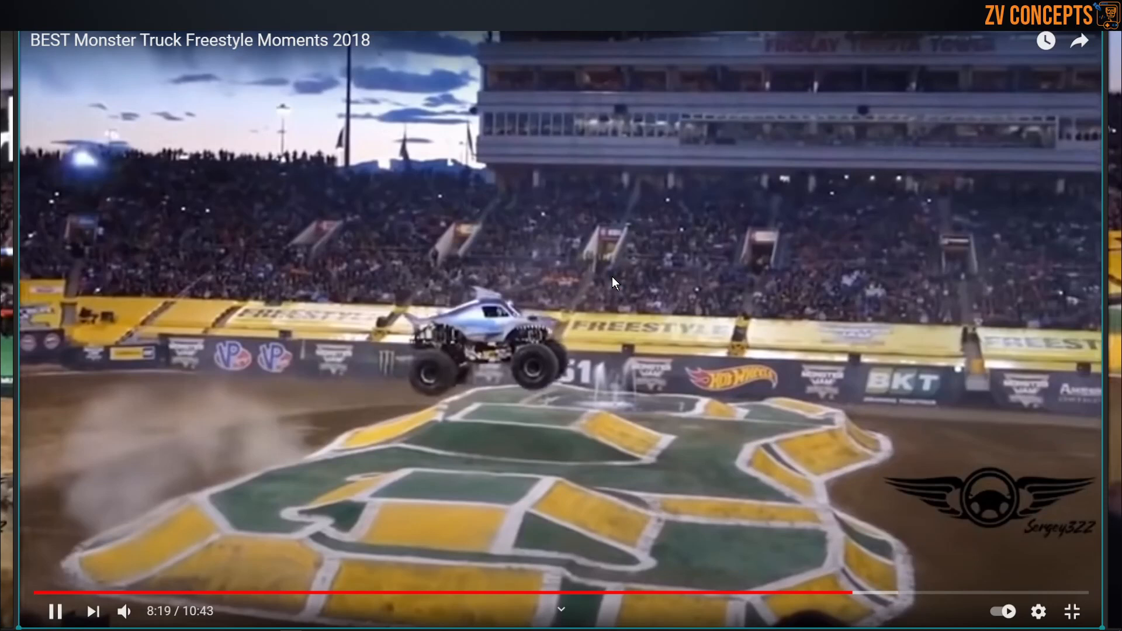
{"action": "double_click", "coordinate": [612, 275]}
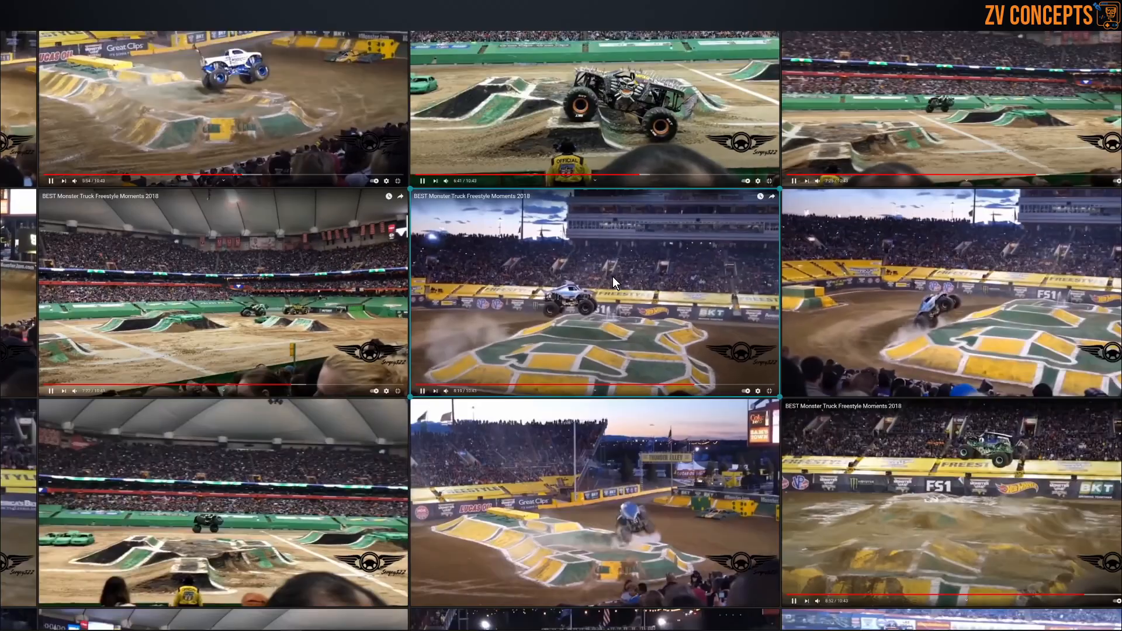
Step: Move on from the stunt images to view the ui Main menu idea reference group
{"action": "scroll", "coordinate": [612, 276], "scroll_direction": "down", "scroll_amount": 4}
{"action": "scroll", "coordinate": [612, 276], "scroll_direction": "down", "scroll_amount": 2}
{"action": "middle_click_drag", "start_coordinate": [845, 335], "coordinate": [366, 313]}
{"action": "scroll", "coordinate": [306, 187], "scroll_direction": "up", "scroll_amount": 6}
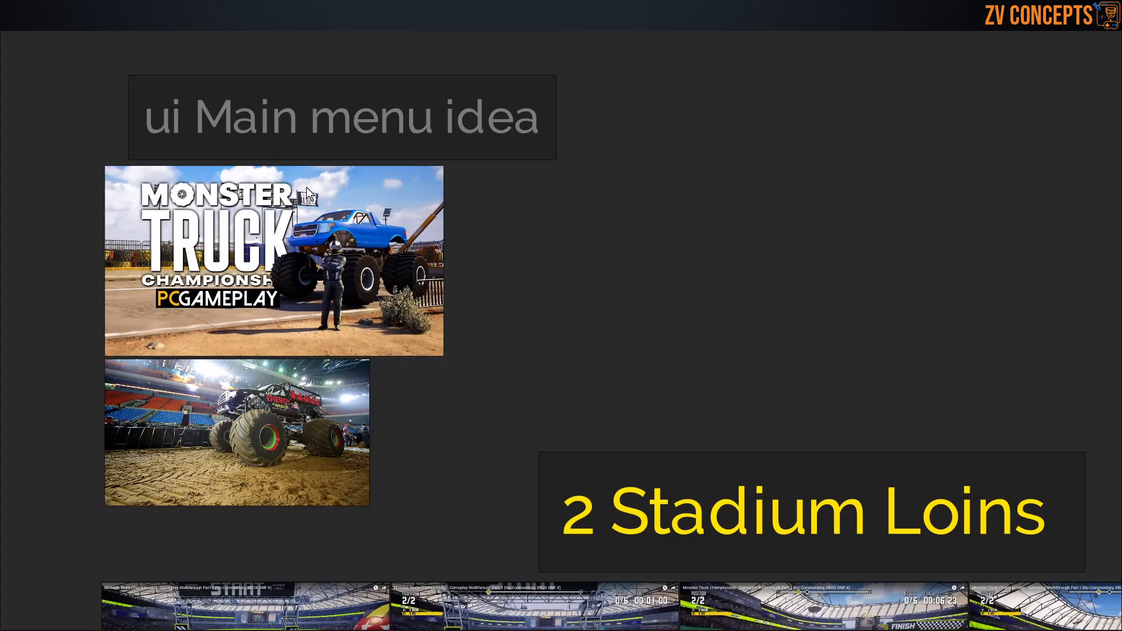
Step: Look over the ui Main menu idea images and the 2 Stadium Loins group on the way to the Race Track references
{"action": "scroll", "coordinate": [174, 131], "scroll_direction": "up", "scroll_amount": 2}
{"action": "middle_click_drag", "start_coordinate": [485, 120], "coordinate": [532, 86]}
{"action": "middle_click_drag", "start_coordinate": [426, 405], "coordinate": [552, 209]}
{"action": "scroll", "coordinate": [387, 261], "scroll_direction": "down", "scroll_amount": 5}
{"action": "scroll", "coordinate": [659, 416], "scroll_direction": "up", "scroll_amount": 1}
{"action": "middle_click_drag", "start_coordinate": [659, 416], "coordinate": [518, 200]}
{"action": "scroll", "coordinate": [495, 244], "scroll_direction": "down", "scroll_amount": 3}
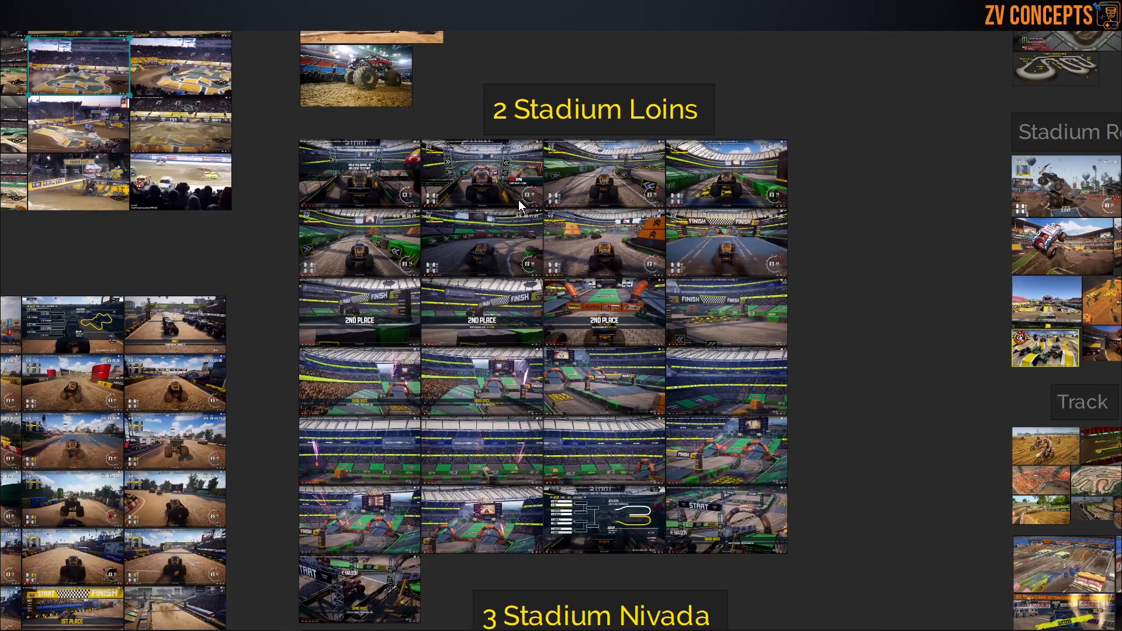
{"action": "scroll", "coordinate": [529, 193], "scroll_direction": "down", "scroll_amount": 3}
{"action": "middle_click_drag", "start_coordinate": [746, 165], "coordinate": [511, 281]}
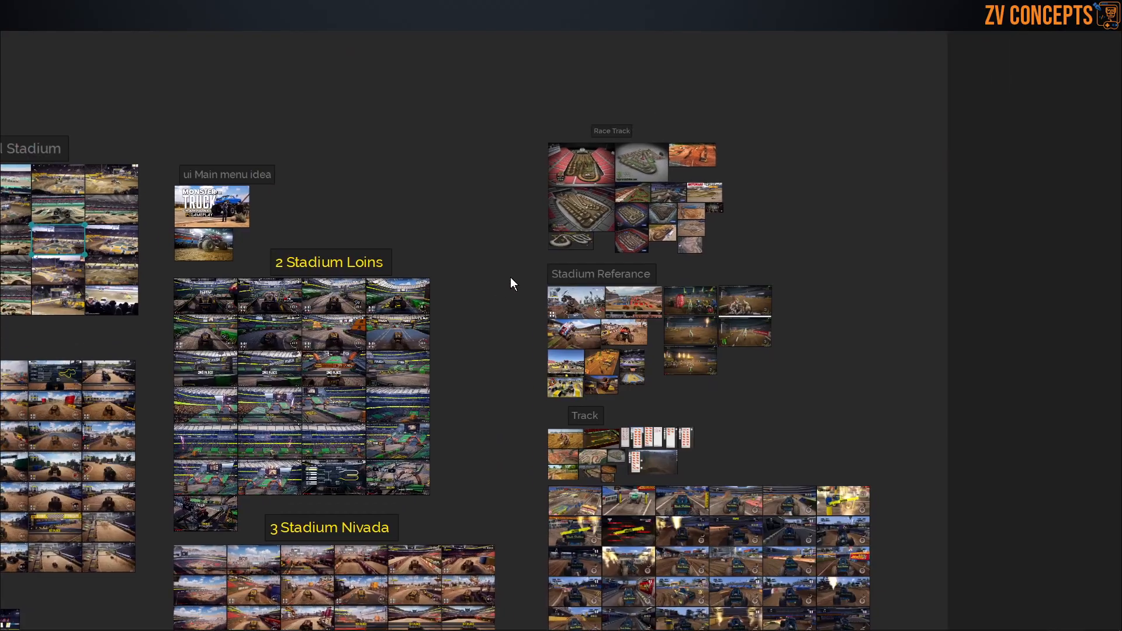
Step: Examine the Monster Energy Cup stadium layout in the Race Track group, including the start structure at its far end
{"action": "scroll", "coordinate": [584, 147], "scroll_direction": "up", "scroll_amount": 2}
{"action": "scroll", "coordinate": [640, 89], "scroll_direction": "up", "scroll_amount": 2}
{"action": "double_click", "coordinate": [549, 201]}
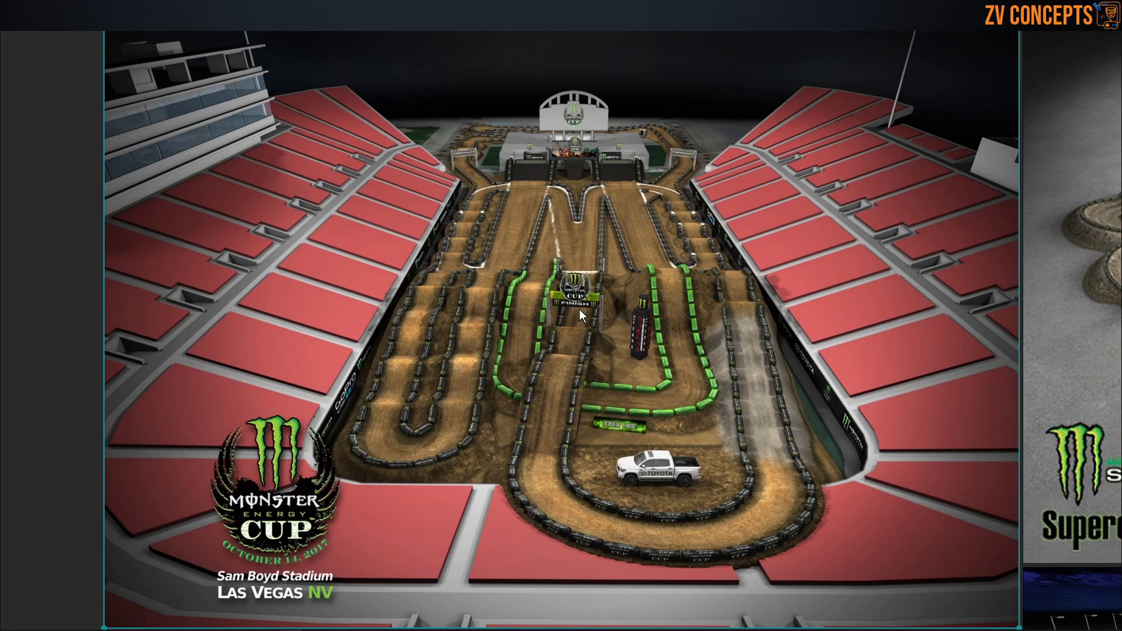
{"action": "scroll", "coordinate": [563, 99], "scroll_direction": "up", "scroll_amount": 2}
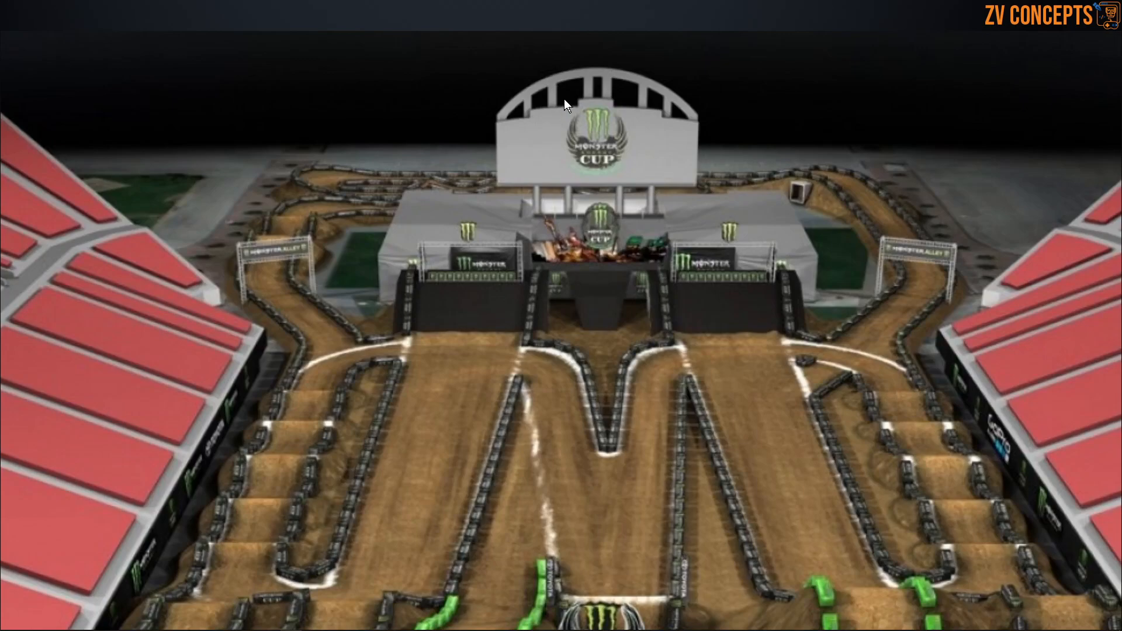
{"action": "scroll", "coordinate": [563, 99], "scroll_direction": "down", "scroll_amount": 8}
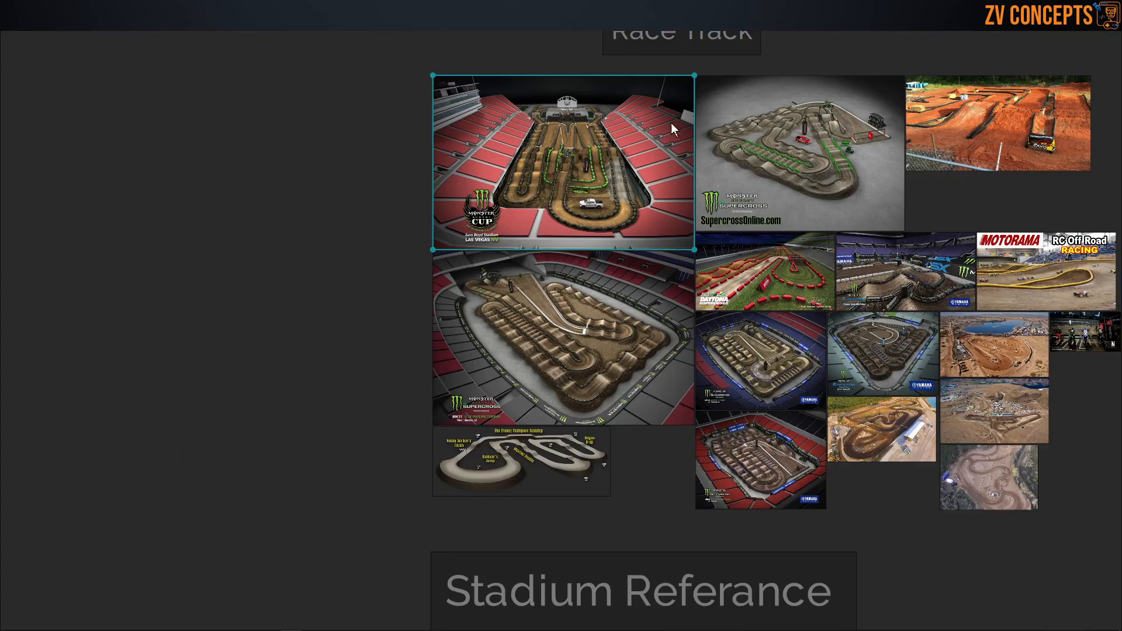
{"action": "scroll", "coordinate": [812, 96], "scroll_direction": "up", "scroll_amount": 1}
{"action": "scroll", "coordinate": [988, 142], "scroll_direction": "down", "scroll_amount": 3}
Step: Examine the orange dirt track with black pipe borders and the Motorama RC Off Road Racing image in the Race Track group
{"action": "double_click", "coordinate": [892, 124]}
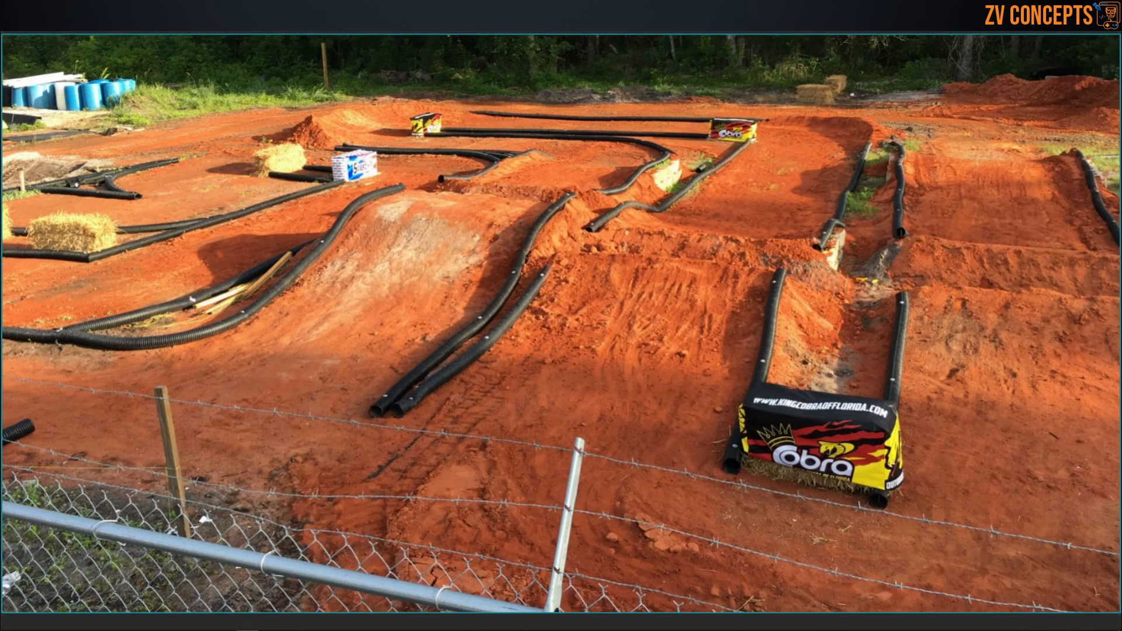
{"action": "scroll", "coordinate": [731, 327], "scroll_direction": "down", "scroll_amount": 8}
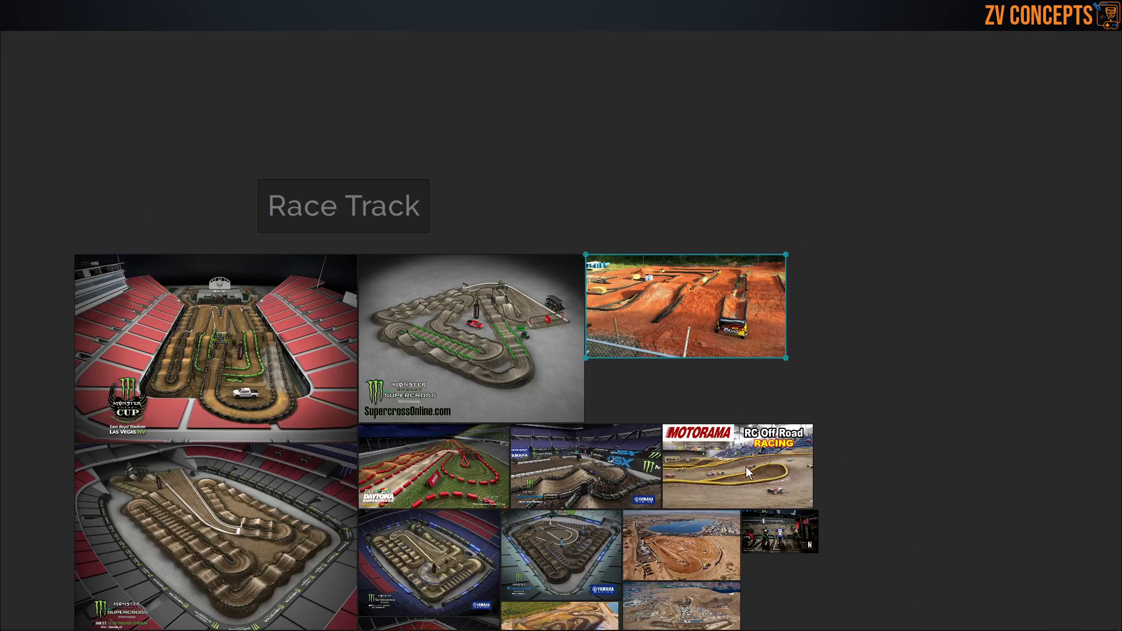
{"action": "scroll", "coordinate": [752, 497], "scroll_direction": "up", "scroll_amount": 5}
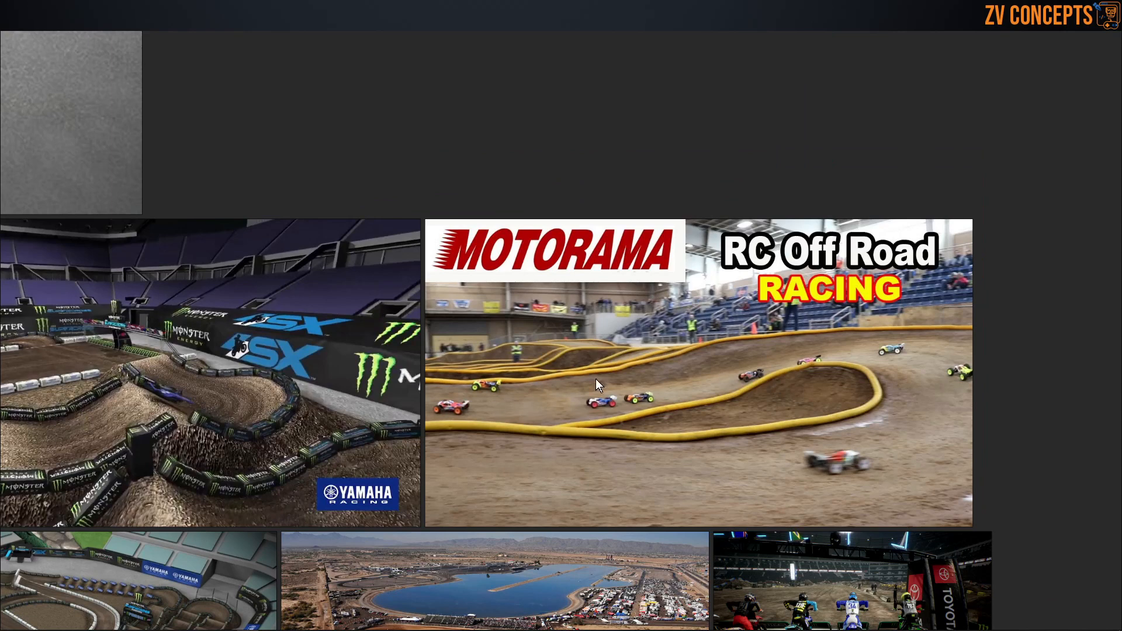
{"action": "scroll", "coordinate": [899, 305], "scroll_direction": "down", "scroll_amount": 10}
{"action": "scroll", "coordinate": [862, 317], "scroll_direction": "up", "scroll_amount": 5}
{"action": "scroll", "coordinate": [814, 491], "scroll_direction": "up", "scroll_amount": 2}
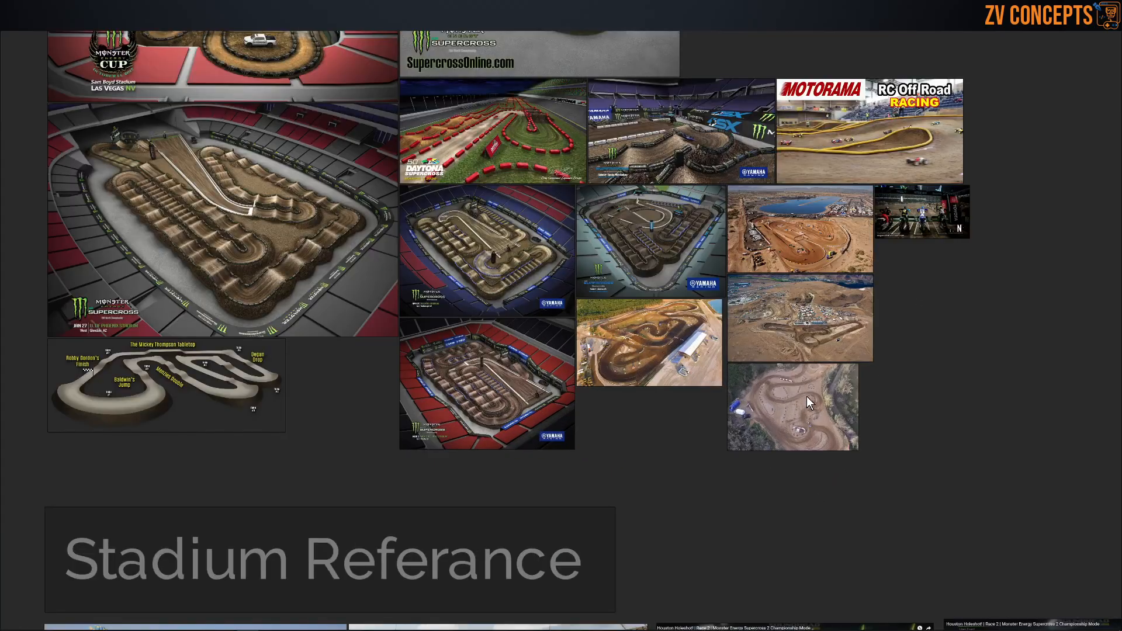
Step: Examine the aerial photos of the winding dirt circuit beside the woods and the desert circuit with parked vehicles
{"action": "double_click", "coordinate": [824, 391]}
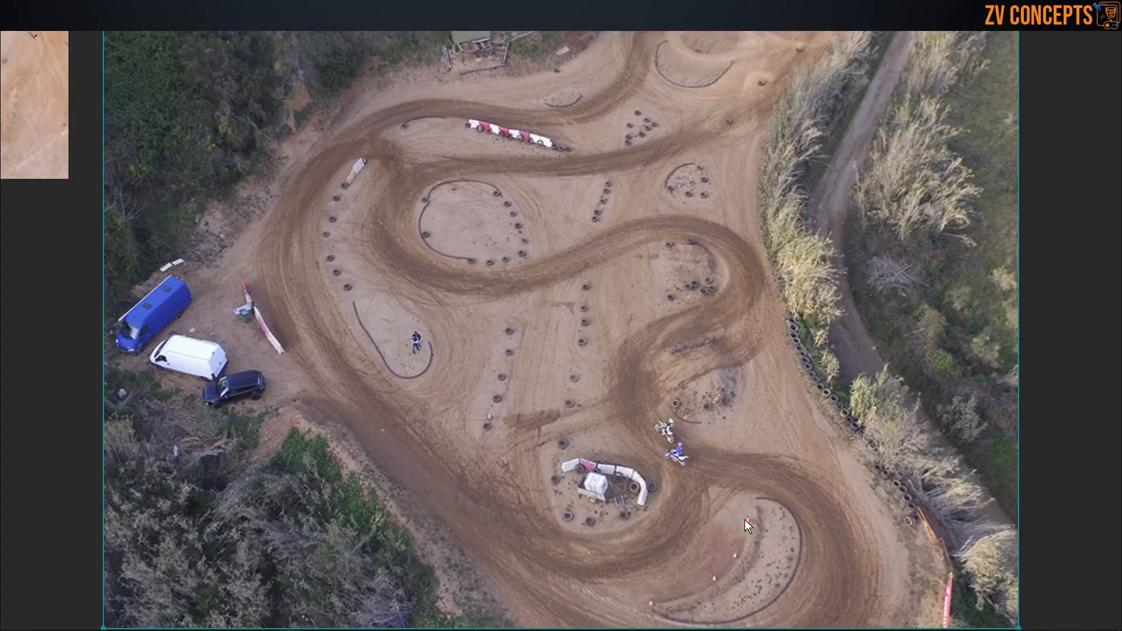
{"action": "scroll", "coordinate": [610, 381], "scroll_direction": "down", "scroll_amount": 5}
{"action": "double_click", "coordinate": [630, 111]}
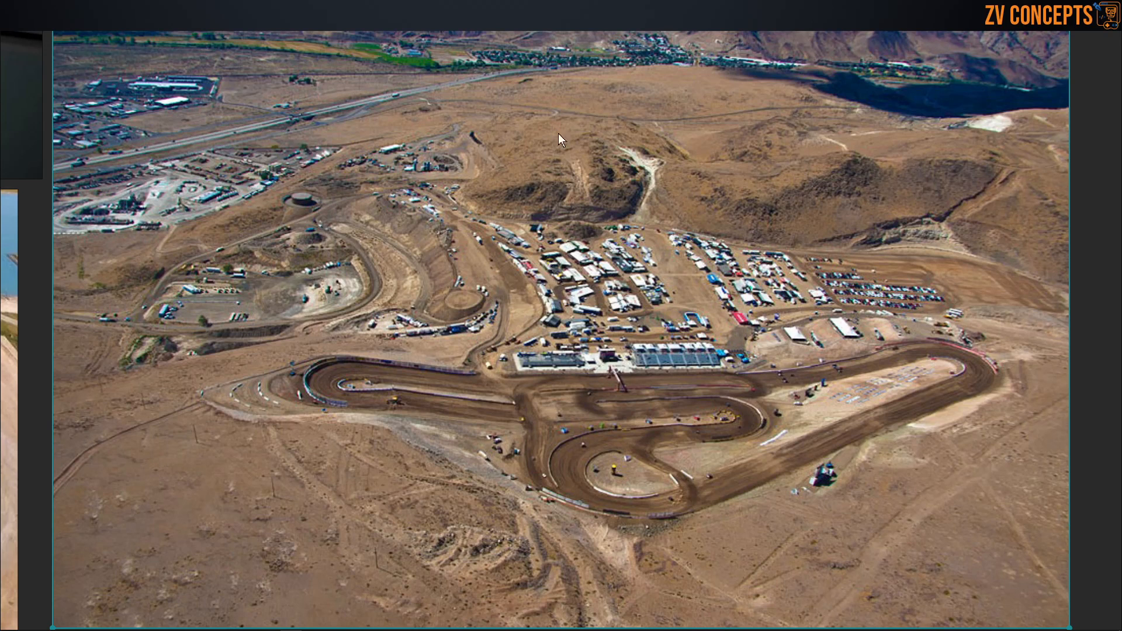
{"action": "scroll", "coordinate": [643, 170], "scroll_direction": "down", "scroll_amount": 5}
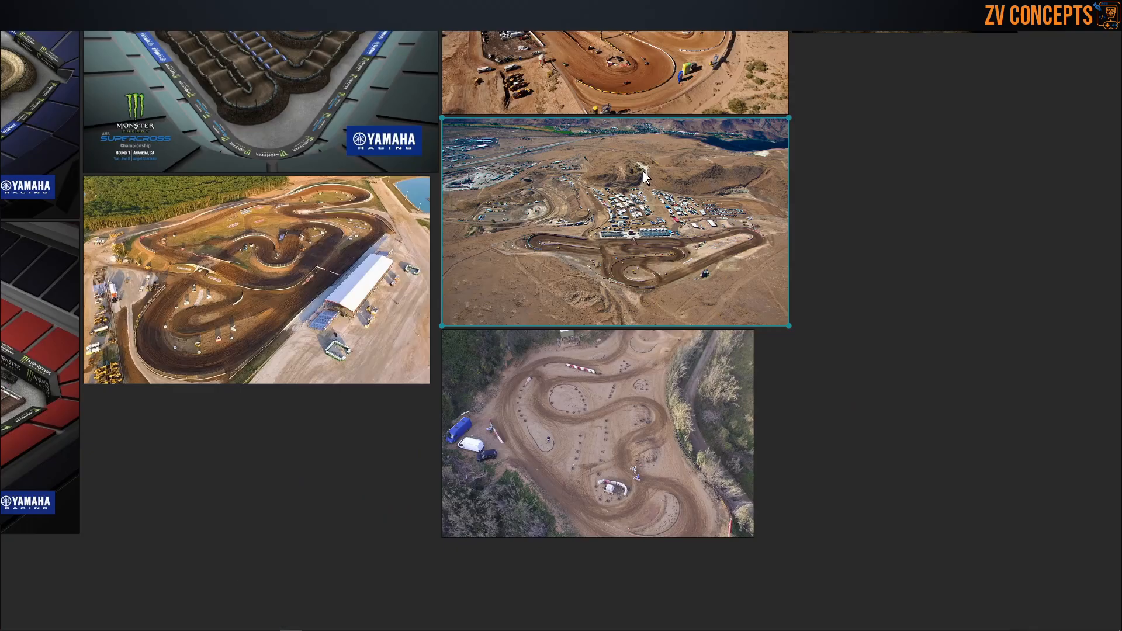
Step: Move on to the Stadium Referance group and examine its first image of a truck smashing through an obstacle on a ramp
{"action": "scroll", "coordinate": [643, 171], "scroll_direction": "down", "scroll_amount": 4}
{"action": "scroll", "coordinate": [760, 271], "scroll_direction": "down", "scroll_amount": 6}
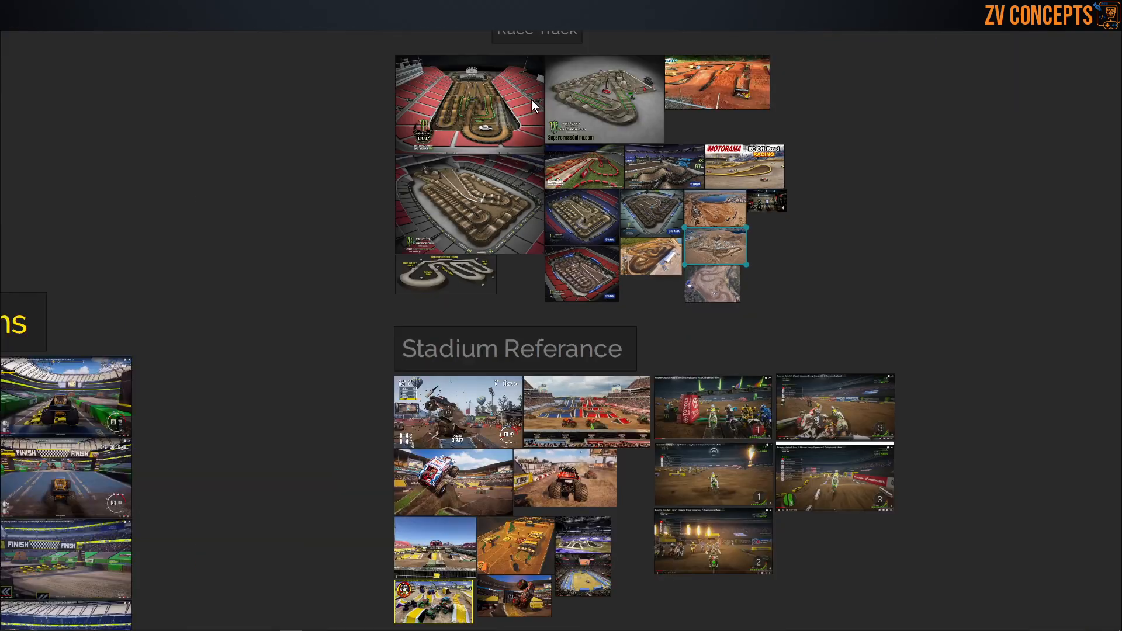
{"action": "scroll", "coordinate": [532, 104], "scroll_direction": "down", "scroll_amount": 4}
{"action": "scroll", "coordinate": [477, 304], "scroll_direction": "up", "scroll_amount": 8}
{"action": "left_click", "coordinate": [542, 145]}
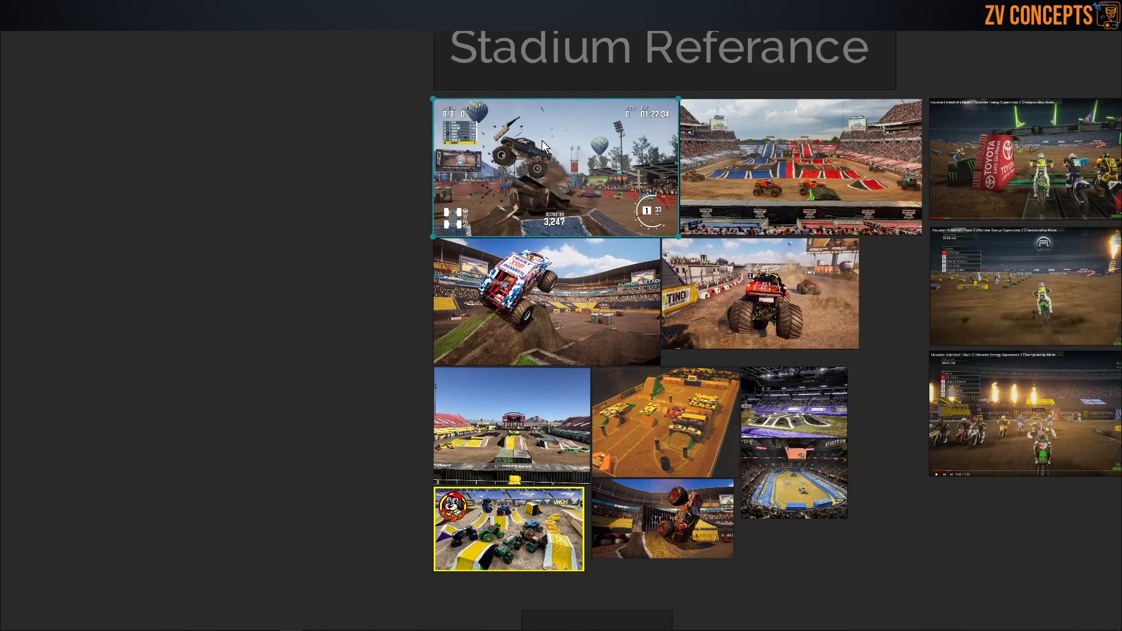
{"action": "double_click", "coordinate": [543, 145]}
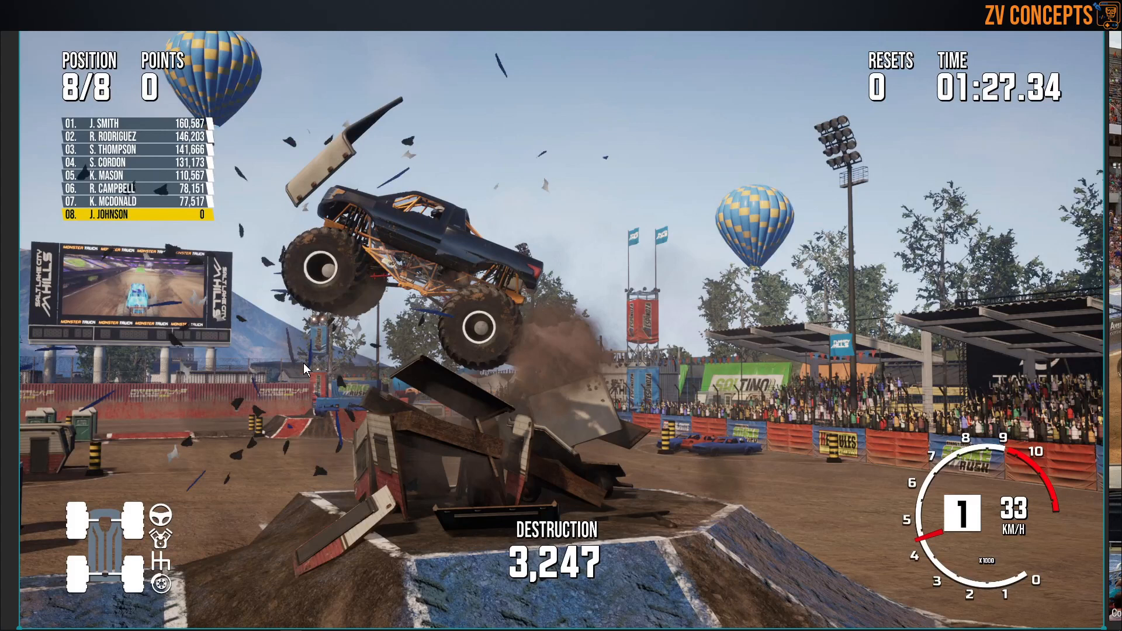
{"action": "double_click", "coordinate": [614, 349]}
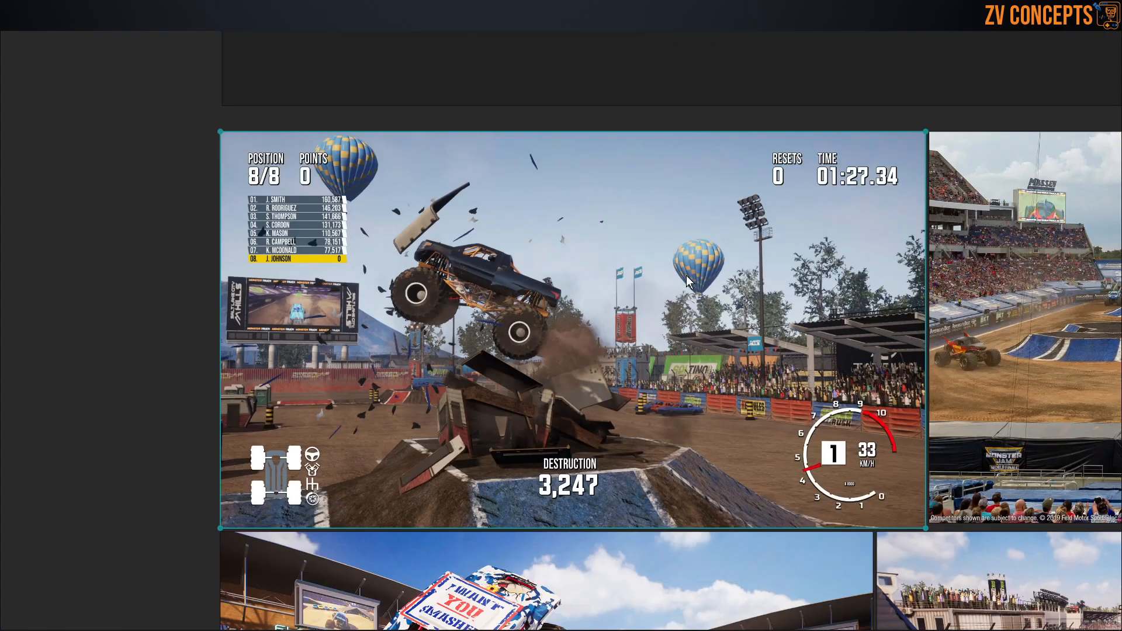
{"action": "scroll", "coordinate": [829, 232], "scroll_direction": "up", "scroll_amount": 2}
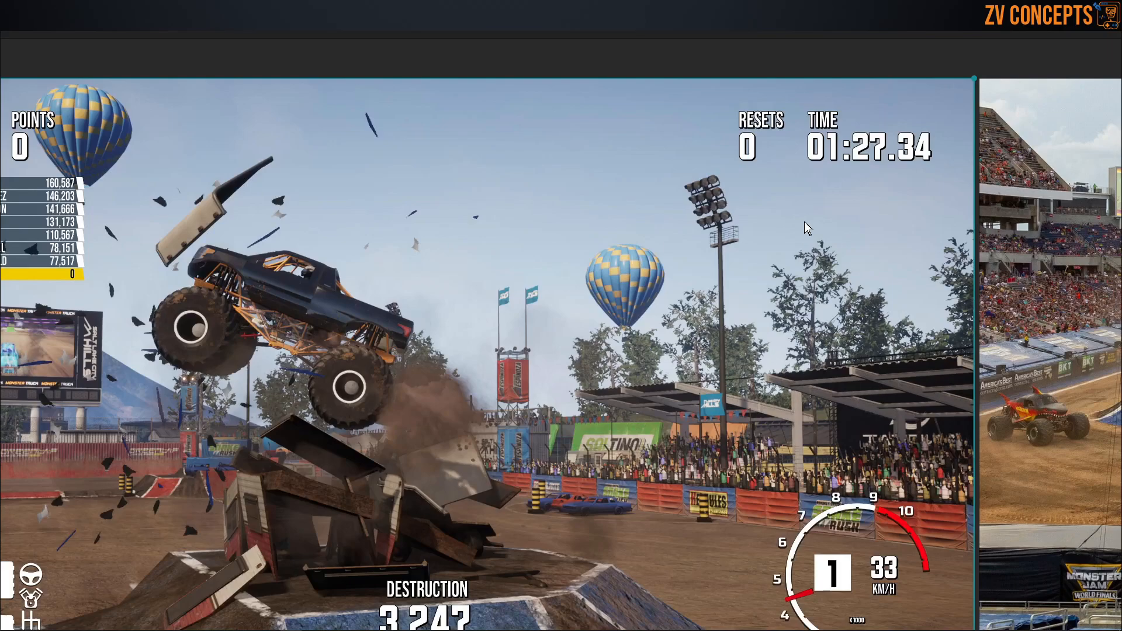
{"action": "double_click", "coordinate": [480, 349]}
Step: Examine the Monster Jam stadium image with red and blue ramps and the Supercross starting gate image
{"action": "double_click", "coordinate": [854, 385]}
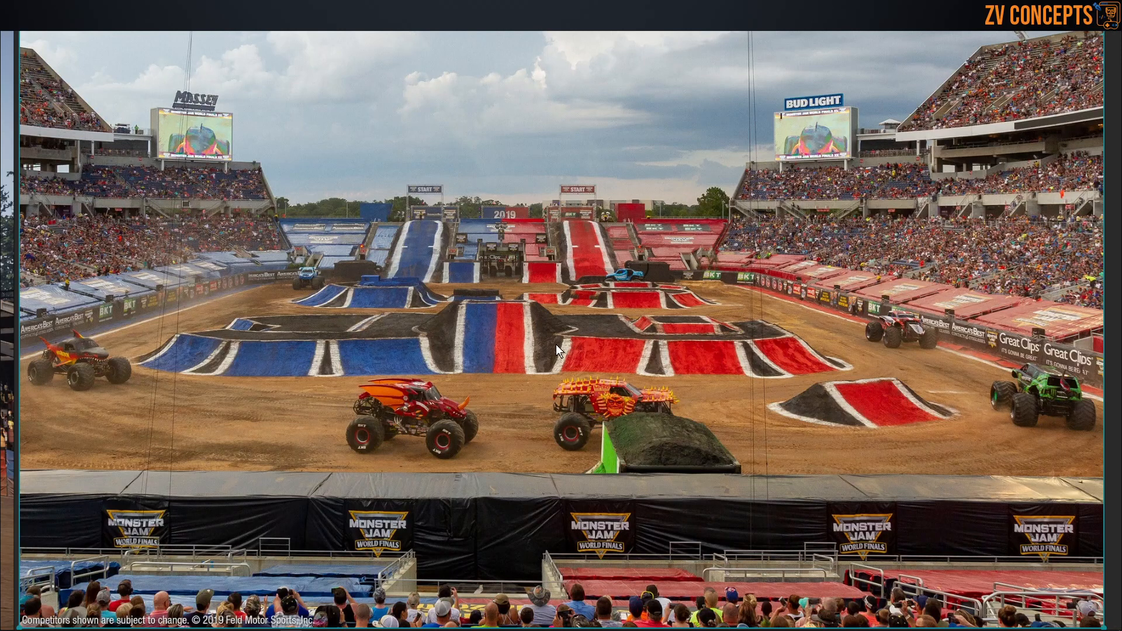
{"action": "double_click", "coordinate": [492, 345]}
{"action": "double_click", "coordinate": [653, 327]}
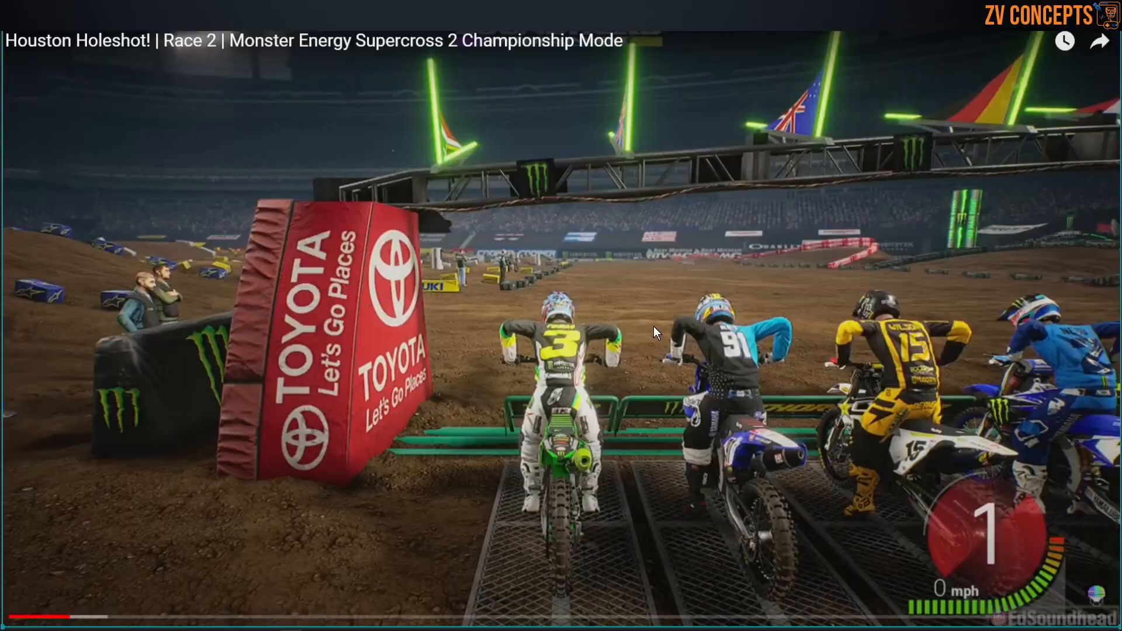
{"action": "double_click", "coordinate": [654, 325]}
Step: Move on to the gameplay screenshots beneath the Track group and examine the first one, an overview of the arena and its ramps
{"action": "scroll", "coordinate": [654, 325], "scroll_direction": "down", "scroll_amount": 5}
{"action": "middle_click_drag", "start_coordinate": [624, 459], "coordinate": [640, 252]}
{"action": "scroll", "coordinate": [640, 252], "scroll_direction": "up", "scroll_amount": 6}
{"action": "middle_click_drag", "start_coordinate": [424, 290], "coordinate": [559, 247]}
{"action": "scroll", "coordinate": [559, 247], "scroll_direction": "down", "scroll_amount": 4}
{"action": "scroll", "coordinate": [658, 187], "scroll_direction": "down", "scroll_amount": 3}
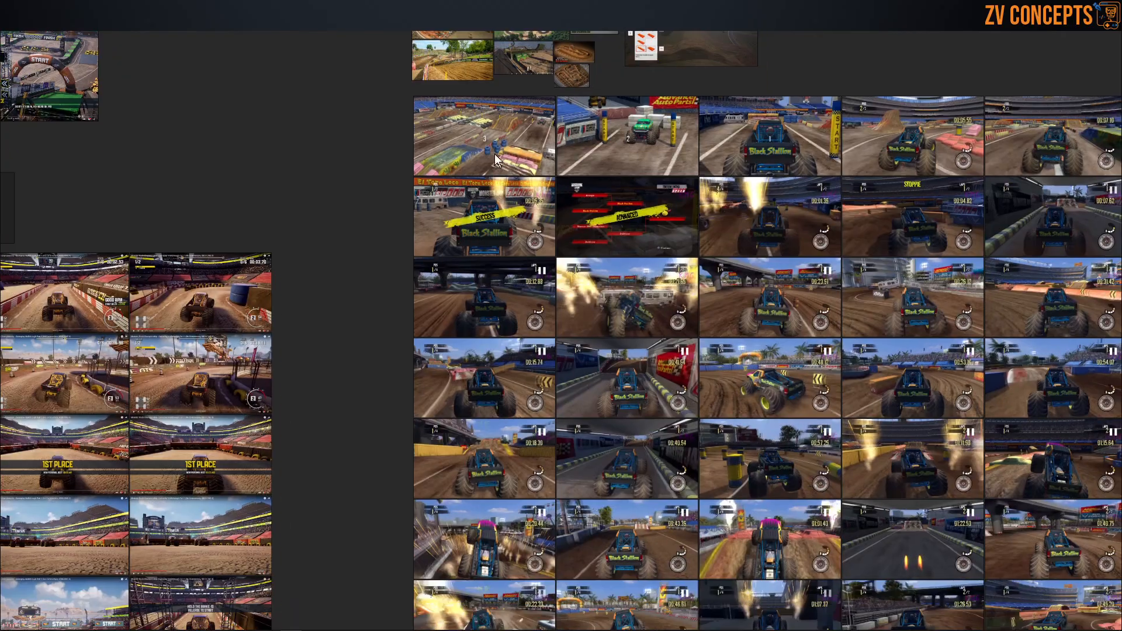
{"action": "double_click", "coordinate": [454, 131]}
{"action": "double_click", "coordinate": [453, 131]}
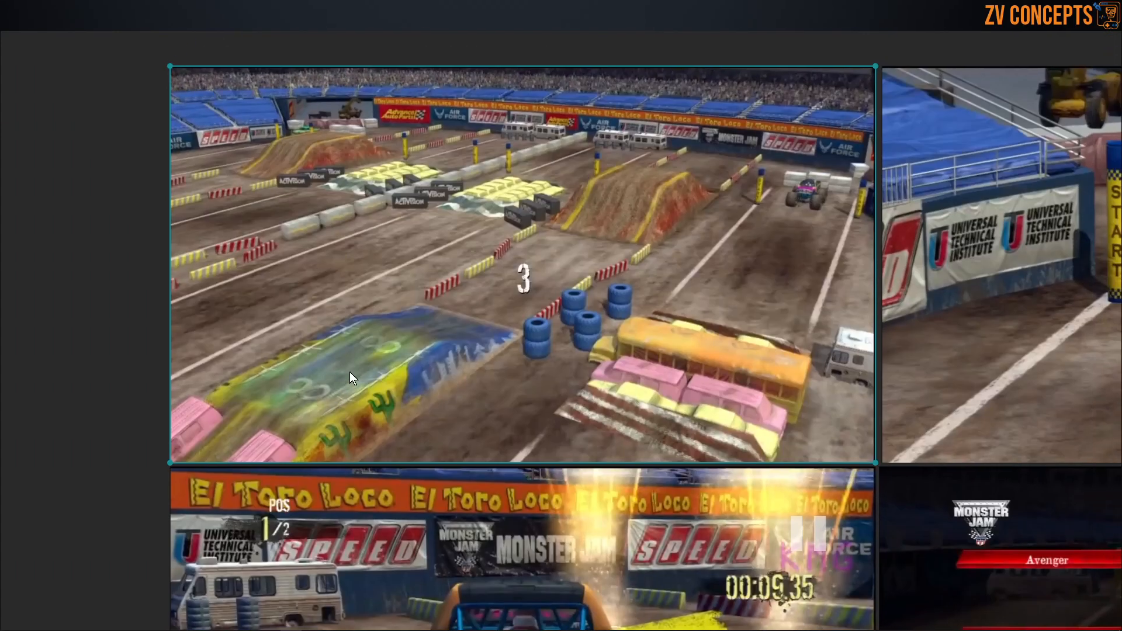
Step: Examine the screenshot of the green truck between the yellow START pillars, with its stacked blocks and banner walls
{"action": "scroll", "coordinate": [350, 372], "scroll_direction": "down", "scroll_amount": 3}
{"action": "middle_click_drag", "start_coordinate": [826, 297], "coordinate": [545, 332]}
{"action": "scroll", "coordinate": [545, 331], "scroll_direction": "up", "scroll_amount": 3}
{"action": "scroll", "coordinate": [393, 263], "scroll_direction": "up", "scroll_amount": 2}
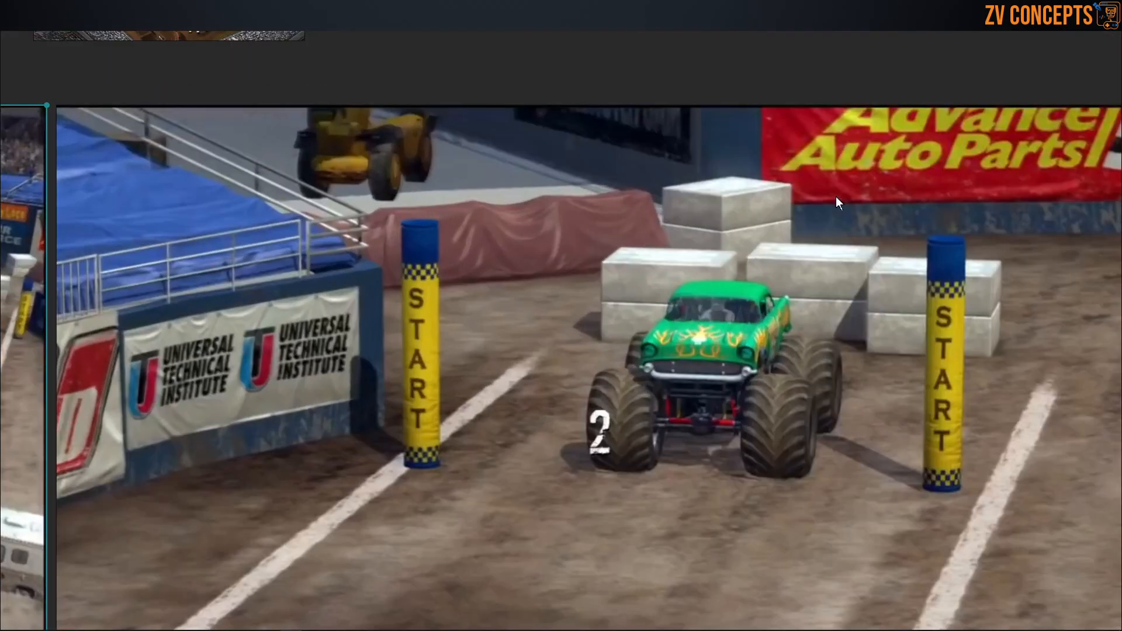
{"action": "scroll", "coordinate": [480, 212], "scroll_direction": "down", "scroll_amount": 5}
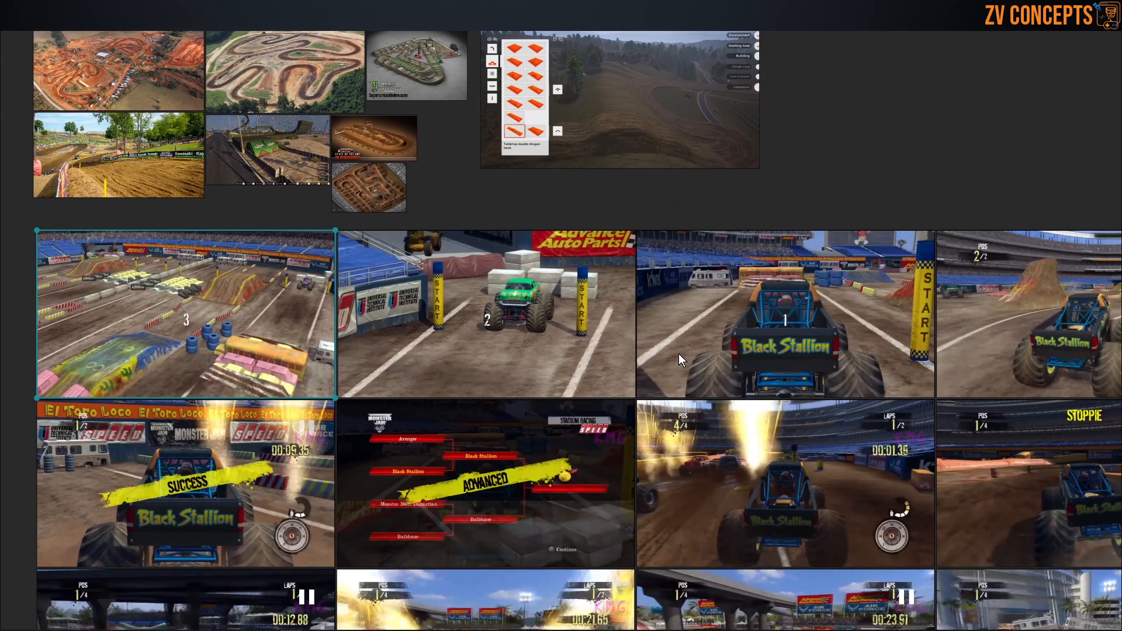
Step: Examine the Black Stallion starting line screenshot, including the parked camper, stacked tires, barriers and stands
{"action": "scroll", "coordinate": [746, 311], "scroll_direction": "up", "scroll_amount": 4}
{"action": "scroll", "coordinate": [784, 261], "scroll_direction": "up", "scroll_amount": 2}
{"action": "scroll", "coordinate": [758, 298], "scroll_direction": "down", "scroll_amount": 2}
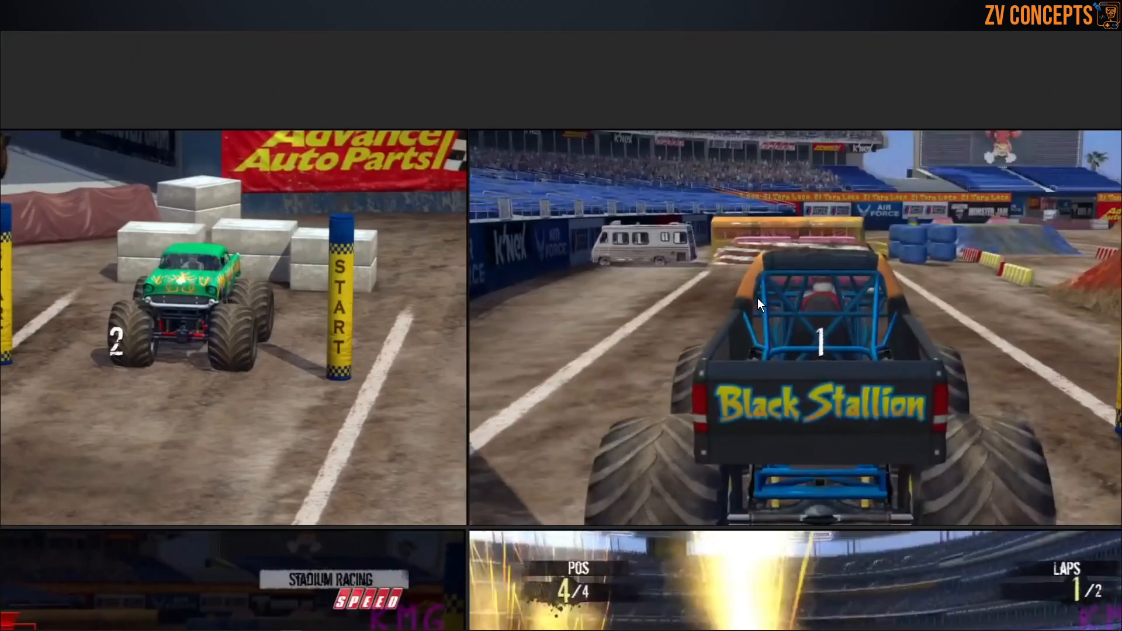
{"action": "middle_click_drag", "start_coordinate": [757, 299], "coordinate": [484, 328]}
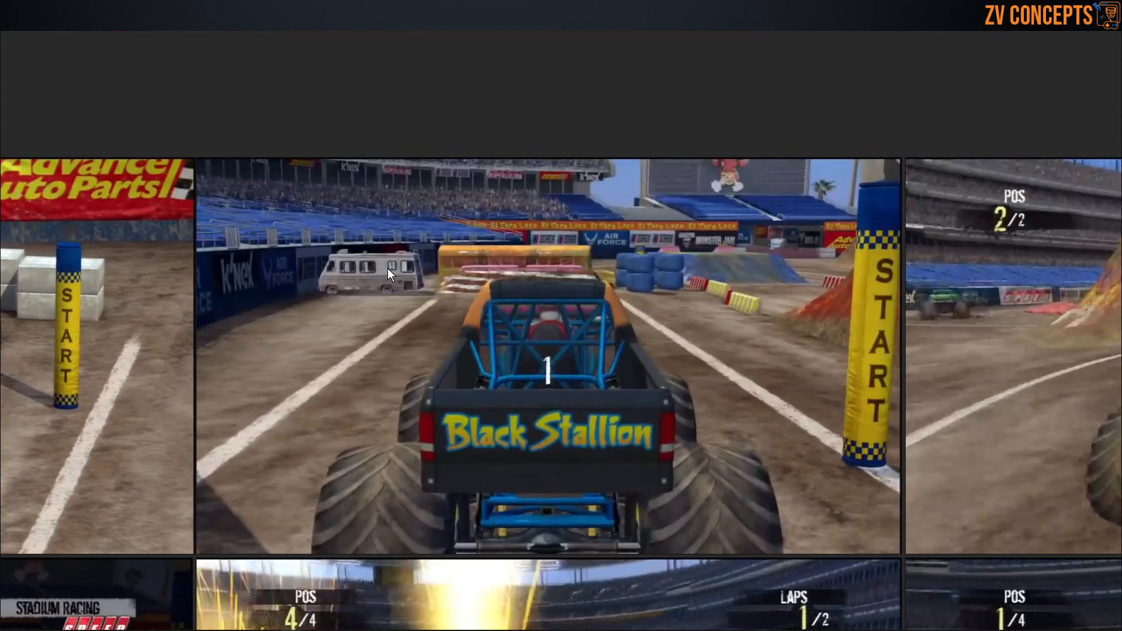
{"action": "scroll", "coordinate": [388, 269], "scroll_direction": "down", "scroll_amount": 2}
{"action": "scroll", "coordinate": [387, 269], "scroll_direction": "up", "scroll_amount": 2}
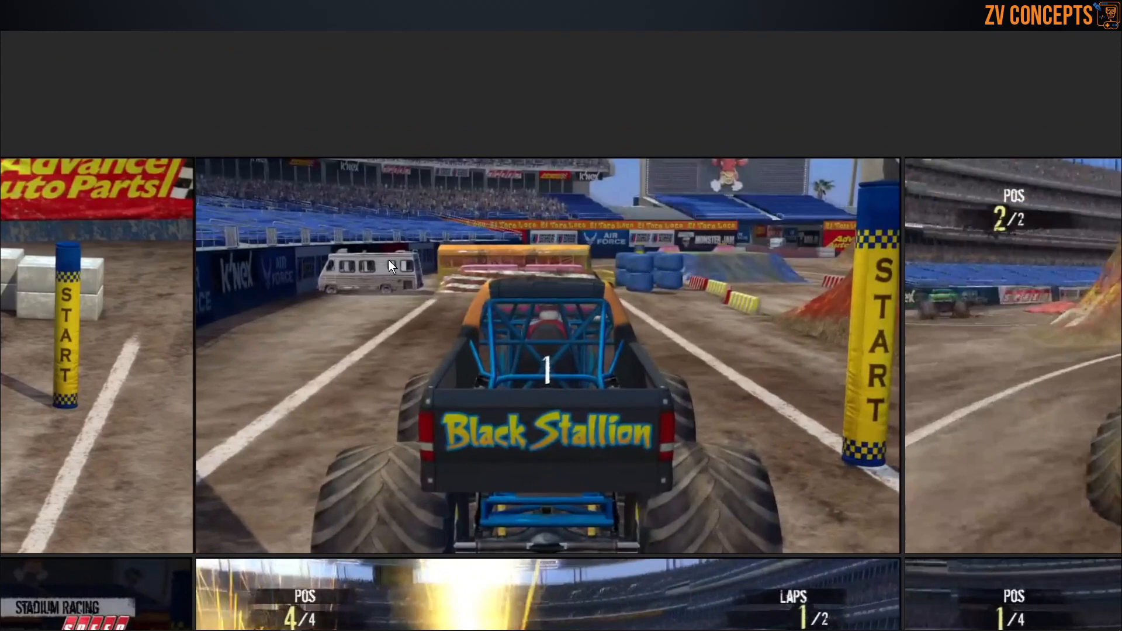
{"action": "scroll", "coordinate": [388, 261], "scroll_direction": "down", "scroll_amount": 2}
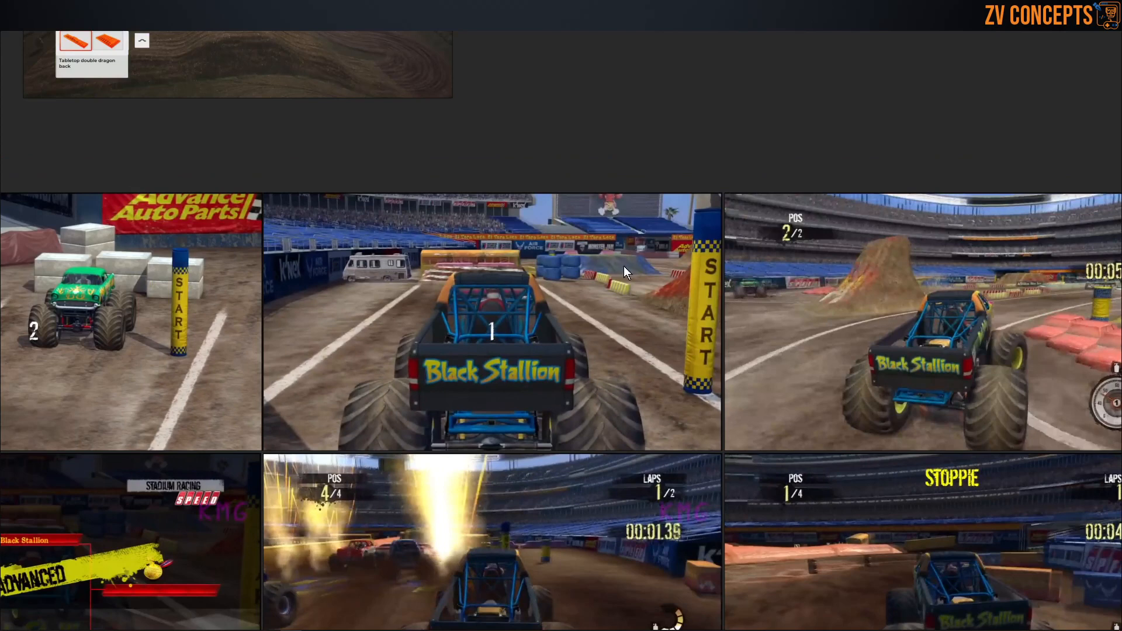
Step: Examine the gameplay screenshots with the tall dirt mound, crushed cars and track barriers, through to the end of the top row
{"action": "scroll", "coordinate": [623, 266], "scroll_direction": "up", "scroll_amount": 3}
{"action": "scroll", "coordinate": [627, 289], "scroll_direction": "up", "scroll_amount": 3}
{"action": "scroll", "coordinate": [359, 271], "scroll_direction": "down", "scroll_amount": 5}
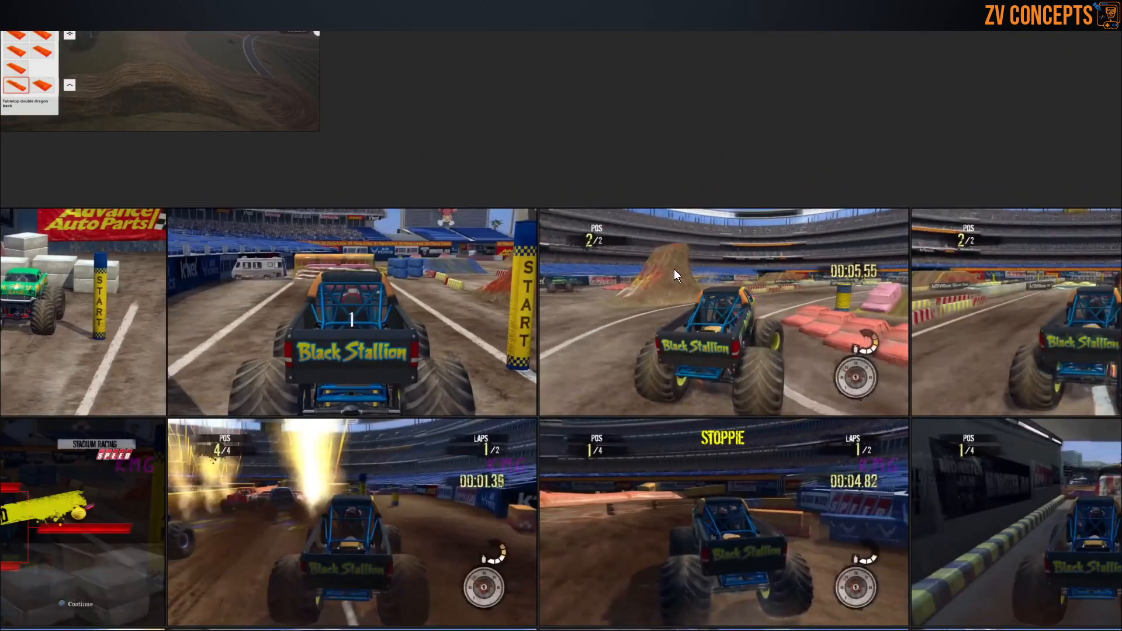
{"action": "scroll", "coordinate": [711, 268], "scroll_direction": "up", "scroll_amount": 3}
{"action": "scroll", "coordinate": [608, 254], "scroll_direction": "down", "scroll_amount": 5}
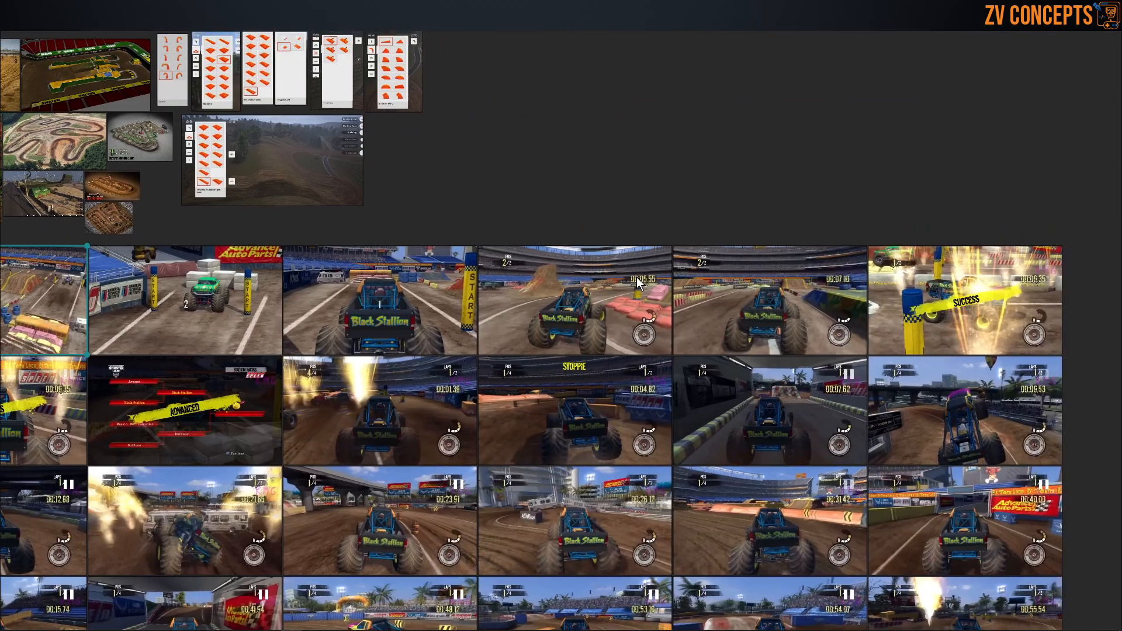
{"action": "scroll", "coordinate": [656, 271], "scroll_direction": "up", "scroll_amount": 2}
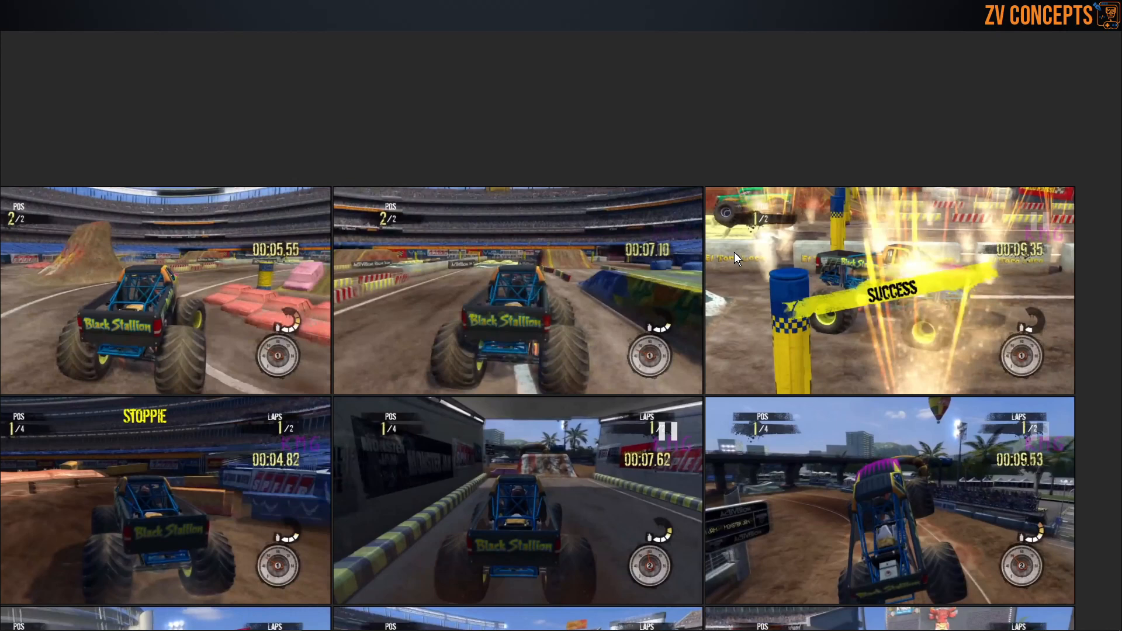
{"action": "scroll", "coordinate": [734, 251], "scroll_direction": "down", "scroll_amount": 6}
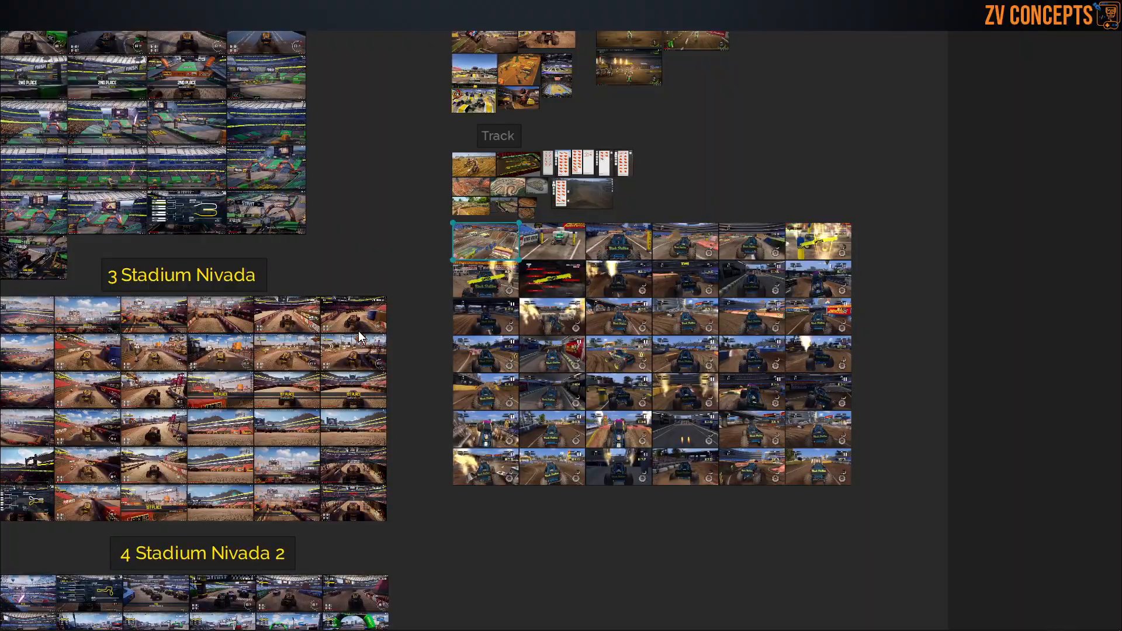
Step: Examine the Black Stallion SUCCESS screenshot with its camper, tire stacks and sponsor banners, and survey the surrounding gameplay shots
{"action": "scroll", "coordinate": [426, 300], "scroll_direction": "up", "scroll_amount": 10}
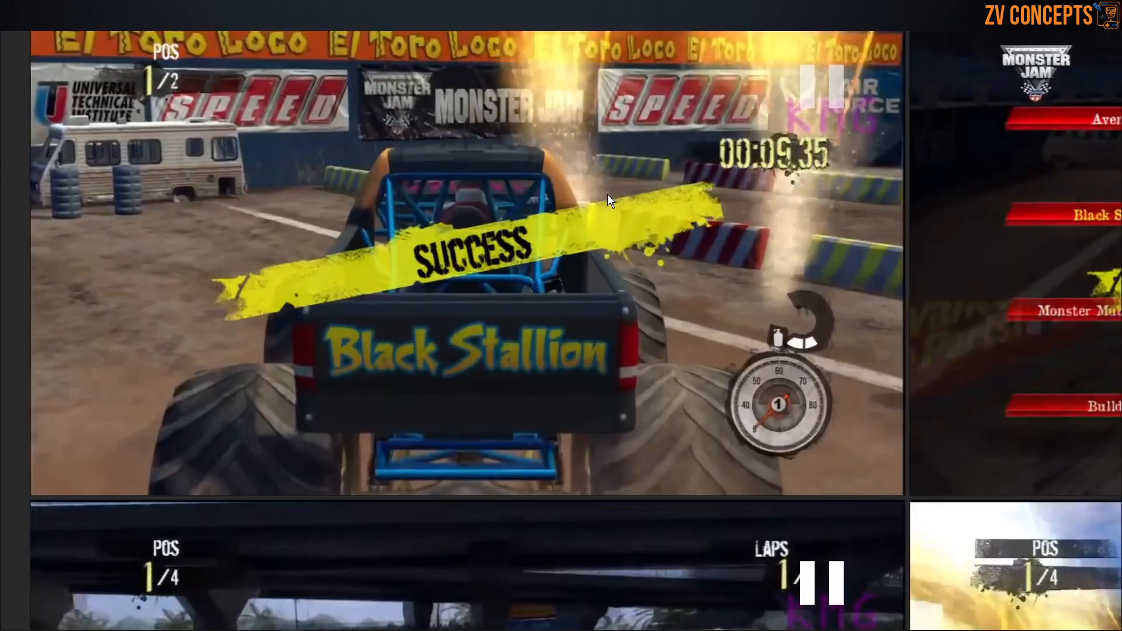
{"action": "scroll", "coordinate": [443, 285], "scroll_direction": "down", "scroll_amount": 10}
{"action": "scroll", "coordinate": [591, 353], "scroll_direction": "up", "scroll_amount": 4}
{"action": "scroll", "coordinate": [591, 353], "scroll_direction": "down", "scroll_amount": 2}
{"action": "scroll", "coordinate": [570, 321], "scroll_direction": "down", "scroll_amount": 3}
{"action": "scroll", "coordinate": [514, 251], "scroll_direction": "up", "scroll_amount": 3}
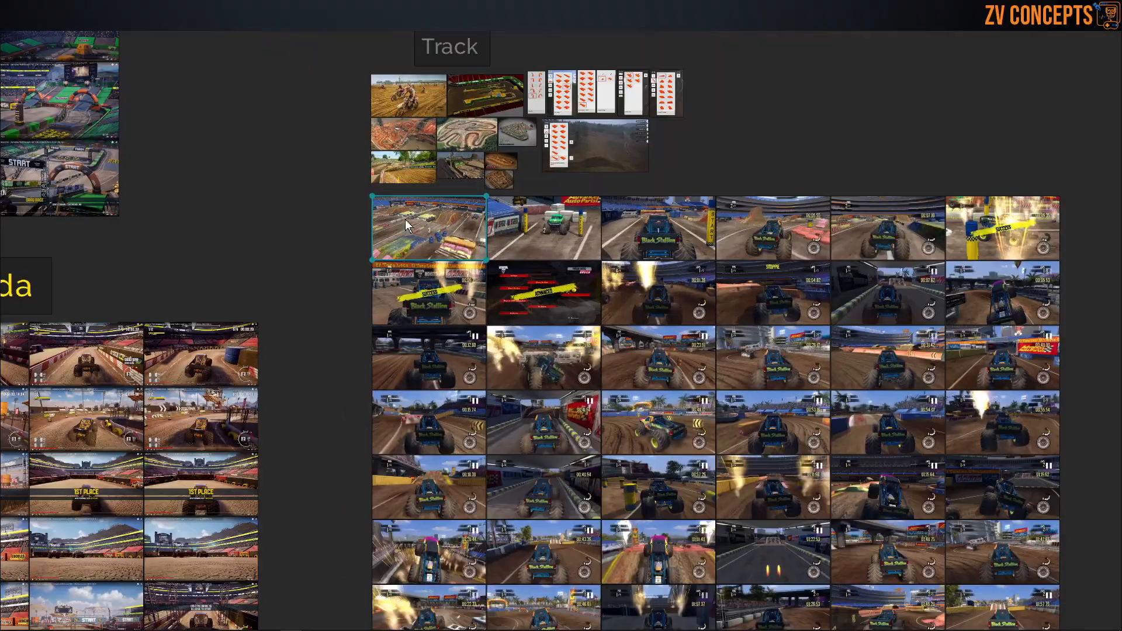
Step: Review the arena overview screenshot again, covering its stands, dirt ramps, tire stacks and crushed bus and cars
{"action": "double_click", "coordinate": [405, 219]}
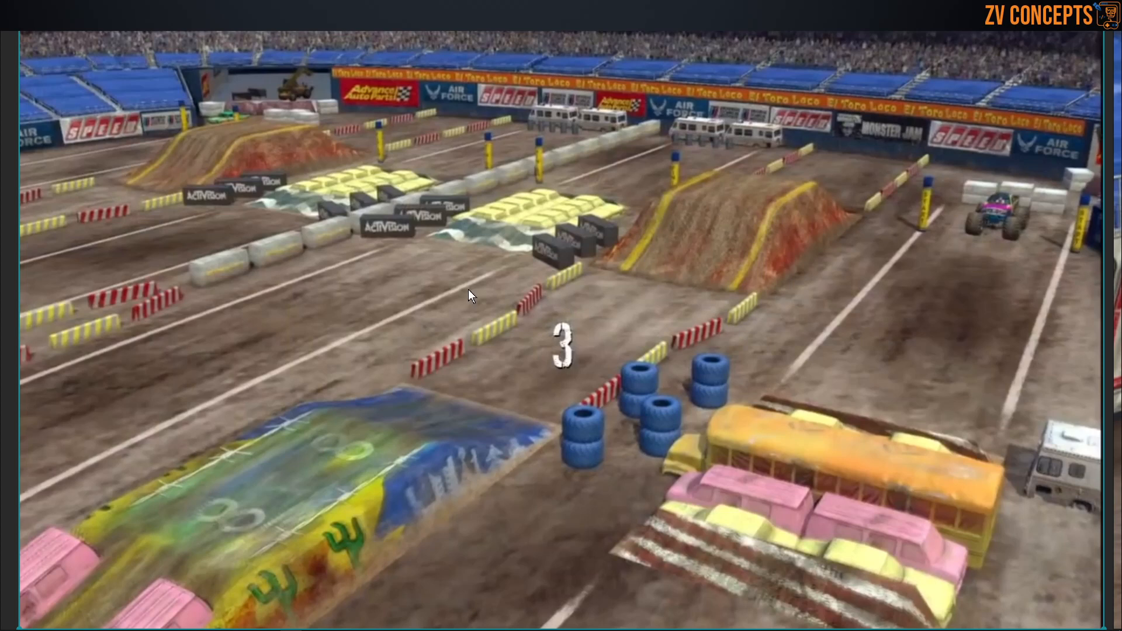
{"action": "scroll", "coordinate": [581, 283], "scroll_direction": "down", "scroll_amount": 2}
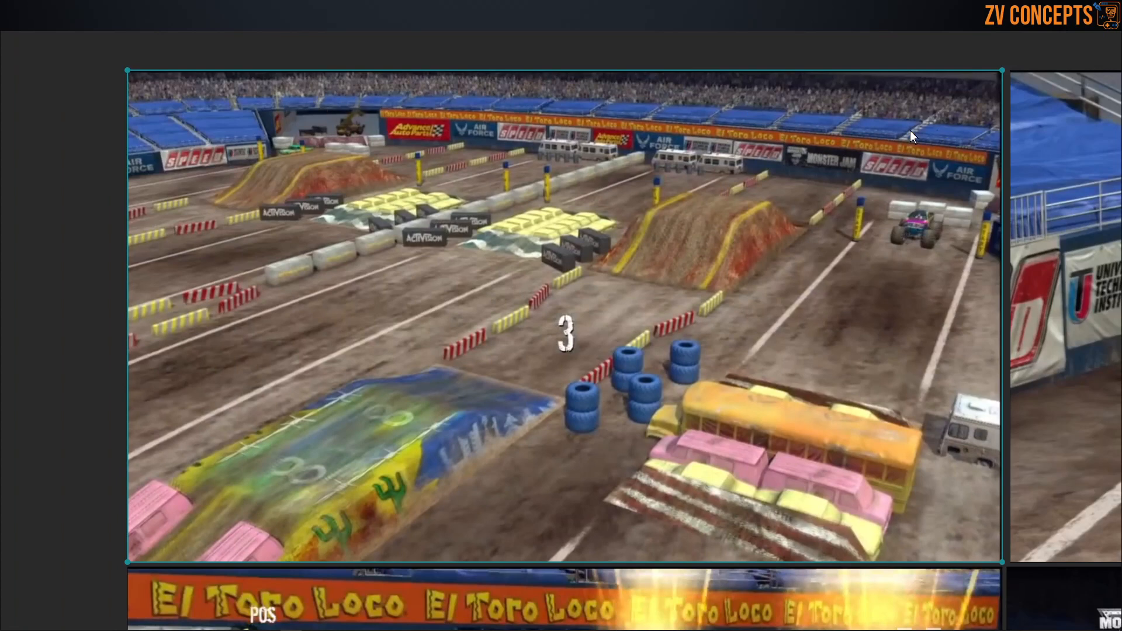
{"action": "scroll", "coordinate": [596, 155], "scroll_direction": "down", "scroll_amount": 3}
{"action": "scroll", "coordinate": [651, 244], "scroll_direction": "up", "scroll_amount": 3}
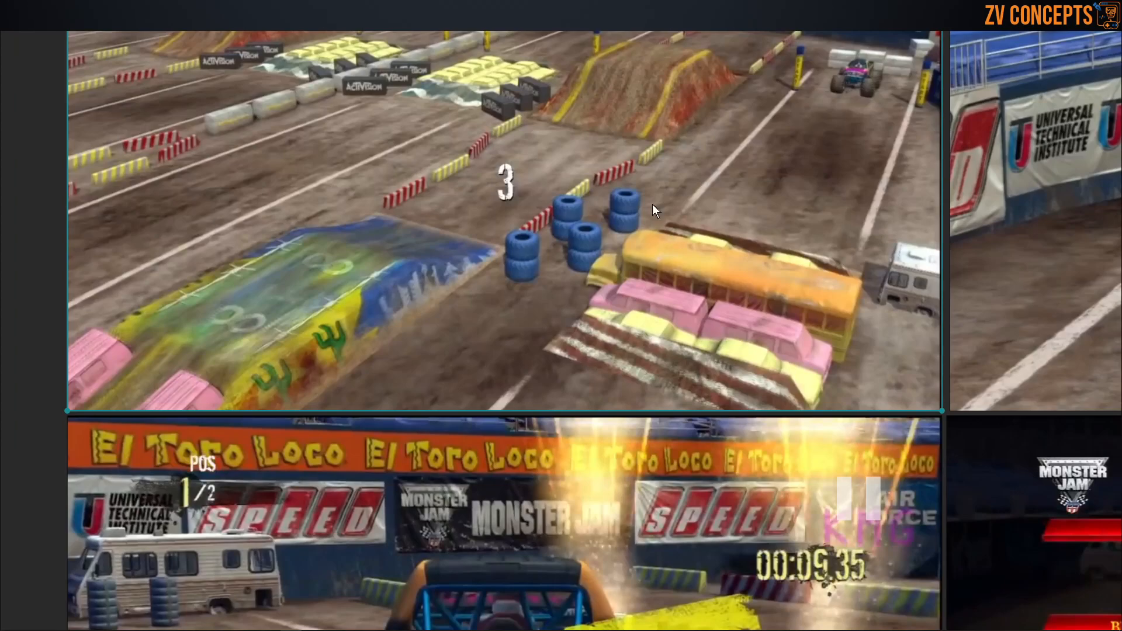
Step: Examine the Track Design group's opening Monster Truck Championship screenshots, covering the driver's profile, career menu and event selection
{"action": "scroll", "coordinate": [637, 184], "scroll_direction": "down", "scroll_amount": 4}
{"action": "scroll", "coordinate": [636, 189], "scroll_direction": "down", "scroll_amount": 6}
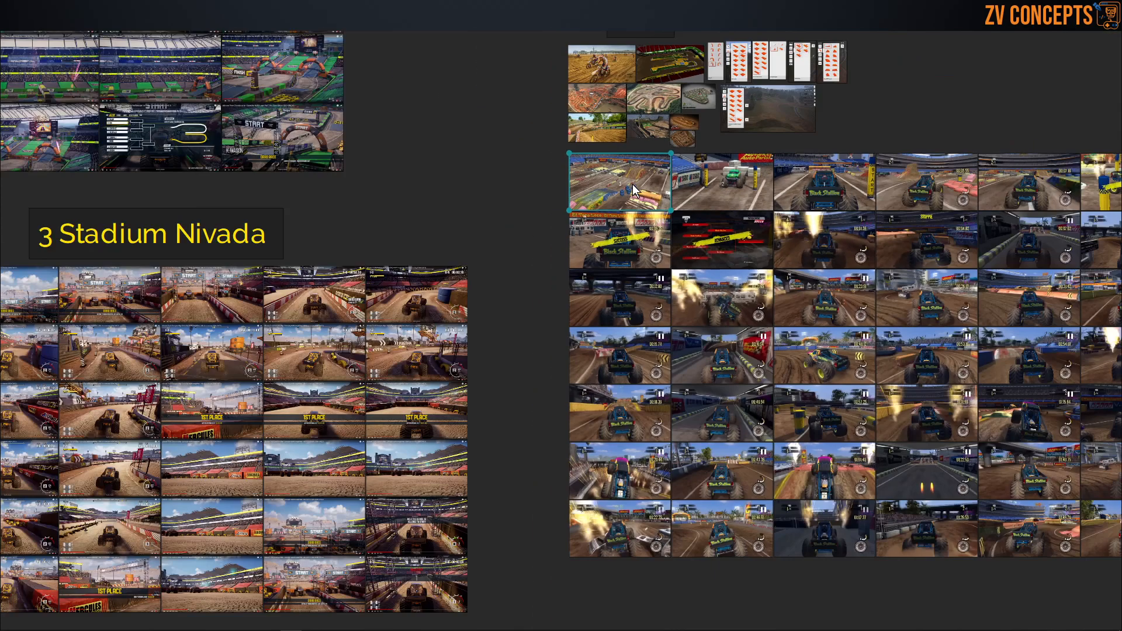
{"action": "scroll", "coordinate": [778, 208], "scroll_direction": "up", "scroll_amount": 2}
{"action": "scroll", "coordinate": [428, 79], "scroll_direction": "up", "scroll_amount": 10}
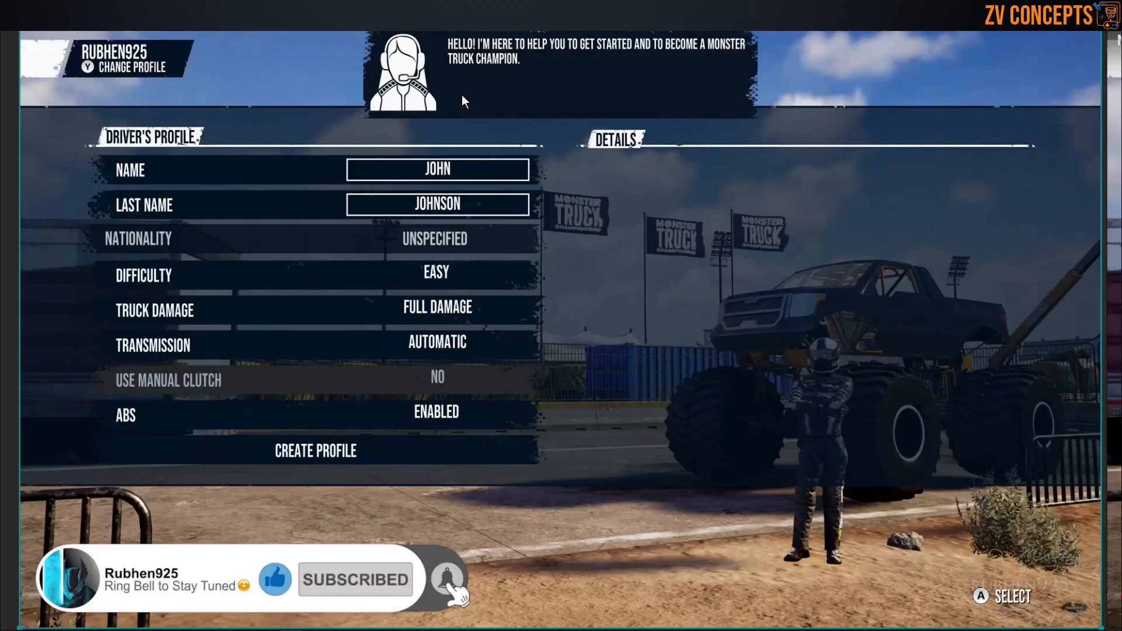
{"action": "scroll", "coordinate": [462, 95], "scroll_direction": "down", "scroll_amount": 2}
{"action": "middle_click_drag", "start_coordinate": [805, 211], "coordinate": [224, 286]}
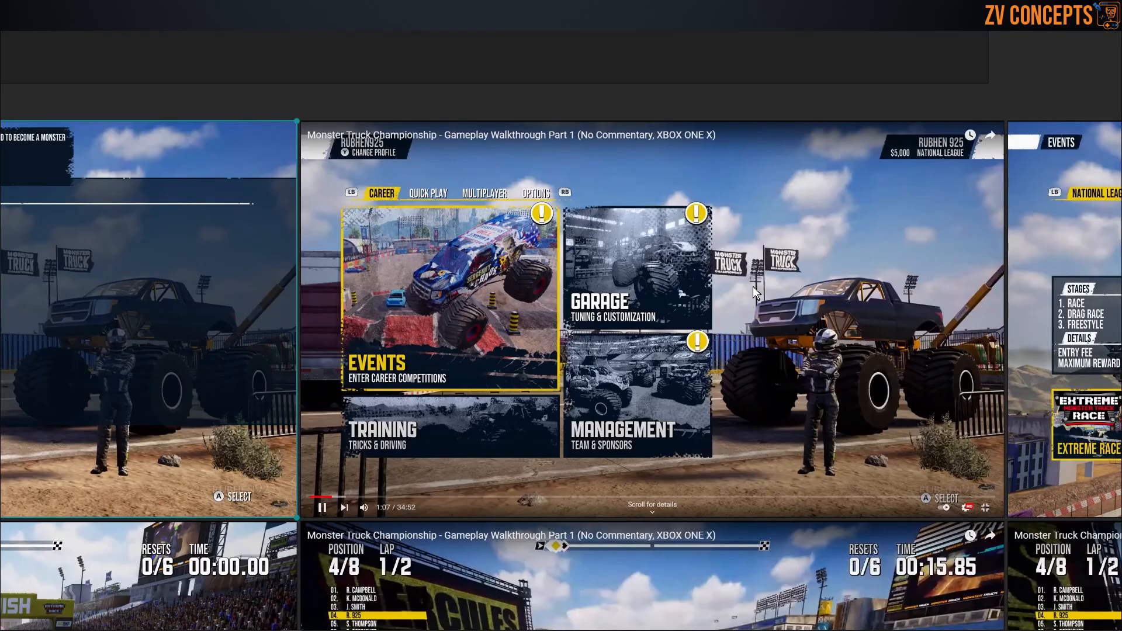
{"action": "middle_click_drag", "start_coordinate": [754, 286], "coordinate": [291, 235]}
{"action": "middle_click_drag", "start_coordinate": [734, 232], "coordinate": [279, 236]}
{"action": "middle_click_drag", "start_coordinate": [602, 218], "coordinate": [352, 254]}
{"action": "middle_click_drag", "start_coordinate": [819, 257], "coordinate": [348, 250]}
{"action": "scroll", "coordinate": [755, 258], "scroll_direction": "up", "scroll_amount": 1}
Step: Examine the Kilgore Raceway stage screen with its track layout, and the neighbouring start/finish arch shot with tires, containers and stands
{"action": "middle_click_drag", "start_coordinate": [753, 272], "coordinate": [299, 280]}
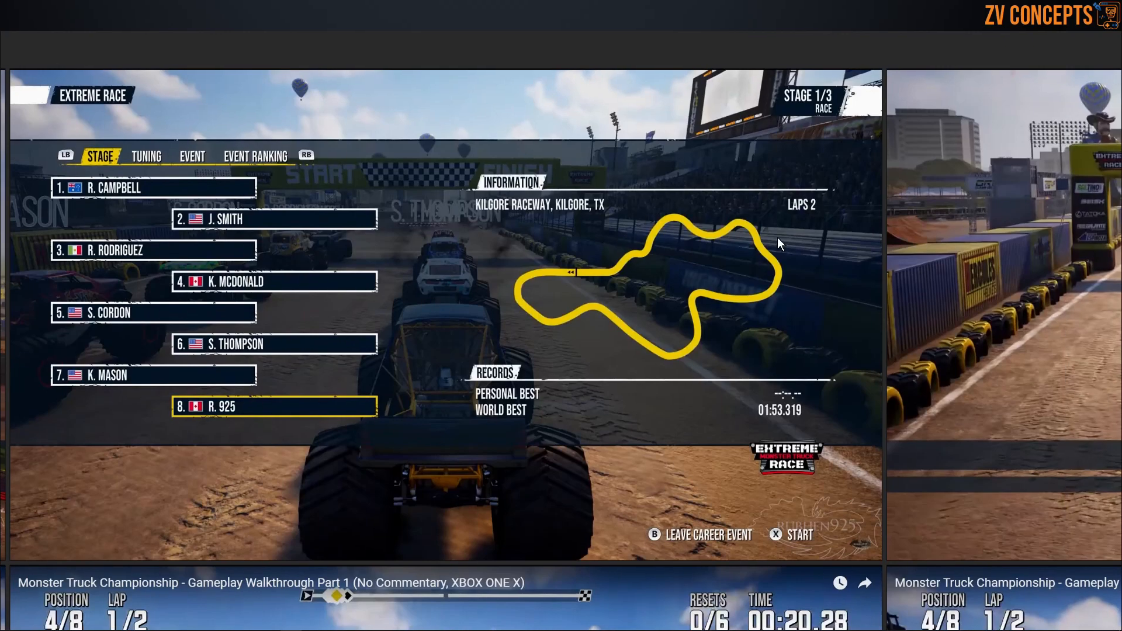
{"action": "scroll", "coordinate": [686, 329], "scroll_direction": "down", "scroll_amount": 1}
{"action": "middle_click_drag", "start_coordinate": [823, 328], "coordinate": [478, 331]}
{"action": "scroll", "coordinate": [483, 333], "scroll_direction": "up", "scroll_amount": 2}
{"action": "scroll", "coordinate": [606, 295], "scroll_direction": "down", "scroll_amount": 1}
{"action": "middle_click_drag", "start_coordinate": [607, 287], "coordinate": [346, 353]}
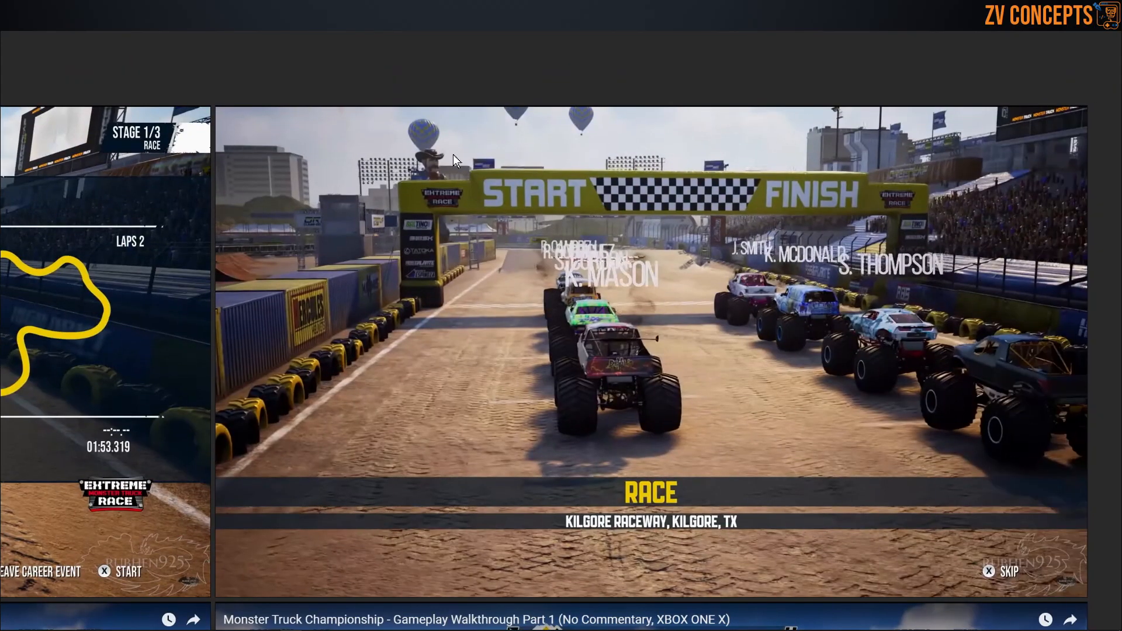
{"action": "middle_click_drag", "start_coordinate": [780, 225], "coordinate": [755, 230]}
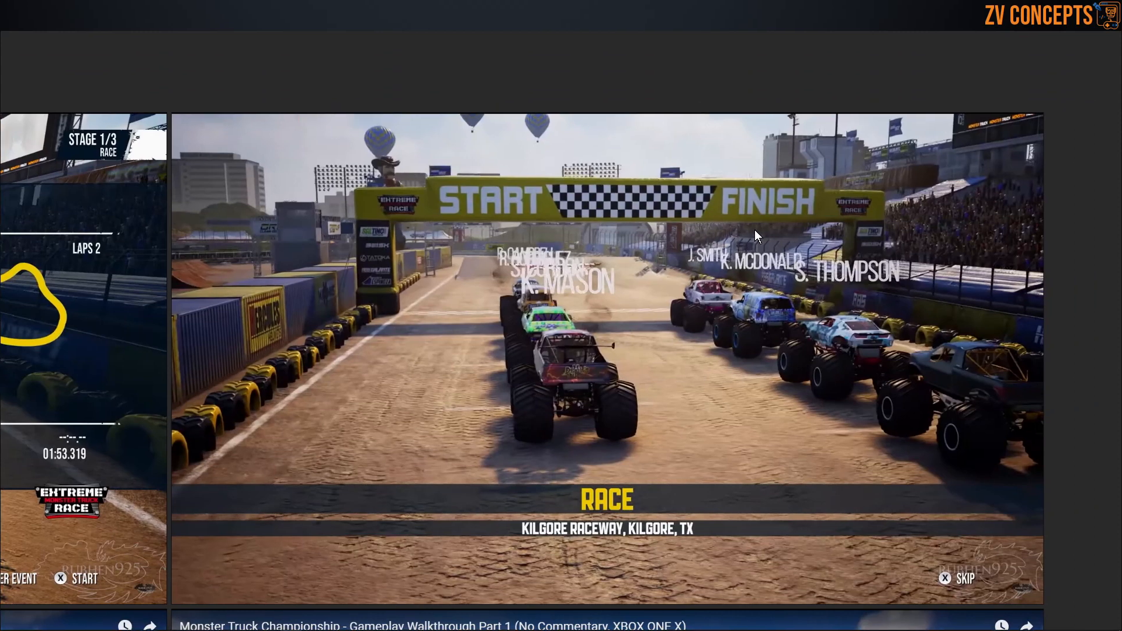
Step: Examine the race screenshots with the giant red barrels, tire barriers, sponsor banners and red bull sculpture beside the track
{"action": "scroll", "coordinate": [549, 187], "scroll_direction": "down", "scroll_amount": 3}
{"action": "scroll", "coordinate": [732, 193], "scroll_direction": "up", "scroll_amount": 1}
{"action": "scroll", "coordinate": [720, 158], "scroll_direction": "down", "scroll_amount": 3}
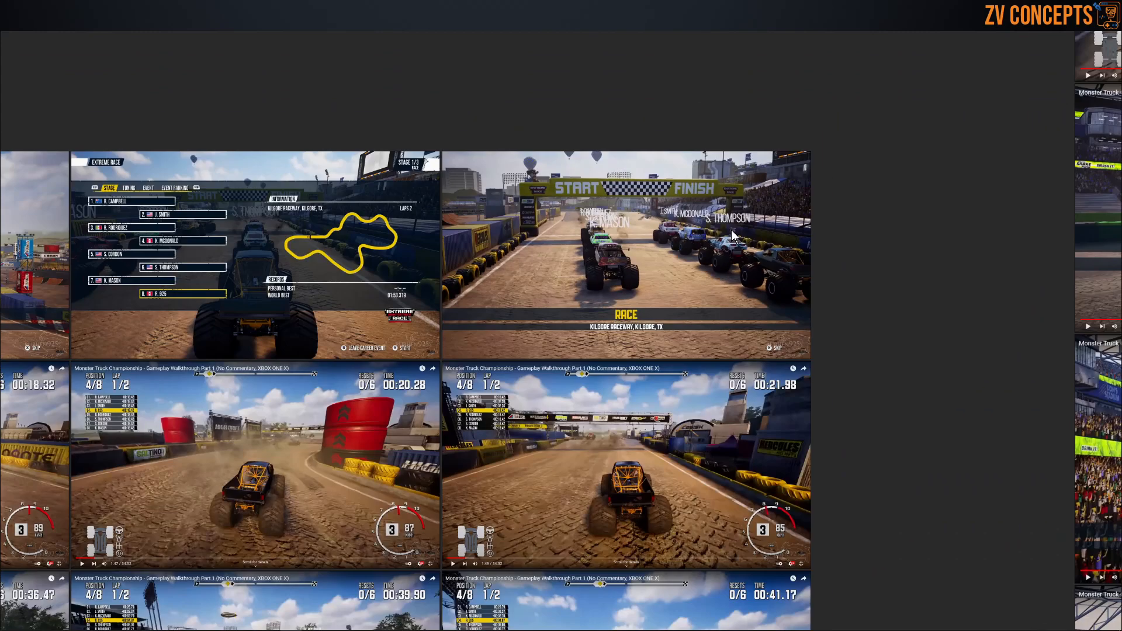
{"action": "scroll", "coordinate": [441, 291], "scroll_direction": "up", "scroll_amount": 4}
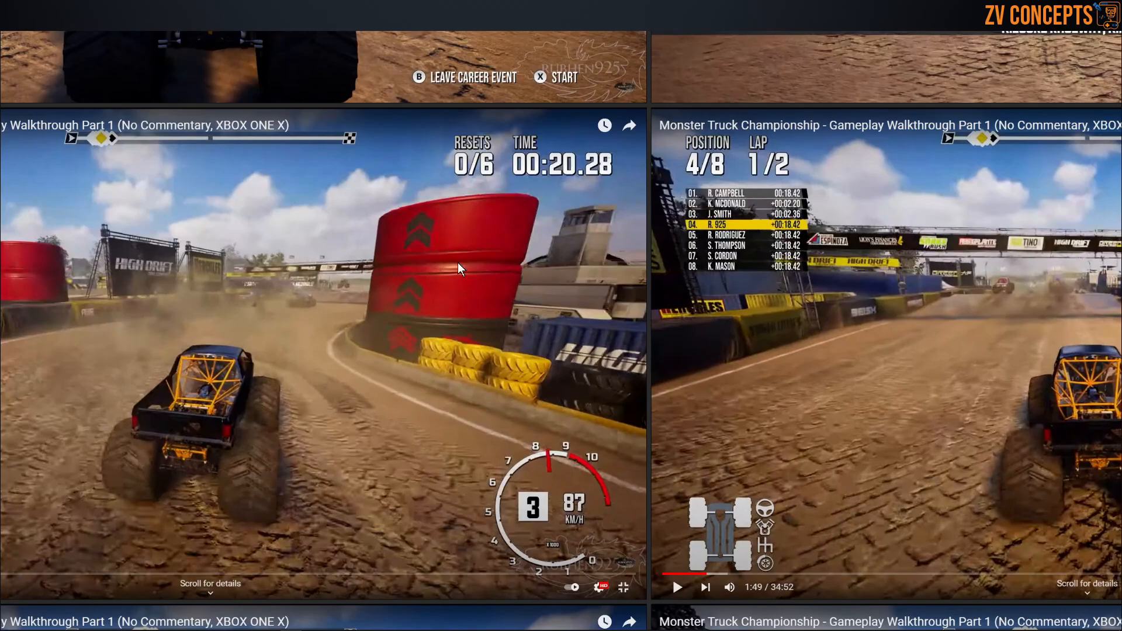
{"action": "scroll", "coordinate": [459, 260], "scroll_direction": "down", "scroll_amount": 2}
{"action": "middle_click_drag", "start_coordinate": [123, 300], "coordinate": [725, 266]}
{"action": "middle_click_drag", "start_coordinate": [409, 272], "coordinate": [631, 266]}
{"action": "scroll", "coordinate": [612, 242], "scroll_direction": "up", "scroll_amount": 2}
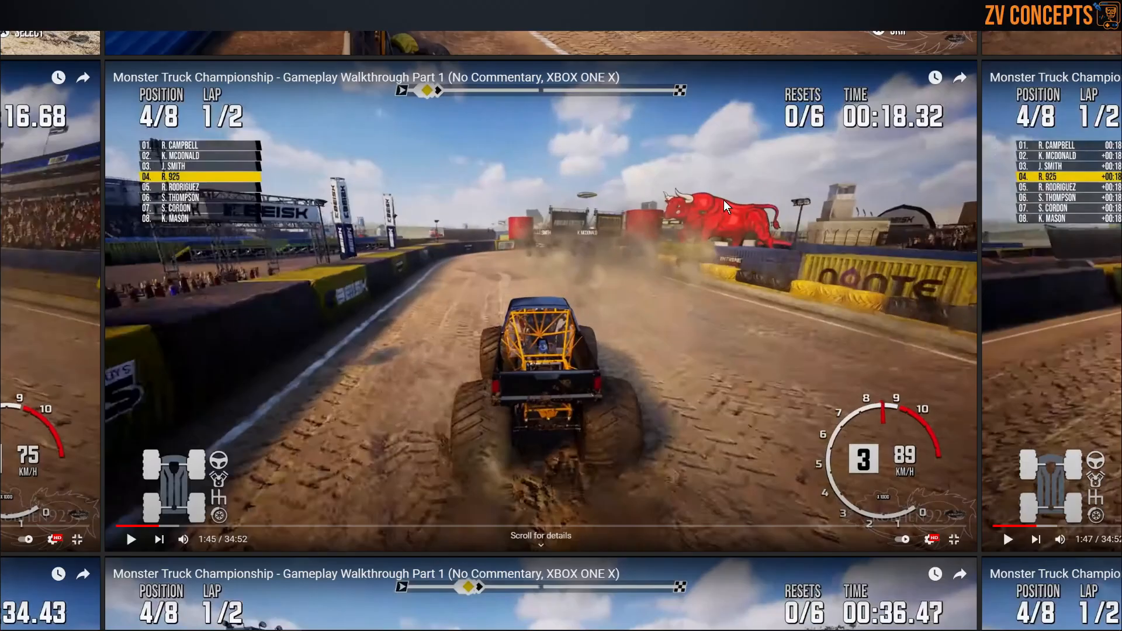
Step: Examine the starting grid screenshots on the far side of the group, including the crowd stands, tire rows, light poles and stadium video screen
{"action": "scroll", "coordinate": [724, 200], "scroll_direction": "down", "scroll_amount": 2}
{"action": "middle_click_drag", "start_coordinate": [293, 263], "coordinate": [859, 247]}
{"action": "middle_click_drag", "start_coordinate": [544, 295], "coordinate": [809, 307]}
{"action": "middle_click_drag", "start_coordinate": [369, 327], "coordinate": [755, 328]}
{"action": "middle_click_drag", "start_coordinate": [573, 316], "coordinate": [837, 310]}
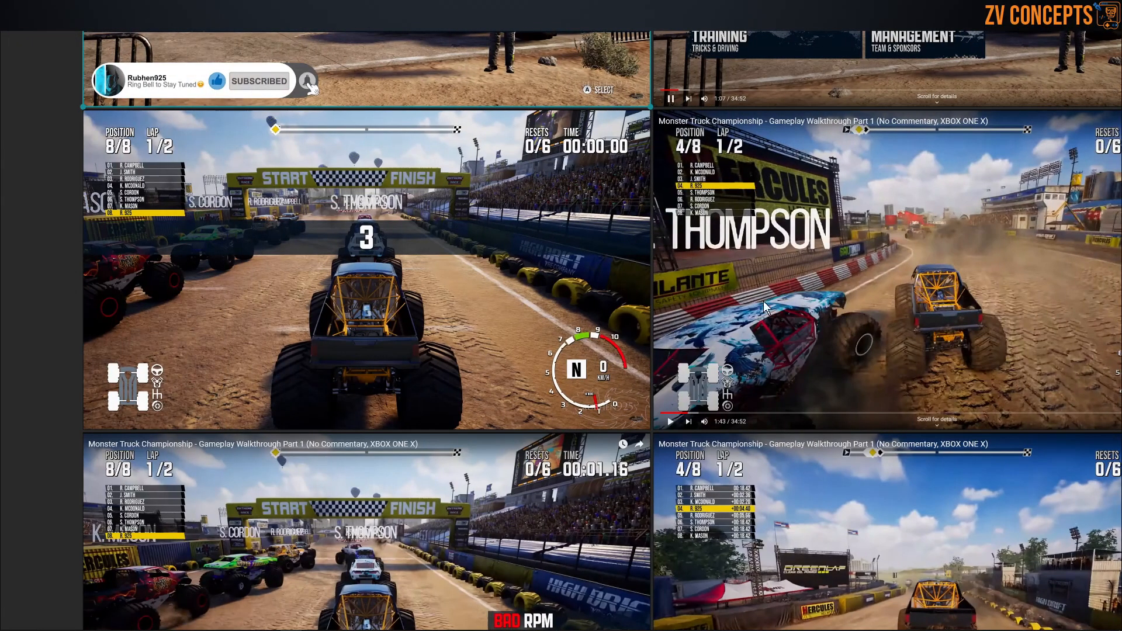
{"action": "scroll", "coordinate": [460, 325], "scroll_direction": "down", "scroll_amount": 2}
{"action": "middle_click_drag", "start_coordinate": [298, 316], "coordinate": [507, 312]}
{"action": "scroll", "coordinate": [501, 304], "scroll_direction": "up", "scroll_amount": 2}
{"action": "middle_click_drag", "start_coordinate": [546, 357], "coordinate": [513, 184]}
{"action": "middle_click_drag", "start_coordinate": [584, 436], "coordinate": [555, 353]}
{"action": "scroll", "coordinate": [518, 348], "scroll_direction": "down", "scroll_amount": 3}
{"action": "scroll", "coordinate": [475, 338], "scroll_direction": "up", "scroll_amount": 4}
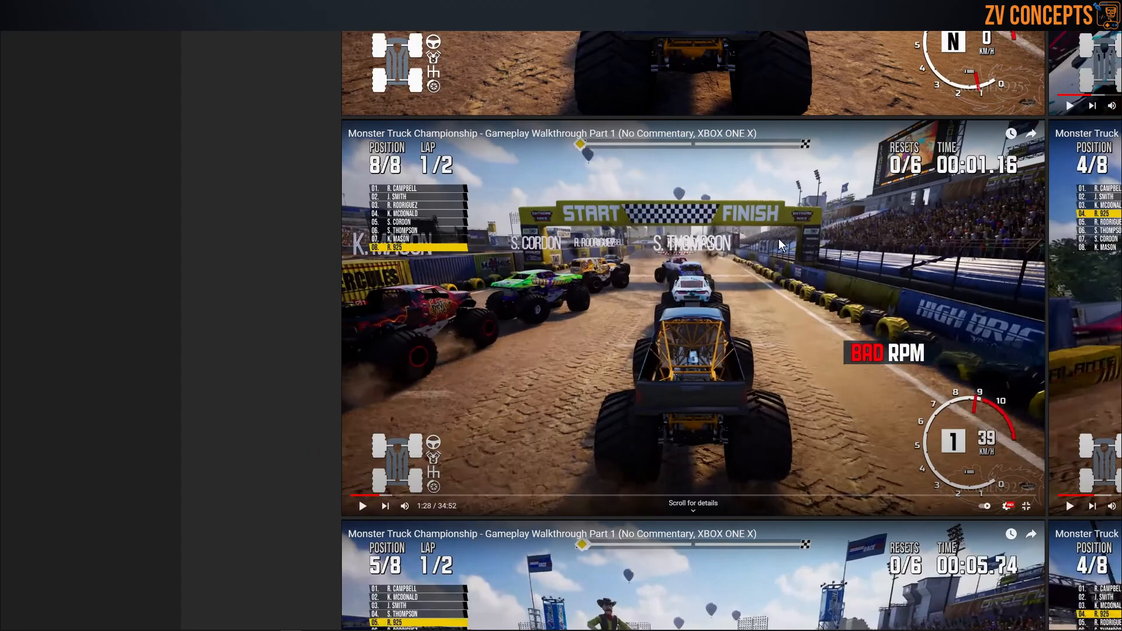
{"action": "scroll", "coordinate": [934, 142], "scroll_direction": "up", "scroll_amount": 5}
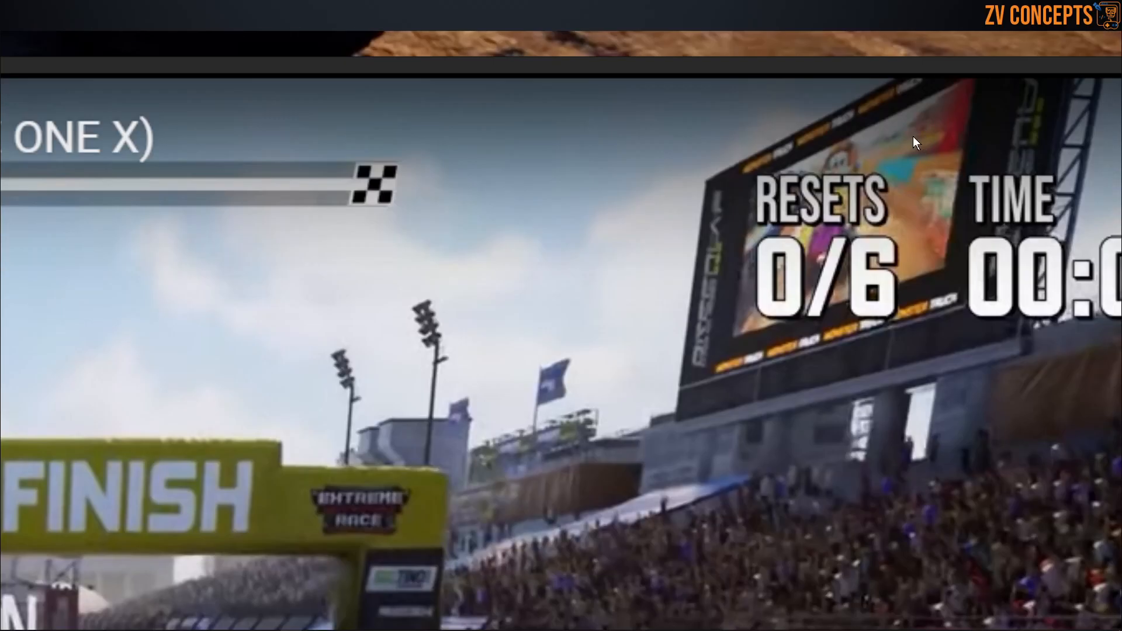
{"action": "scroll", "coordinate": [735, 199], "scroll_direction": "down", "scroll_amount": 7}
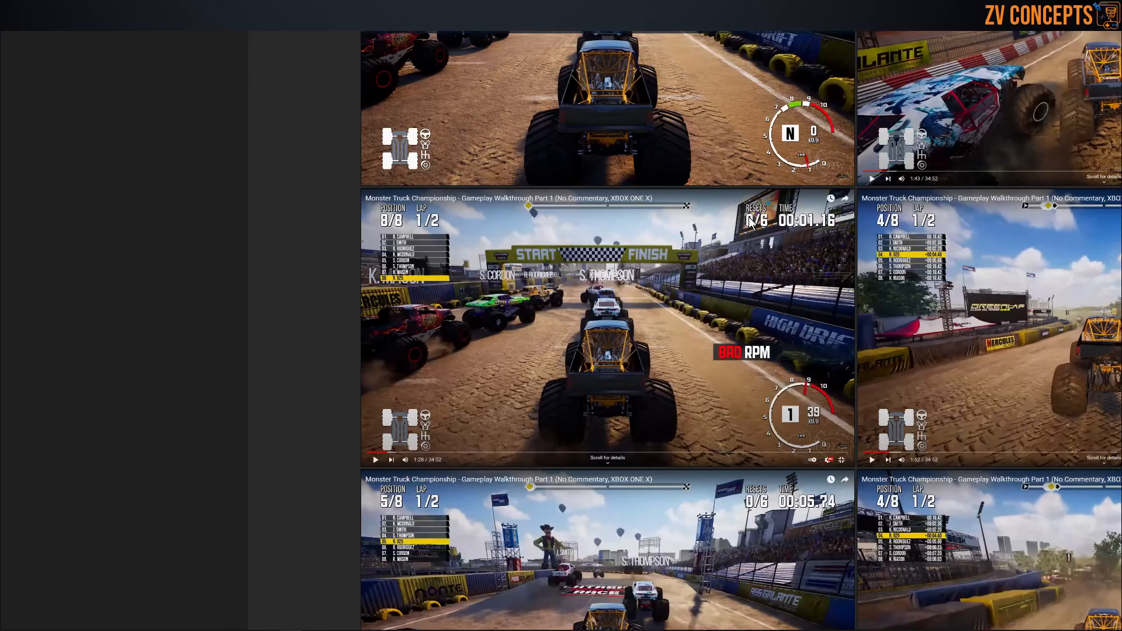
Step: Survey the whole reference board, covering the Track Design, Stadium Minnistota, Loins, Nivada, Nivada 2 and Track image groups
{"action": "middle_click_drag", "start_coordinate": [640, 391], "coordinate": [580, 258]}
{"action": "scroll", "coordinate": [504, 316], "scroll_direction": "down", "scroll_amount": 4}
{"action": "scroll", "coordinate": [502, 315], "scroll_direction": "down", "scroll_amount": 4}
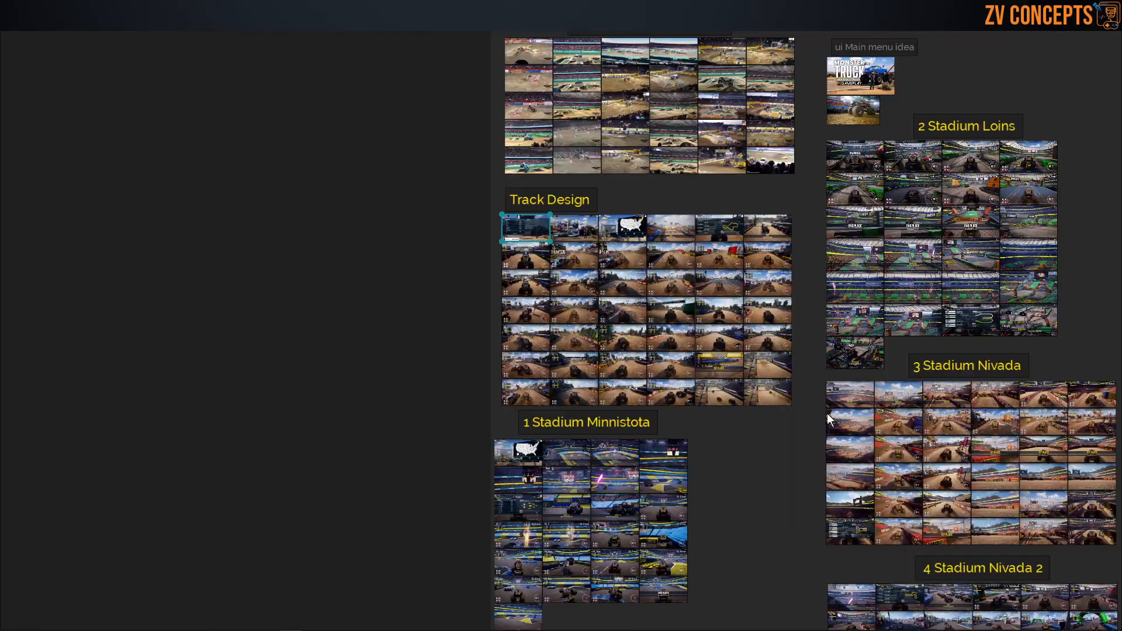
{"action": "middle_click_drag", "start_coordinate": [944, 505], "coordinate": [725, 250]}
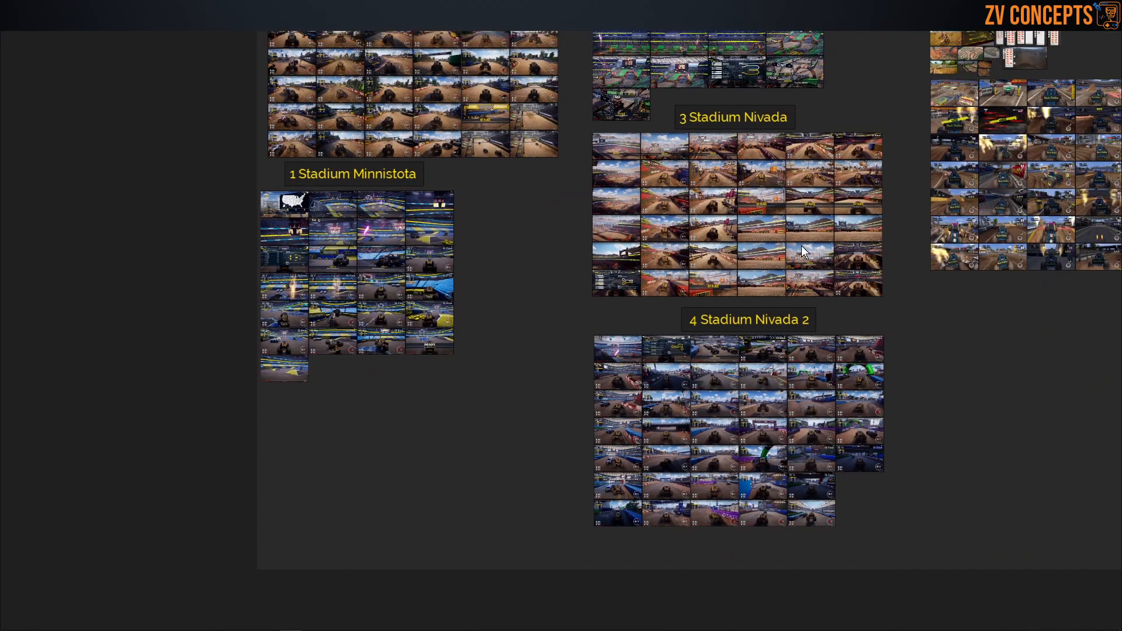
{"action": "middle_click_drag", "start_coordinate": [802, 245], "coordinate": [380, 381]}
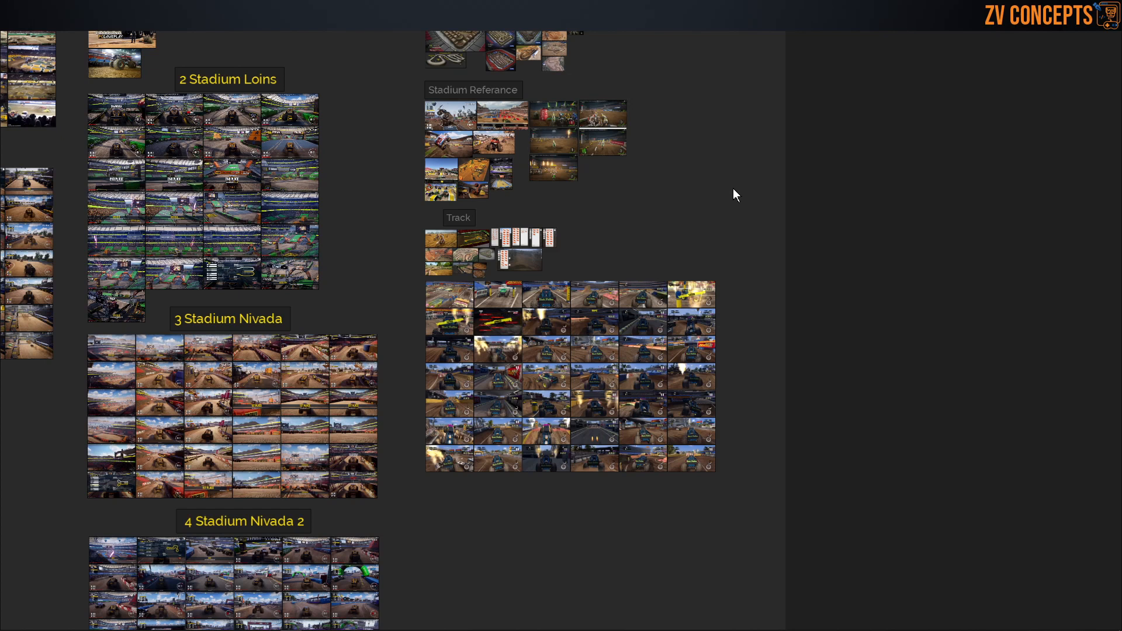
Step: Take the reference board out of full screen and put it away to return to the Unity editor
{"action": "key", "text": "ctrl+f"}
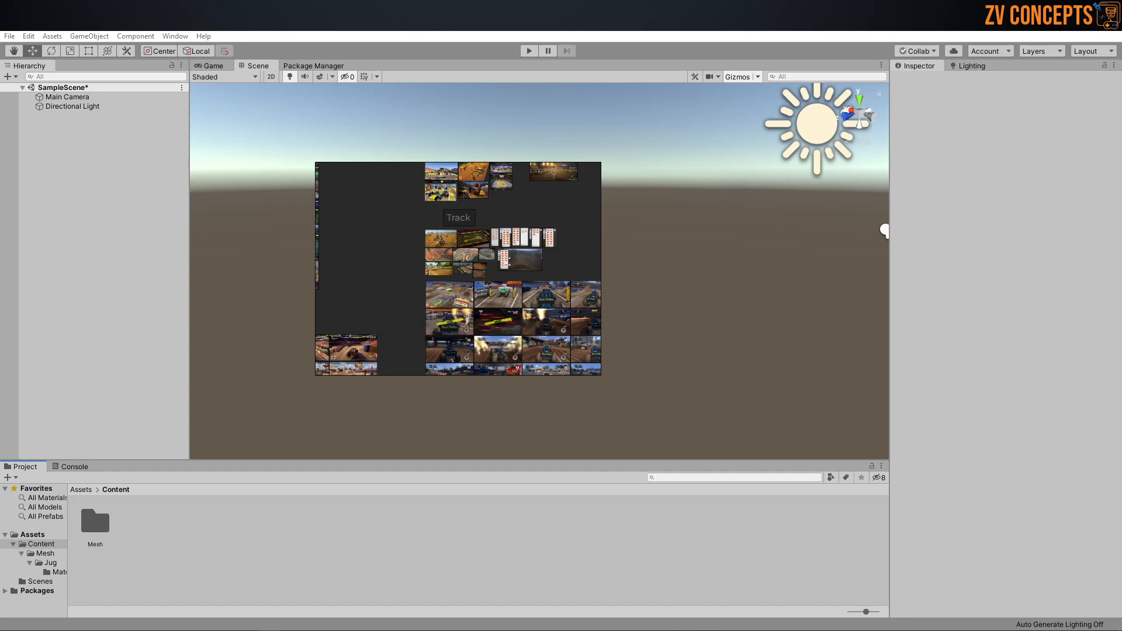
{"action": "key", "text": "alt+Tab"}
{"action": "double_click", "coordinate": [381, 167]}
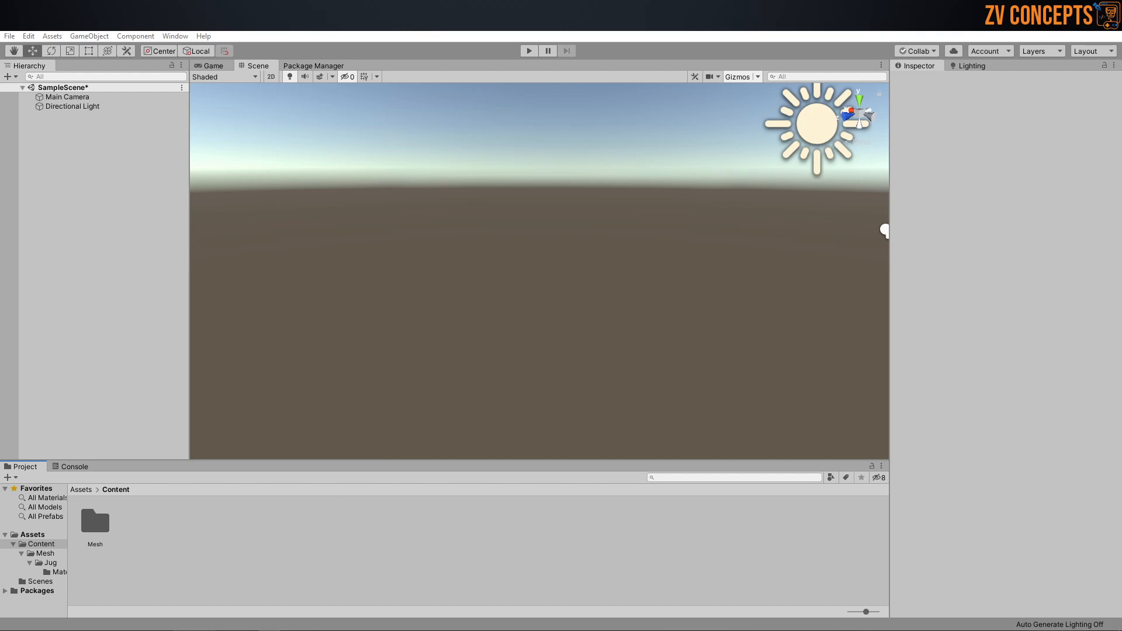
Step: Switch to the unity packeg folder in File Explorer, copy its folder path, and clear the windows from the desktop
{"action": "mouse_move", "coordinate": [117, 622]}
{"action": "left_click", "coordinate": [310, 581]}
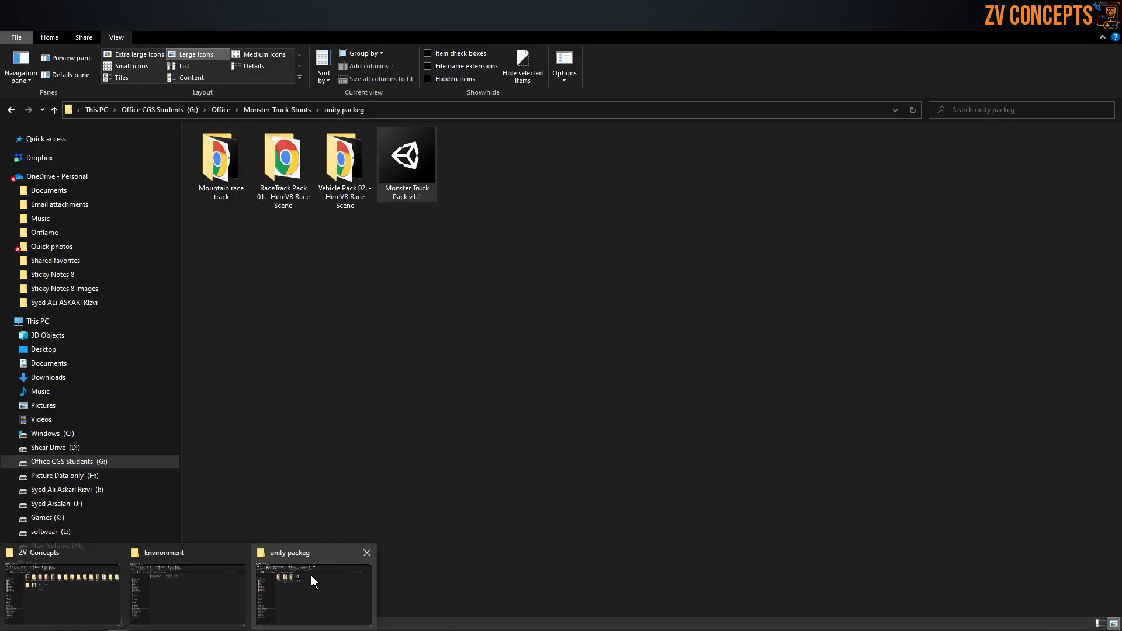
{"action": "left_click_drag", "start_coordinate": [389, 187], "coordinate": [309, 567]}
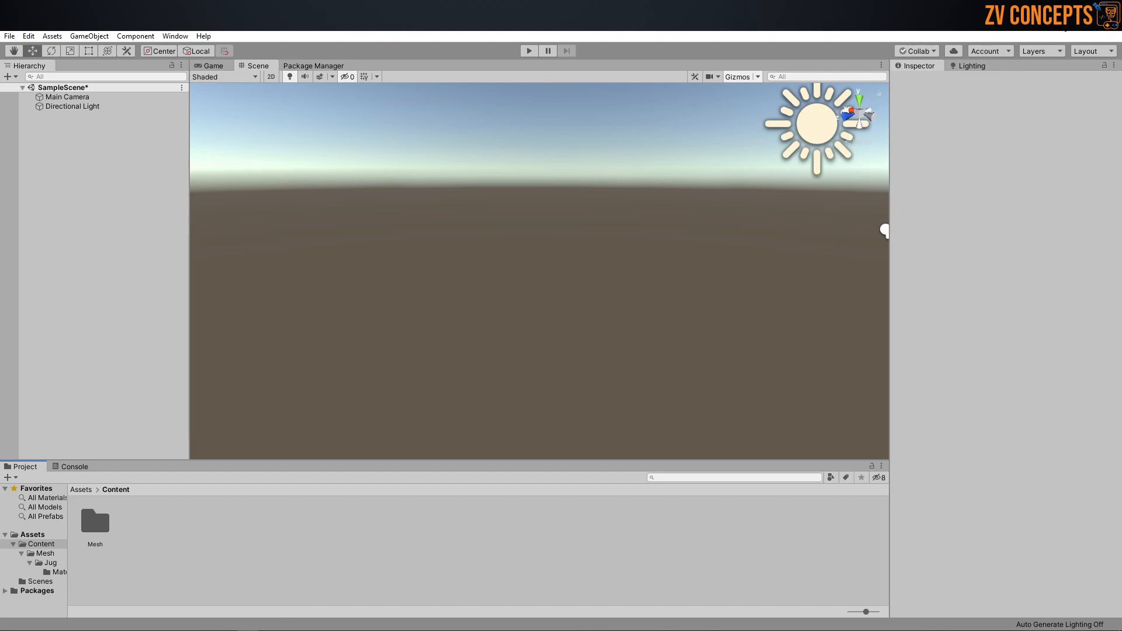
{"action": "left_click", "coordinate": [1060, 17]}
{"action": "left_click", "coordinate": [739, 111]}
{"action": "right_click", "coordinate": [739, 111]}
{"action": "left_click", "coordinate": [763, 143]}
{"action": "key", "text": "super+d"}
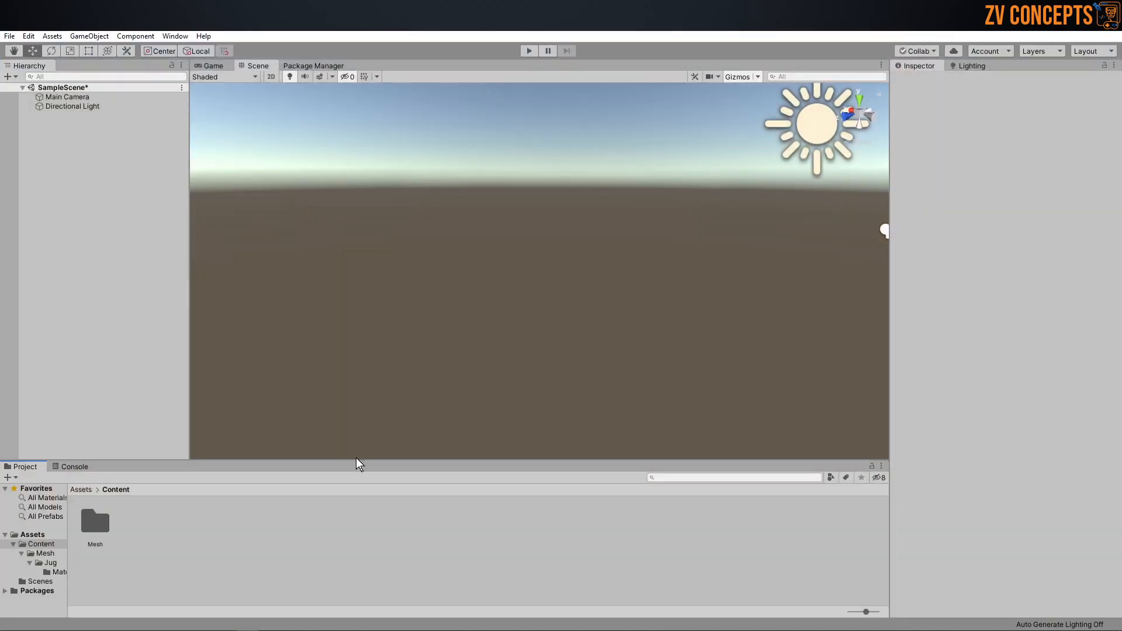
Step: In Unity, open the custom package Monster Truck Pack v1.1 for import from G:\Office\Monster_Truck_Stunts\unity packeg
{"action": "right_click", "coordinate": [354, 538]}
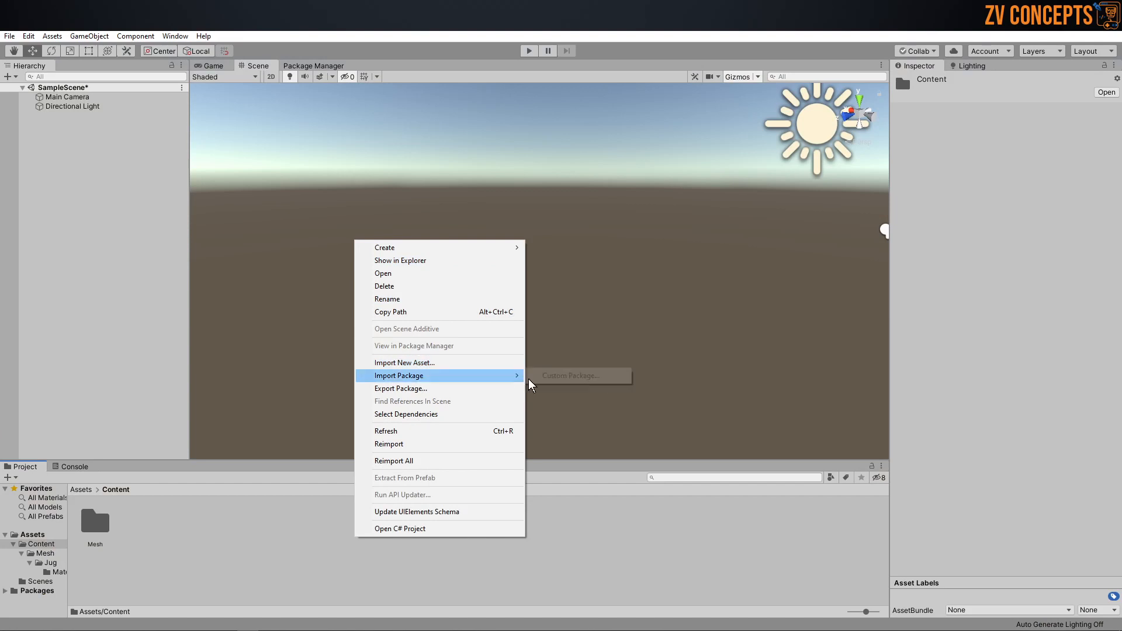
{"action": "left_click", "coordinate": [561, 378]}
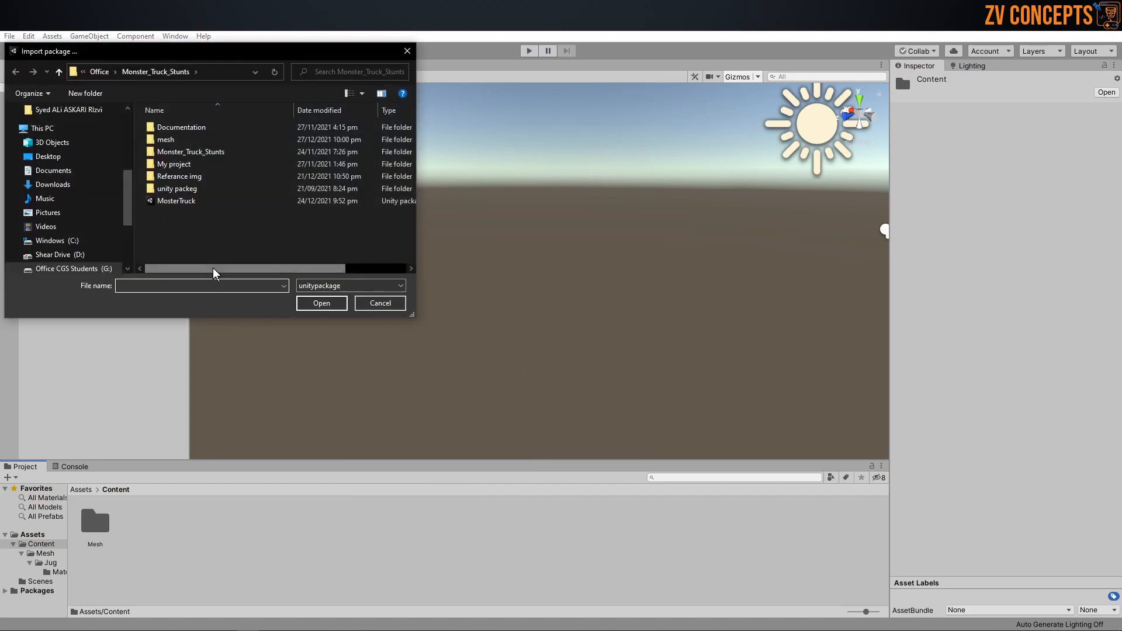
{"action": "key", "text": "ctrl+v"}
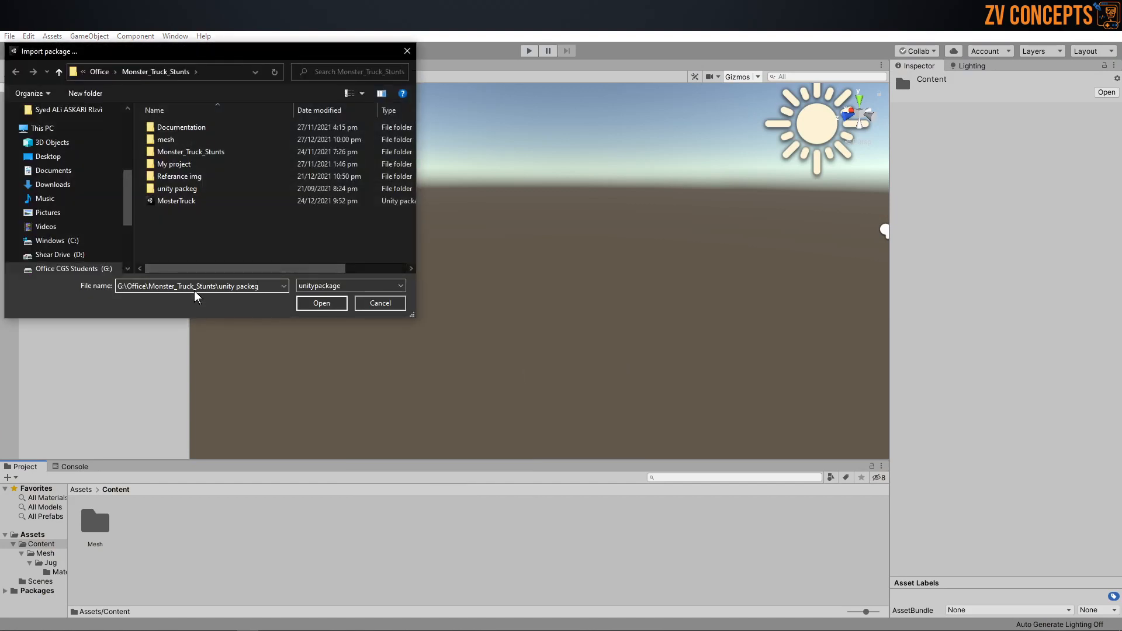
{"action": "key", "text": "Return"}
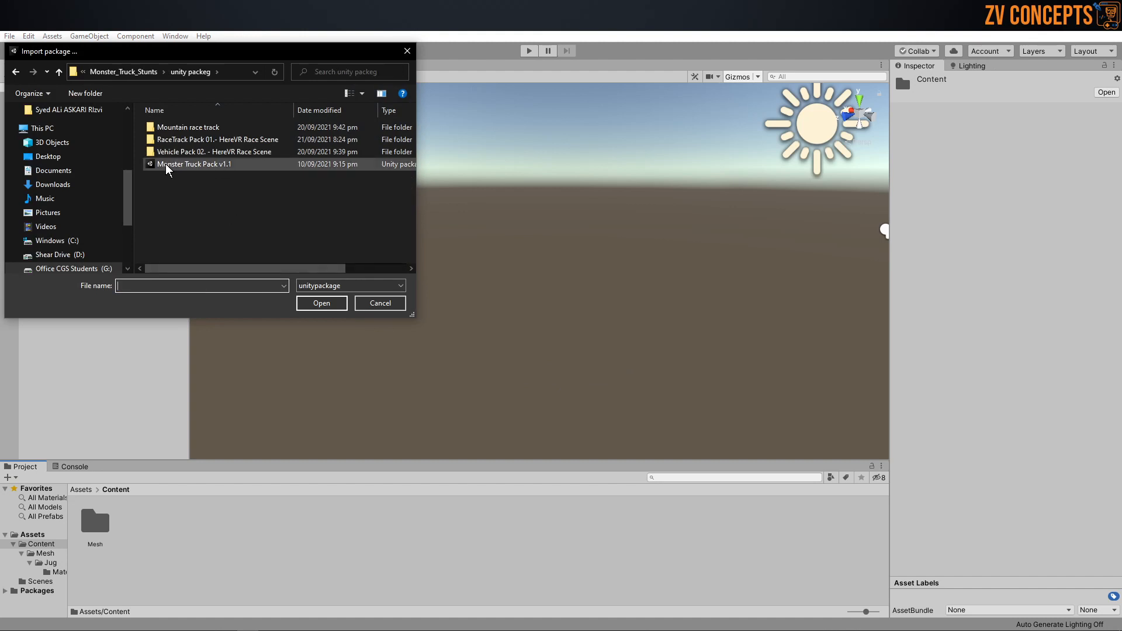
{"action": "left_click", "coordinate": [183, 163]}
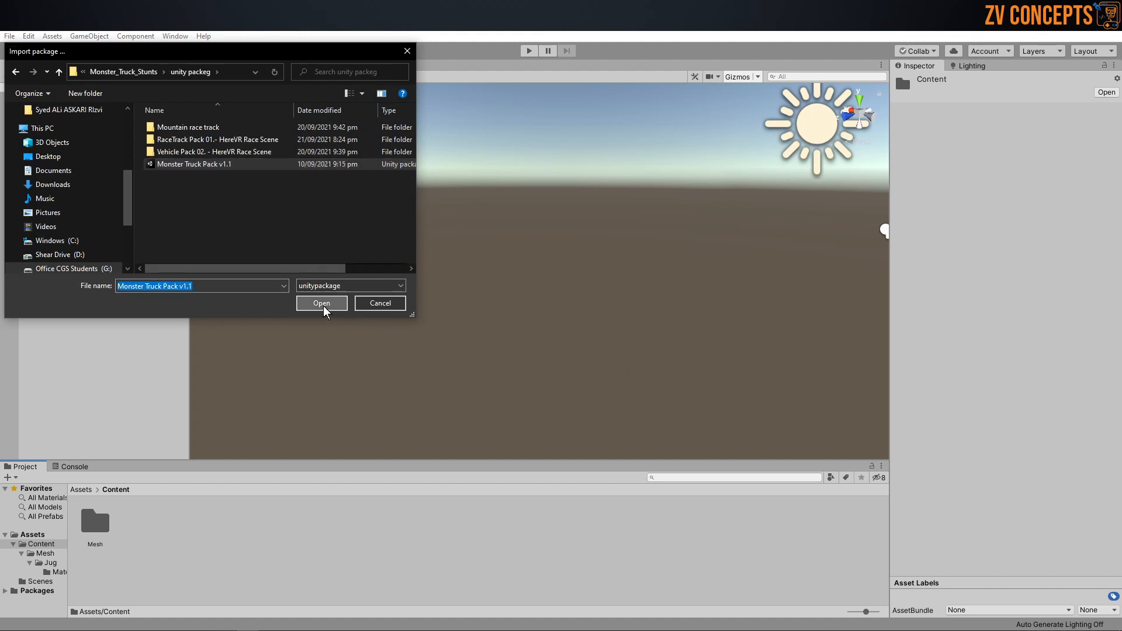
{"action": "left_click", "coordinate": [322, 303]}
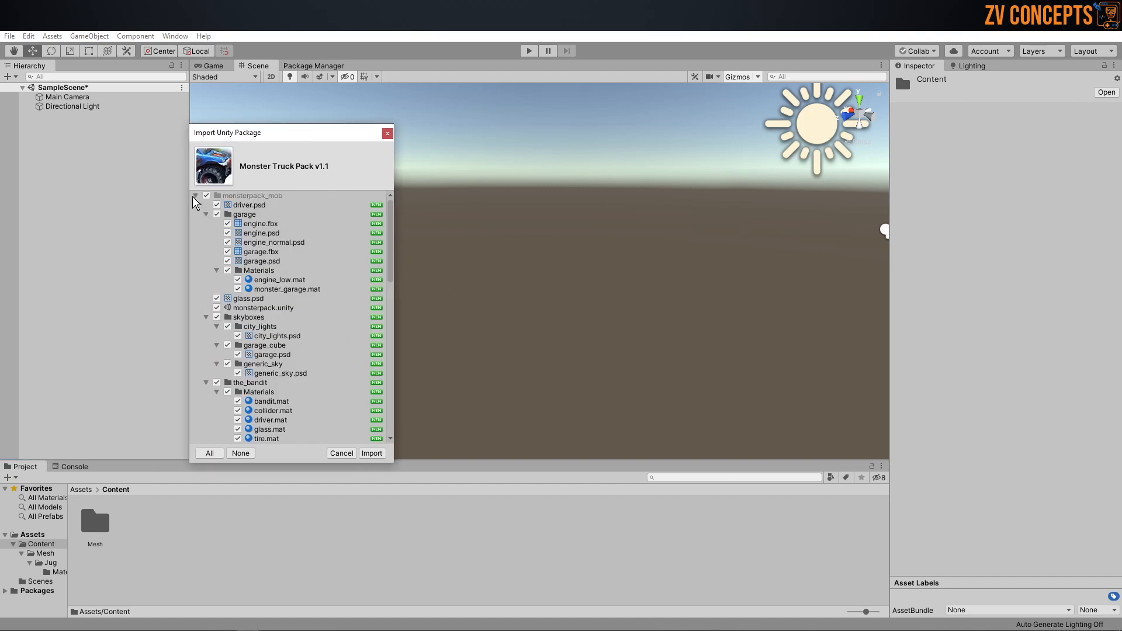
Step: Collapse the monsterpack_mob tree to its top-level items to review them, and import the full package
{"action": "left_click", "coordinate": [196, 196]}
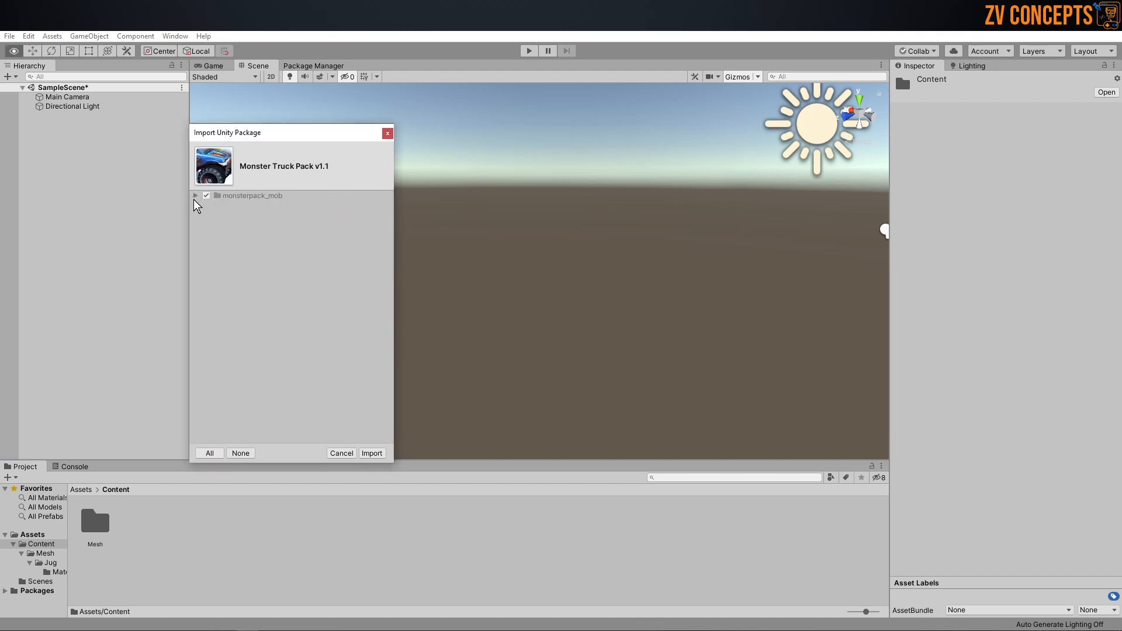
{"action": "left_click", "coordinate": [196, 196]}
{"action": "left_click", "coordinate": [197, 195]}
{"action": "left_click", "coordinate": [196, 196]}
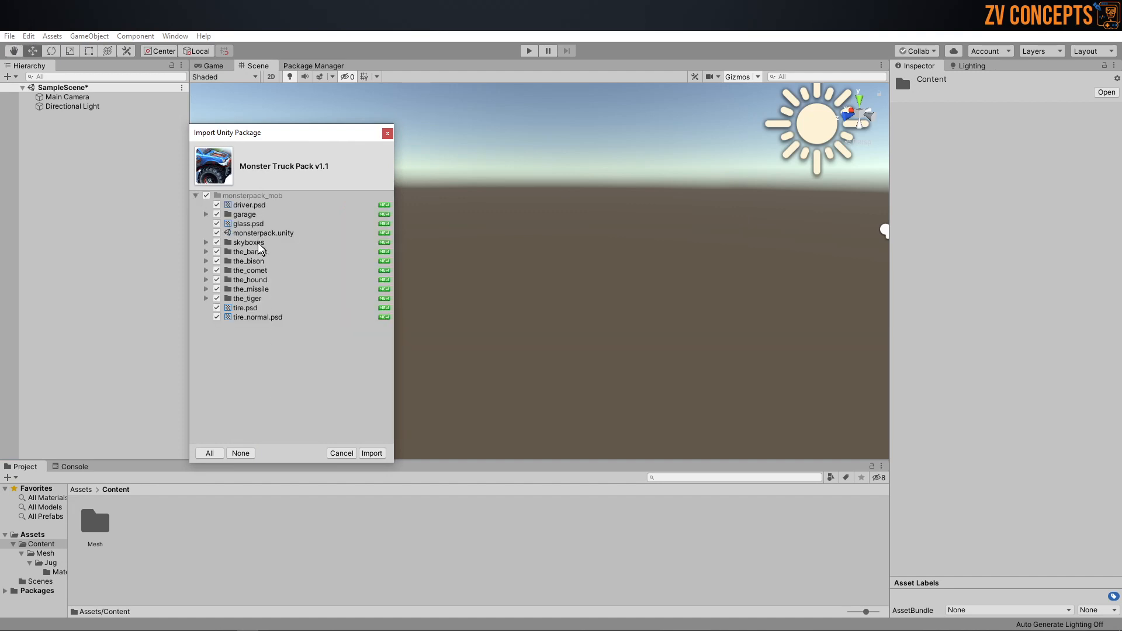
{"action": "left_click", "coordinate": [374, 457]}
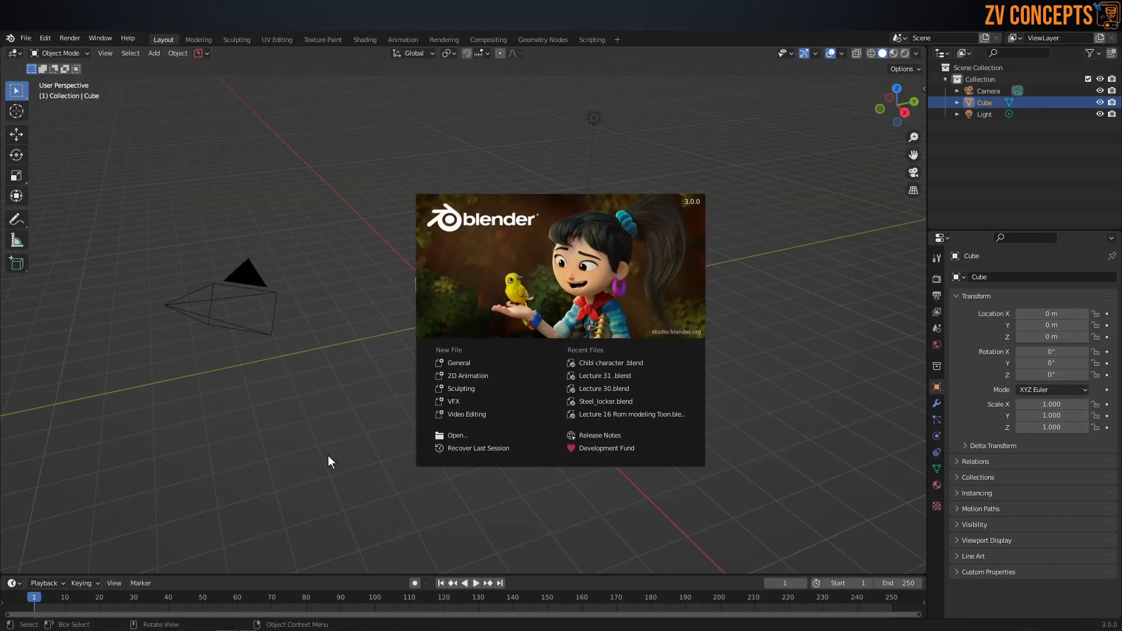
Step: Leave Blender's start screen, switch to the Environment_ folder in File Explorer, and create a new folder named ArtWork there
{"action": "left_click", "coordinate": [326, 458]}
{"action": "middle_click_drag", "start_coordinate": [488, 409], "coordinate": [412, 461]}
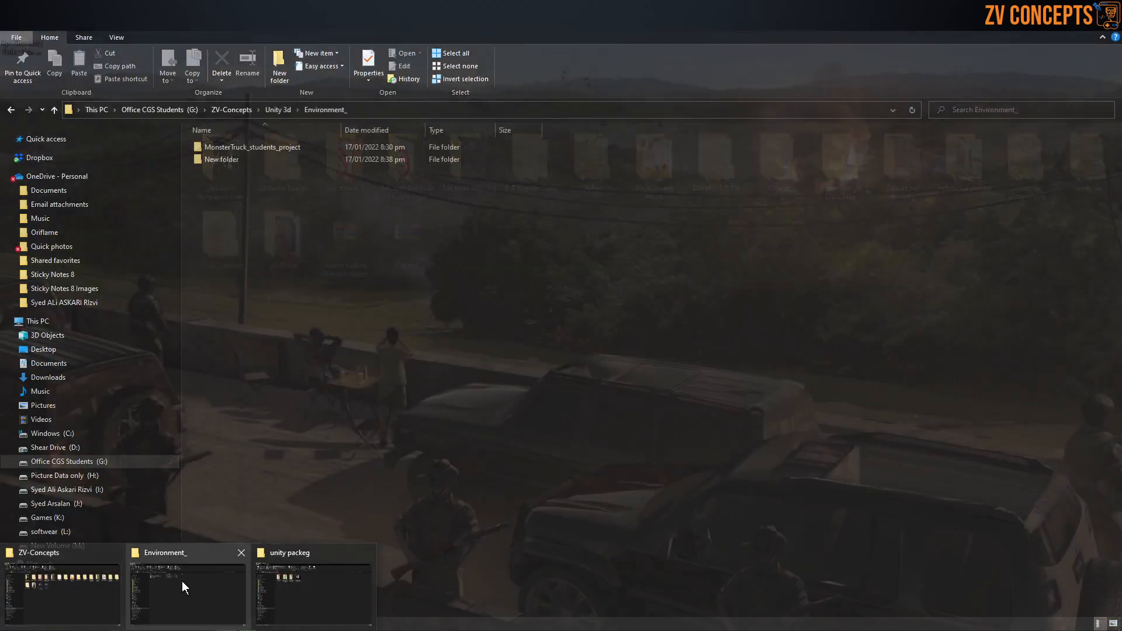
{"action": "left_click", "coordinate": [182, 581]}
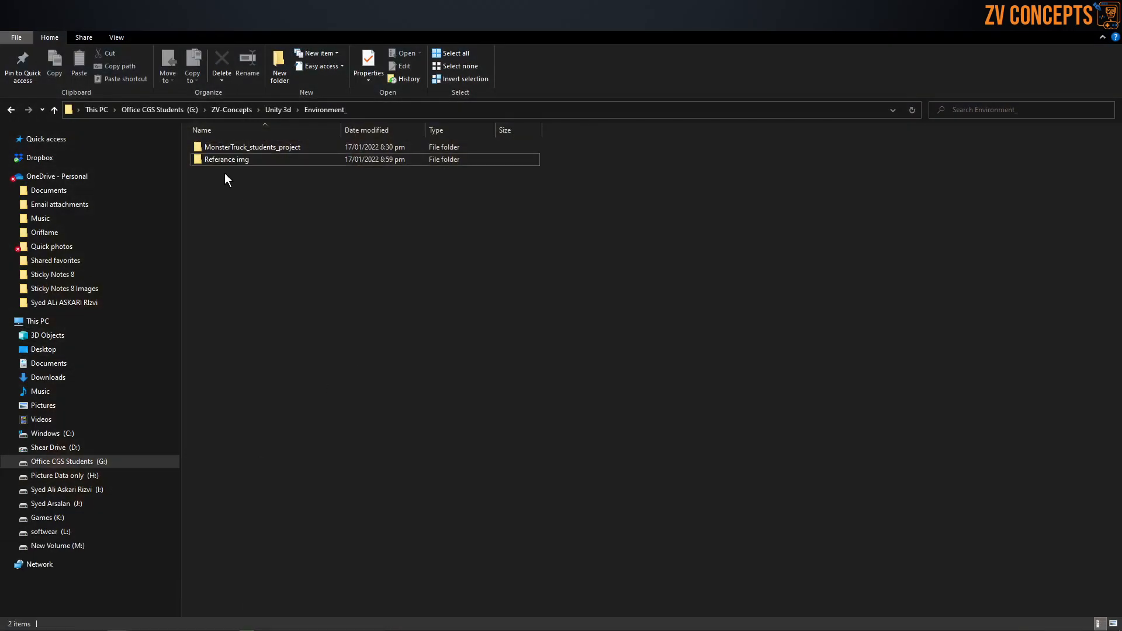
{"action": "left_click", "coordinate": [250, 194]}
{"action": "key", "text": "ctrl+shift+n"}
{"action": "type", "text": "M"}
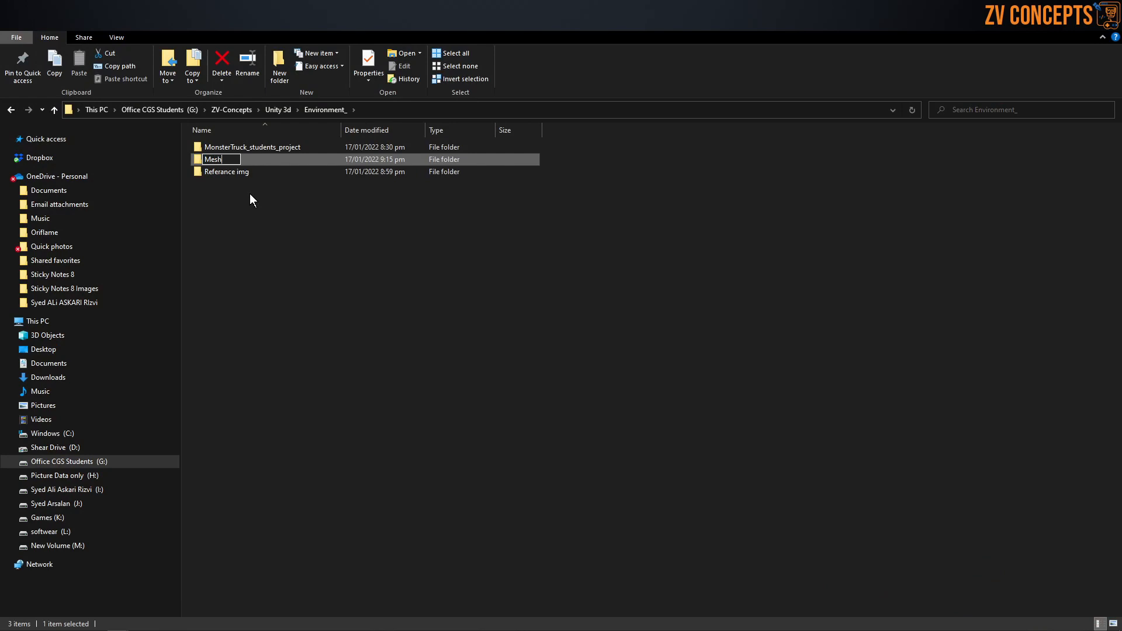
{"action": "type", "text": "esh"}
{"action": "key", "text": "BackSpace"}
{"action": "key", "text": "BackSpace"}
{"action": "key", "text": "BackSpace"}
{"action": "key", "text": "BackSpace"}
{"action": "type", "text": "ARt"}
{"action": "key", "text": "BackSpace"}
{"action": "key", "text": "BackSpace"}
{"action": "type", "text": "rtWork"}
{"action": "key", "text": "Return"}
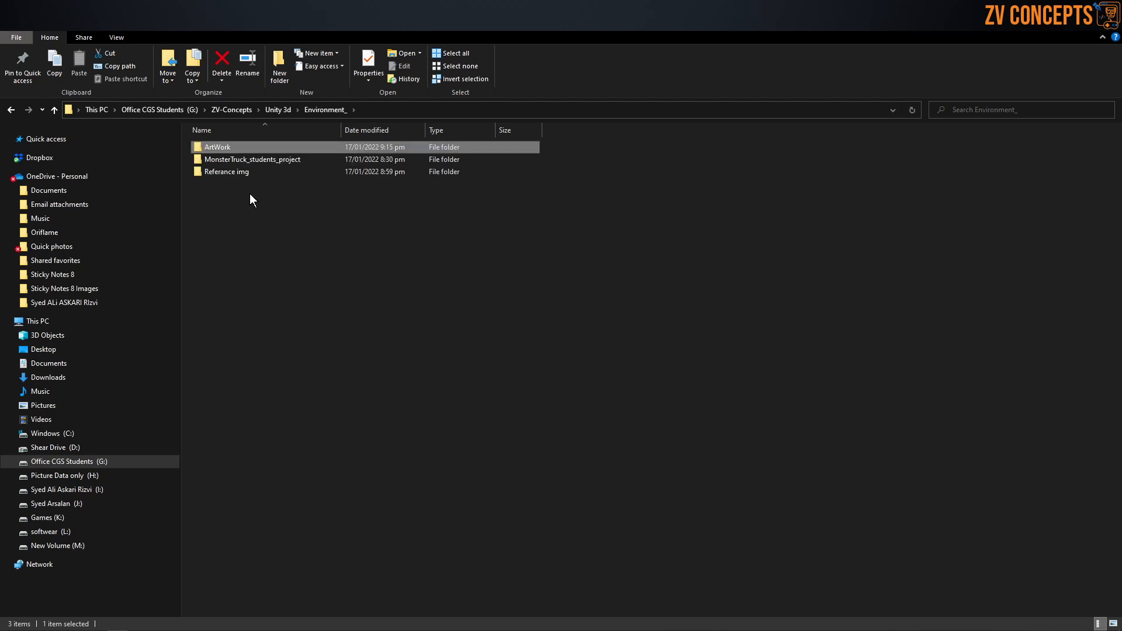
Step: Open the ArtWork folder, show its contents as large icons, copy its folder path, and switch to Blender
{"action": "double_click", "coordinate": [247, 149]}
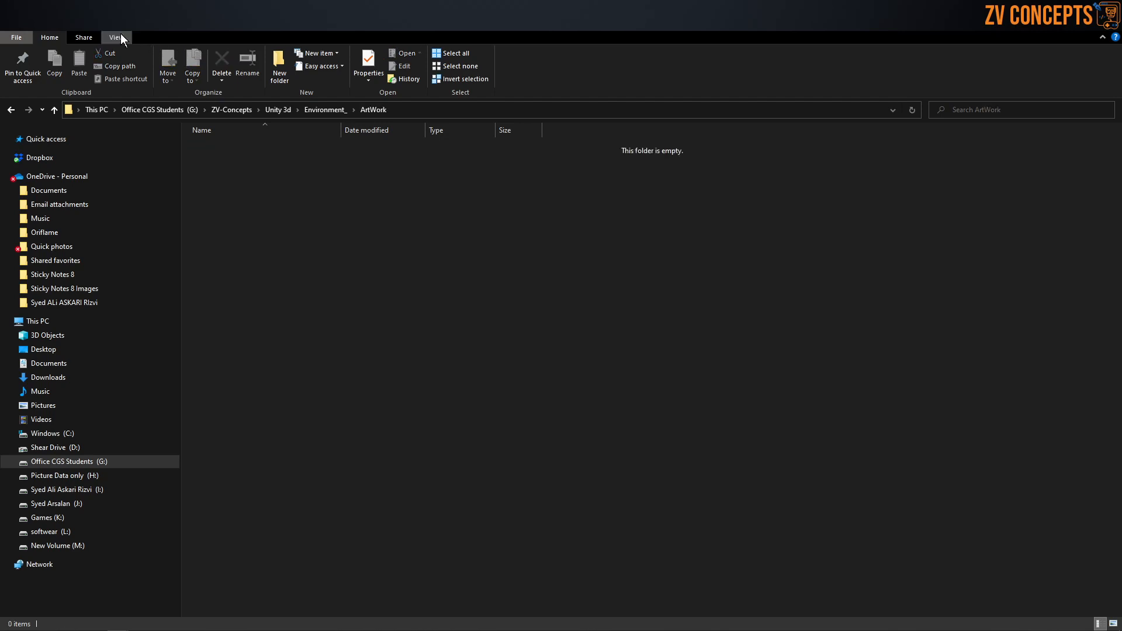
{"action": "left_click", "coordinate": [119, 35]}
{"action": "left_click", "coordinate": [185, 54]}
{"action": "left_click", "coordinate": [434, 110]}
{"action": "right_click", "coordinate": [433, 110]}
{"action": "left_click", "coordinate": [462, 148]}
{"action": "left_click", "coordinate": [522, 207]}
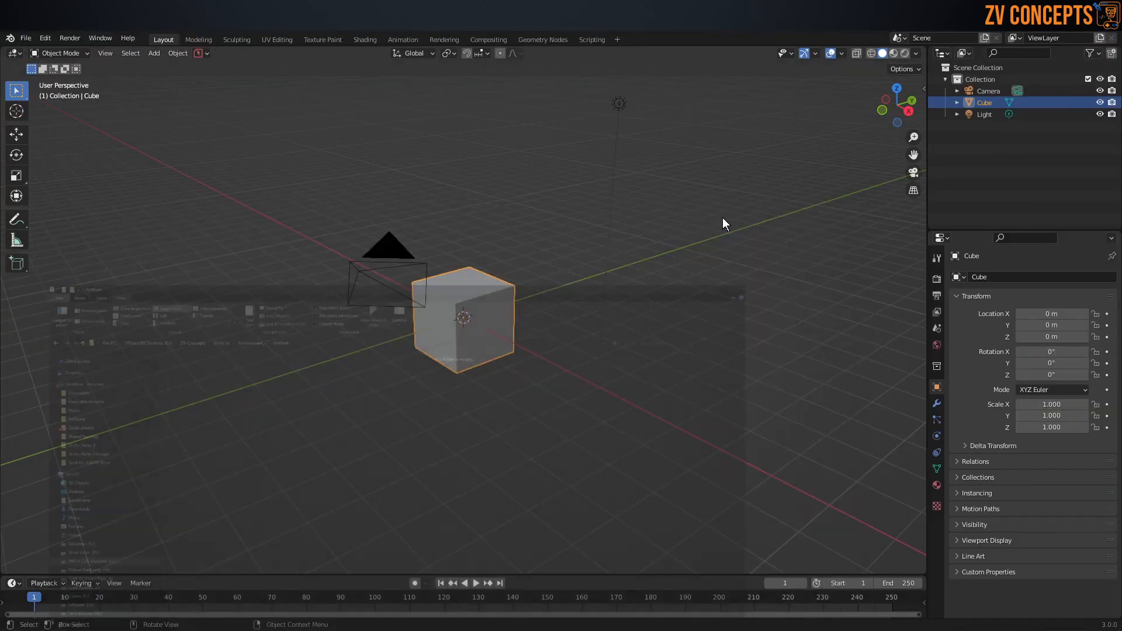
Step: Start saving the Blender scene and set the save location to G:\ZV-Concepts\Unity 3d\Environment_\ArtWork\
{"action": "key", "text": "ctrl+s"}
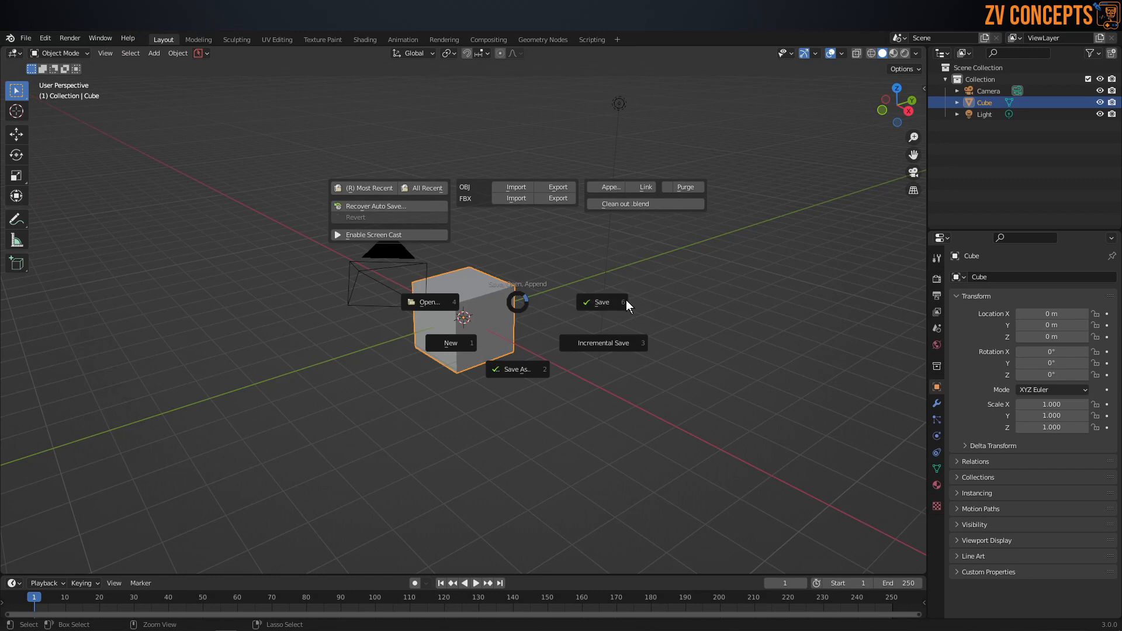
{"action": "left_click", "coordinate": [626, 300]}
{"action": "left_click", "coordinate": [595, 170]}
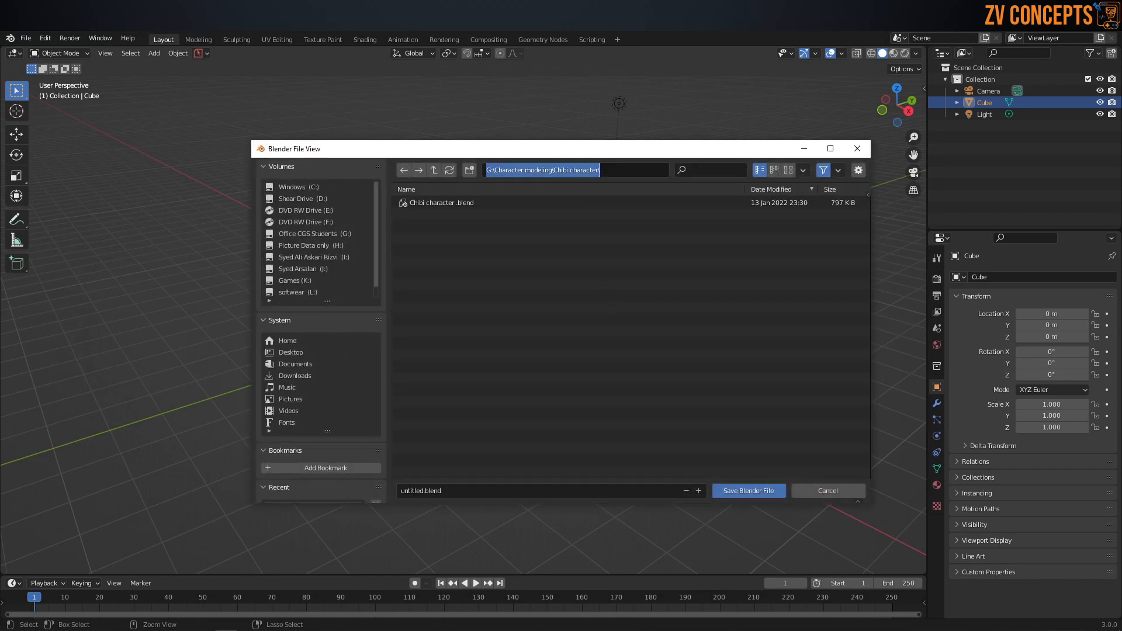
{"action": "key", "text": "ctrl+v"}
{"action": "key", "text": "Return"}
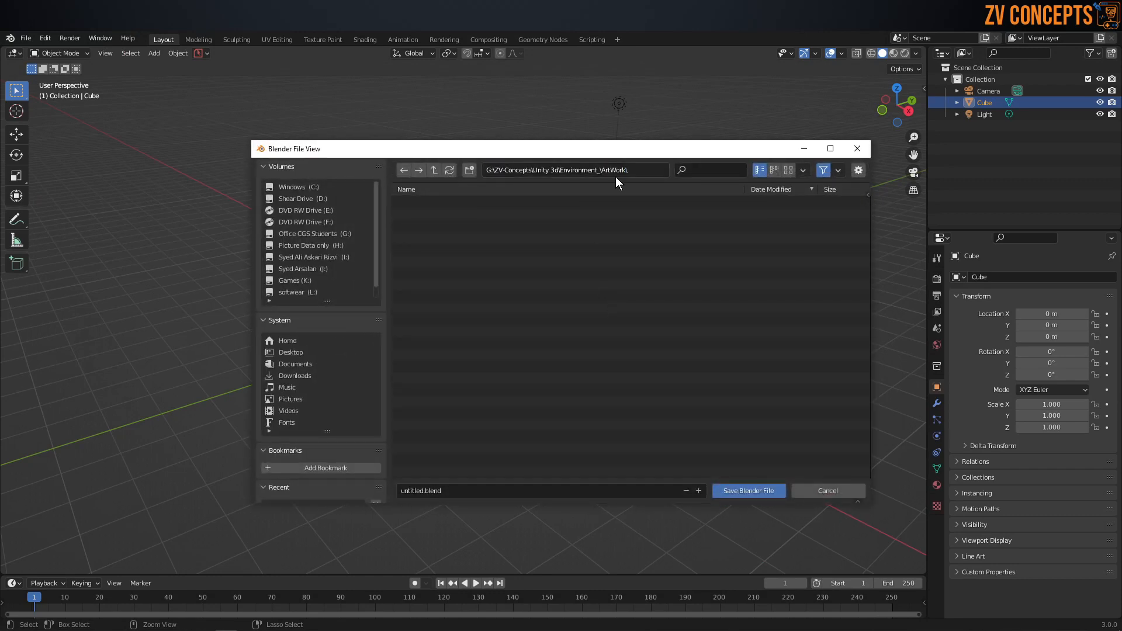
Step: Name the file Monster Truck .blend and save it in the ArtWork folder
{"action": "left_click", "coordinate": [534, 491]}
{"action": "type", "text": "Monster Truck"}
{"action": "key", "text": "Return"}
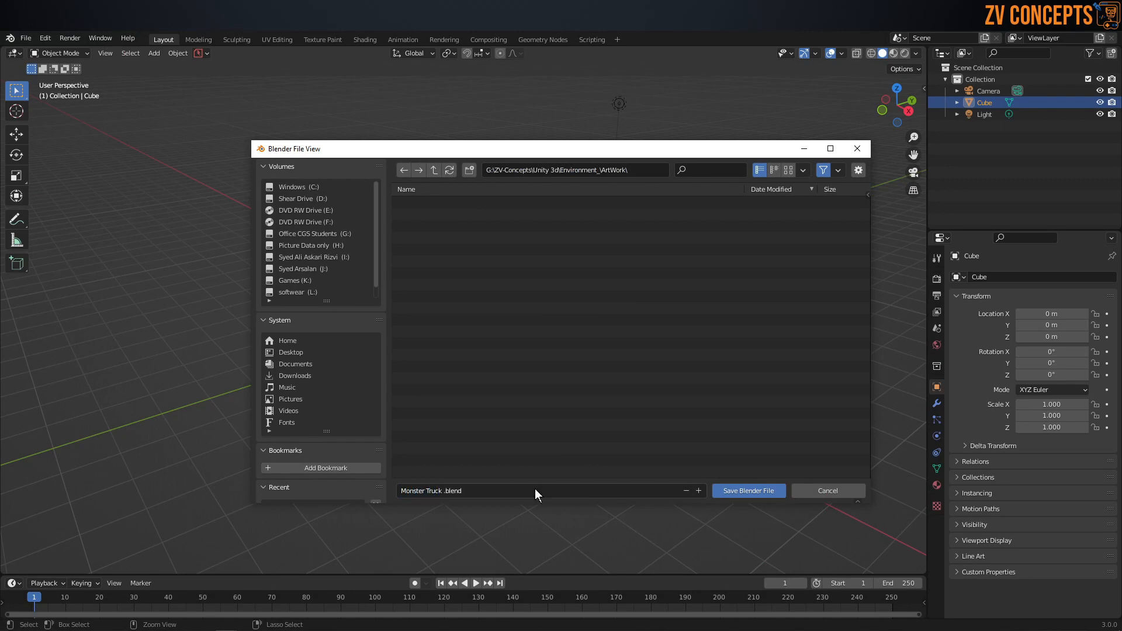
{"action": "left_click", "coordinate": [748, 491]}
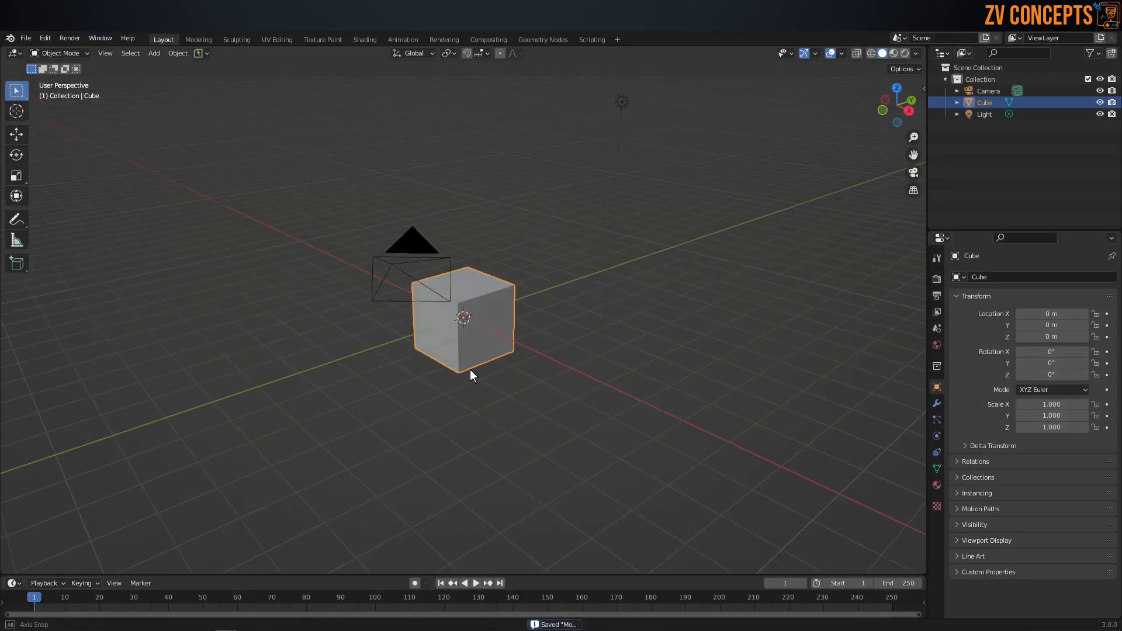
Step: In Unity, look through the monsterpack_mob folder under Assets and select its monsterpack scene
{"action": "middle_click_drag", "start_coordinate": [470, 369], "coordinate": [456, 367]}
{"action": "key", "text": "ctrl+s"}
{"action": "left_click", "coordinate": [542, 368]}
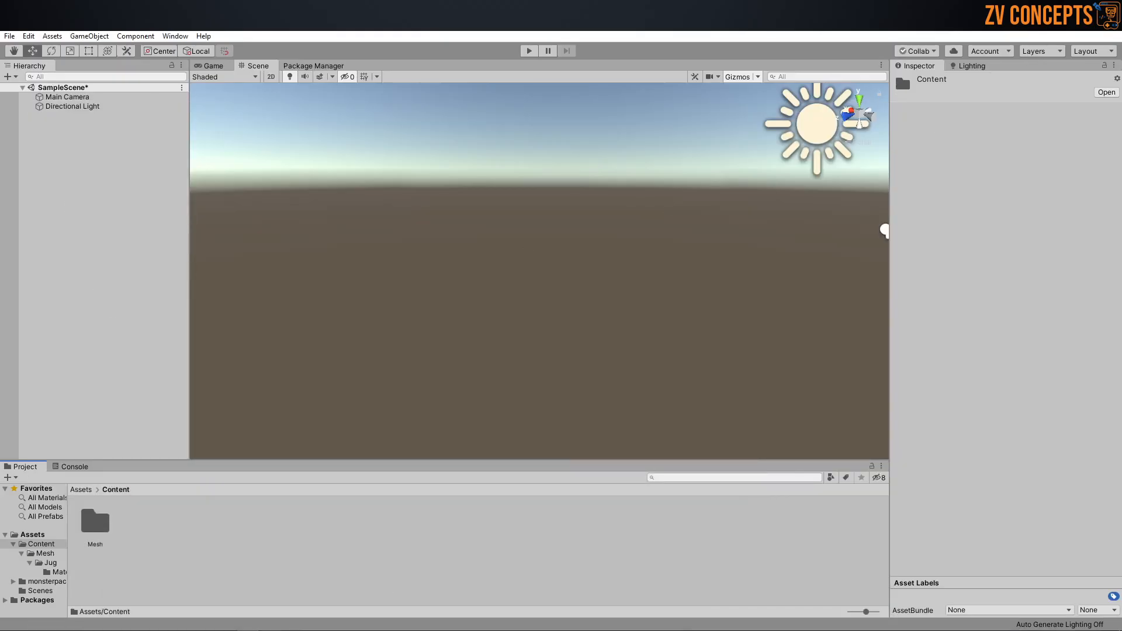
{"action": "left_click", "coordinate": [281, 579]}
{"action": "left_click", "coordinate": [80, 490]}
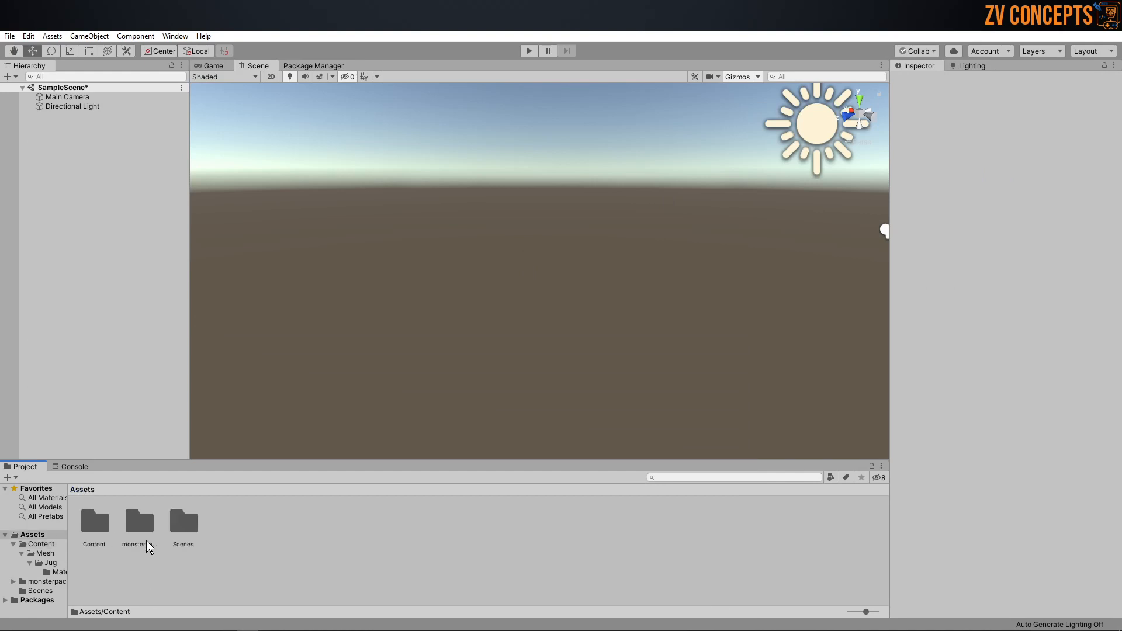
{"action": "double_click", "coordinate": [155, 520]}
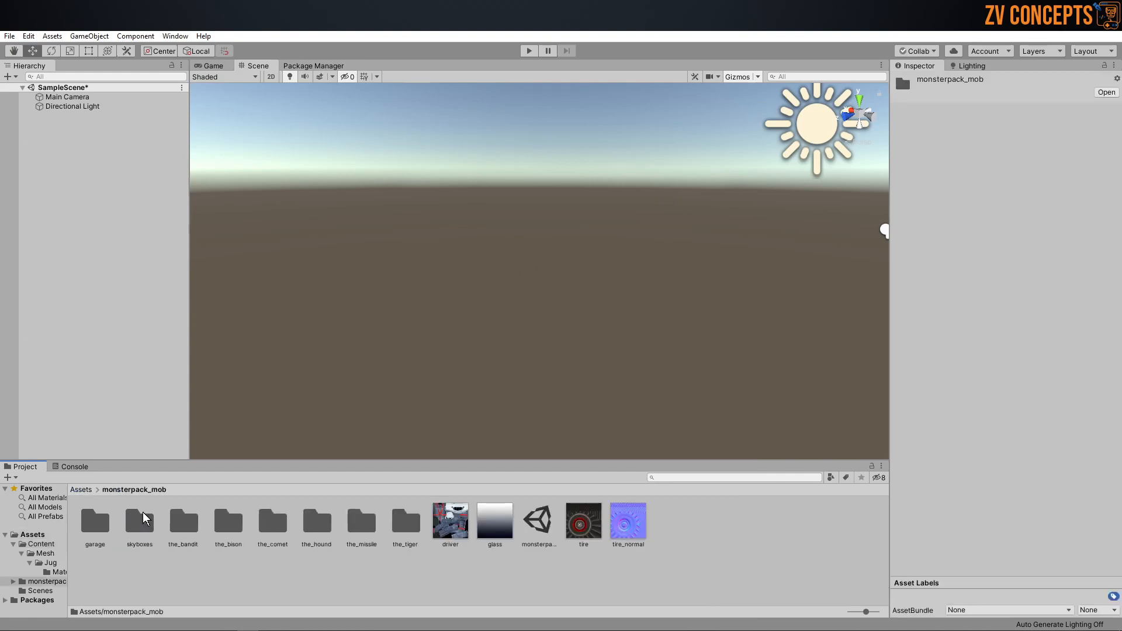
{"action": "left_click", "coordinate": [546, 522]}
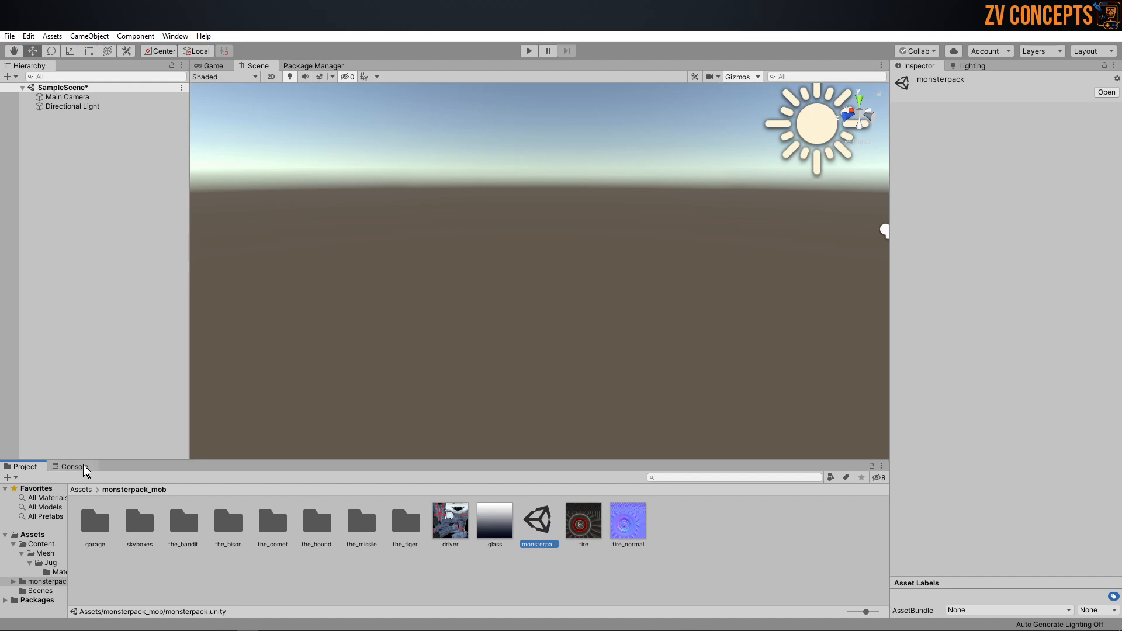
Step: Open the Scenes folder under Assets and rename the SampleScene asset to Monster_truck_Stunts
{"action": "left_click", "coordinate": [81, 490]}
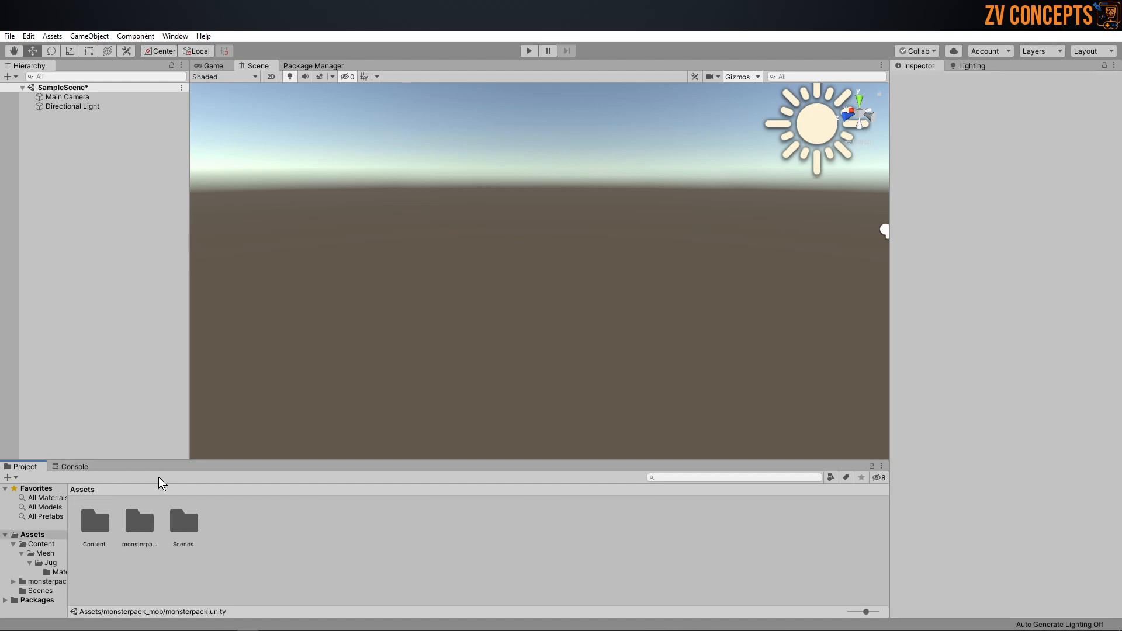
{"action": "double_click", "coordinate": [181, 514]}
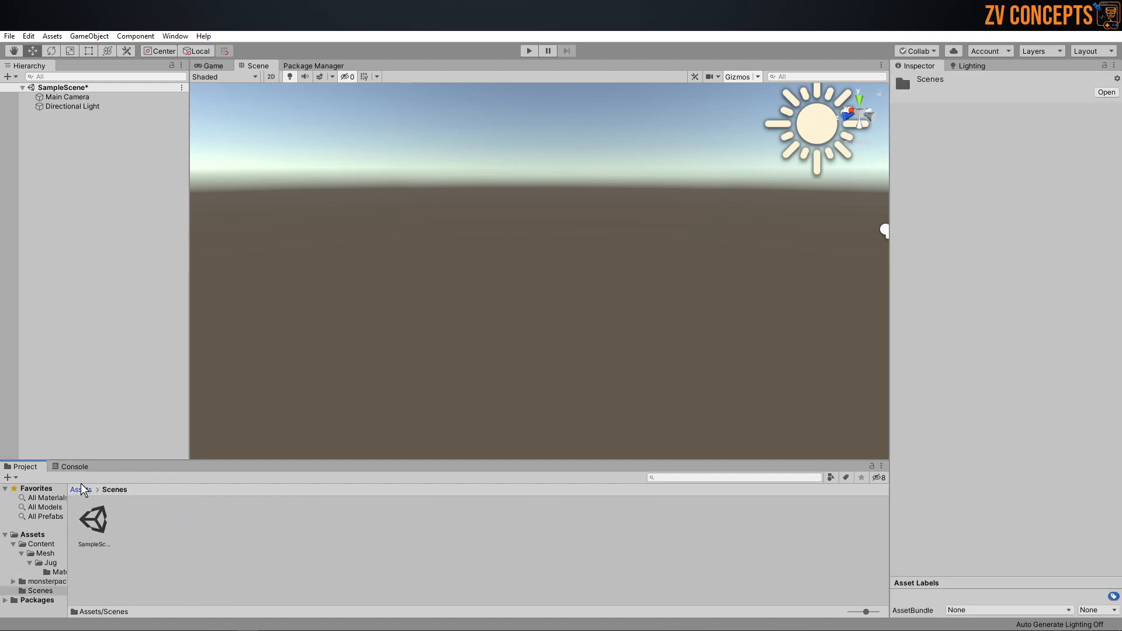
{"action": "left_click", "coordinate": [82, 489]}
{"action": "left_click", "coordinate": [179, 532]}
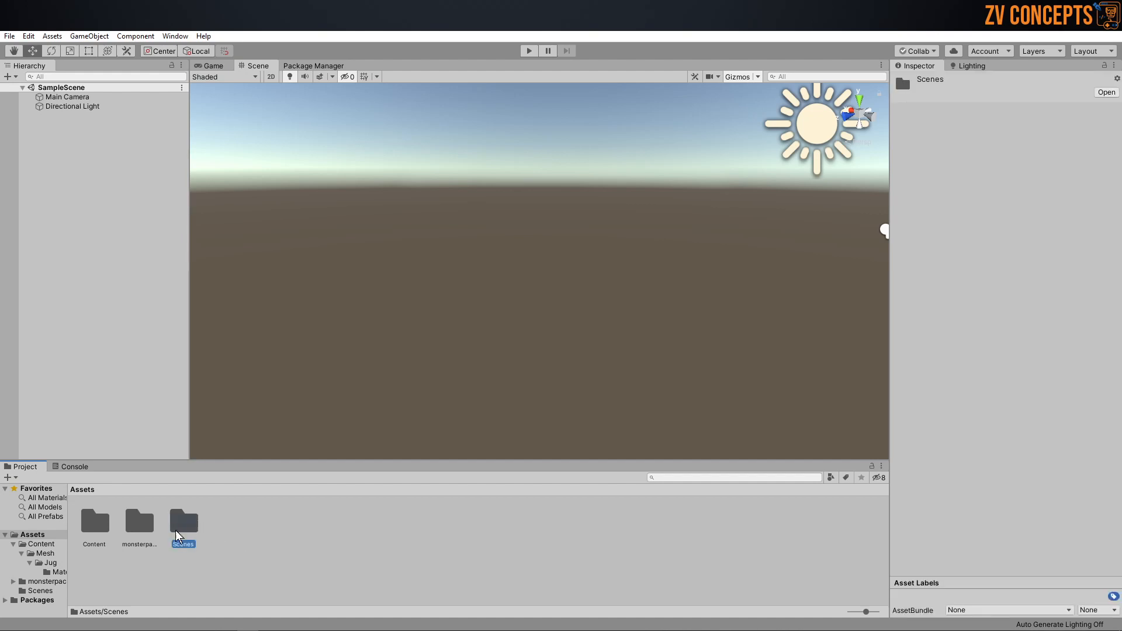
{"action": "double_click", "coordinate": [178, 526]}
{"action": "left_click", "coordinate": [90, 527]}
{"action": "key", "text": "F2"}
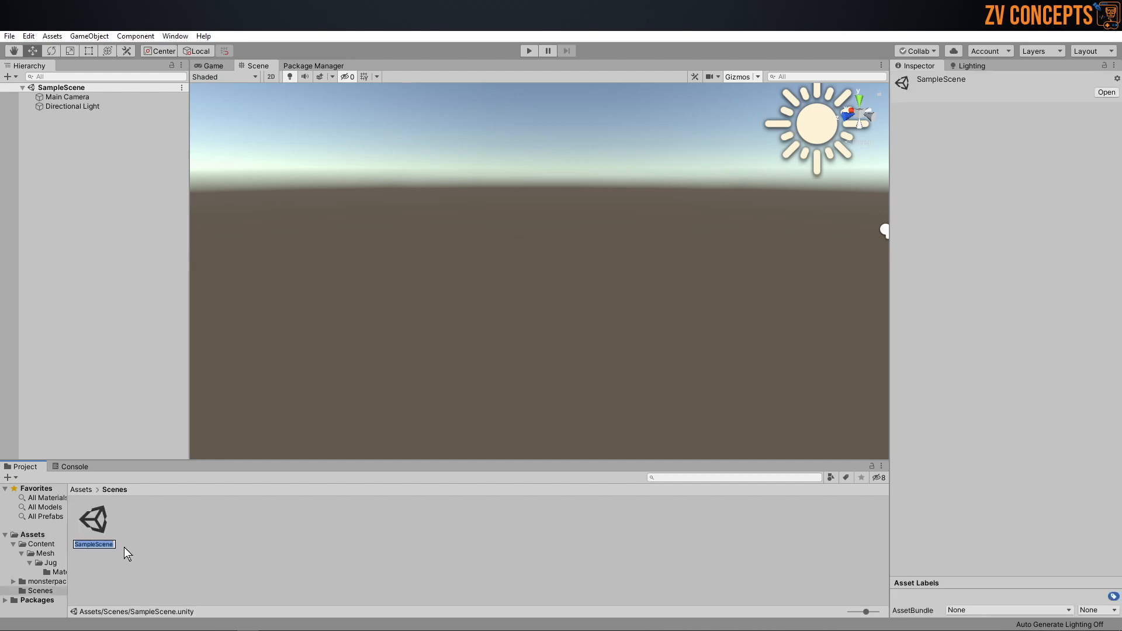
{"action": "type", "text": "Mo"}
{"action": "type", "text": "nster_truck_"}
{"action": "type", "text": "S"}
{"action": "type", "text": "tunts"}
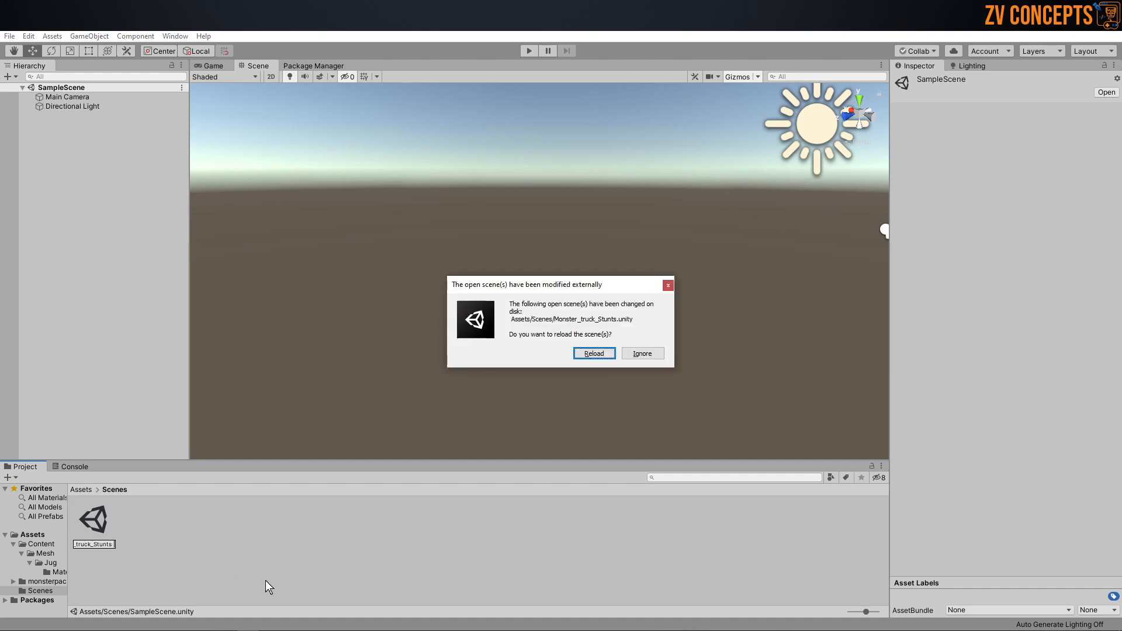
Step: Reload the renamed scene from disk and open Monster_truck_Stunts from the Scenes folder
{"action": "left_click", "coordinate": [591, 352]}
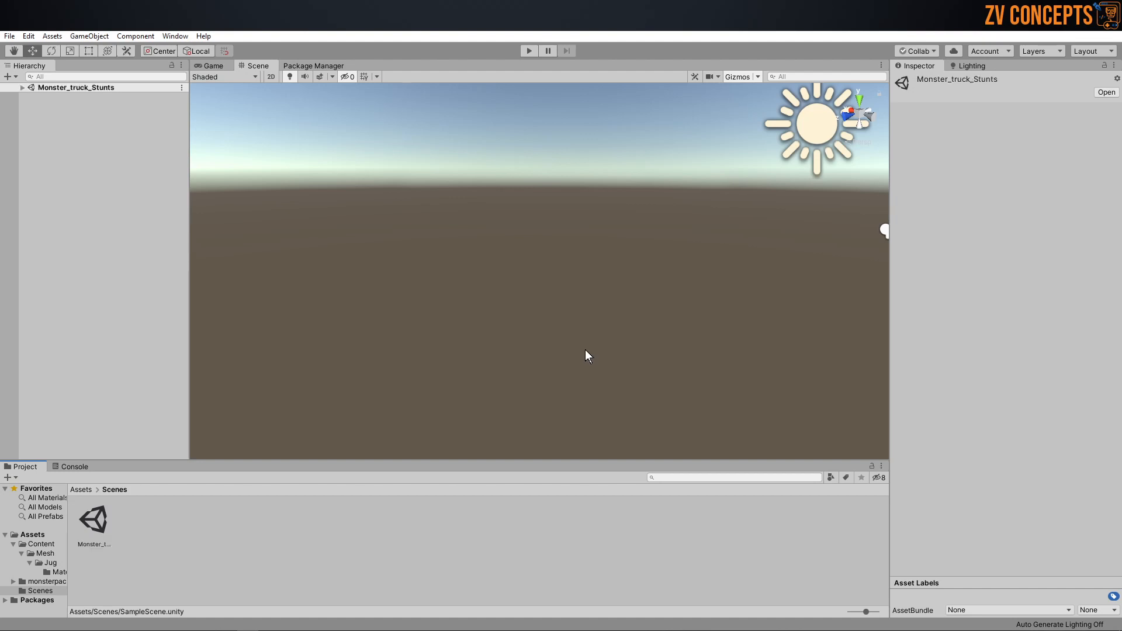
{"action": "double_click", "coordinate": [94, 517]}
{"action": "right_click_drag", "start_coordinate": [477, 243], "coordinate": [612, 259]}
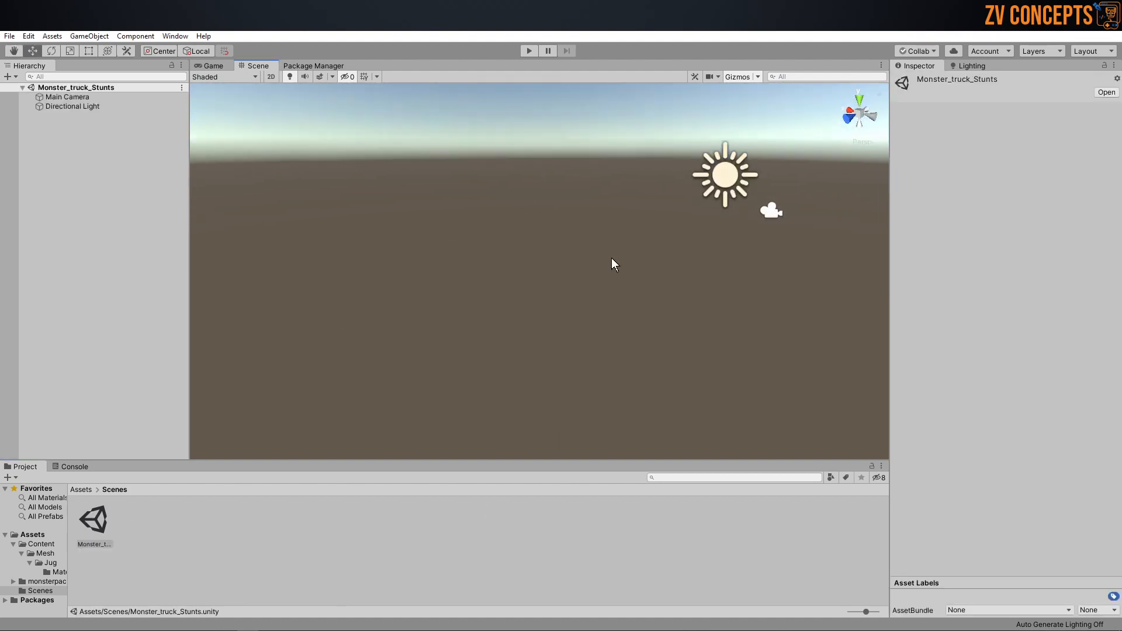
Step: Create a folder named Monster Truck inside Assets > Content > Mesh and open it
{"action": "left_click", "coordinate": [81, 490]}
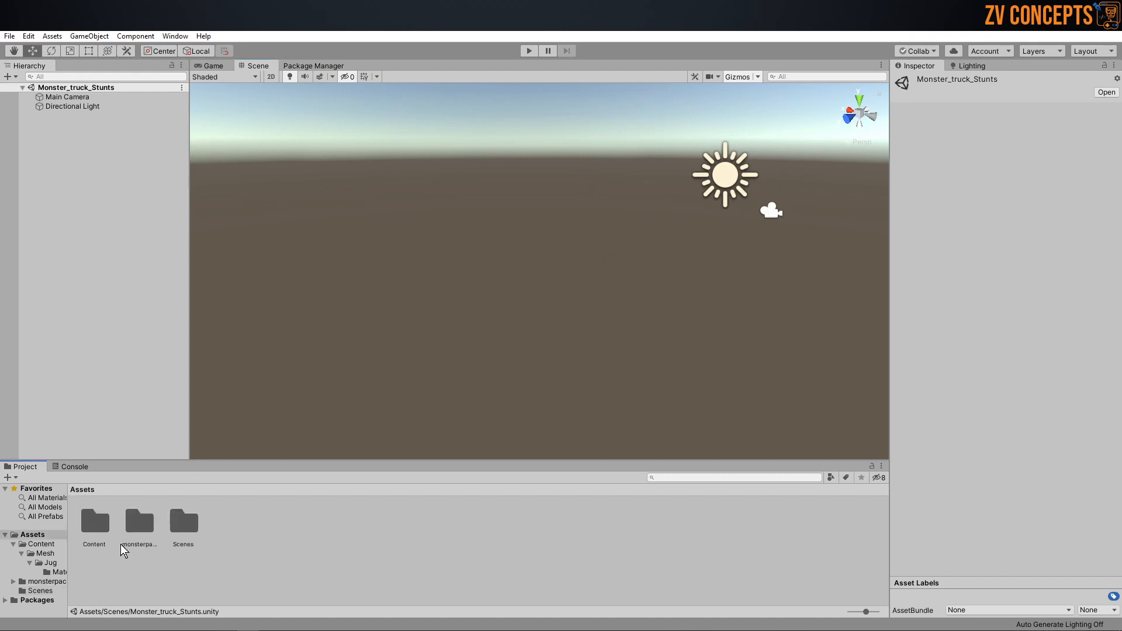
{"action": "double_click", "coordinate": [94, 520]}
{"action": "double_click", "coordinate": [103, 520]}
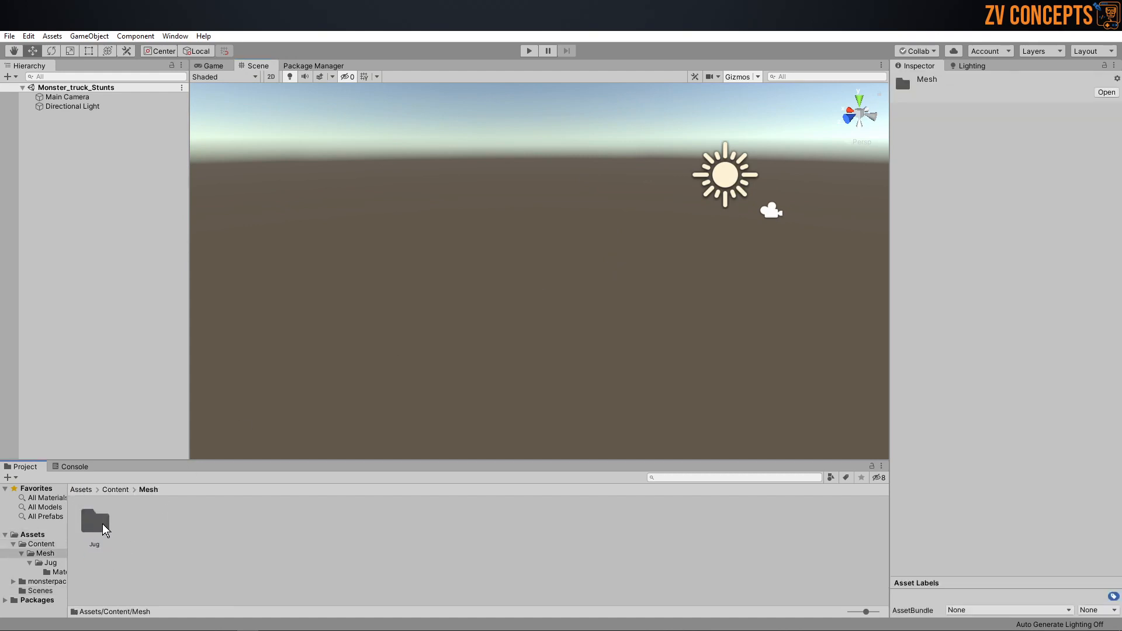
{"action": "right_click", "coordinate": [146, 555]}
{"action": "mouse_move", "coordinate": [248, 264]}
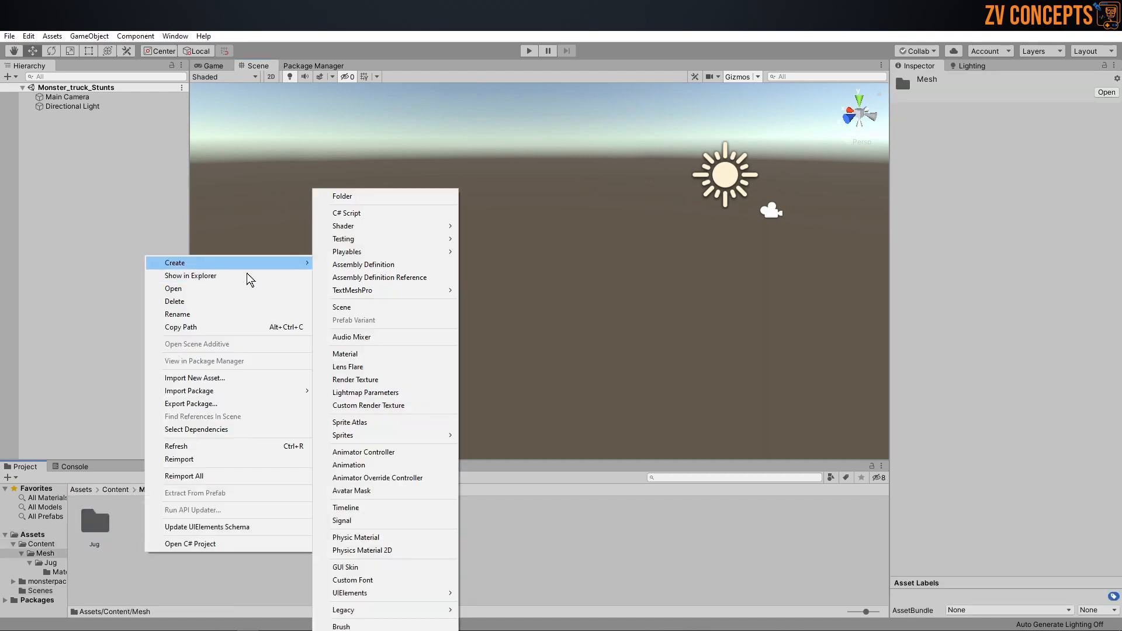
{"action": "left_click", "coordinate": [355, 196]}
{"action": "type", "text": "Monst"}
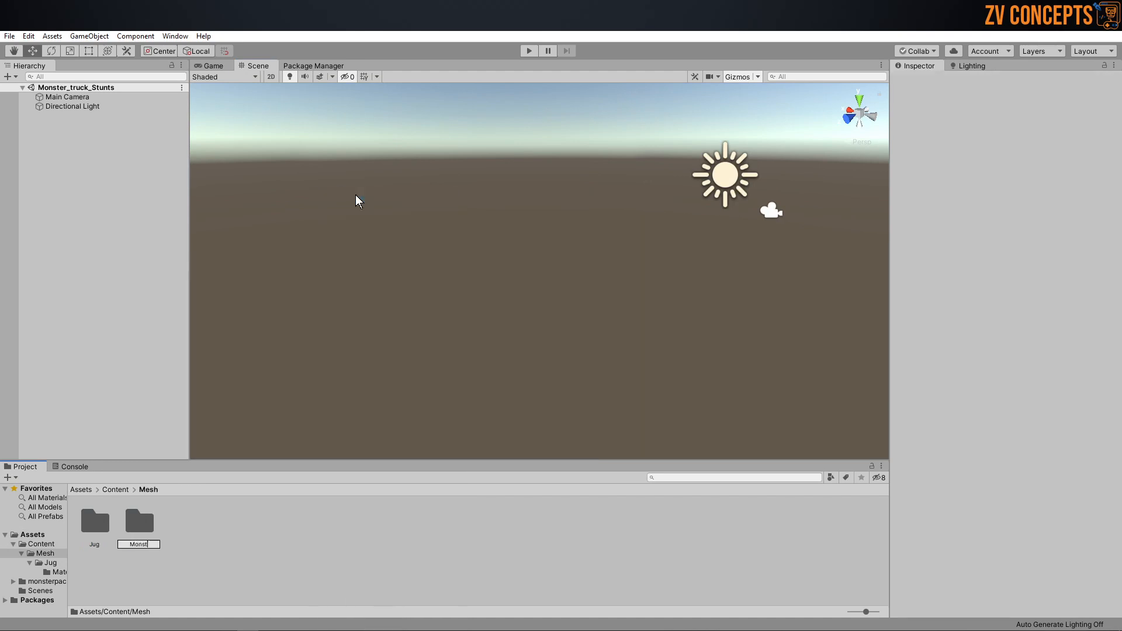
{"action": "type", "text": "er Truck"}
{"action": "key", "text": "Return"}
{"action": "key", "text": "Return"}
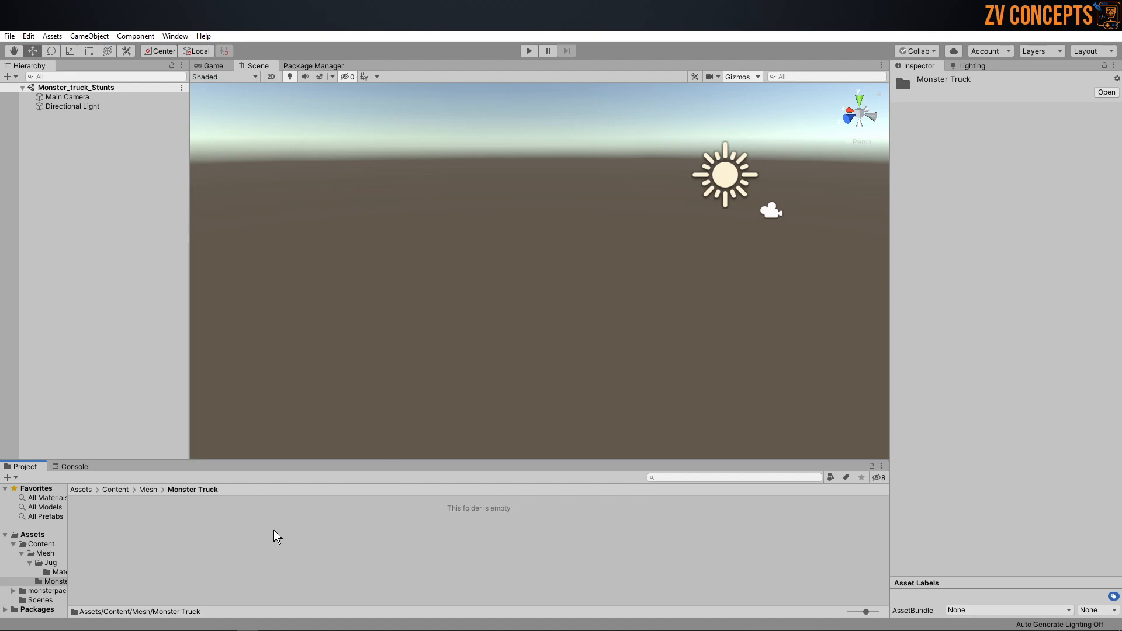
Step: Create a subfolder named Truck 1 in the Monster Truck folder and open it
{"action": "left_click", "coordinate": [230, 553]}
{"action": "right_click", "coordinate": [230, 553]}
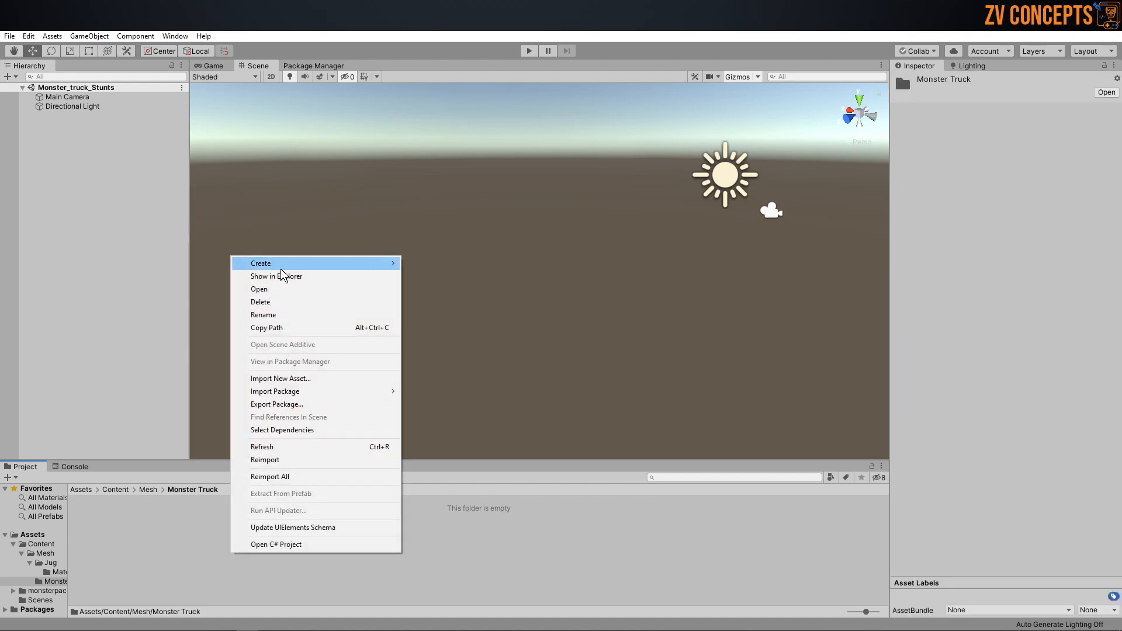
{"action": "mouse_move", "coordinate": [285, 266]}
{"action": "left_click", "coordinate": [467, 200]}
{"action": "type", "text": "Truck 1"}
{"action": "key", "text": "Return"}
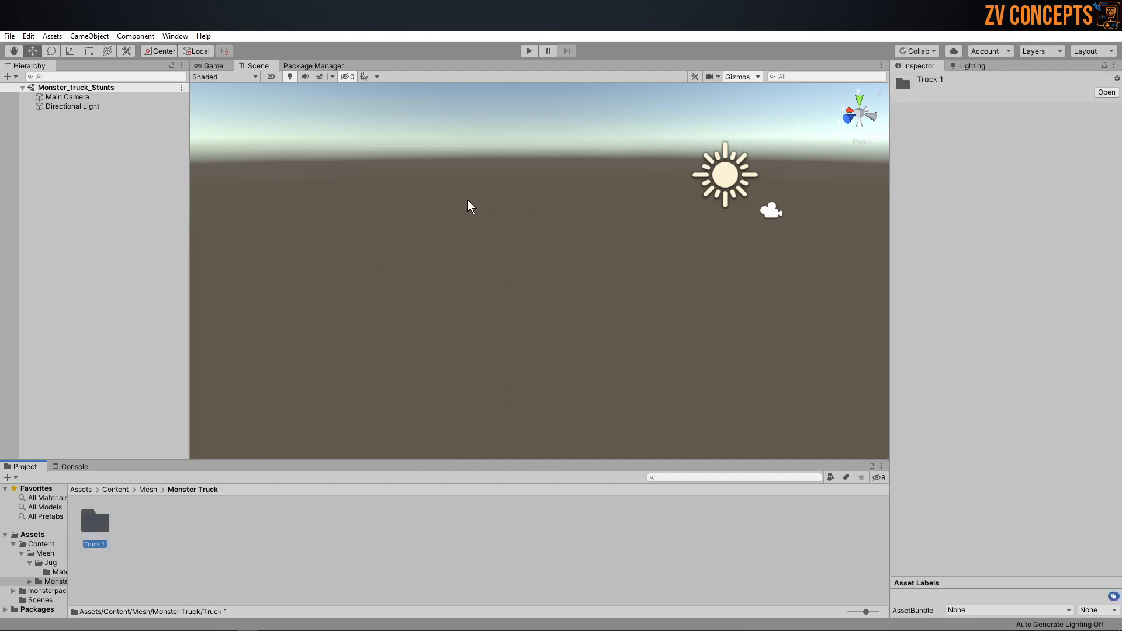
{"action": "double_click", "coordinate": [94, 517]}
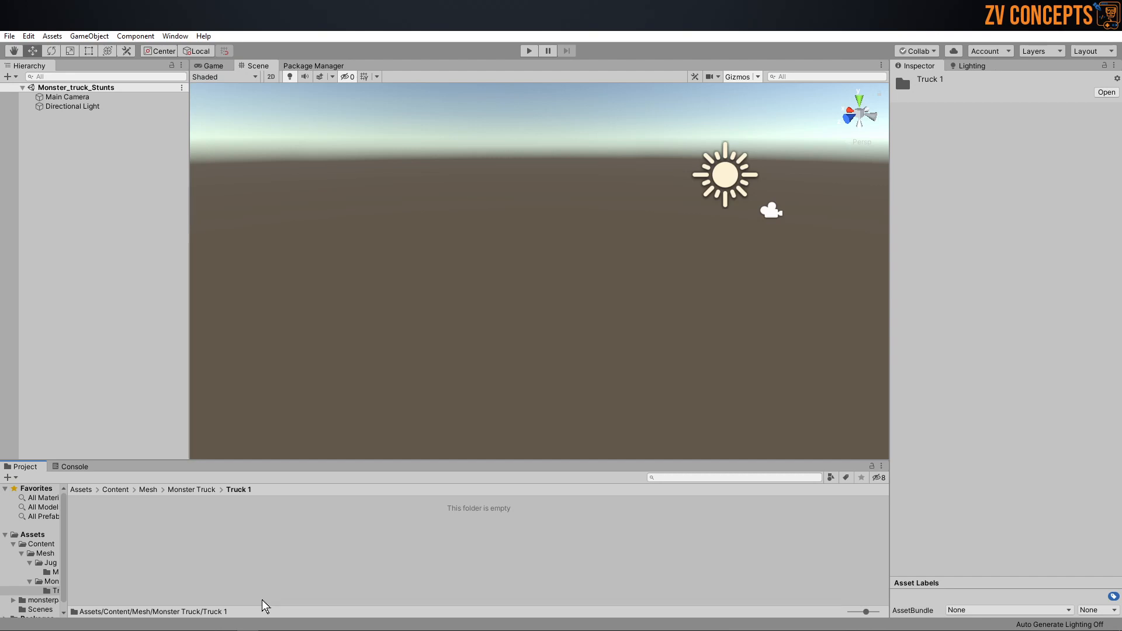
Step: Open the_bison folder in monsterpack_mob and compare the previews of the models the_bison and the_bison_no_lights
{"action": "left_click", "coordinate": [80, 490]}
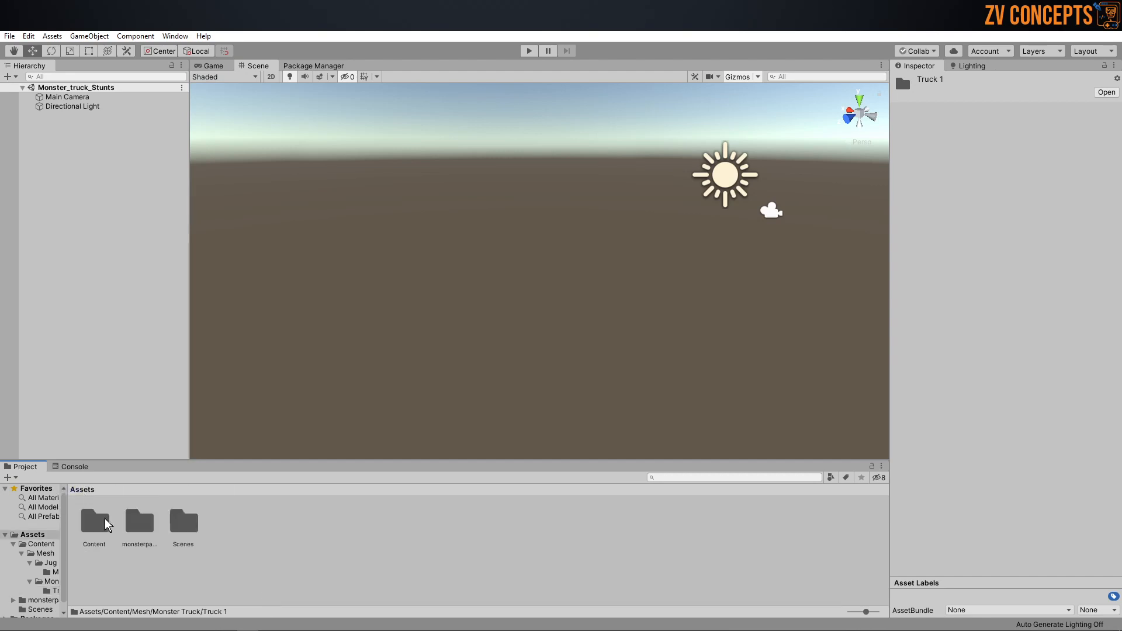
{"action": "double_click", "coordinate": [139, 526]}
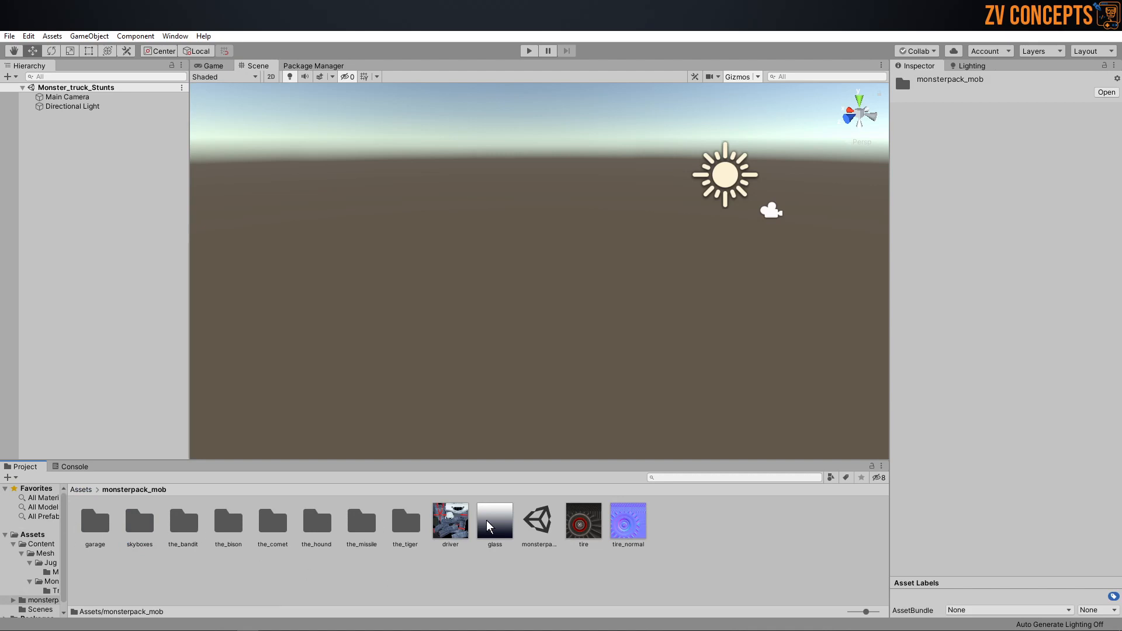
{"action": "double_click", "coordinate": [225, 523]}
{"action": "left_click", "coordinate": [136, 530]}
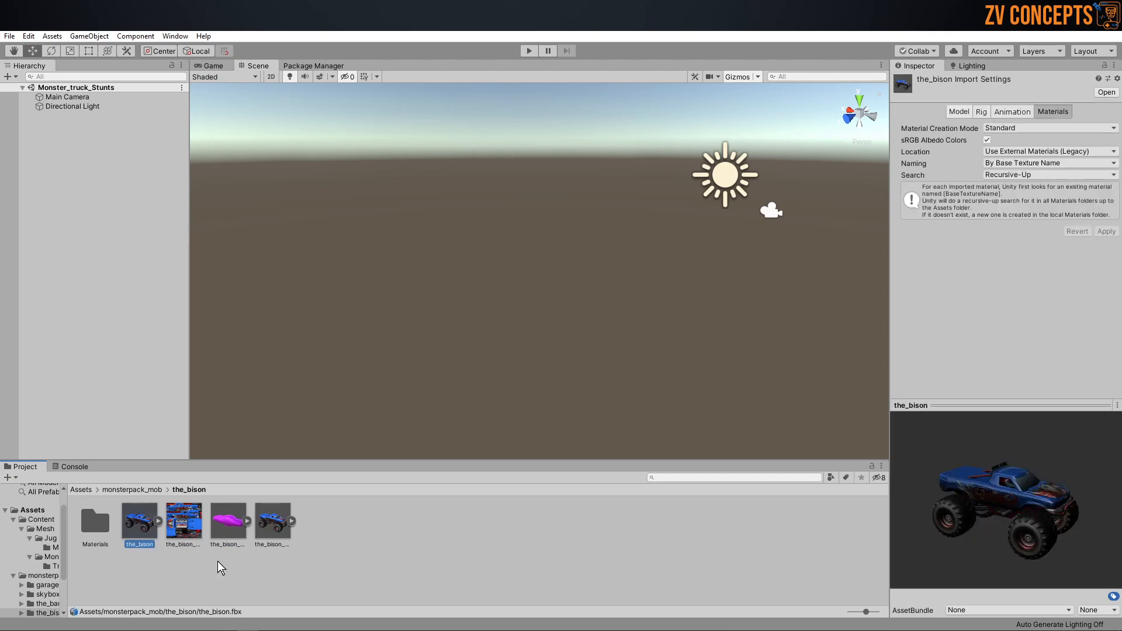
{"action": "left_click", "coordinate": [273, 525]}
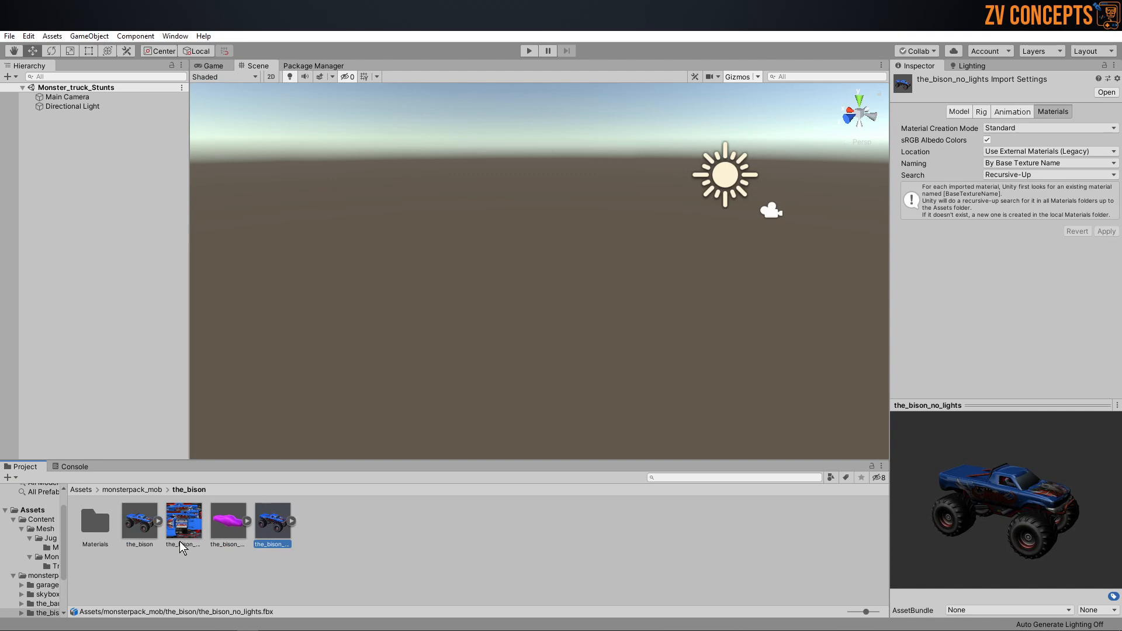
{"action": "left_click", "coordinate": [139, 530]}
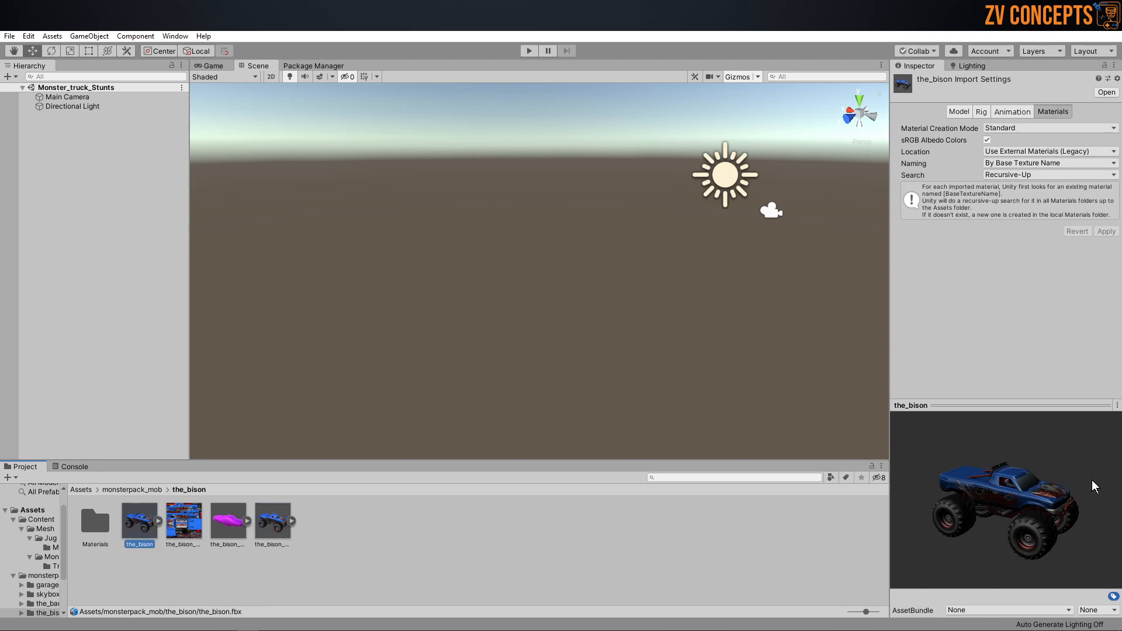
{"action": "left_click_drag", "start_coordinate": [1096, 481], "coordinate": [466, 516]}
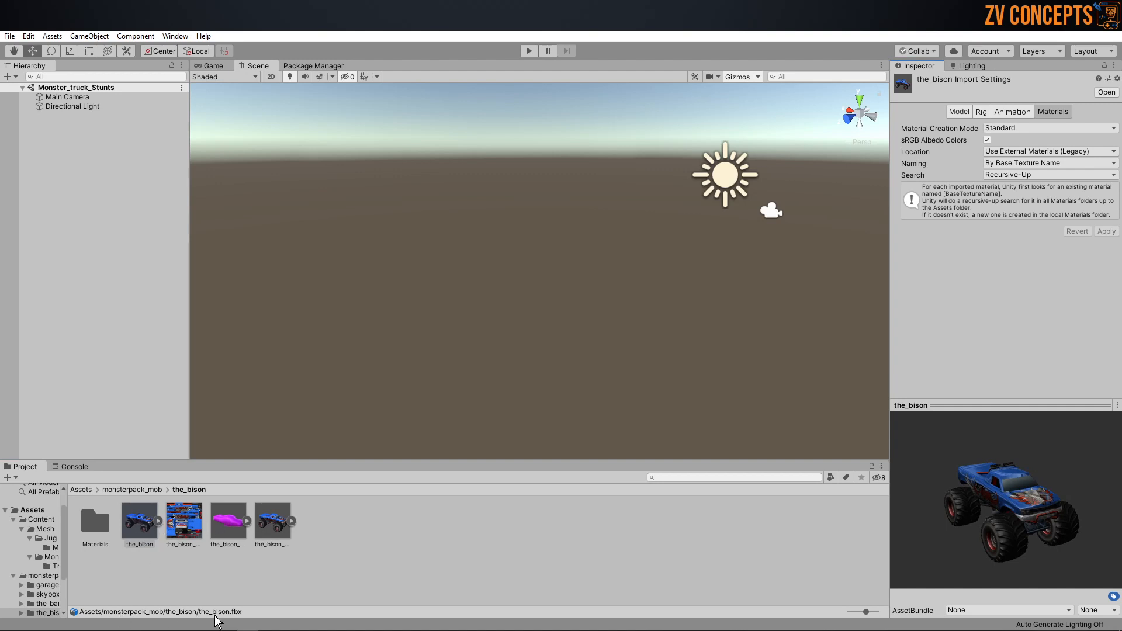
{"action": "left_click", "coordinate": [266, 519]}
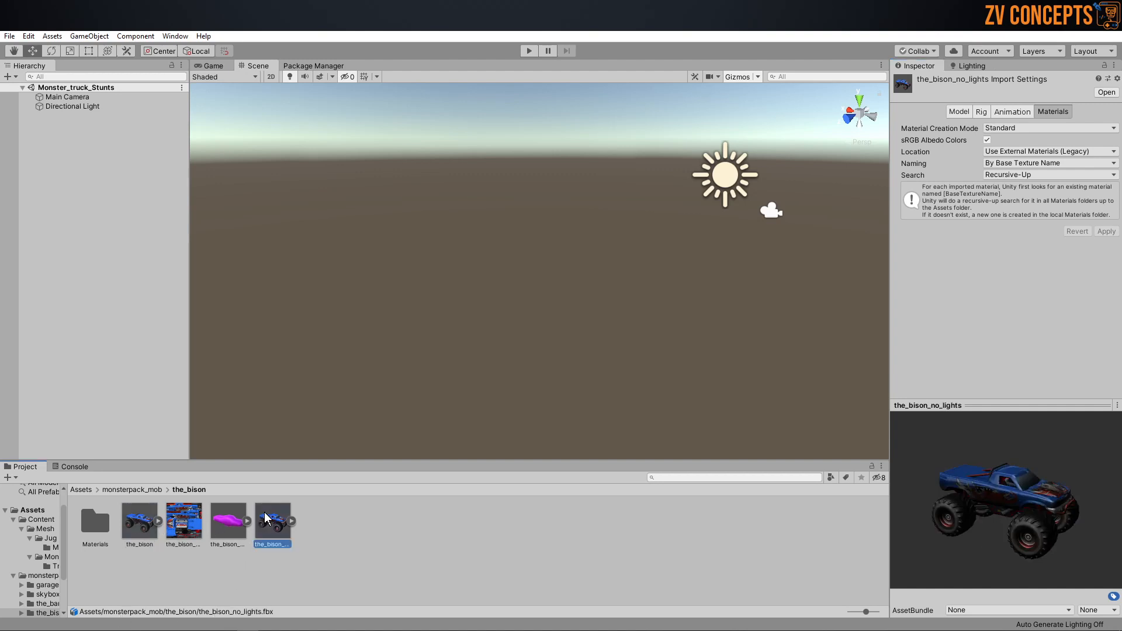
{"action": "left_click", "coordinate": [134, 519]}
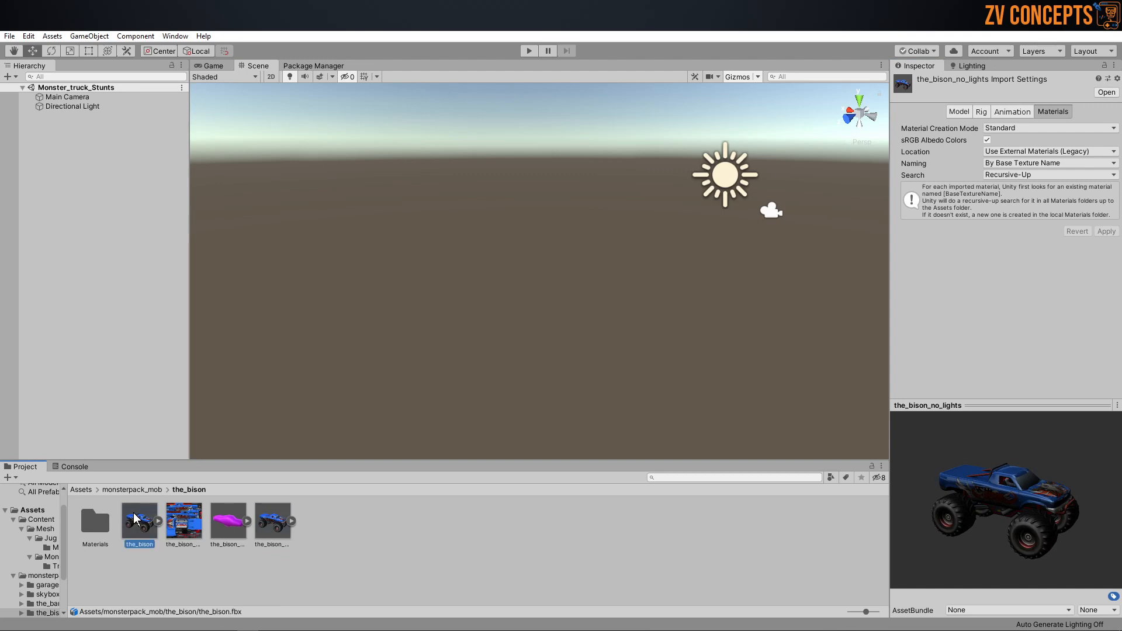
{"action": "left_click", "coordinate": [270, 515]}
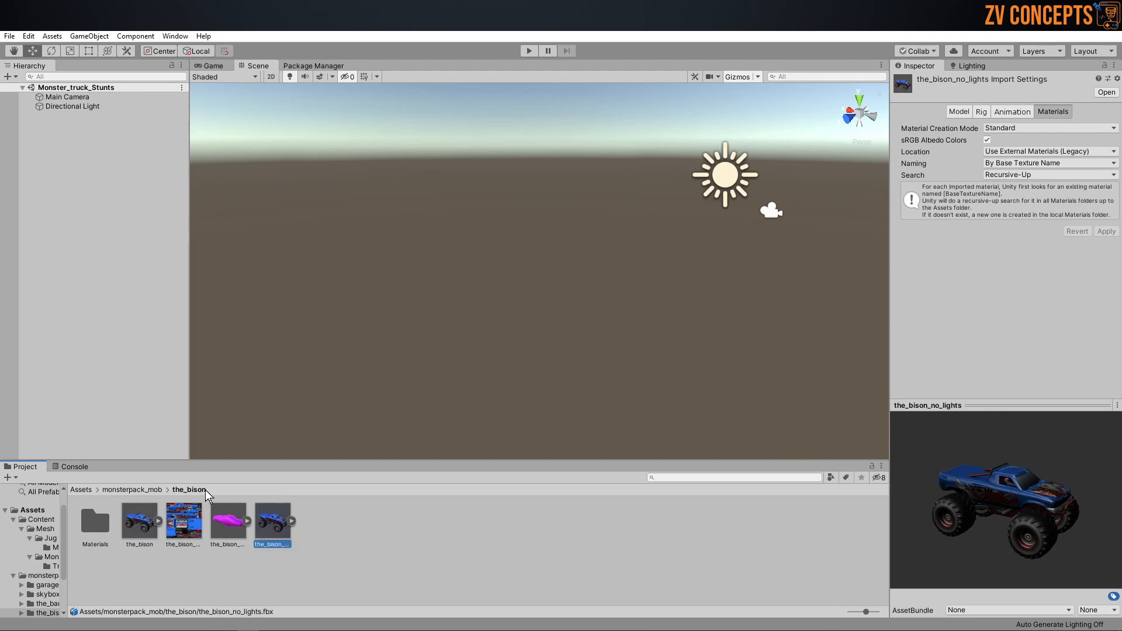
{"action": "left_click", "coordinate": [140, 518]}
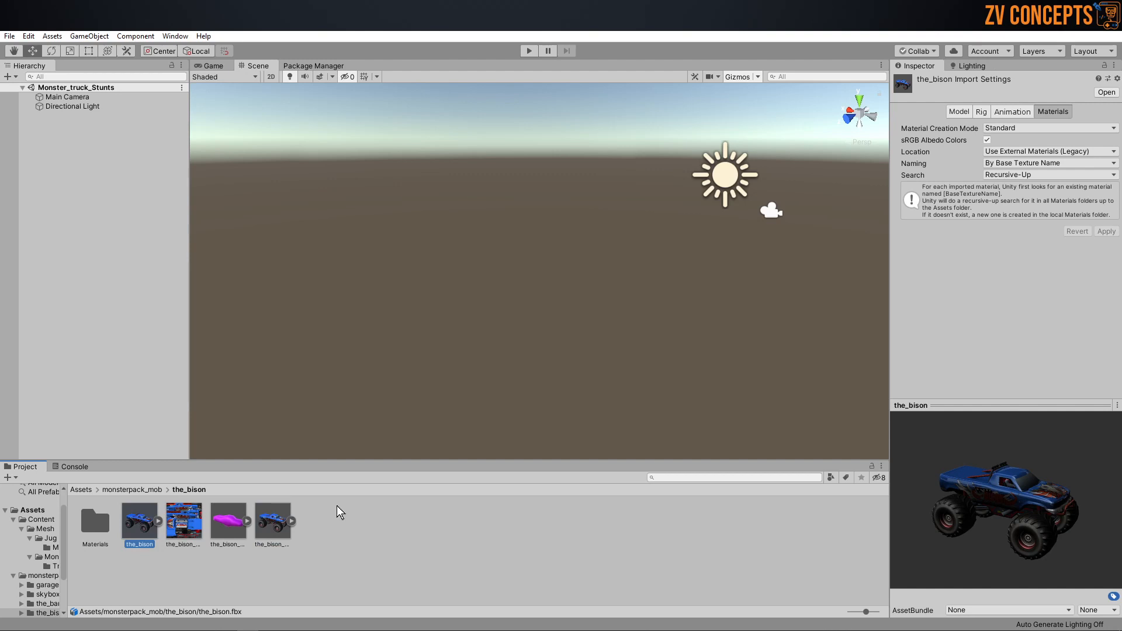
{"action": "left_click", "coordinate": [267, 519]}
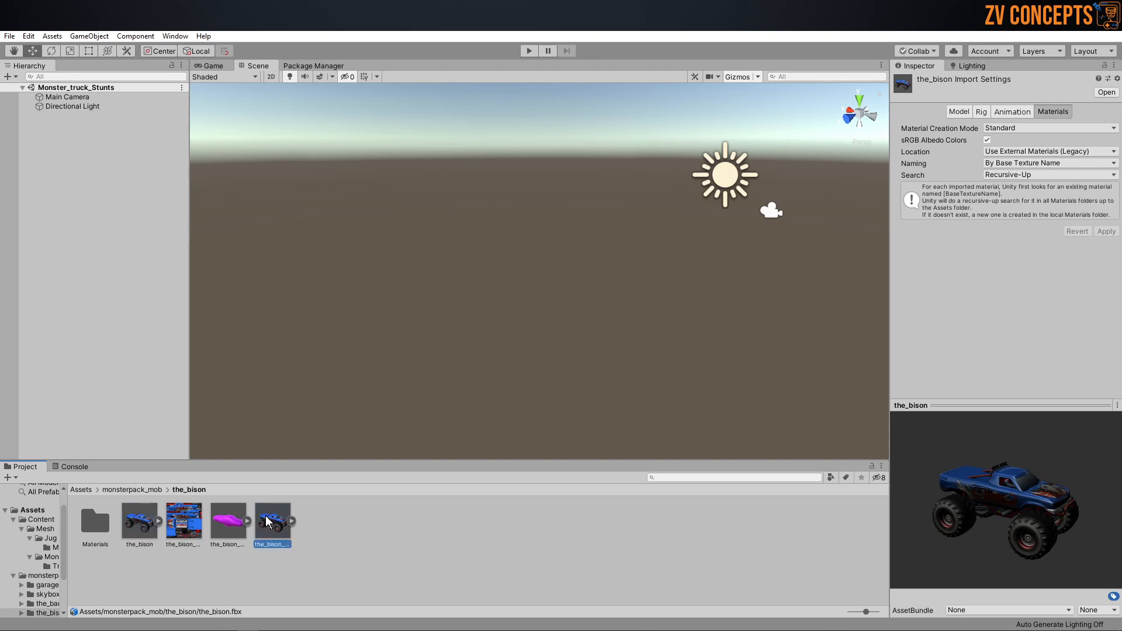
Step: Show the_bison model in its folder on disk and copy that folder's path
{"action": "left_click", "coordinate": [146, 518]}
{"action": "right_click", "coordinate": [143, 516]}
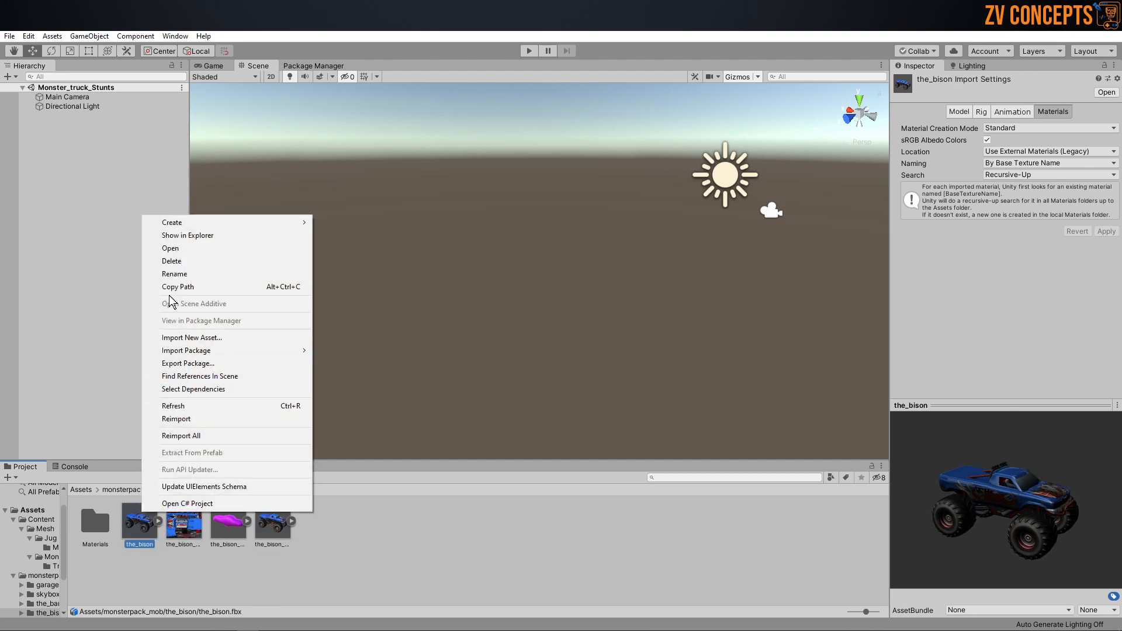
{"action": "left_click", "coordinate": [181, 235]}
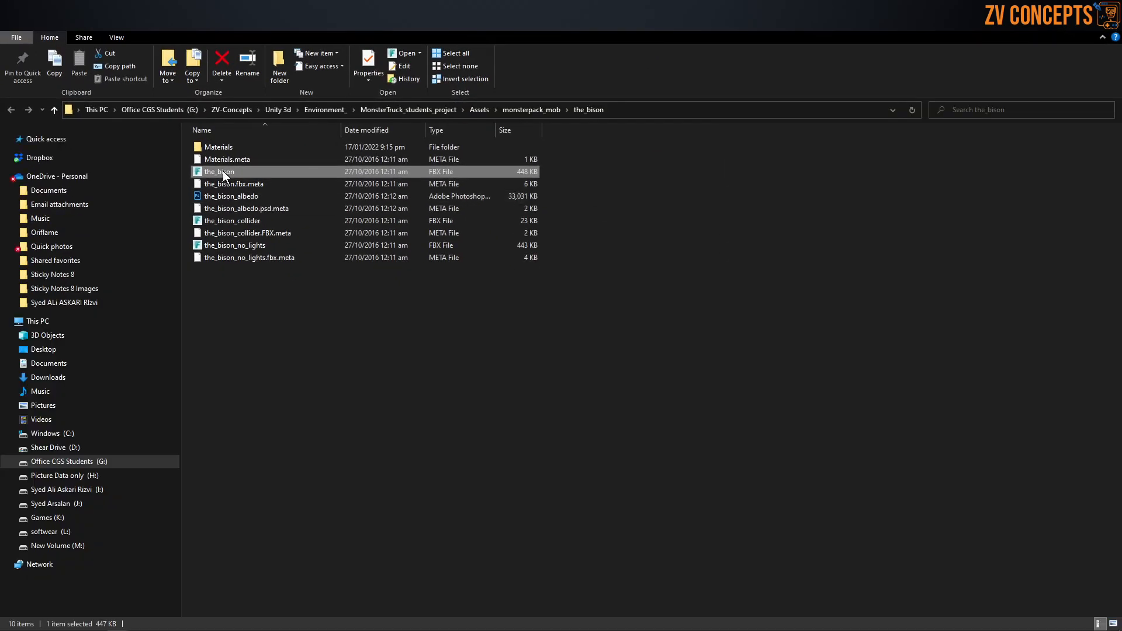
{"action": "left_click", "coordinate": [660, 112]}
{"action": "right_click", "coordinate": [660, 112]}
{"action": "left_click", "coordinate": [696, 147]}
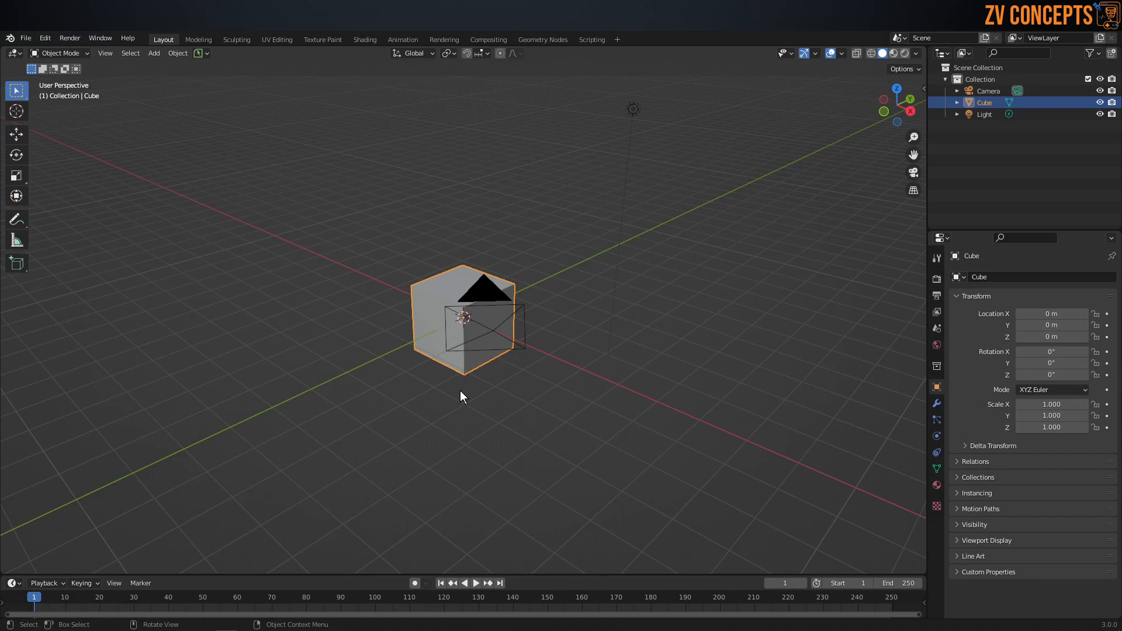
Step: Switch to Blender and delete the default cube from the scene
{"action": "middle_click_drag", "start_coordinate": [461, 391], "coordinate": [531, 375]}
{"action": "left_click", "coordinate": [530, 375]}
{"action": "left_click", "coordinate": [472, 304]}
{"action": "key", "text": "Delete"}
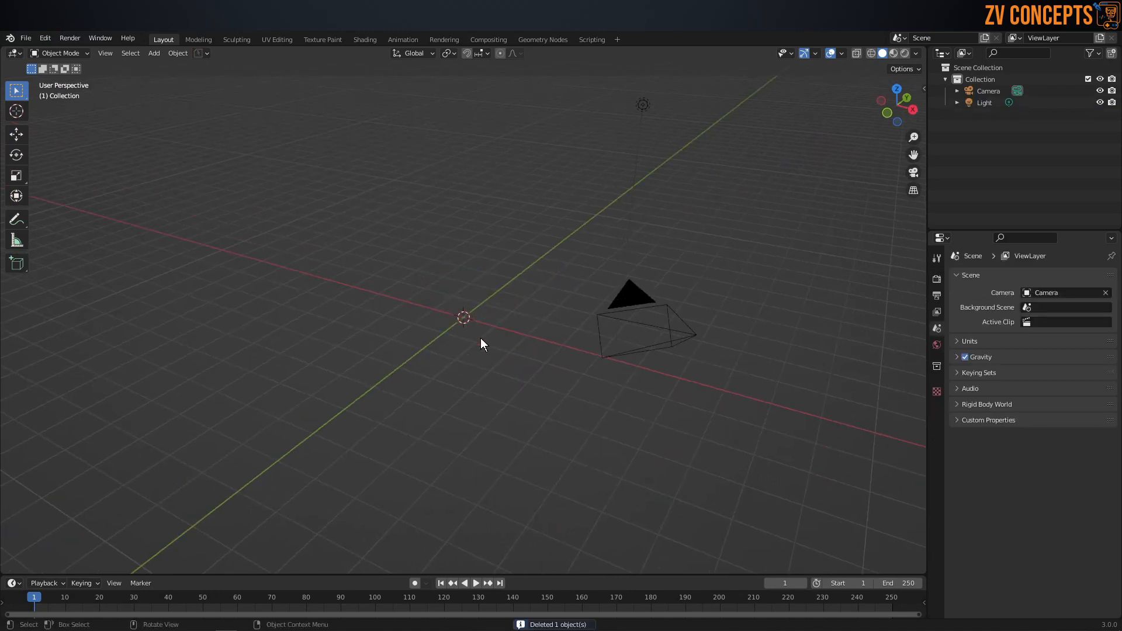
Step: Import the_bison.fbx as FBX from the copied monsterpack_mob\the_bison folder path
{"action": "middle_click_drag", "start_coordinate": [452, 329], "coordinate": [480, 331]}
{"action": "key", "text": "ctrl+s"}
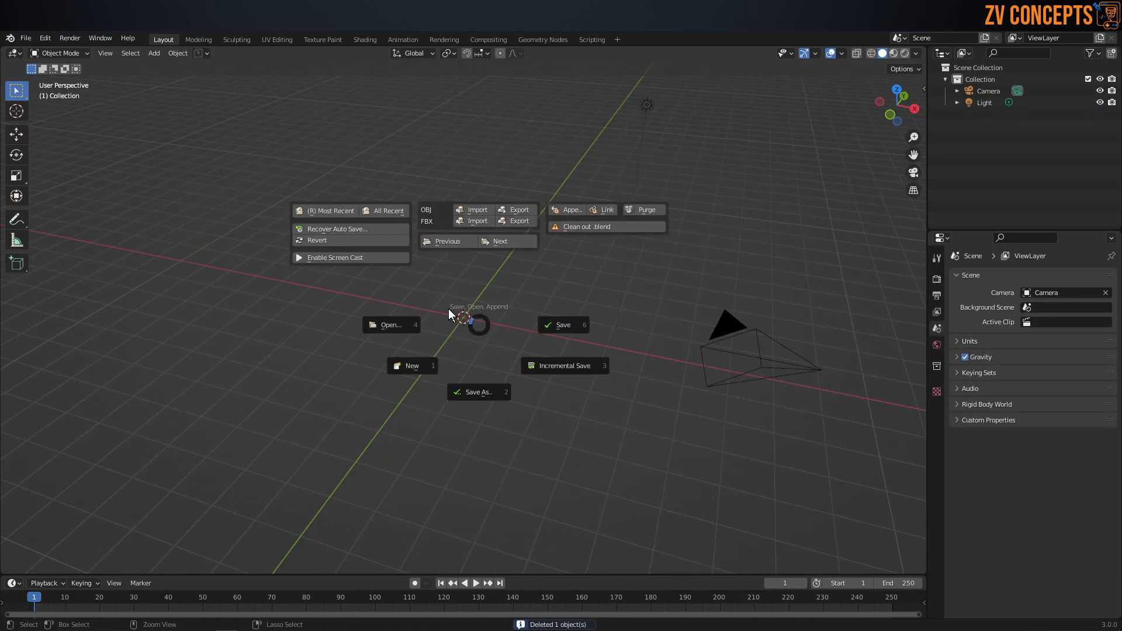
{"action": "left_click", "coordinate": [474, 222]}
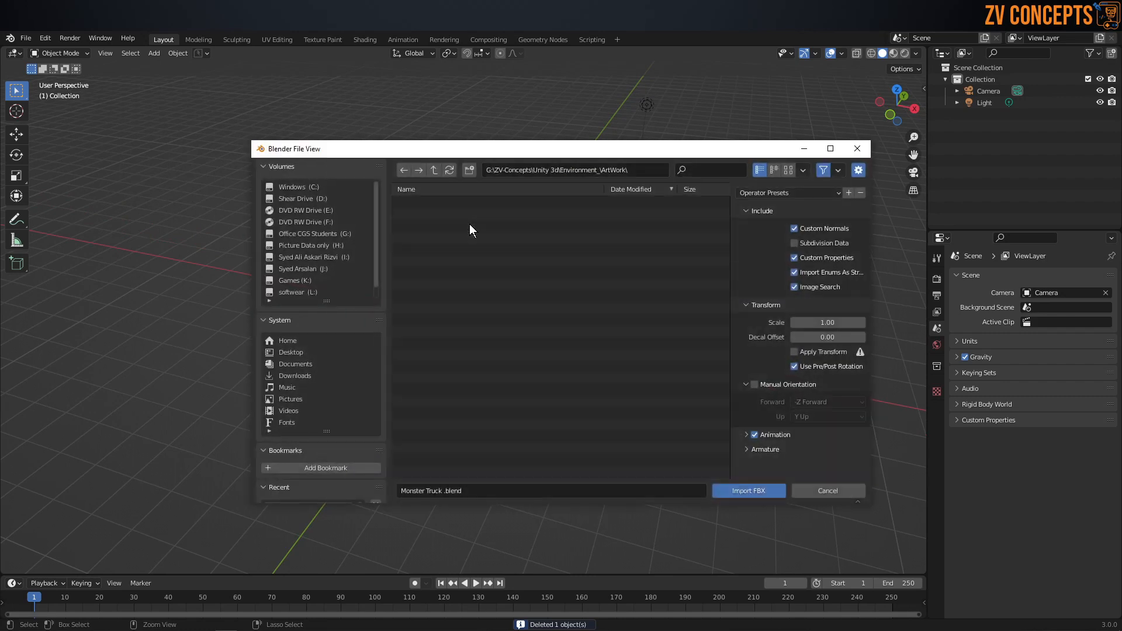
{"action": "left_click", "coordinate": [628, 170]}
{"action": "key", "text": "ctrl+v"}
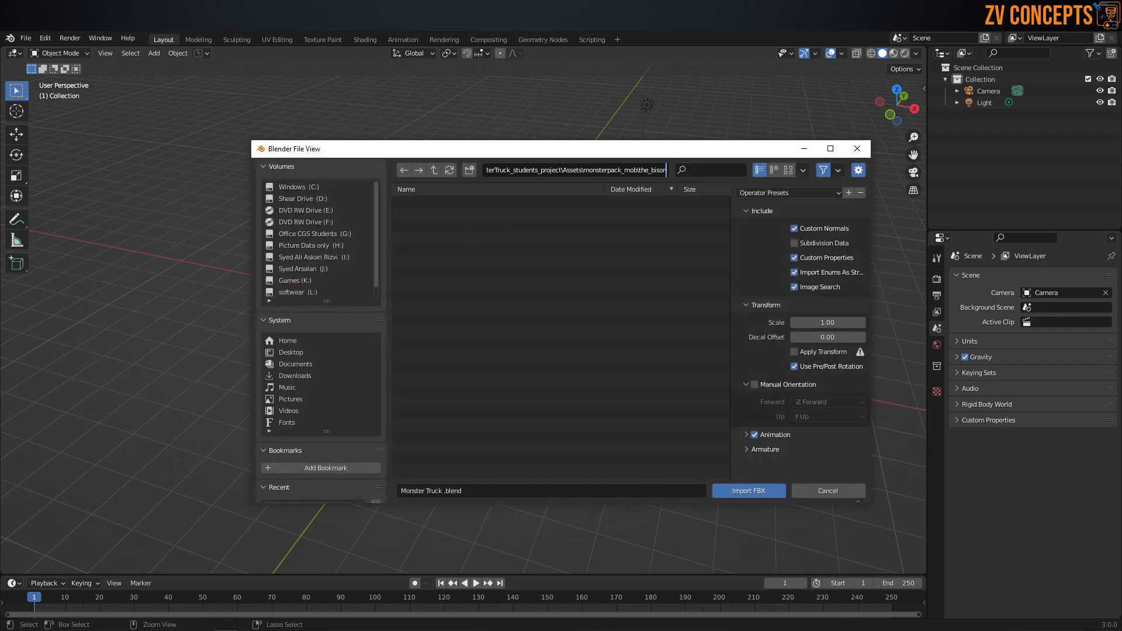
{"action": "key", "text": "Return"}
{"action": "left_click", "coordinate": [458, 227]}
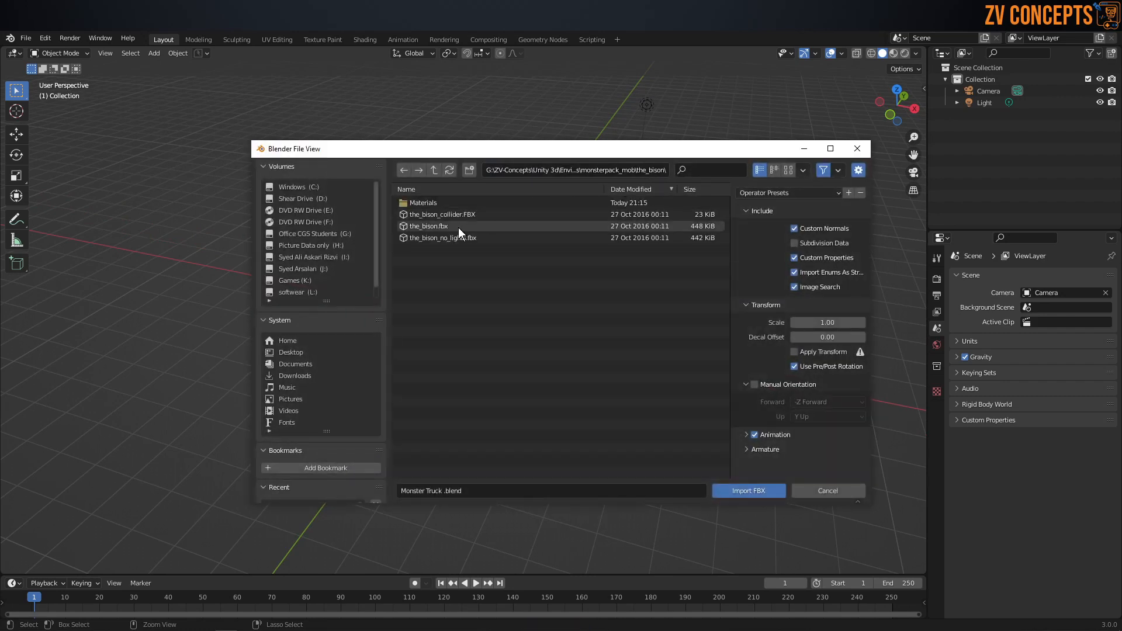
{"action": "double_click", "coordinate": [459, 227]}
Step: Clear the parents of all imported truck parts while keeping their transformations
{"action": "middle_click_drag", "start_coordinate": [434, 337], "coordinate": [751, 317]}
{"action": "scroll", "coordinate": [574, 299], "scroll_direction": "up", "scroll_amount": 3}
{"action": "scroll", "coordinate": [430, 278], "scroll_direction": "up", "scroll_amount": 3}
{"action": "scroll", "coordinate": [518, 275], "scroll_direction": "down", "scroll_amount": 3}
{"action": "scroll", "coordinate": [751, 317], "scroll_direction": "up", "scroll_amount": 2}
{"action": "left_click", "coordinate": [751, 317]}
{"action": "left_click_drag", "start_coordinate": [763, 389], "coordinate": [100, 105]}
{"action": "key", "text": "alt+p"}
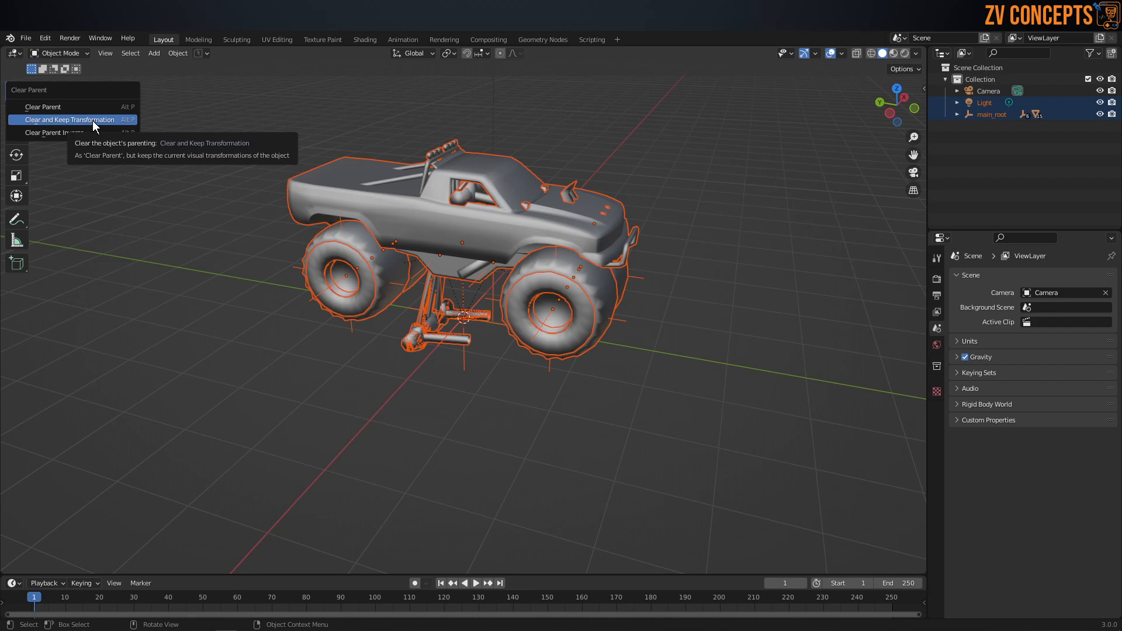
{"action": "left_click", "coordinate": [96, 121]}
Step: Select the two front tires, lf_tire_LOD0 and rf_tire_LOD0, and examine them from the front of the truck
{"action": "middle_click_drag", "start_coordinate": [648, 298], "coordinate": [562, 287]}
{"action": "left_click", "coordinate": [565, 322]}
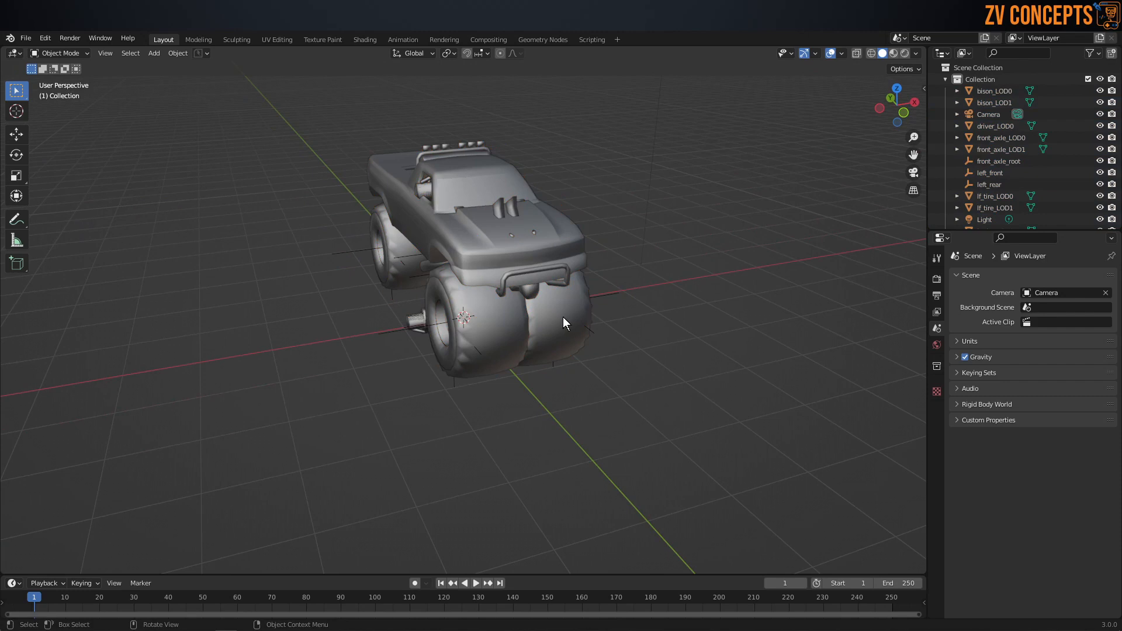
{"action": "left_click", "coordinate": [484, 335], "text": "shift"}
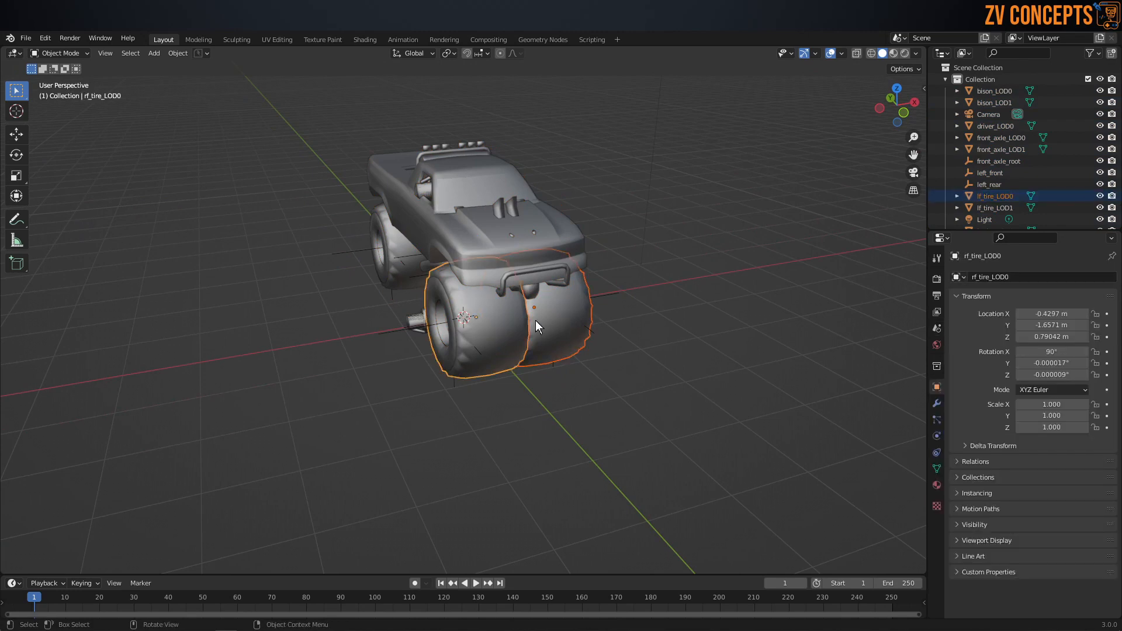
{"action": "middle_click_drag", "start_coordinate": [592, 314], "coordinate": [553, 320]}
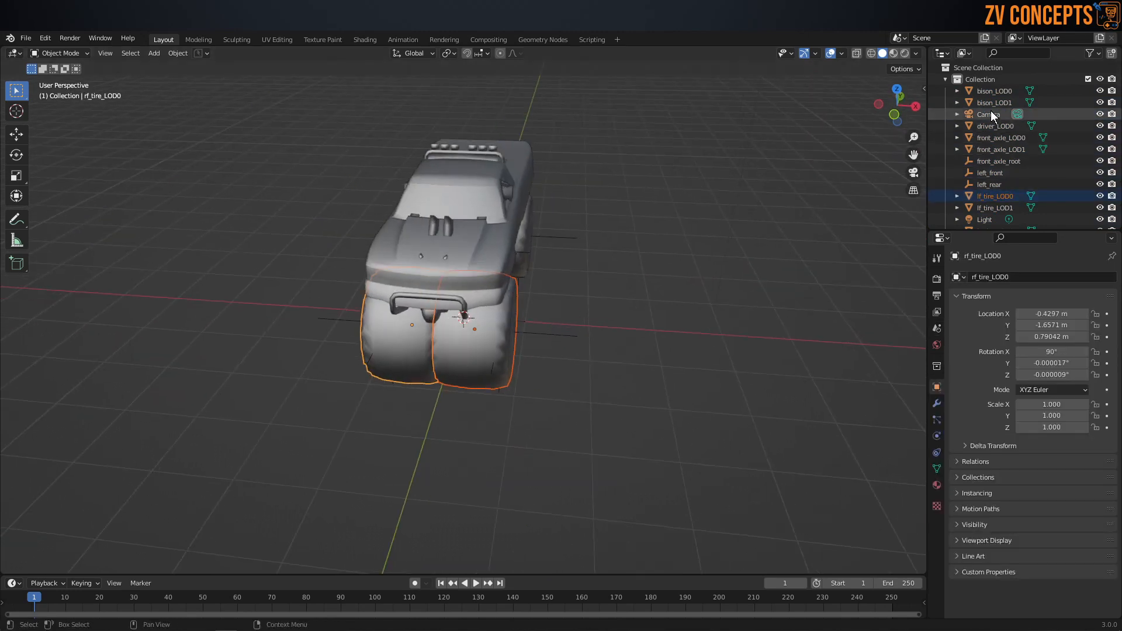
{"action": "middle_click_drag", "start_coordinate": [403, 238], "coordinate": [573, 289]}
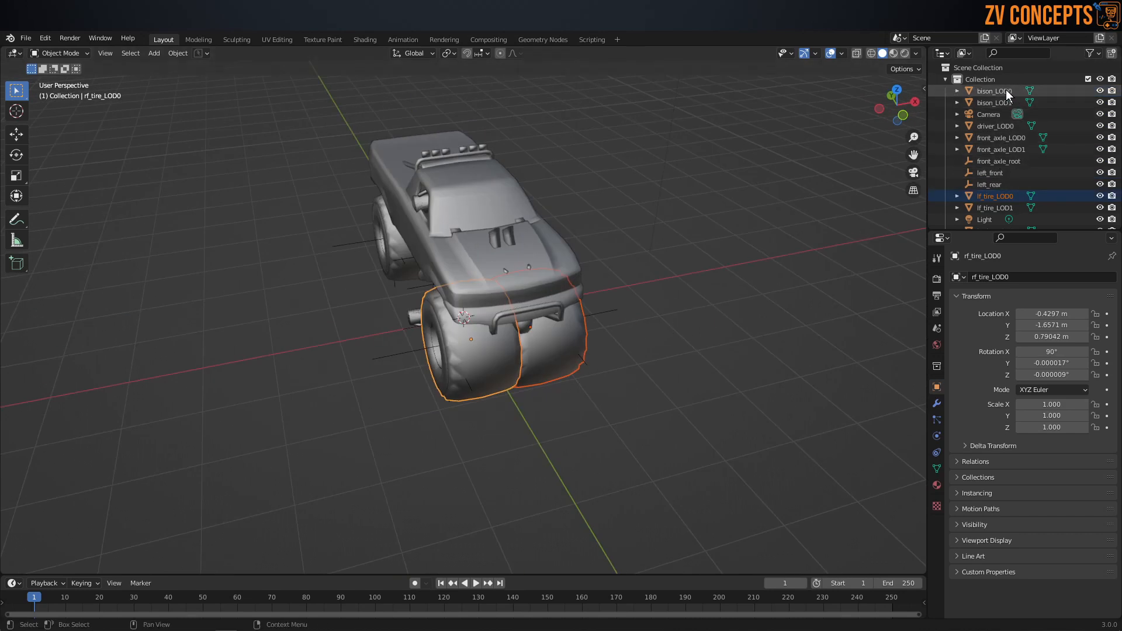
{"action": "left_click", "coordinate": [1024, 91]}
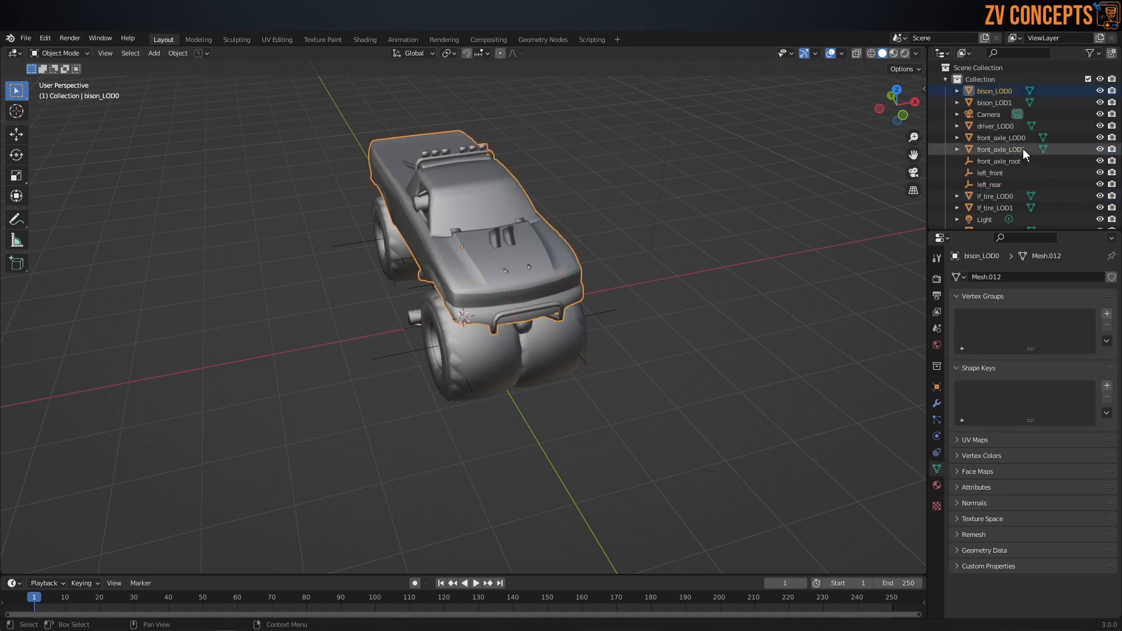
{"action": "left_click", "coordinate": [1010, 196], "text": "ctrl"}
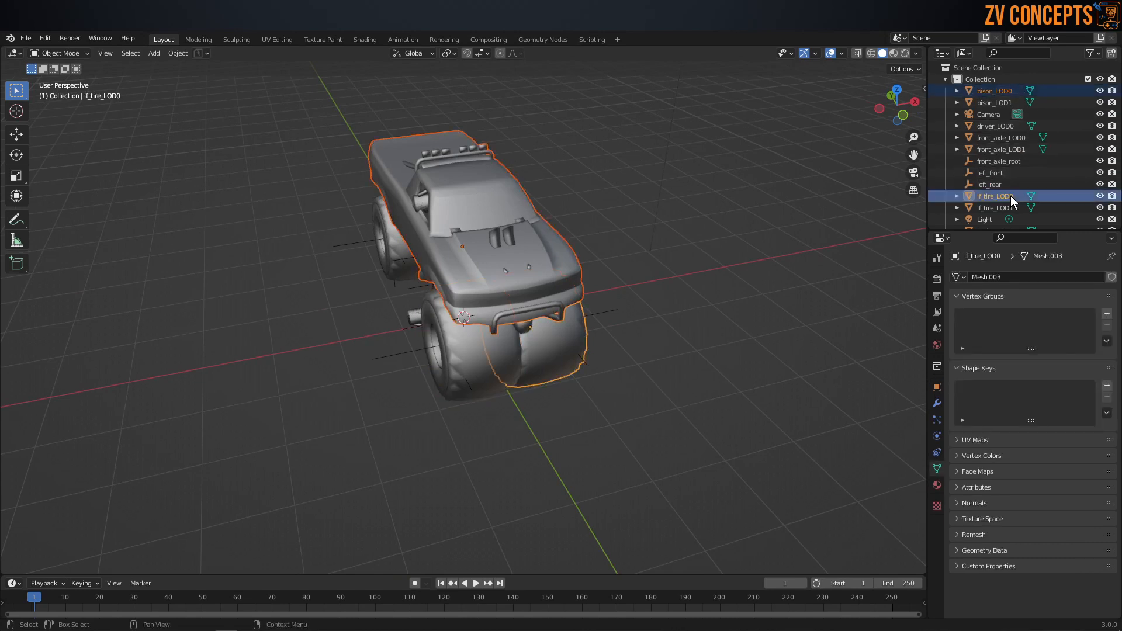
{"action": "scroll", "coordinate": [1012, 197], "scroll_direction": "down", "scroll_amount": 1}
{"action": "left_click", "coordinate": [1012, 184], "text": "ctrl"}
{"action": "scroll", "coordinate": [1013, 185], "scroll_direction": "down", "scroll_amount": 2}
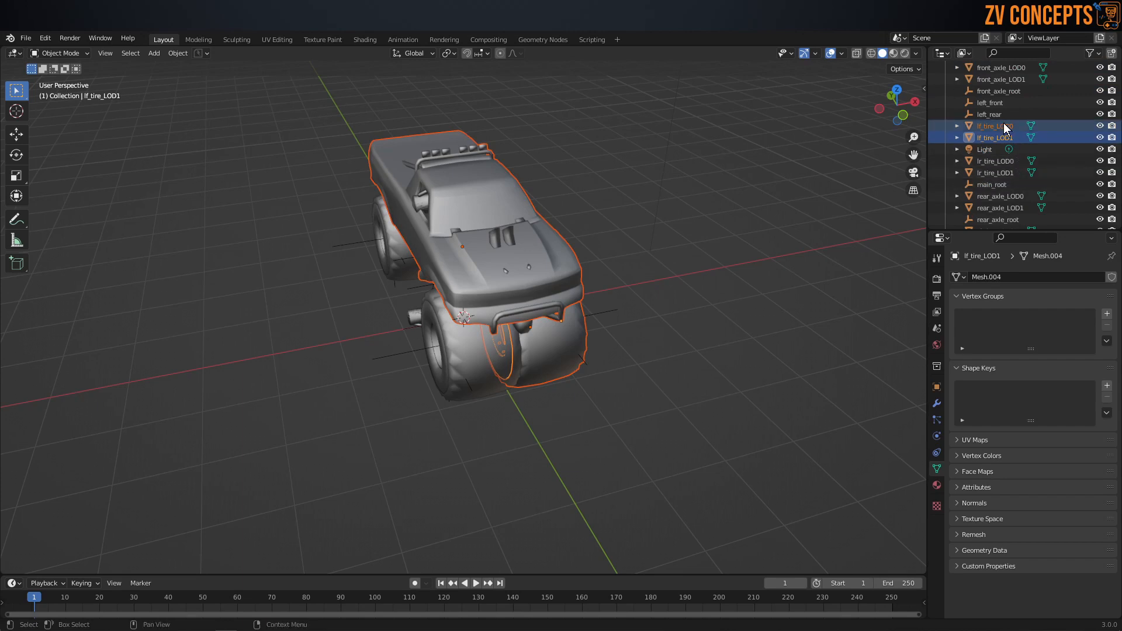
Step: Move bison_LOD0, lf_tire_LOD0, rear_axle_LOD0, rf_tire_LOD0 and rr_tire_LOD0 into a new collection named LOD_0
{"action": "scroll", "coordinate": [1009, 136], "scroll_direction": "up", "scroll_amount": 3}
{"action": "left_click", "coordinate": [1008, 91]}
{"action": "left_click", "coordinate": [1014, 196]}
{"action": "scroll", "coordinate": [1013, 194], "scroll_direction": "down", "scroll_amount": 3}
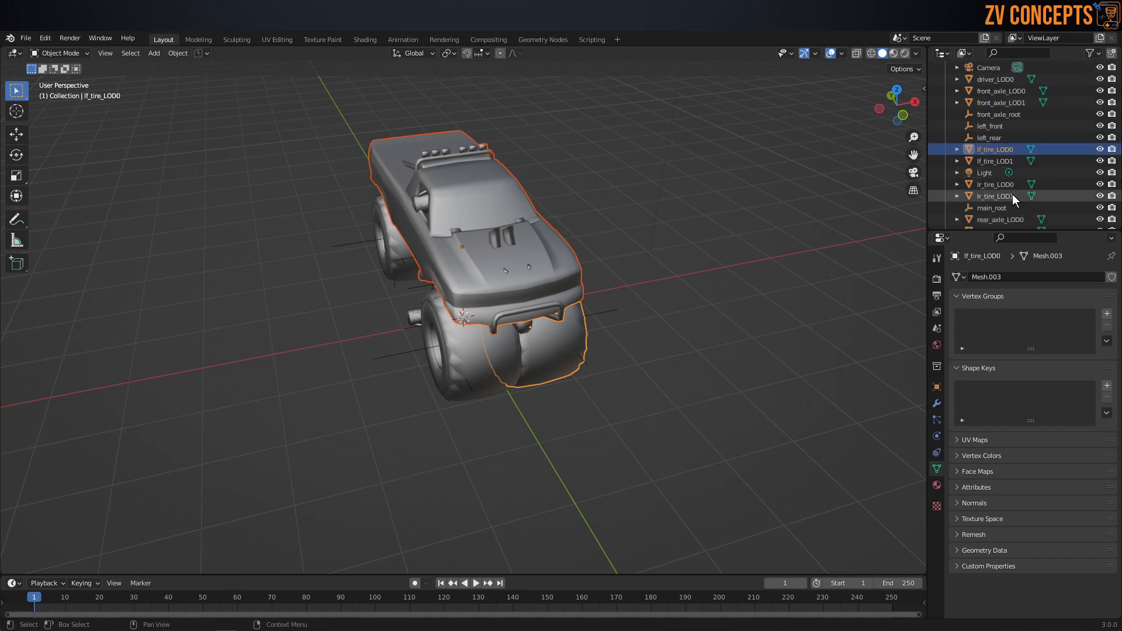
{"action": "left_click", "coordinate": [1015, 196]}
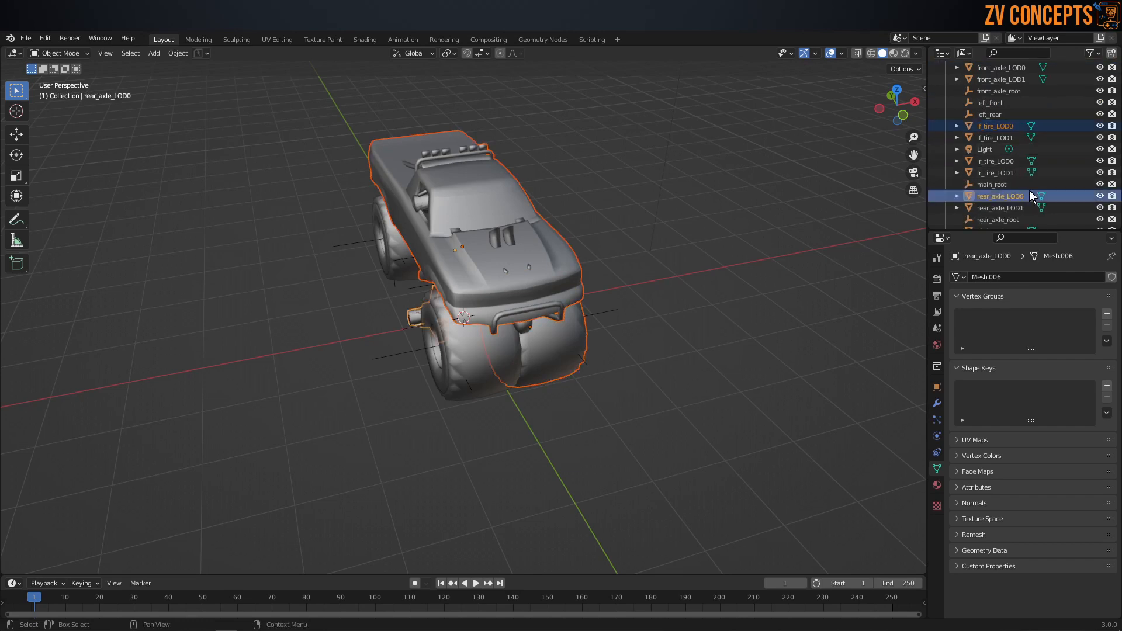
{"action": "scroll", "coordinate": [1023, 194], "scroll_direction": "down", "scroll_amount": 3}
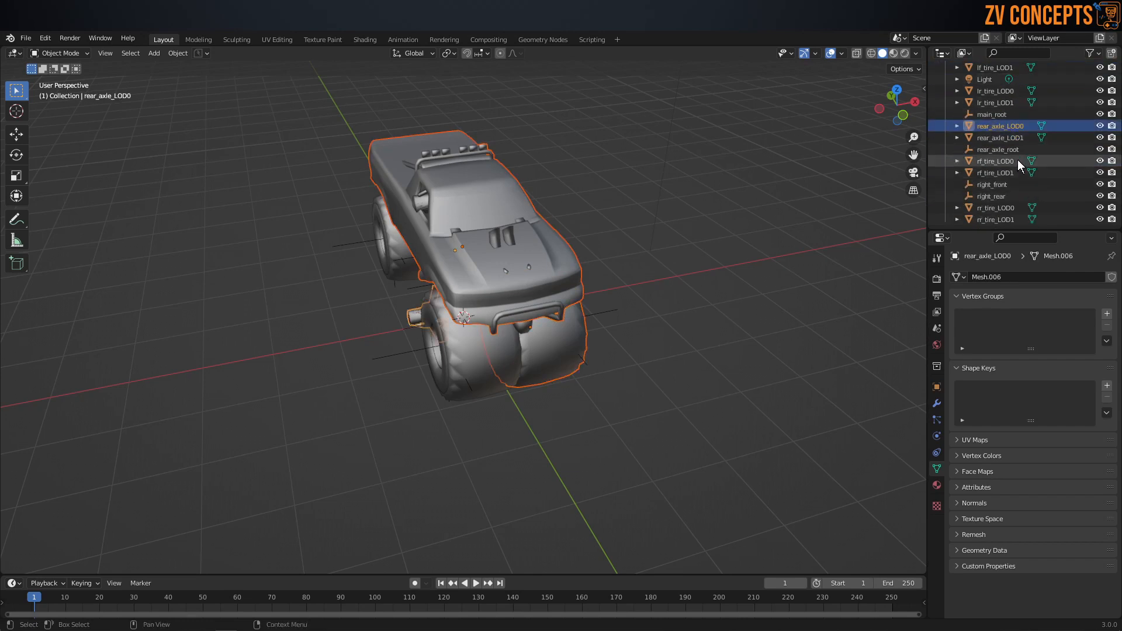
{"action": "left_click", "coordinate": [1018, 160], "text": "ctrl"}
{"action": "left_click", "coordinate": [1012, 205], "text": "ctrl"}
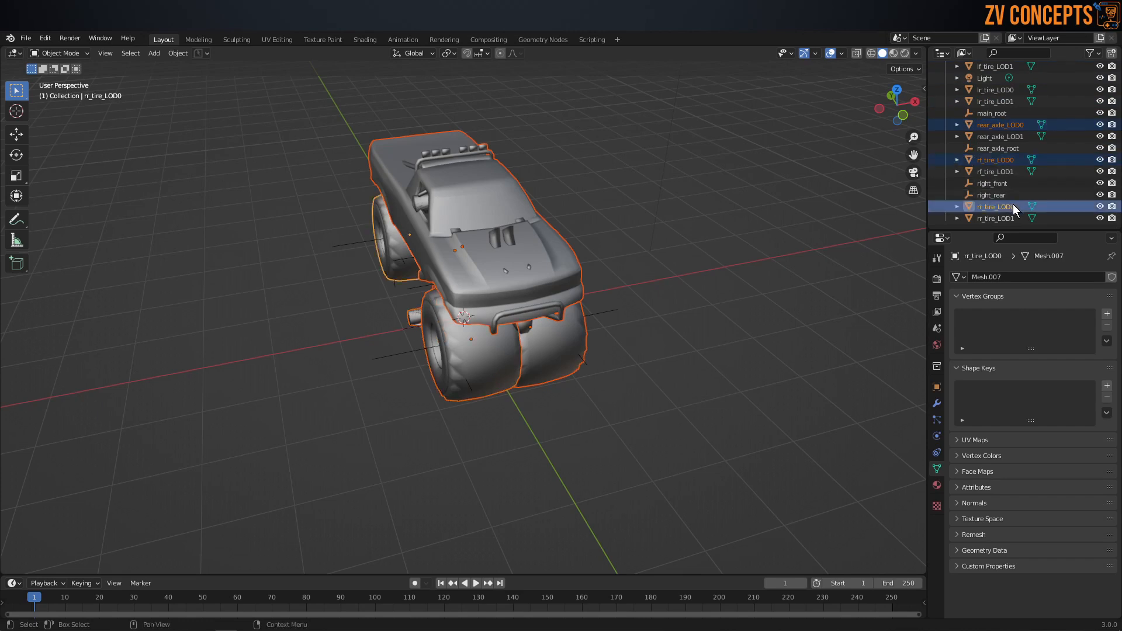
{"action": "key", "text": "m"}
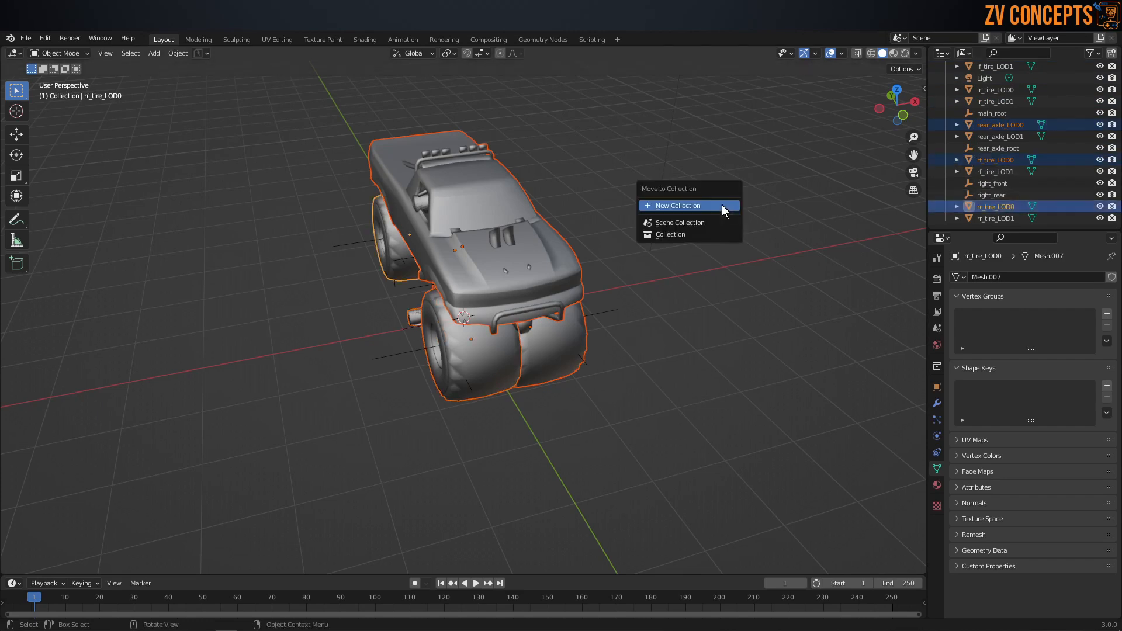
{"action": "left_click", "coordinate": [724, 206]}
{"action": "type", "text": "LO"}
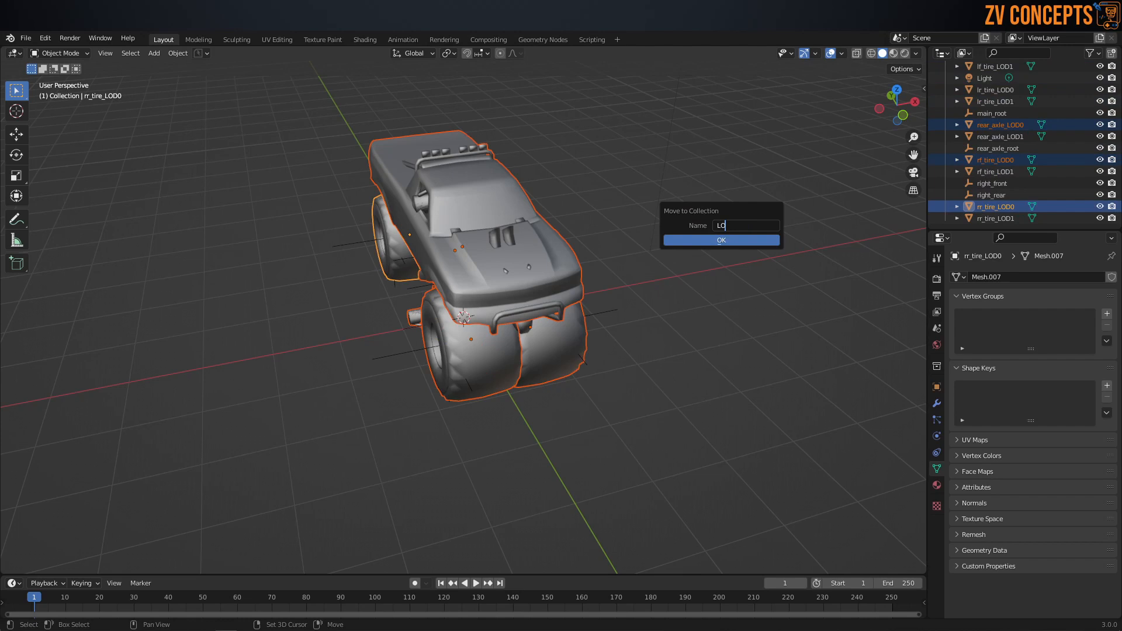
{"action": "type", "text": "D_0"}
{"action": "left_click", "coordinate": [730, 242]}
Step: Collapse the LOD_0 collection and hide it in the viewport
{"action": "left_click", "coordinate": [982, 171]}
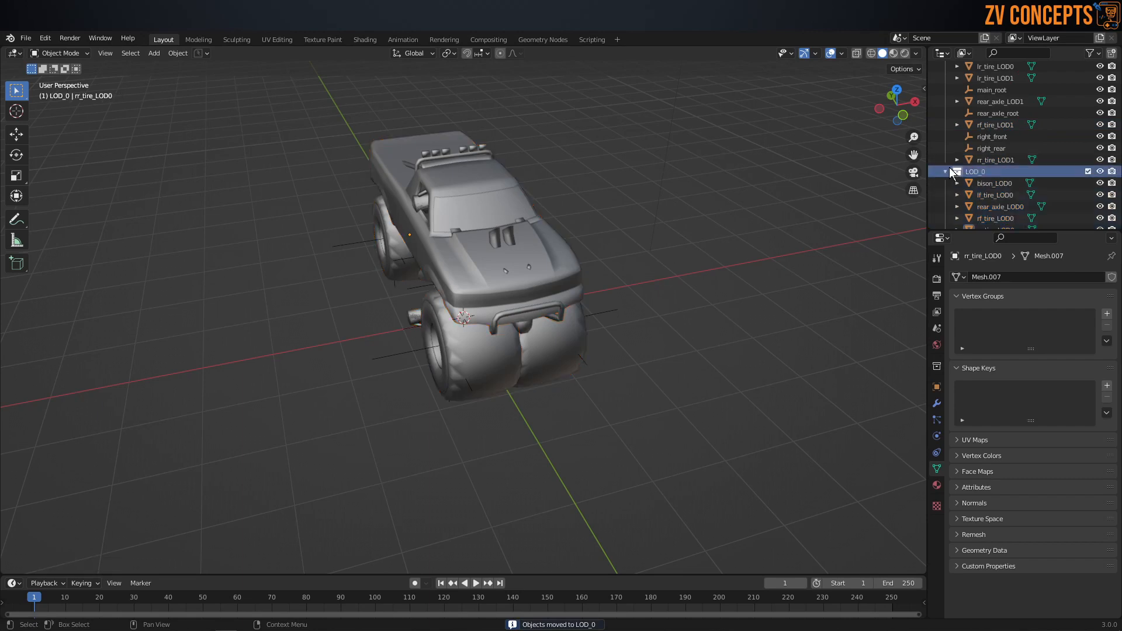
{"action": "left_click", "coordinate": [946, 171]}
{"action": "left_click", "coordinate": [1103, 218]}
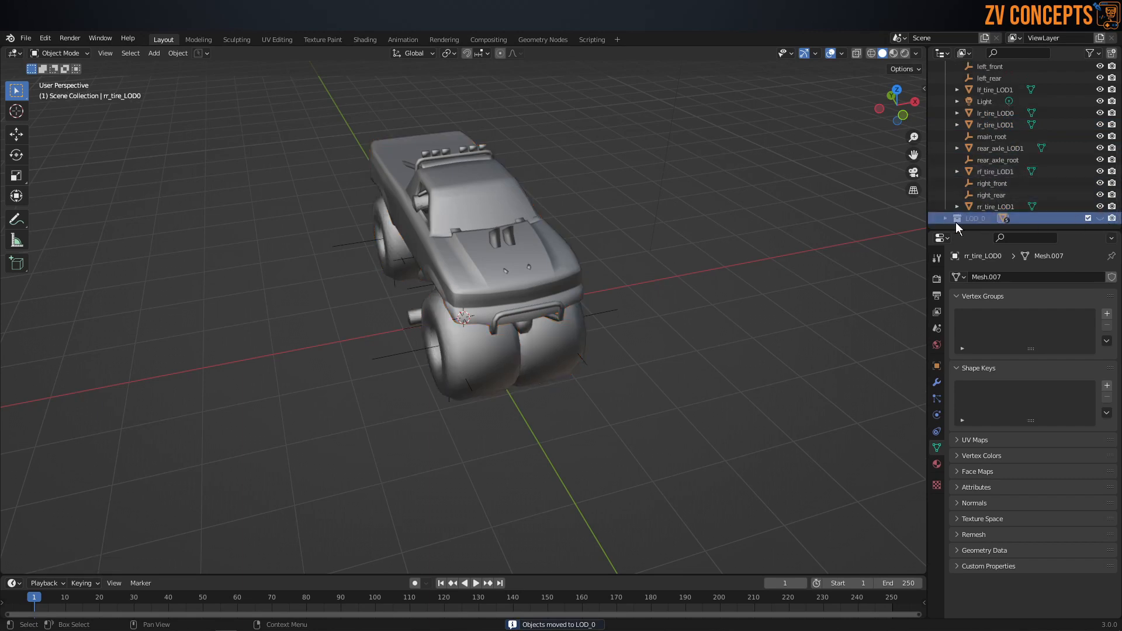
Step: Delete the objects driver_LOD0, front_axle_LOD0 and front_axle_LOD1 from Collection
{"action": "scroll", "coordinate": [980, 141], "scroll_direction": "up", "scroll_amount": 4}
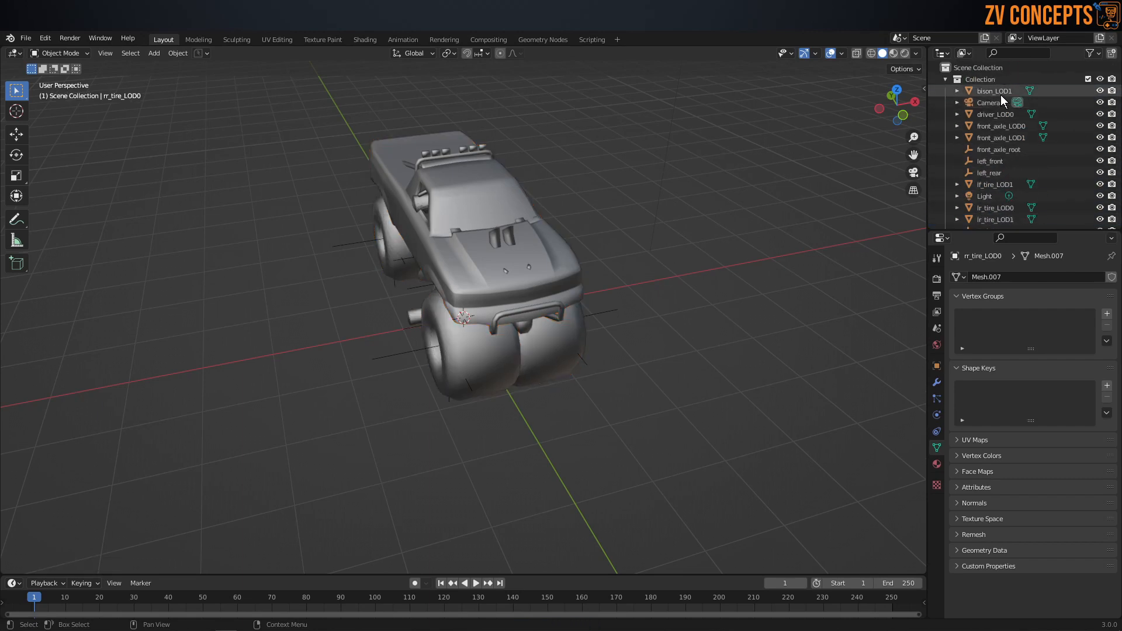
{"action": "left_click", "coordinate": [1001, 93]}
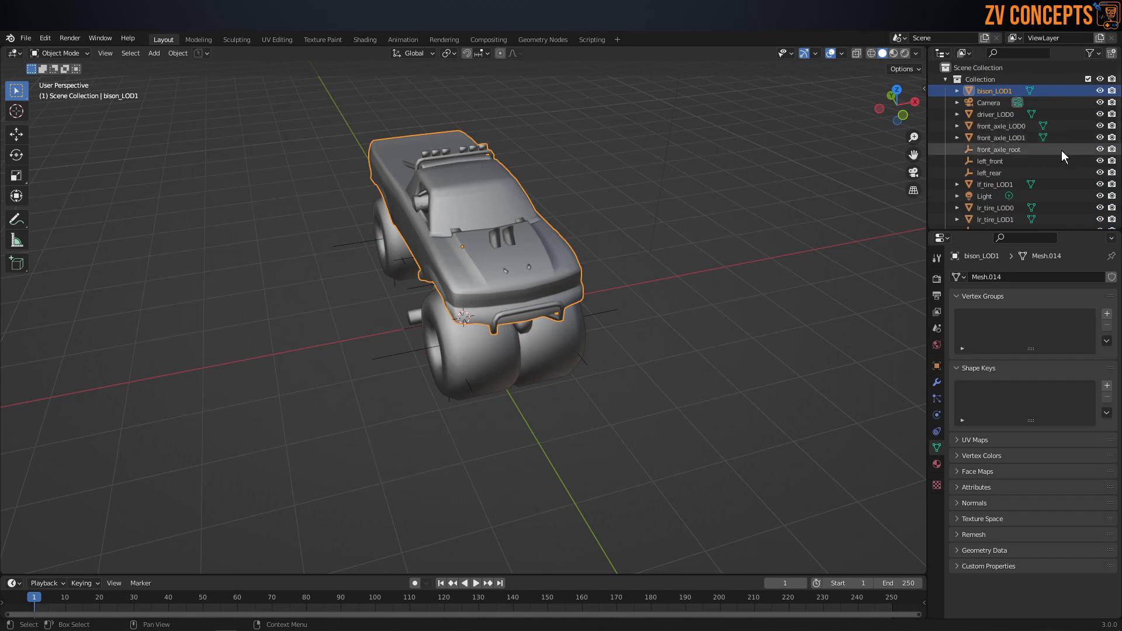
{"action": "left_click", "coordinate": [1004, 115]}
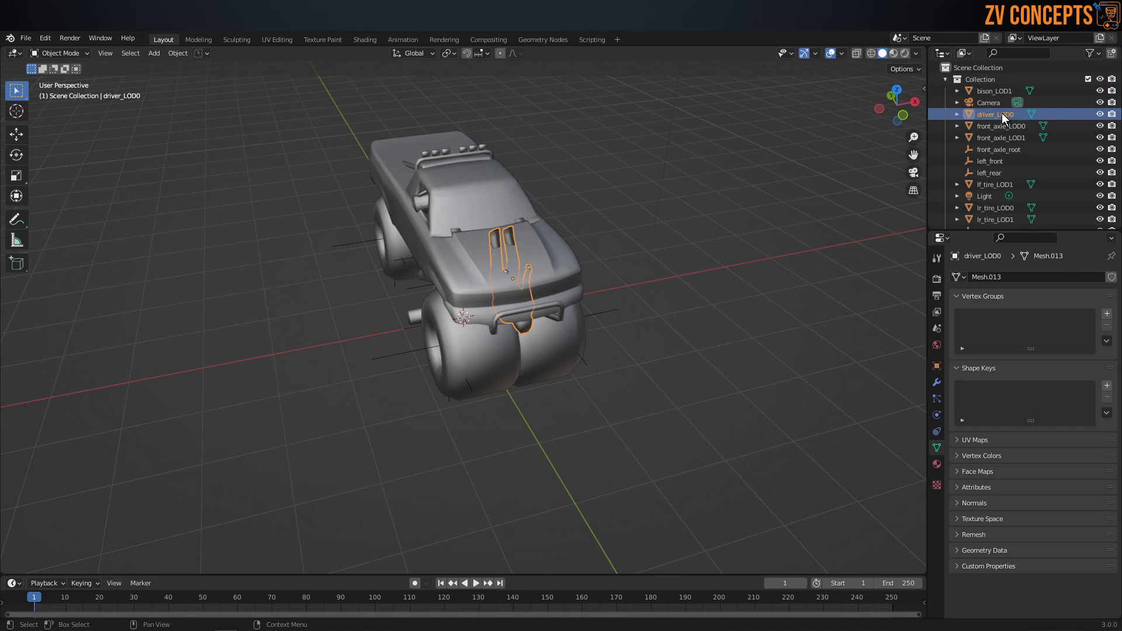
{"action": "key", "text": "x"}
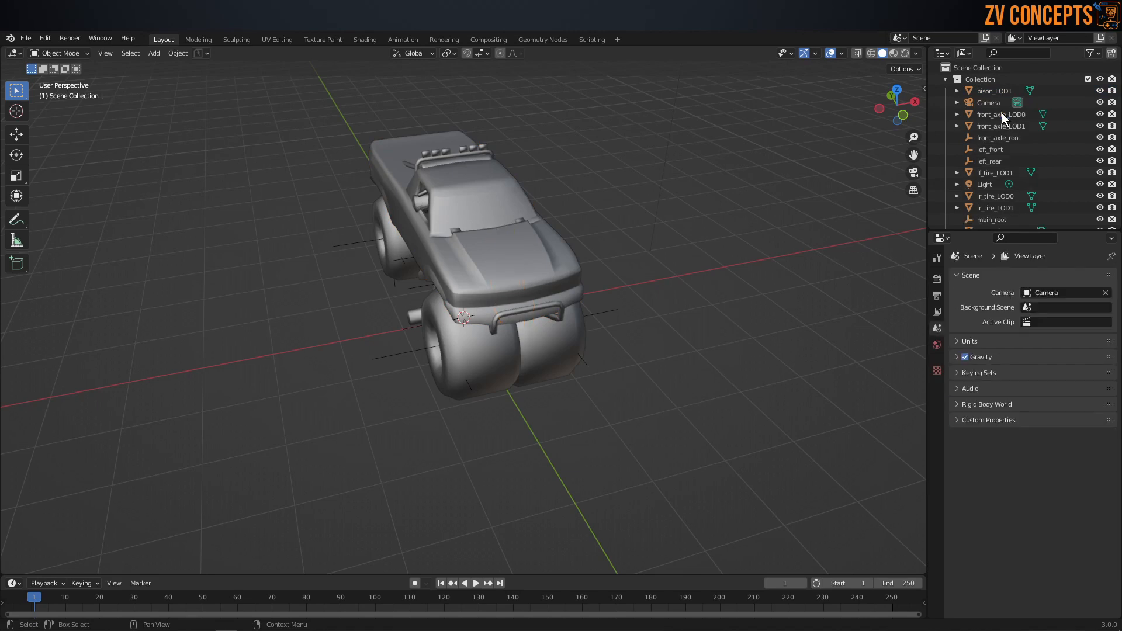
{"action": "left_click", "coordinate": [1002, 116]}
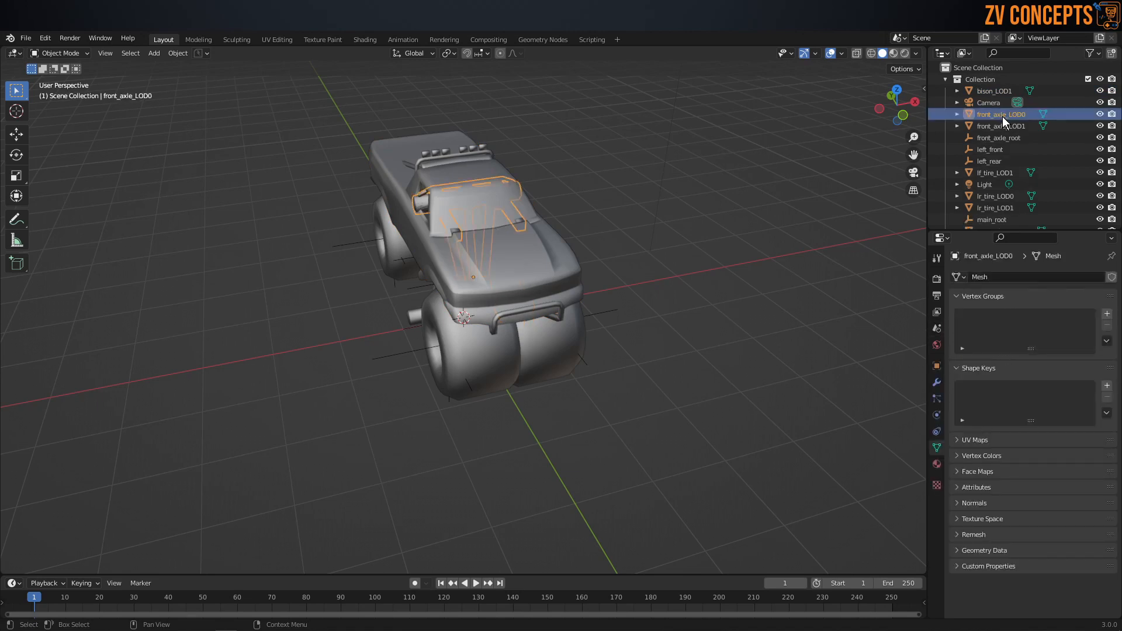
{"action": "key", "text": "x"}
{"action": "left_click", "coordinate": [1005, 116]}
{"action": "key", "text": "x"}
Step: Move bison_LOD1, lf_tire_LOD1, lr_tire_LOD1, rf_tire_LOD1 and rr_tire_LOD1 into a new collection named LOD_1
{"action": "left_click", "coordinate": [997, 91]}
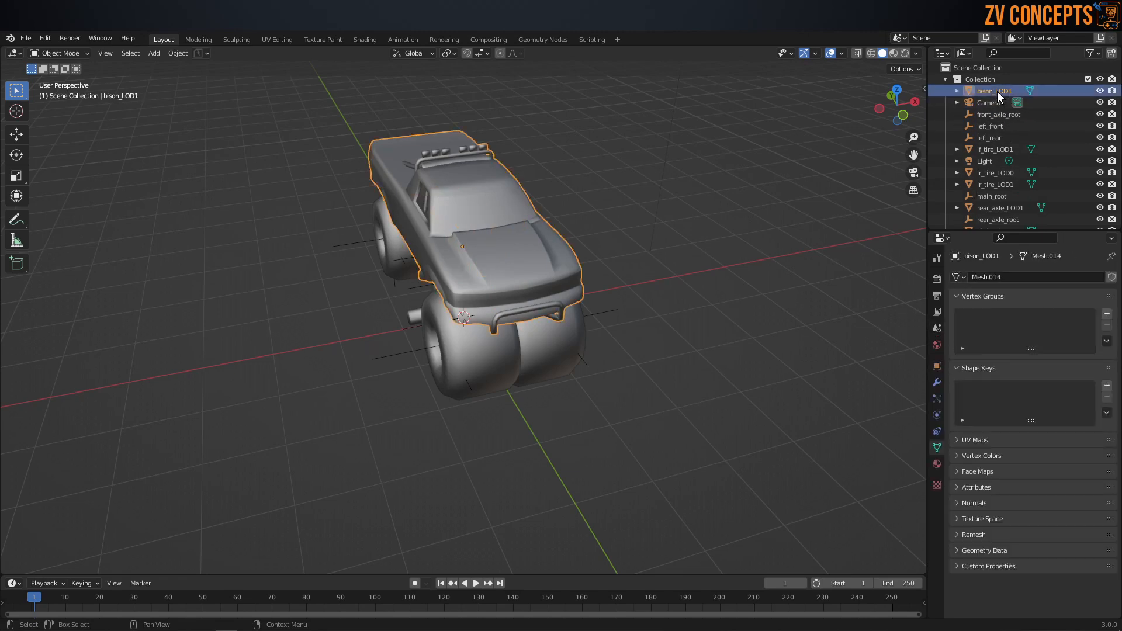
{"action": "left_click", "coordinate": [1013, 149], "text": "ctrl"}
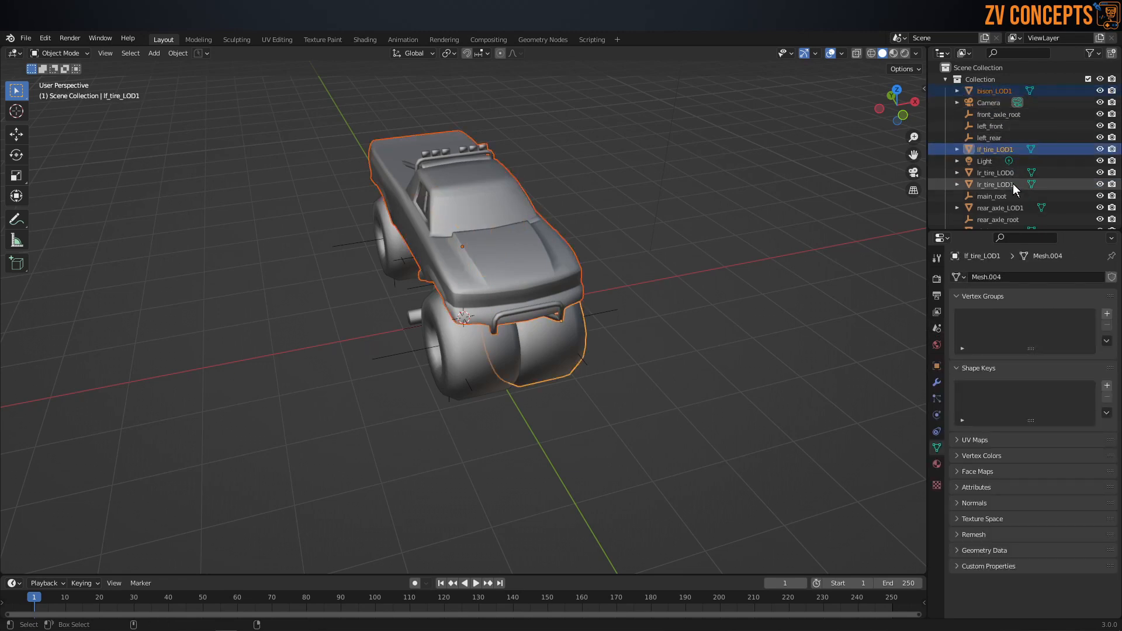
{"action": "left_click", "coordinate": [1013, 183], "text": "ctrl"}
{"action": "scroll", "coordinate": [1013, 184], "scroll_direction": "down", "scroll_amount": 2}
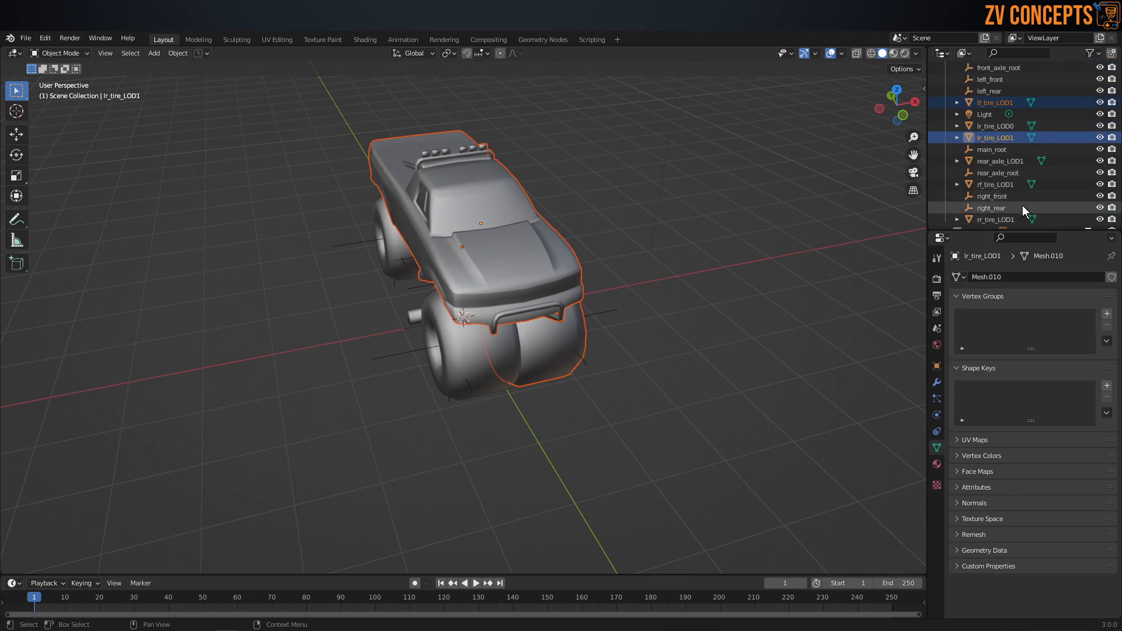
{"action": "left_click", "coordinate": [1023, 186], "text": "ctrl"}
{"action": "scroll", "coordinate": [1021, 202], "scroll_direction": "down", "scroll_amount": 1}
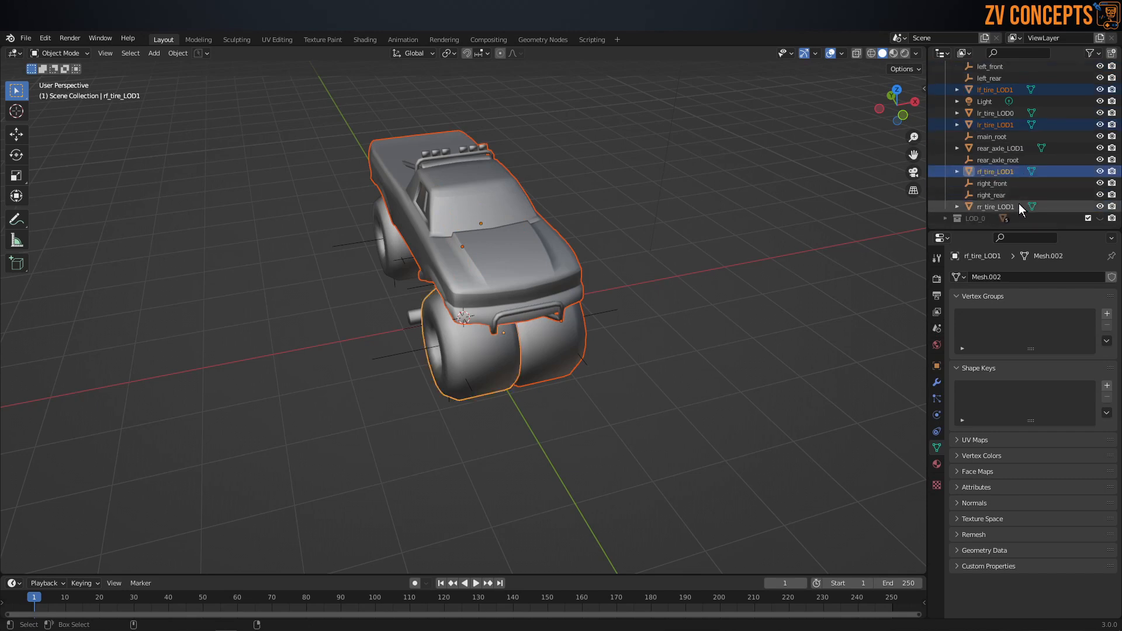
{"action": "left_click", "coordinate": [1018, 207], "text": "ctrl"}
{"action": "key", "text": "m"}
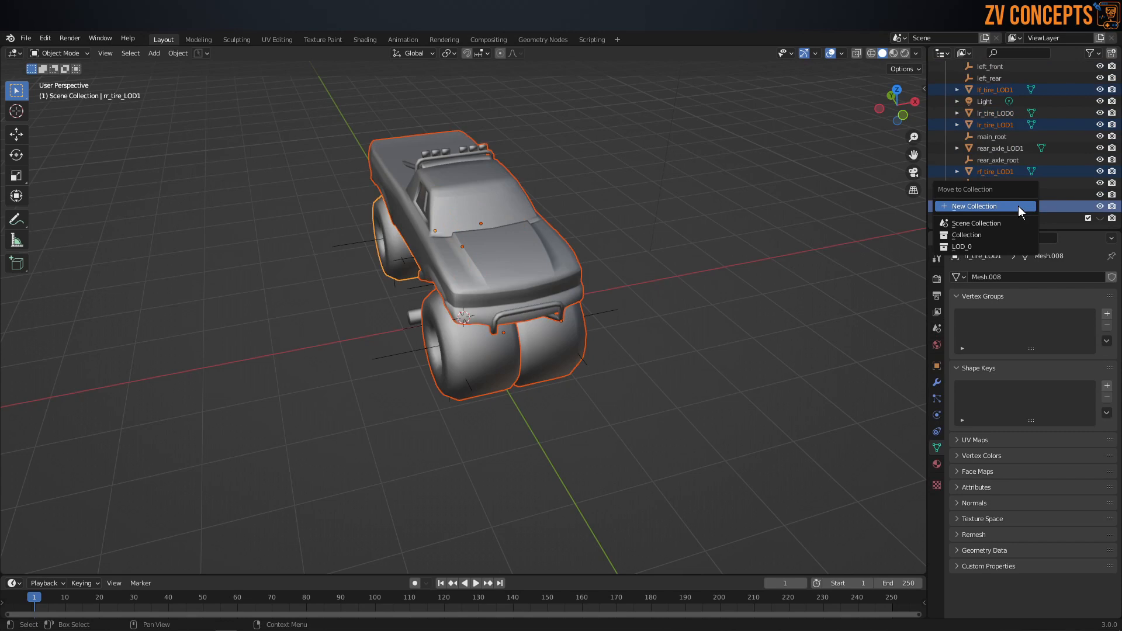
{"action": "left_click", "coordinate": [1018, 207]}
{"action": "type", "text": "L"}
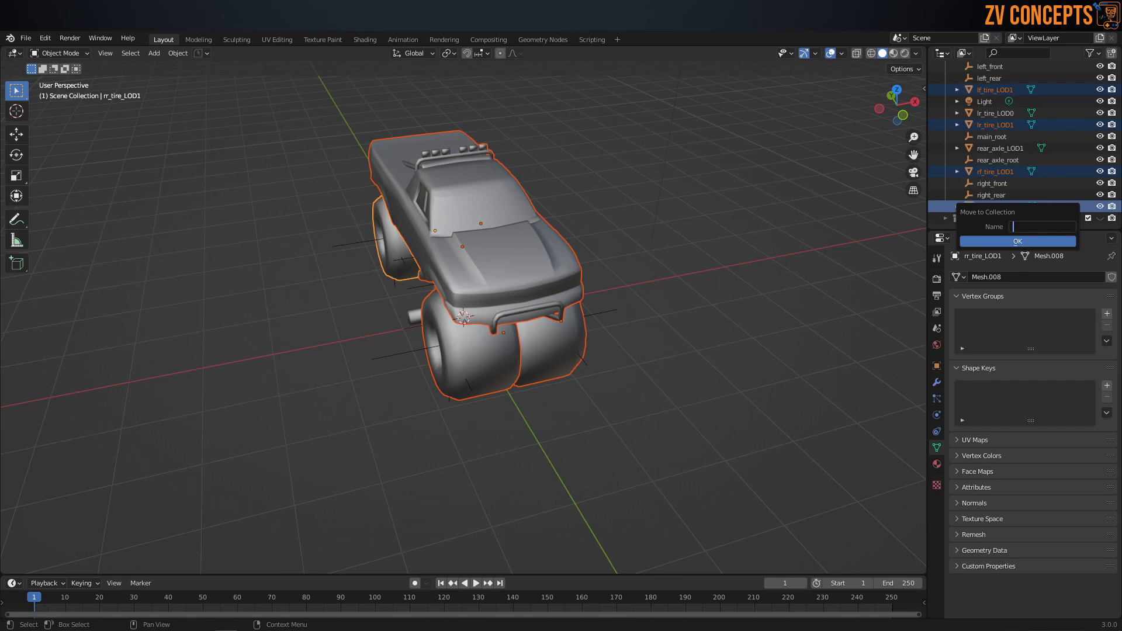
{"action": "type", "text": "OD_1"}
{"action": "left_click", "coordinate": [1026, 240]}
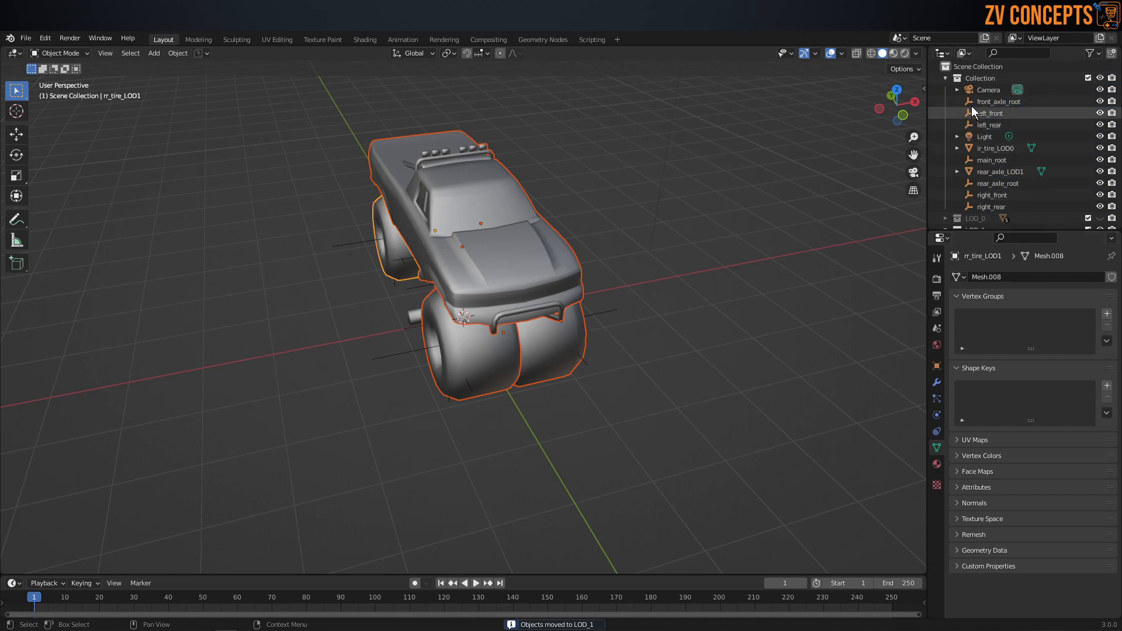
Step: Collapse the LOD_1 collection, enable the Move gizmo in the viewport and select the truck body bison_LOD1
{"action": "scroll", "coordinate": [962, 117], "scroll_direction": "down", "scroll_amount": 3}
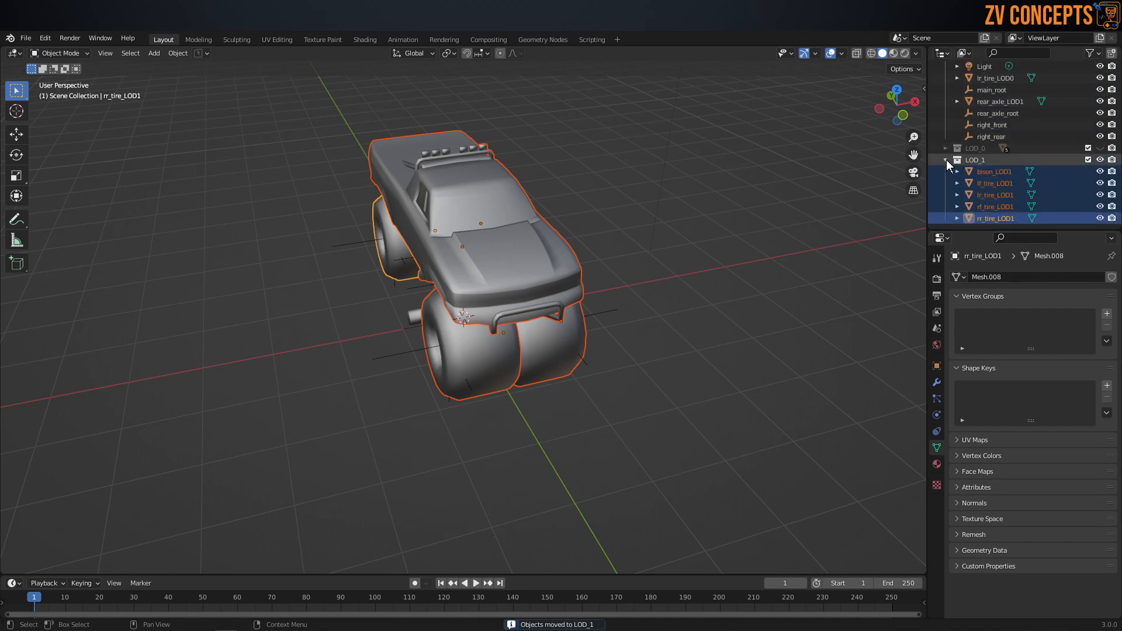
{"action": "left_click", "coordinate": [945, 160]}
{"action": "left_click", "coordinate": [972, 219]}
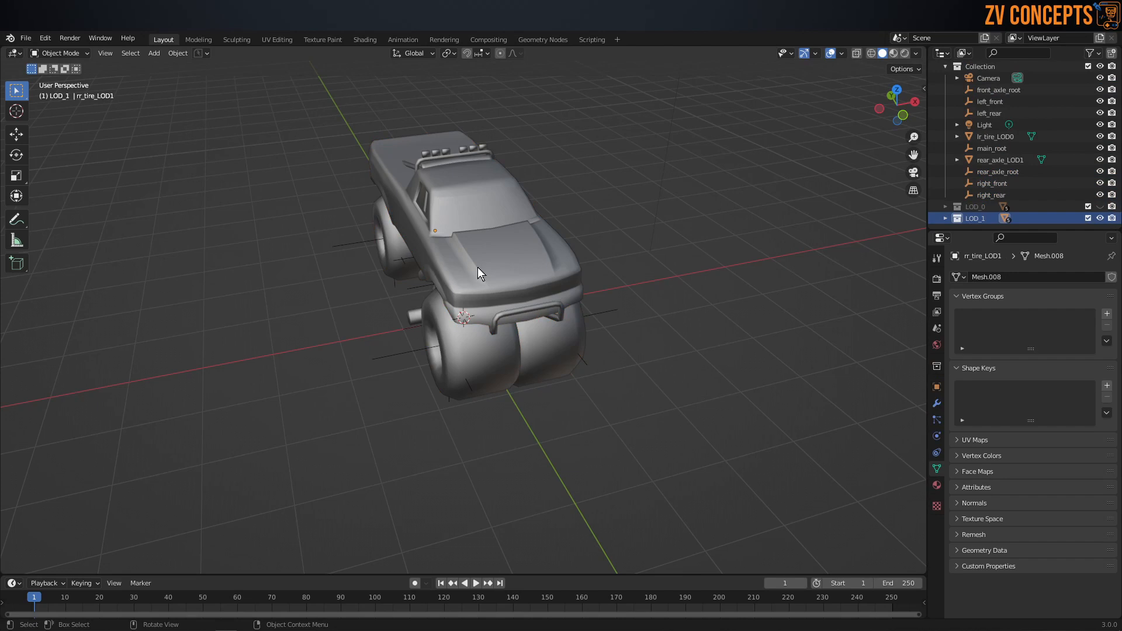
{"action": "left_click", "coordinate": [817, 53]}
{"action": "left_click", "coordinate": [514, 269]}
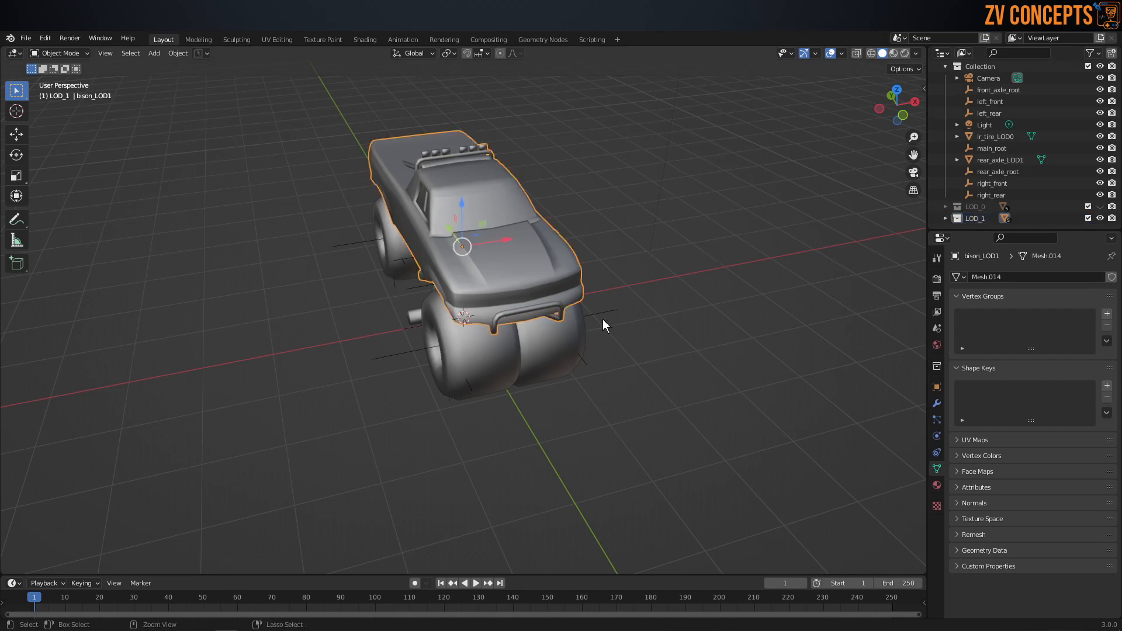
Step: Delete the rear_axle_LOD1 object hanging beneath the truck
{"action": "middle_click_drag", "start_coordinate": [464, 256], "coordinate": [345, 194]}
{"action": "left_click", "coordinate": [499, 339]}
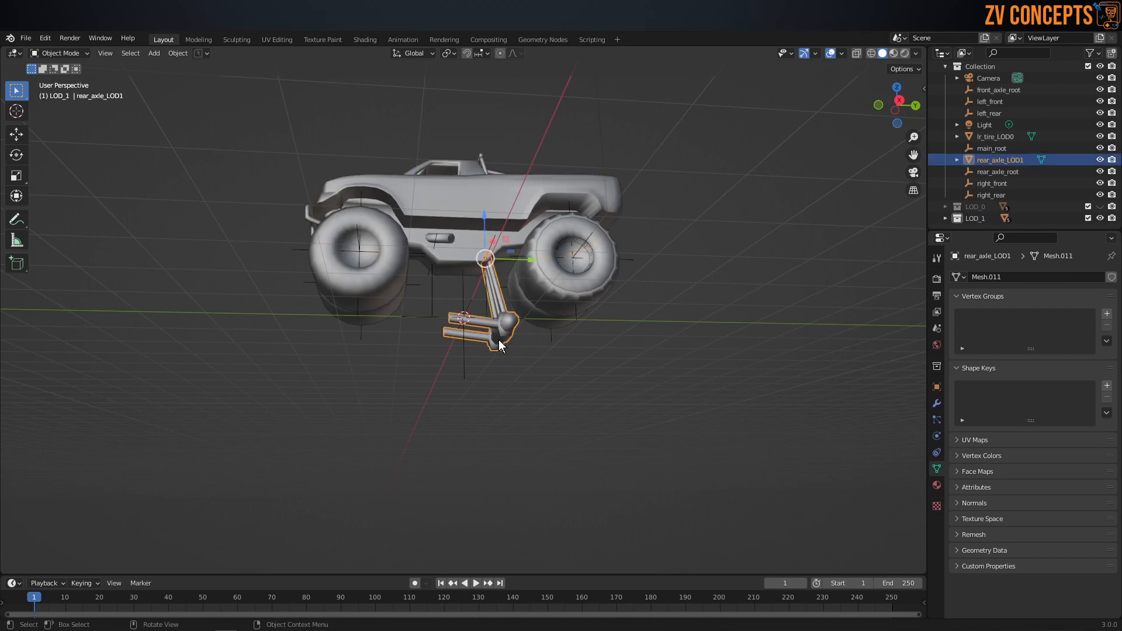
{"action": "key", "text": "Delete"}
Step: Move the front tires lf_tire_LOD1 and rf_tire_LOD1 outward along X so they sit beside the truck body
{"action": "middle_click_drag", "start_coordinate": [468, 250], "coordinate": [655, 290]}
{"action": "left_click", "coordinate": [465, 180]}
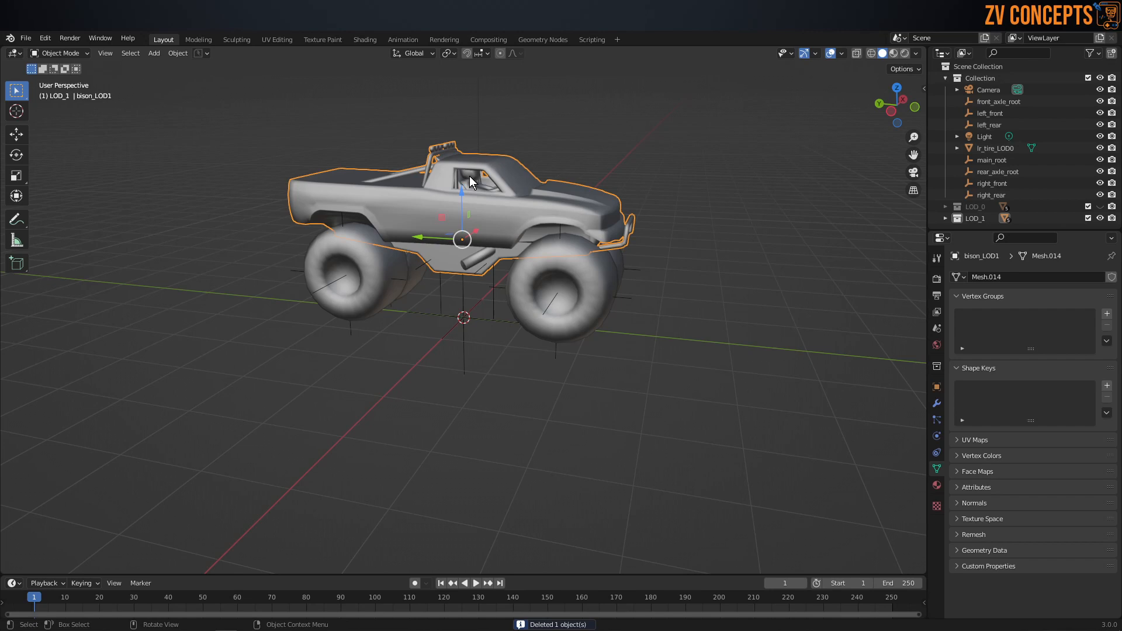
{"action": "left_click", "coordinate": [472, 178]}
{"action": "middle_click_drag", "start_coordinate": [490, 200], "coordinate": [558, 298]}
{"action": "scroll", "coordinate": [526, 287], "scroll_direction": "up", "scroll_amount": 3}
{"action": "left_click", "coordinate": [517, 263]}
{"action": "left_click_drag", "start_coordinate": [582, 246], "coordinate": [621, 247]}
{"action": "left_click", "coordinate": [446, 257]}
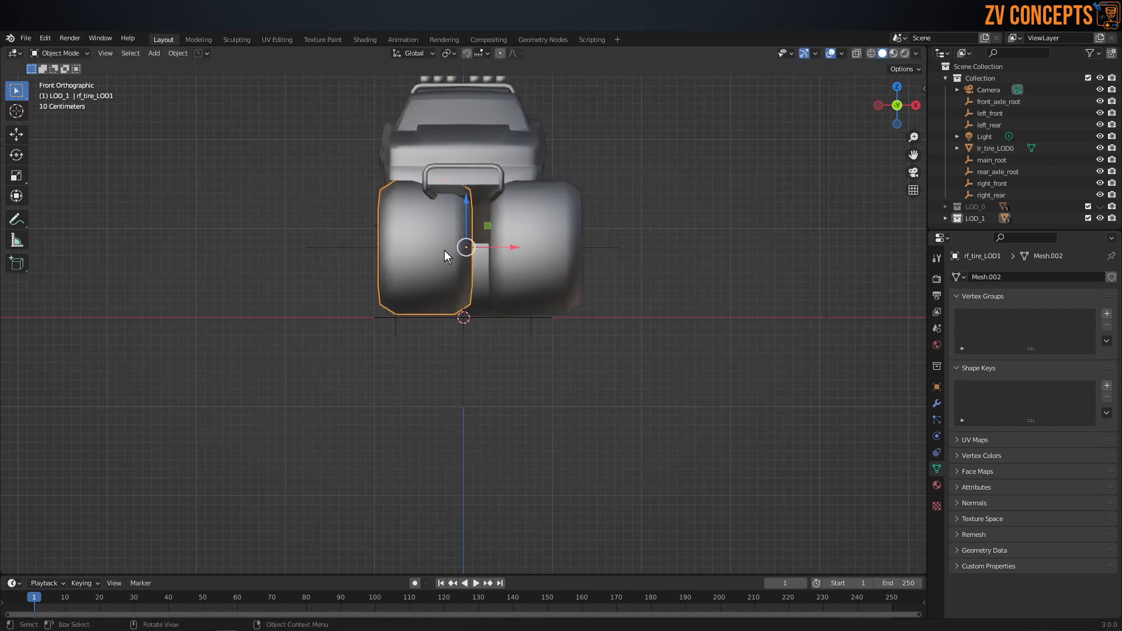
{"action": "left_click_drag", "start_coordinate": [497, 247], "coordinate": [467, 247]}
Step: Move the right rear tire rr_tire_LOD1 outward along X, away from the truck's centre
{"action": "middle_click_drag", "start_coordinate": [415, 250], "coordinate": [451, 297]}
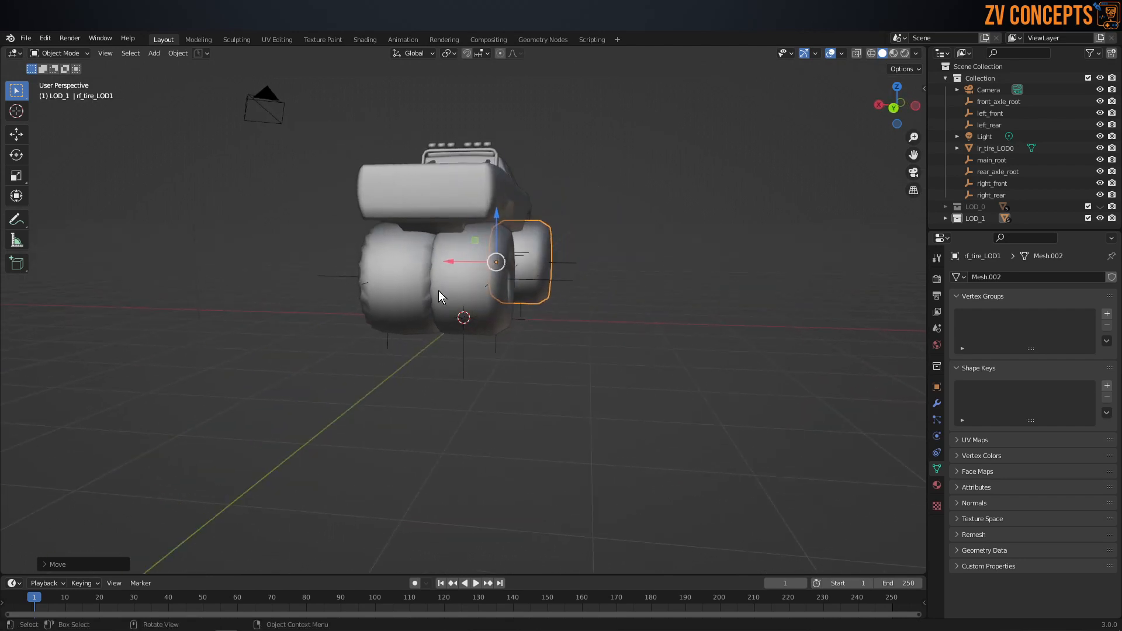
{"action": "left_click", "coordinate": [466, 283]}
{"action": "left_click_drag", "start_coordinate": [407, 275], "coordinate": [346, 265]}
Step: Move the leftover rear tire lr_tire_LOD0 from Collection into the LOD_0 collection
{"action": "left_click", "coordinate": [399, 285]}
{"action": "left_click", "coordinate": [358, 306]}
{"action": "left_click", "coordinate": [385, 294]}
{"action": "left_click_drag", "start_coordinate": [988, 148], "coordinate": [973, 211]}
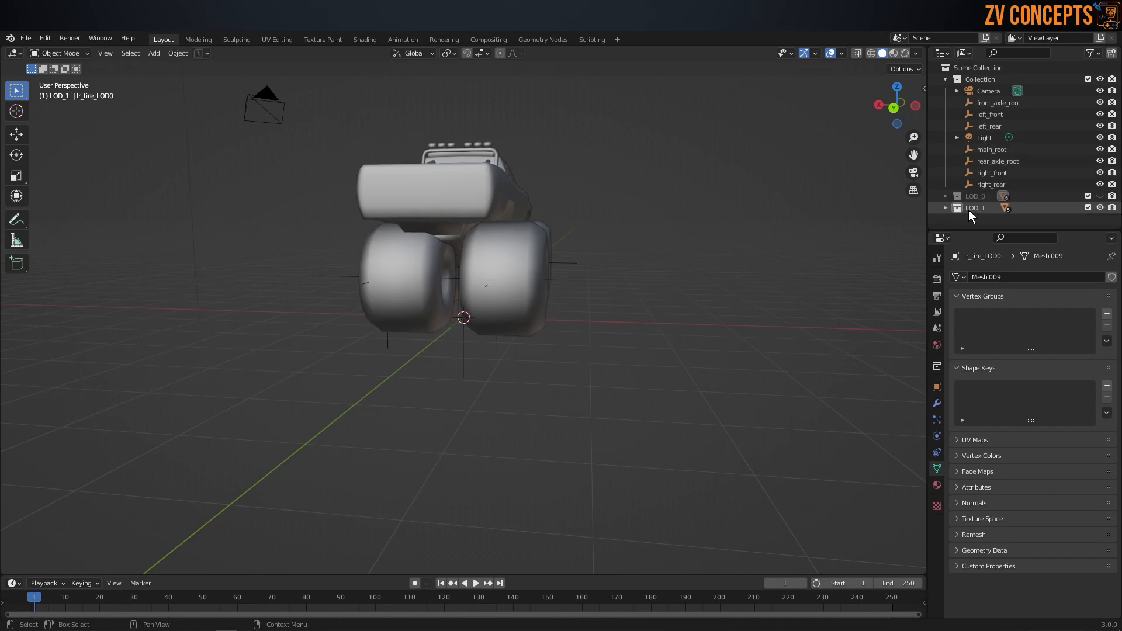
Step: Move the left rear tire lr_tire_LOD1 outward along X to match the opposite tire, and check the tire spacing
{"action": "left_click", "coordinate": [376, 271]}
{"action": "key", "text": "ctrl+KP_1"}
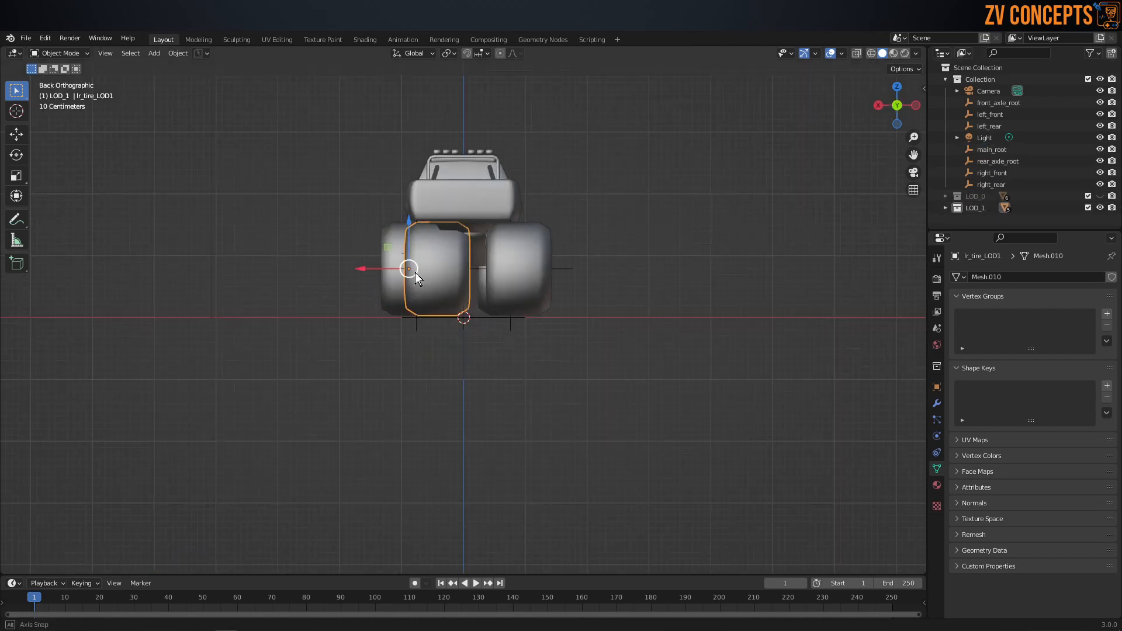
{"action": "left_click_drag", "start_coordinate": [367, 267], "coordinate": [341, 263]}
{"action": "middle_click_drag", "start_coordinate": [542, 383], "coordinate": [719, 215]}
{"action": "scroll", "coordinate": [413, 209], "scroll_direction": "up", "scroll_amount": 8}
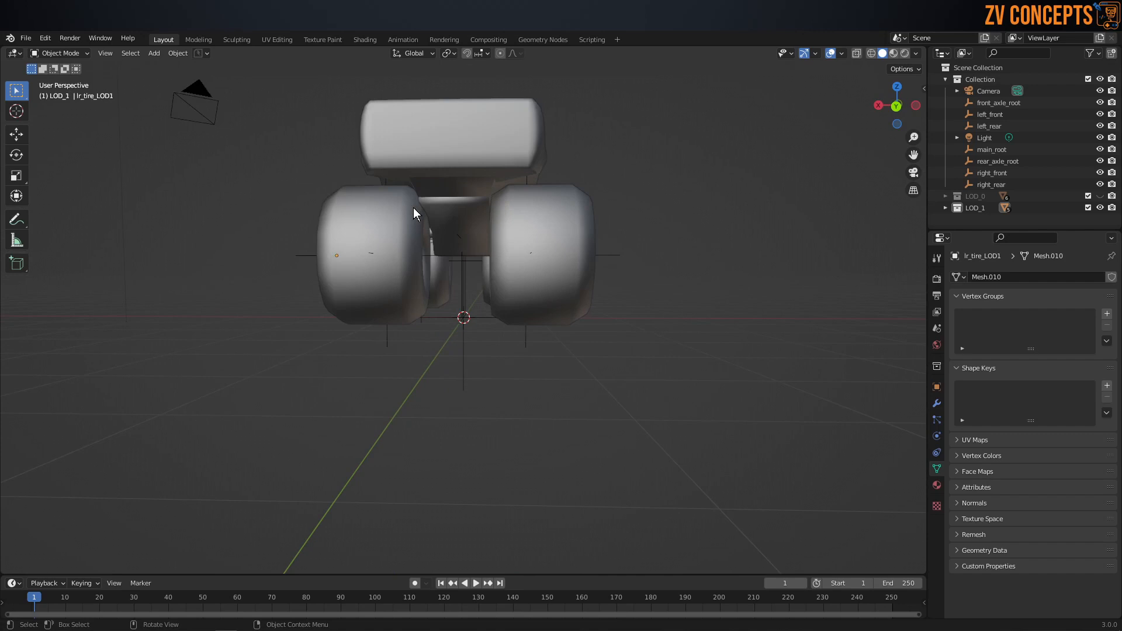
{"action": "scroll", "coordinate": [412, 208], "scroll_direction": "down", "scroll_amount": 5}
{"action": "middle_click_drag", "start_coordinate": [412, 208], "coordinate": [610, 311]}
{"action": "middle_click_drag", "start_coordinate": [497, 269], "coordinate": [623, 204]}
{"action": "left_click_drag", "start_coordinate": [647, 93], "coordinate": [315, 459]}
{"action": "left_click", "coordinate": [814, 380]}
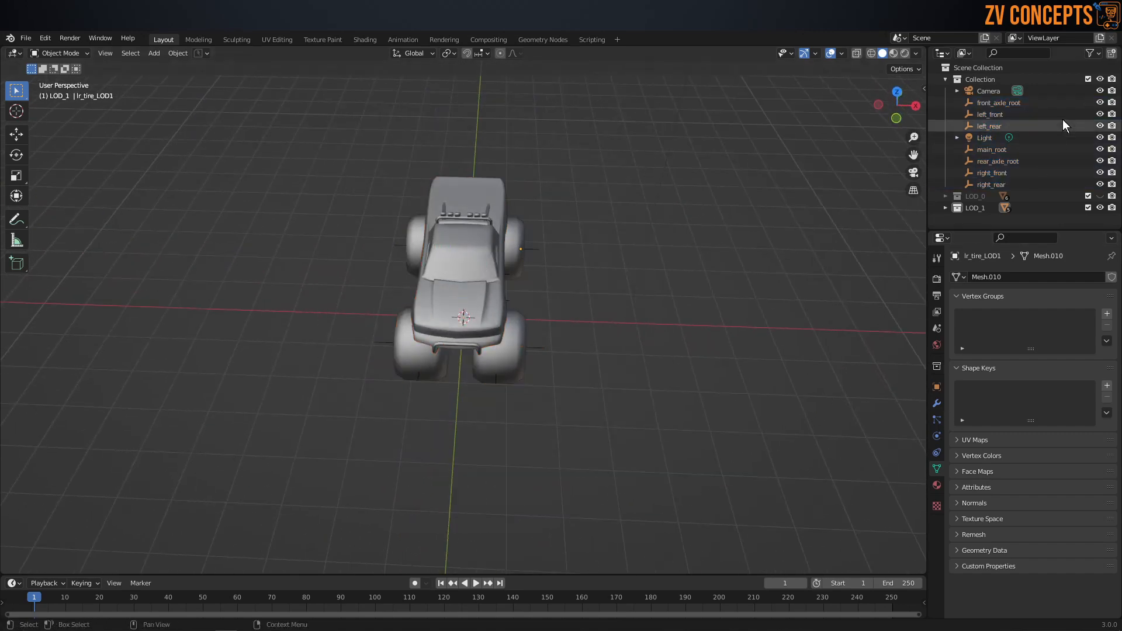
Step: Delete the empties front_axle_root, left_front, left_rear, main_root, rear_axle_root, right_front and right_rear from Collection
{"action": "left_click", "coordinate": [1020, 101]}
{"action": "left_click", "coordinate": [1006, 125], "text": "shift"}
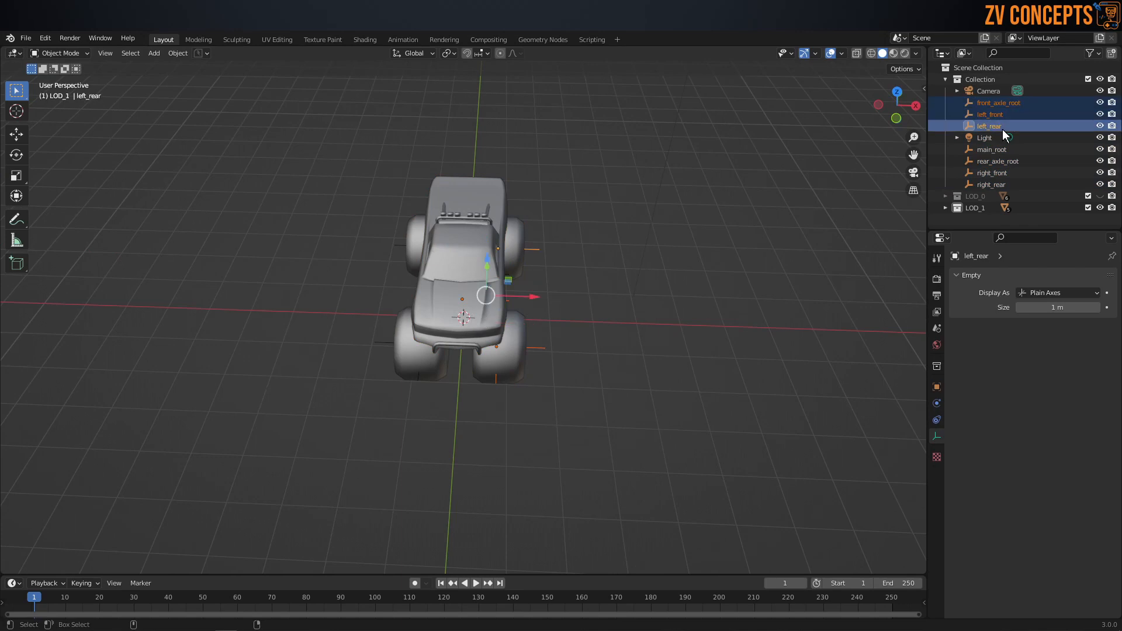
{"action": "left_click", "coordinate": [988, 185], "text": "shift"}
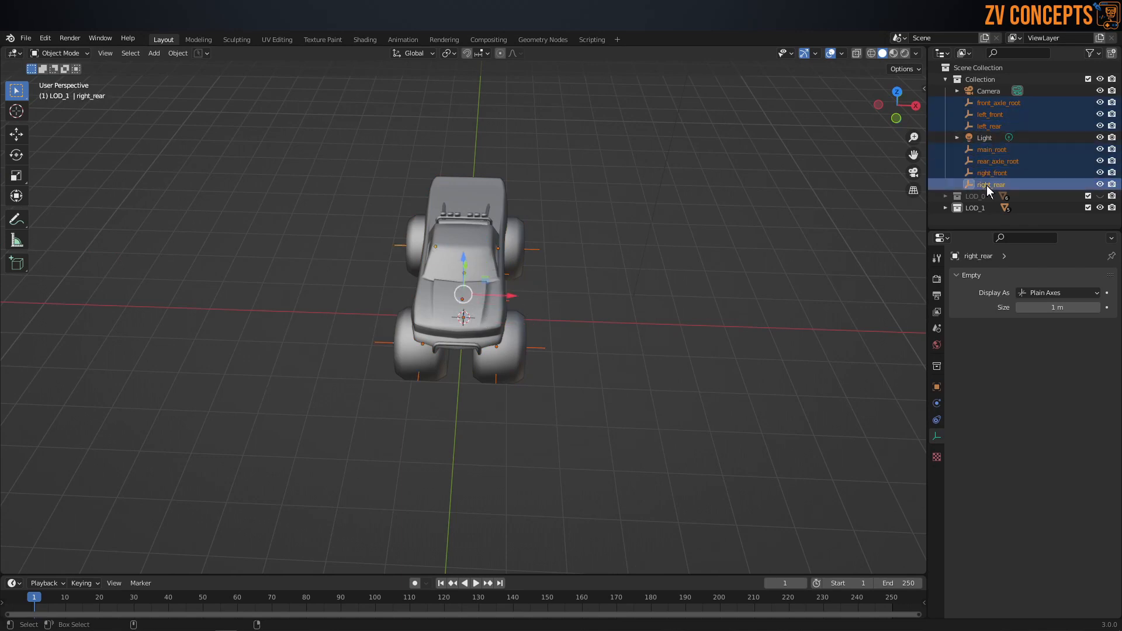
{"action": "key", "text": "x"}
Step: Join the four LOD1 tires with the truck body bison_LOD1 into a single object
{"action": "left_click_drag", "start_coordinate": [522, 137], "coordinate": [351, 401]}
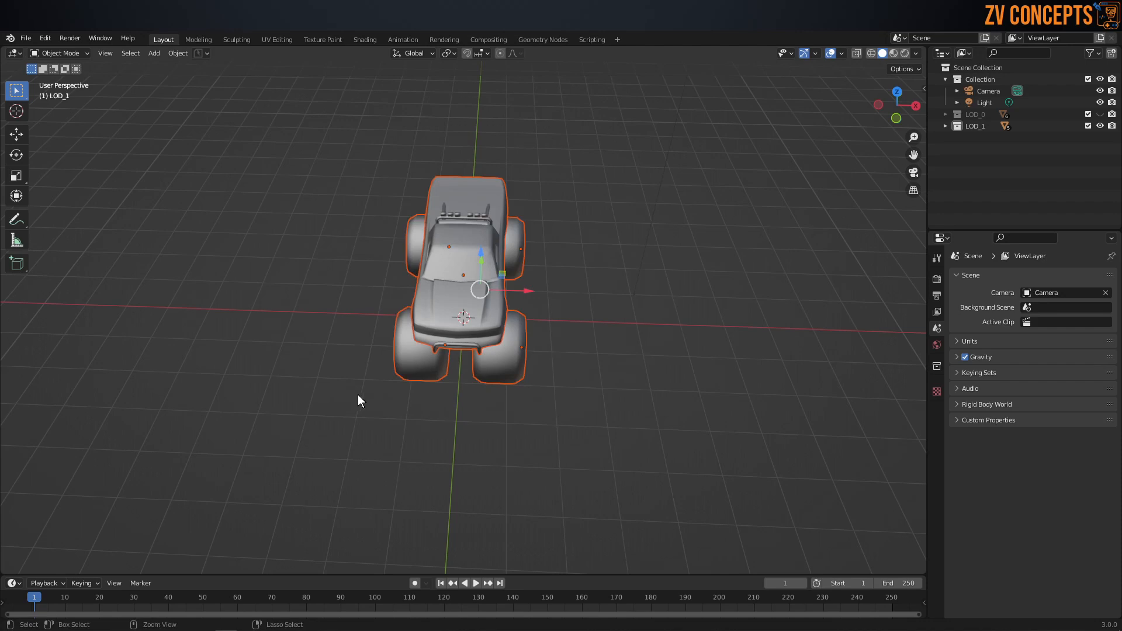
{"action": "left_click", "coordinate": [598, 234]}
{"action": "left_click", "coordinate": [493, 281]}
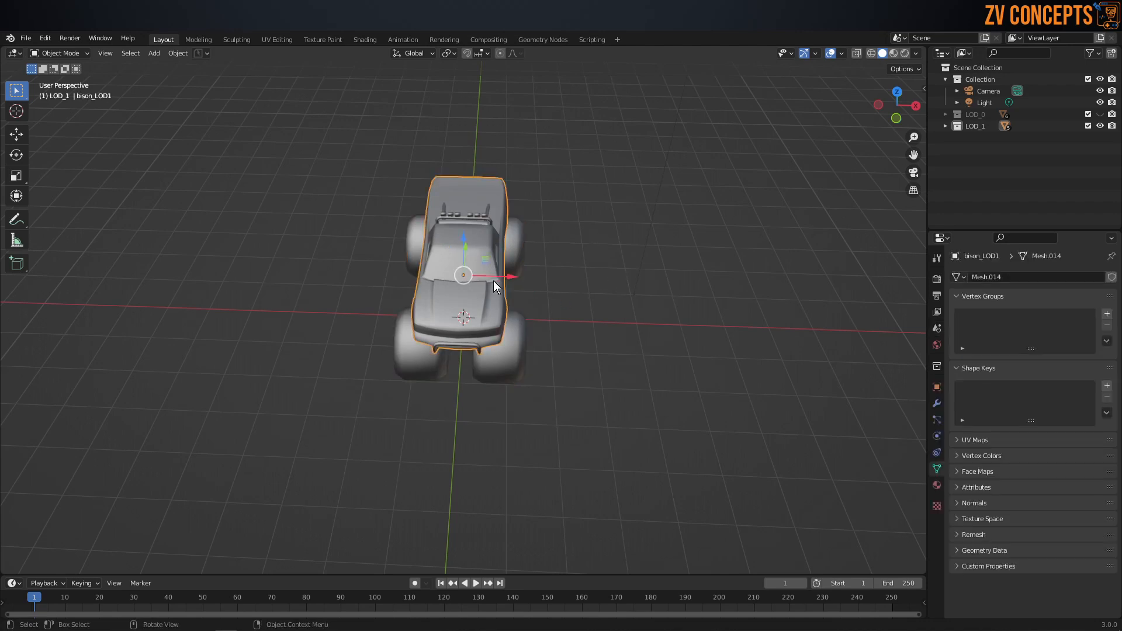
{"action": "left_click_drag", "start_coordinate": [582, 96], "coordinate": [331, 431]}
{"action": "key", "text": "ctrl+j"}
Step: Move the joined truck bison_LOD1 along negative X, away from the origin
{"action": "left_click", "coordinate": [579, 294]}
{"action": "left_click", "coordinate": [489, 293]}
{"action": "left_click_drag", "start_coordinate": [516, 277], "coordinate": [397, 274]}
{"action": "left_click", "coordinate": [620, 353]}
{"action": "middle_click_drag", "start_coordinate": [619, 352], "coordinate": [532, 299]}
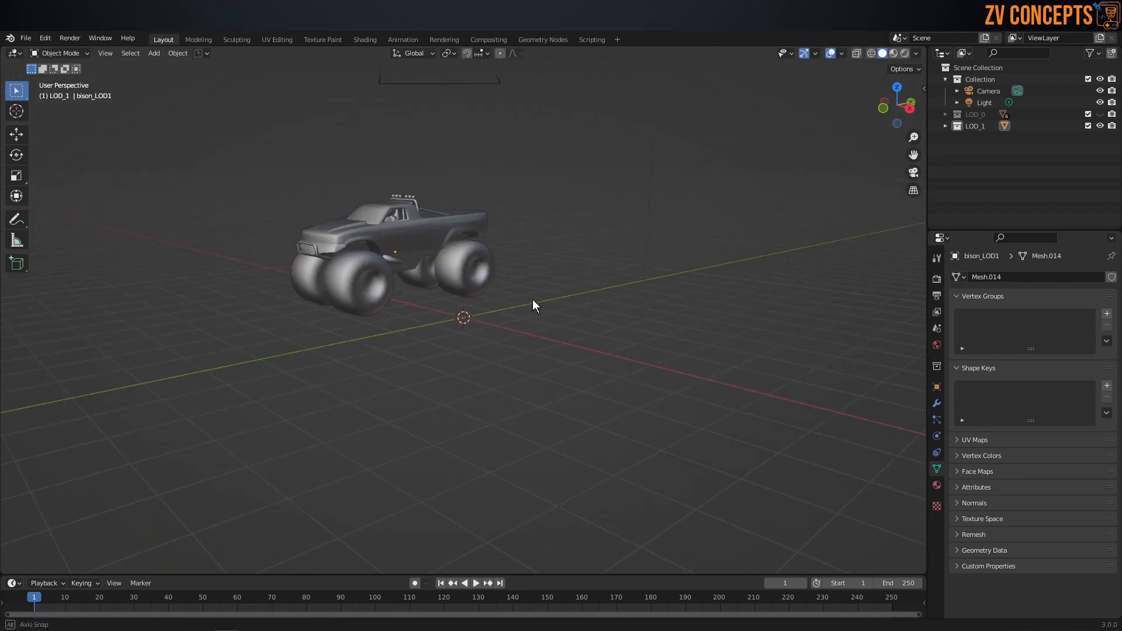
Step: Expand and unhide the LOD_0 collection, and delete its rear_axle_LOD0 object
{"action": "left_click", "coordinate": [945, 114]}
{"action": "left_click", "coordinate": [971, 114]}
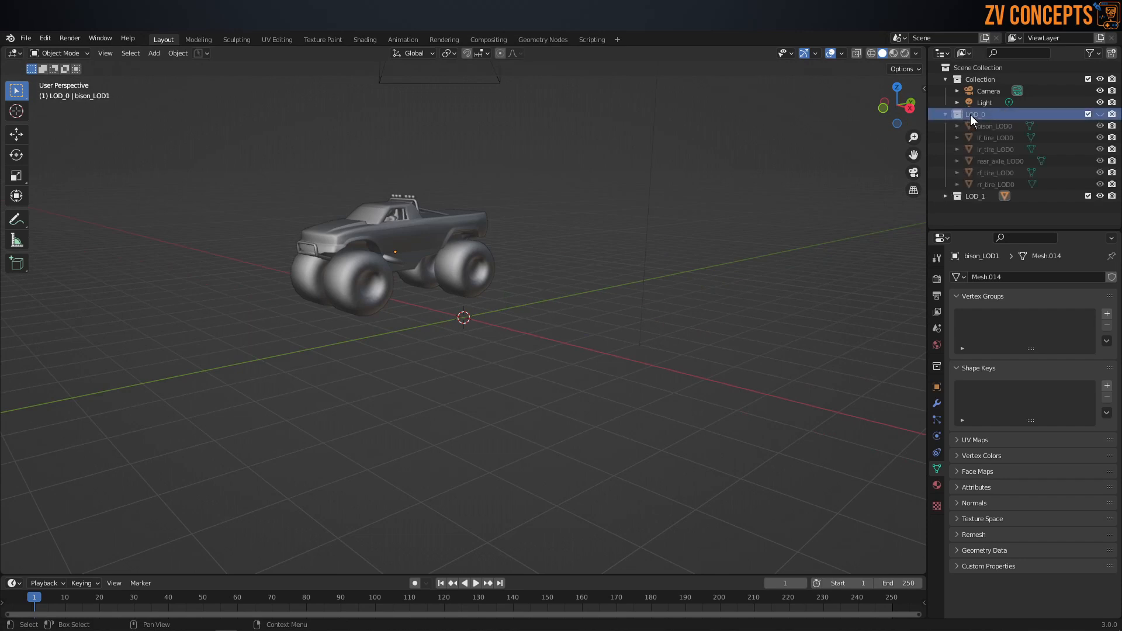
{"action": "key", "text": "alt+h"}
{"action": "middle_click_drag", "start_coordinate": [436, 280], "coordinate": [462, 281]}
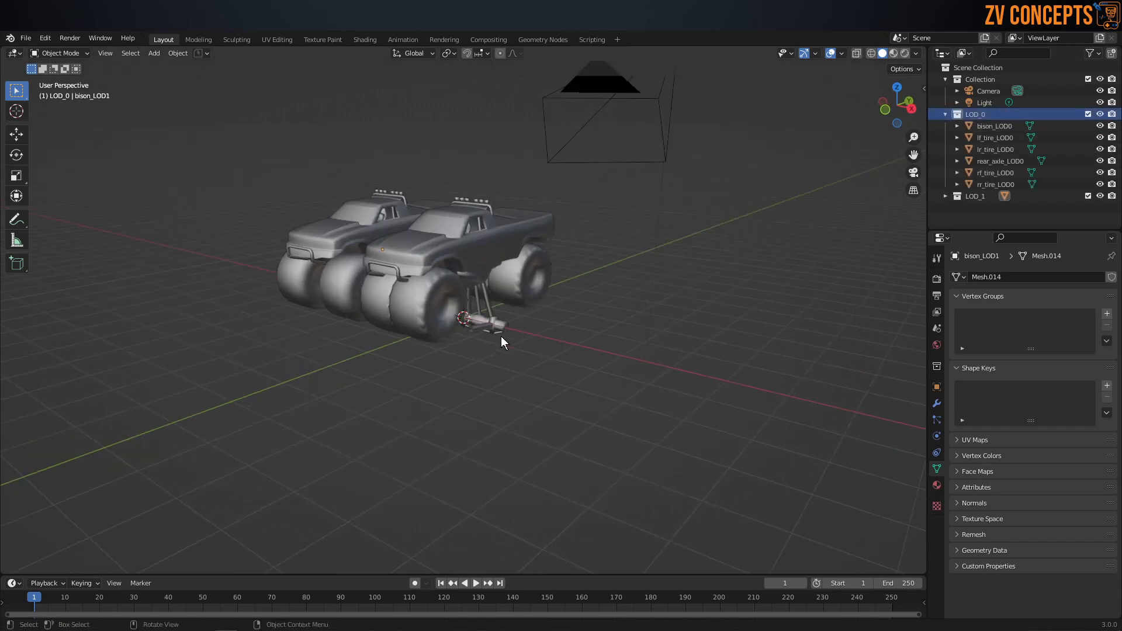
{"action": "left_click", "coordinate": [501, 323]}
{"action": "key", "text": "Delete"}
{"action": "middle_click_drag", "start_coordinate": [495, 324], "coordinate": [521, 295]}
{"action": "left_click", "coordinate": [998, 115]}
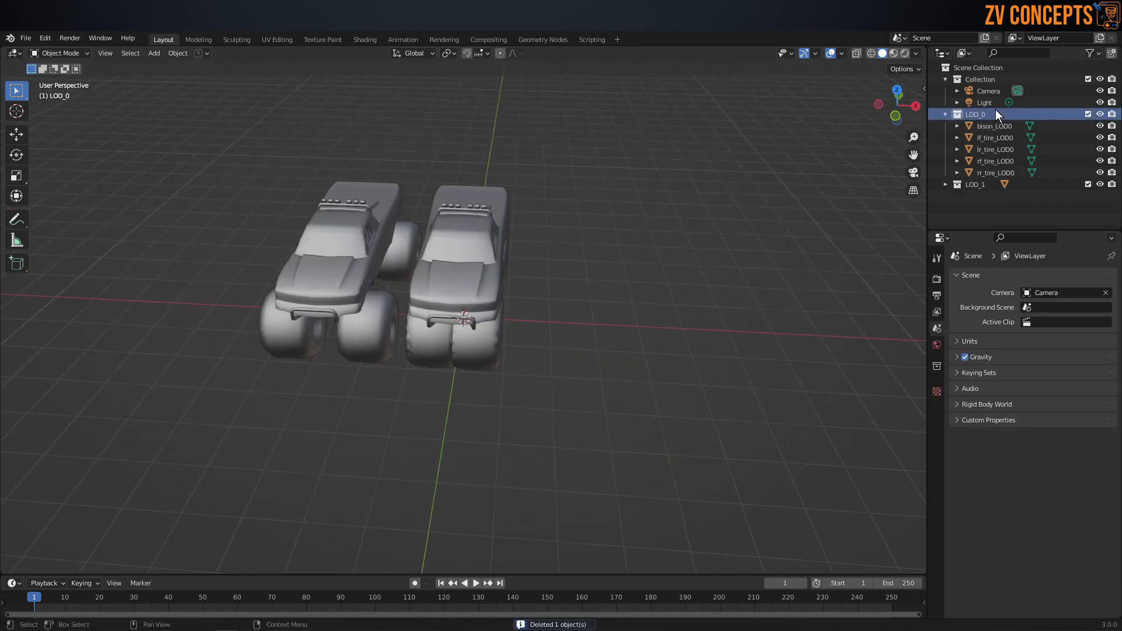
{"action": "key", "text": "Delete"}
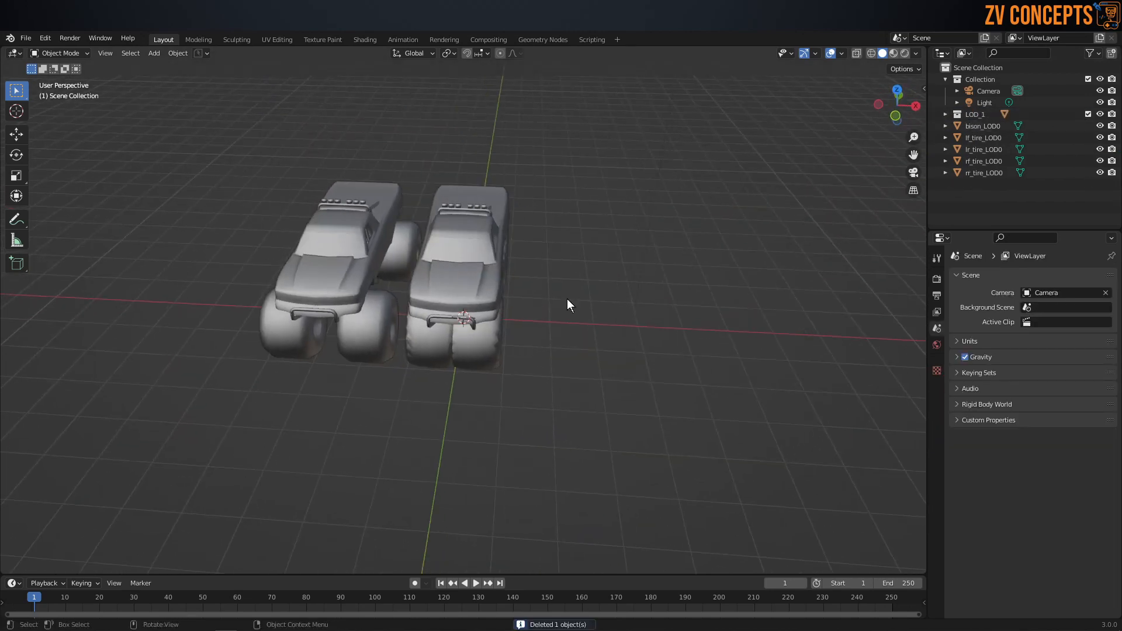
{"action": "middle_click_drag", "start_coordinate": [528, 299], "coordinate": [440, 244]}
{"action": "key", "text": "ctrl+z"}
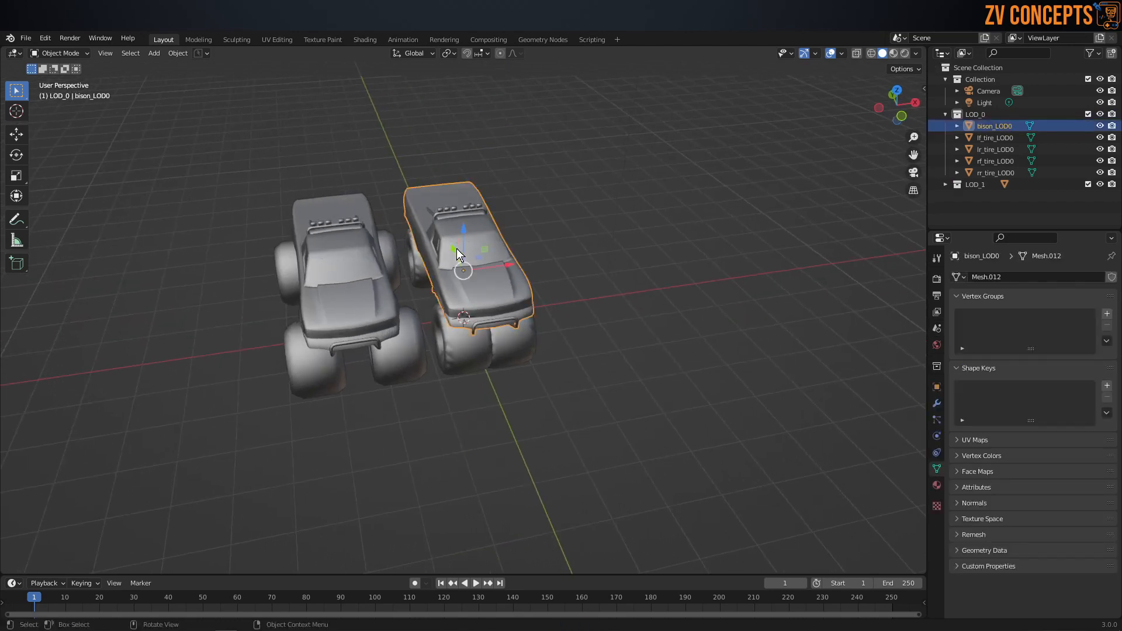
Step: Delete bison_LOD0 and its four LOD0 tires together with the emptied LOD_0 collection
{"action": "left_click", "coordinate": [991, 171], "text": "shift"}
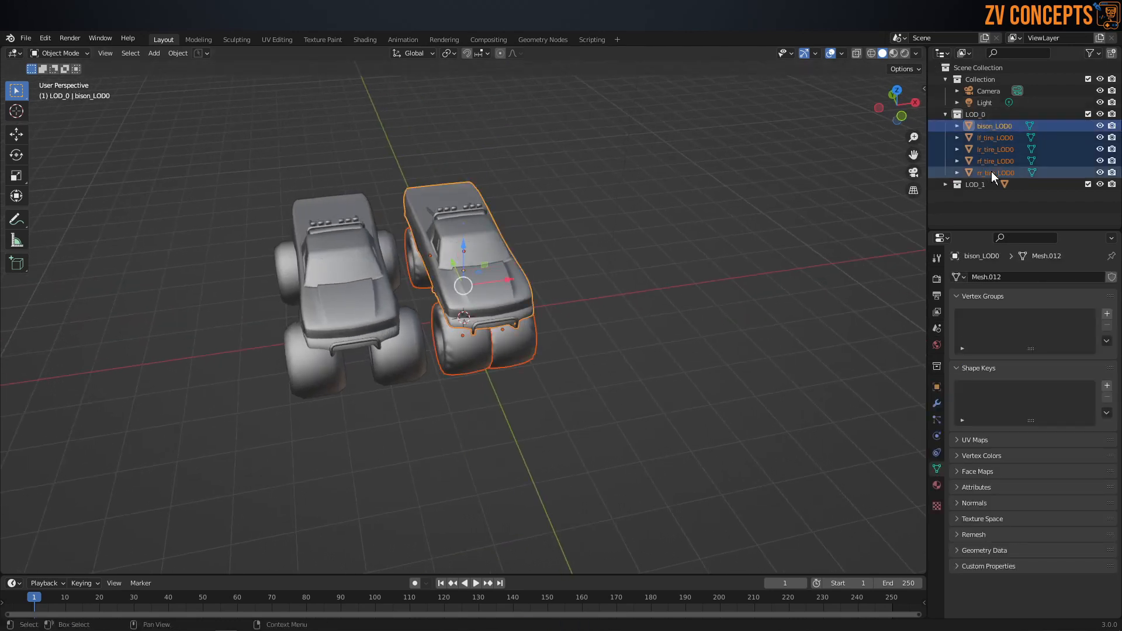
{"action": "key", "text": "Delete"}
{"action": "left_click", "coordinate": [974, 114]}
{"action": "key", "text": "Delete"}
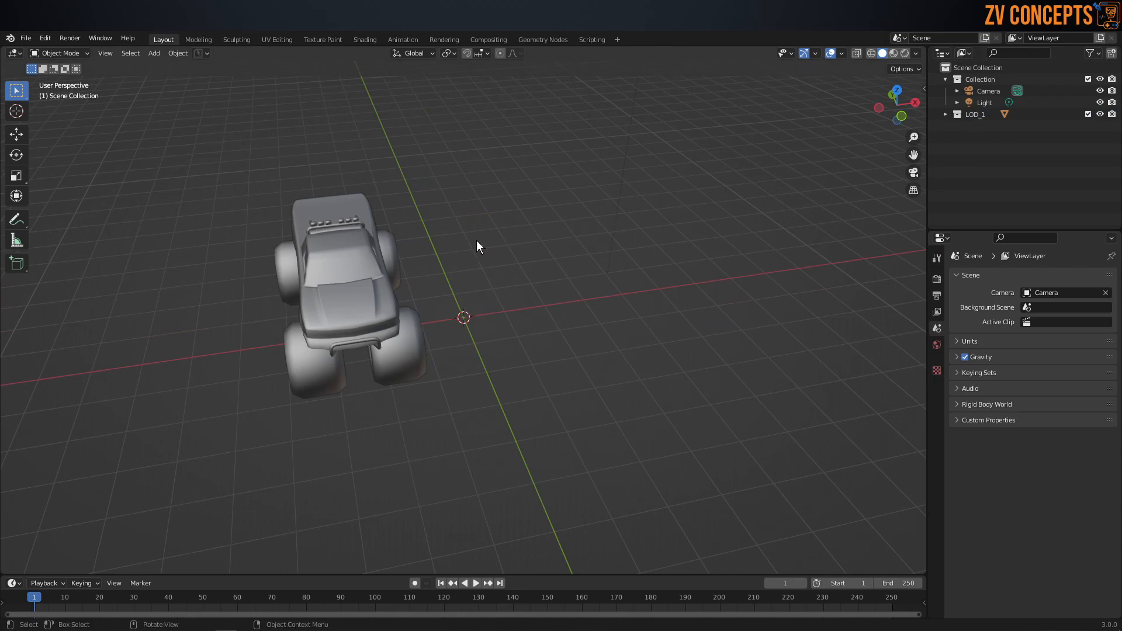
Step: Move the joined truck bison_LOD1 back along X so it is roughly centred over the origin
{"action": "middle_click_drag", "start_coordinate": [476, 240], "coordinate": [453, 233]}
{"action": "scroll", "coordinate": [342, 257], "scroll_direction": "up", "scroll_amount": 2}
{"action": "left_click", "coordinate": [318, 247]}
{"action": "scroll", "coordinate": [313, 245], "scroll_direction": "down", "scroll_amount": 3}
{"action": "left_click_drag", "start_coordinate": [409, 279], "coordinate": [501, 288]}
{"action": "left_click", "coordinate": [517, 287]}
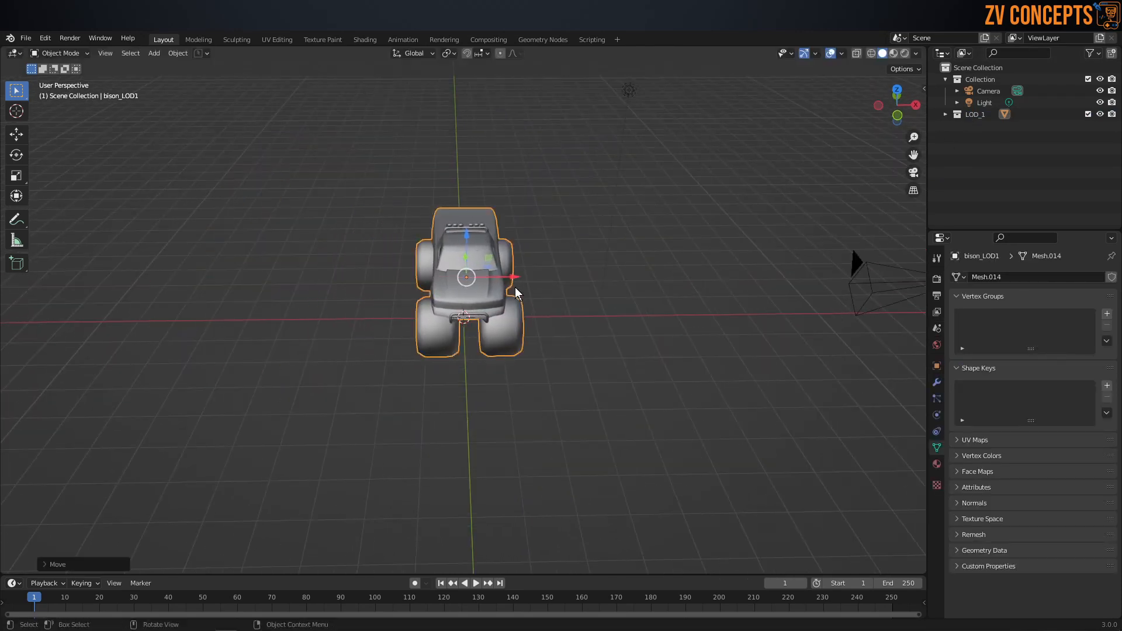
Step: Enlarge the timeline area below the viewport and change it to the Shader Editor
{"action": "key", "text": "alt+Tab"}
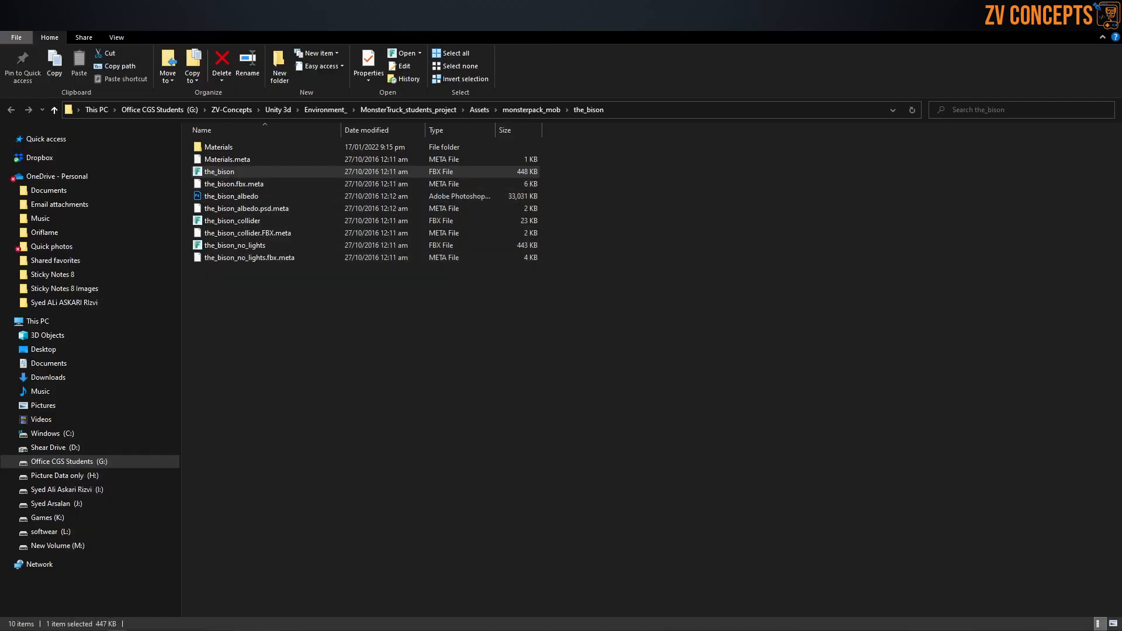
{"action": "key", "text": "alt+Tab"}
{"action": "left_click_drag", "start_coordinate": [353, 576], "coordinate": [351, 429]}
{"action": "left_click", "coordinate": [14, 436]}
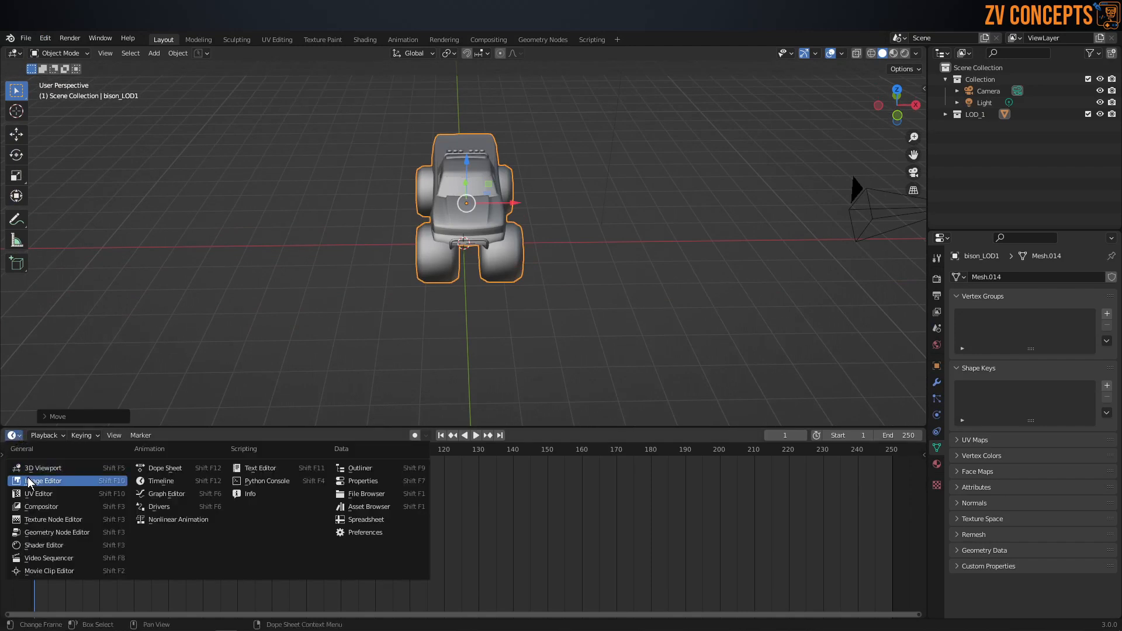
{"action": "left_click", "coordinate": [70, 545]}
Step: Add the the_bison_albedo texture from the the_bison folder to the bison material as an Image Texture node
{"action": "middle_click_drag", "start_coordinate": [448, 540], "coordinate": [519, 469]}
{"action": "scroll", "coordinate": [406, 537], "scroll_direction": "up", "scroll_amount": 1}
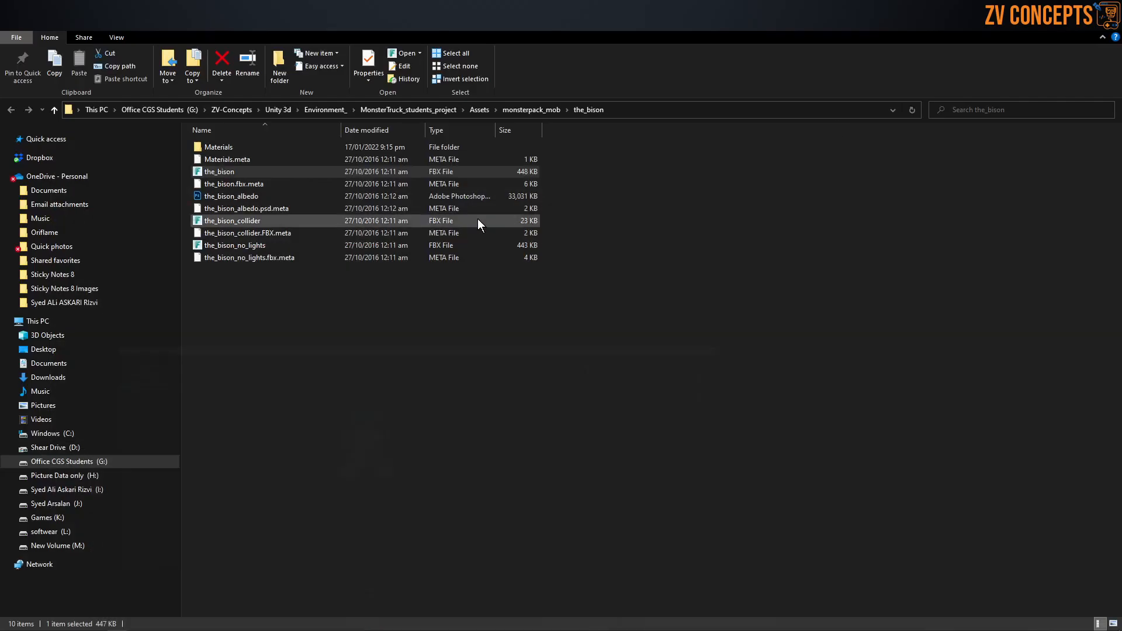
{"action": "left_click_drag", "start_coordinate": [211, 200], "coordinate": [346, 513]}
{"action": "scroll", "coordinate": [399, 528], "scroll_direction": "up", "scroll_amount": 6}
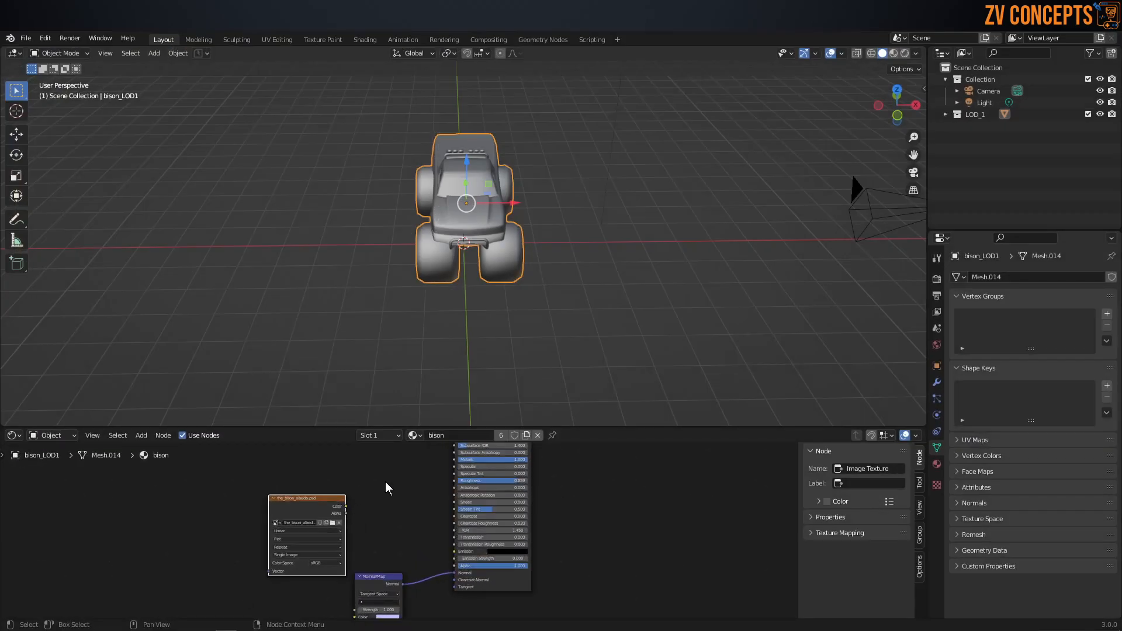
Step: Connect the Color output of the the_bison_albedo texture to the Base Color of the bison material's Principled BSDF
{"action": "middle_click_drag", "start_coordinate": [384, 483], "coordinate": [400, 594]}
{"action": "left_click_drag", "start_coordinate": [337, 606], "coordinate": [504, 524]}
{"action": "scroll", "coordinate": [480, 528], "scroll_direction": "up", "scroll_amount": 2}
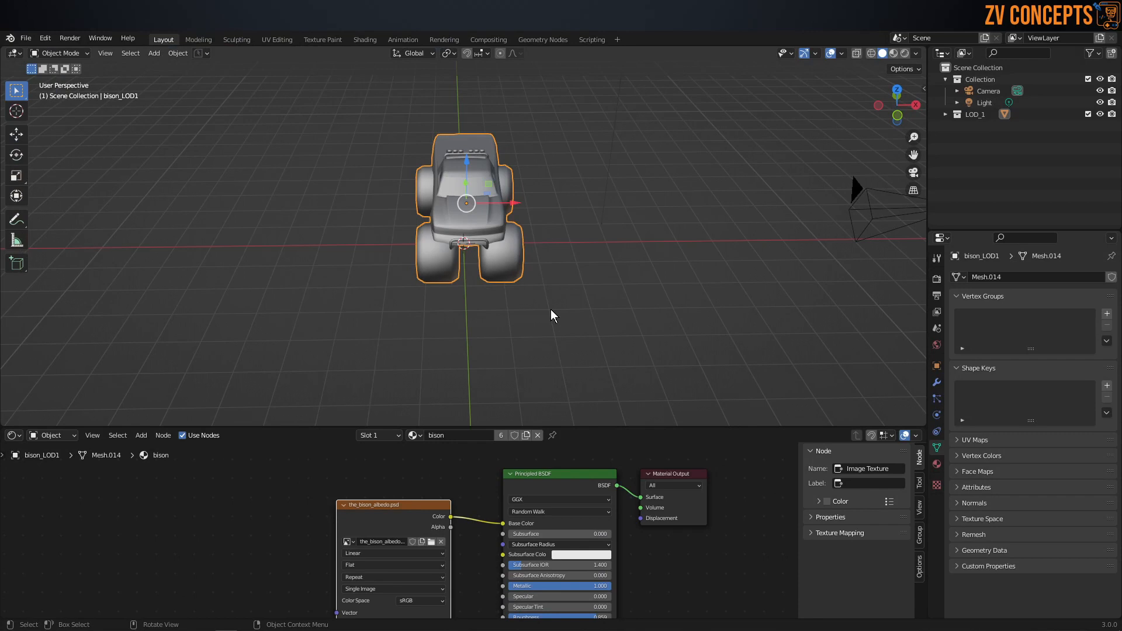
Step: Keep the viewport in Solid shading and set its colour to Texture, with the truck selected
{"action": "key", "text": "z"}
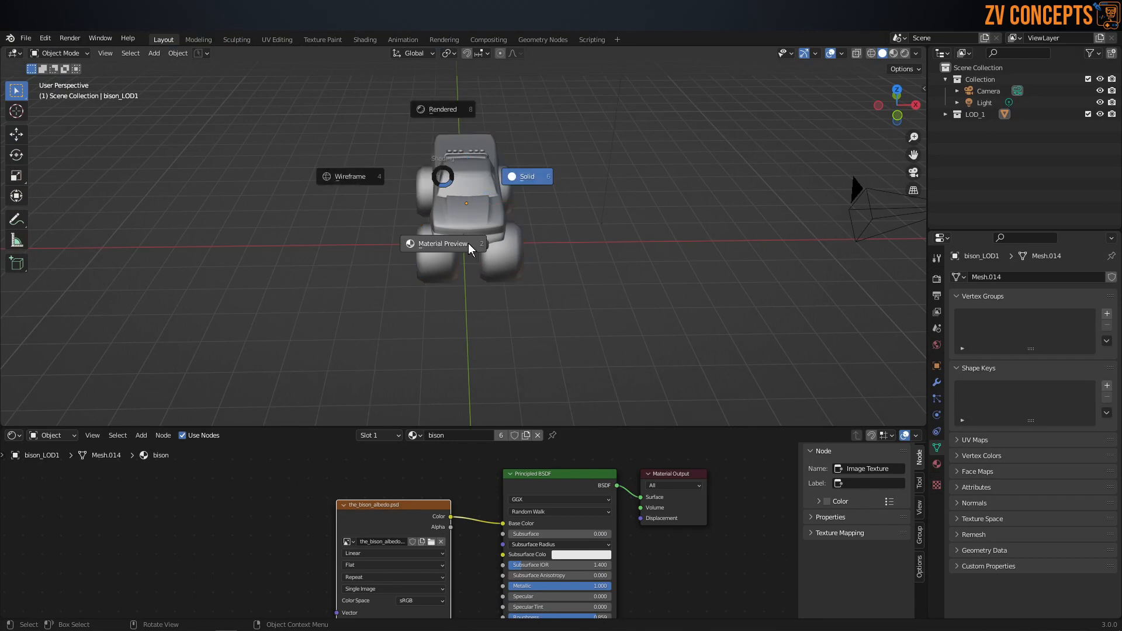
{"action": "left_click", "coordinate": [526, 181]}
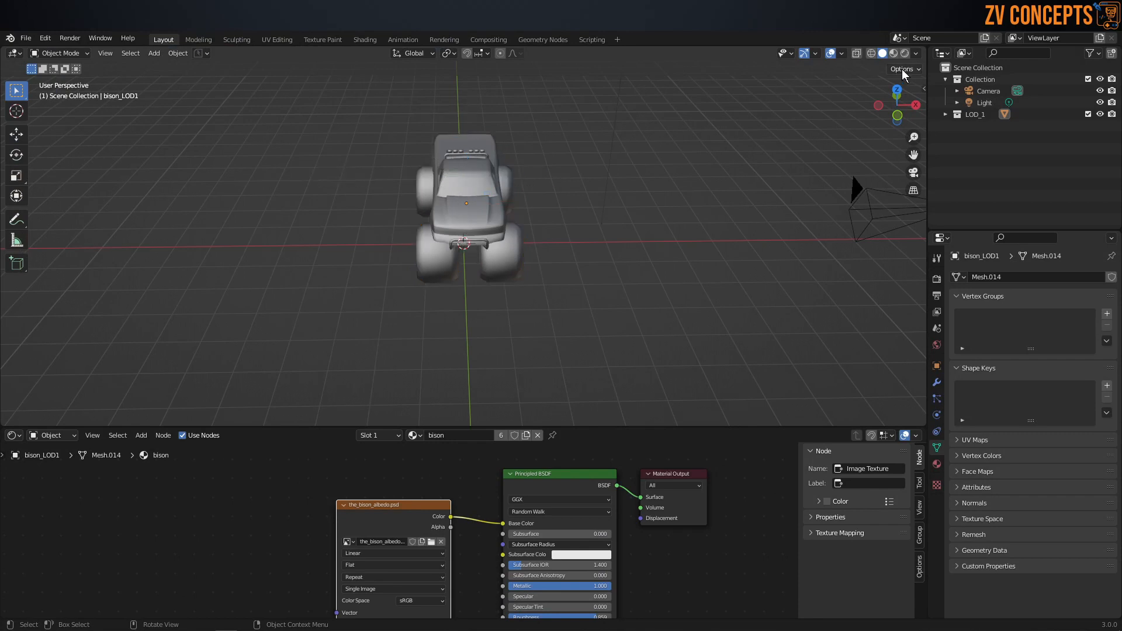
{"action": "left_click", "coordinate": [916, 54]}
{"action": "left_click", "coordinate": [951, 215]}
{"action": "middle_click_drag", "start_coordinate": [455, 249], "coordinate": [499, 224]}
{"action": "left_click", "coordinate": [507, 207]}
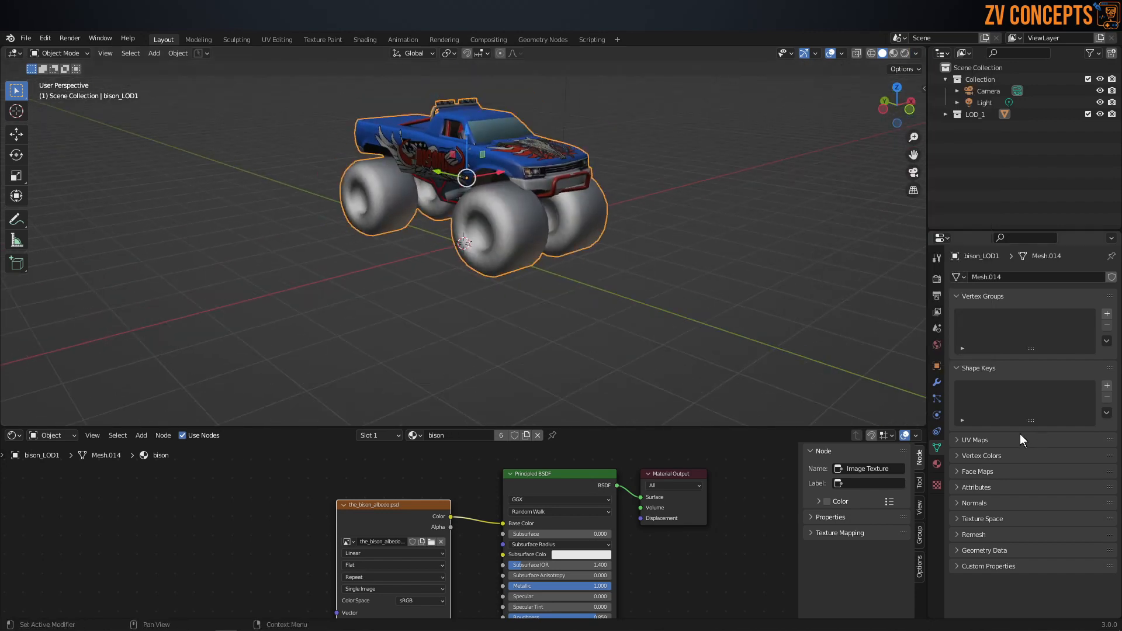
Step: Show the material slots of bison_LOD1 and make the tire material active
{"action": "left_click", "coordinate": [937, 464]}
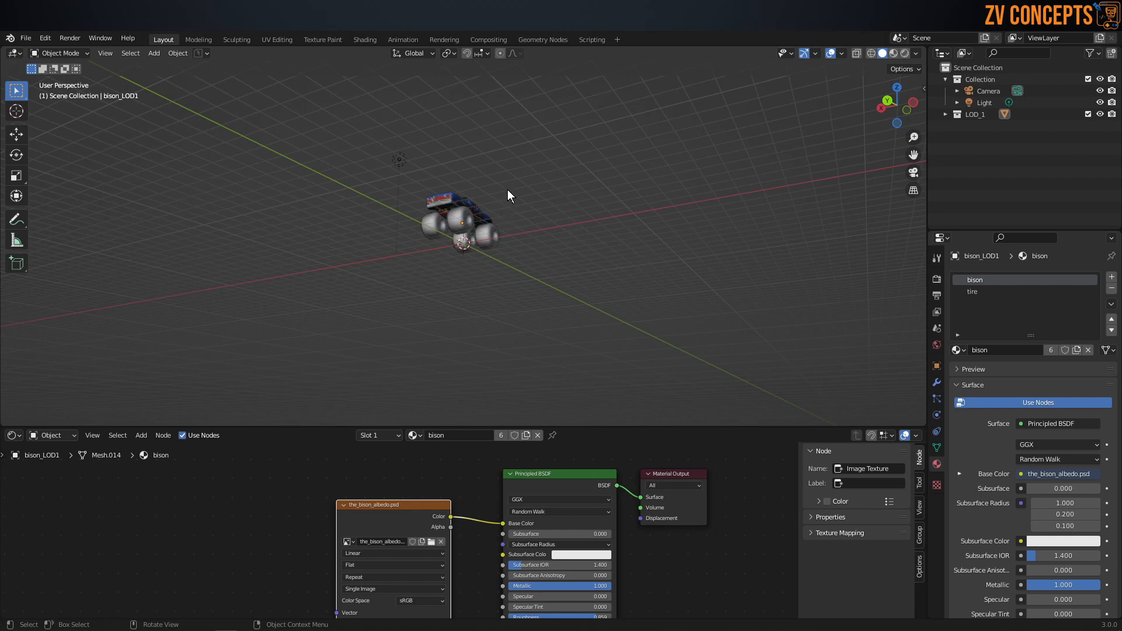
{"action": "left_click", "coordinate": [468, 220]}
{"action": "scroll", "coordinate": [468, 219], "scroll_direction": "up", "scroll_amount": 3}
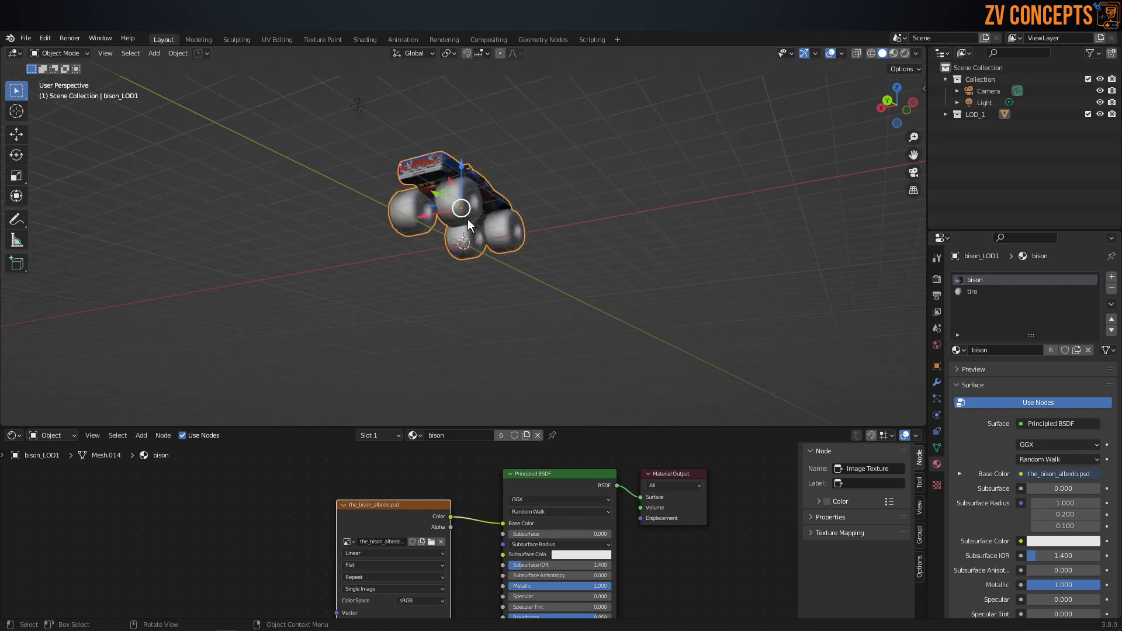
{"action": "middle_click_drag", "start_coordinate": [468, 219], "coordinate": [581, 268]}
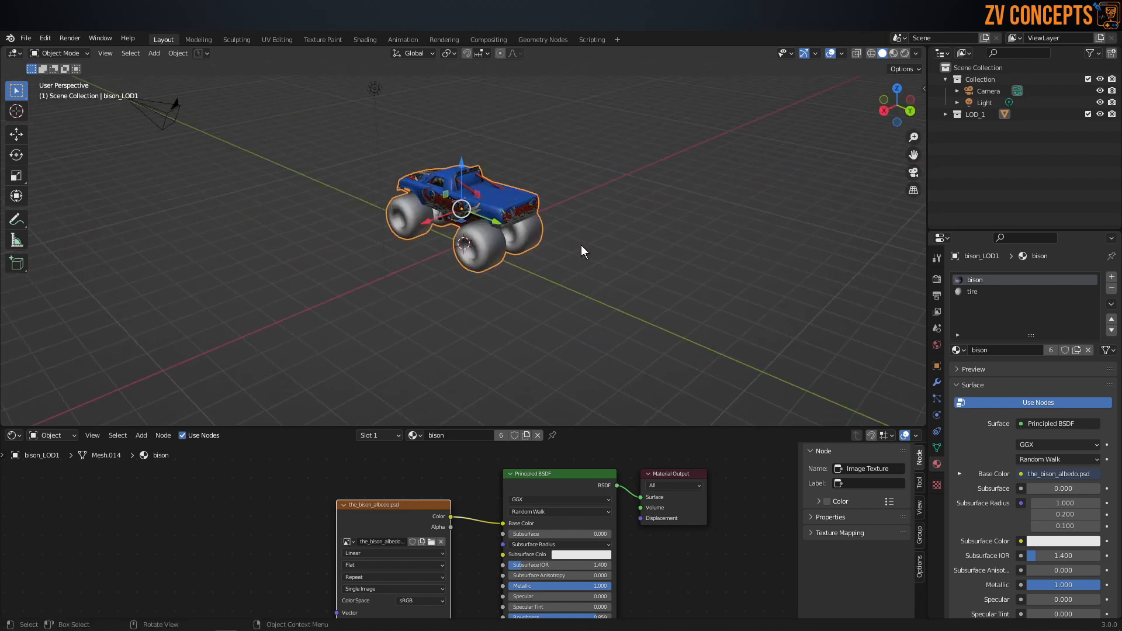
{"action": "scroll", "coordinate": [581, 245], "scroll_direction": "up", "scroll_amount": 3}
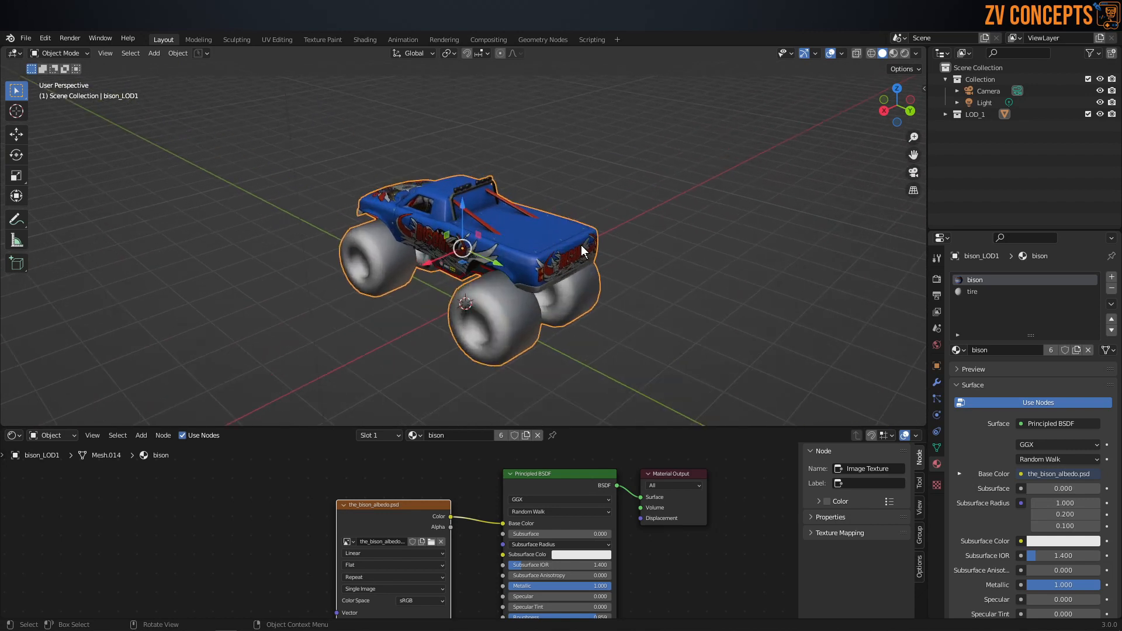
{"action": "left_click", "coordinate": [991, 293]}
Step: Add the tire image from the monsterpack_mob folder to the tire material and connect its Color to Base Color
{"action": "left_click", "coordinate": [1048, 23]}
{"action": "left_click", "coordinate": [241, 286]}
{"action": "left_click", "coordinate": [516, 109]}
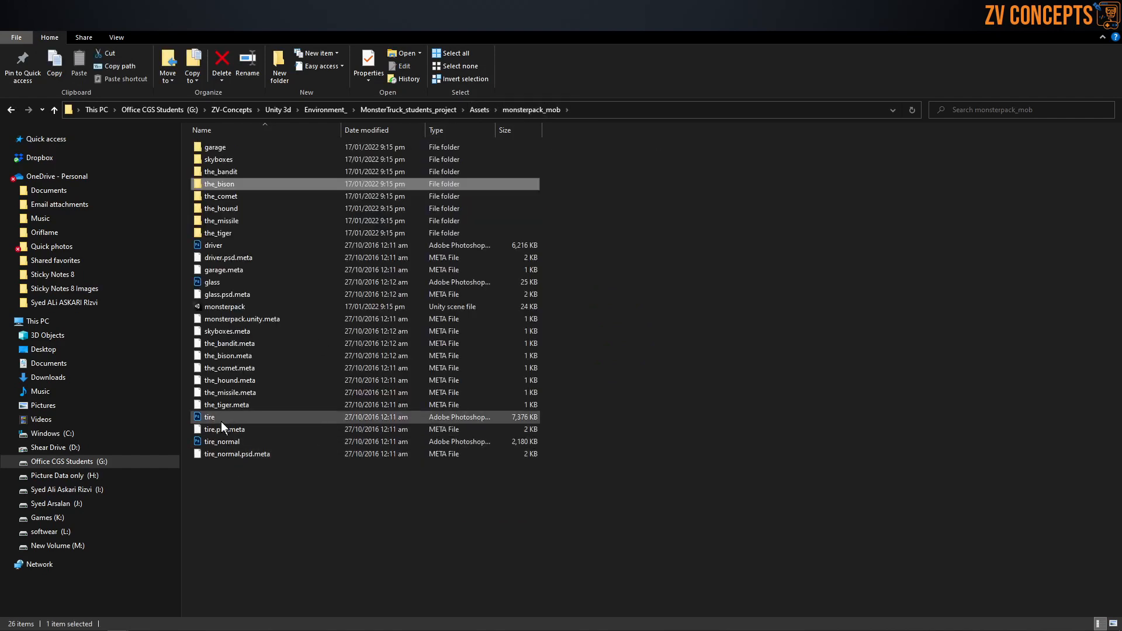
{"action": "left_click_drag", "start_coordinate": [220, 419], "coordinate": [310, 525]}
{"action": "left_click_drag", "start_coordinate": [399, 523], "coordinate": [520, 522]}
{"action": "scroll", "coordinate": [440, 529], "scroll_direction": "up", "scroll_amount": 1}
{"action": "left_click", "coordinate": [583, 370]}
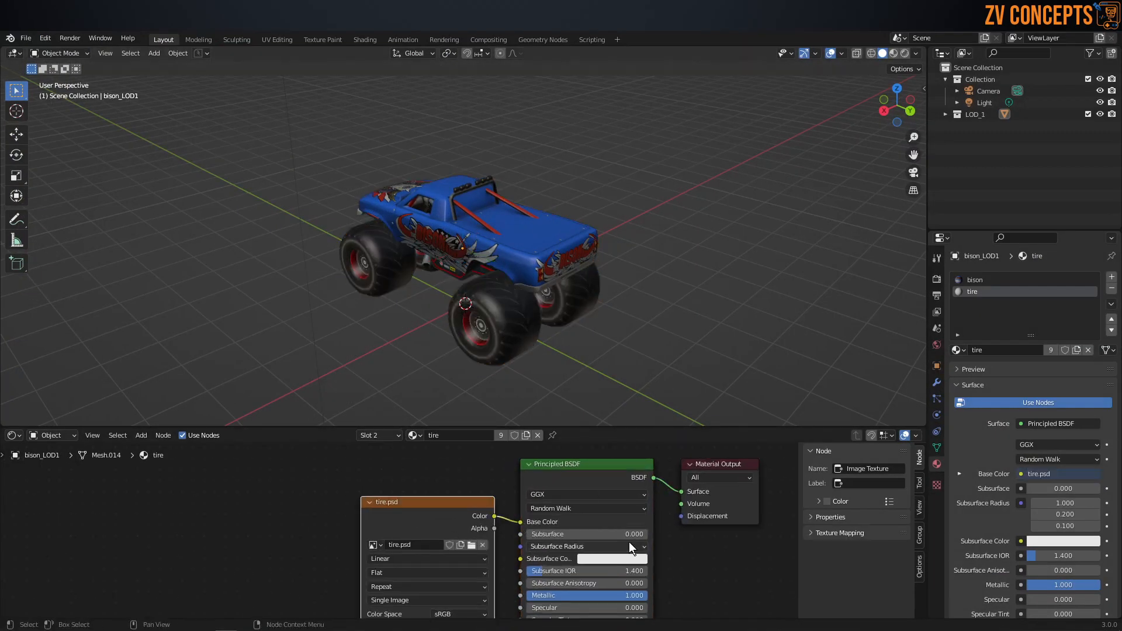
Step: Set the tire material's Metallic to 0 and its Roughness to about 0.249
{"action": "left_click_drag", "start_coordinate": [622, 595], "coordinate": [529, 596]}
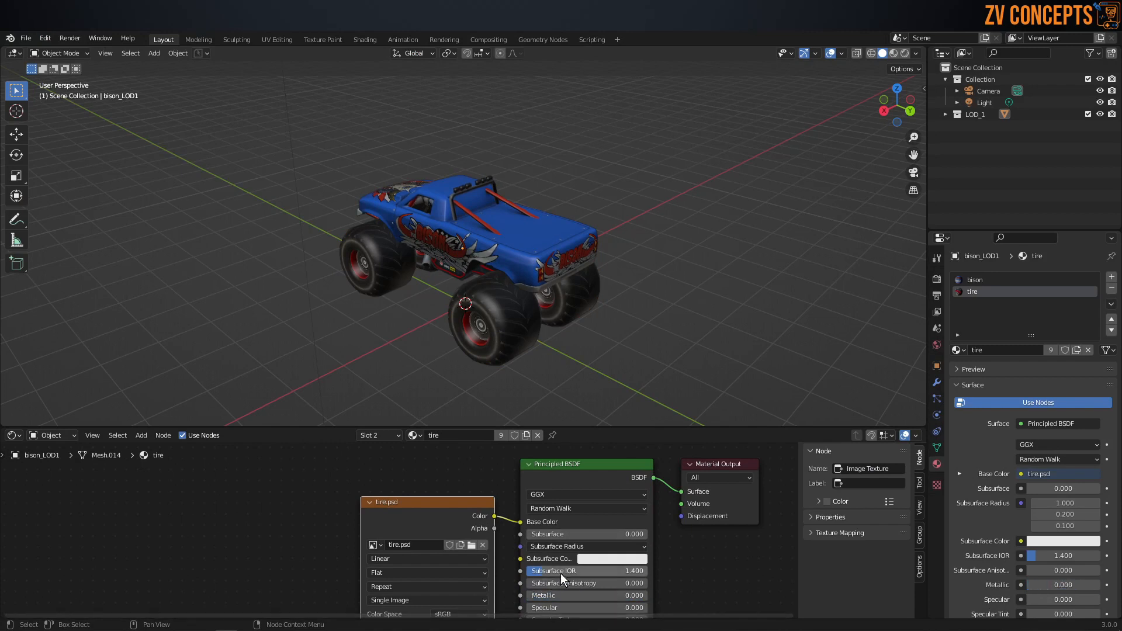
{"action": "scroll", "coordinate": [561, 579], "scroll_direction": "down", "scroll_amount": 2}
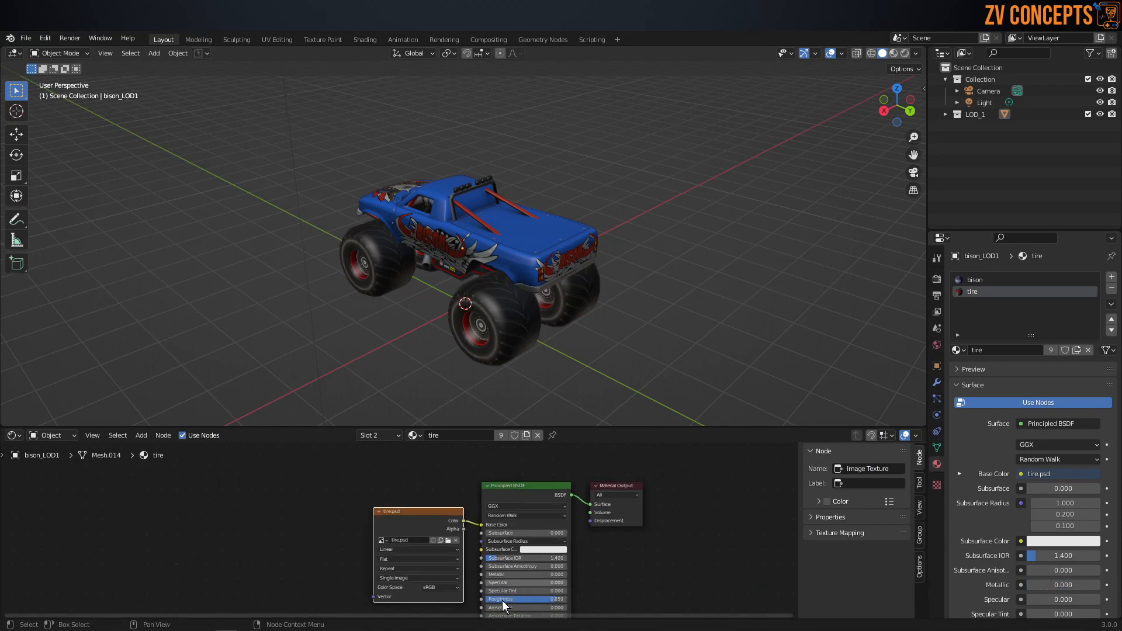
{"action": "left_click", "coordinate": [550, 600]}
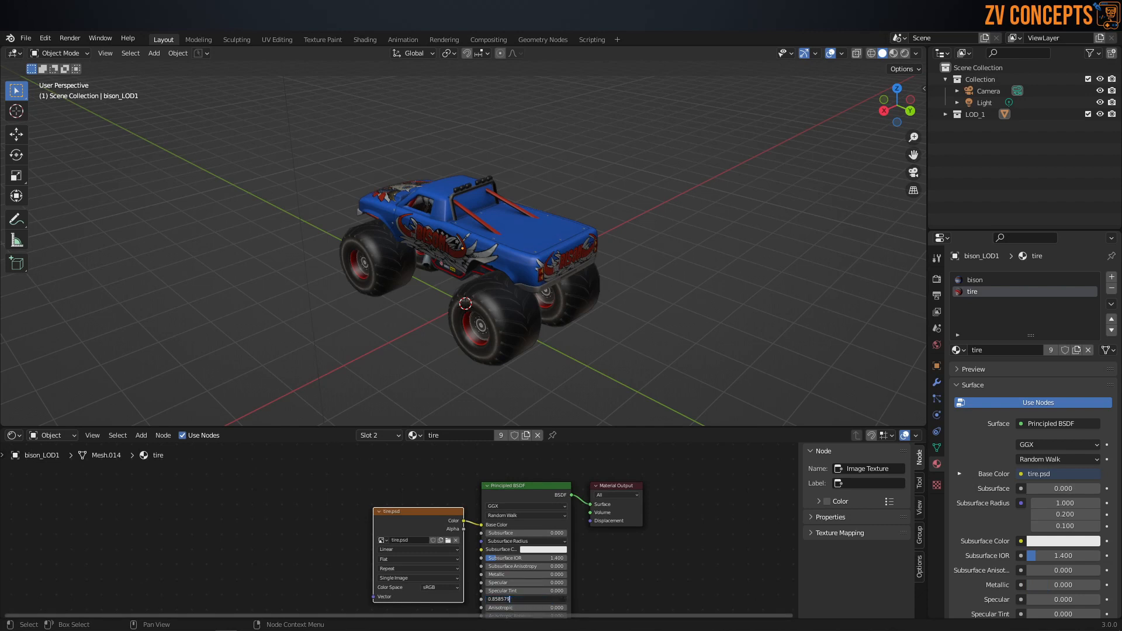
{"action": "key", "text": "ctrl+a"}
{"action": "type", "text": "0.709"}
{"action": "key", "text": "Return"}
{"action": "left_click_drag", "start_coordinate": [543, 599], "coordinate": [520, 599]}
{"action": "left_click", "coordinate": [626, 544]}
{"action": "middle_click_drag", "start_coordinate": [622, 540], "coordinate": [649, 473]}
{"action": "middle_click_drag", "start_coordinate": [664, 161], "coordinate": [727, 216]}
{"action": "middle_click_drag", "start_coordinate": [457, 213], "coordinate": [475, 254]}
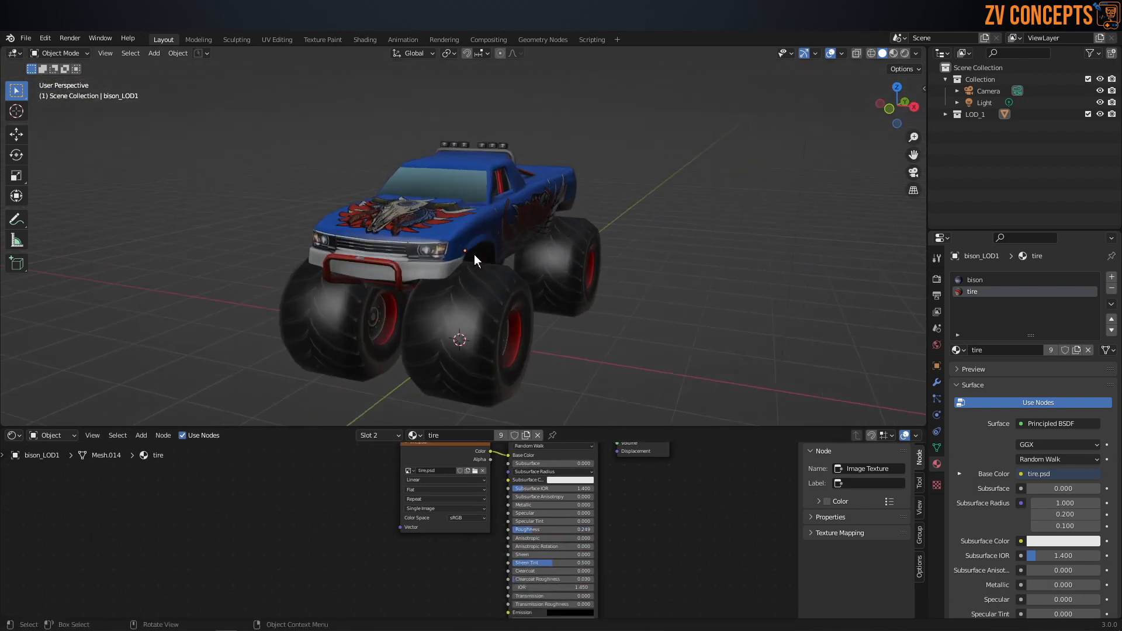
Step: Select the truck, enlarge the 3D viewport by shrinking the Shader Editor, and save the Monster Truck file
{"action": "left_click", "coordinate": [552, 271]}
{"action": "middle_click_drag", "start_coordinate": [552, 271], "coordinate": [572, 292]}
{"action": "left_click_drag", "start_coordinate": [571, 428], "coordinate": [584, 491]}
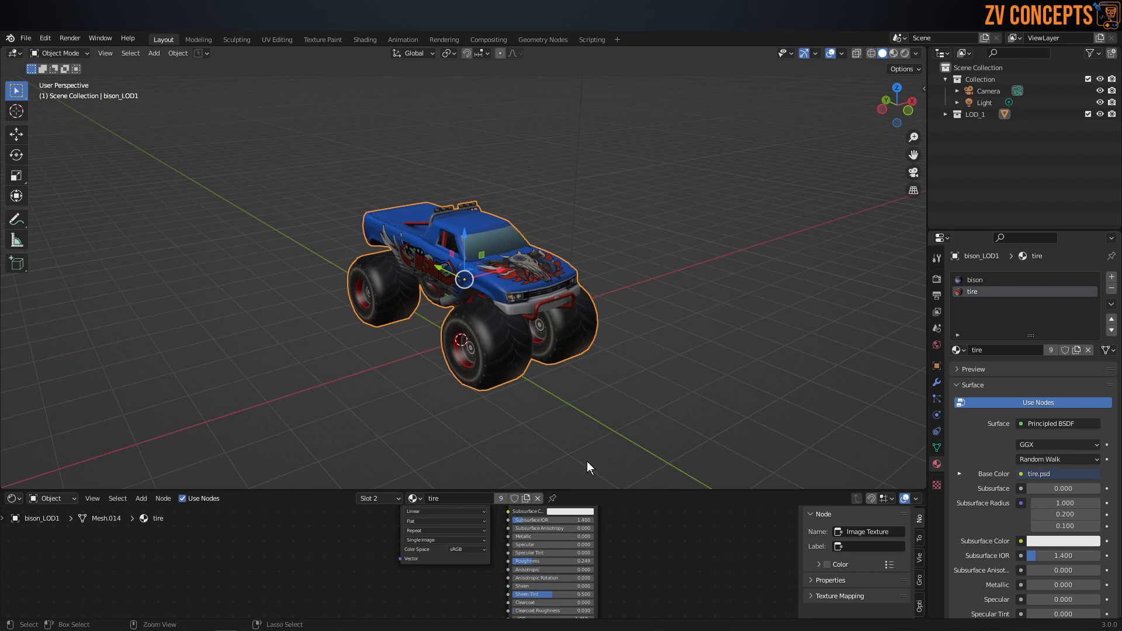
{"action": "key", "text": "ctrl+a"}
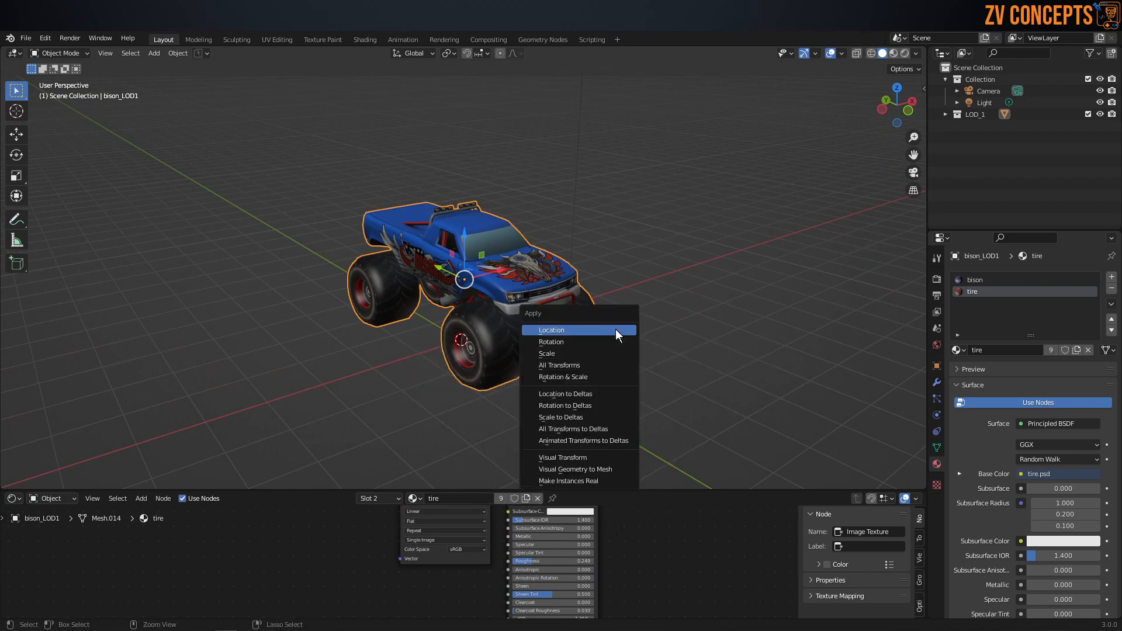
{"action": "key", "text": "Escape"}
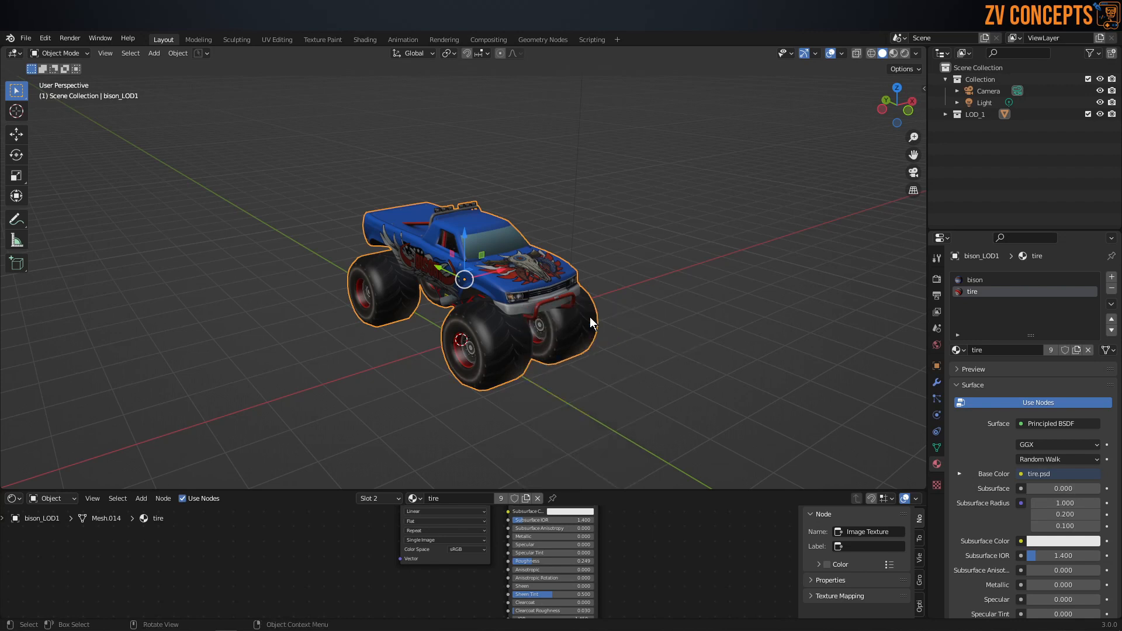
{"action": "key", "text": "ctrl+s"}
Step: Add a mesh cube as a size reference and view it with the truck in left orthographic view
{"action": "left_click", "coordinate": [662, 317]}
{"action": "middle_click_drag", "start_coordinate": [704, 289], "coordinate": [496, 281]}
{"action": "key", "text": "shift+a"}
{"action": "mouse_move", "coordinate": [500, 279]}
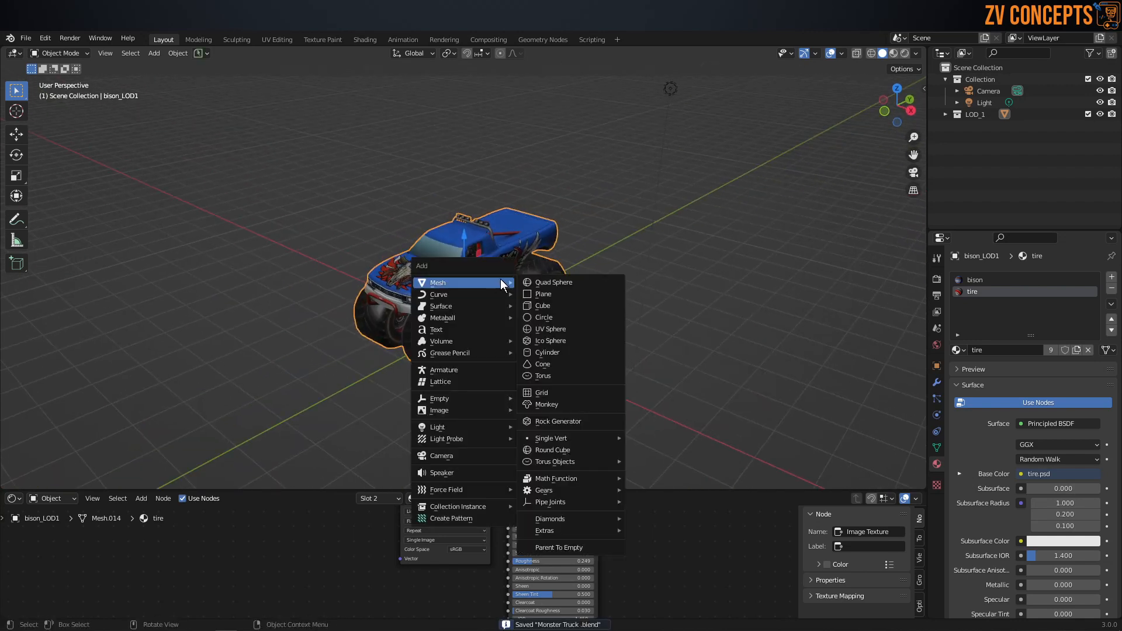
{"action": "left_click", "coordinate": [566, 302]}
{"action": "mouse_move", "coordinate": [566, 300]}
{"action": "middle_mouse_down"}
{"action": "mouse_move", "coordinate": [432, 315]}
{"action": "mouse_move", "coordinate": [591, 286]}
{"action": "mouse_move", "coordinate": [552, 296]}
{"action": "mouse_move", "coordinate": [574, 288]}
{"action": "middle_mouse_up"}
{"action": "scroll", "coordinate": [475, 293], "scroll_direction": "up", "scroll_amount": 1}
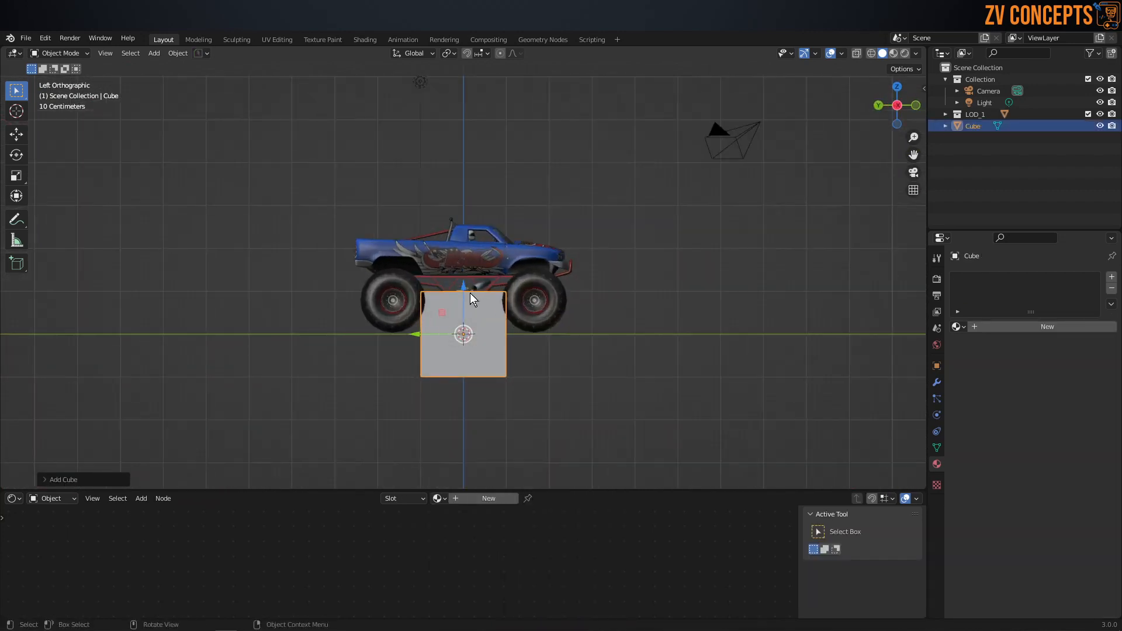
Step: Raise the cube about 0.995 m to ground level and move it about -3.53 m along Y in front of the truck
{"action": "key", "text": "g"}
{"action": "key", "text": "z"}
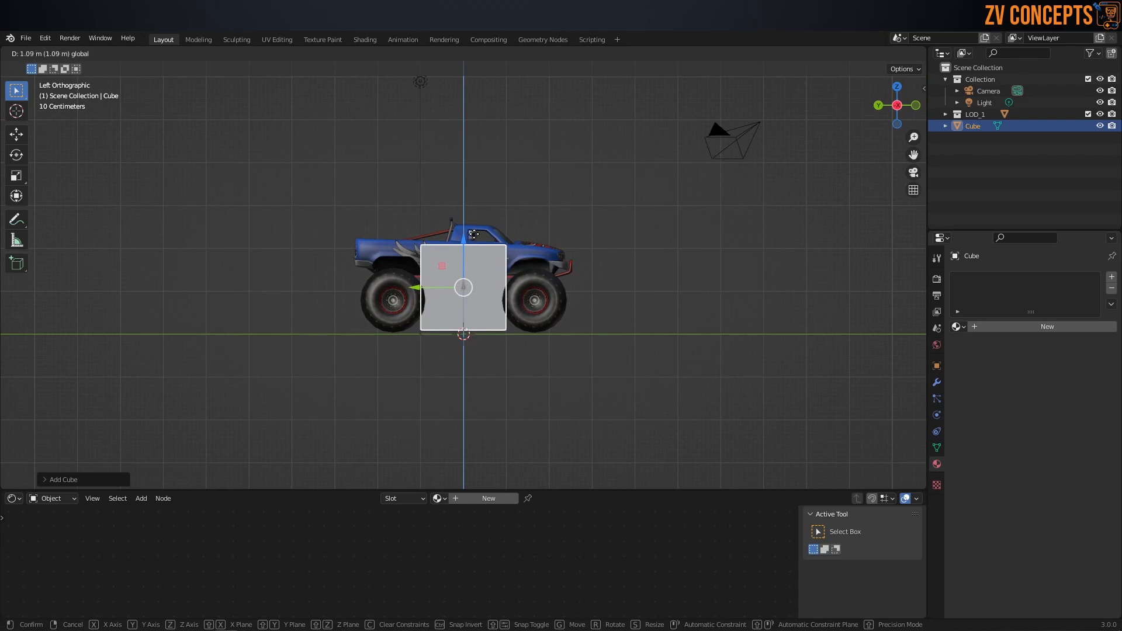
{"action": "left_click", "coordinate": [480, 237]}
{"action": "key", "text": "g"}
{"action": "key", "text": "y"}
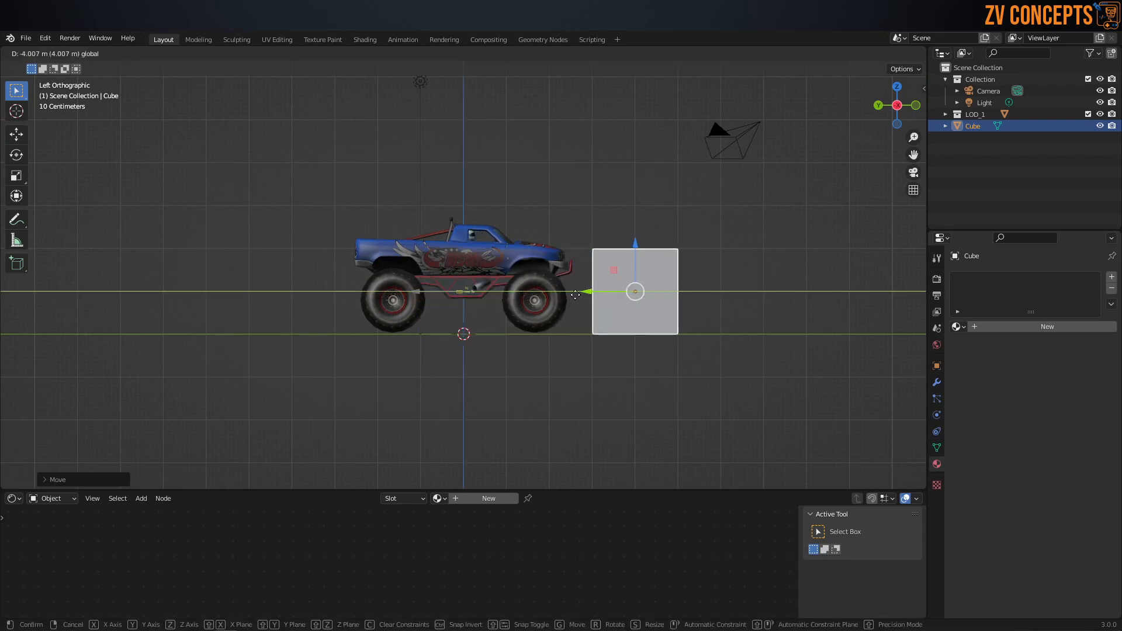
{"action": "left_click", "coordinate": [560, 296]}
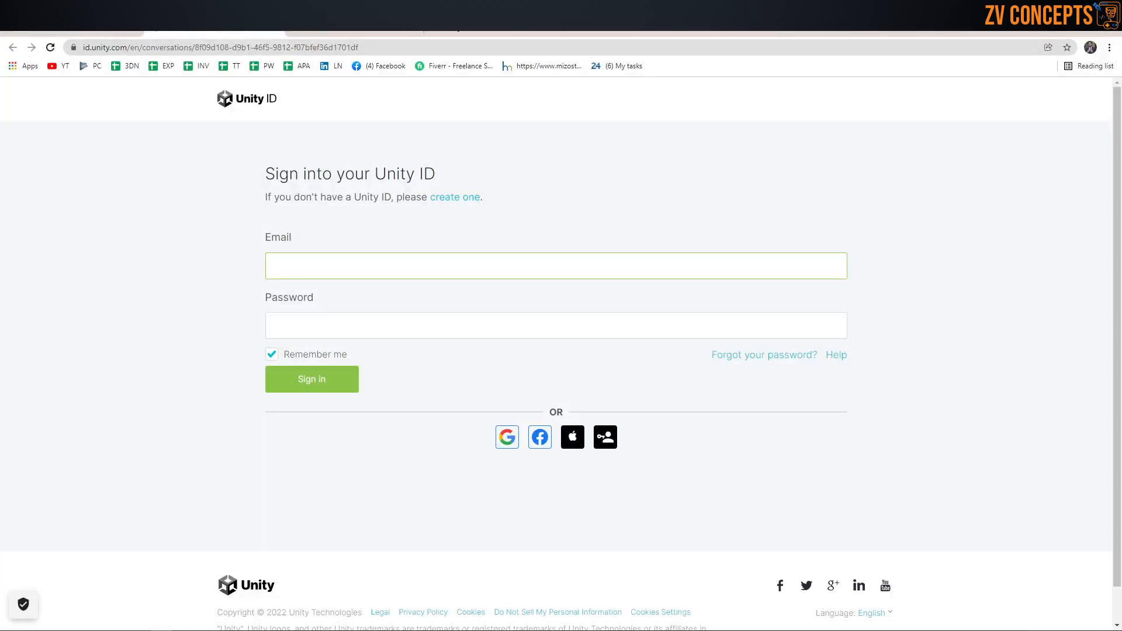
Step: Switch to the Chrome browser and search the web for monster truck dimensions in meters
{"action": "left_click", "coordinate": [391, 28]}
{"action": "left_click", "coordinate": [435, 28]}
{"action": "left_click", "coordinate": [440, 40]}
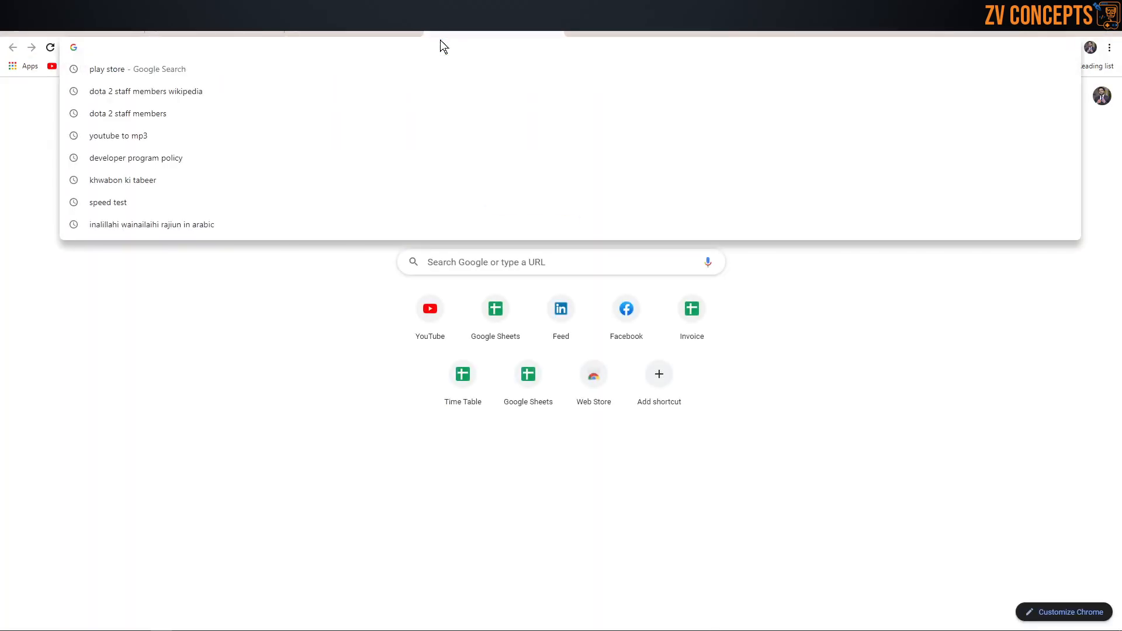
{"action": "type", "text": "monster truck dim"}
{"action": "key", "text": "Down"}
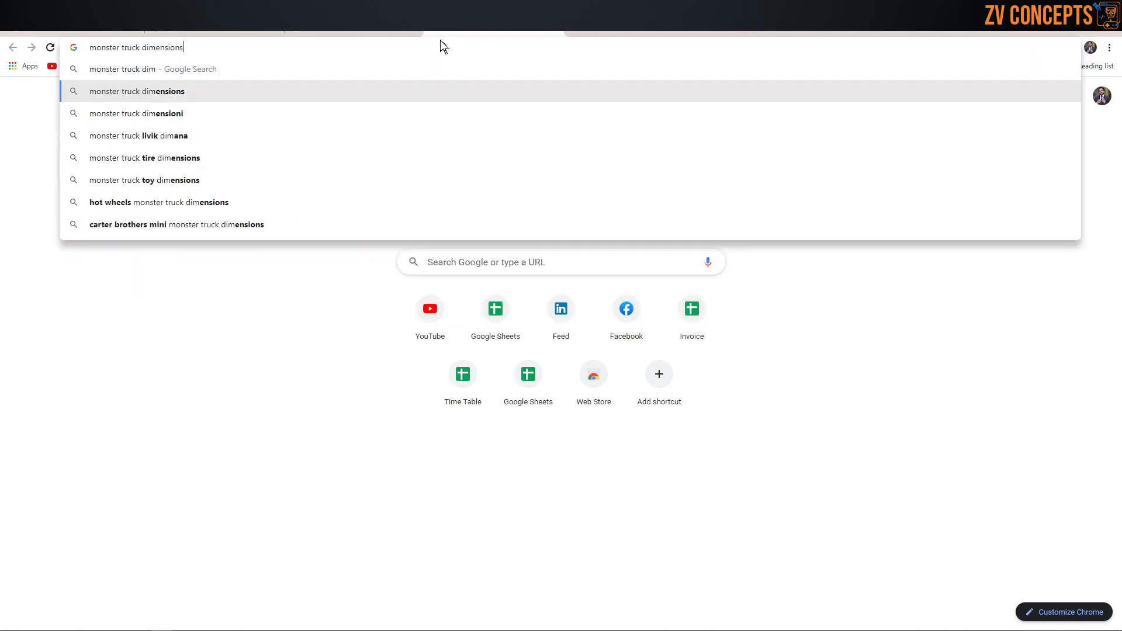
{"action": "type", "text": "m"}
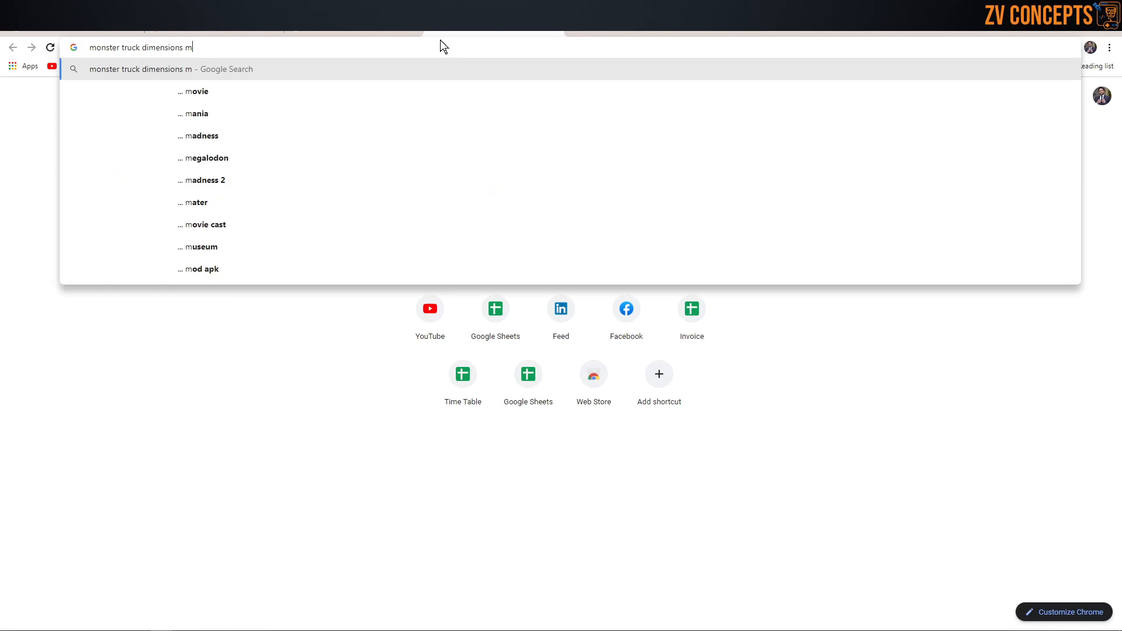
{"action": "type", "text": "eater"}
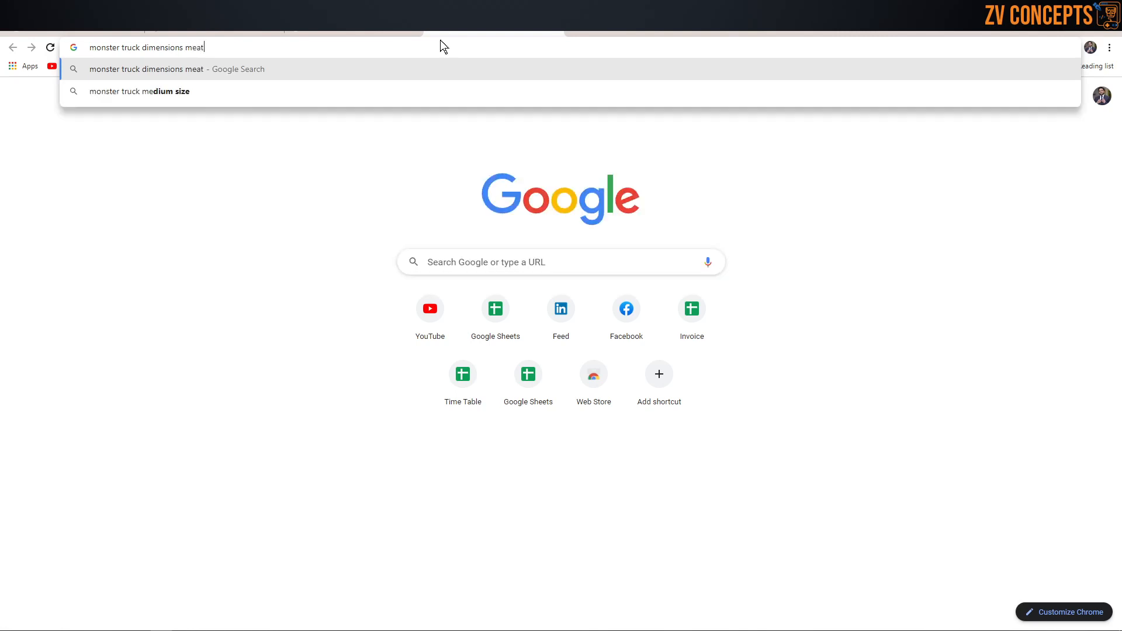
{"action": "key", "text": "Return"}
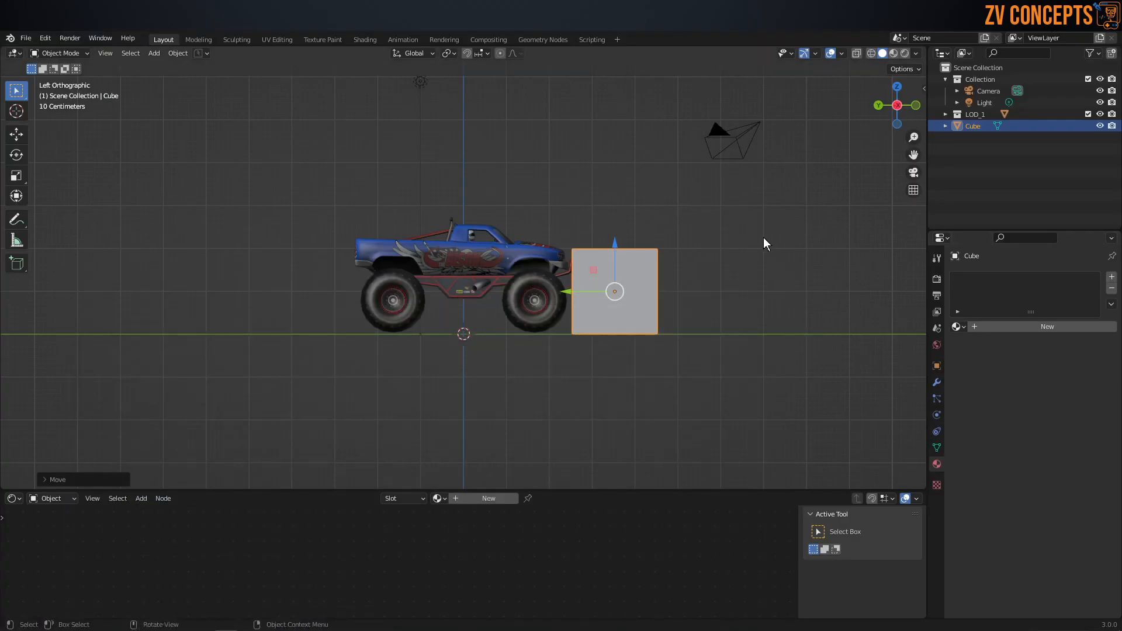
Step: Show the cube's transform values and set its Y dimension to 5.5 m
{"action": "key", "text": "n"}
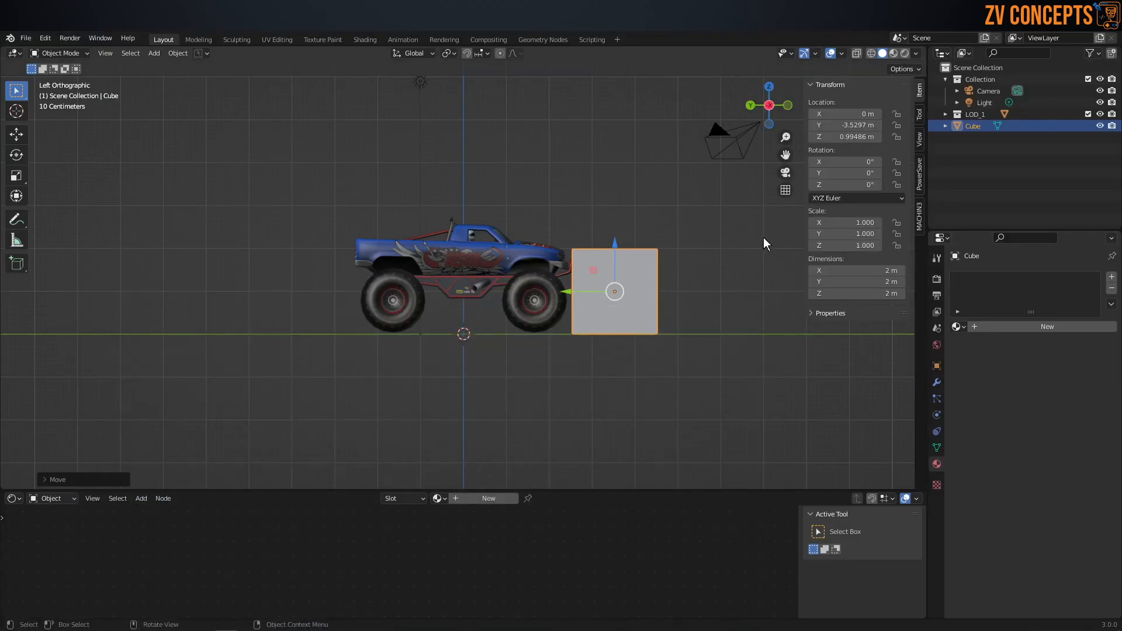
{"action": "left_click", "coordinate": [856, 282]}
{"action": "type", "text": "6.2"}
{"action": "key", "text": "Return"}
{"action": "left_click_drag", "start_coordinate": [841, 282], "coordinate": [847, 282]}
{"action": "left_click", "coordinate": [842, 283]}
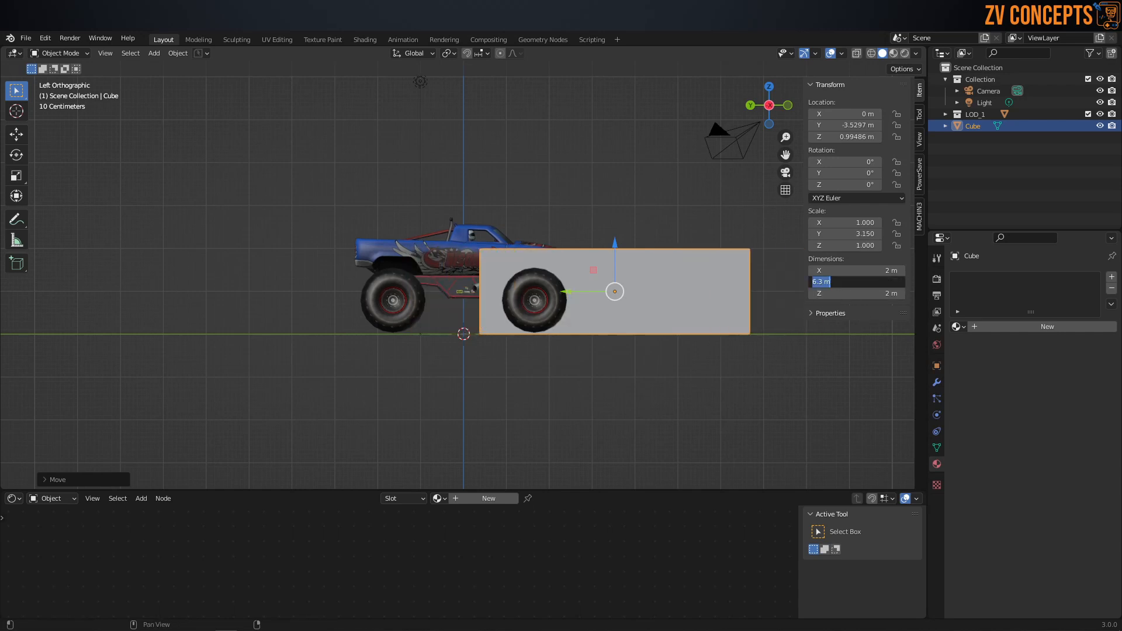
{"action": "type", "text": "5.5"}
{"action": "key", "text": "Return"}
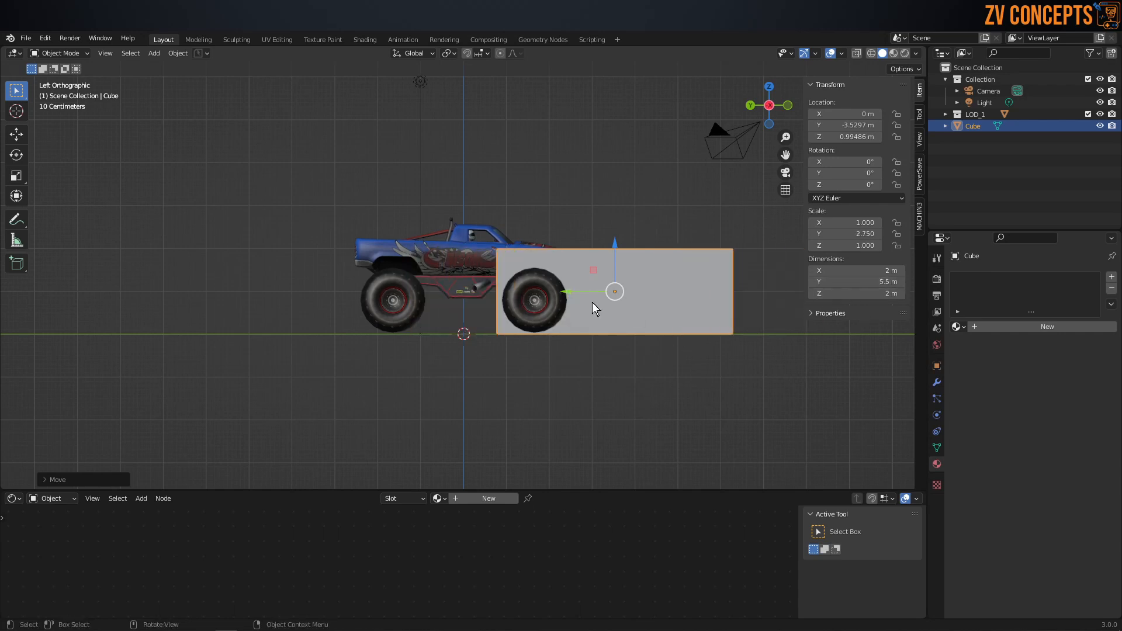
Step: Move the cube along Y level with the truck and along X so it stands beside it
{"action": "left_click_drag", "start_coordinate": [558, 291], "coordinate": [414, 297]}
{"action": "mouse_move", "coordinate": [414, 297]}
{"action": "middle_mouse_down"}
{"action": "mouse_move", "coordinate": [304, 349]}
{"action": "mouse_move", "coordinate": [461, 359]}
{"action": "mouse_move", "coordinate": [514, 332]}
{"action": "mouse_move", "coordinate": [651, 306]}
{"action": "mouse_move", "coordinate": [499, 332]}
{"action": "mouse_move", "coordinate": [574, 353]}
{"action": "mouse_move", "coordinate": [427, 286]}
{"action": "middle_mouse_up"}
{"action": "left_click_drag", "start_coordinate": [424, 284], "coordinate": [292, 254]}
{"action": "middle_click_drag", "start_coordinate": [291, 254], "coordinate": [681, 285]}
Step: Select the truck, compare it with the cube in left view, and lower it to a Z location of 1.263 m
{"action": "left_click", "coordinate": [497, 244]}
{"action": "middle_click_drag", "start_coordinate": [497, 243], "coordinate": [356, 292]}
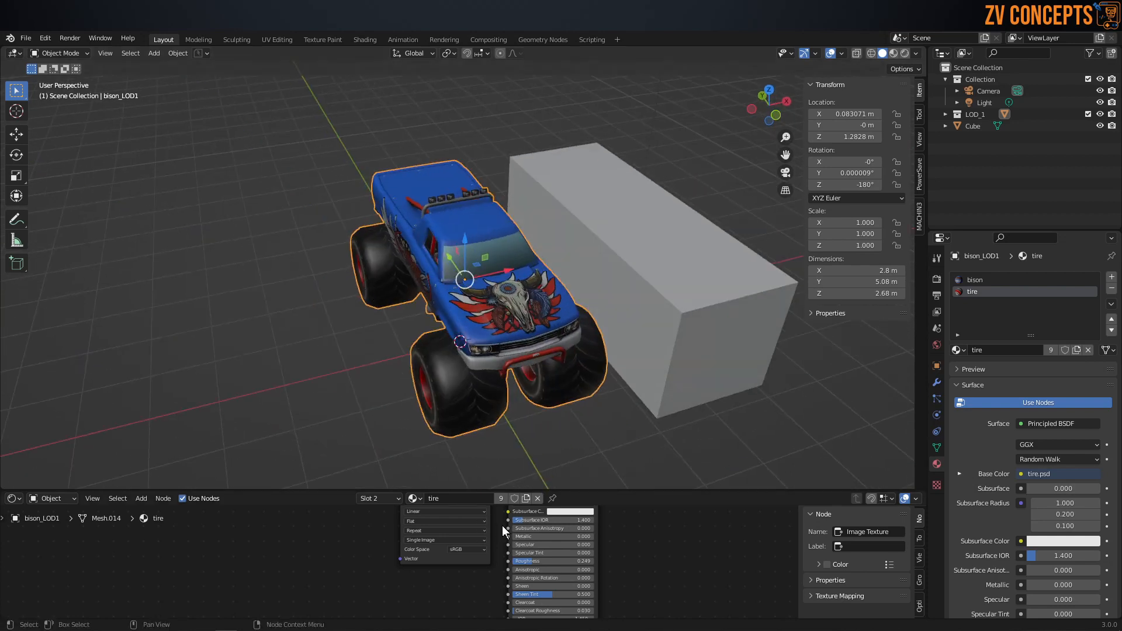
{"action": "middle_click_drag", "start_coordinate": [494, 467], "coordinate": [662, 262]}
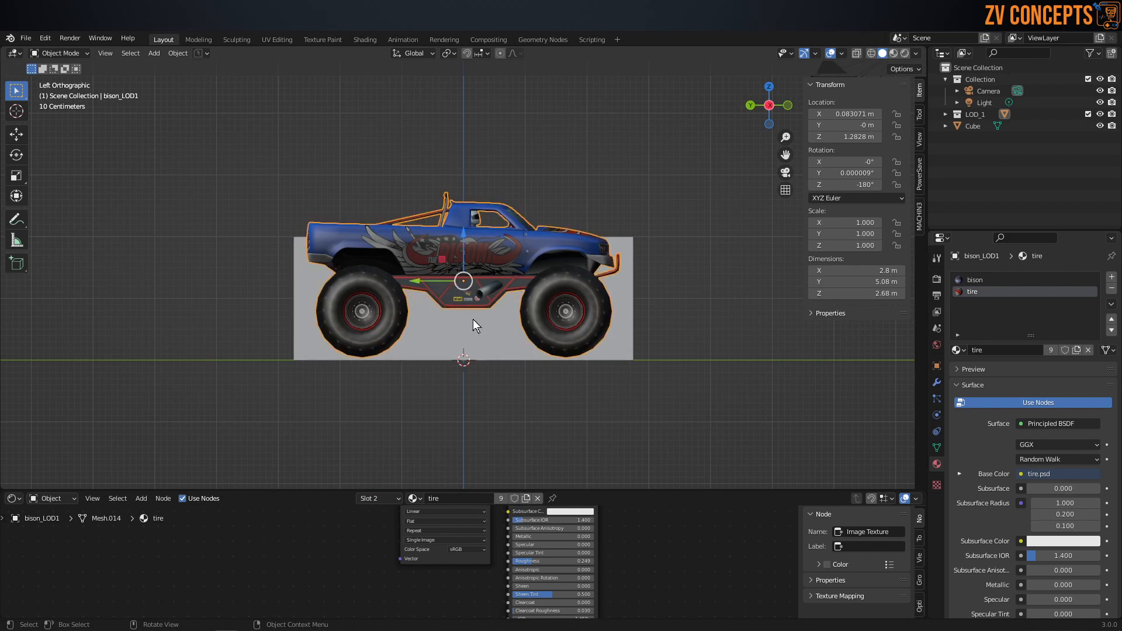
{"action": "scroll", "coordinate": [472, 320], "scroll_direction": "up", "scroll_amount": 2}
{"action": "left_click_drag", "start_coordinate": [461, 233], "coordinate": [472, 236]}
{"action": "middle_click_drag", "start_coordinate": [472, 236], "coordinate": [592, 258]}
Step: Delete the reference cube and select the truck again
{"action": "left_click", "coordinate": [592, 258]}
{"action": "key", "text": "Delete"}
{"action": "middle_click_drag", "start_coordinate": [559, 311], "coordinate": [517, 303]}
{"action": "scroll", "coordinate": [539, 264], "scroll_direction": "up", "scroll_amount": 3}
{"action": "left_click", "coordinate": [539, 264]}
{"action": "scroll", "coordinate": [579, 552], "scroll_direction": "up", "scroll_amount": 2}
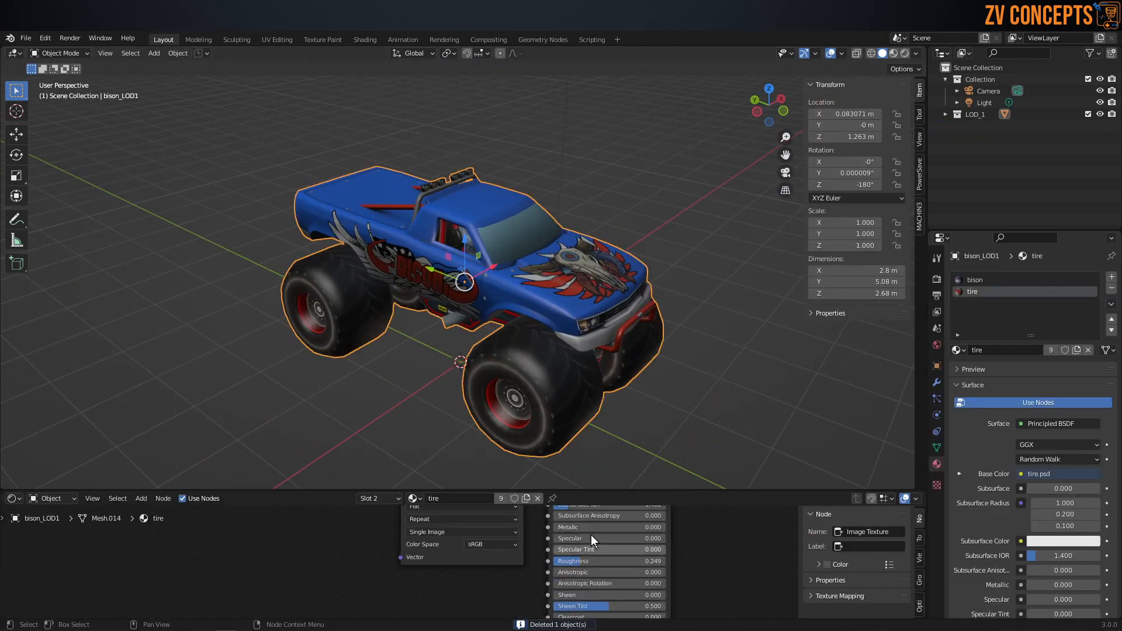
Step: Enlarge the Shader Editor to lower the tire material's Roughness to about 0.136, and shrink the editor again
{"action": "left_click_drag", "start_coordinate": [601, 489], "coordinate": [597, 351]}
{"action": "scroll", "coordinate": [593, 443], "scroll_direction": "up", "scroll_amount": 2}
{"action": "middle_click_drag", "start_coordinate": [594, 442], "coordinate": [576, 476]}
{"action": "mouse_move", "coordinate": [638, 522]}
{"action": "left_mouse_down"}
{"action": "mouse_move", "coordinate": [725, 523]}
{"action": "mouse_move", "coordinate": [617, 522]}
{"action": "mouse_move", "coordinate": [632, 522]}
{"action": "left_mouse_up"}
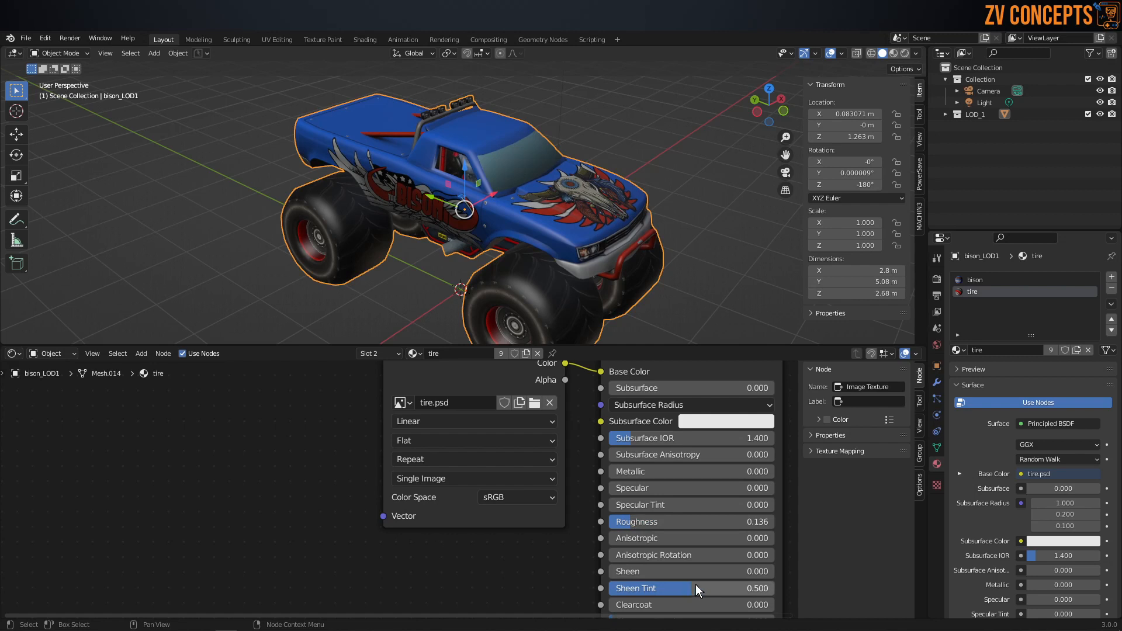
{"action": "left_click_drag", "start_coordinate": [565, 347], "coordinate": [552, 524]}
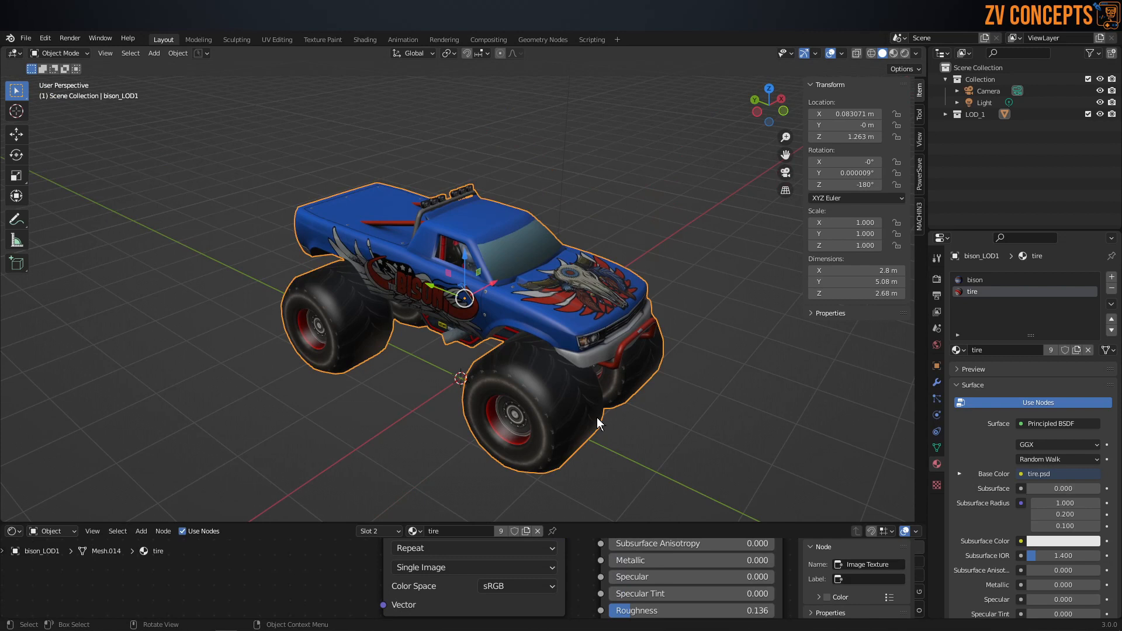
Step: Check the textured truck from several angles and save the project file
{"action": "scroll", "coordinate": [669, 226], "scroll_direction": "down", "scroll_amount": 6}
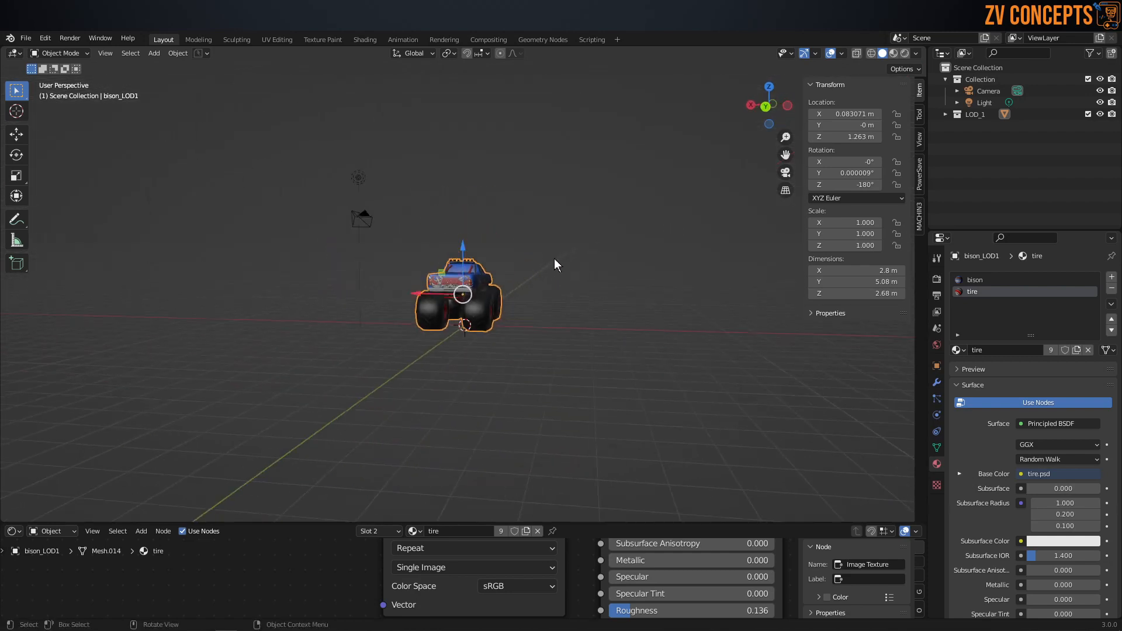
{"action": "middle_click_drag", "start_coordinate": [554, 259], "coordinate": [400, 300]}
{"action": "scroll", "coordinate": [537, 254], "scroll_direction": "up", "scroll_amount": 5}
{"action": "middle_click_drag", "start_coordinate": [538, 254], "coordinate": [513, 229]}
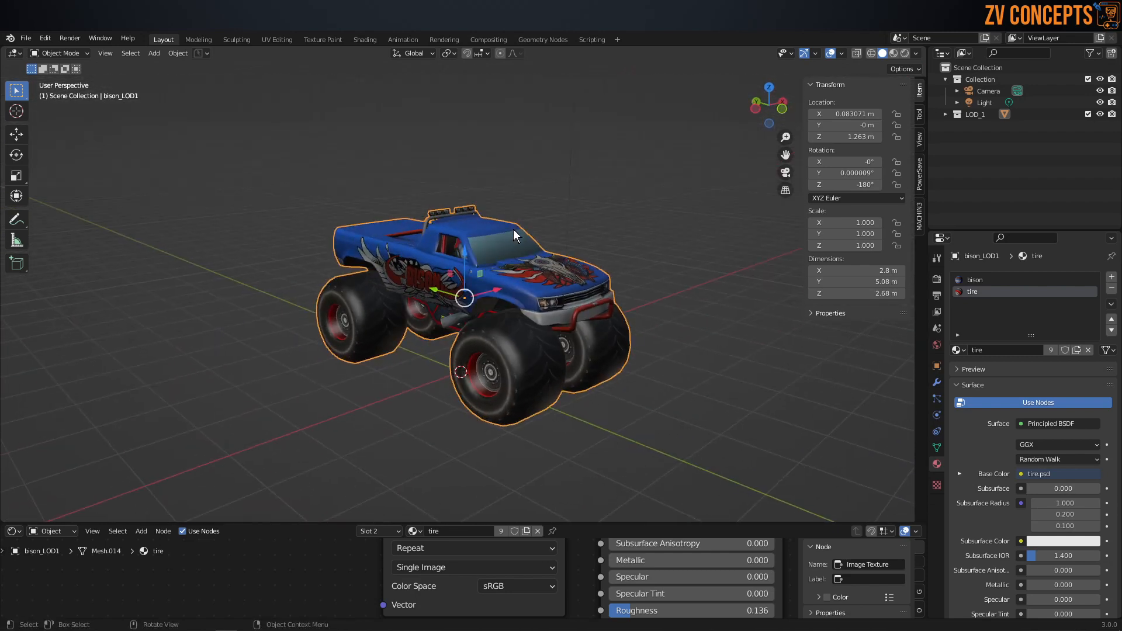
{"action": "scroll", "coordinate": [514, 233], "scroll_direction": "down", "scroll_amount": 2}
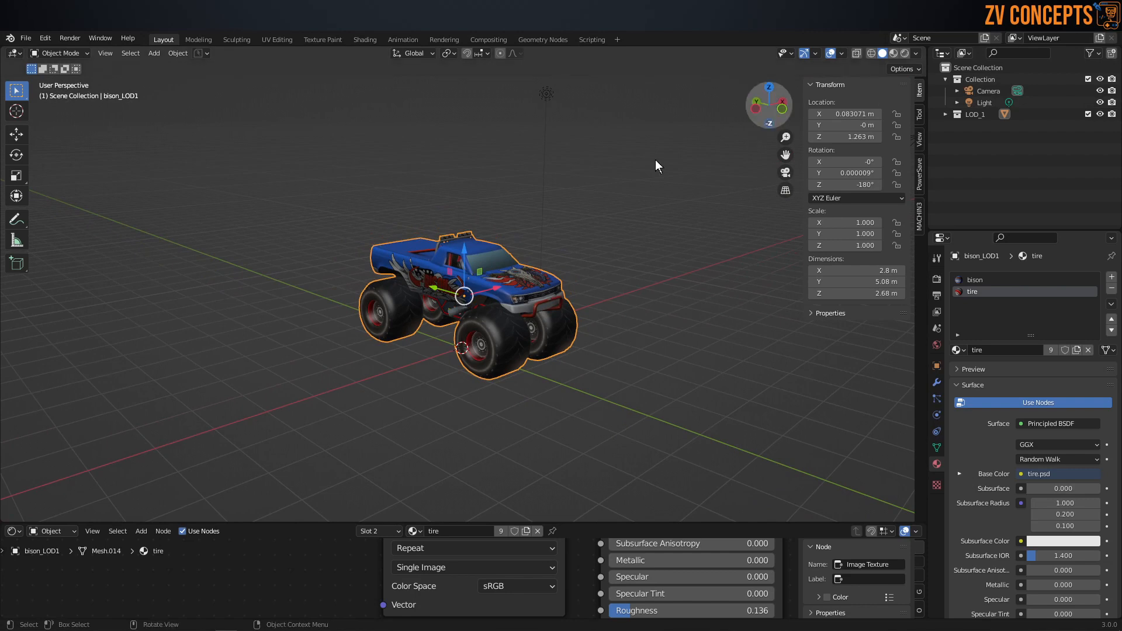
{"action": "middle_click_drag", "start_coordinate": [655, 159], "coordinate": [545, 207]}
{"action": "key", "text": "ctrl+s"}
{"action": "left_click", "coordinate": [631, 197]}
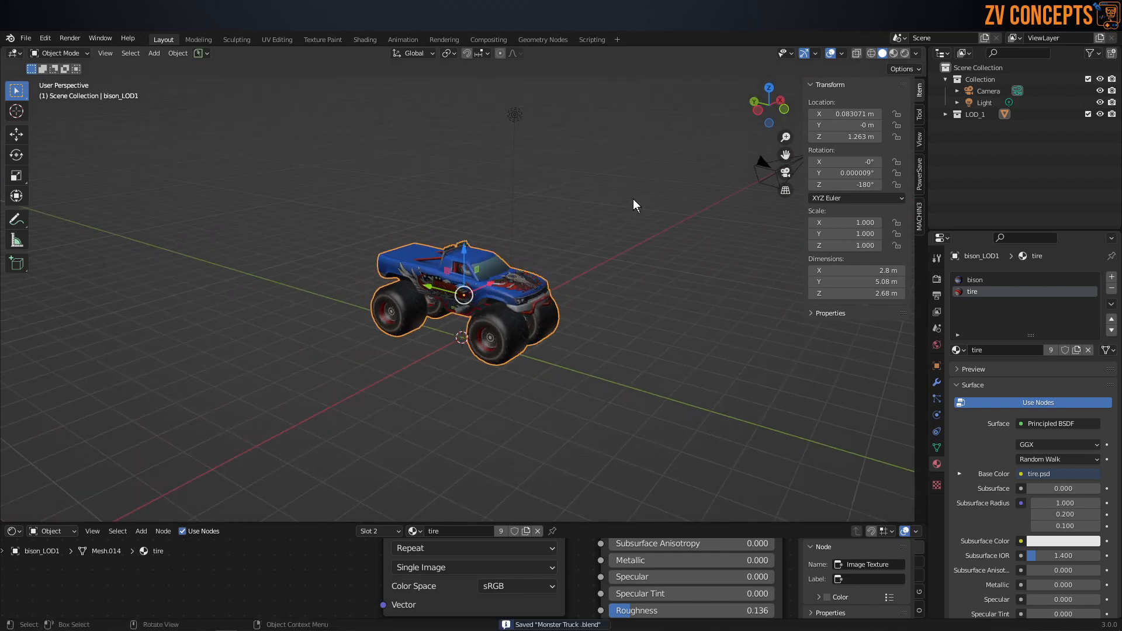
{"action": "scroll", "coordinate": [476, 288], "scroll_direction": "down", "scroll_amount": 3}
{"action": "middle_click_drag", "start_coordinate": [475, 288], "coordinate": [482, 328]}
{"action": "scroll", "coordinate": [484, 309], "scroll_direction": "down", "scroll_amount": 3}
{"action": "scroll", "coordinate": [485, 303], "scroll_direction": "up", "scroll_amount": 5}
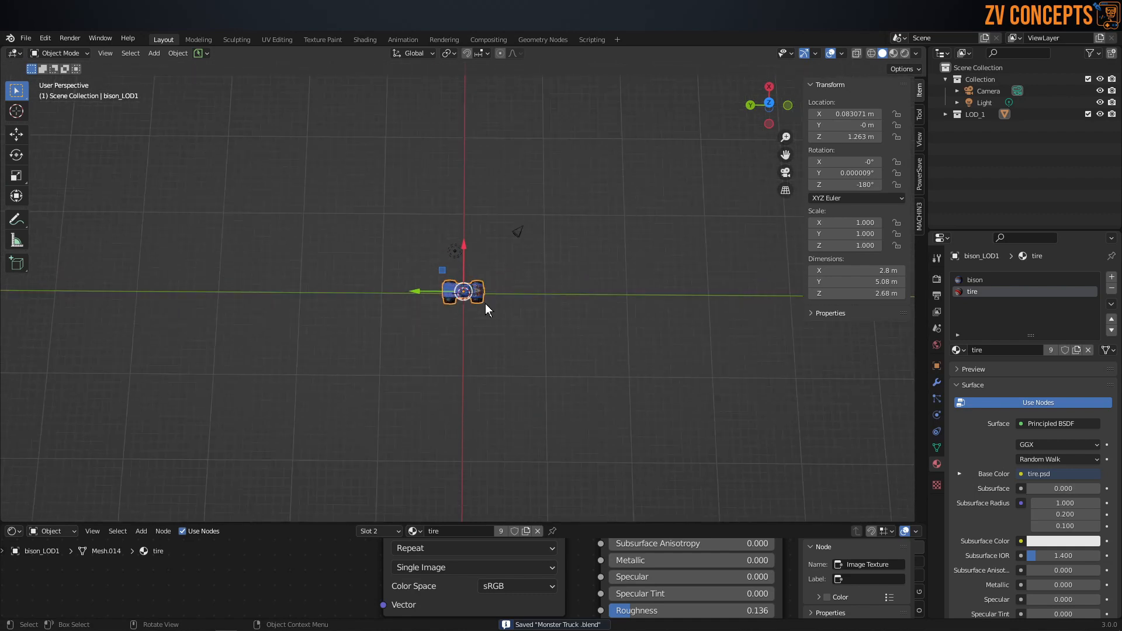
Step: Switch to the reference image board, maximize it, and look through the stunt, track design and stadium reference groups
{"action": "left_click", "coordinate": [293, 630]}
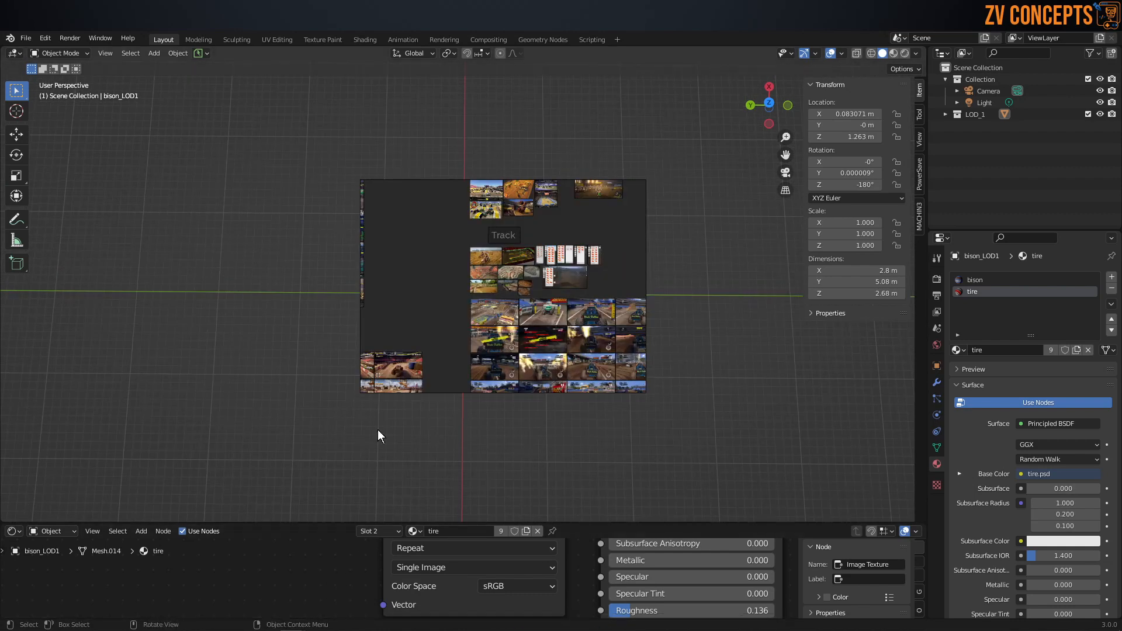
{"action": "key", "text": "ctrl+f"}
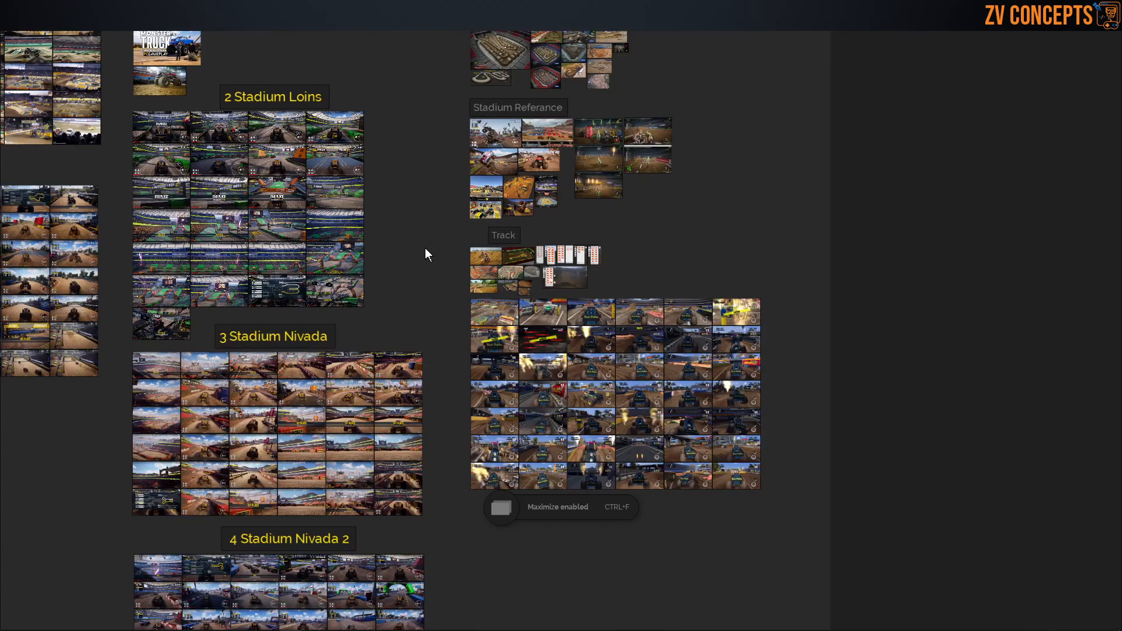
{"action": "scroll", "coordinate": [138, 110], "scroll_direction": "up", "scroll_amount": 10}
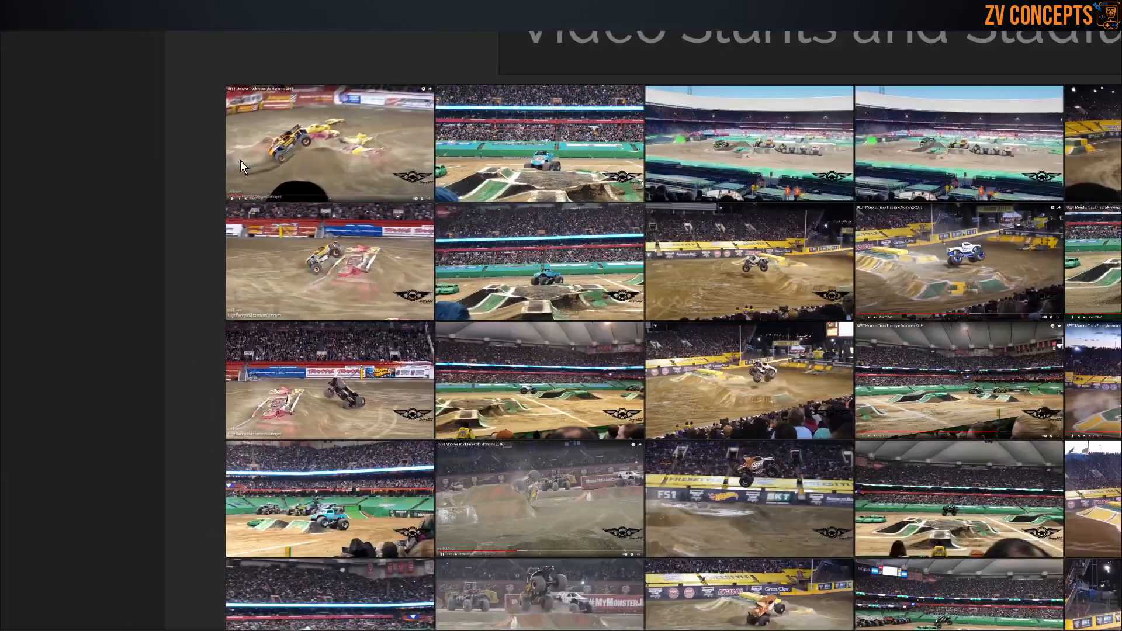
{"action": "scroll", "coordinate": [240, 160], "scroll_direction": "down", "scroll_amount": 5}
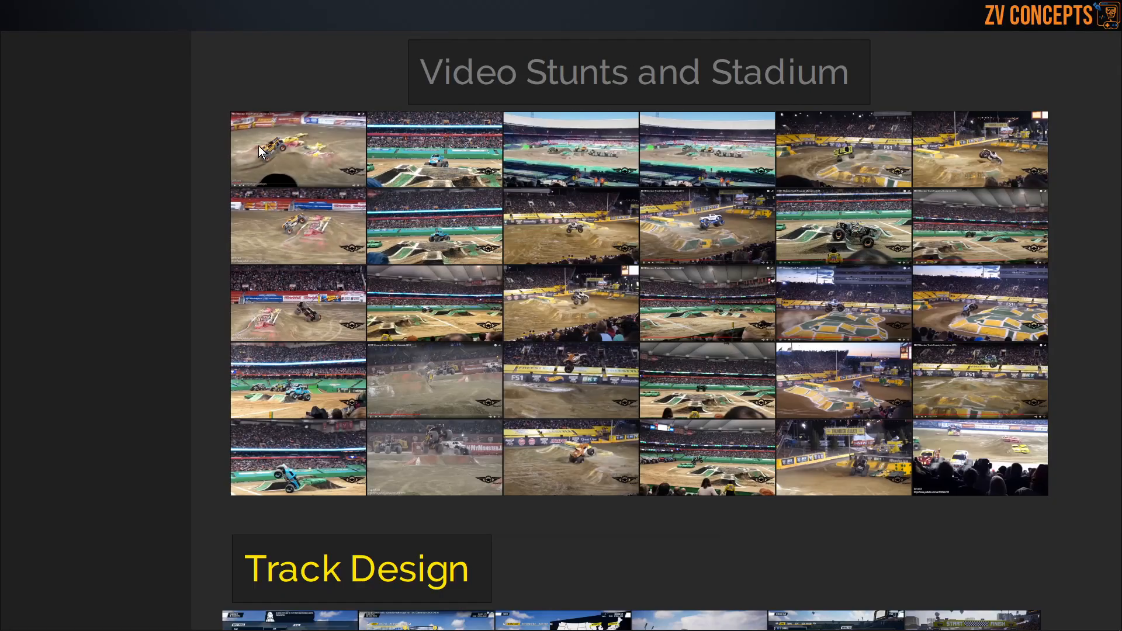
{"action": "scroll", "coordinate": [534, 251], "scroll_direction": "down", "scroll_amount": 5}
{"action": "scroll", "coordinate": [816, 229], "scroll_direction": "up", "scroll_amount": 3}
{"action": "scroll", "coordinate": [714, 204], "scroll_direction": "up", "scroll_amount": 2}
{"action": "scroll", "coordinate": [715, 205], "scroll_direction": "down", "scroll_amount": 6}
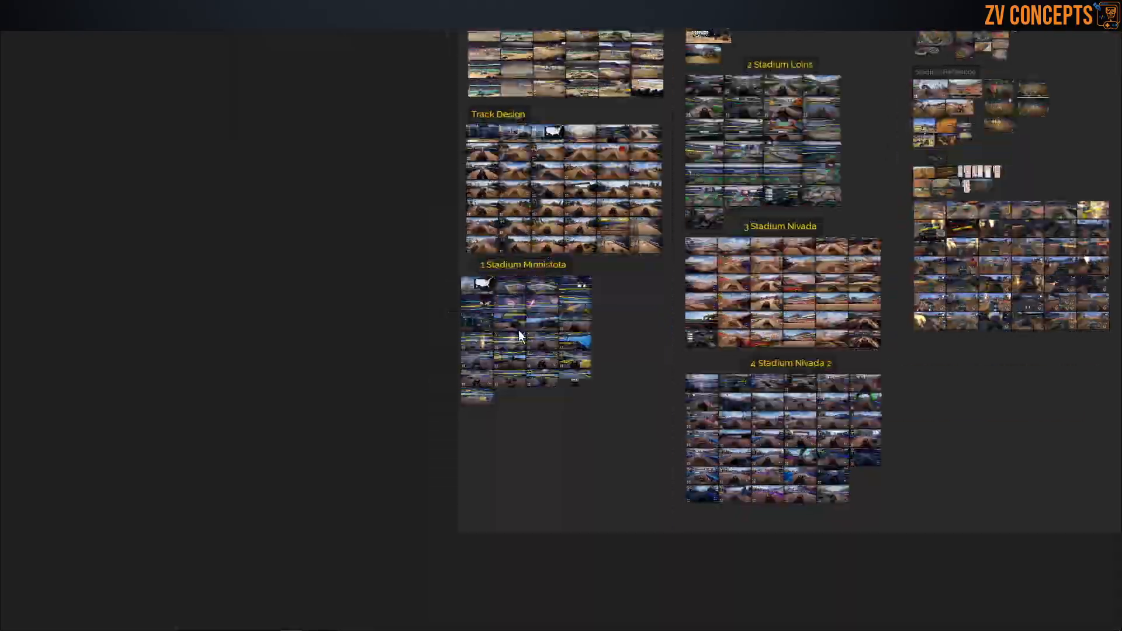
Step: Focus on the Minnesota Stadium freestyle overview image and examine its arena floor, ramps and seating layout
{"action": "scroll", "coordinate": [519, 331], "scroll_direction": "up", "scroll_amount": 5}
{"action": "double_click", "coordinate": [508, 213]}
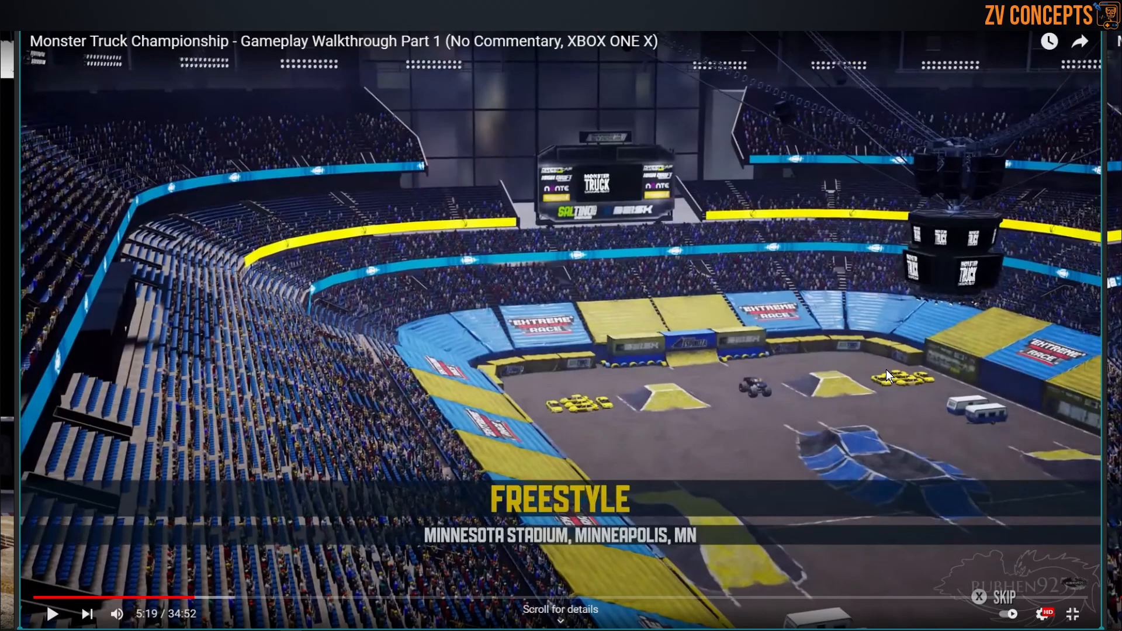
{"action": "middle_click_drag", "start_coordinate": [886, 370], "coordinate": [720, 244]}
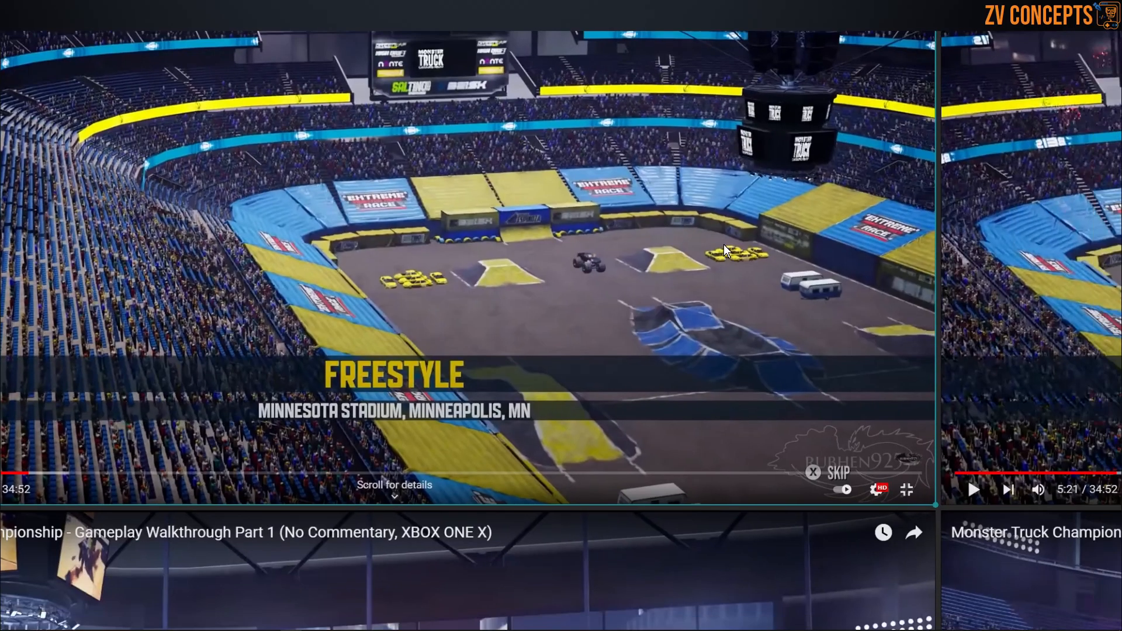
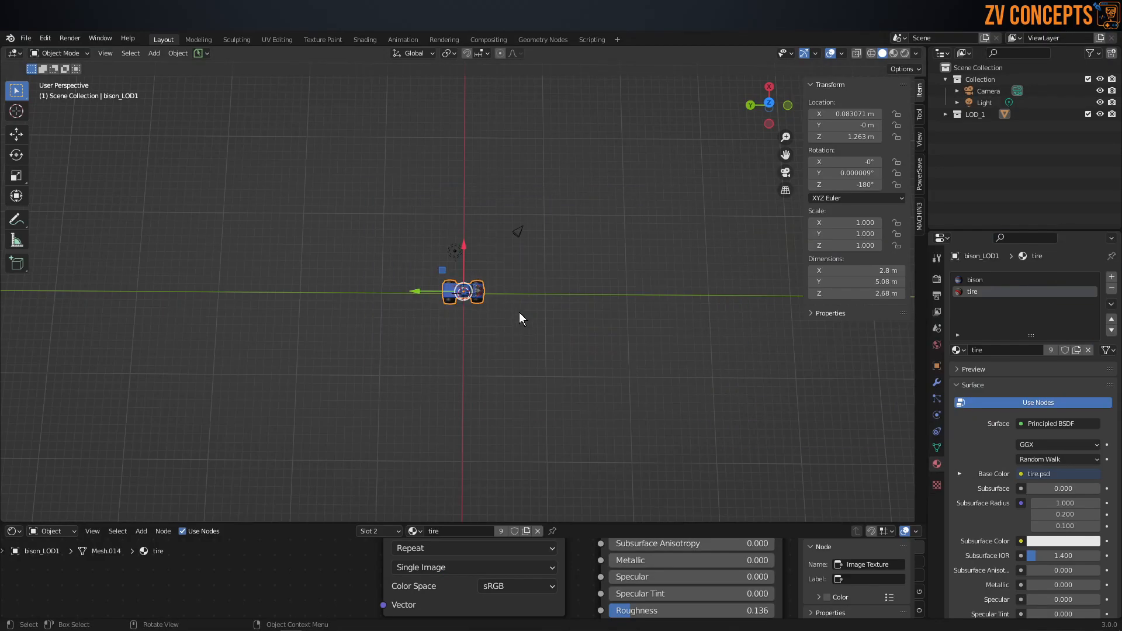
Step: Add a cube mesh at the world origin while looking at the scene from the top
{"action": "middle_click_drag", "start_coordinate": [518, 312], "coordinate": [522, 325], "text": "alt"}
{"action": "scroll", "coordinate": [521, 324], "scroll_direction": "down", "scroll_amount": 4}
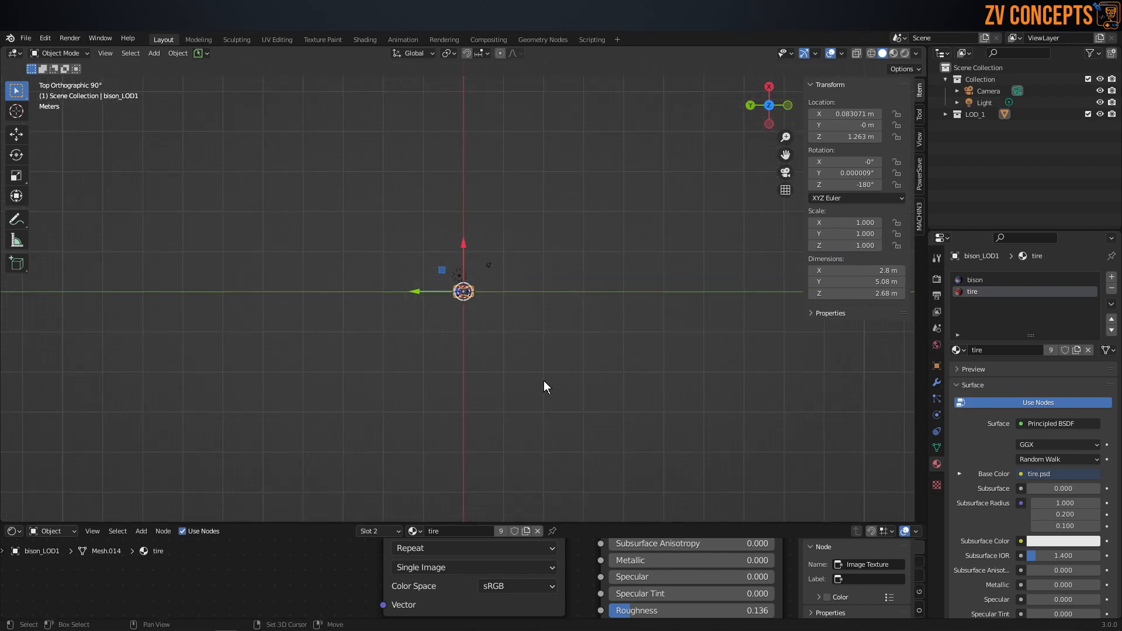
{"action": "key", "text": "shift+a"}
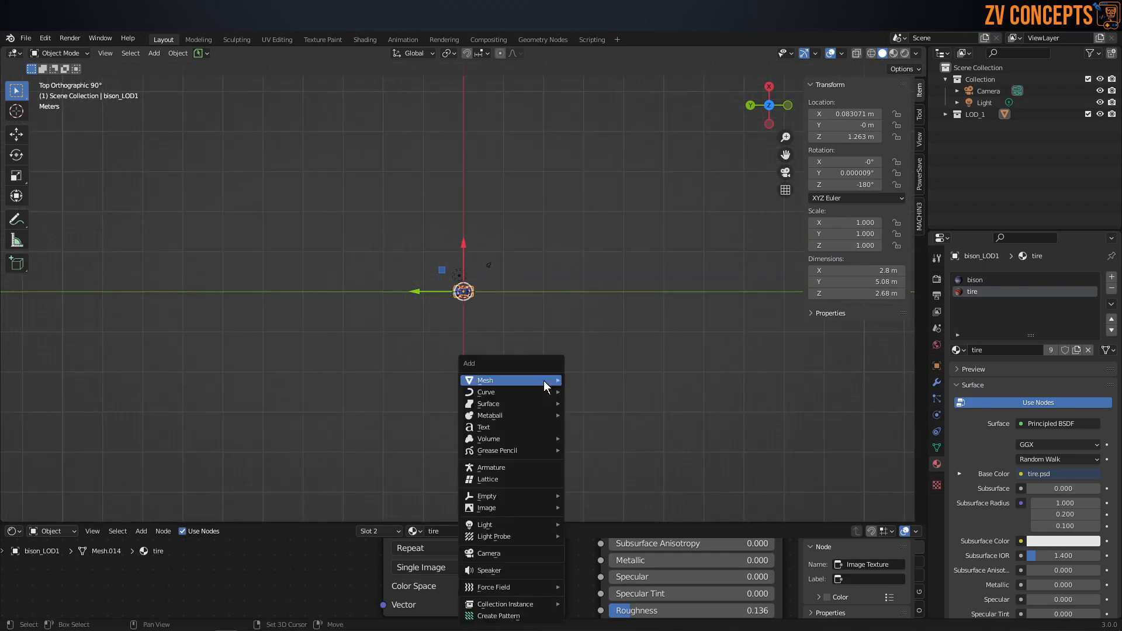
{"action": "mouse_move", "coordinate": [544, 380]}
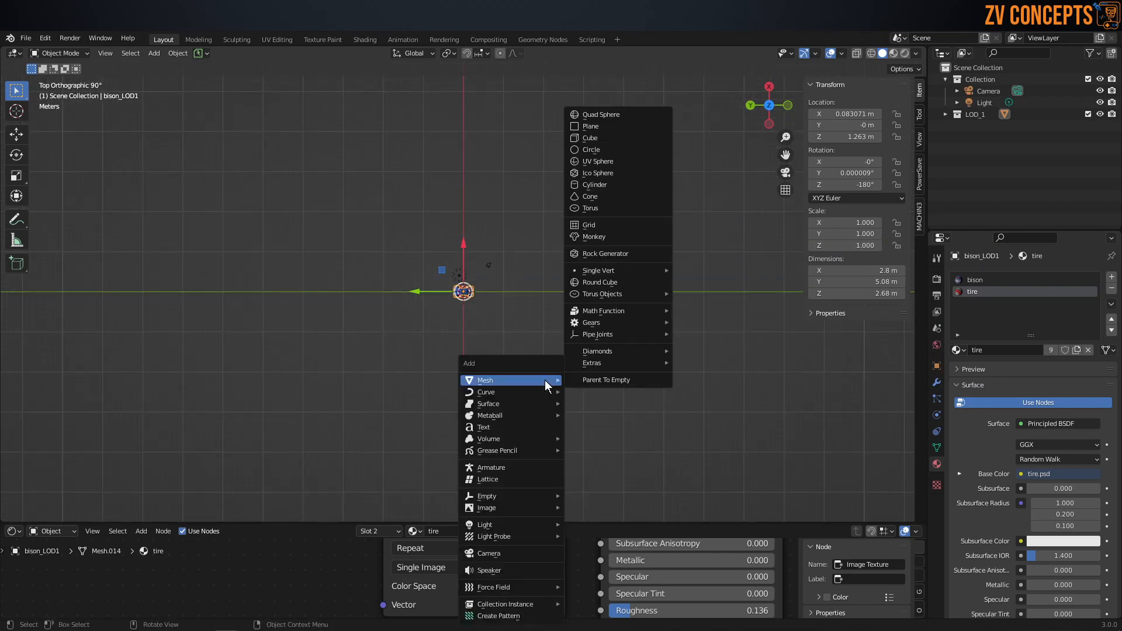
{"action": "left_click", "coordinate": [615, 138]}
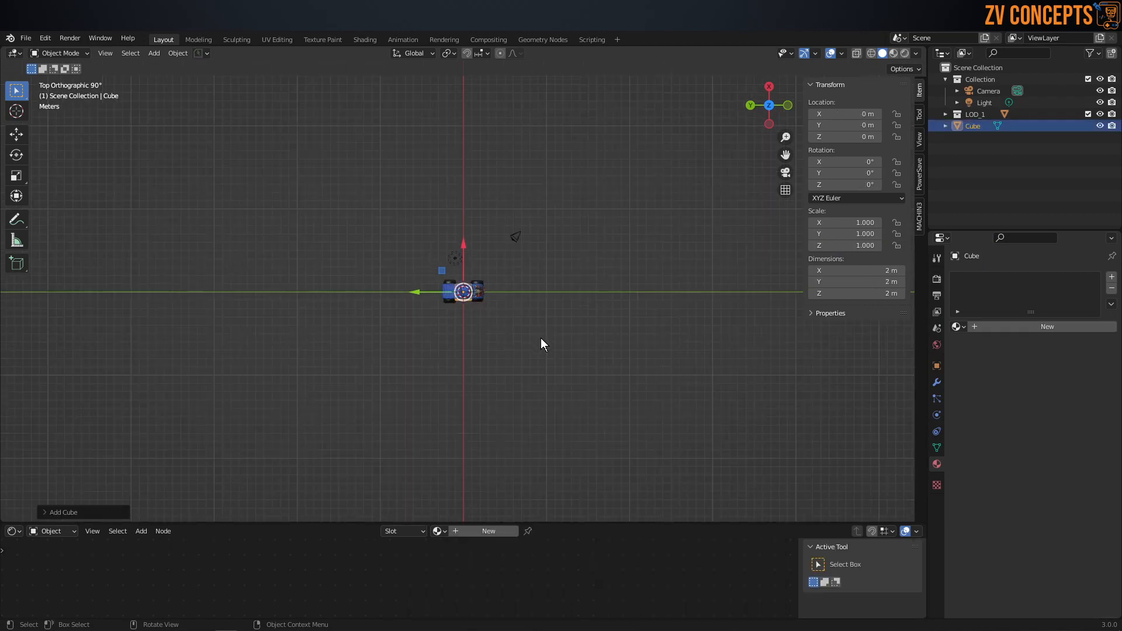
{"action": "key", "text": "Tab"}
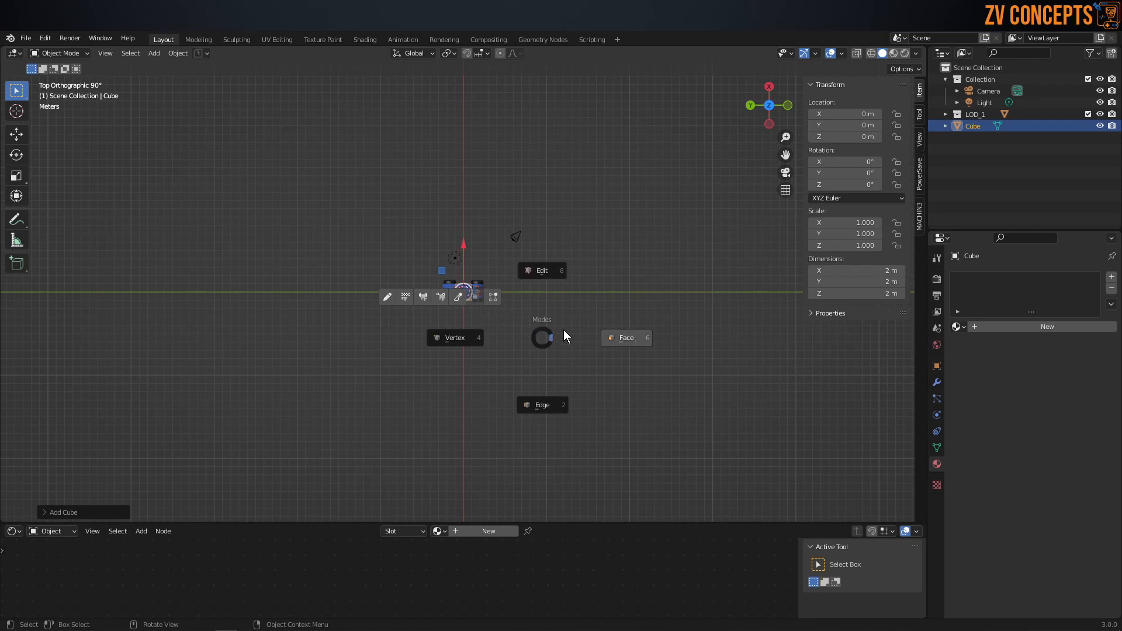
{"action": "left_click", "coordinate": [593, 339]}
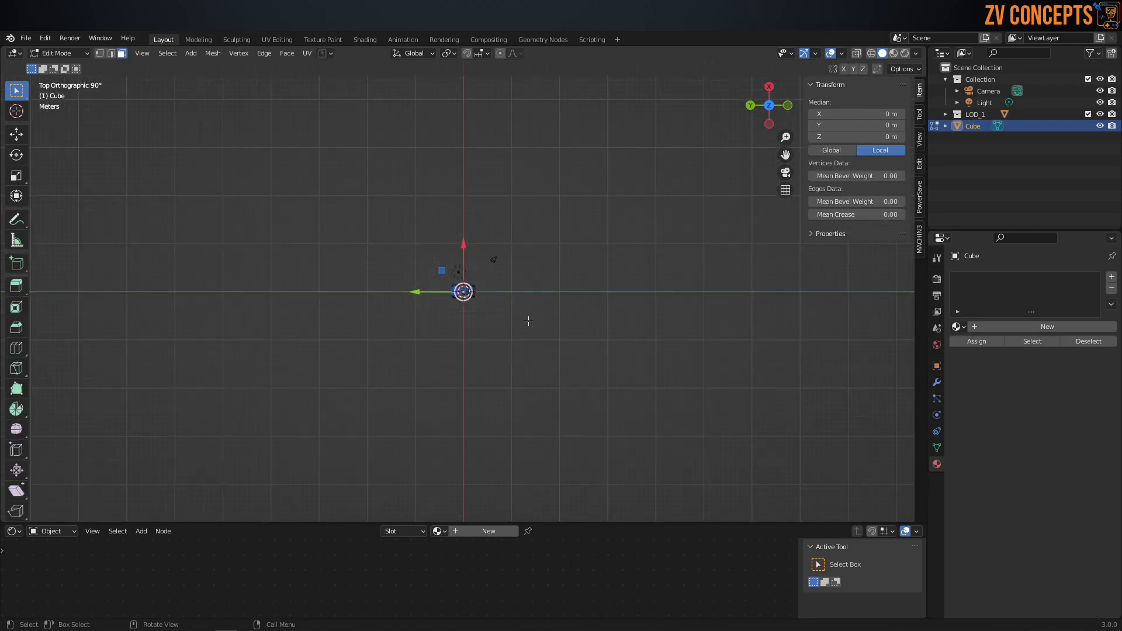
{"action": "key", "text": "s"}
{"action": "key", "text": "x"}
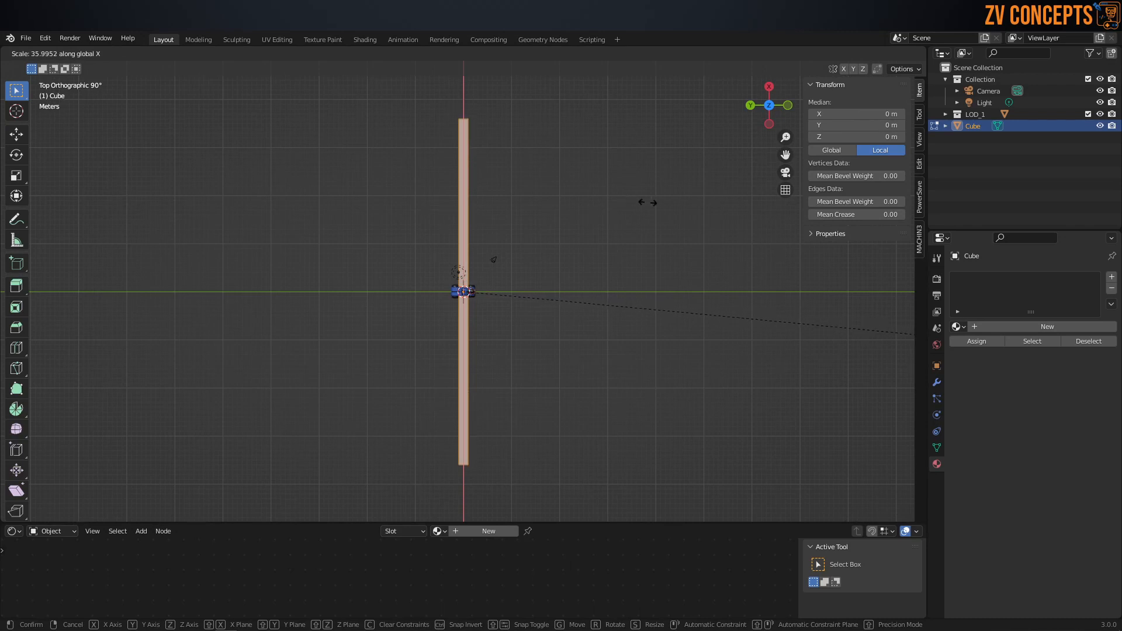
{"action": "key", "text": "Escape"}
{"action": "key", "text": "Tab"}
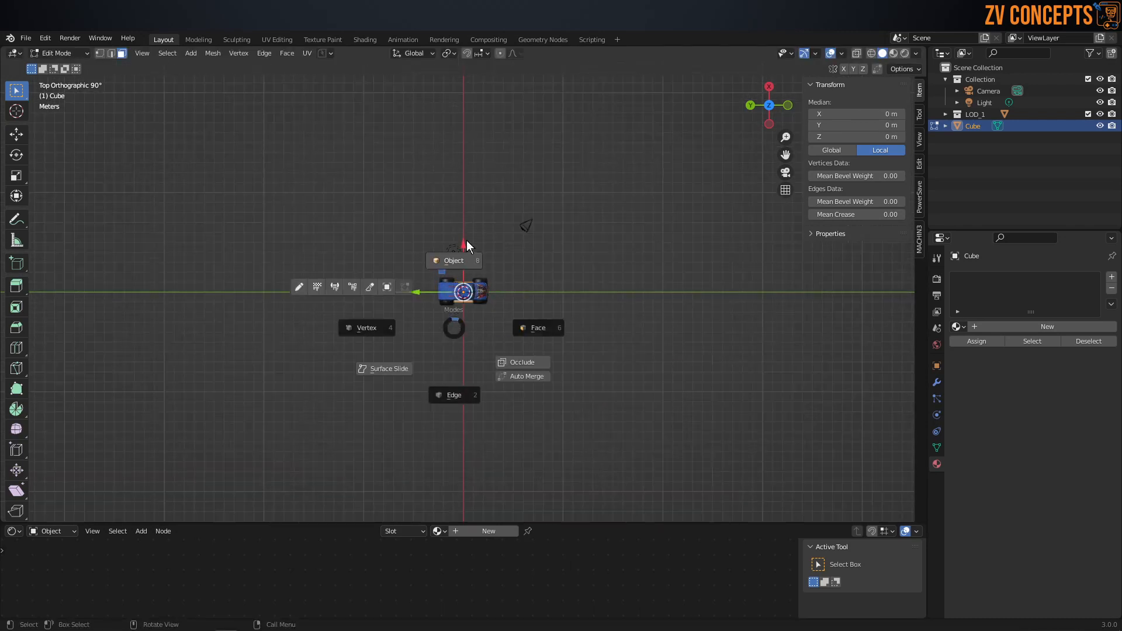
{"action": "left_click", "coordinate": [468, 247]}
Step: Set the cube's X dimension to 50 m and extend it further to 70 m
{"action": "mouse_move", "coordinate": [862, 272]}
{"action": "left_mouse_down"}
{"action": "mouse_move", "coordinate": [935, 271]}
{"action": "mouse_move", "coordinate": [842, 270]}
{"action": "left_mouse_up"}
{"action": "left_click", "coordinate": [857, 271]}
{"action": "type", "text": "50"}
{"action": "key", "text": "Return"}
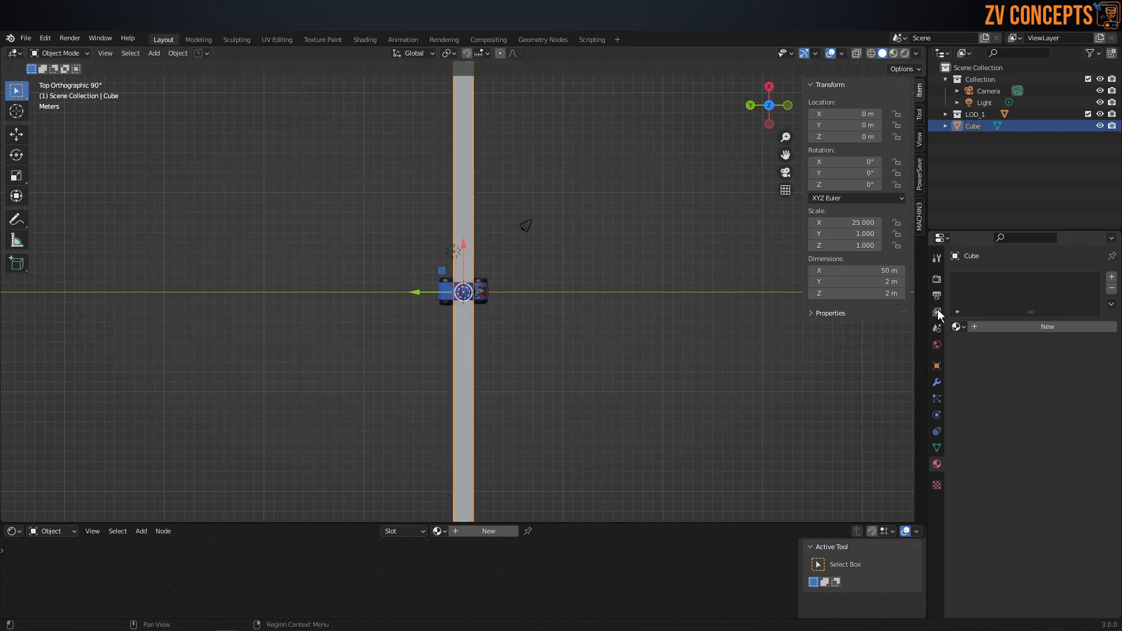
{"action": "scroll", "coordinate": [643, 237], "scroll_direction": "down", "scroll_amount": 4}
{"action": "scroll", "coordinate": [598, 230], "scroll_direction": "up", "scroll_amount": 2}
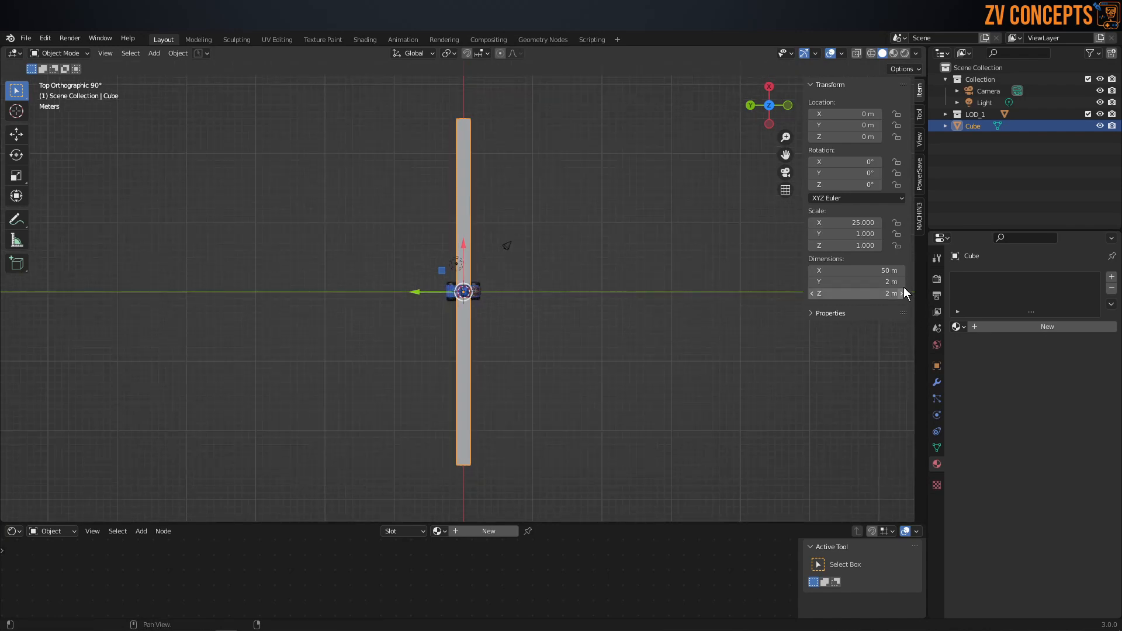
{"action": "left_click_drag", "start_coordinate": [880, 271], "coordinate": [887, 270]}
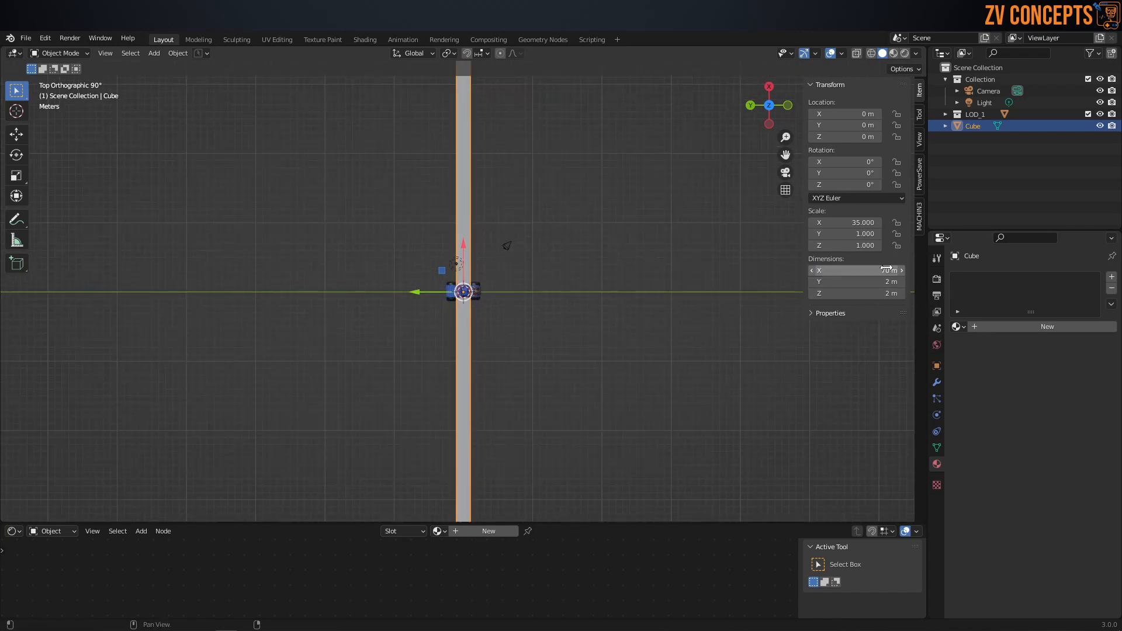
{"action": "scroll", "coordinate": [667, 246], "scroll_direction": "down", "scroll_amount": 2}
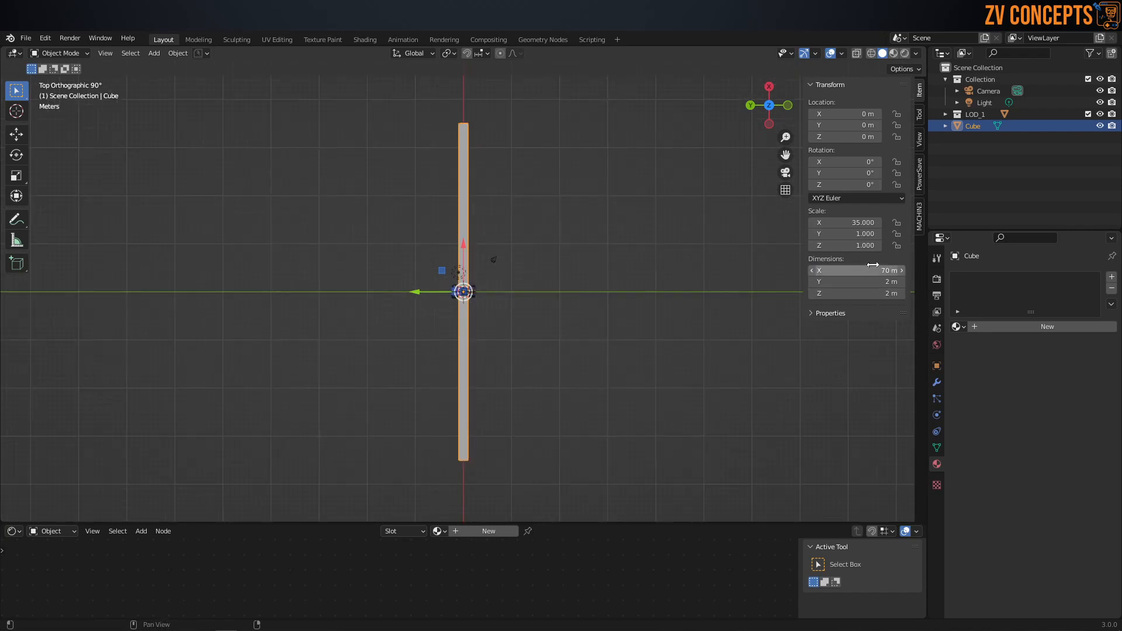
Step: Set the cube's Y dimension to 120 m and its Z dimension to 0.2 m to form a flat slab
{"action": "left_click_drag", "start_coordinate": [856, 282], "coordinate": [910, 282]}
{"action": "left_click", "coordinate": [835, 282]}
{"action": "type", "text": "120"}
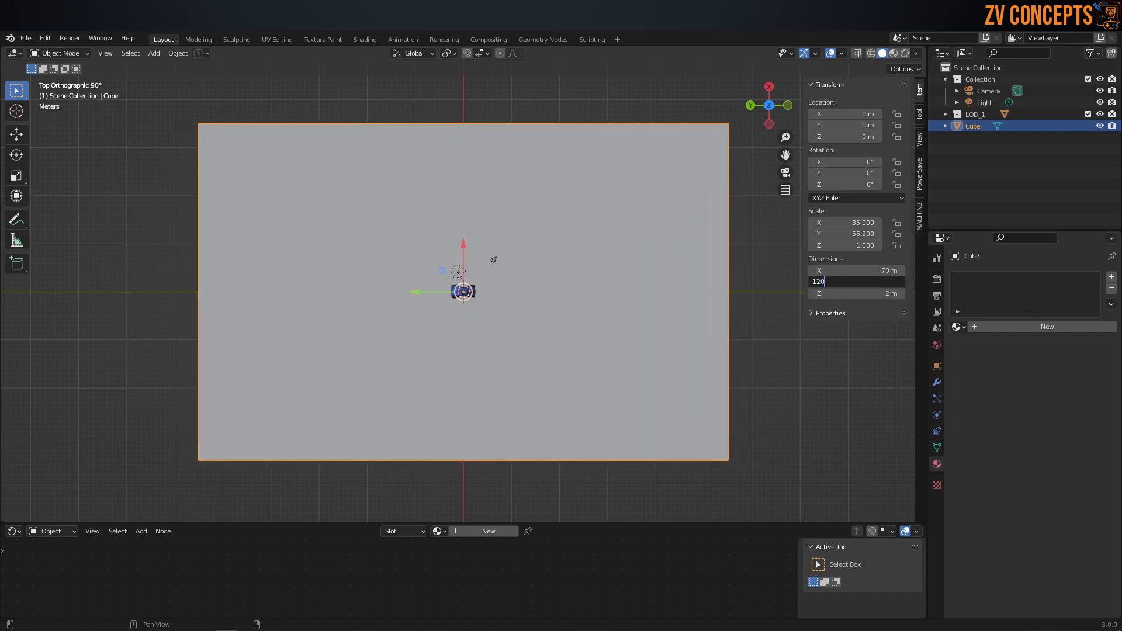
{"action": "key", "text": "Return"}
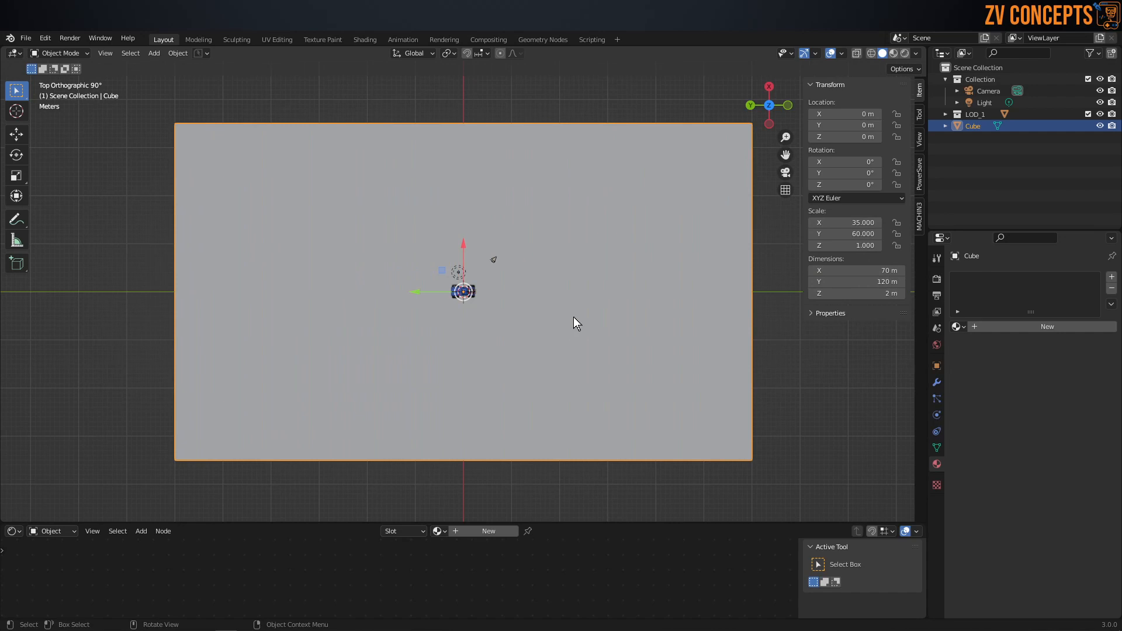
{"action": "left_click", "coordinate": [856, 294]}
{"action": "type", "text": ".2"}
{"action": "key", "text": "Return"}
Step: Examine the slab's size against the truck from low and high viewing angles
{"action": "middle_click_drag", "start_coordinate": [503, 257], "coordinate": [587, 226]}
{"action": "scroll", "coordinate": [466, 299], "scroll_direction": "up", "scroll_amount": 1}
{"action": "middle_click_drag", "start_coordinate": [643, 307], "coordinate": [576, 335]}
{"action": "scroll", "coordinate": [482, 304], "scroll_direction": "up", "scroll_amount": 2}
{"action": "scroll", "coordinate": [491, 300], "scroll_direction": "up", "scroll_amount": 1}
{"action": "middle_click_drag", "start_coordinate": [501, 296], "coordinate": [489, 325]}
{"action": "scroll", "coordinate": [490, 321], "scroll_direction": "up", "scroll_amount": 1}
{"action": "scroll", "coordinate": [489, 320], "scroll_direction": "down", "scroll_amount": 2}
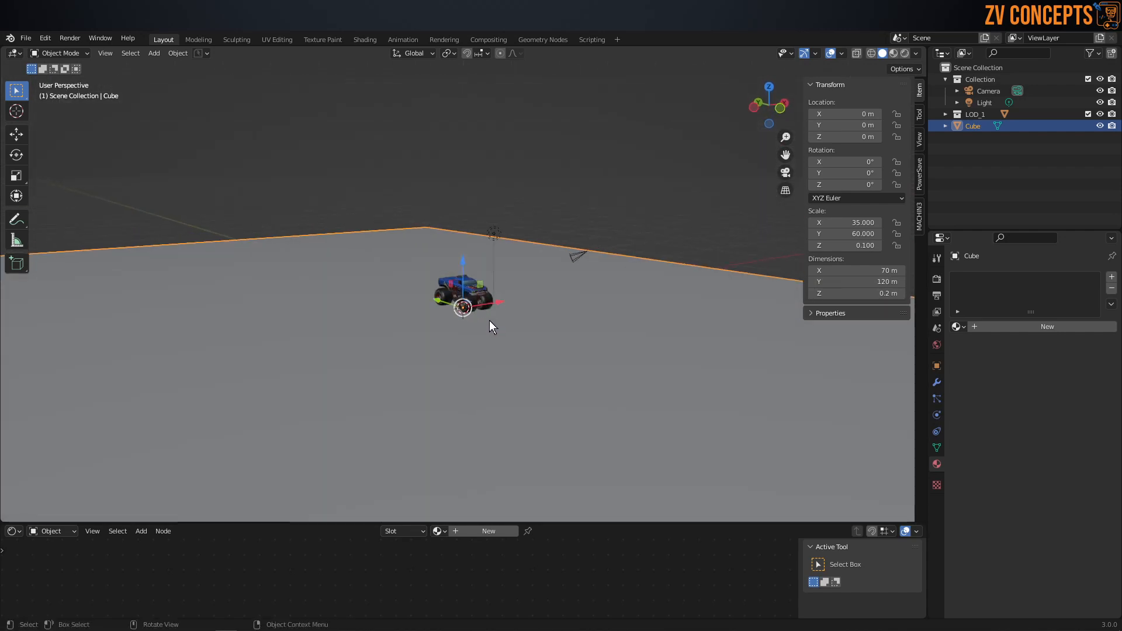
{"action": "mouse_move", "coordinate": [490, 321]}
{"action": "middle_mouse_down"}
{"action": "mouse_move", "coordinate": [473, 317]}
{"action": "mouse_move", "coordinate": [494, 317]}
{"action": "middle_mouse_up"}
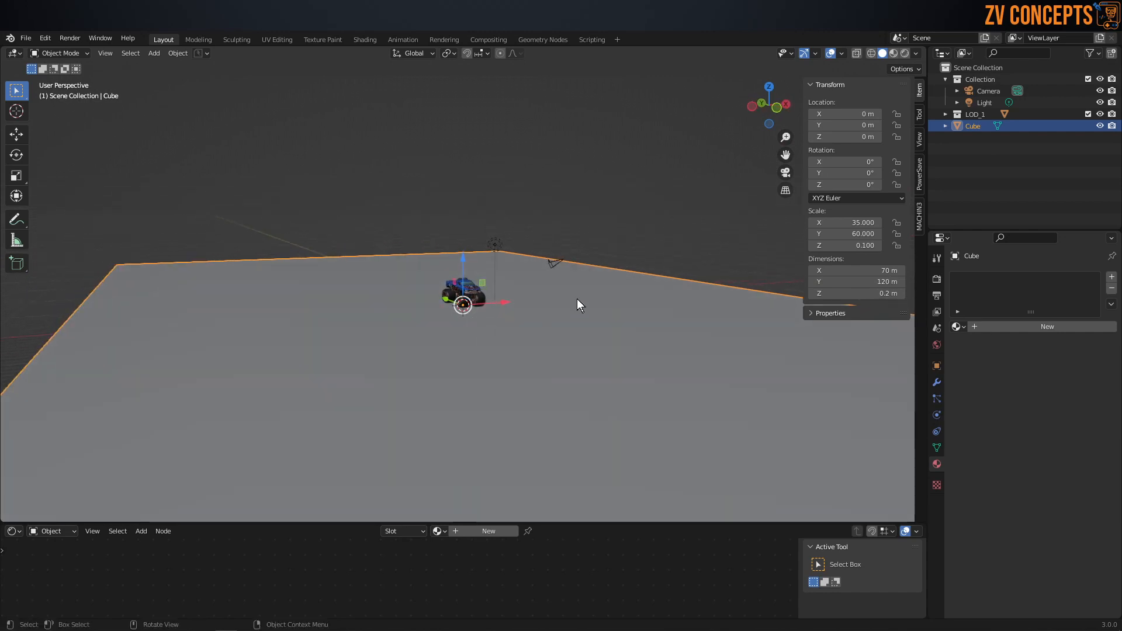
{"action": "scroll", "coordinate": [406, 315], "scroll_direction": "up", "scroll_amount": 1}
{"action": "middle_click_drag", "start_coordinate": [418, 312], "coordinate": [490, 309]}
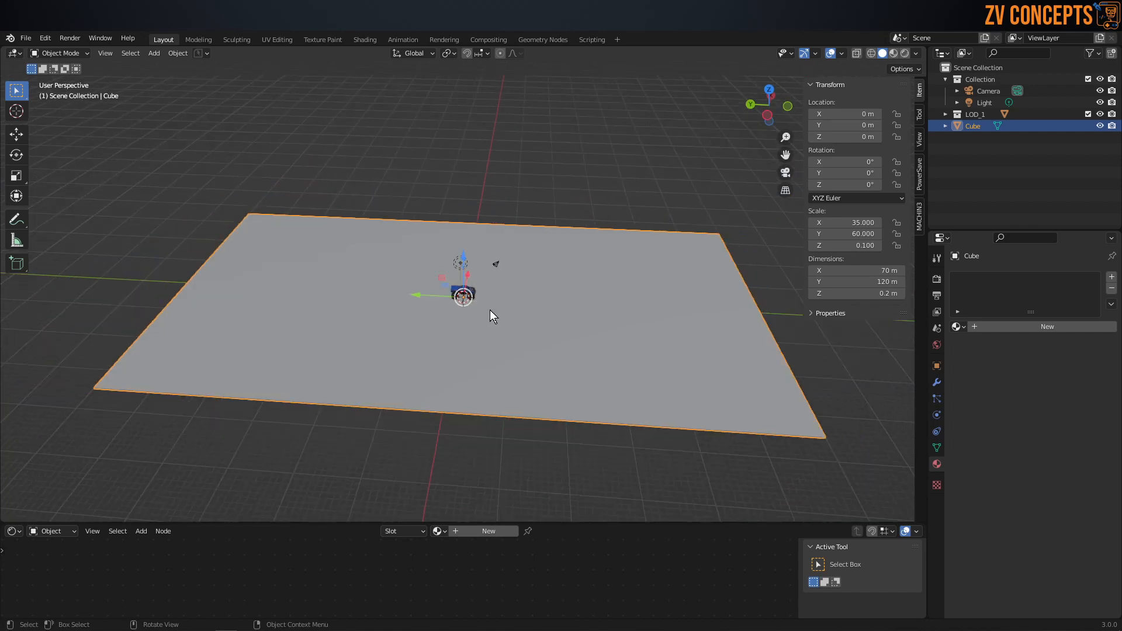
{"action": "middle_click_drag", "start_coordinate": [490, 310], "coordinate": [510, 268]}
Step: Delete the slab's underside and side faces in Edit Mode, keeping only the top face
{"action": "key", "text": "Tab"}
{"action": "left_click", "coordinate": [508, 332]}
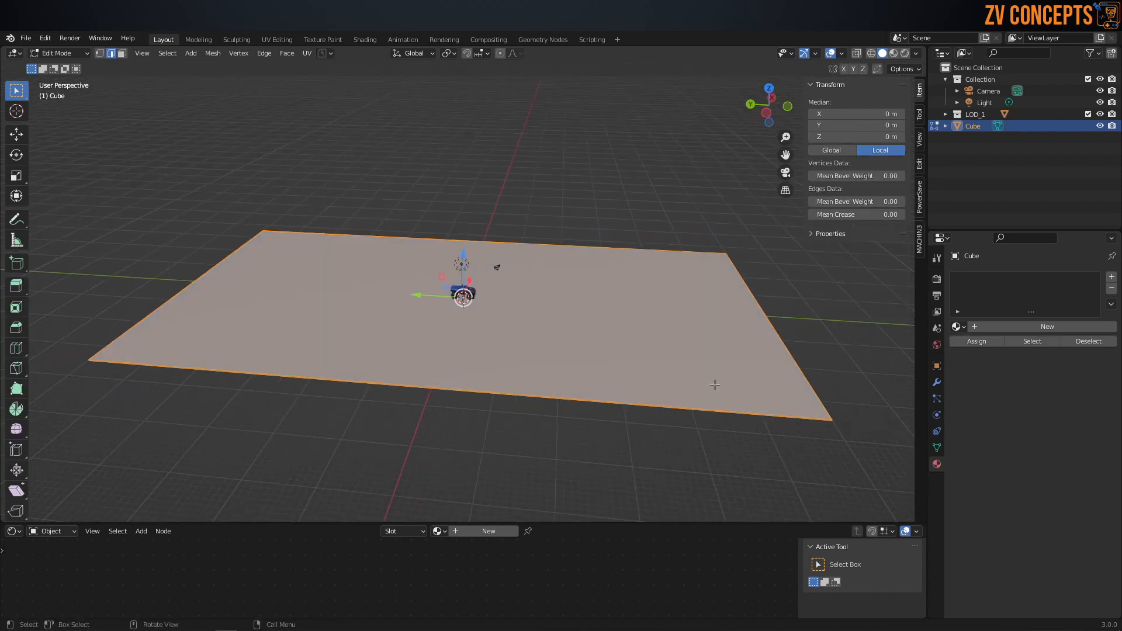
{"action": "middle_click_drag", "start_coordinate": [508, 332], "coordinate": [589, 342]}
{"action": "scroll", "coordinate": [772, 345], "scroll_direction": "up", "scroll_amount": 1}
{"action": "key", "text": "Tab"}
{"action": "left_click", "coordinate": [704, 248]}
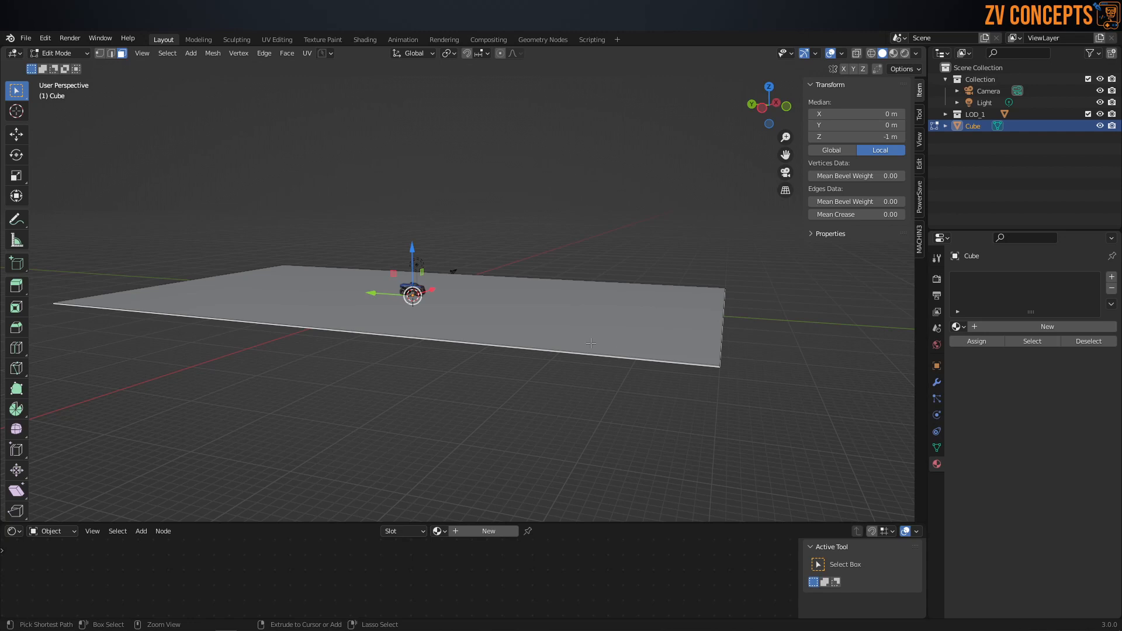
{"action": "key", "text": "ctrl+KP_Add"}
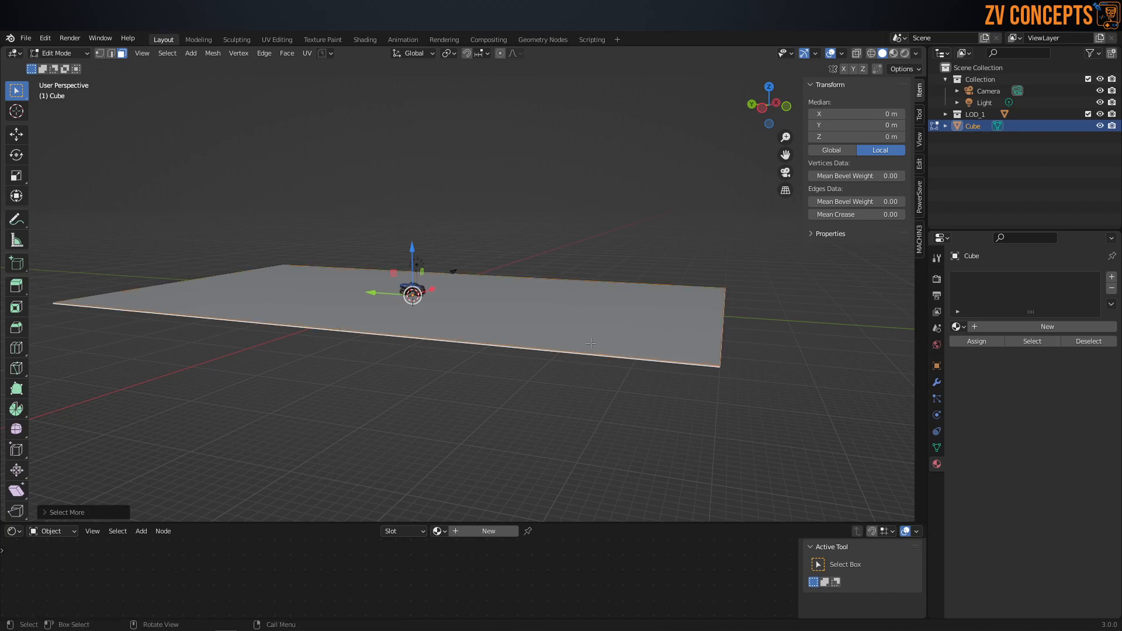
{"action": "key", "text": "x"}
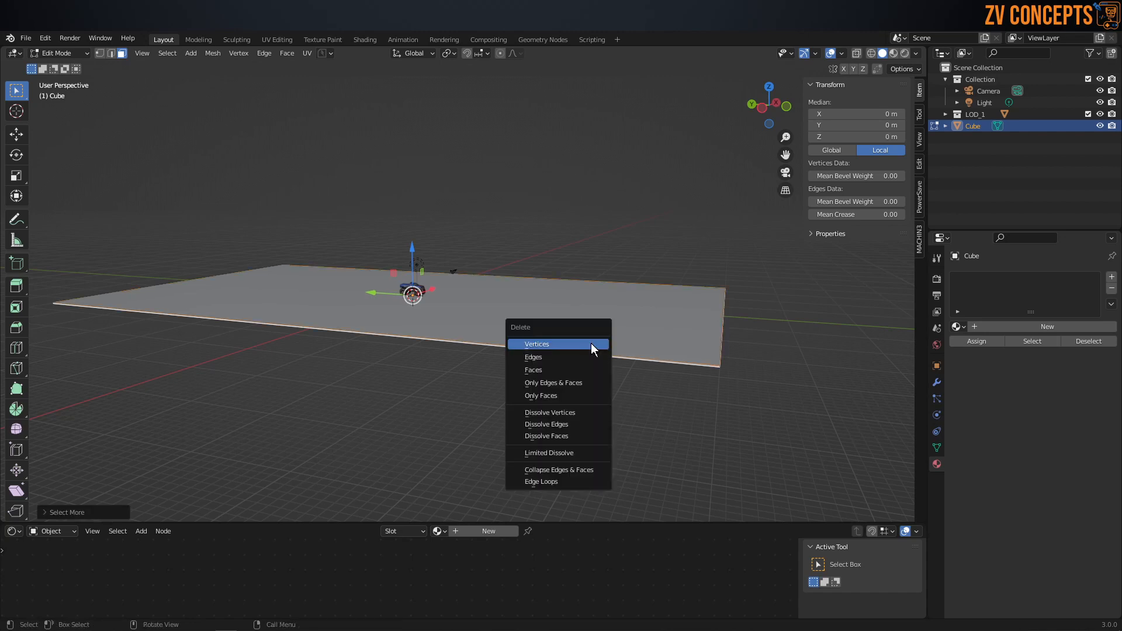
{"action": "left_click", "coordinate": [570, 372]}
Step: Try to bevel the four corner vertices of the arena floor plane, and undo the bevel
{"action": "key", "text": "Tab"}
{"action": "key", "text": "4"}
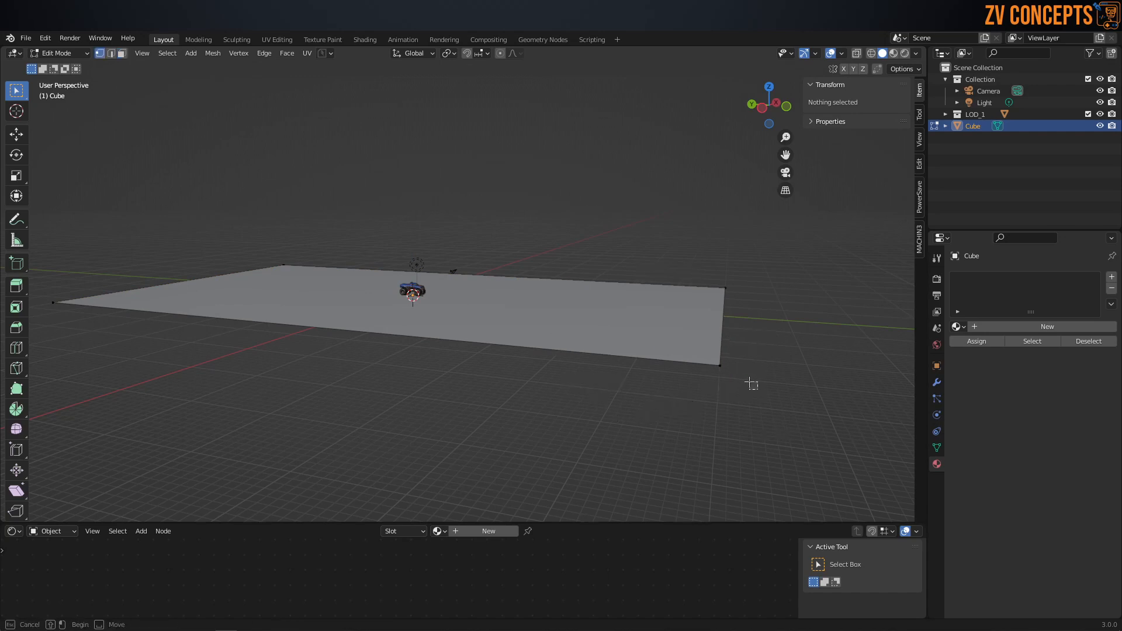
{"action": "key", "text": "a"}
{"action": "middle_click_drag", "start_coordinate": [750, 382], "coordinate": [652, 361]}
{"action": "key", "text": "ctrl+b"}
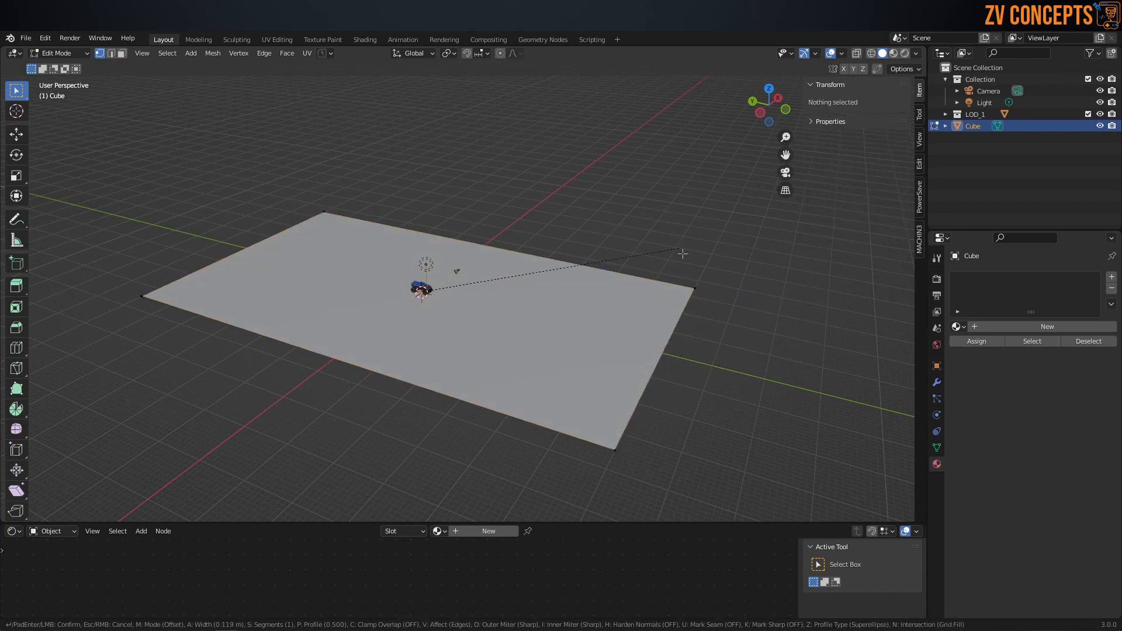
{"action": "key", "text": "Escape"}
{"action": "key", "text": "ctrl+shift+b"}
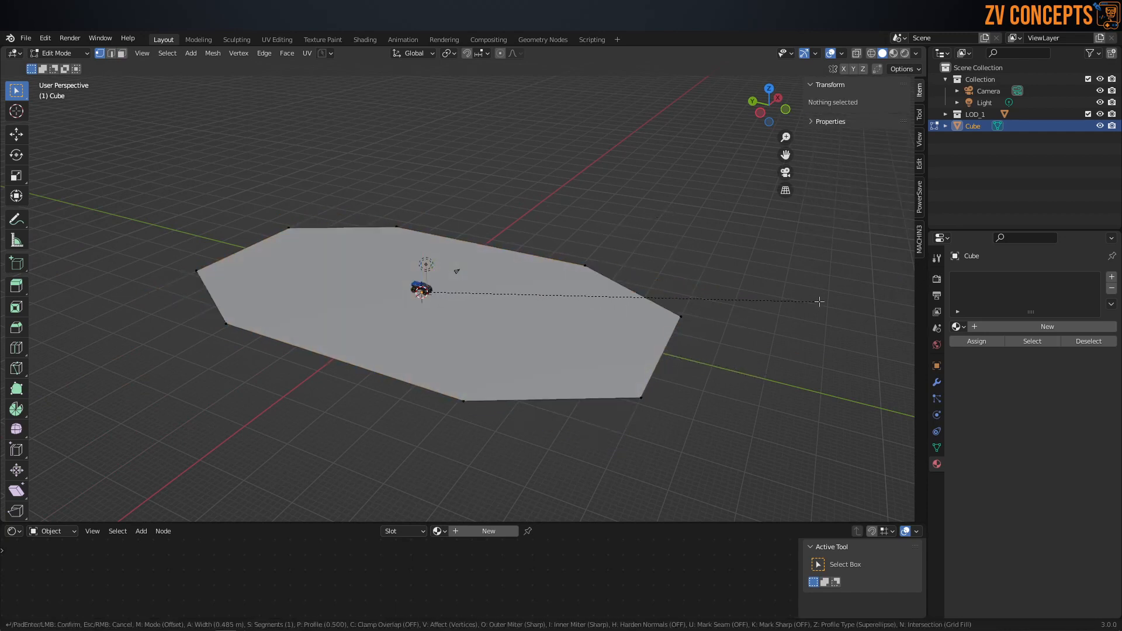
{"action": "left_click", "coordinate": [766, 314]}
{"action": "middle_click_drag", "start_coordinate": [781, 321], "coordinate": [636, 376]}
{"action": "key", "text": "ctrl+z"}
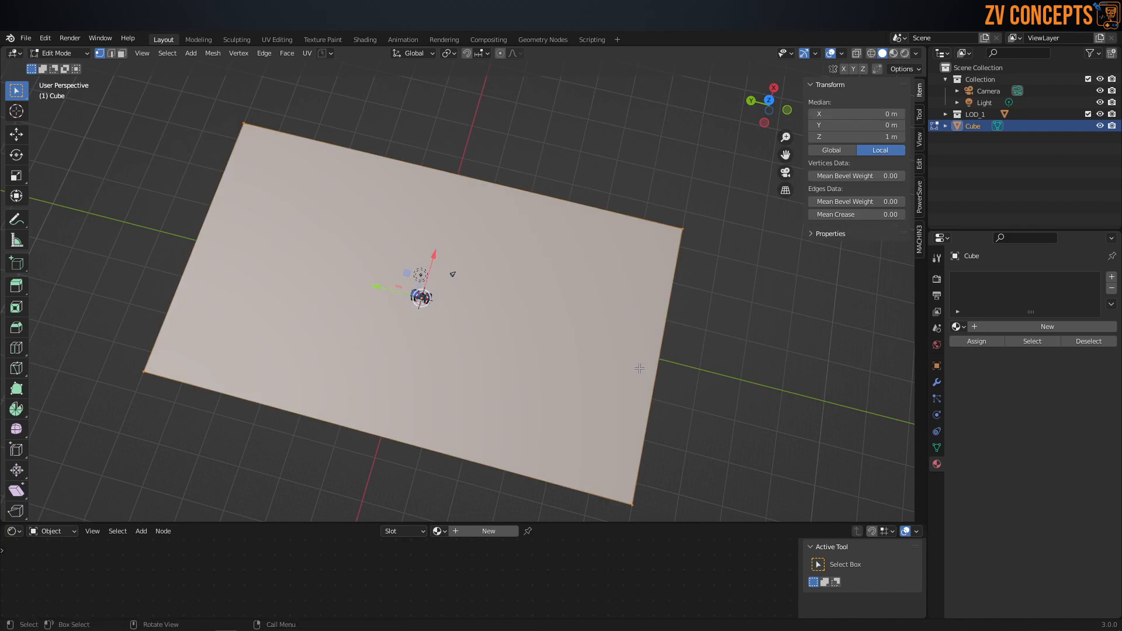
Step: Return the floor plane to Object Mode and apply its scale
{"action": "middle_click_drag", "start_coordinate": [609, 326], "coordinate": [494, 255]}
{"action": "key", "text": "Tab"}
{"action": "left_click", "coordinate": [493, 202]}
{"action": "key", "text": "ctrl+a"}
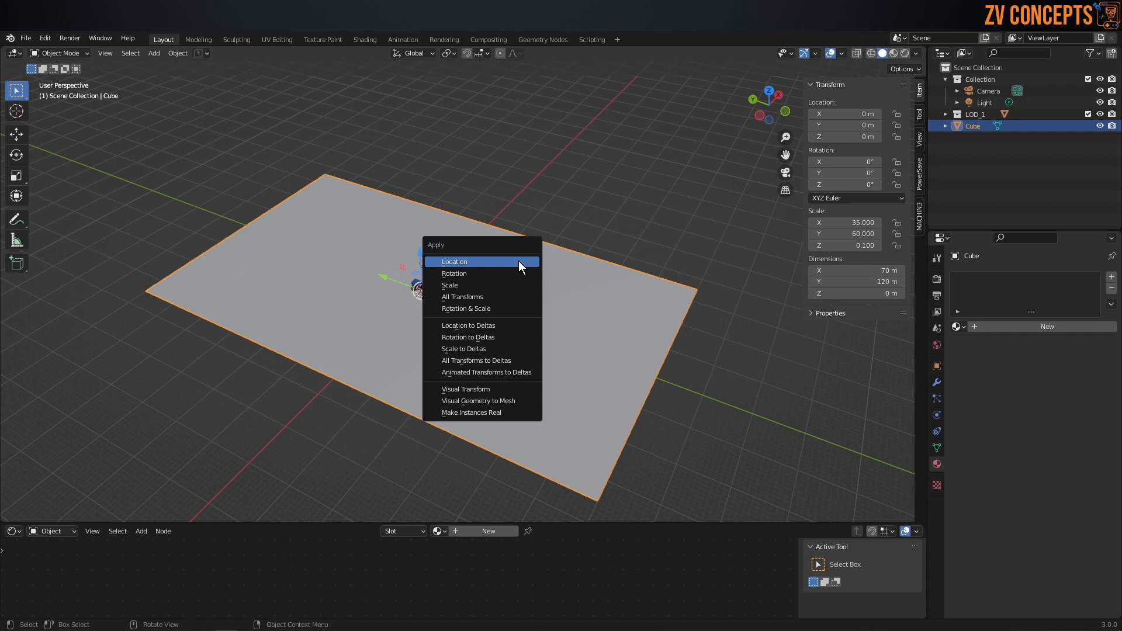
{"action": "left_click", "coordinate": [514, 283]}
Step: Bevel the floor's four corner vertices with a width of about 26 m, 6 segments and Clamp Overlap on
{"action": "key", "text": "Tab"}
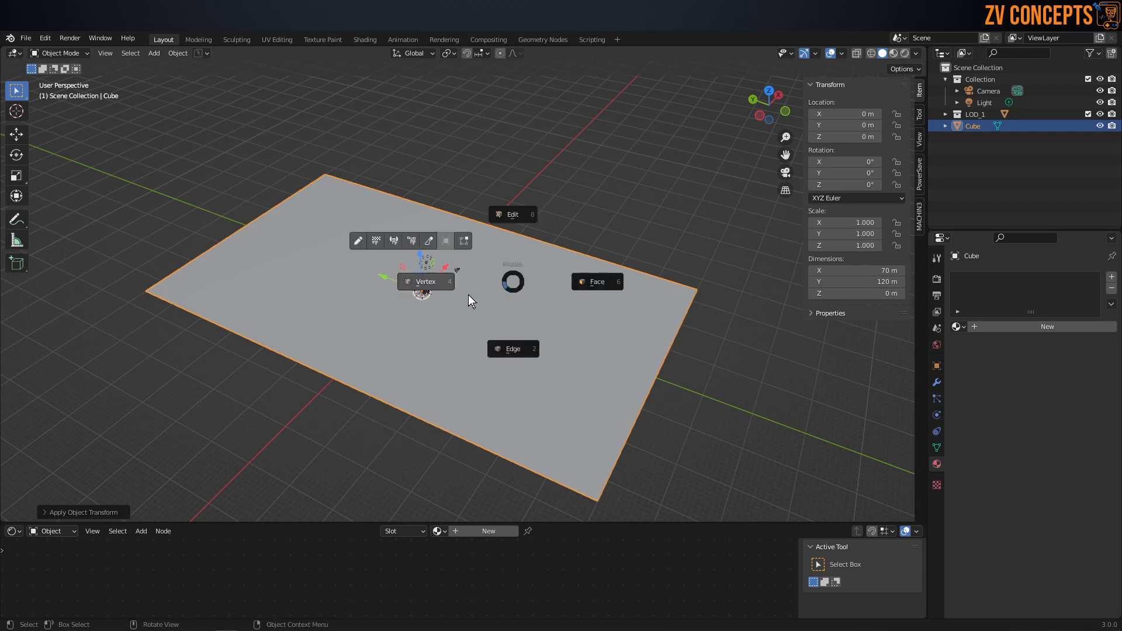
{"action": "left_click", "coordinate": [469, 294]}
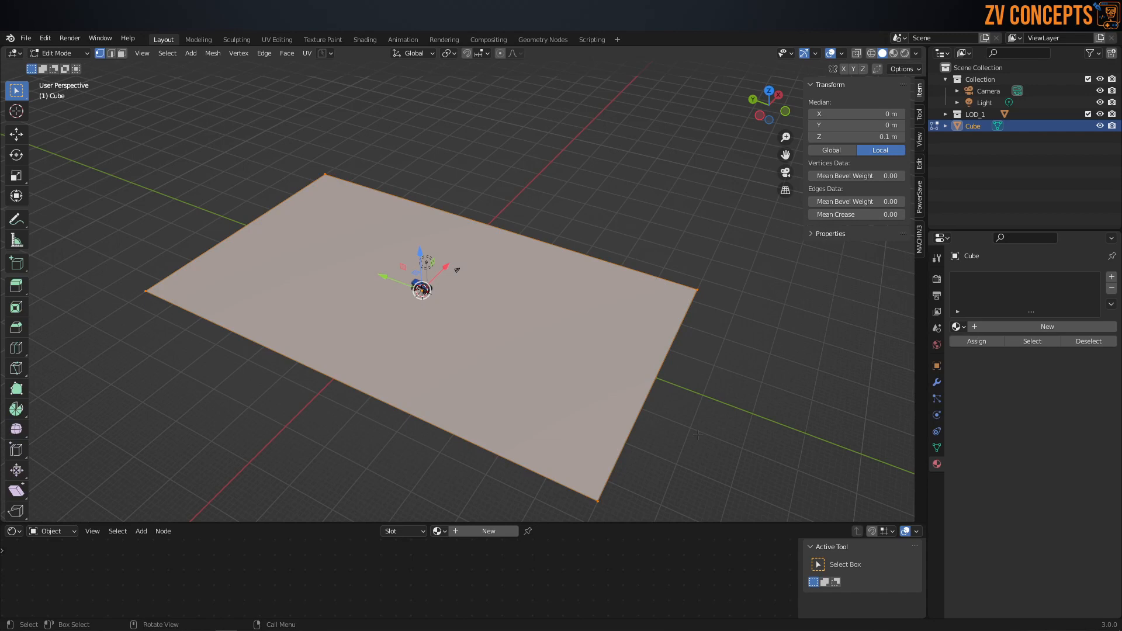
{"action": "key", "text": "ctrl+shift+b"}
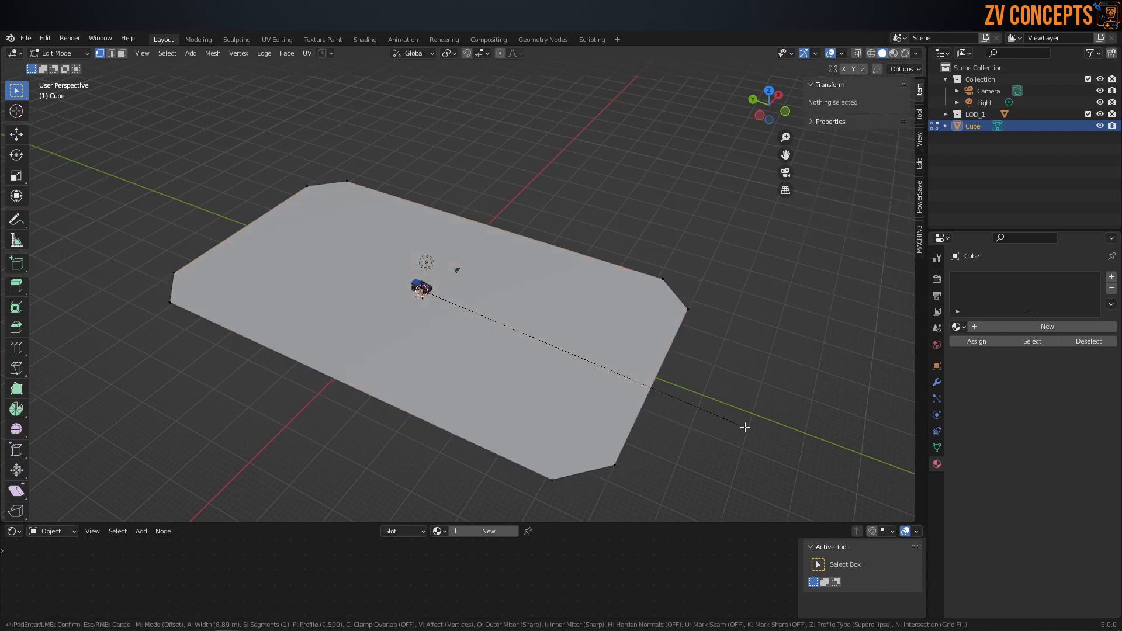
{"action": "scroll", "coordinate": [741, 425], "scroll_direction": "up", "scroll_amount": 1}
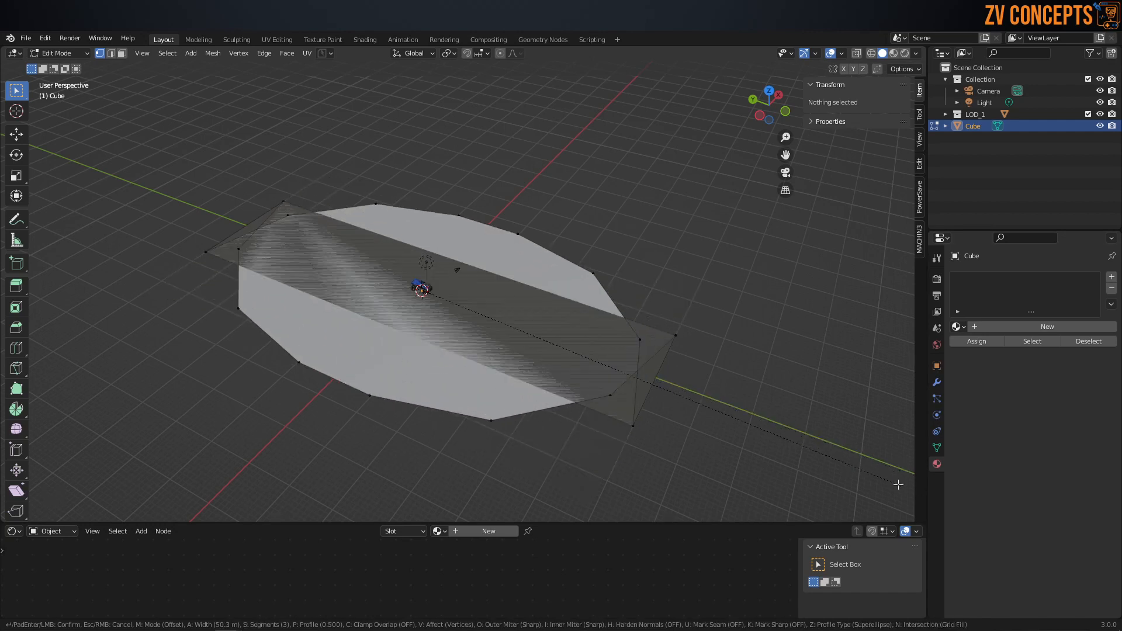
{"action": "key", "text": "c"}
{"action": "scroll", "coordinate": [819, 453], "scroll_direction": "up", "scroll_amount": 1}
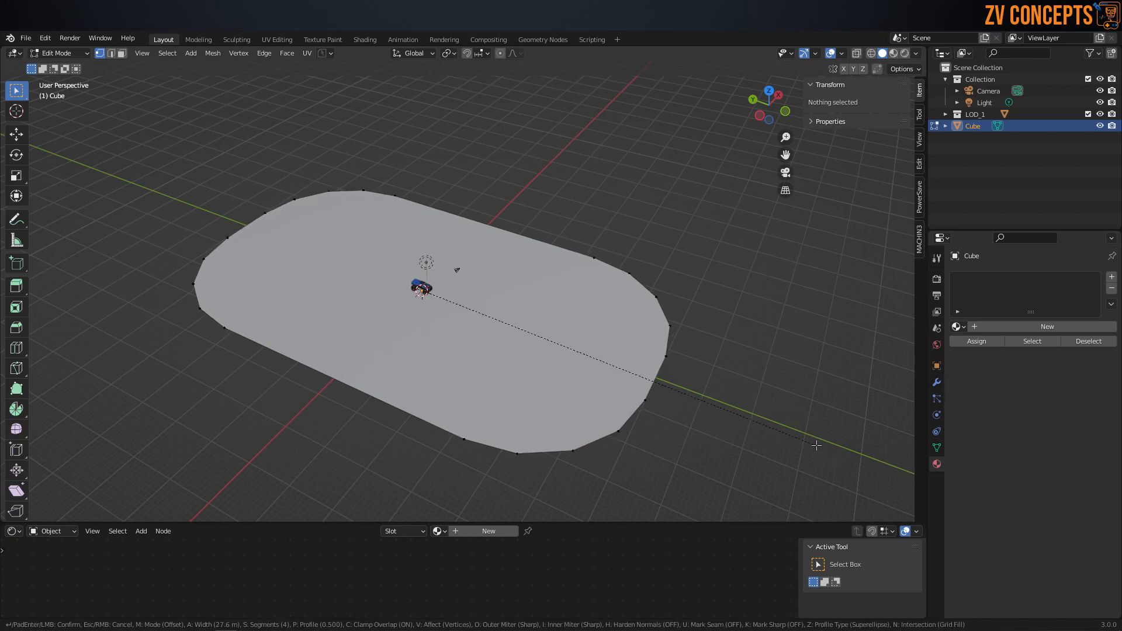
{"action": "scroll", "coordinate": [805, 438], "scroll_direction": "up", "scroll_amount": 1}
{"action": "scroll", "coordinate": [807, 439], "scroll_direction": "up", "scroll_amount": 1}
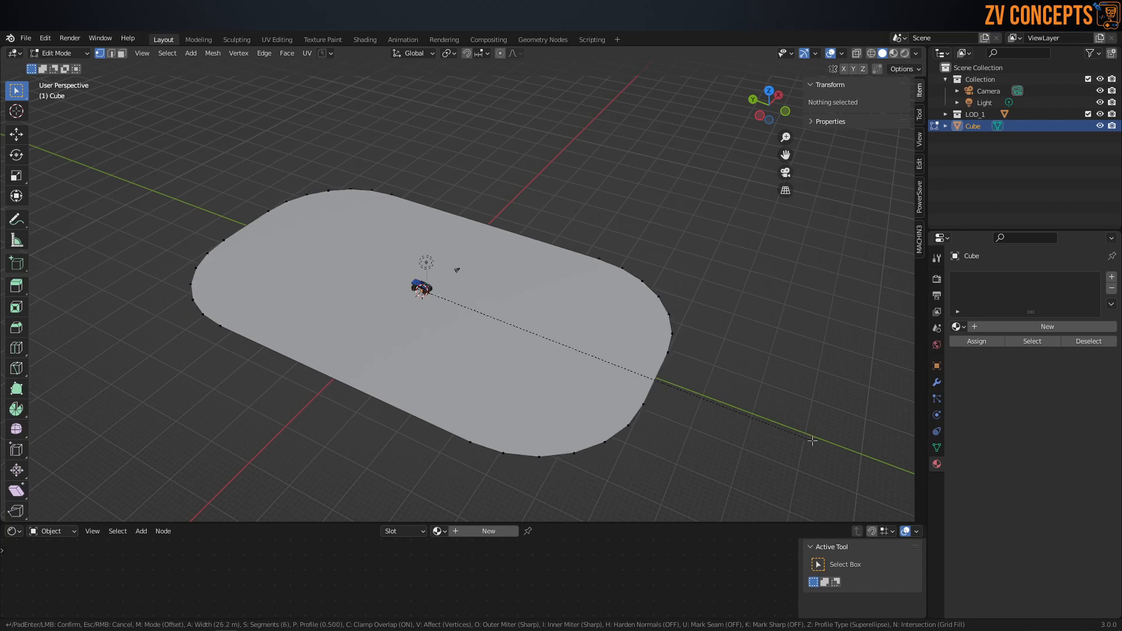
{"action": "left_click", "coordinate": [813, 440]}
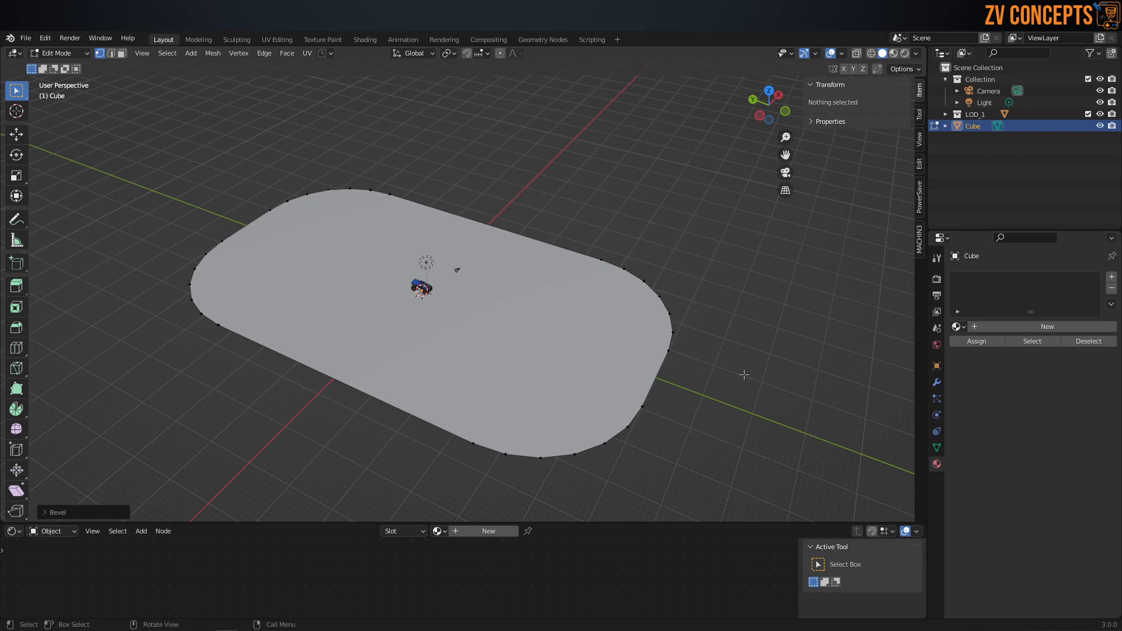
Step: Check the rounded arena floor around the truck and return to Object Mode
{"action": "middle_click_drag", "start_coordinate": [630, 324], "coordinate": [453, 283]}
{"action": "scroll", "coordinate": [371, 258], "scroll_direction": "up", "scroll_amount": 4}
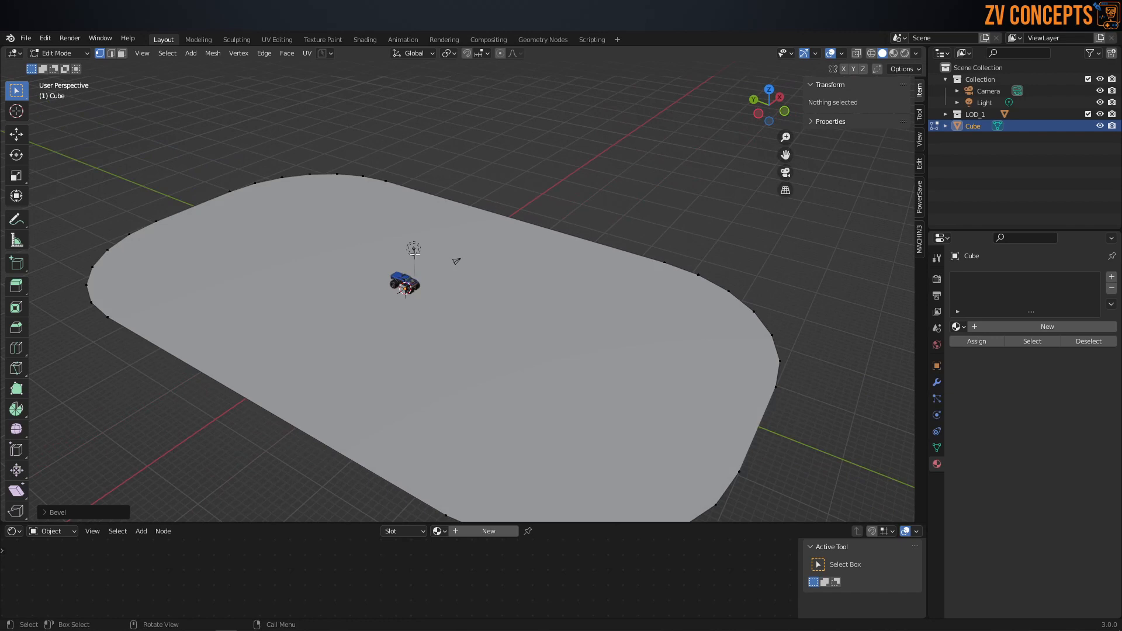
{"action": "scroll", "coordinate": [414, 252], "scroll_direction": "down", "scroll_amount": 1}
{"action": "scroll", "coordinate": [413, 257], "scroll_direction": "down", "scroll_amount": 3}
{"action": "middle_click_drag", "start_coordinate": [413, 257], "coordinate": [408, 262]}
{"action": "key", "text": "Tab"}
{"action": "left_click", "coordinate": [414, 201]}
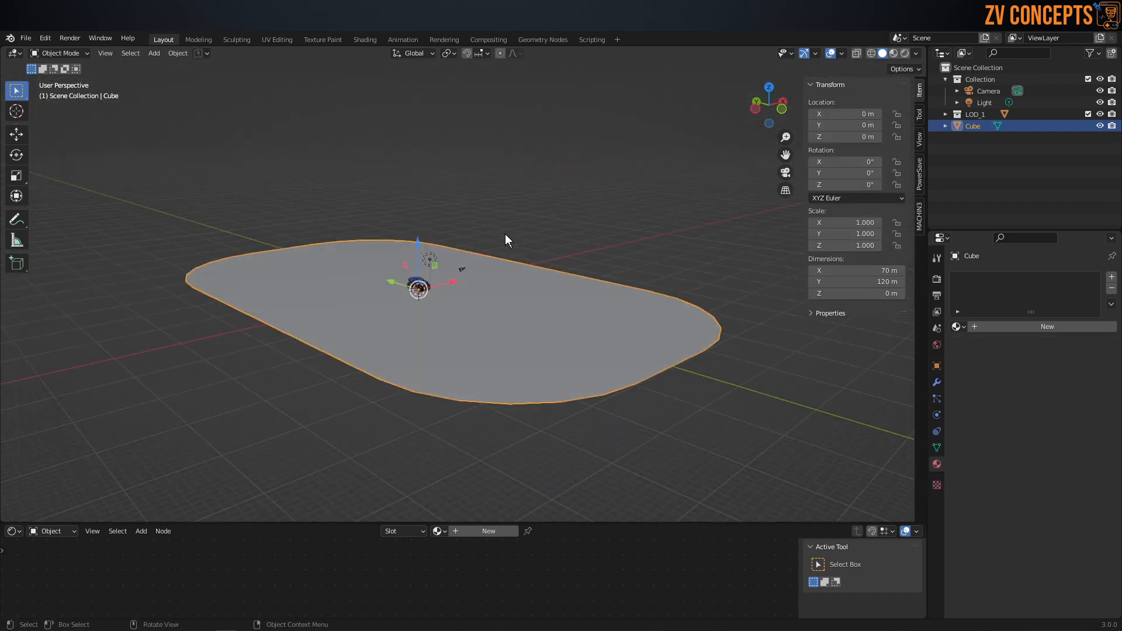
Step: Compare the bison truck's size with the arena floor from close up and from a distance
{"action": "scroll", "coordinate": [505, 234], "scroll_direction": "up", "scroll_amount": 6}
{"action": "key", "text": "alt+a"}
{"action": "left_click", "coordinate": [339, 268]}
{"action": "scroll", "coordinate": [339, 267], "scroll_direction": "up", "scroll_amount": 3}
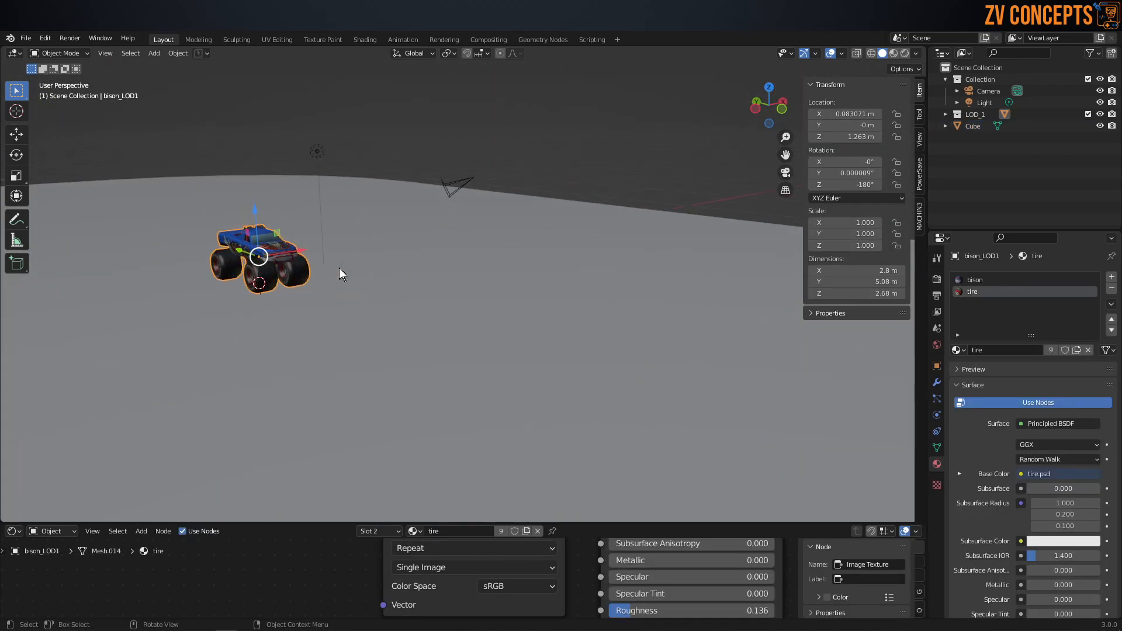
{"action": "scroll", "coordinate": [339, 269], "scroll_direction": "down", "scroll_amount": 4}
{"action": "scroll", "coordinate": [338, 272], "scroll_direction": "up", "scroll_amount": 3}
{"action": "scroll", "coordinate": [338, 270], "scroll_direction": "down", "scroll_amount": 2}
{"action": "middle_click_drag", "start_coordinate": [344, 261], "coordinate": [432, 269]}
{"action": "scroll", "coordinate": [433, 264], "scroll_direction": "down", "scroll_amount": 3}
{"action": "key", "text": "alt+a"}
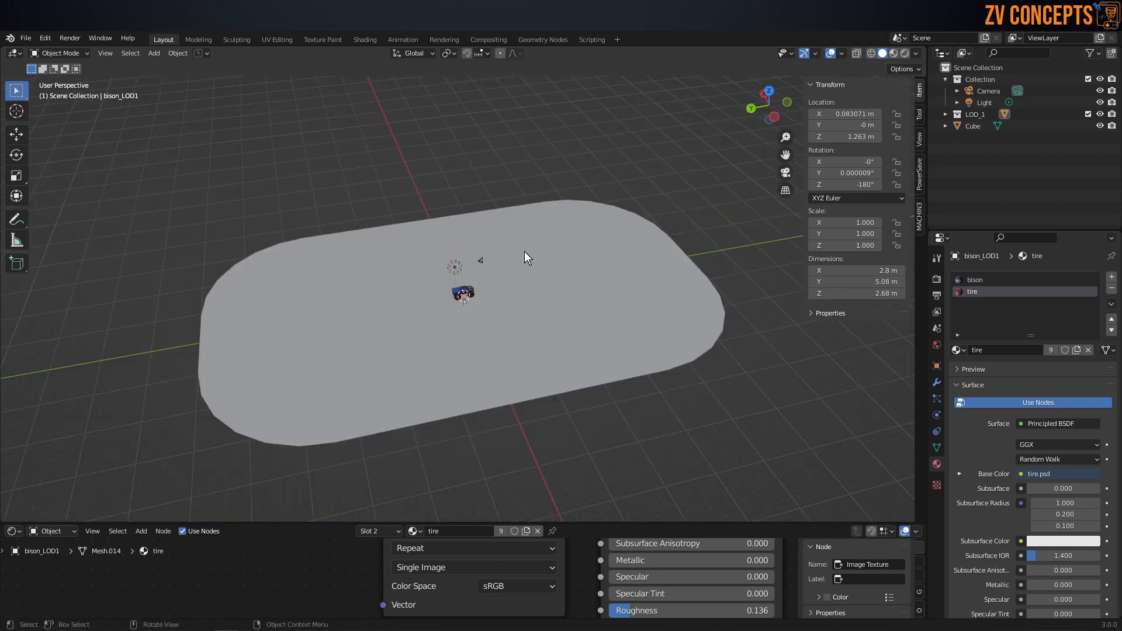
Step: Create a new material named Floor_ on the arena floor
{"action": "left_click", "coordinate": [517, 260]}
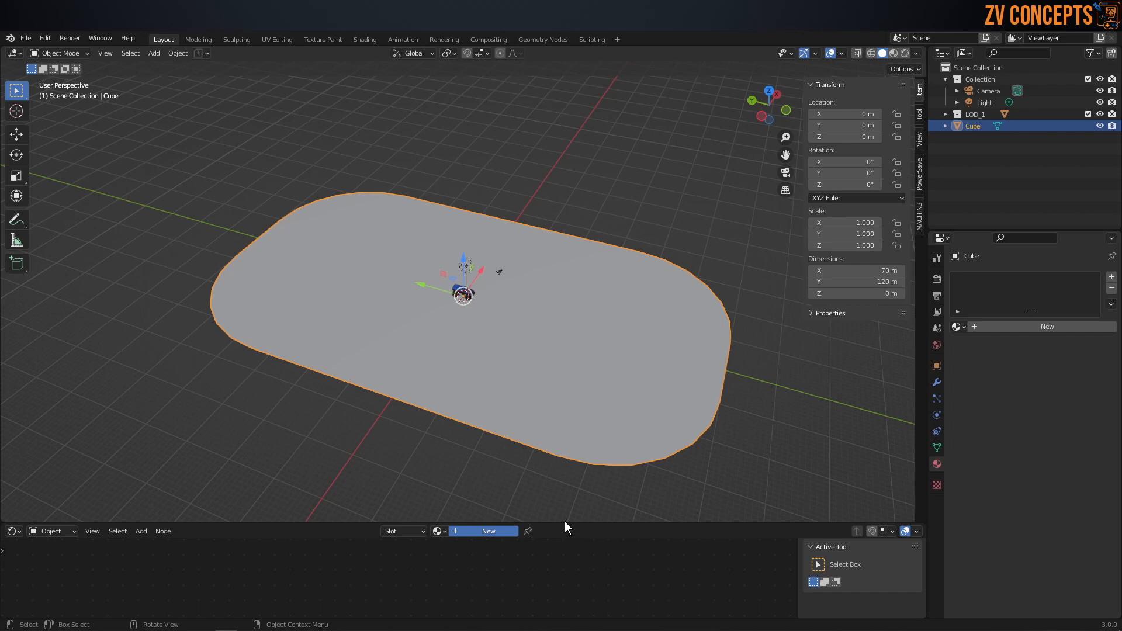
{"action": "left_click_drag", "start_coordinate": [571, 523], "coordinate": [559, 312]}
{"action": "middle_click_drag", "start_coordinate": [545, 421], "coordinate": [411, 528]}
{"action": "left_click", "coordinate": [1009, 327]}
{"action": "type", "text": "Floor"}
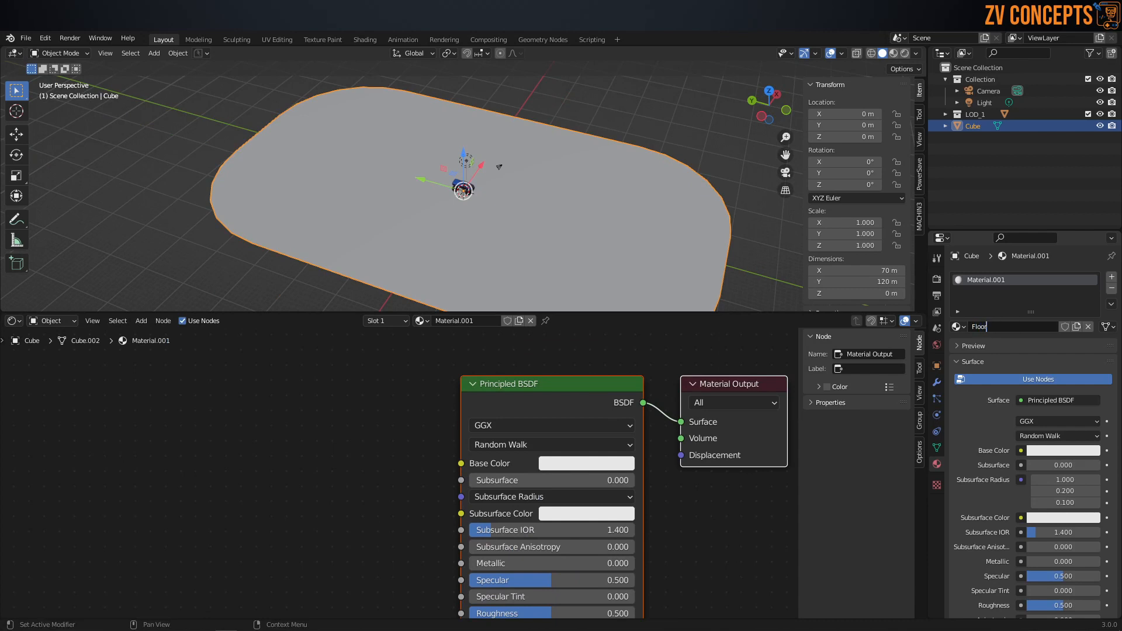
{"action": "type", "text": "_"}
{"action": "key", "text": "Return"}
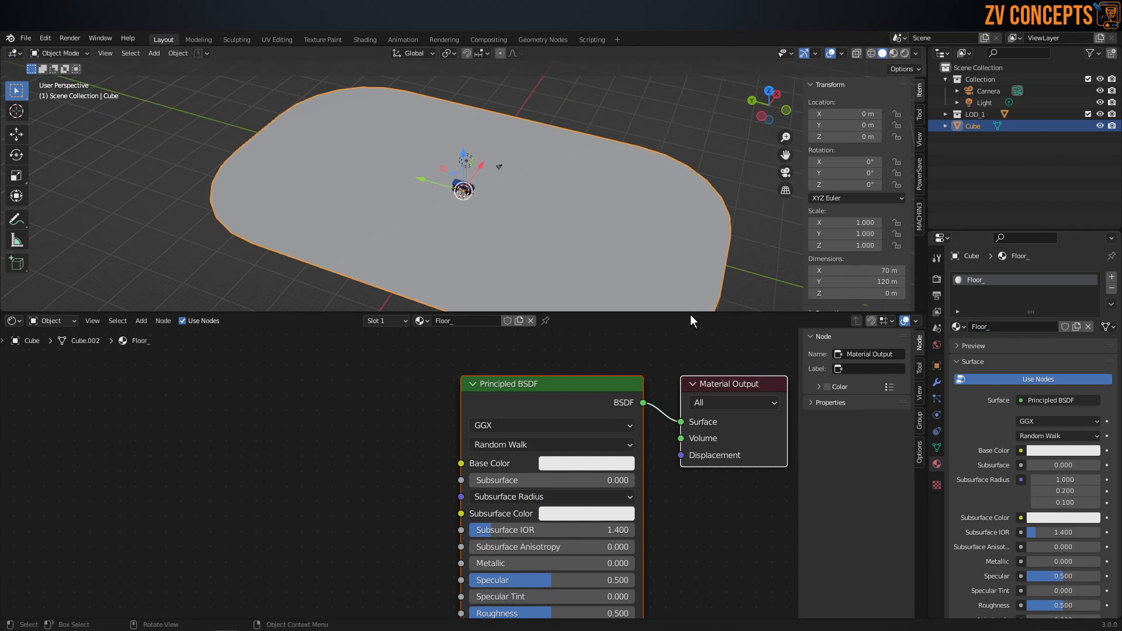
{"action": "left_click_drag", "start_coordinate": [691, 314], "coordinate": [591, 481]}
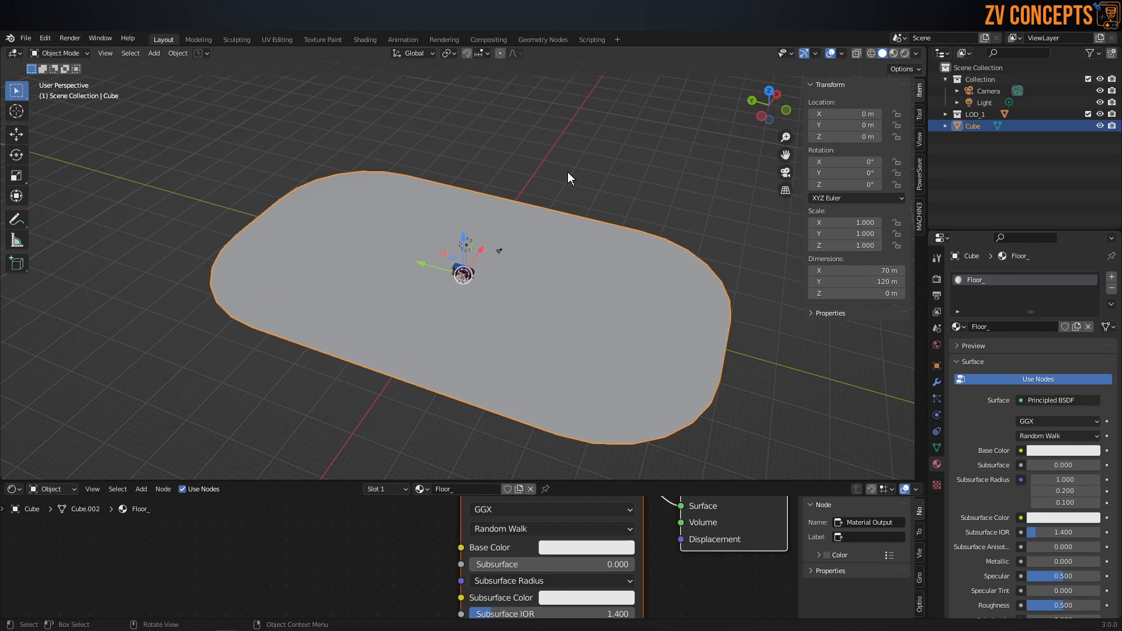
{"action": "middle_click_drag", "start_coordinate": [605, 319], "coordinate": [580, 310]}
{"action": "left_click", "coordinate": [645, 214]}
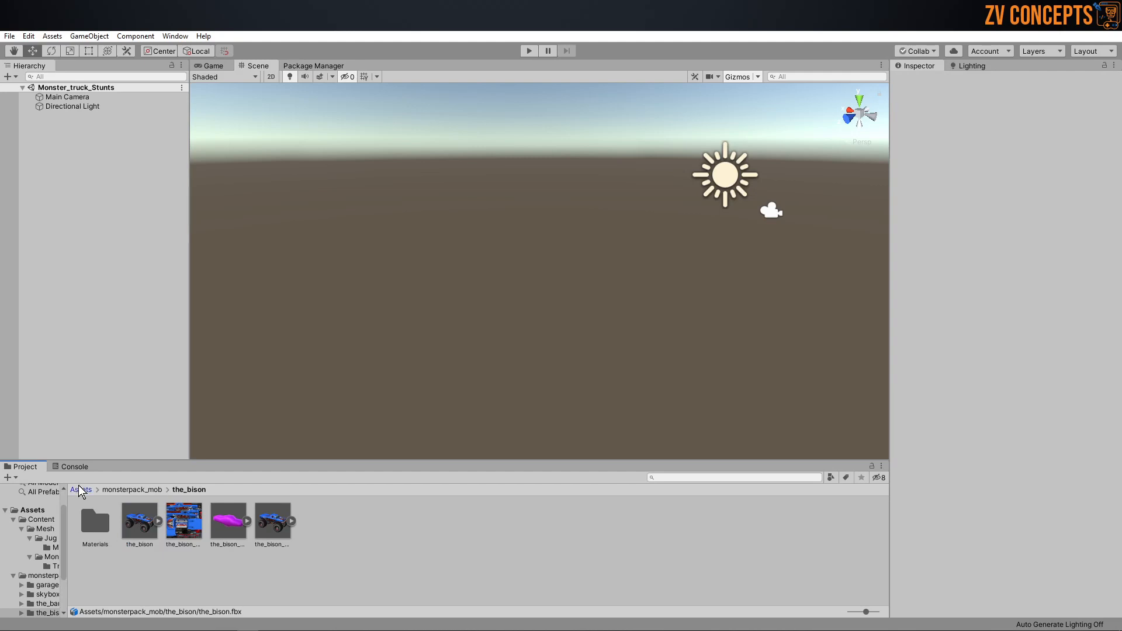
Step: Switch to Unity and create a folder named Floor_ inside Assets/Content/Mesh
{"action": "left_click", "coordinate": [81, 489]}
{"action": "left_click", "coordinate": [104, 526]}
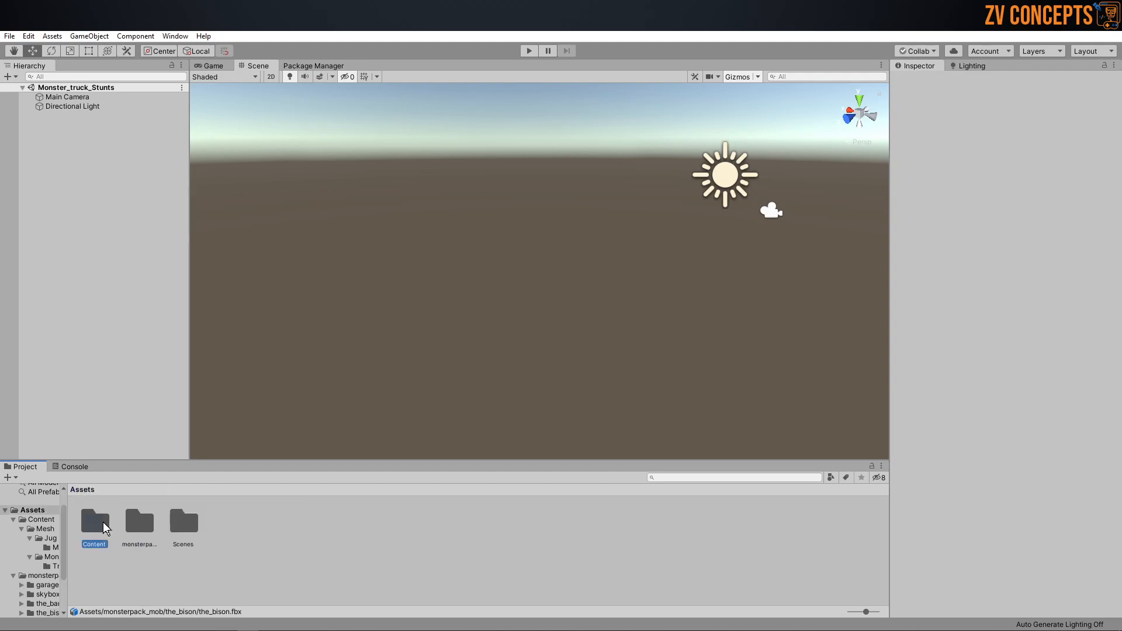
{"action": "double_click", "coordinate": [104, 528]}
{"action": "double_click", "coordinate": [97, 523]}
{"action": "right_click", "coordinate": [156, 573]}
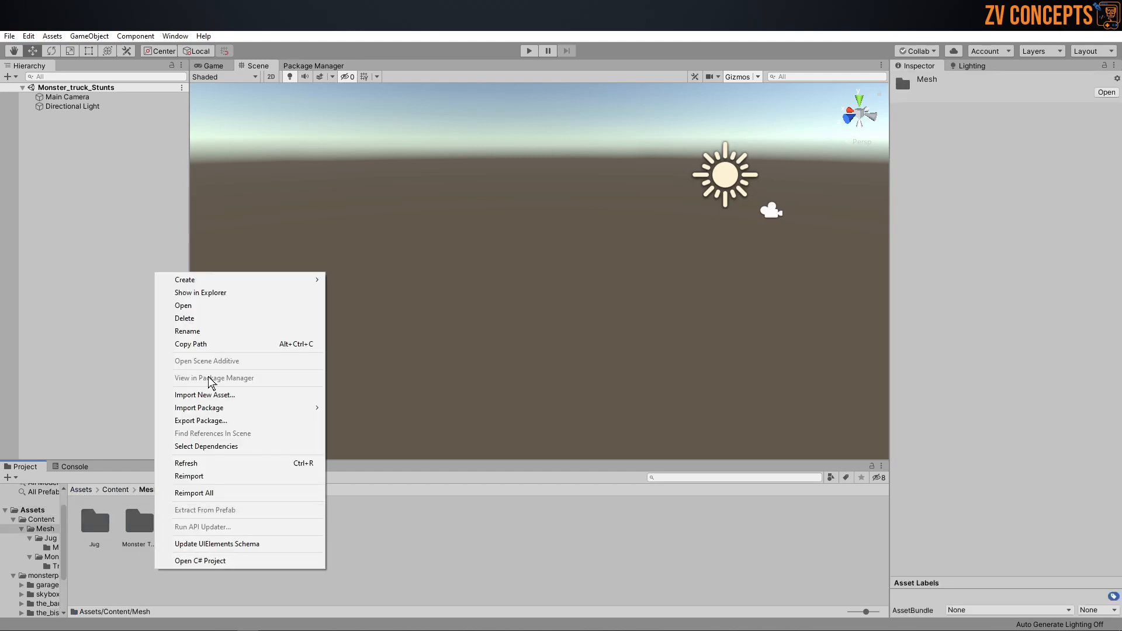
{"action": "mouse_move", "coordinate": [234, 280]}
{"action": "left_click", "coordinate": [406, 197]}
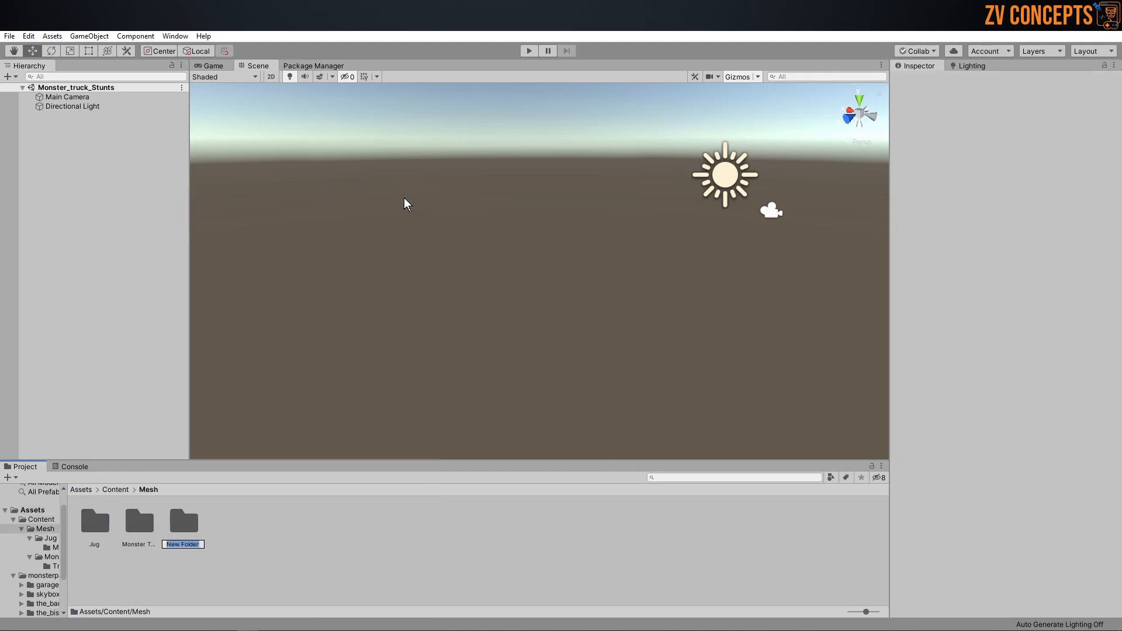
{"action": "type", "text": "Floor_"}
{"action": "key", "text": "Return"}
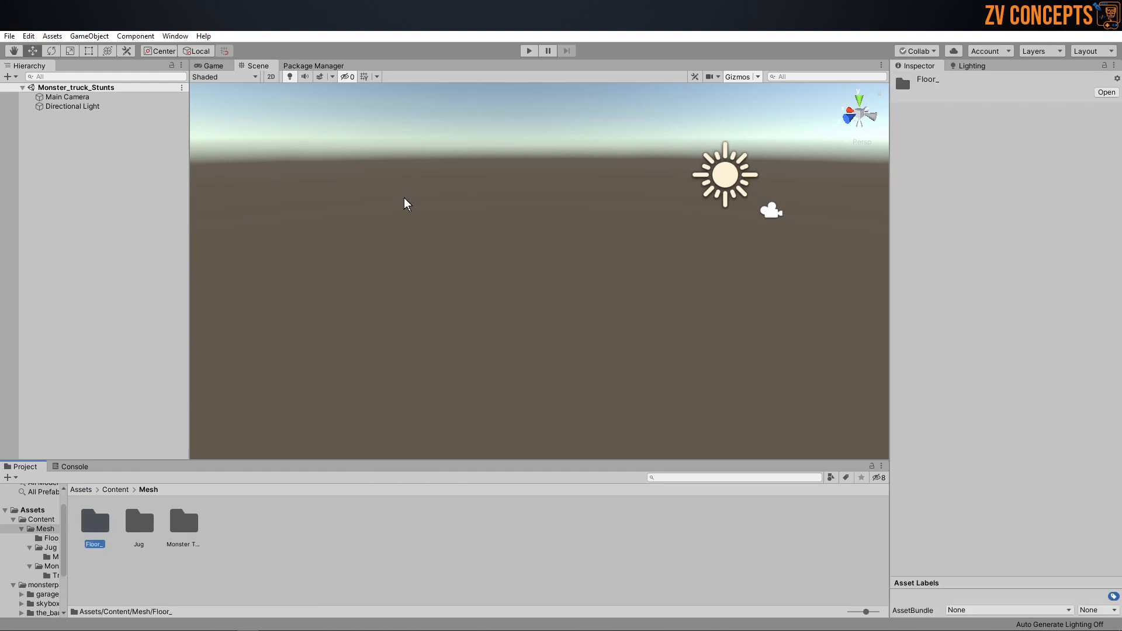
Step: Show the Floor_ folder in the file explorer to copy its path, and switch back to Blender
{"action": "double_click", "coordinate": [101, 529]}
{"action": "right_click", "coordinate": [180, 561]}
{"action": "left_click", "coordinate": [250, 286]}
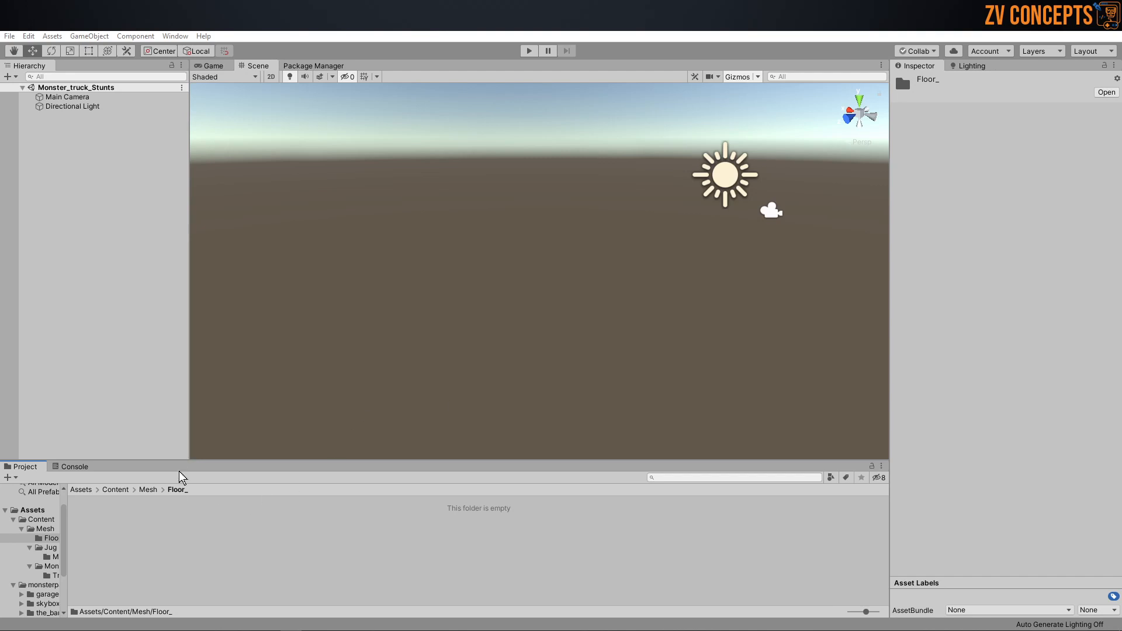
{"action": "left_click", "coordinate": [225, 630]}
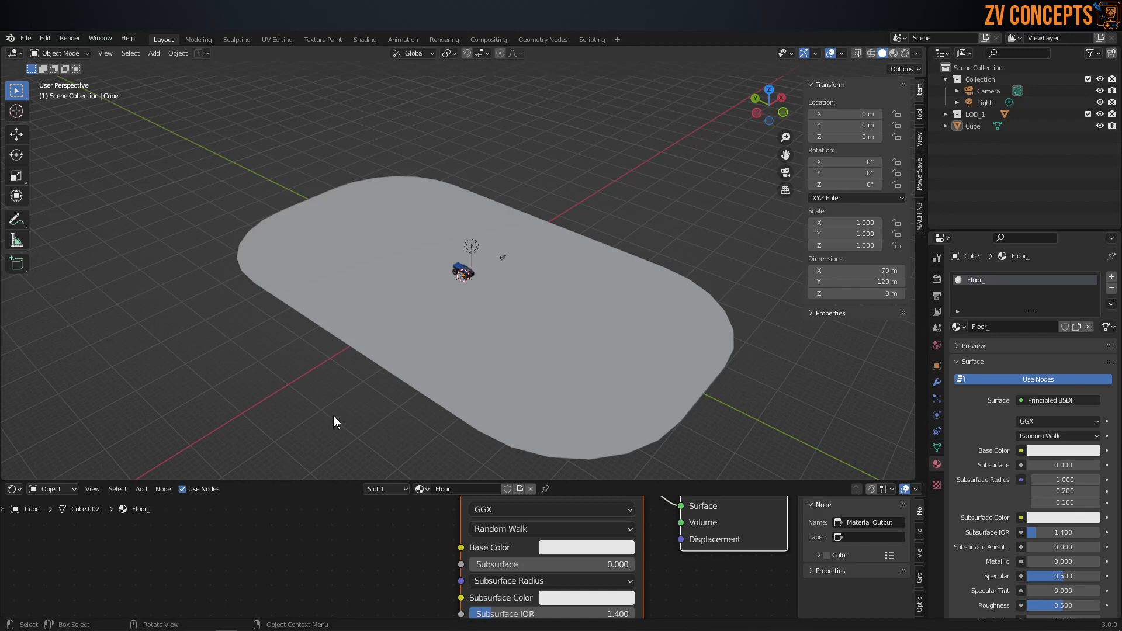
Step: Start an FBX export of the arena floor with Unity's Assets/Content/Mesh/Floor_ folder as destination
{"action": "middle_click_drag", "start_coordinate": [480, 221], "coordinate": [553, 262]}
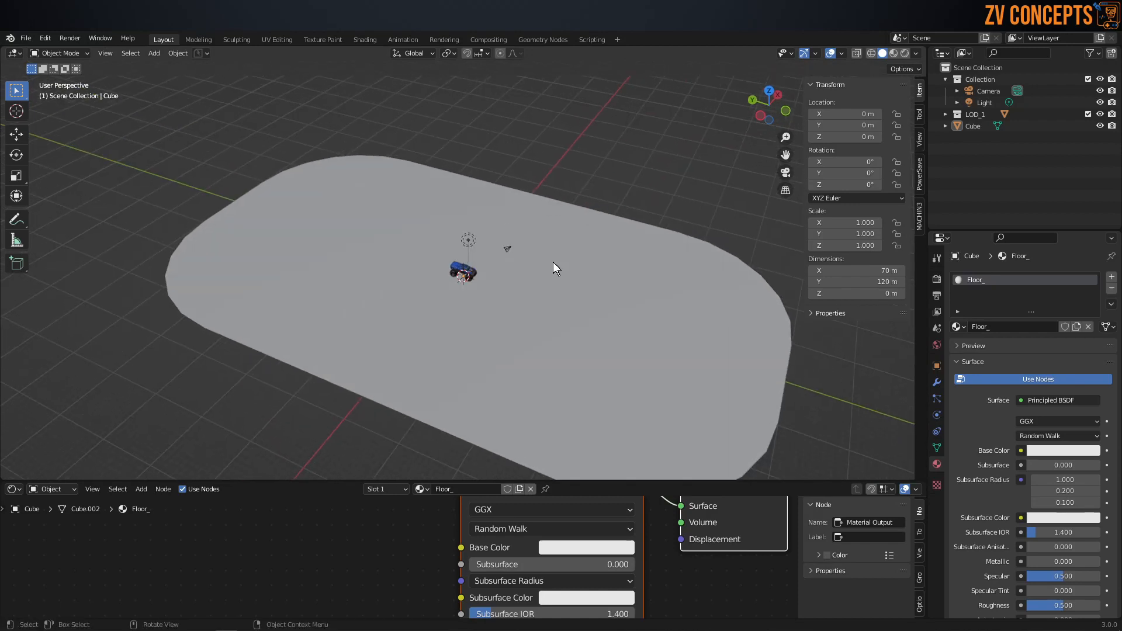
{"action": "left_click", "coordinate": [575, 219]}
{"action": "key", "text": "ctrl+s"}
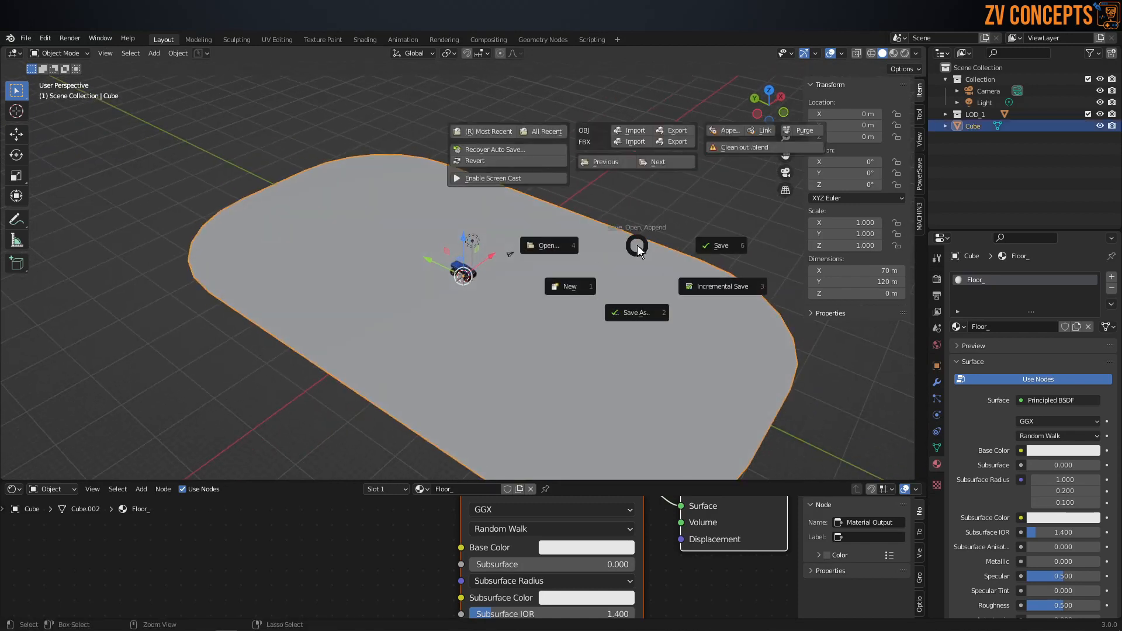
{"action": "left_click", "coordinate": [664, 142]}
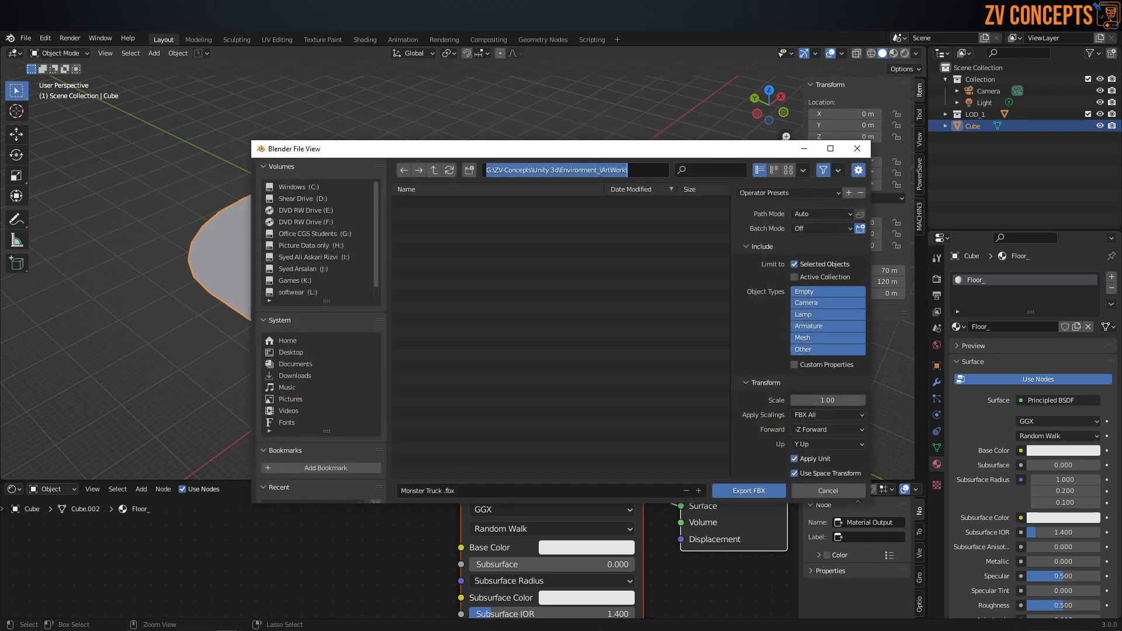
{"action": "key", "text": "ctrl+v"}
{"action": "key", "text": "Return"}
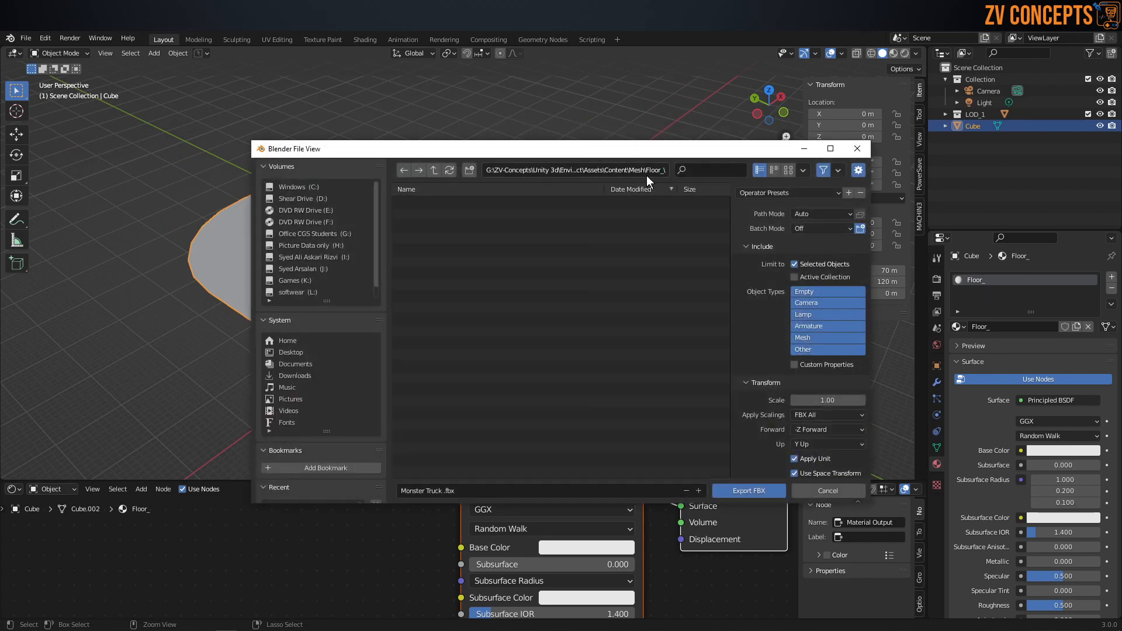
Step: Name the export file Floor and export the FBX
{"action": "left_click", "coordinate": [516, 493]}
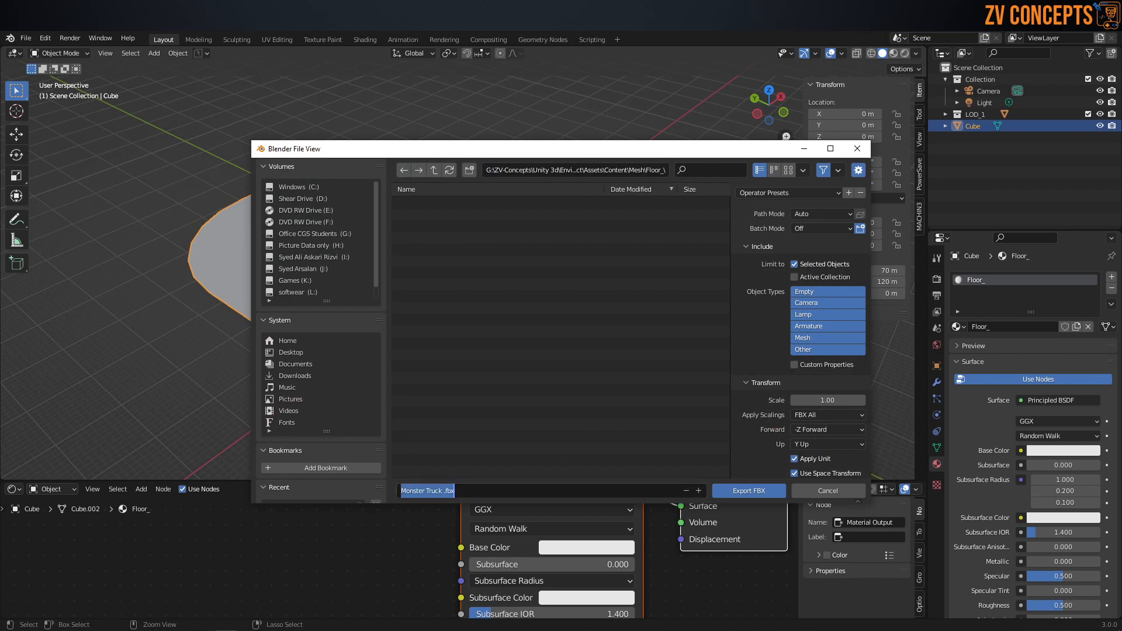
{"action": "type", "text": "Floor"}
{"action": "key", "text": "Return"}
{"action": "left_click", "coordinate": [758, 494]}
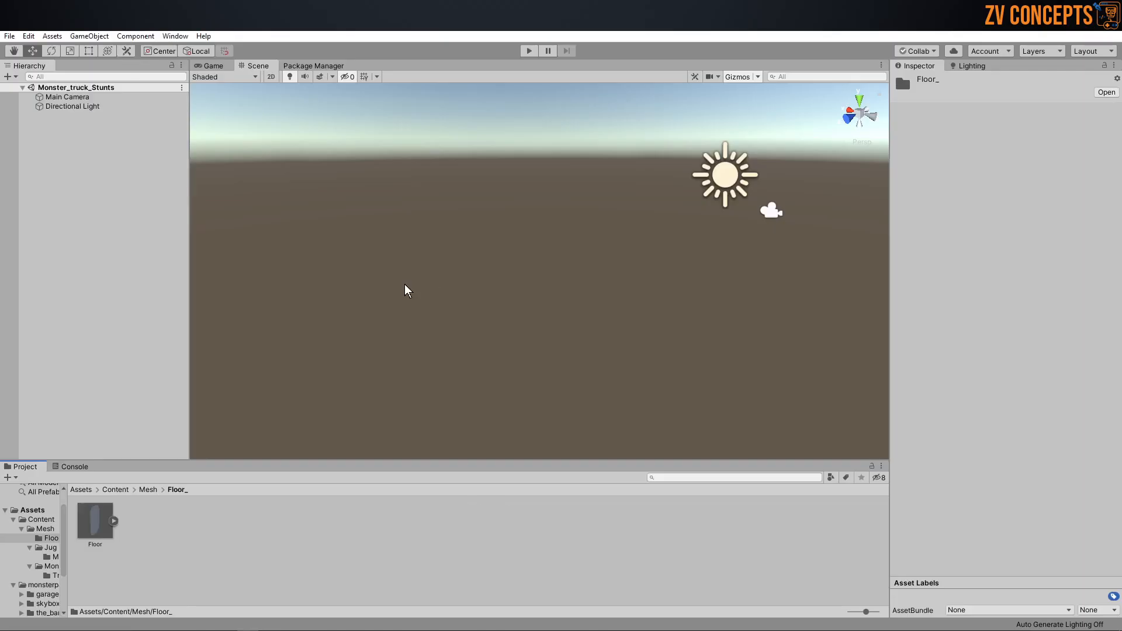
Step: In Unity, add the imported Floor model to the Monster_truck_Stunts scene and check it from several angles
{"action": "left_click", "coordinate": [105, 524]}
{"action": "left_click_drag", "start_coordinate": [109, 526], "coordinate": [120, 234]}
{"action": "scroll", "coordinate": [398, 233], "scroll_direction": "down", "scroll_amount": 15}
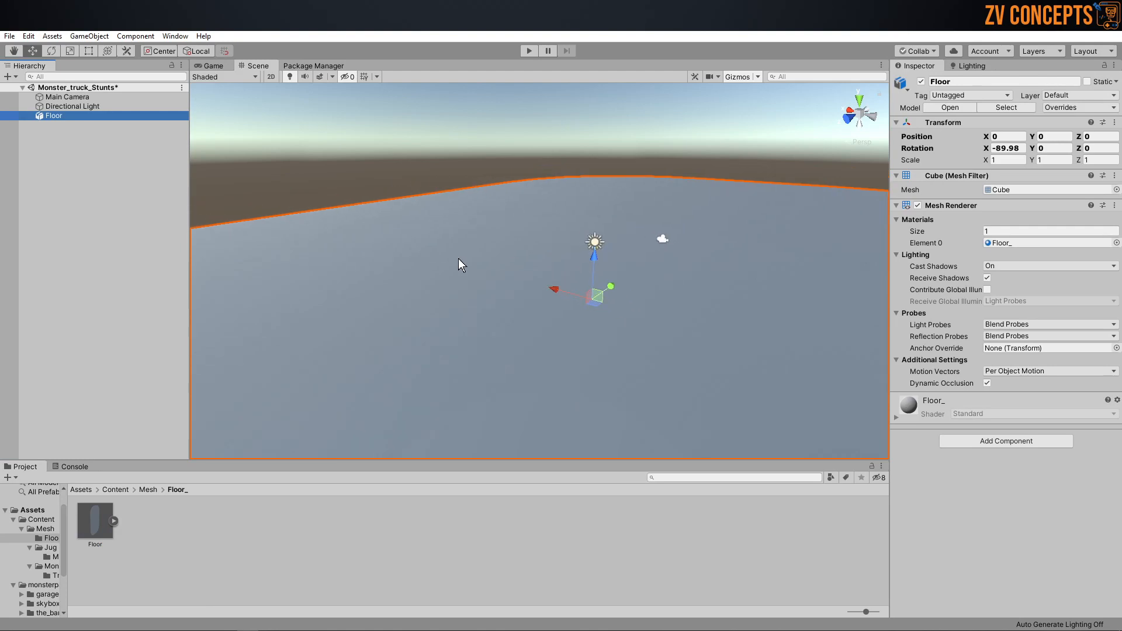
{"action": "left_click_drag", "start_coordinate": [390, 240], "coordinate": [704, 273], "text": "alt"}
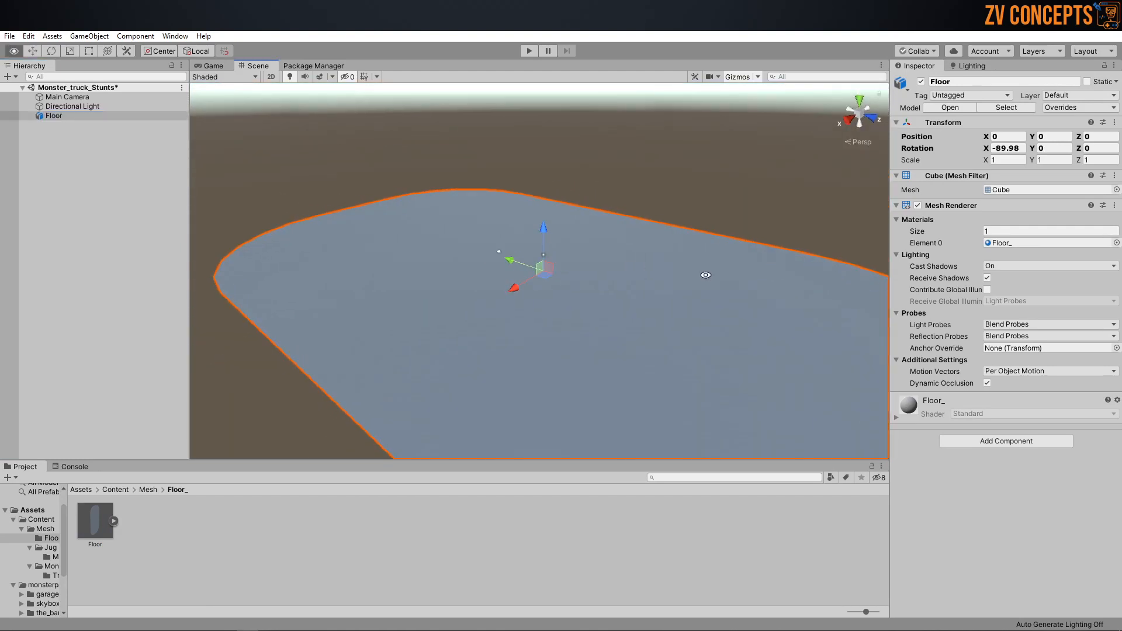
{"action": "middle_click_drag", "start_coordinate": [649, 293], "coordinate": [433, 243]}
{"action": "scroll", "coordinate": [426, 243], "scroll_direction": "up", "scroll_amount": 4}
{"action": "middle_click_drag", "start_coordinate": [534, 178], "coordinate": [581, 208]}
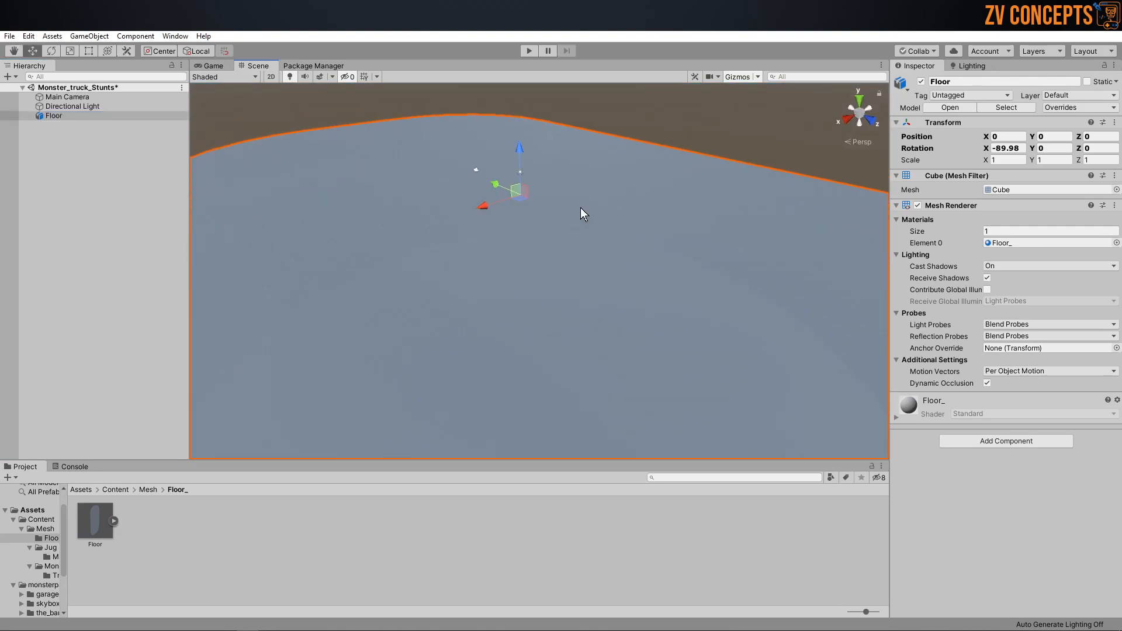
Step: Set the Floor model's material location to Use External Materials (Legacy) and apply the import settings
{"action": "left_click", "coordinate": [274, 583]}
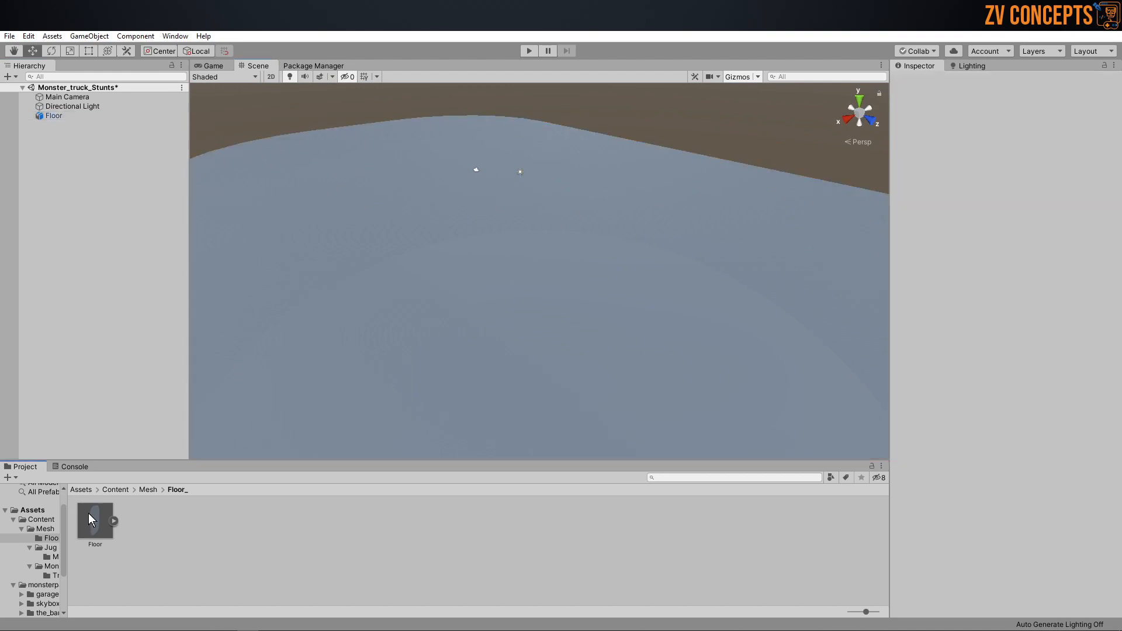
{"action": "left_click", "coordinate": [89, 514]}
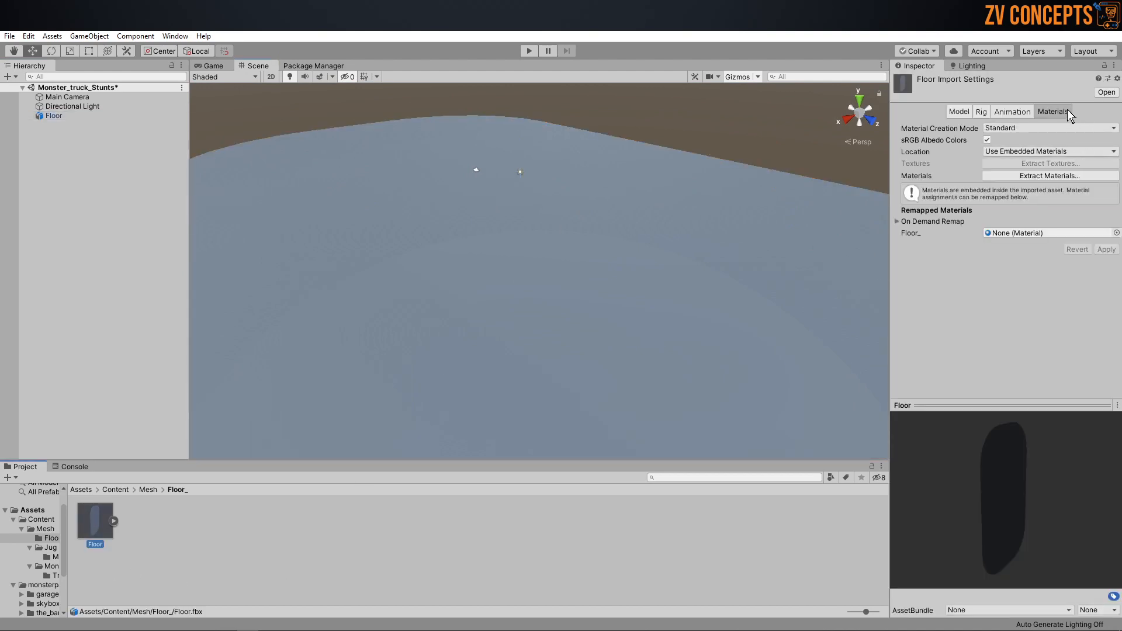
{"action": "left_click", "coordinate": [1047, 153]}
{"action": "left_click", "coordinate": [1047, 167]}
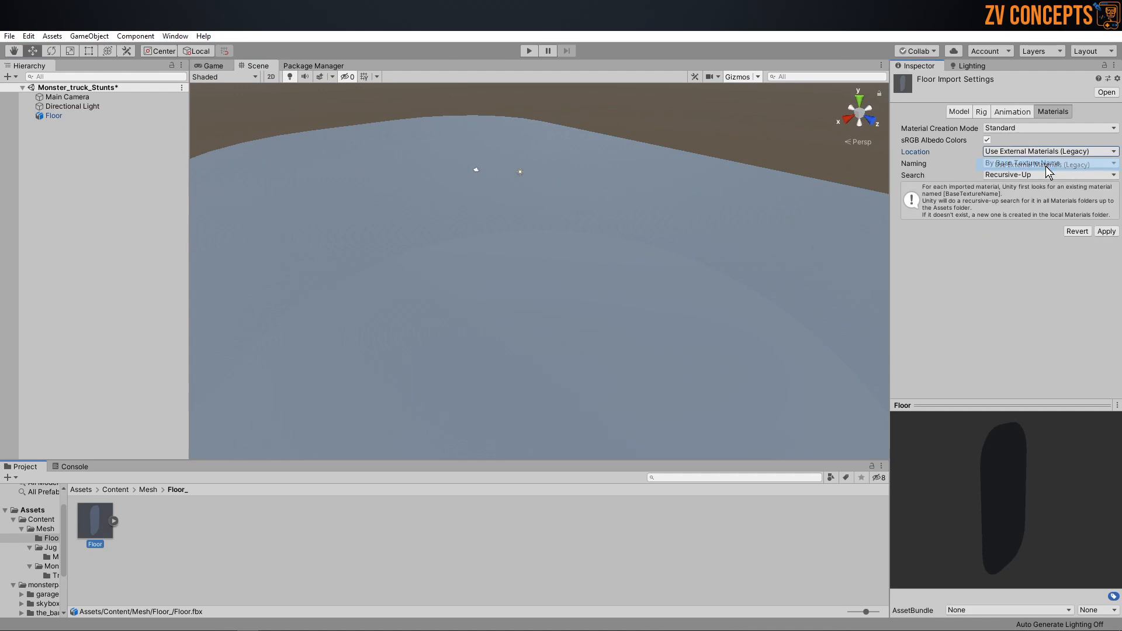
{"action": "left_click", "coordinate": [1105, 232]}
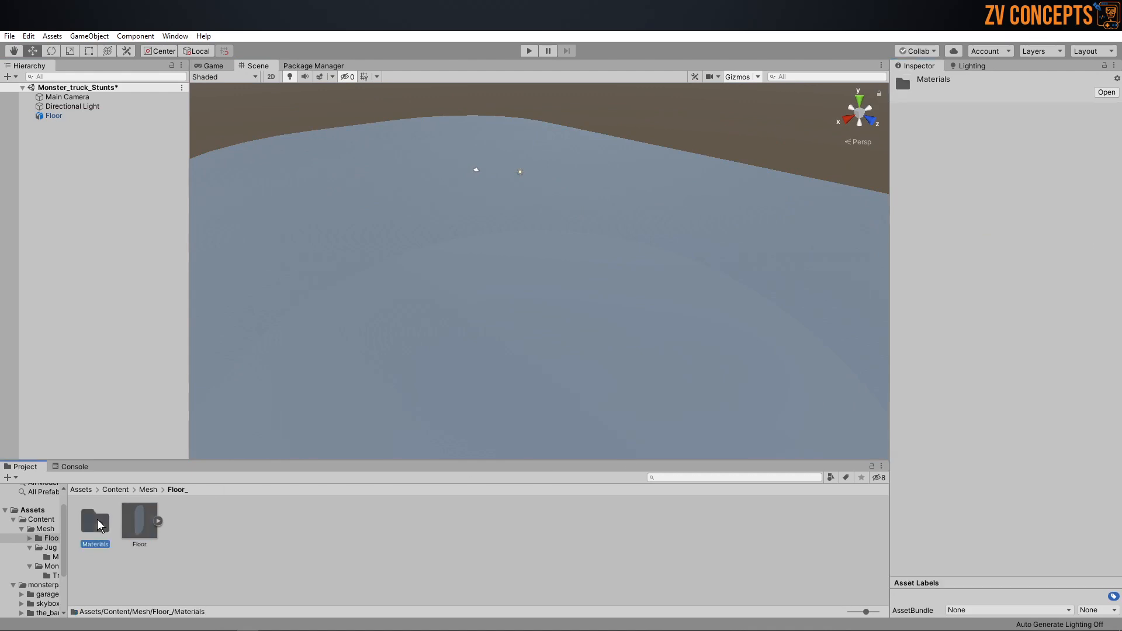
Step: Change the Floor_ material's shader to Legacy Shaders/Diffuse and set its main color to white (FFFFFF)
{"action": "double_click", "coordinate": [97, 519]}
{"action": "left_click", "coordinate": [95, 519]}
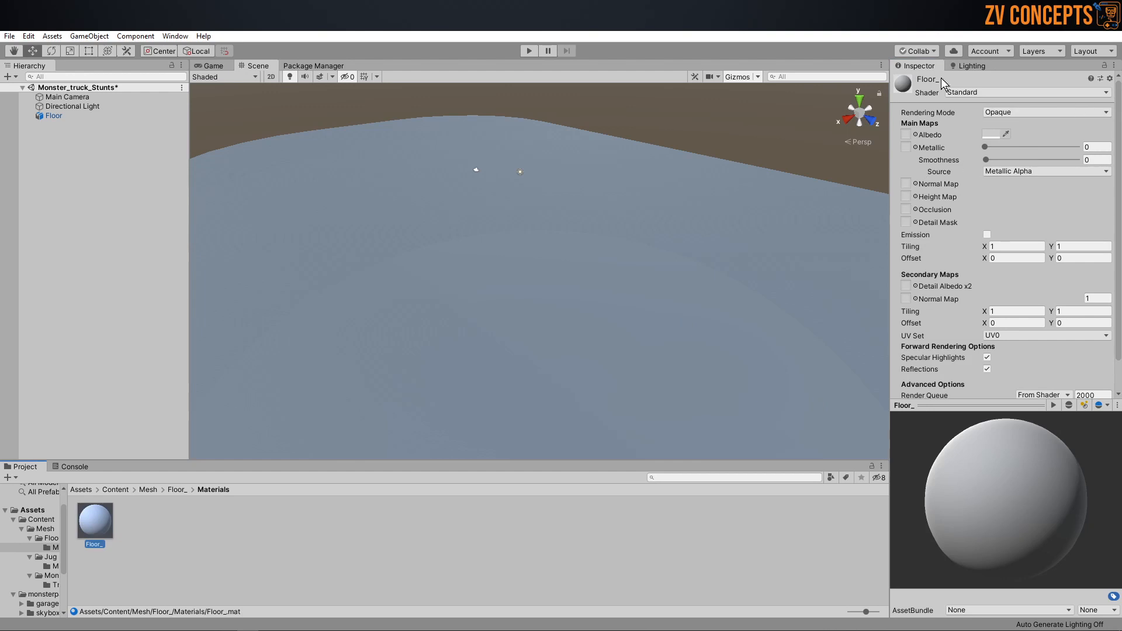
{"action": "left_click", "coordinate": [981, 93]}
{"action": "left_click", "coordinate": [992, 272]}
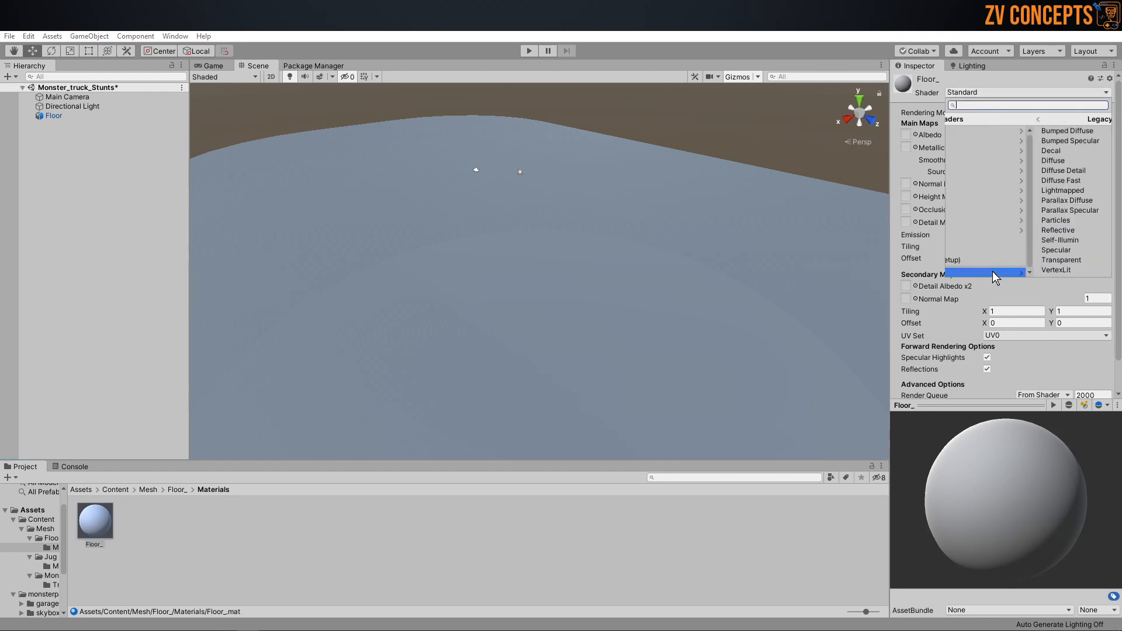
{"action": "left_click", "coordinate": [999, 160]}
{"action": "left_click", "coordinate": [1095, 113]}
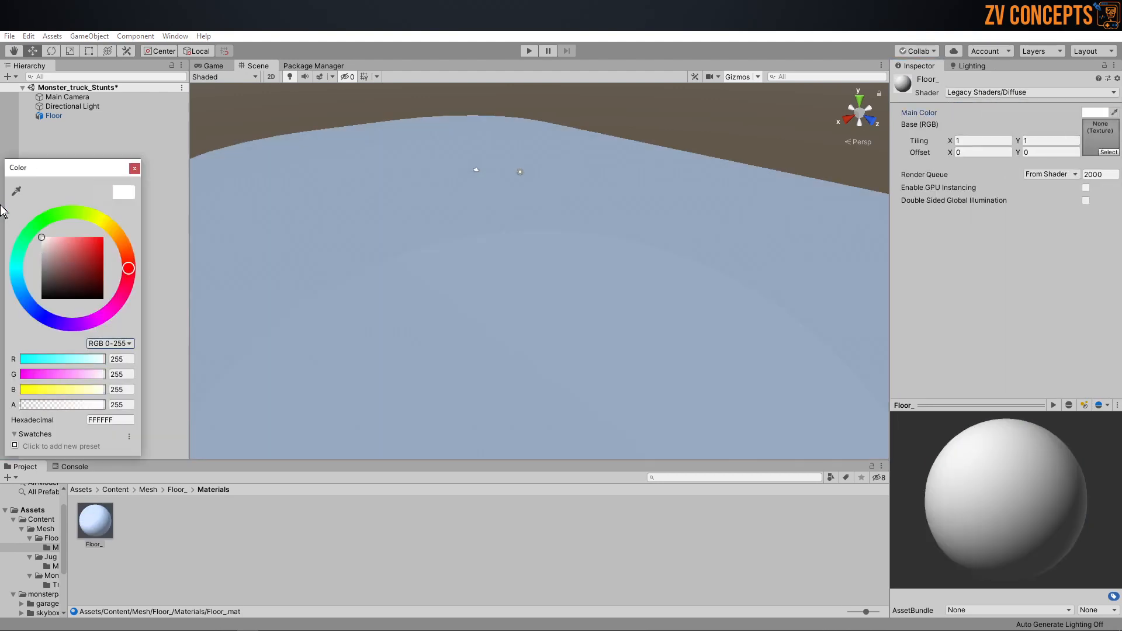
{"action": "left_click", "coordinate": [134, 168]}
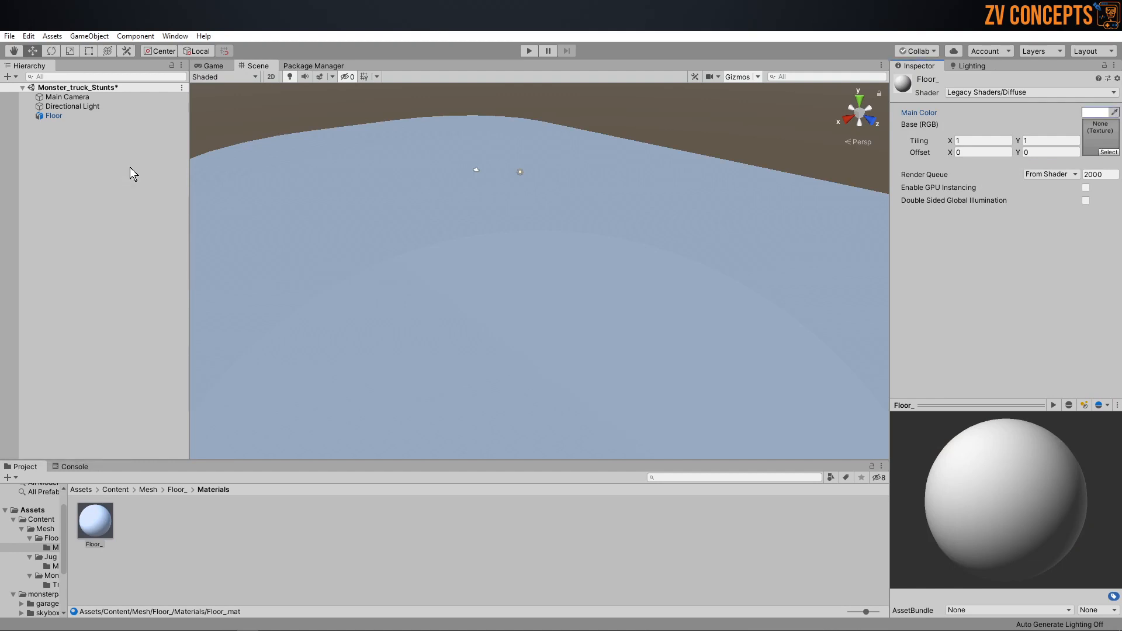
Step: Place the the_bison truck model from Assets/monsterpack_mob/the_bison in the scene above the floor
{"action": "left_click", "coordinate": [148, 489]}
{"action": "scroll", "coordinate": [516, 215], "scroll_direction": "down", "scroll_amount": 4}
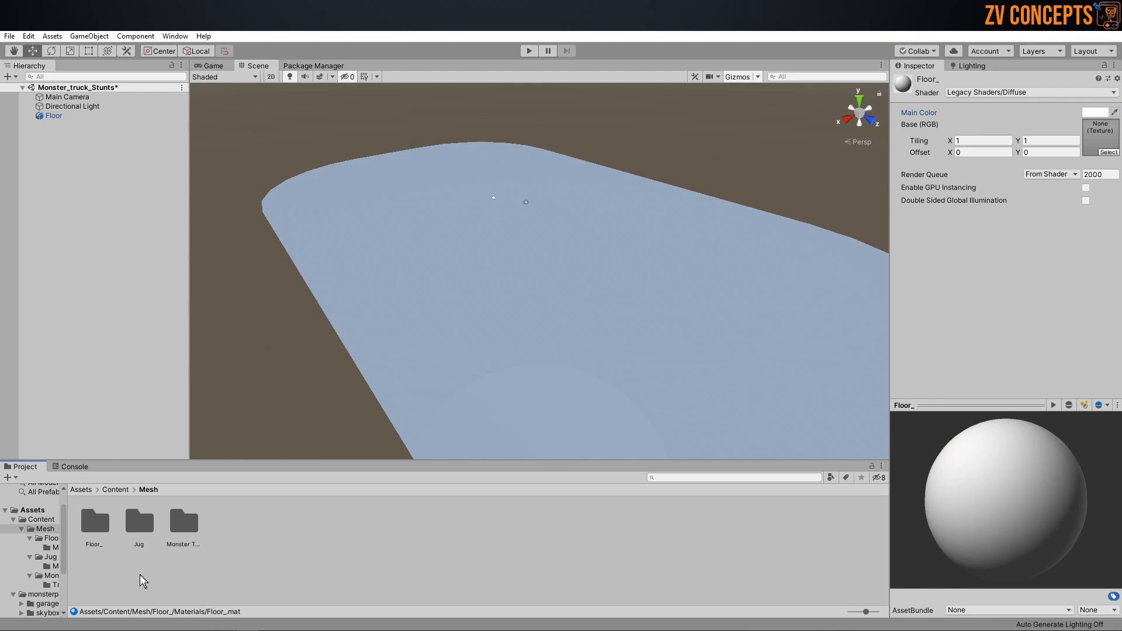
{"action": "double_click", "coordinate": [184, 524]}
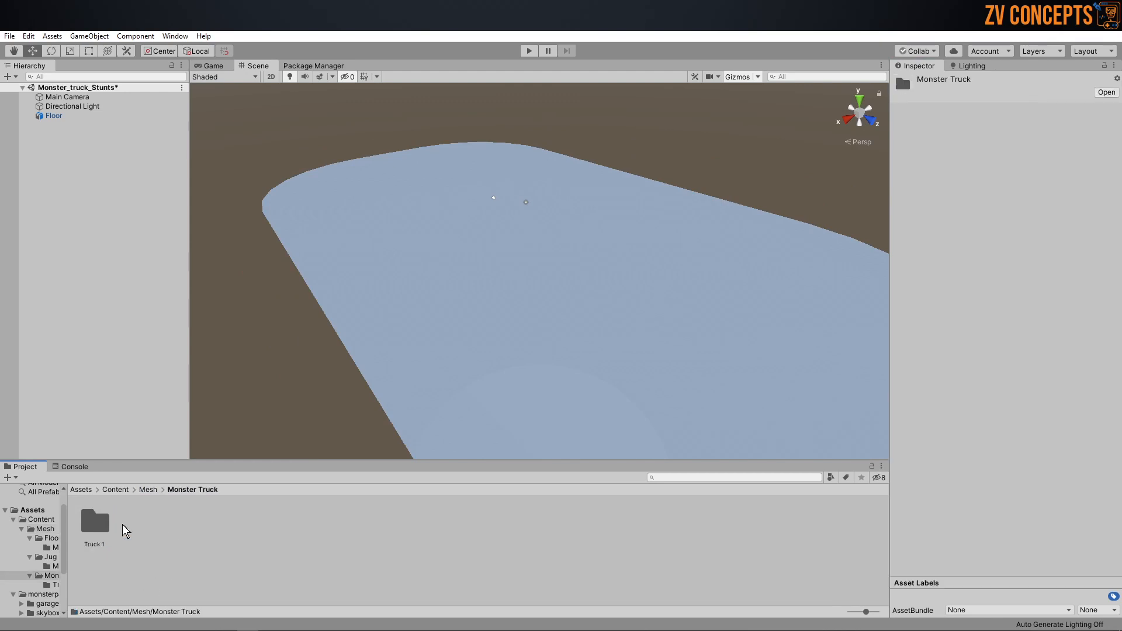
{"action": "double_click", "coordinate": [96, 525]}
{"action": "left_click", "coordinate": [82, 490]}
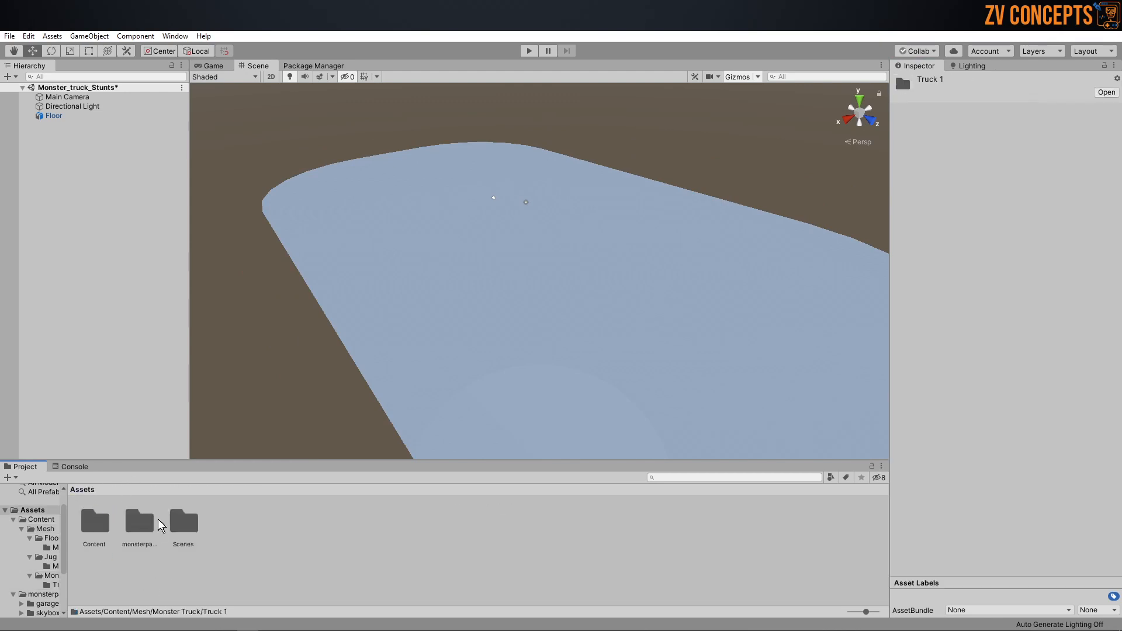
{"action": "double_click", "coordinate": [143, 511]}
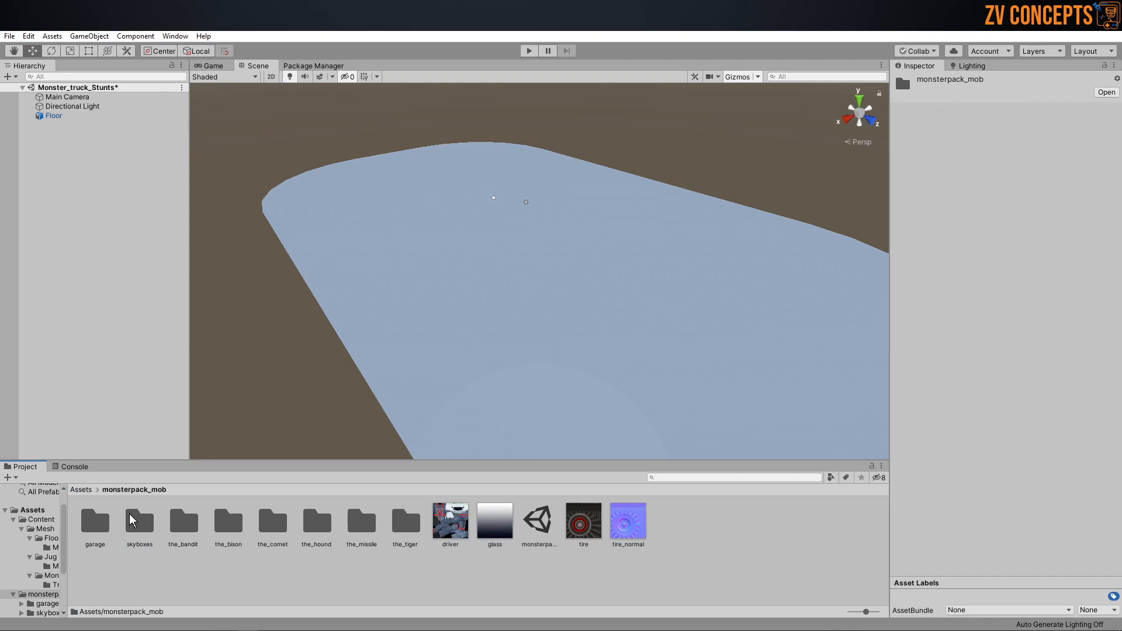
{"action": "double_click", "coordinate": [243, 518]}
{"action": "left_click_drag", "start_coordinate": [140, 521], "coordinate": [494, 229]}
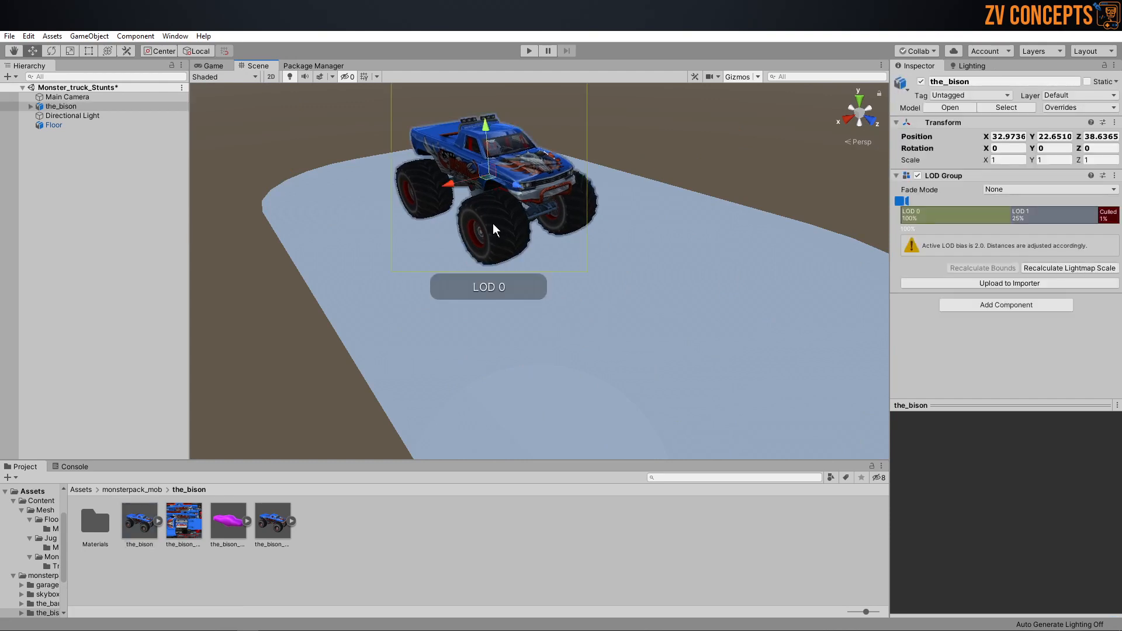
Step: Delete the the_bison truck from the scene and add a Mesh Collider component to the Floor object
{"action": "key", "text": "Delete"}
{"action": "left_click", "coordinate": [570, 299]}
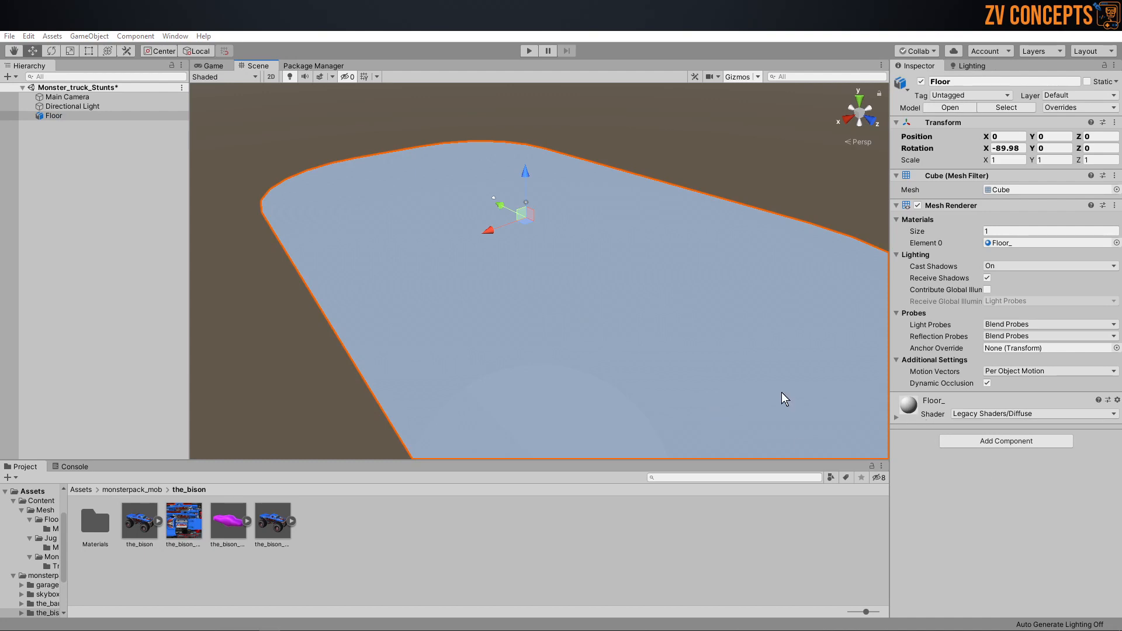
{"action": "left_click", "coordinate": [1011, 442]}
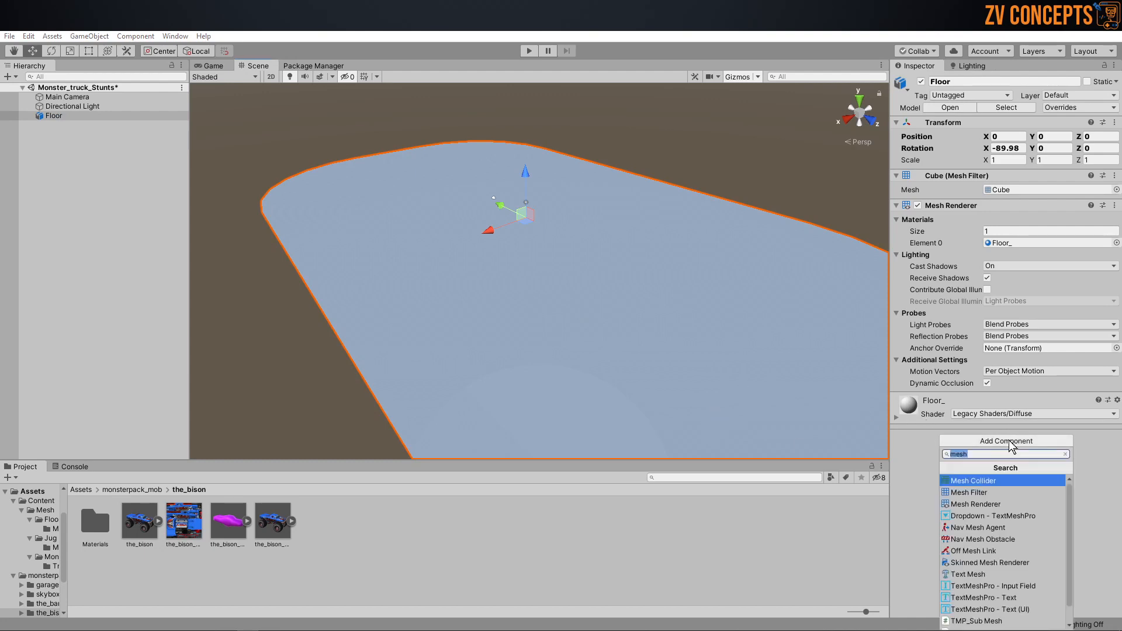
{"action": "left_click", "coordinate": [538, 253]}
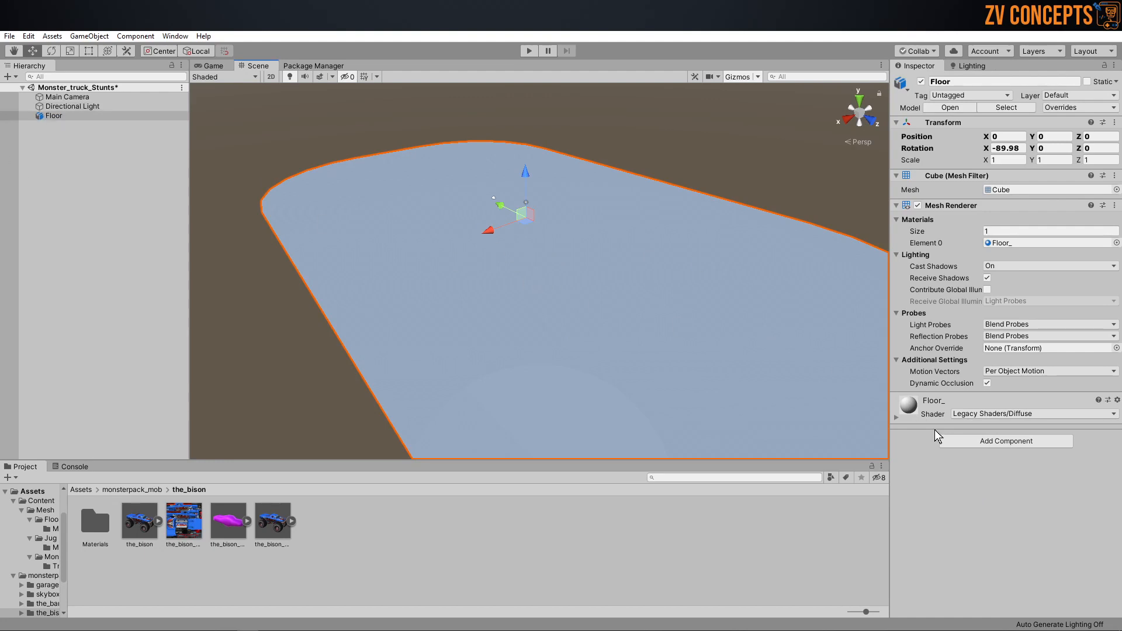
{"action": "left_click", "coordinate": [984, 443]}
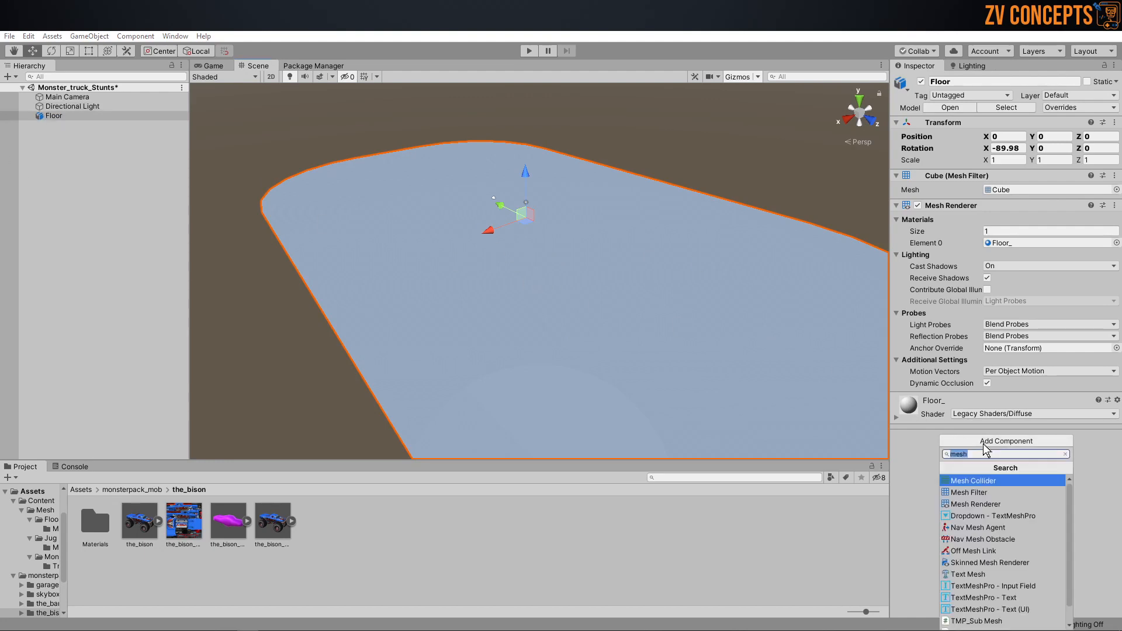
{"action": "left_click", "coordinate": [1005, 480]}
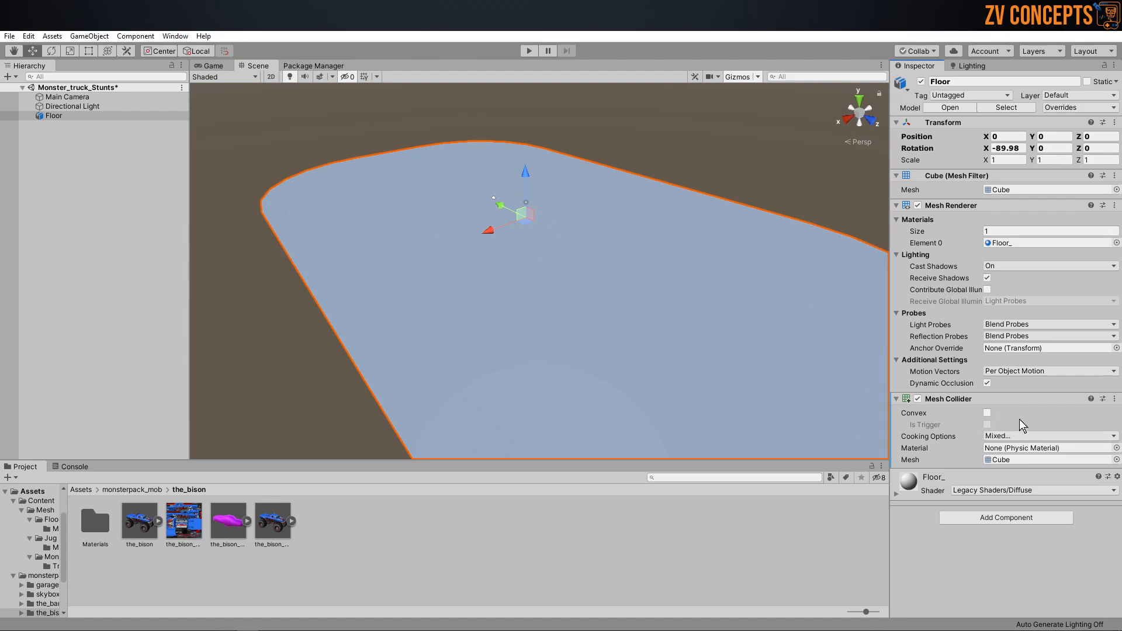
Step: Place the the_bison model on the Floor surface and check its scale against the floor from several angles
{"action": "left_click_drag", "start_coordinate": [140, 522], "coordinate": [535, 289]}
{"action": "key", "text": "f"}
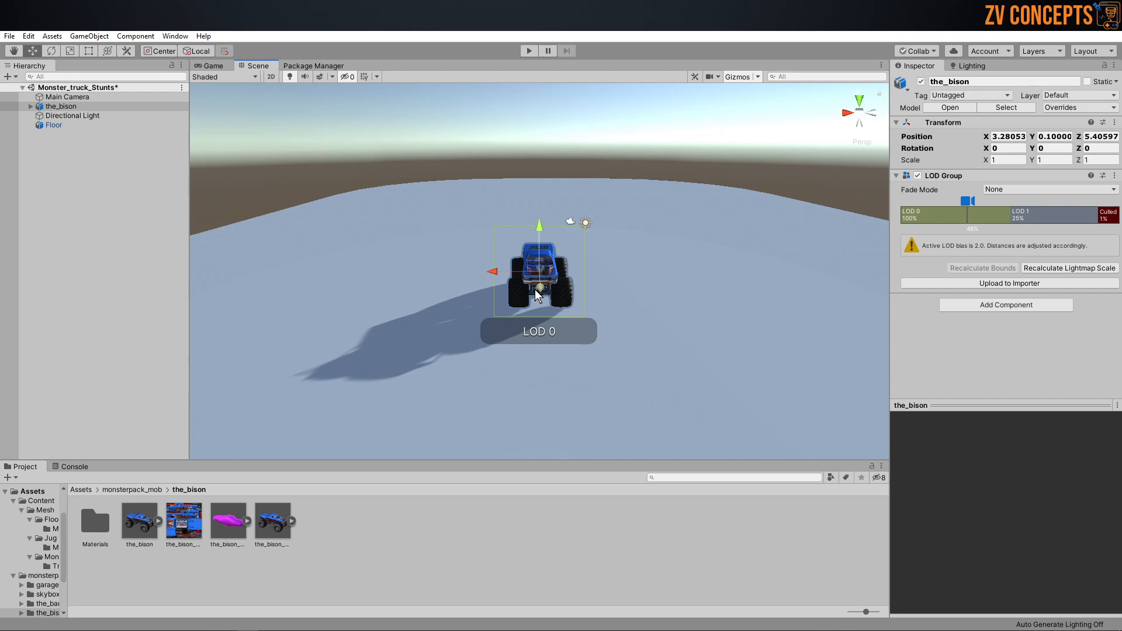
{"action": "left_click_drag", "start_coordinate": [539, 294], "coordinate": [795, 224], "text": "alt"}
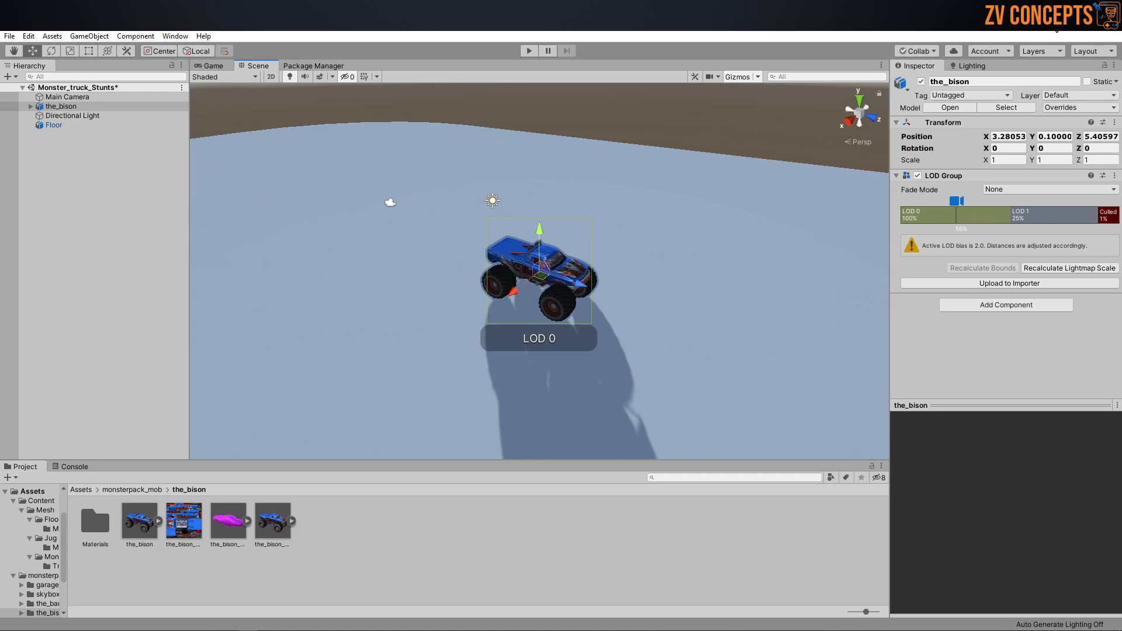
{"action": "left_click_drag", "start_coordinate": [724, 318], "coordinate": [681, 286], "text": "alt"}
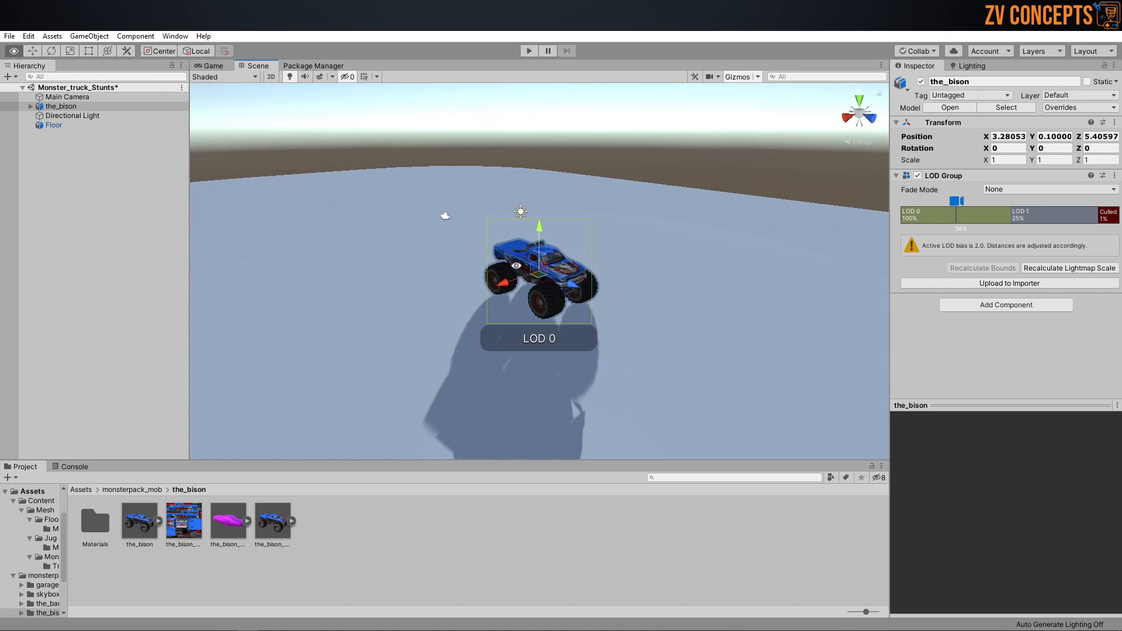
{"action": "right_click_drag", "start_coordinate": [681, 286], "coordinate": [674, 301], "text": "alt"}
{"action": "left_click_drag", "start_coordinate": [674, 300], "coordinate": [579, 319], "text": "alt"}
{"action": "right_click_drag", "start_coordinate": [579, 319], "coordinate": [458, 288], "text": "alt"}
{"action": "left_click_drag", "start_coordinate": [457, 288], "coordinate": [516, 257], "text": "alt"}
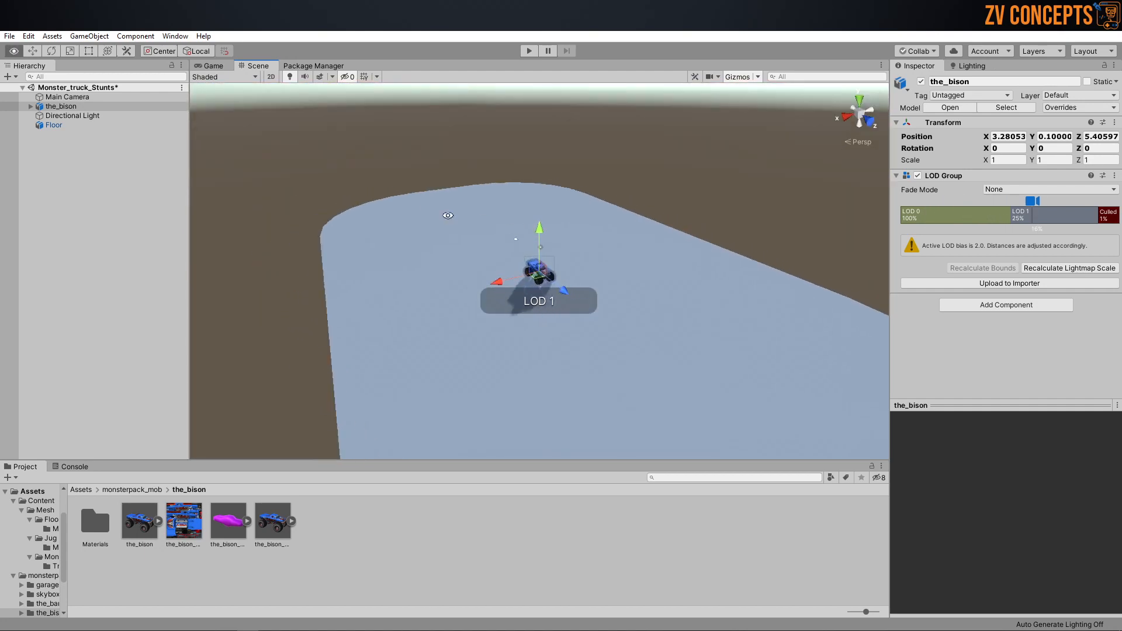
Step: Move the the_bison truck along the floor to Z -35.18 and compare its size with the rounded end of the floor
{"action": "right_click_drag", "start_coordinate": [517, 257], "coordinate": [544, 248], "text": "alt"}
{"action": "left_click_drag", "start_coordinate": [544, 248], "coordinate": [277, 209], "text": "alt"}
{"action": "left_click_drag", "start_coordinate": [278, 209], "coordinate": [206, 139], "text": "alt"}
{"action": "key", "text": "f"}
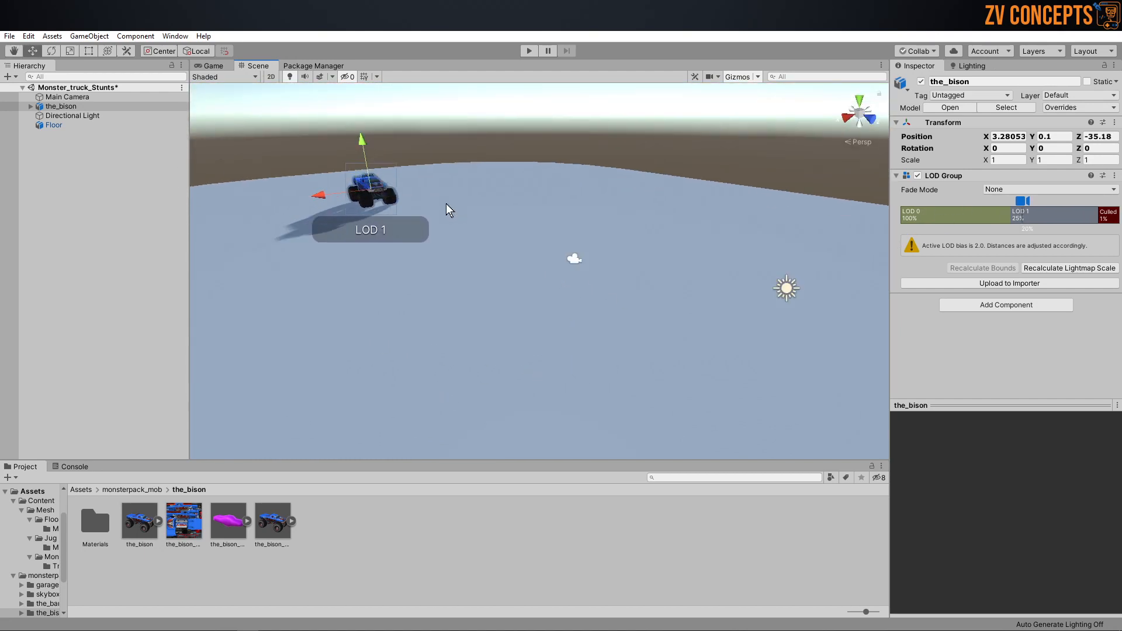
{"action": "right_click_drag", "start_coordinate": [731, 233], "coordinate": [512, 213], "text": "alt"}
{"action": "left_click_drag", "start_coordinate": [513, 213], "coordinate": [431, 371], "text": "alt"}
{"action": "left_click_drag", "start_coordinate": [631, 220], "coordinate": [698, 387], "text": "alt"}
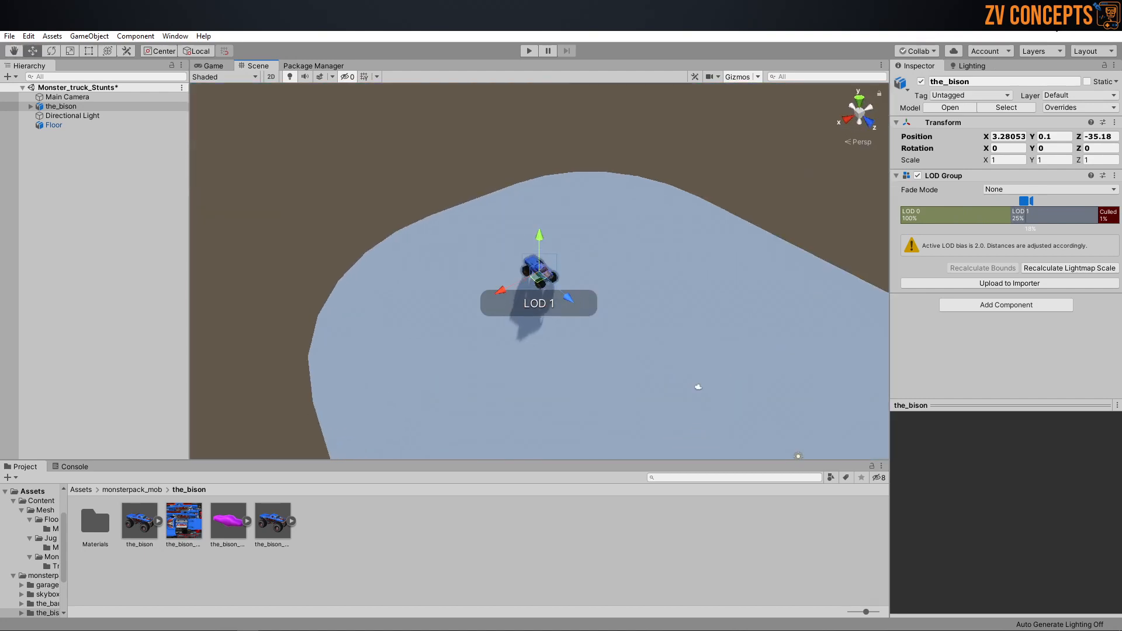
{"action": "scroll", "coordinate": [642, 217], "scroll_direction": "down", "scroll_amount": 1}
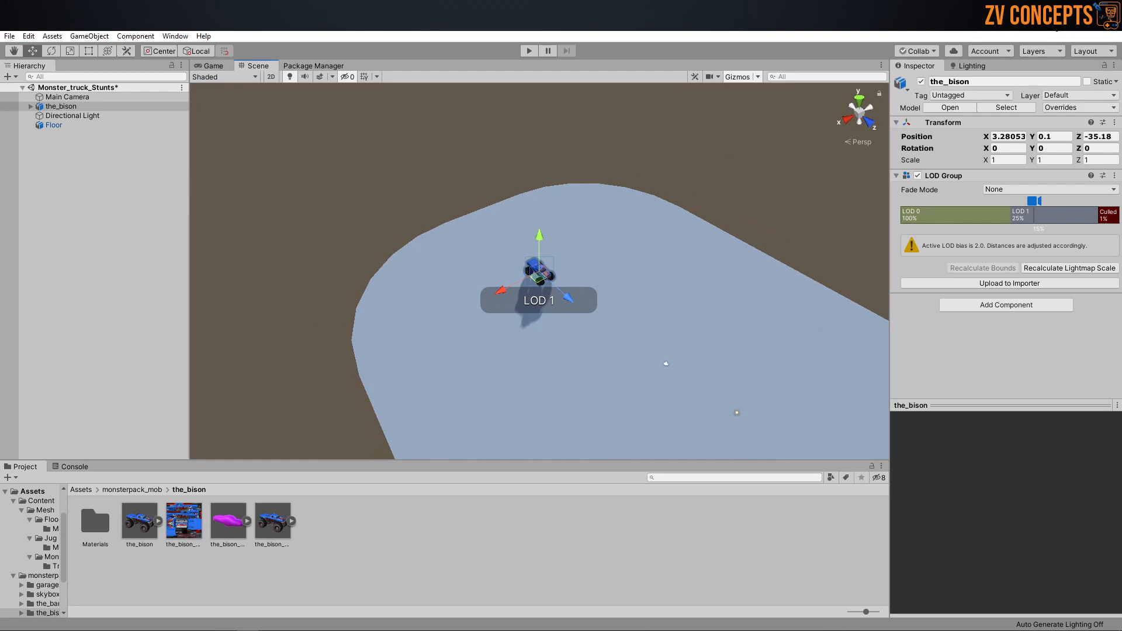
Step: Switch to Blender and bring up the Minnesota Stadium reference image to examine the arena's ramps, barriers and stands
{"action": "key", "text": "alt+Tab"}
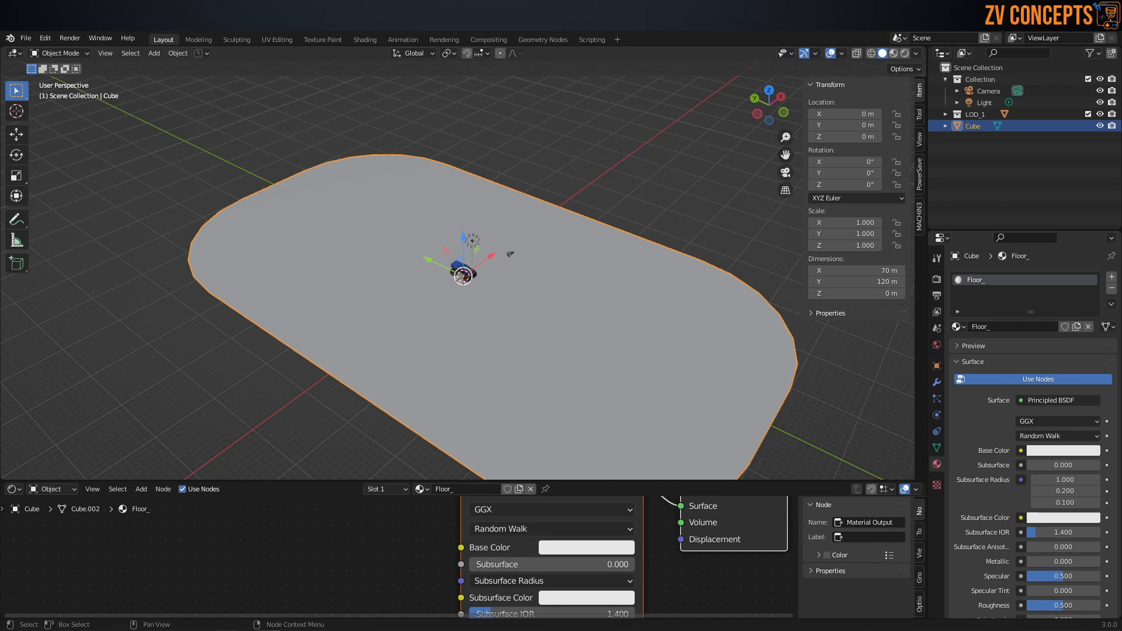
{"action": "mouse_move", "coordinate": [291, 630]}
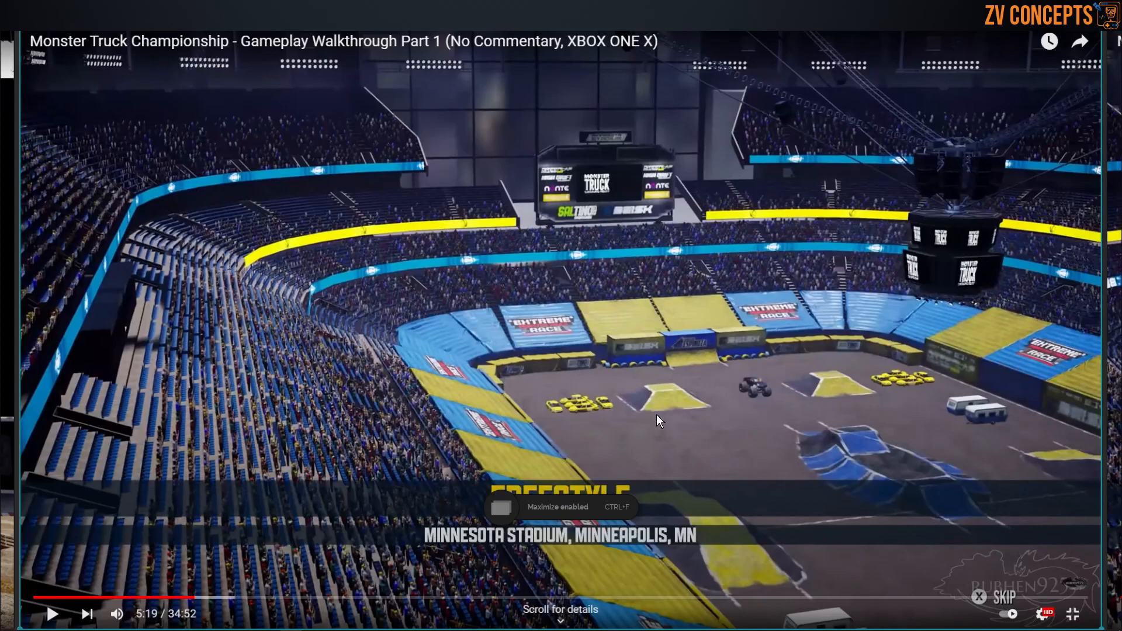
{"action": "key", "text": "ctrl+f"}
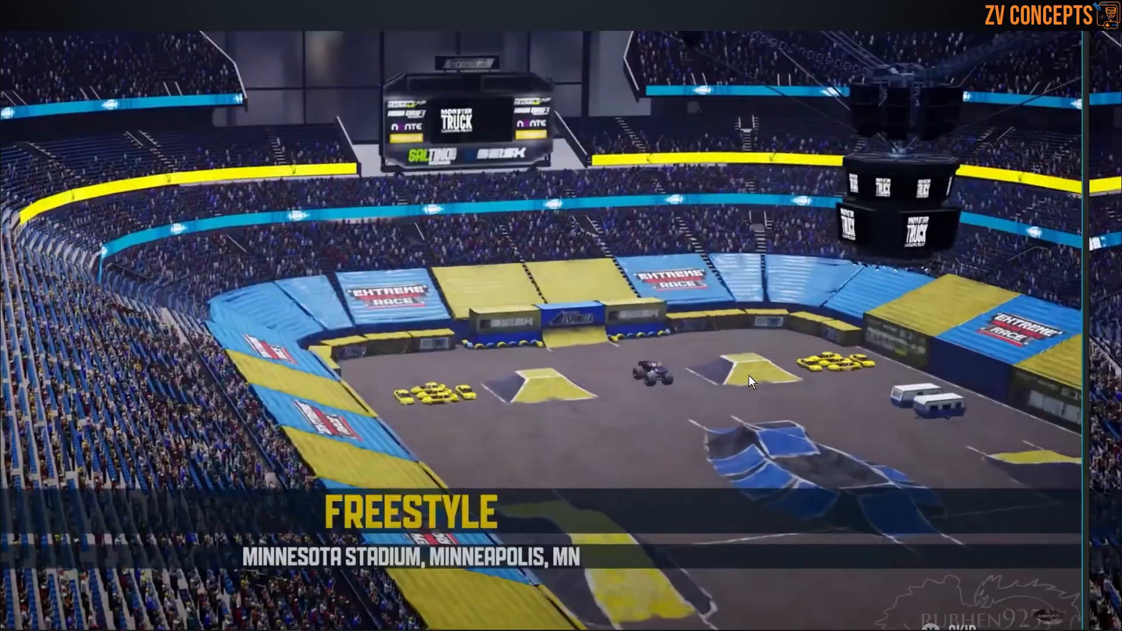
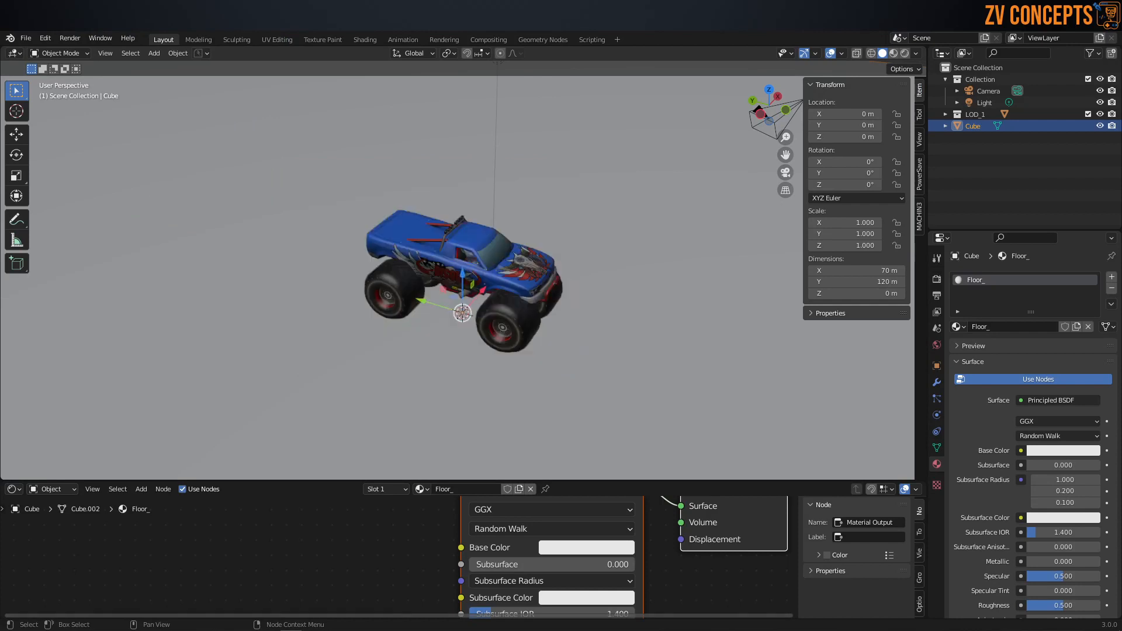
Step: Add a cube to the scene and move it along Y to about -4.67 m, in front of the truck
{"action": "scroll", "coordinate": [492, 276], "scroll_direction": "down", "scroll_amount": 5}
{"action": "middle_click_drag", "start_coordinate": [489, 300], "coordinate": [553, 320]}
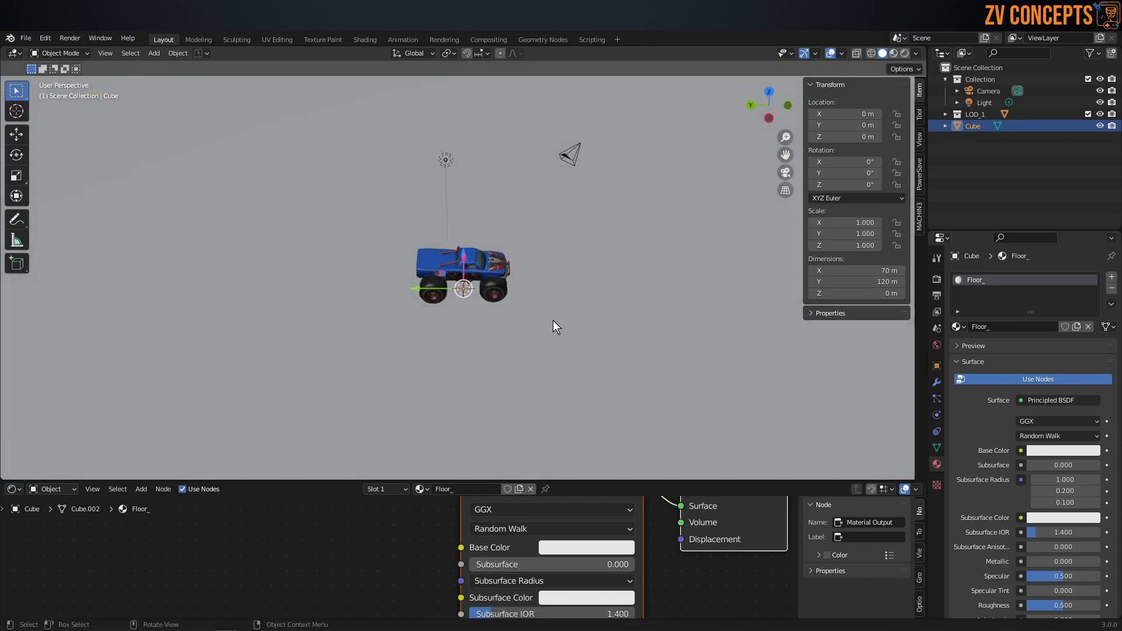
{"action": "key", "text": "shift+a"}
{"action": "mouse_move", "coordinate": [553, 320]}
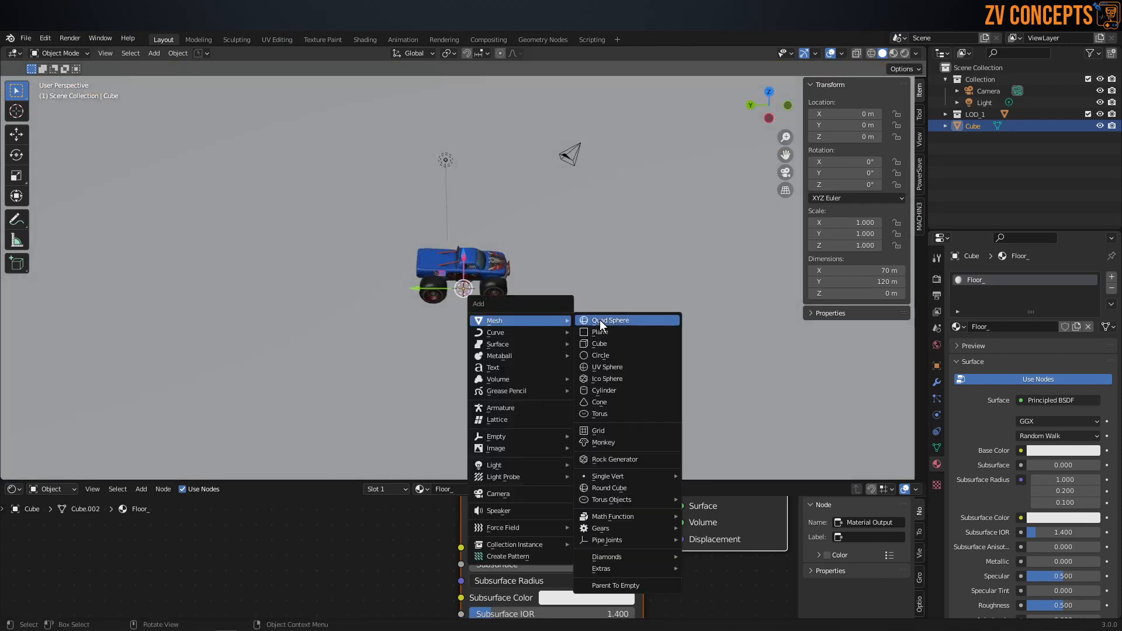
{"action": "left_click", "coordinate": [605, 346]}
{"action": "middle_click_drag", "start_coordinate": [582, 346], "coordinate": [436, 288]}
{"action": "key", "text": "g"}
{"action": "key", "text": "y"}
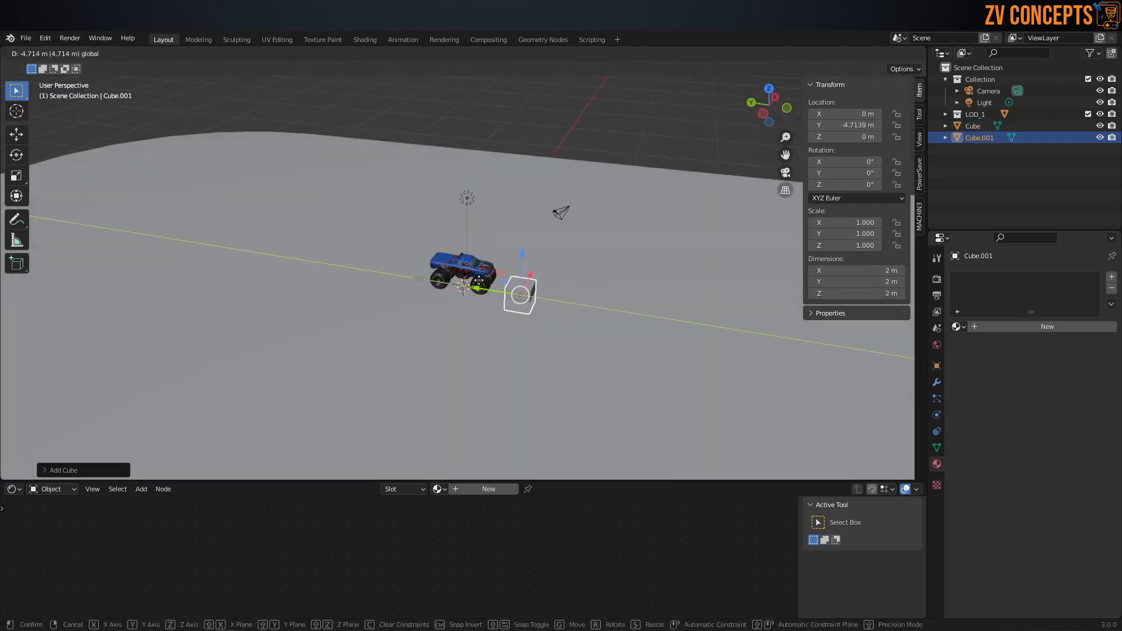
{"action": "left_click", "coordinate": [521, 285]}
Step: Raise the cube along Z to about 1.1 m so that it sits on the floor beside the truck
{"action": "scroll", "coordinate": [521, 286], "scroll_direction": "up", "scroll_amount": 4}
{"action": "key", "text": "ctrl+KP_3"}
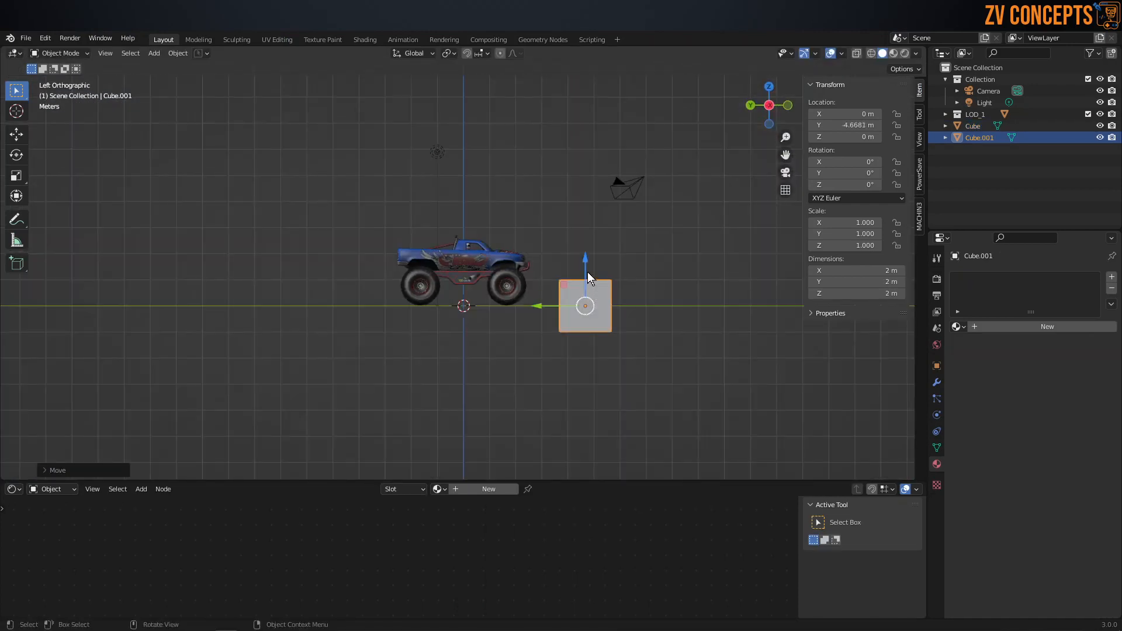
{"action": "left_click", "coordinate": [597, 284]}
{"action": "key", "text": "g"}
{"action": "key", "text": "z"}
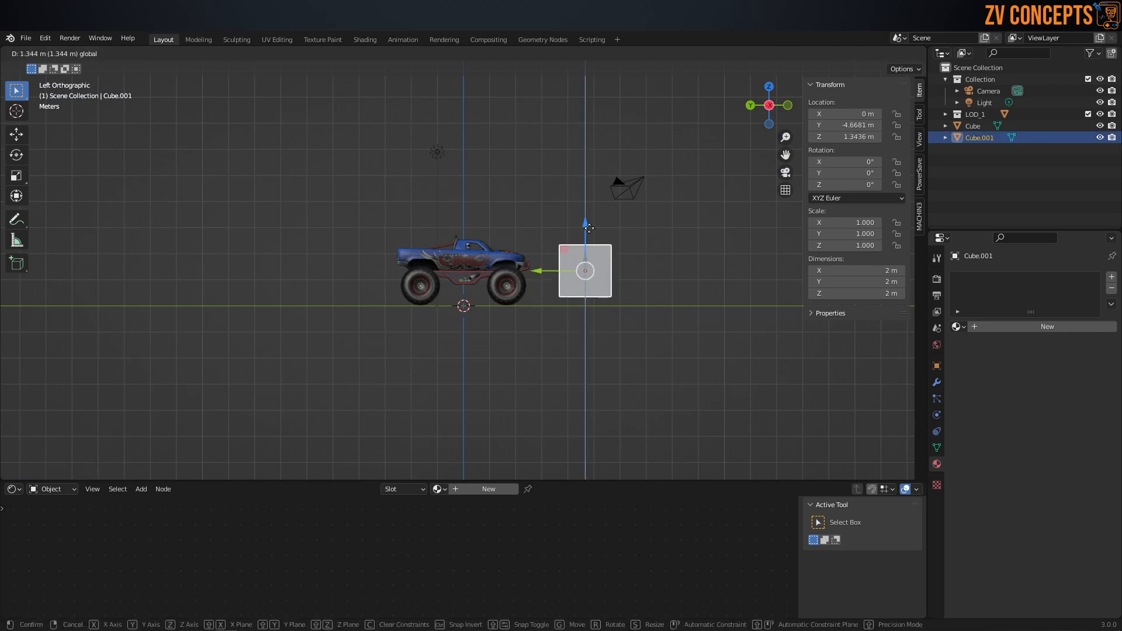
{"action": "left_click", "coordinate": [596, 259]}
{"action": "middle_click_drag", "start_coordinate": [596, 258], "coordinate": [508, 314]}
{"action": "scroll", "coordinate": [655, 298], "scroll_direction": "up", "scroll_amount": 2}
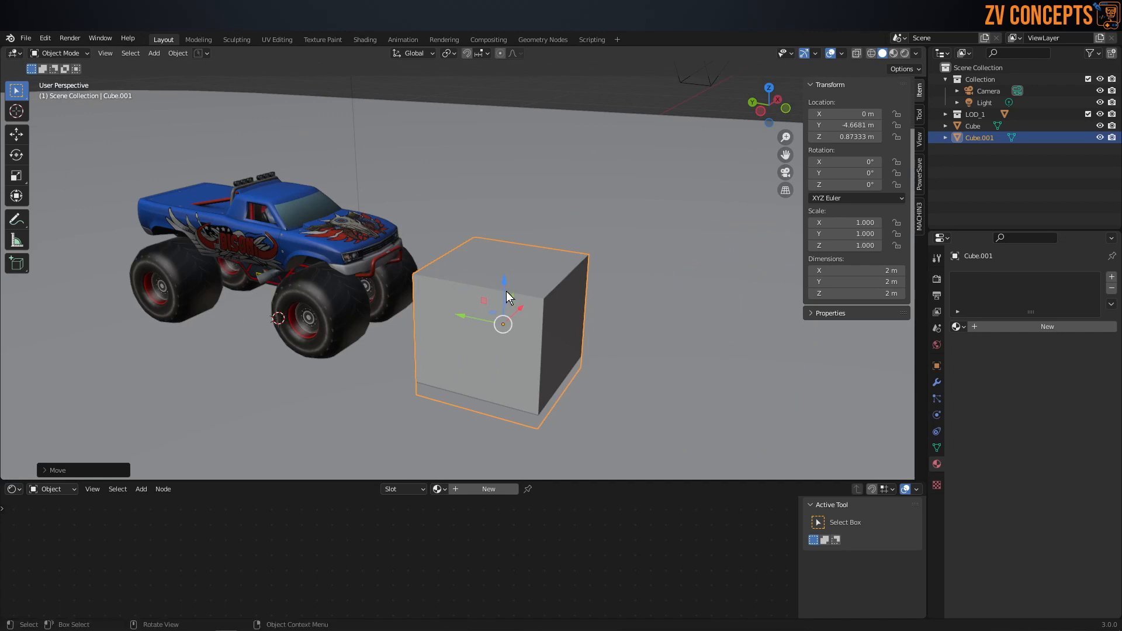
{"action": "key", "text": "g"}
{"action": "key", "text": "z"}
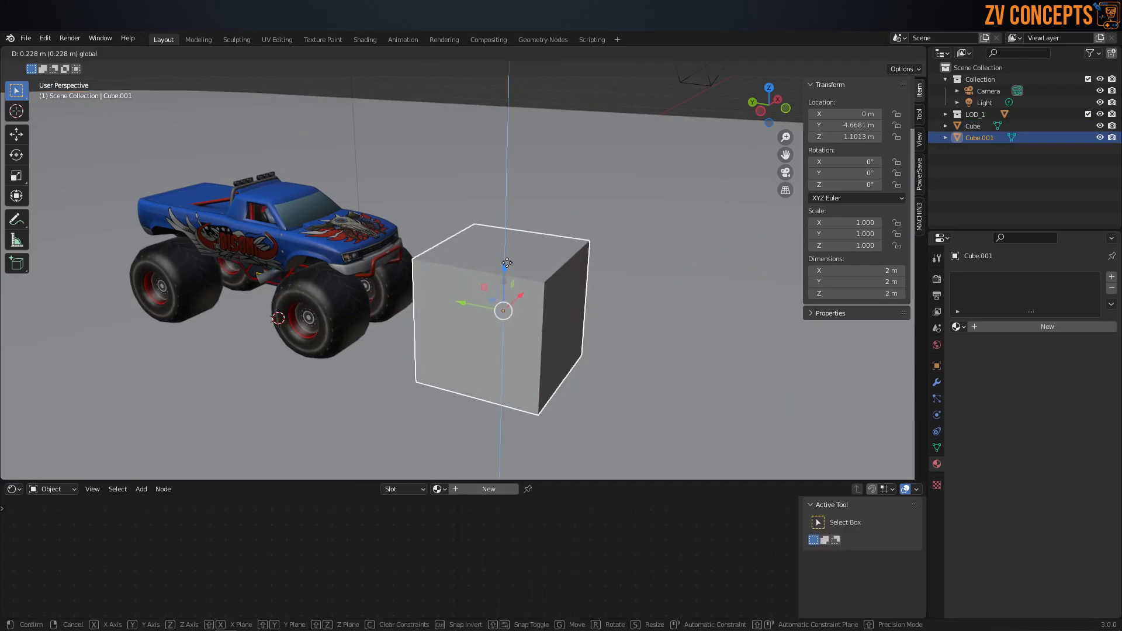
{"action": "left_click", "coordinate": [507, 263]}
Step: In Edit Mode, scale up the cube's bottom face to give the block sloping ramp sides
{"action": "key", "text": "Tab"}
{"action": "middle_click_drag", "start_coordinate": [561, 271], "coordinate": [554, 339]}
{"action": "left_click", "coordinate": [607, 341]}
{"action": "left_click", "coordinate": [546, 233]}
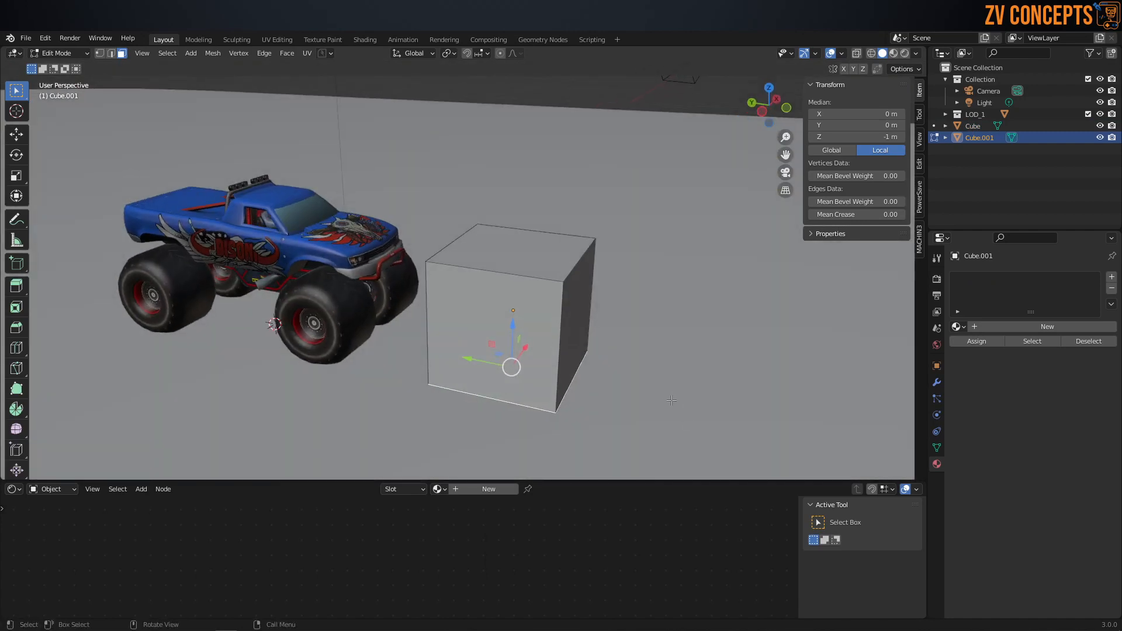
{"action": "key", "text": "s"}
{"action": "left_click", "coordinate": [21, 119]}
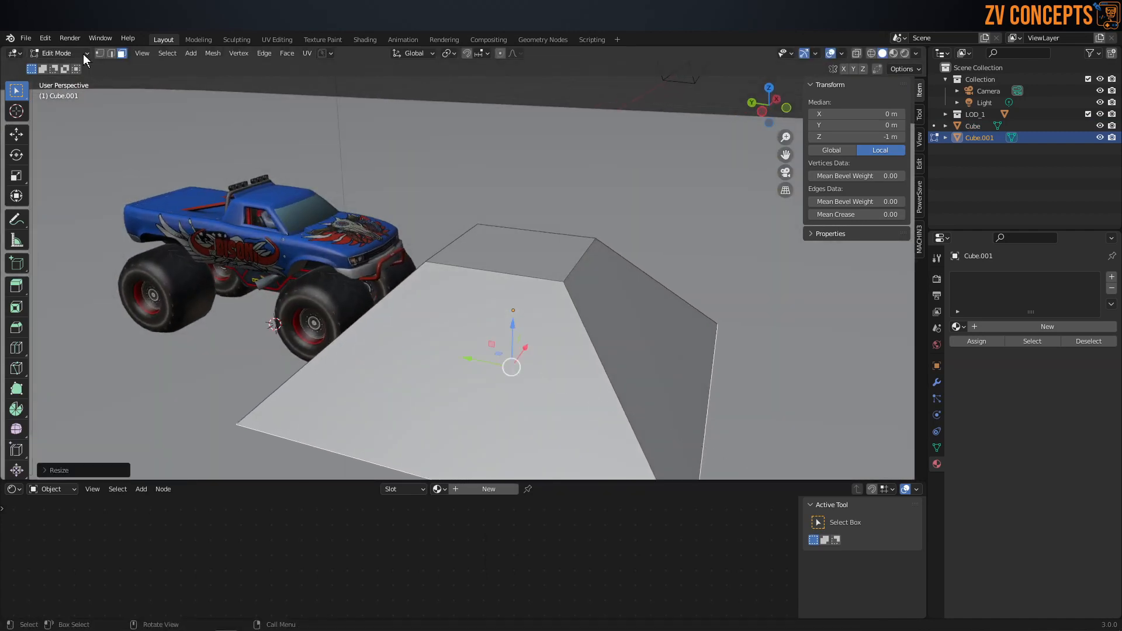
Step: Delete the ramp's bottom face from underneath the floor
{"action": "scroll", "coordinate": [497, 327], "scroll_direction": "down", "scroll_amount": 3}
{"action": "middle_click_drag", "start_coordinate": [496, 328], "coordinate": [578, 284]}
{"action": "scroll", "coordinate": [558, 371], "scroll_direction": "up", "scroll_amount": 2}
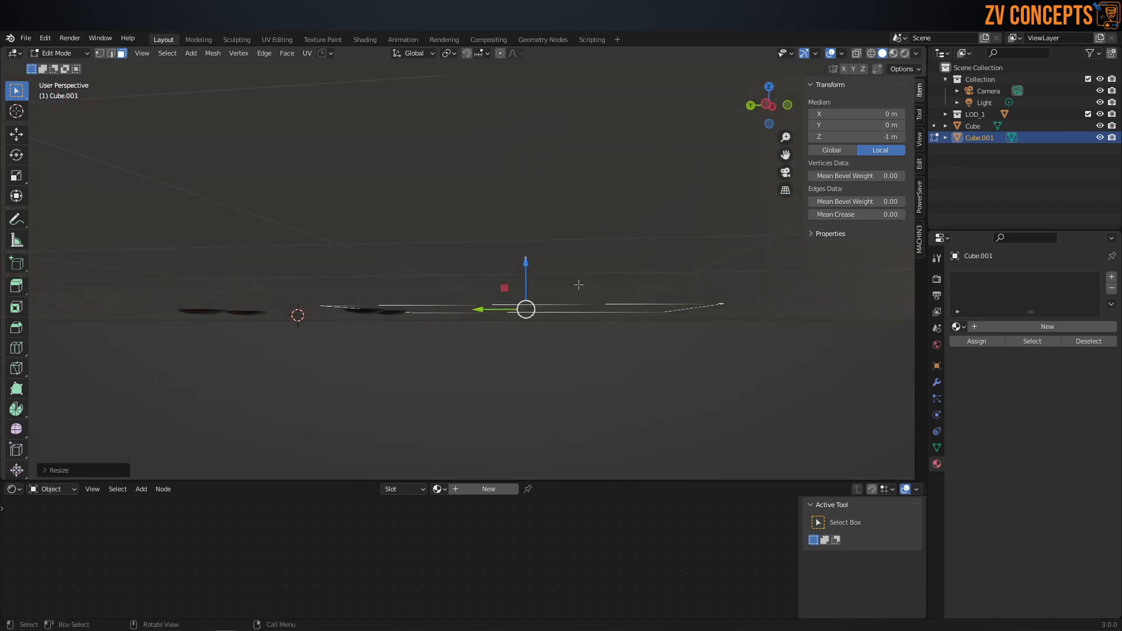
{"action": "key", "text": "x"}
{"action": "left_click", "coordinate": [556, 286]}
Step: Scale up the ramp's top face to widen the flat platform
{"action": "middle_click_drag", "start_coordinate": [517, 196], "coordinate": [515, 298]}
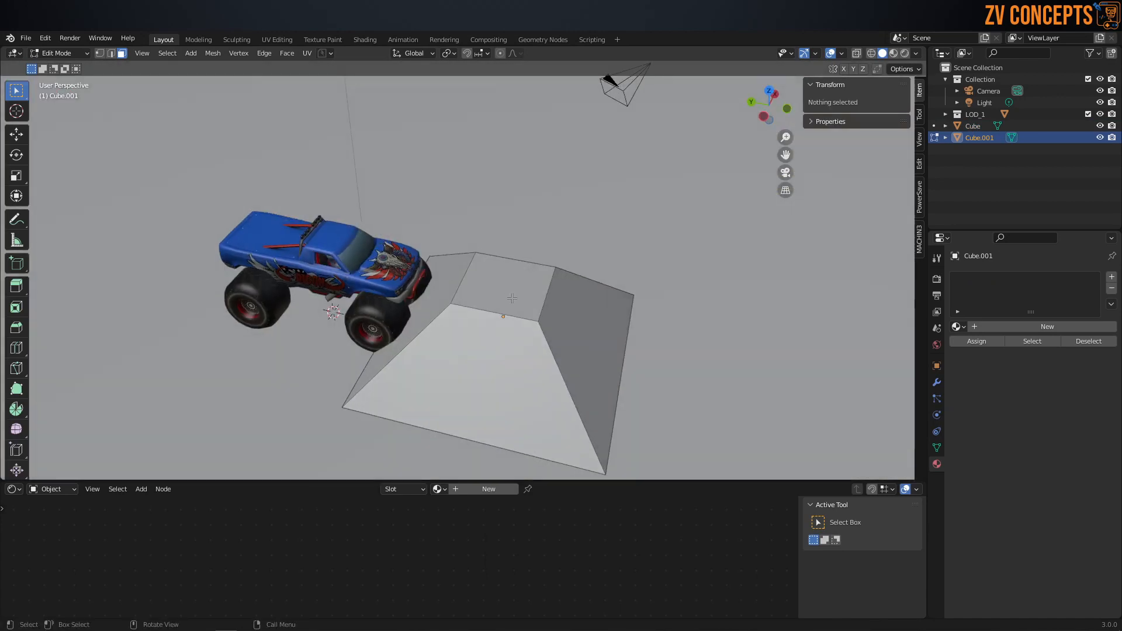
{"action": "scroll", "coordinate": [515, 298], "scroll_direction": "up", "scroll_amount": 2}
{"action": "left_click", "coordinate": [516, 295]}
{"action": "scroll", "coordinate": [579, 325], "scroll_direction": "down", "scroll_amount": 2}
{"action": "mouse_move", "coordinate": [583, 326]}
{"action": "middle_mouse_down"}
{"action": "mouse_move", "coordinate": [578, 339]}
{"action": "mouse_move", "coordinate": [584, 328]}
{"action": "middle_mouse_up"}
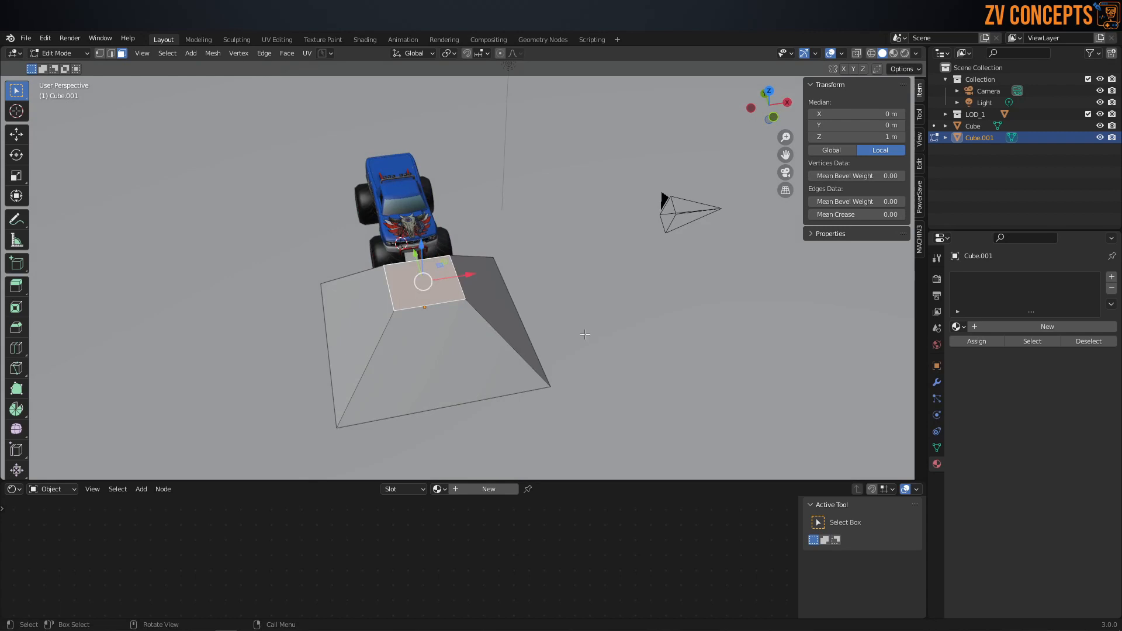
{"action": "key", "text": "s"}
{"action": "left_click", "coordinate": [683, 400]}
Step: Select the ramp's bottom edge loop and scale it outward to a base about 9.27 m square
{"action": "middle_click_drag", "start_coordinate": [381, 329], "coordinate": [415, 330]}
{"action": "key", "text": "Tab"}
{"action": "left_click", "coordinate": [432, 415]}
{"action": "left_click", "coordinate": [441, 413], "text": "alt"}
{"action": "key", "text": "s"}
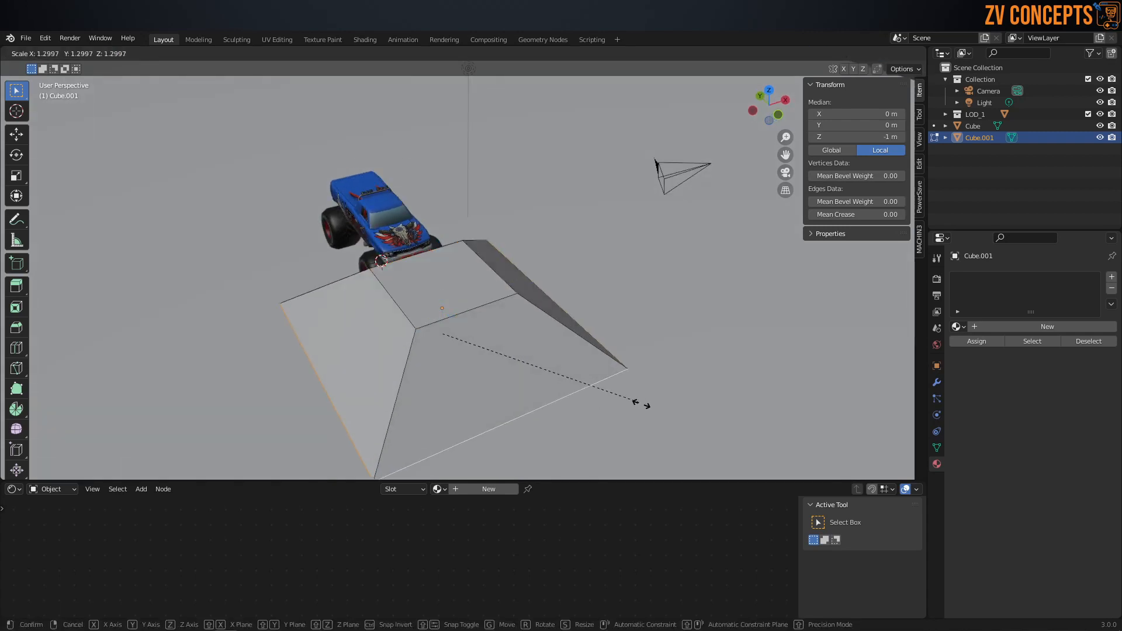
{"action": "left_click", "coordinate": [669, 423]}
Step: Add a centred loop cut around the ramp's sides and scale it inward to about 0.86
{"action": "middle_click_drag", "start_coordinate": [456, 351], "coordinate": [466, 436]}
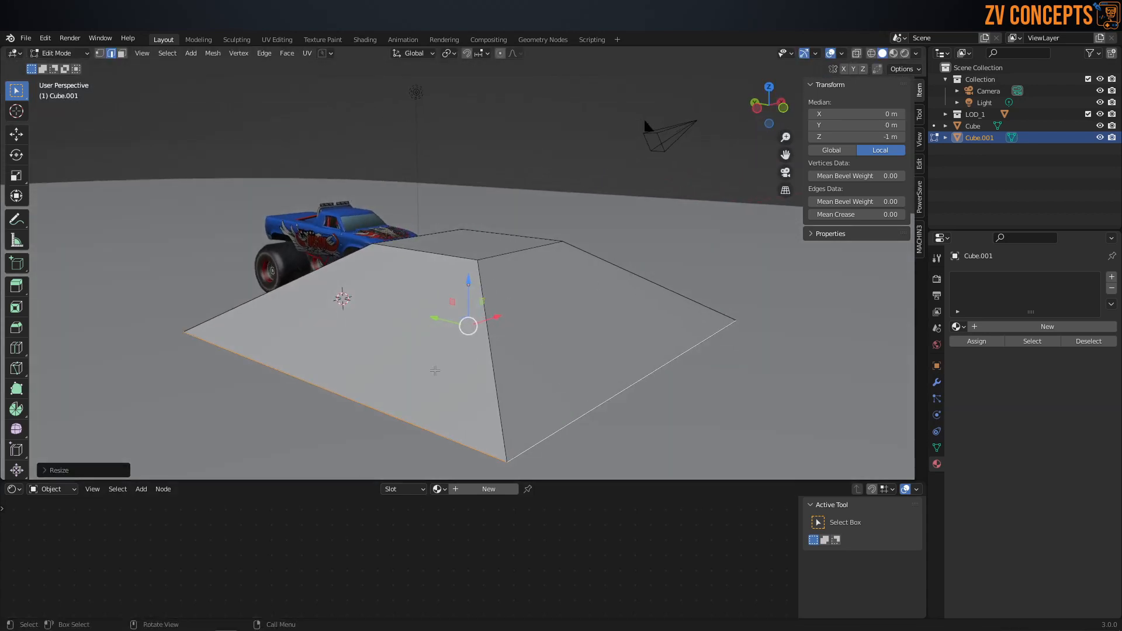
{"action": "middle_click_drag", "start_coordinate": [435, 371], "coordinate": [468, 374]}
{"action": "key", "text": "ctrl+r"}
{"action": "left_click", "coordinate": [683, 331]}
{"action": "right_click", "coordinate": [683, 331]}
{"action": "key", "text": "s"}
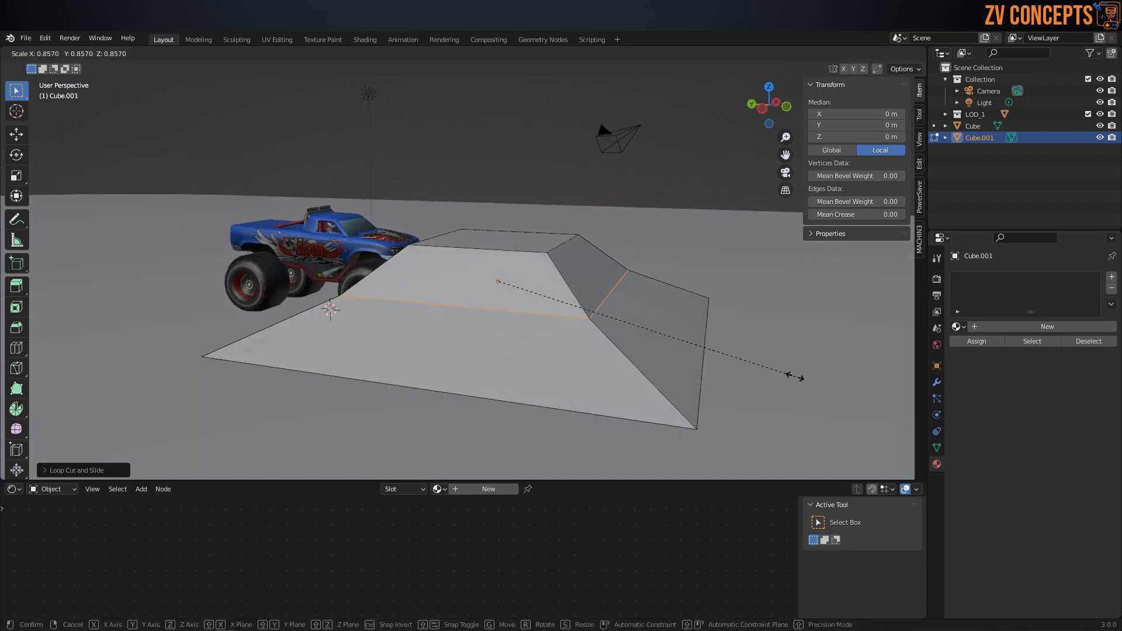
{"action": "left_click", "coordinate": [794, 380]}
Step: Slide the new edge loop down the ramp's sides by about 0.38 and scale it further inward
{"action": "key", "text": "g"}
{"action": "key", "text": "g"}
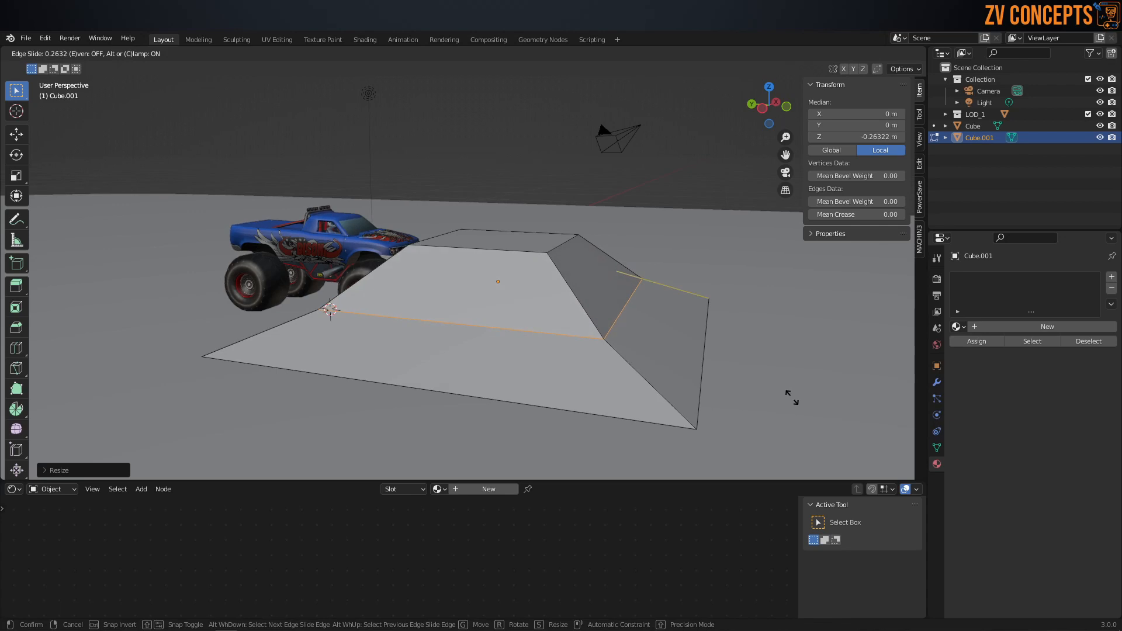
{"action": "left_click", "coordinate": [796, 411]}
{"action": "key", "text": "s"}
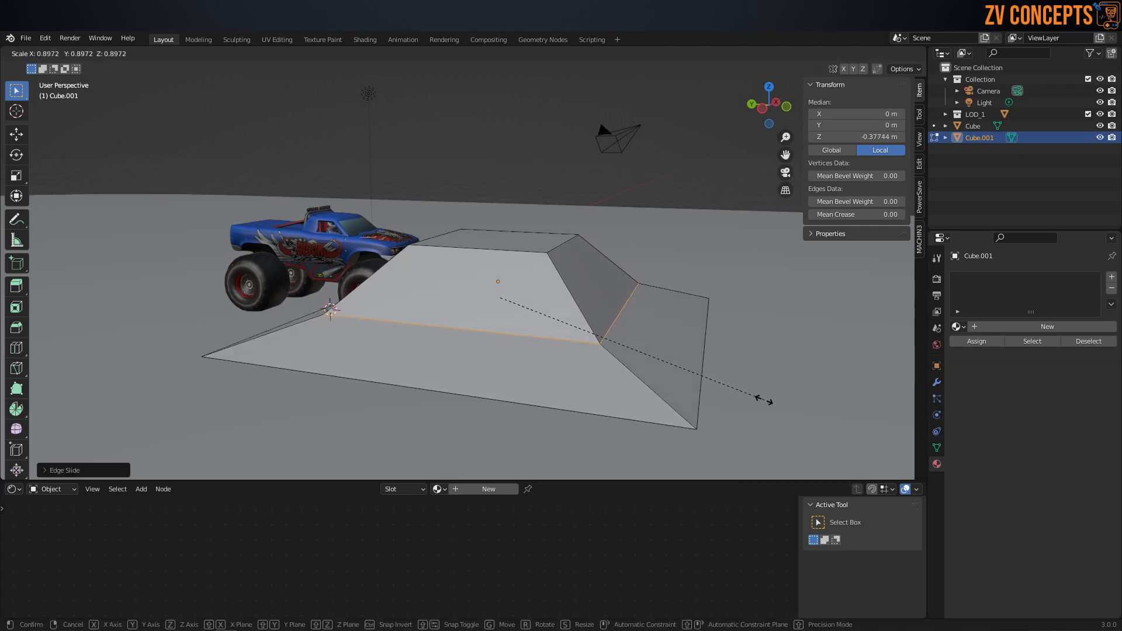
{"action": "left_click", "coordinate": [731, 398]}
Step: Bevel the middle edge loop with 3 segments and a width of about 1.43 m to curve the ramp's slopes
{"action": "key", "text": "ctrl+b"}
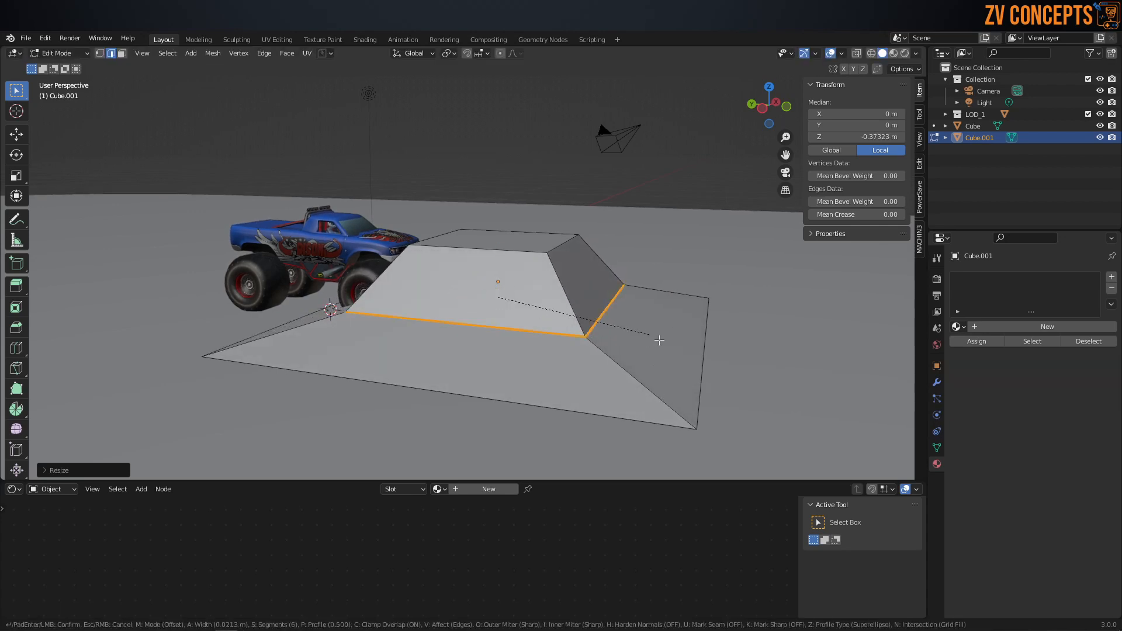
{"action": "scroll", "coordinate": [696, 381], "scroll_direction": "up", "scroll_amount": 4}
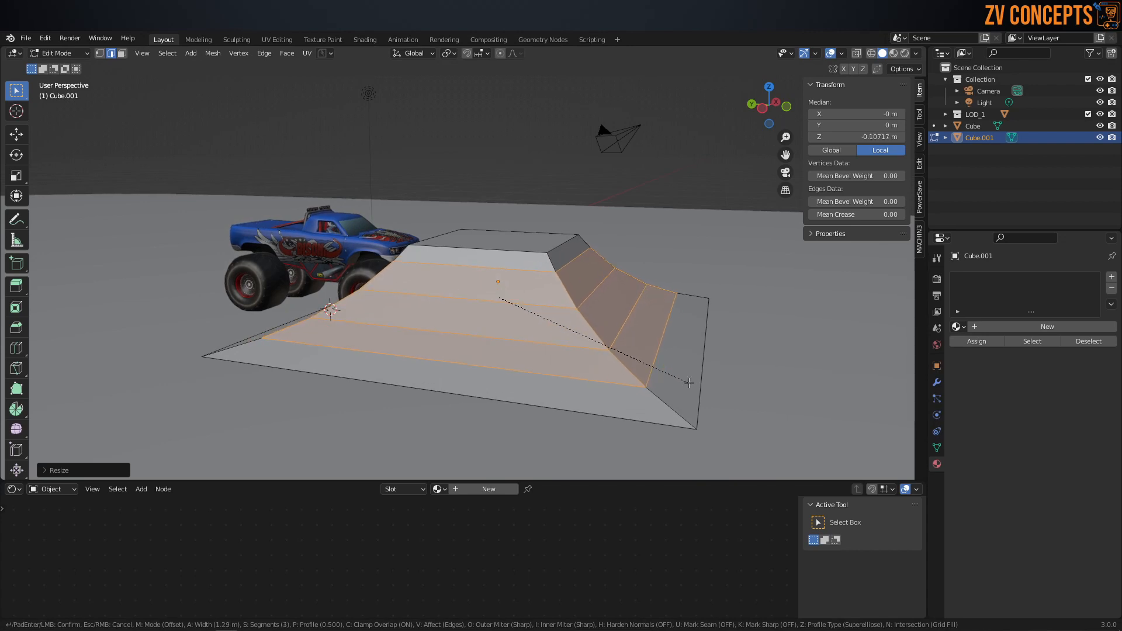
{"action": "scroll", "coordinate": [693, 384], "scroll_direction": "up", "scroll_amount": 1}
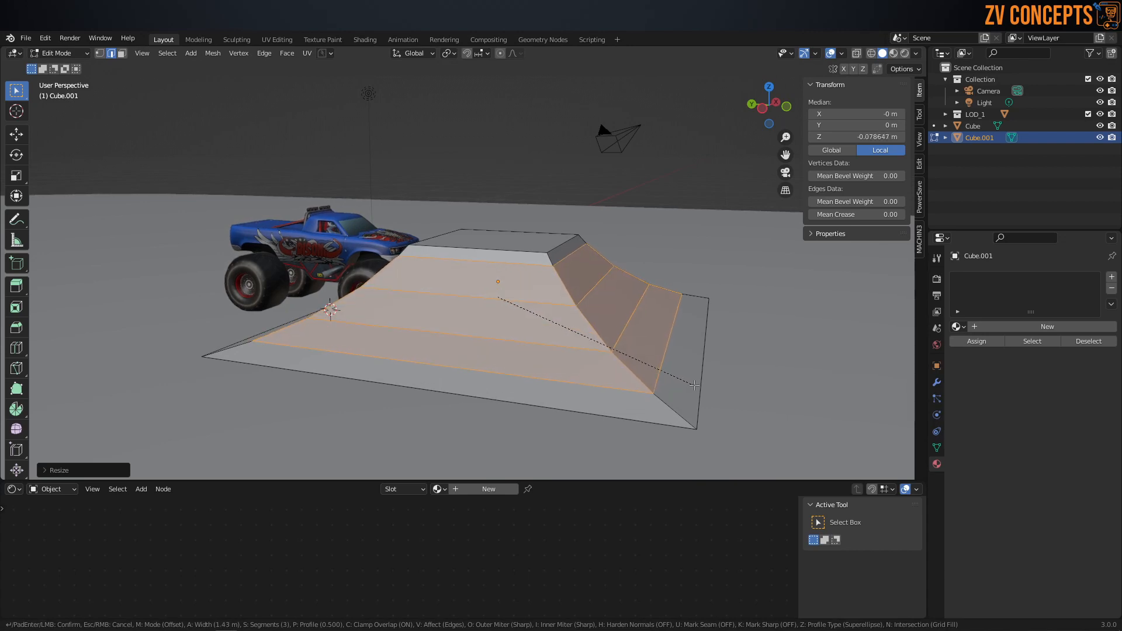
{"action": "left_click", "coordinate": [694, 386]}
Step: Return to Object Mode and move the truck back along Y to about 4.26 m, clear of the ramp
{"action": "middle_click_drag", "start_coordinate": [694, 385], "coordinate": [578, 337]}
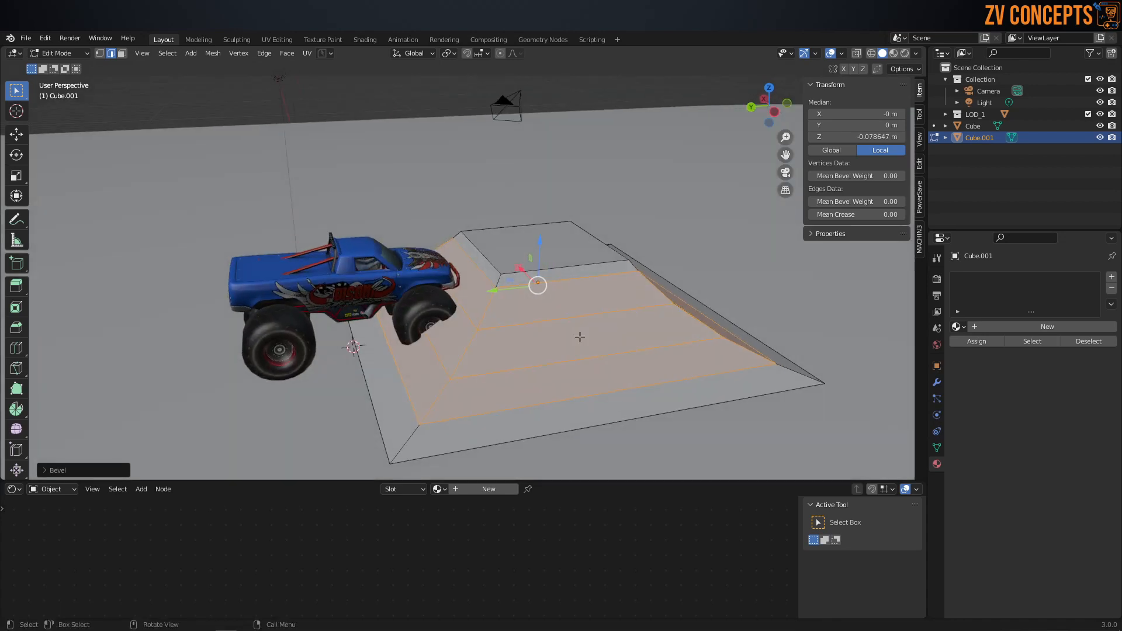
{"action": "key", "text": "ctrl+Tab"}
{"action": "left_click", "coordinate": [538, 280]}
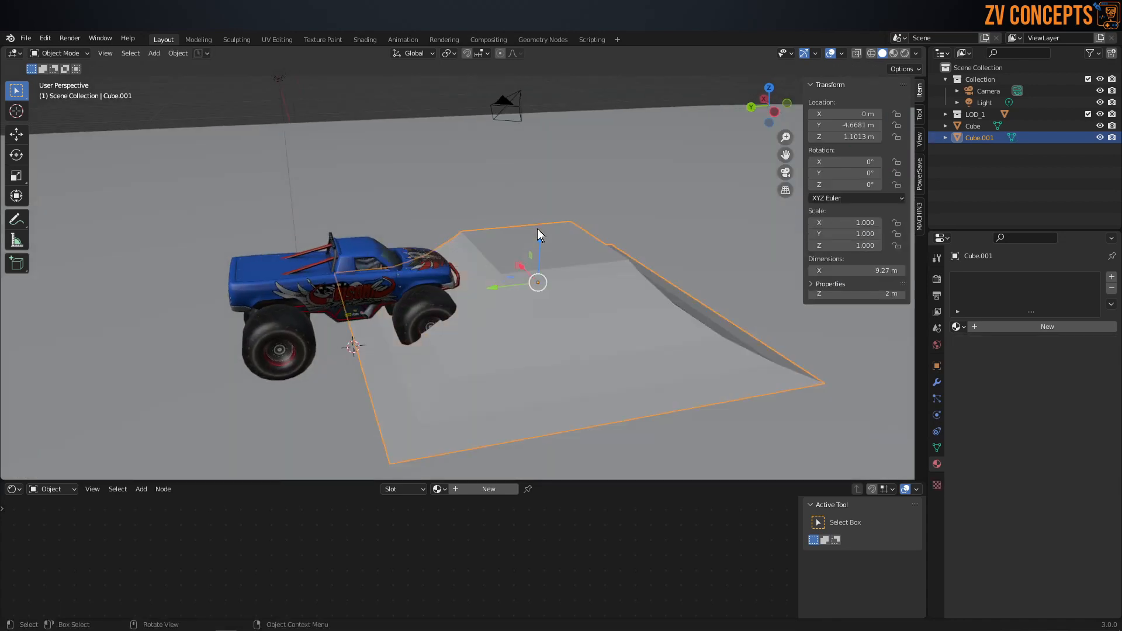
{"action": "left_click", "coordinate": [319, 302]}
{"action": "left_click_drag", "start_coordinate": [319, 300], "coordinate": [120, 320]}
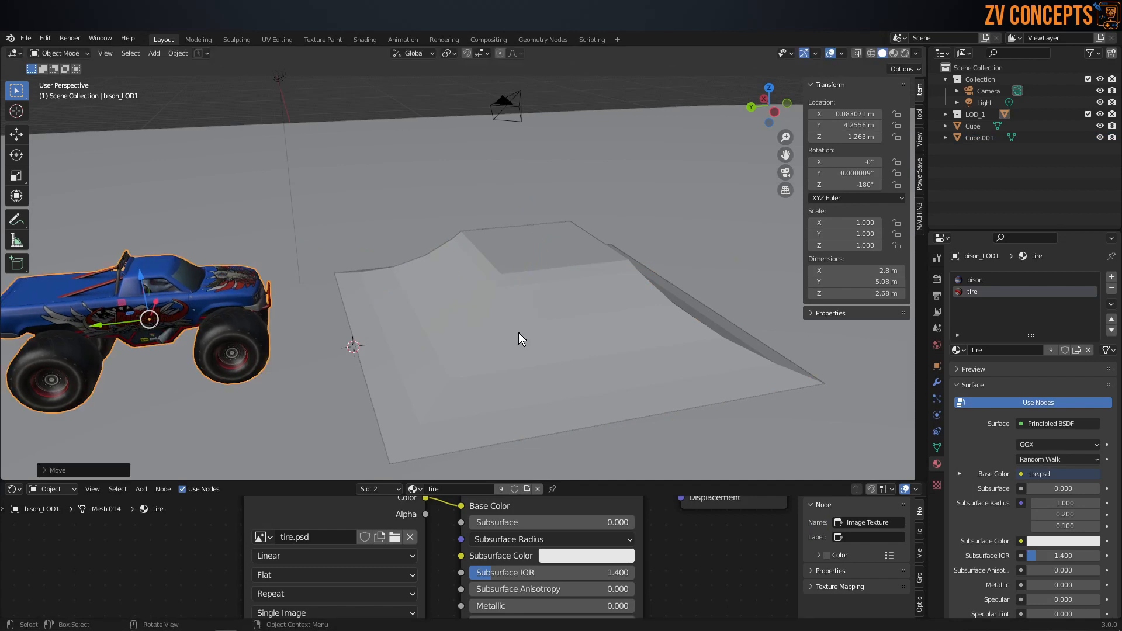
Step: Select the ramp and inspect its curved side faces in Edit Mode
{"action": "left_click", "coordinate": [519, 333]}
{"action": "key", "text": "Tab"}
{"action": "left_click", "coordinate": [519, 399]}
{"action": "middle_click_drag", "start_coordinate": [523, 389], "coordinate": [479, 246]}
Step: Return the ramp to Object Mode and add a Bevel modifier to it
{"action": "left_click", "coordinate": [932, 386]}
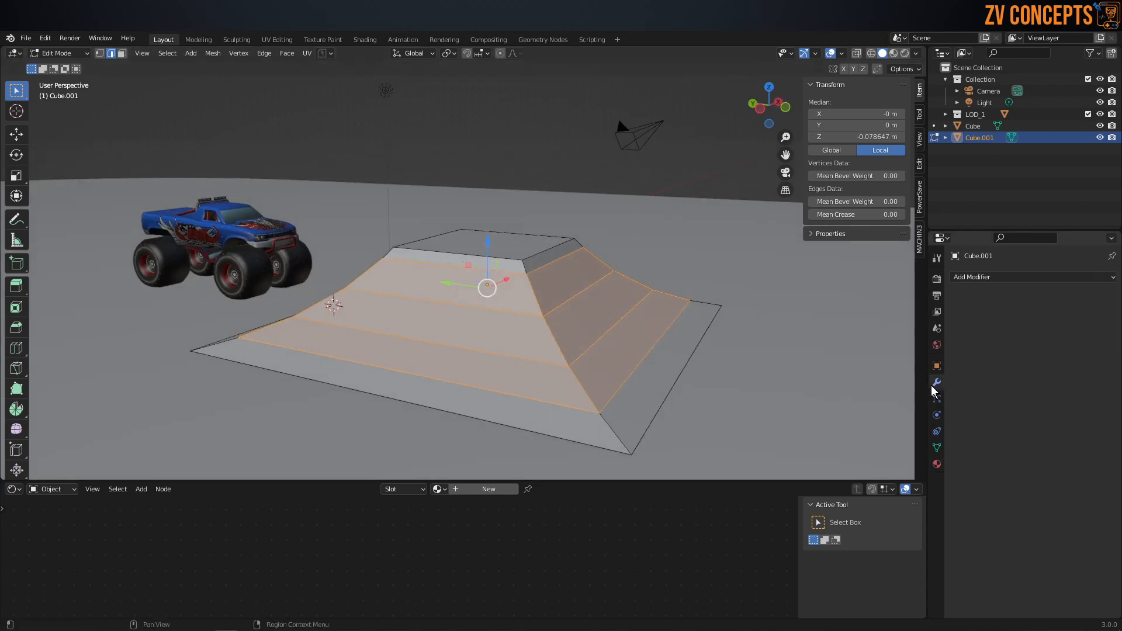
{"action": "middle_click_drag", "start_coordinate": [646, 286], "coordinate": [646, 296]}
{"action": "key", "text": "Tab"}
{"action": "left_click", "coordinate": [529, 350]}
{"action": "key", "text": "Tab"}
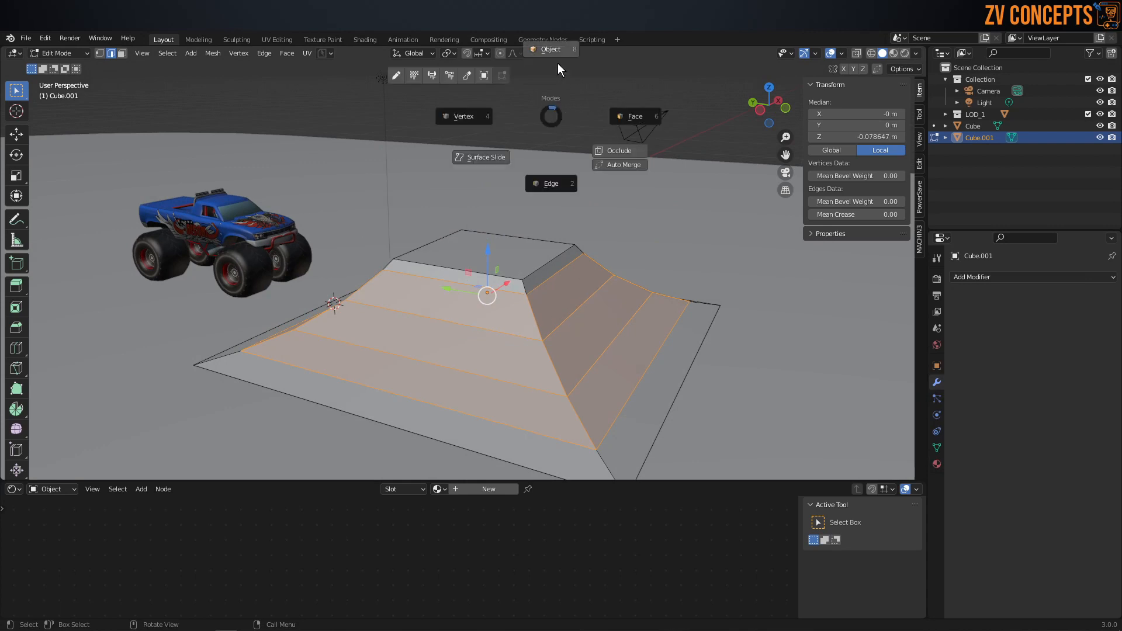
{"action": "left_click", "coordinate": [558, 63]}
{"action": "middle_click_drag", "start_coordinate": [599, 328], "coordinate": [549, 338]}
{"action": "right_click", "coordinate": [548, 337]}
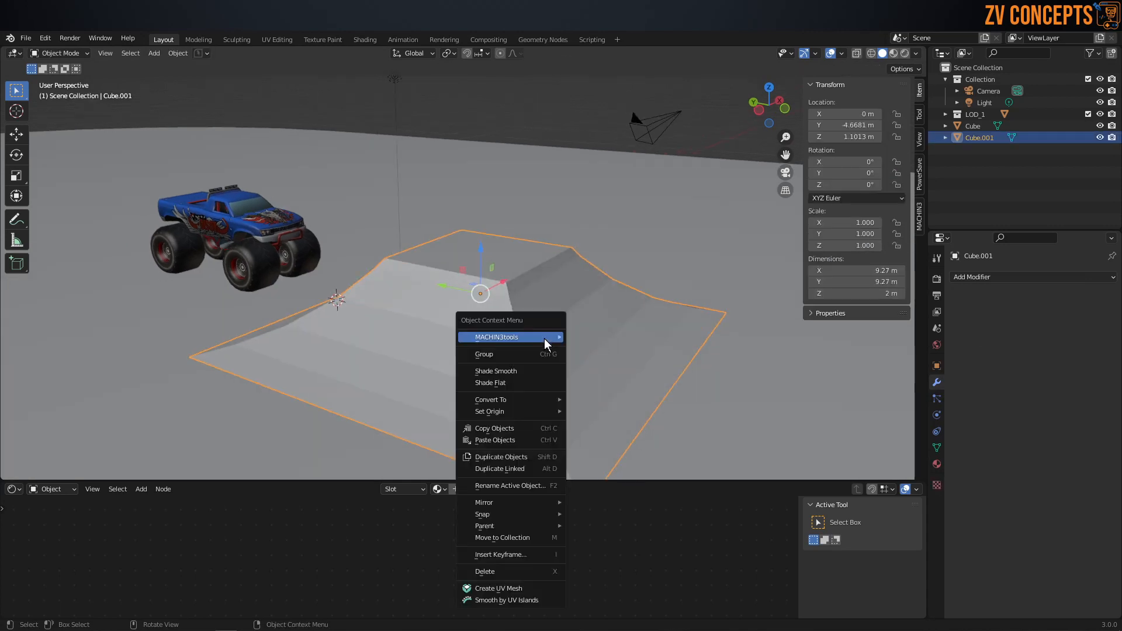
{"action": "left_click", "coordinate": [1006, 277]}
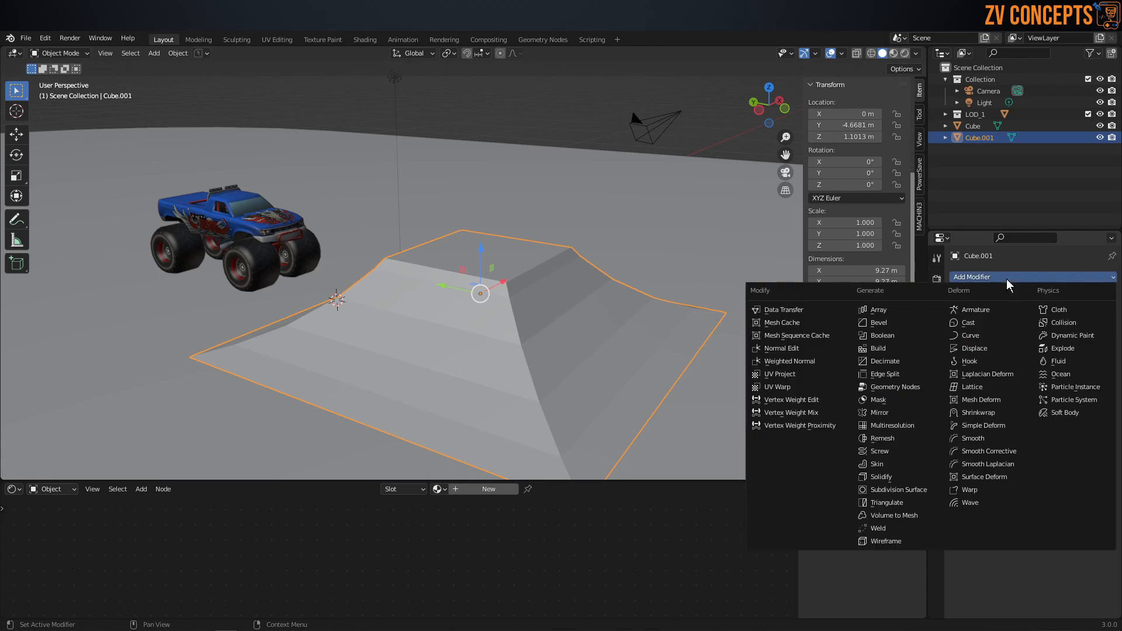
{"action": "left_click", "coordinate": [884, 323]}
{"action": "middle_click_drag", "start_coordinate": [570, 322], "coordinate": [552, 323]}
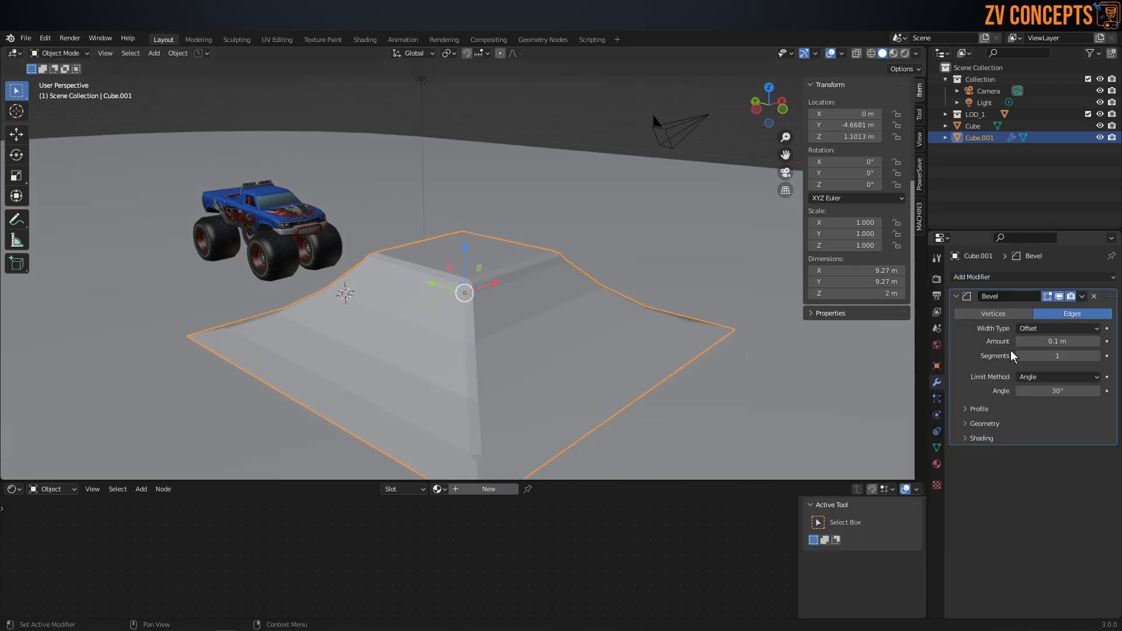
Step: Turn on the wireframe overlay and view the ramp's beveled edges up close
{"action": "left_click", "coordinate": [815, 53]}
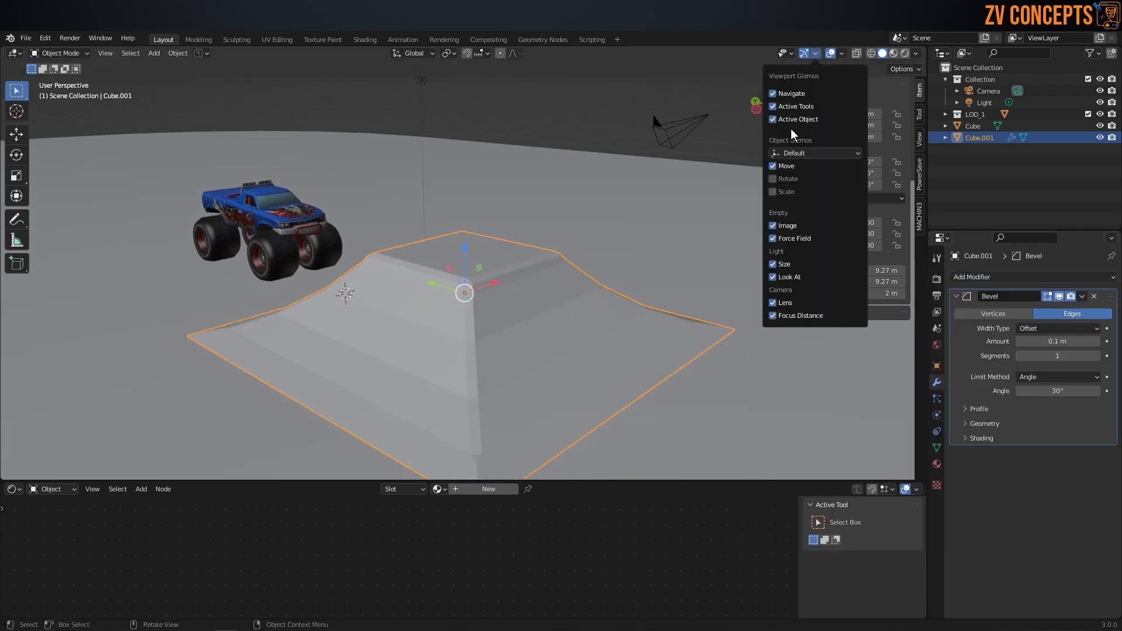
{"action": "left_click", "coordinate": [842, 53]}
{"action": "left_click", "coordinate": [770, 251]}
{"action": "middle_click_drag", "start_coordinate": [423, 301], "coordinate": [549, 318]}
{"action": "scroll", "coordinate": [549, 319], "scroll_direction": "up", "scroll_amount": 1}
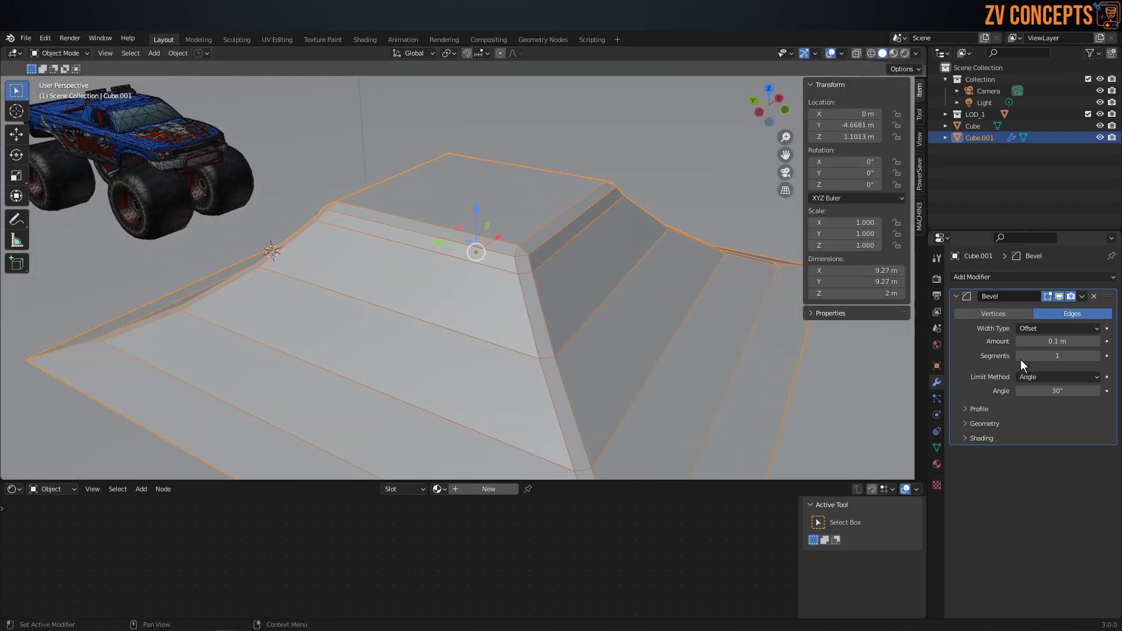
Step: Try the limit method None on the ramp's Bevel modifier and restore it to Angle
{"action": "left_click", "coordinate": [1060, 378]}
{"action": "left_click", "coordinate": [1040, 380]}
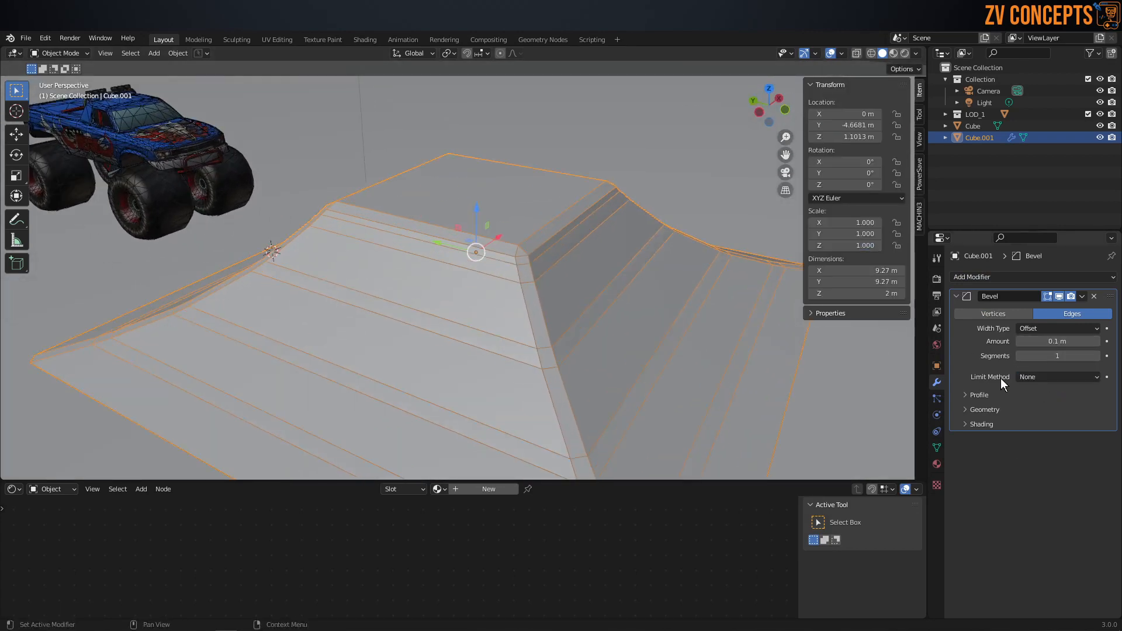
{"action": "left_click", "coordinate": [1067, 377]}
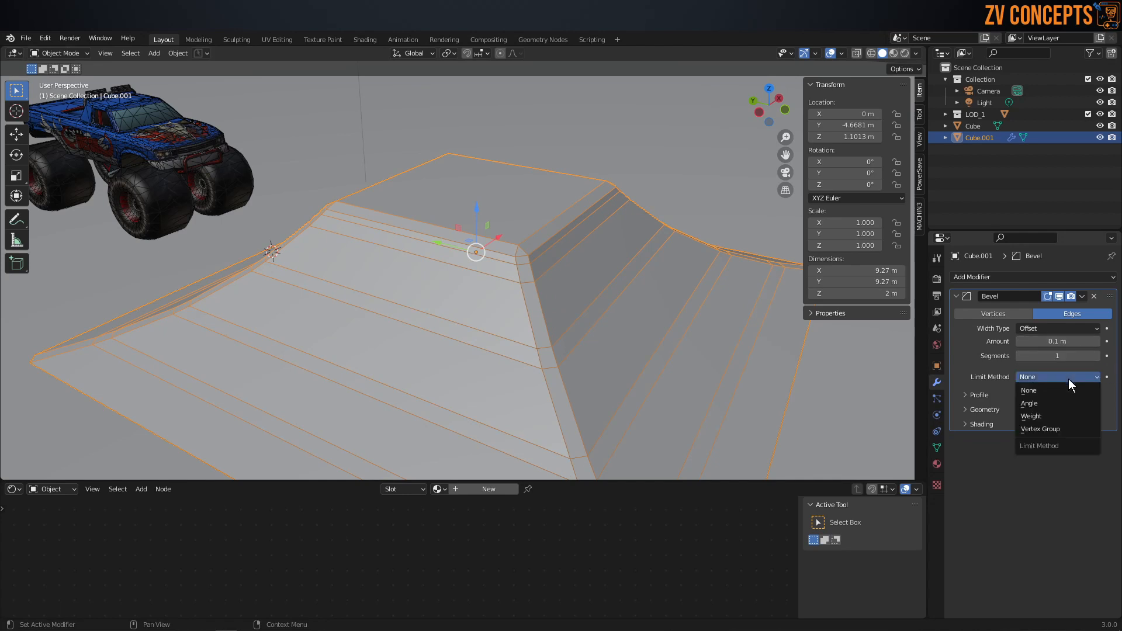
{"action": "left_click", "coordinate": [1062, 400]}
Step: Set the ramp's Bevel modifier to 2 segments and check the rounded corners up close
{"action": "middle_click_drag", "start_coordinate": [621, 371], "coordinate": [596, 360]}
{"action": "scroll", "coordinate": [468, 284], "scroll_direction": "up", "scroll_amount": 1}
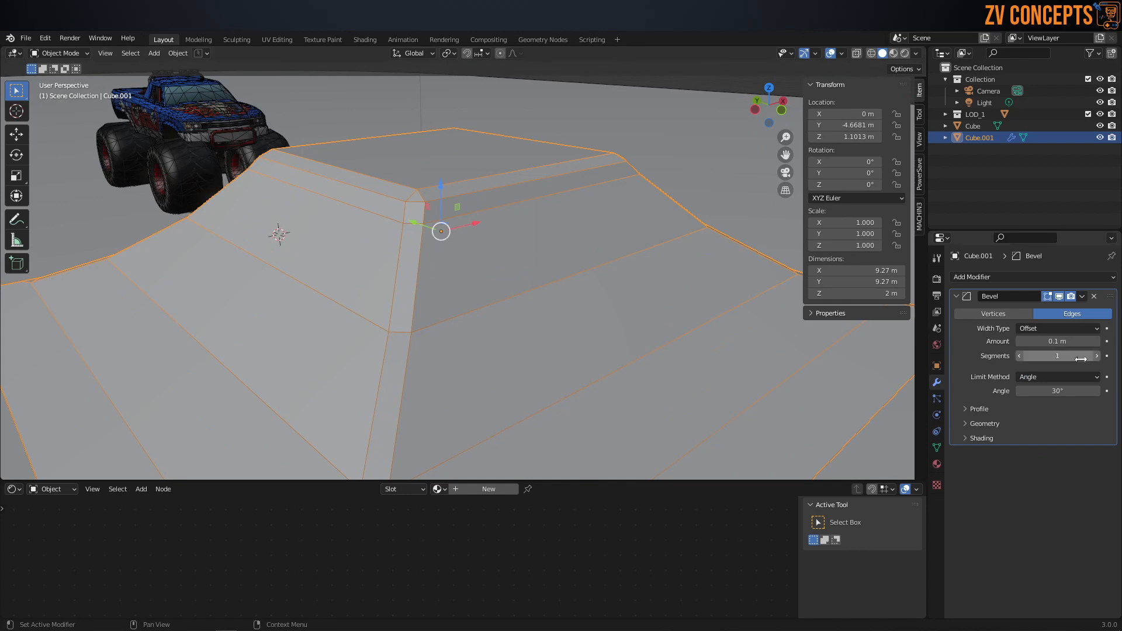
{"action": "left_click", "coordinate": [1098, 356]}
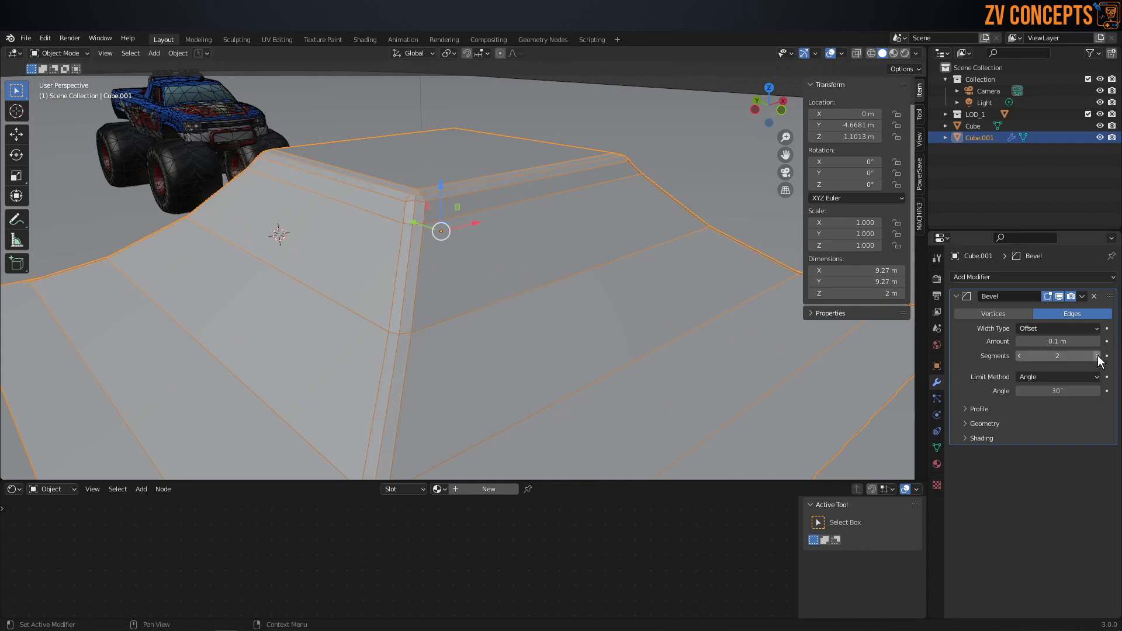
{"action": "middle_click_drag", "start_coordinate": [501, 254], "coordinate": [436, 253], "text": "alt"}
{"action": "scroll", "coordinate": [436, 254], "scroll_direction": "up", "scroll_amount": 2}
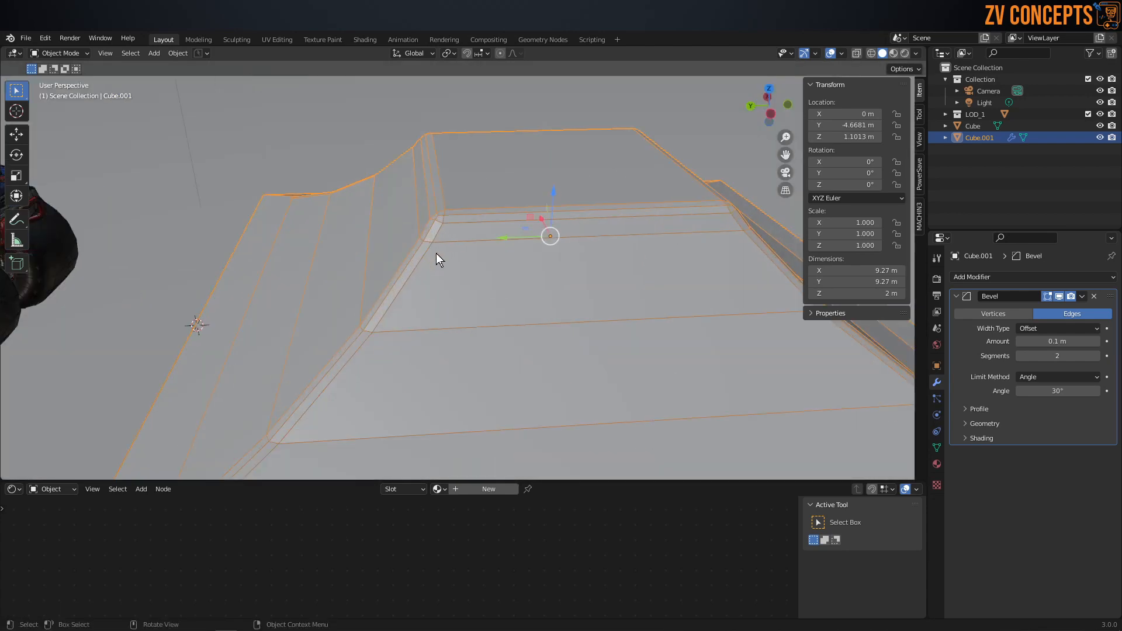
Step: Set the ramp's Bevel modifier to 3 segments with an amount of 0.15 m and inspect the corners
{"action": "left_click", "coordinate": [1098, 356]}
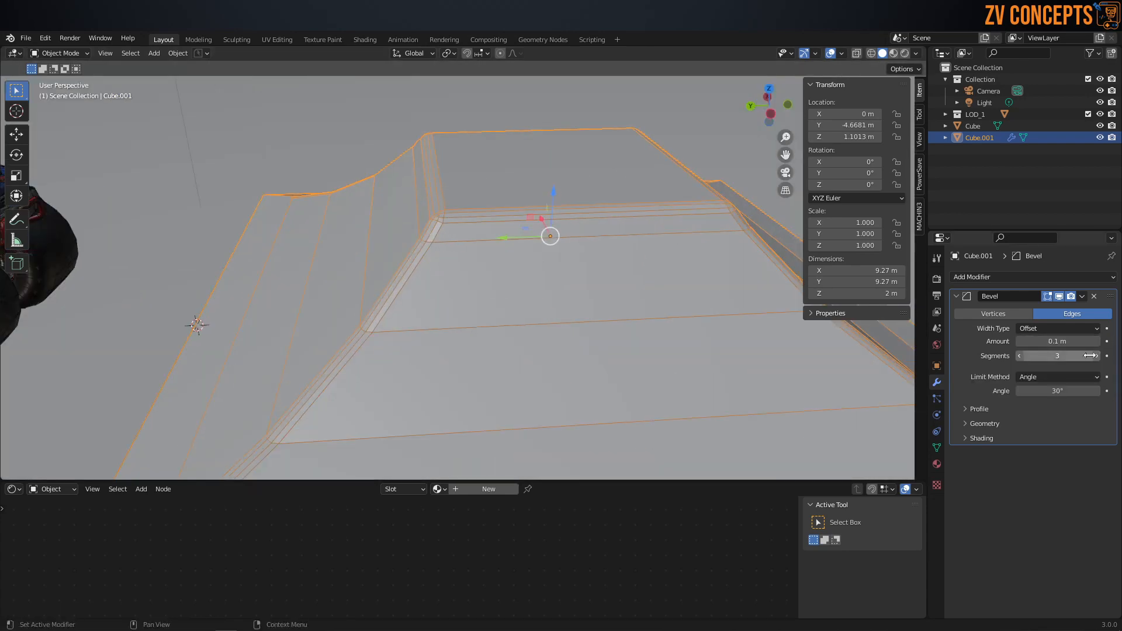
{"action": "mouse_move", "coordinate": [1076, 342]}
{"action": "left_mouse_down"}
{"action": "mouse_move", "coordinate": [1093, 341]}
{"action": "mouse_move", "coordinate": [1078, 342]}
{"action": "left_mouse_up"}
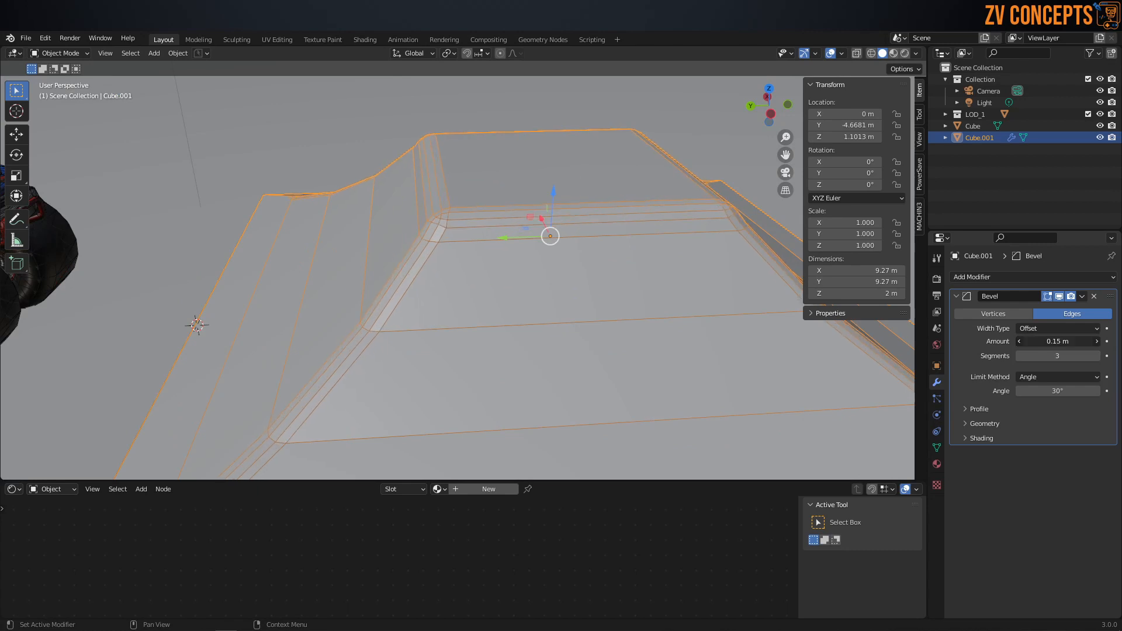
{"action": "middle_click_drag", "start_coordinate": [388, 237], "coordinate": [440, 240]}
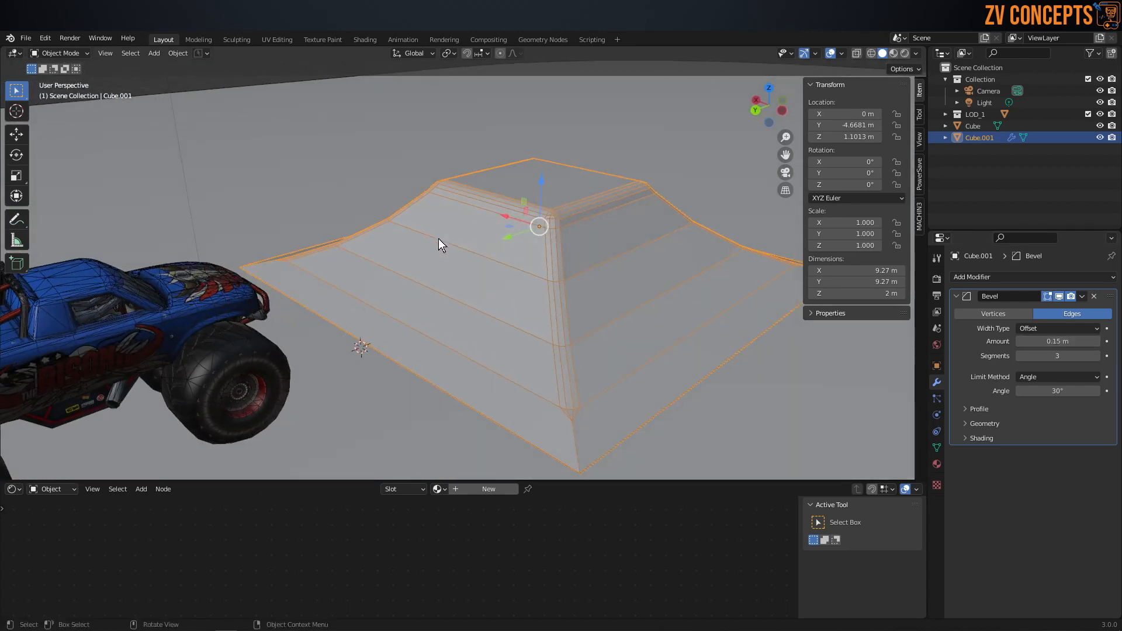
{"action": "middle_click_drag", "start_coordinate": [571, 432], "coordinate": [607, 470]}
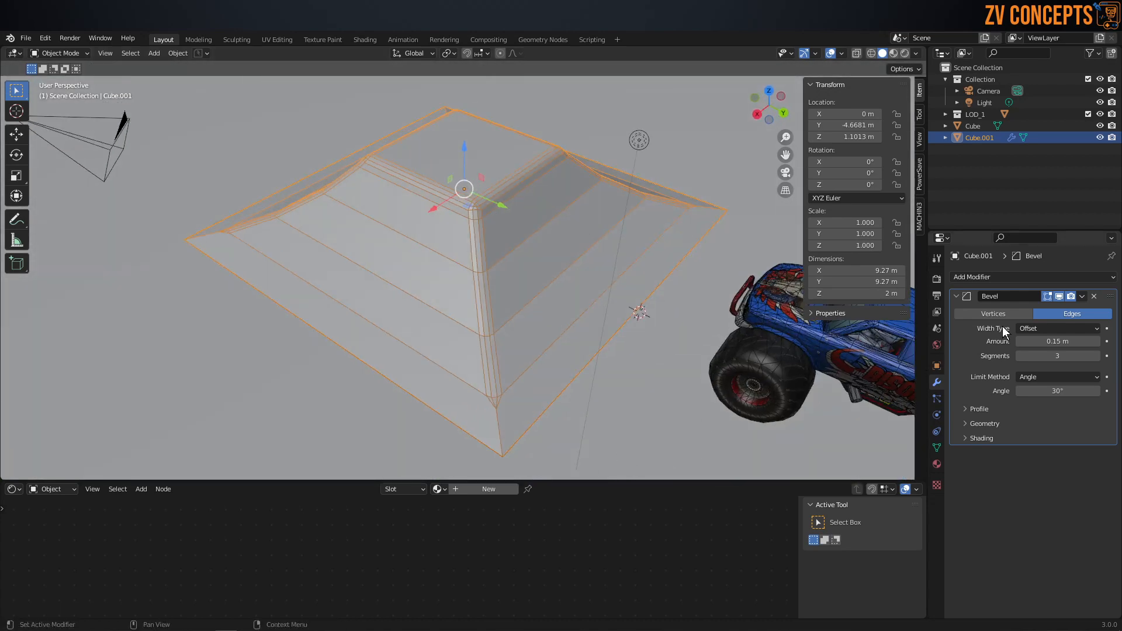
Step: Set the Bevel modifier's limit method to None and reduce its segments to 2
{"action": "left_click", "coordinate": [1054, 377]}
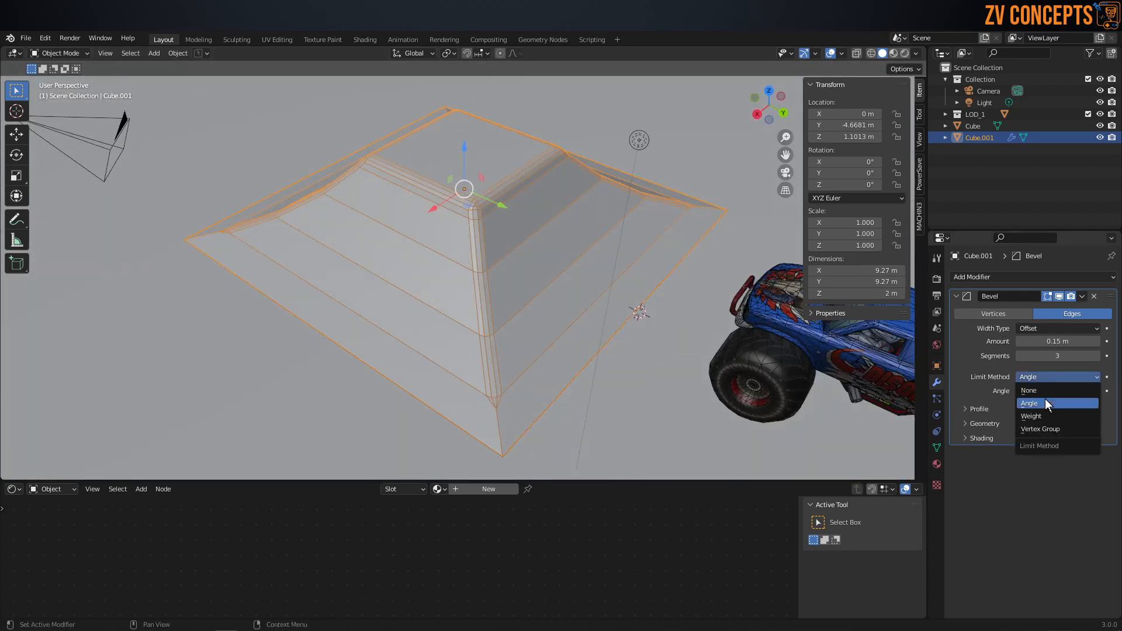
{"action": "left_click", "coordinate": [1040, 391]}
{"action": "middle_click_drag", "start_coordinate": [485, 346], "coordinate": [385, 219]}
{"action": "scroll", "coordinate": [383, 216], "scroll_direction": "up", "scroll_amount": 5}
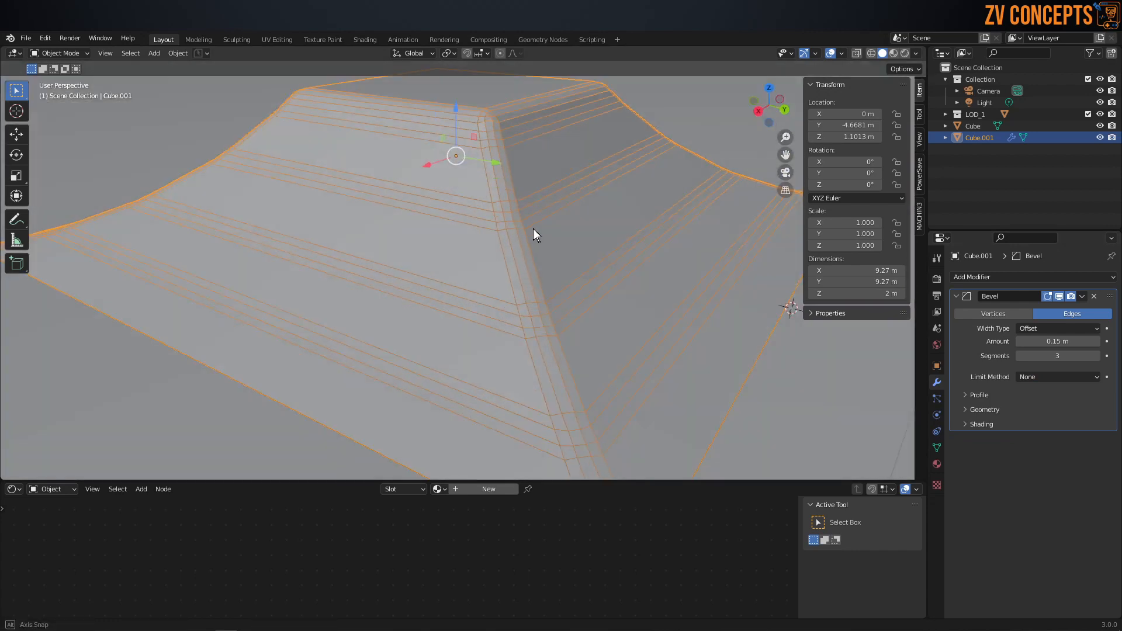
{"action": "left_click", "coordinate": [1022, 355]}
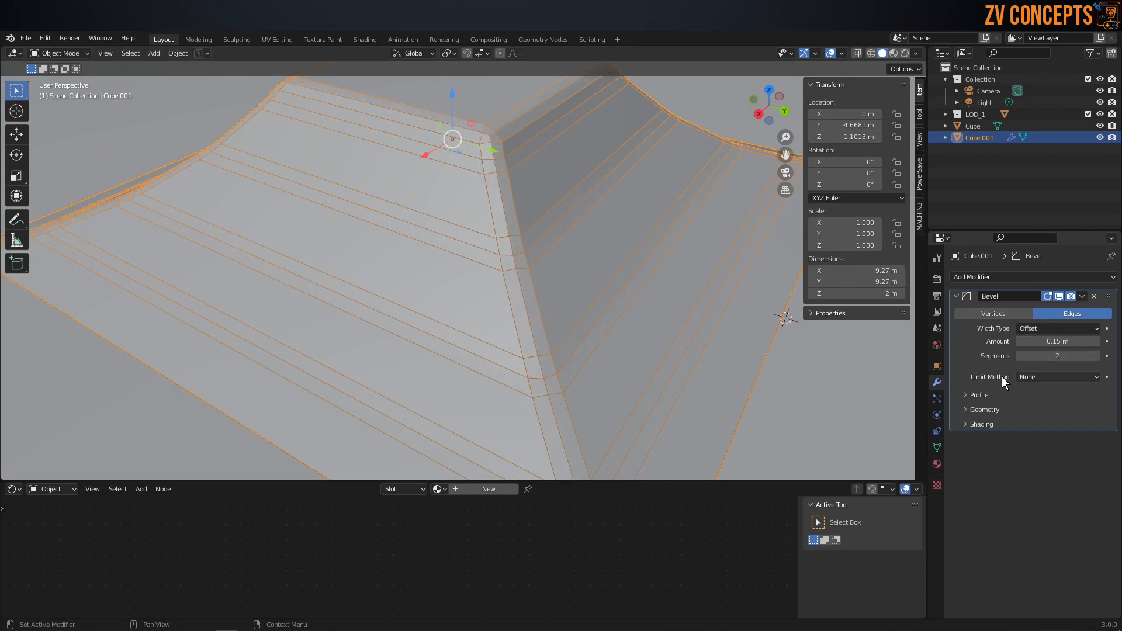
{"action": "middle_click_drag", "start_coordinate": [403, 281], "coordinate": [466, 239]}
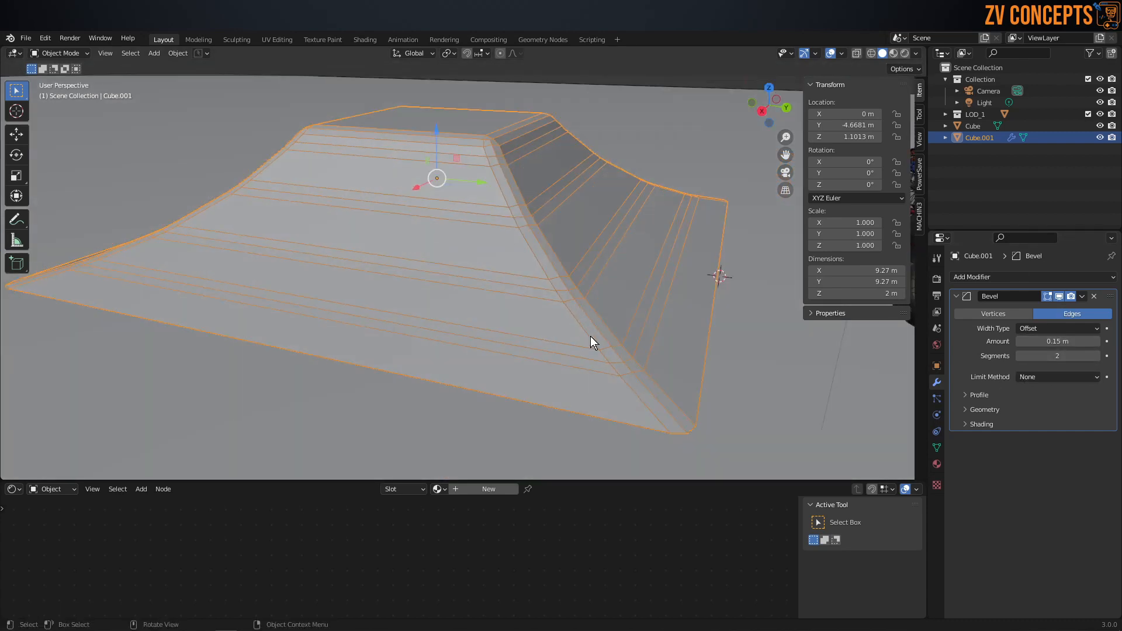
Step: Apply the Bevel modifier to the ramp's mesh
{"action": "left_click", "coordinate": [1081, 296]}
{"action": "left_click", "coordinate": [1052, 307]}
{"action": "middle_click_drag", "start_coordinate": [591, 251], "coordinate": [454, 212]}
Step: Inspect the beveled edge loops on the ramp's slopes in edge editing and return to Object Mode
{"action": "key", "text": "Tab"}
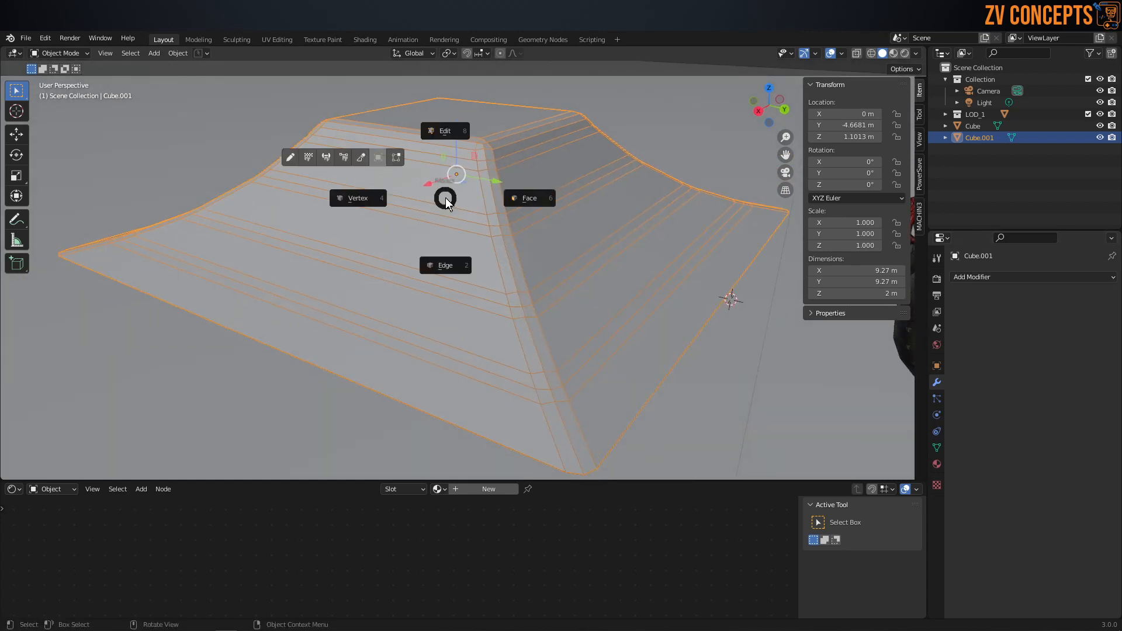
{"action": "left_click", "coordinate": [434, 254]}
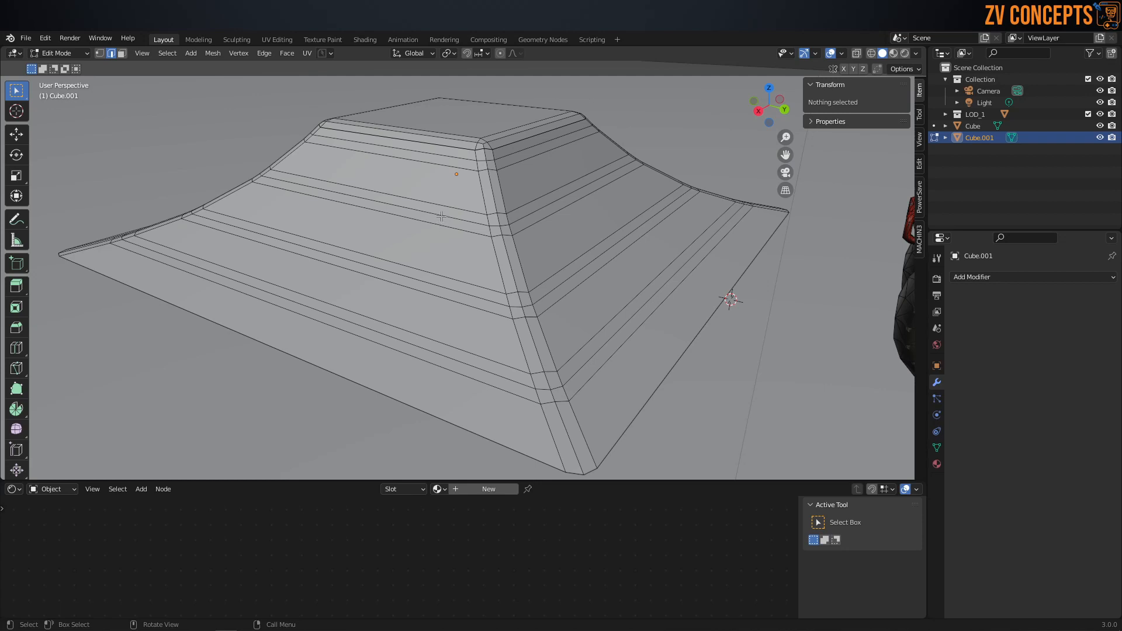
{"action": "left_click", "coordinate": [441, 216], "text": "alt"}
{"action": "left_click", "coordinate": [461, 287], "text": "alt+shift"}
{"action": "left_click", "coordinate": [466, 295], "text": "alt+shift"}
{"action": "left_click", "coordinate": [468, 294], "text": "alt+shift"}
{"action": "left_click", "coordinate": [459, 359], "text": "alt+shift"}
{"action": "mouse_move", "coordinate": [459, 358]}
{"action": "middle_mouse_down"}
{"action": "mouse_move", "coordinate": [432, 353]}
{"action": "mouse_move", "coordinate": [392, 316]}
{"action": "mouse_move", "coordinate": [451, 351]}
{"action": "middle_mouse_up"}
{"action": "mouse_move", "coordinate": [371, 224]}
{"action": "middle_mouse_down"}
{"action": "mouse_move", "coordinate": [408, 220]}
{"action": "mouse_move", "coordinate": [368, 228]}
{"action": "middle_mouse_up"}
{"action": "key", "text": "ctrl+Tab"}
{"action": "left_click", "coordinate": [374, 166]}
Step: Apply Shade Smooth to the ramp and view it from another side
{"action": "scroll", "coordinate": [441, 211], "scroll_direction": "down", "scroll_amount": 5}
{"action": "right_click", "coordinate": [444, 242]}
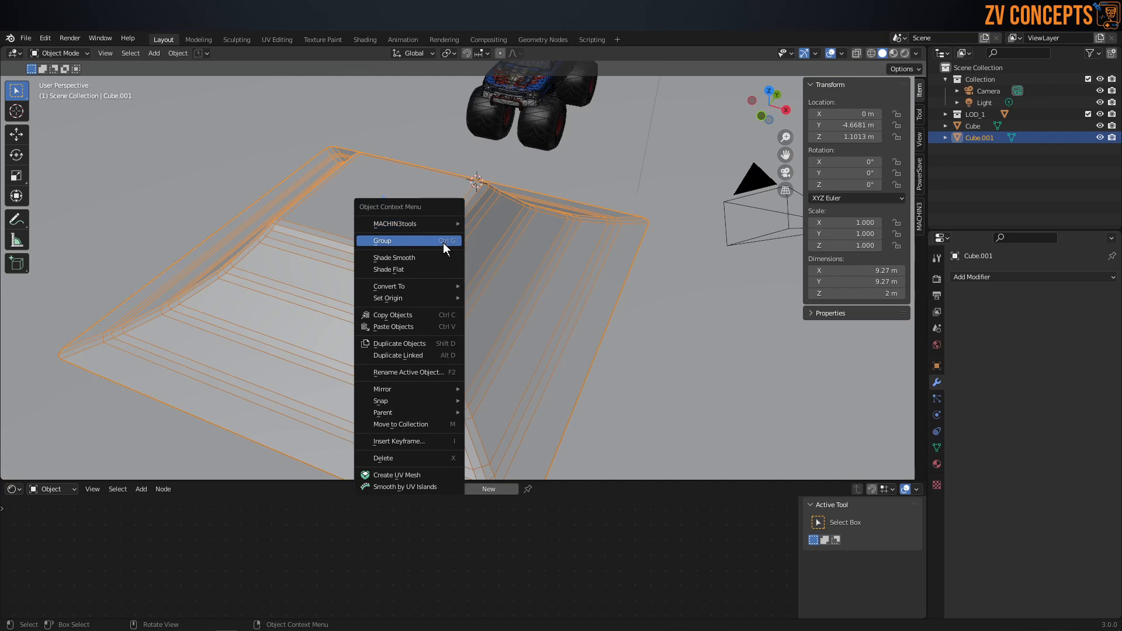
{"action": "left_click", "coordinate": [422, 258]}
{"action": "middle_click_drag", "start_coordinate": [422, 258], "coordinate": [519, 264]}
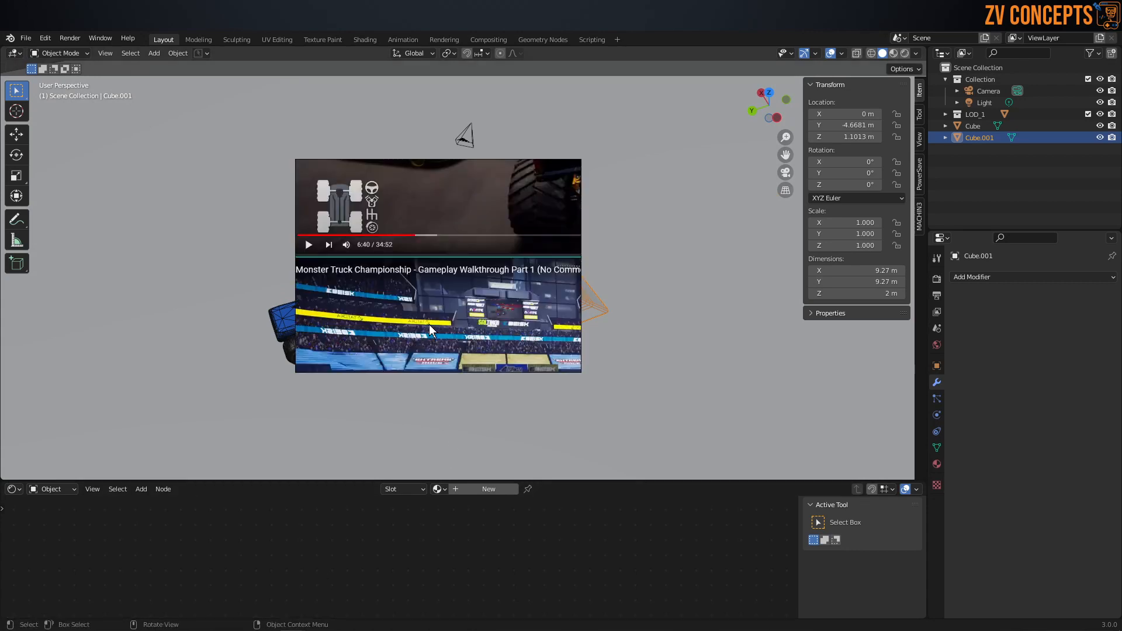
Step: Switch to the PureRef reference board, maximize it and examine the blue stunt ramps in the 2nd Place screenshot
{"action": "key", "text": "ctrl+f"}
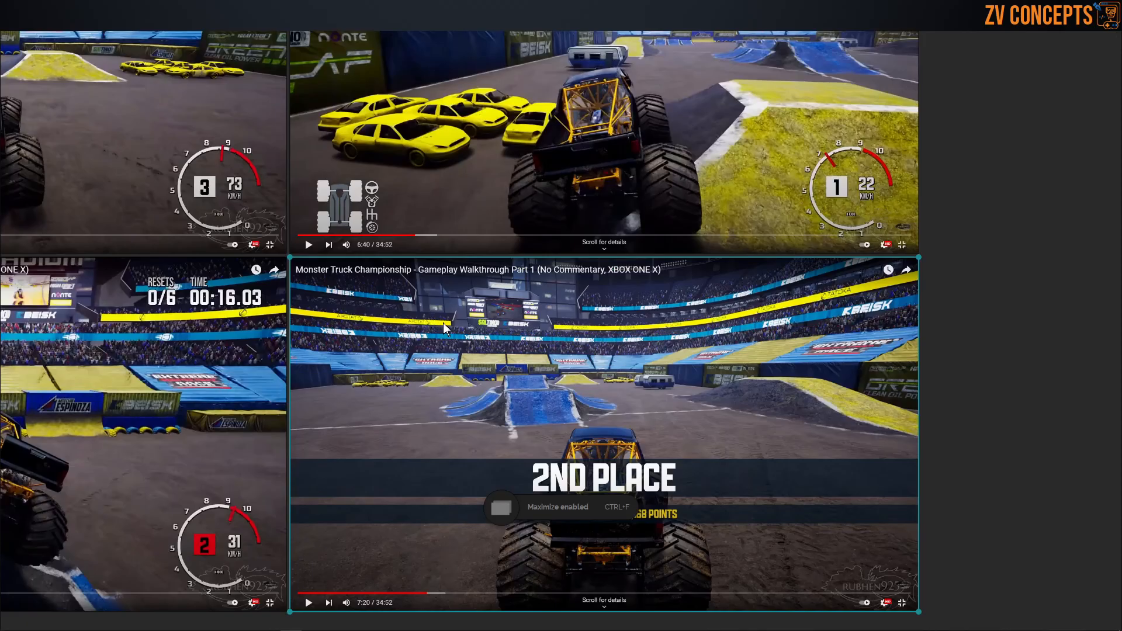
{"action": "scroll", "coordinate": [509, 394], "scroll_direction": "up", "scroll_amount": 5}
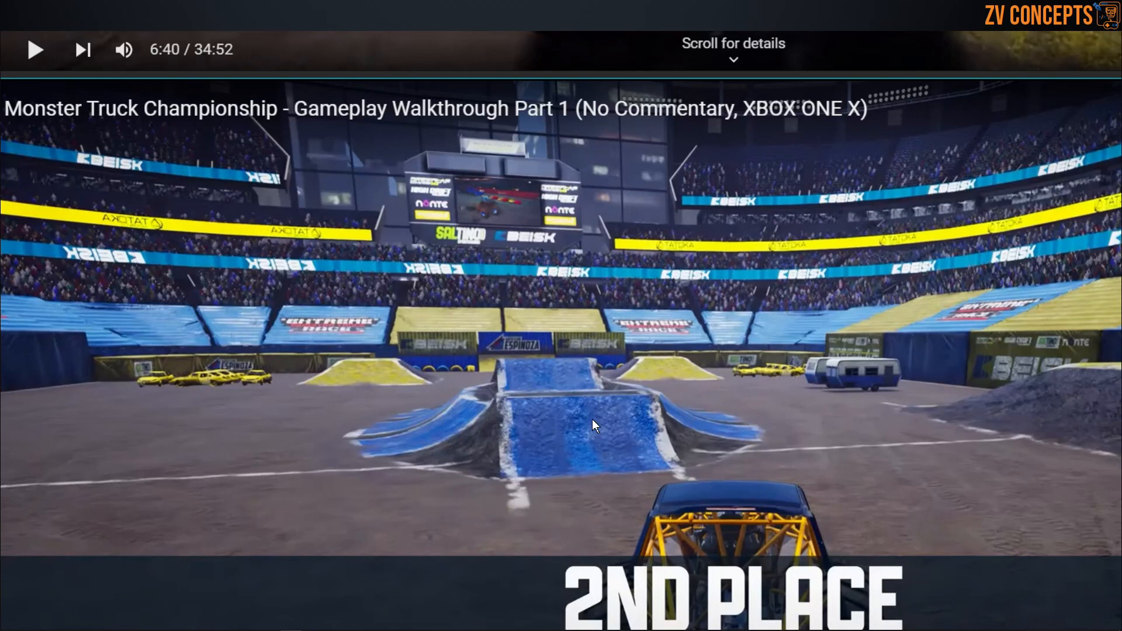
{"action": "scroll", "coordinate": [591, 419], "scroll_direction": "down", "scroll_amount": 5}
{"action": "scroll", "coordinate": [595, 416], "scroll_direction": "down", "scroll_amount": 1}
{"action": "scroll", "coordinate": [826, 412], "scroll_direction": "down", "scroll_amount": 10}
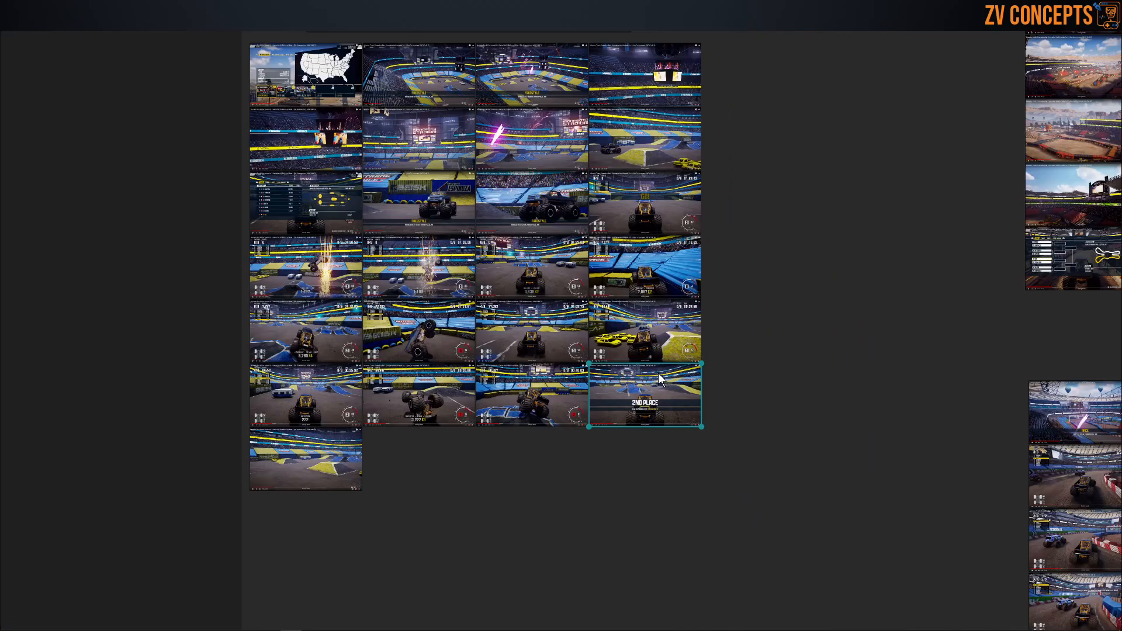
{"action": "scroll", "coordinate": [658, 373], "scroll_direction": "down", "scroll_amount": 3}
Step: Examine the ramp shapes and layout in the Minnesota Stadium Freestyle overview, then restore and hide the reference board
{"action": "scroll", "coordinate": [411, 159], "scroll_direction": "up", "scroll_amount": 9}
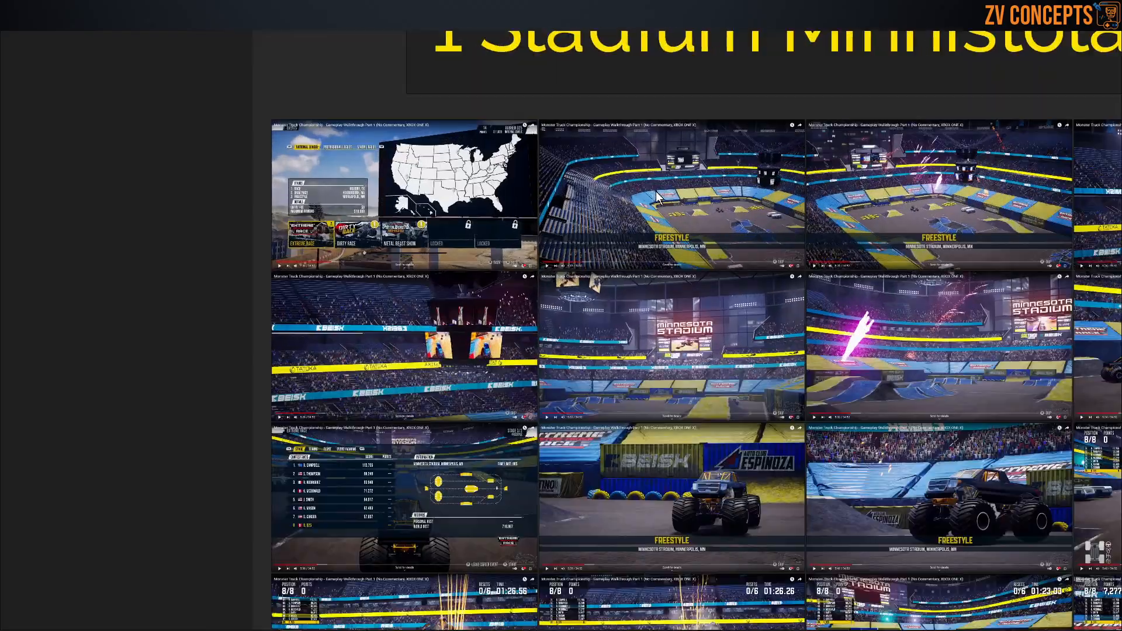
{"action": "scroll", "coordinate": [656, 191], "scroll_direction": "up", "scroll_amount": 8}
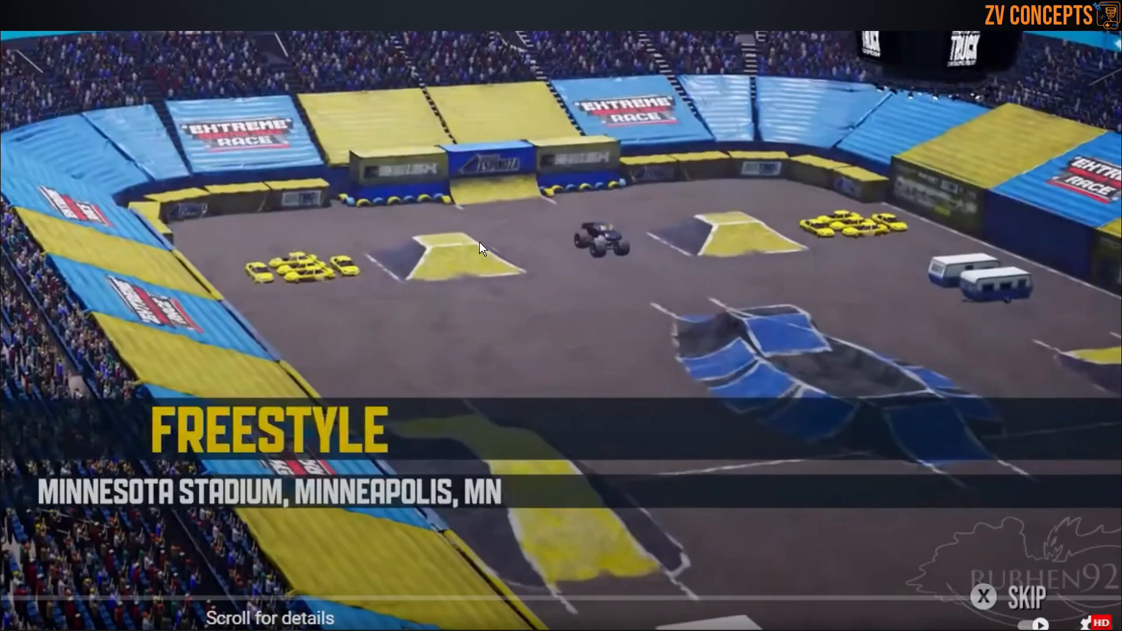
{"action": "scroll", "coordinate": [485, 248], "scroll_direction": "down", "scroll_amount": 3}
{"action": "scroll", "coordinate": [575, 476], "scroll_direction": "up", "scroll_amount": 6}
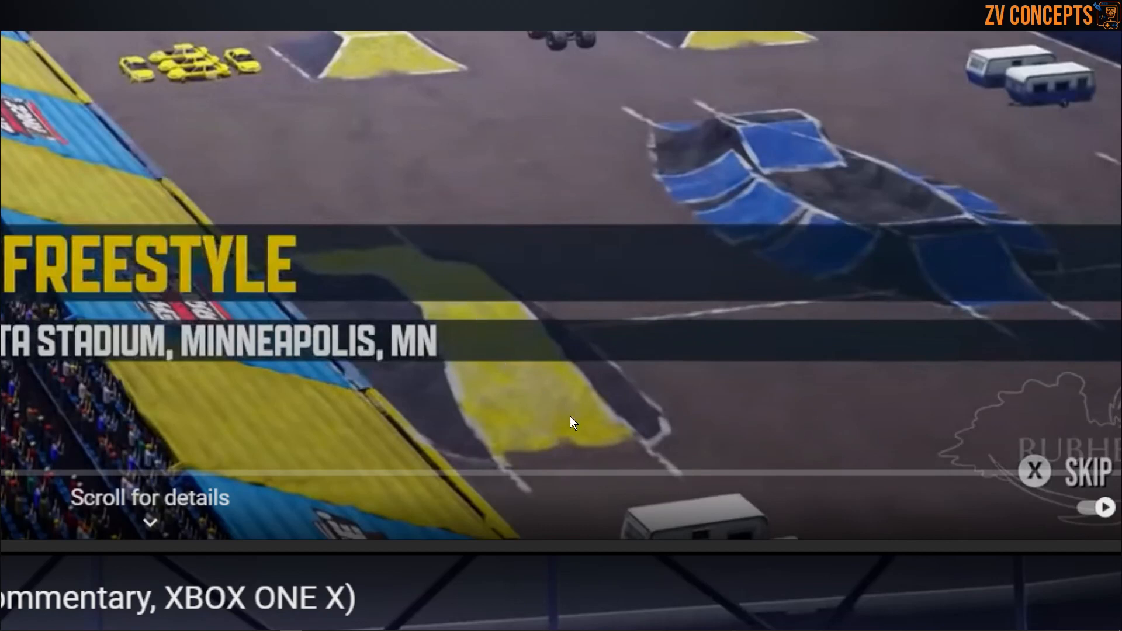
{"action": "scroll", "coordinate": [857, 220], "scroll_direction": "down", "scroll_amount": 5}
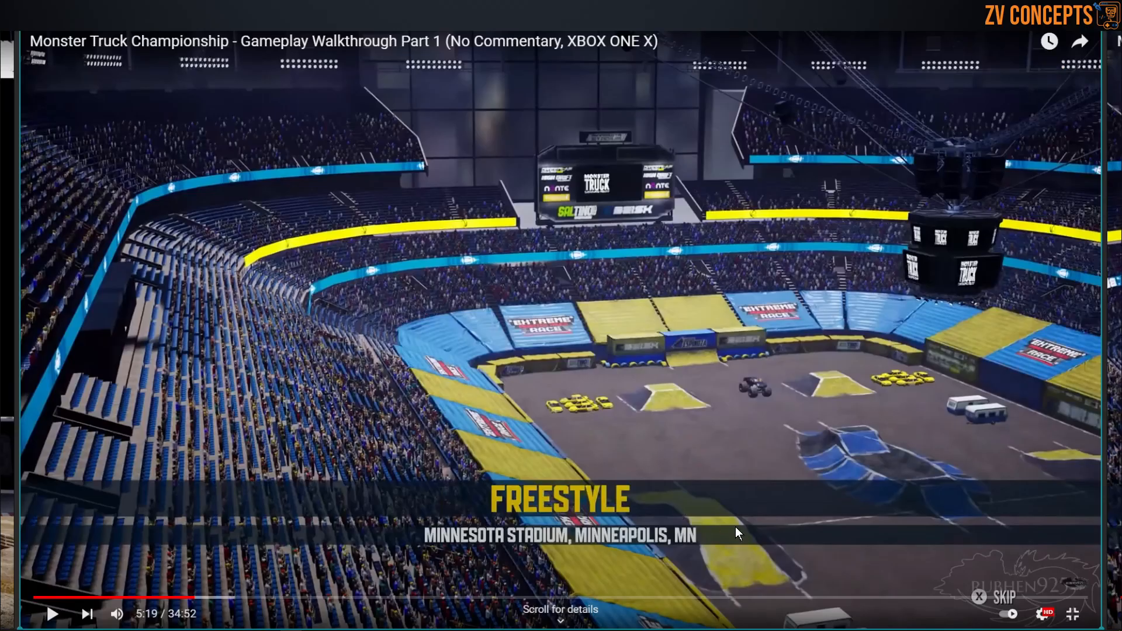
{"action": "scroll", "coordinate": [711, 520], "scroll_direction": "up", "scroll_amount": 4}
{"action": "key", "text": "ctrl+f"}
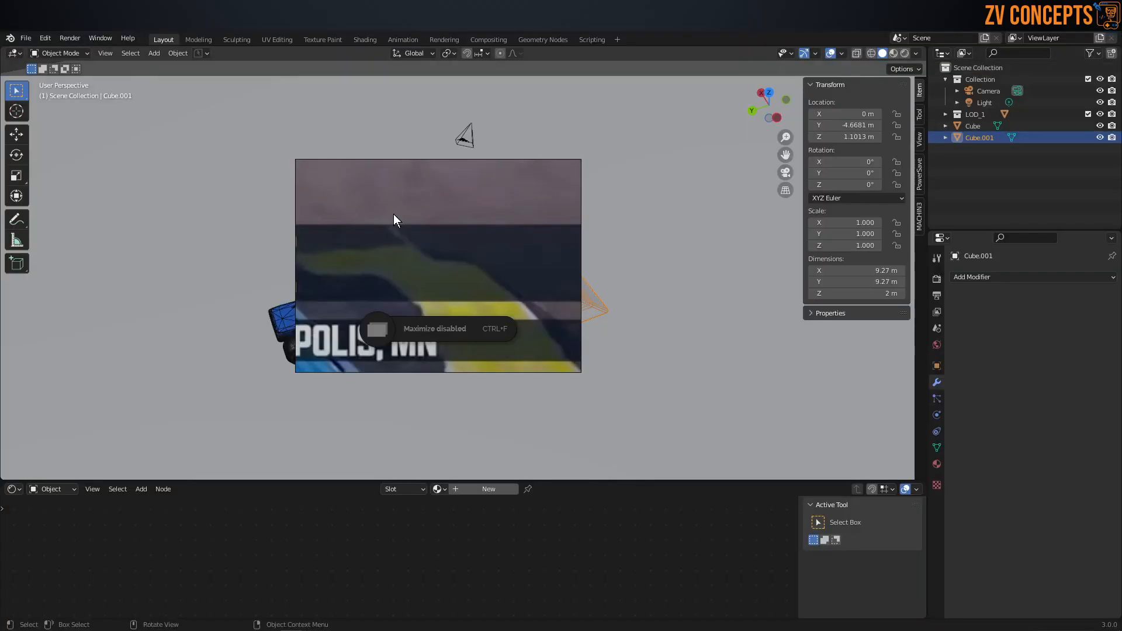
{"action": "left_click", "coordinate": [291, 630]}
Step: Move the ramp along the X axis away from the truck to about -12.18 m
{"action": "scroll", "coordinate": [465, 279], "scroll_direction": "down", "scroll_amount": 1}
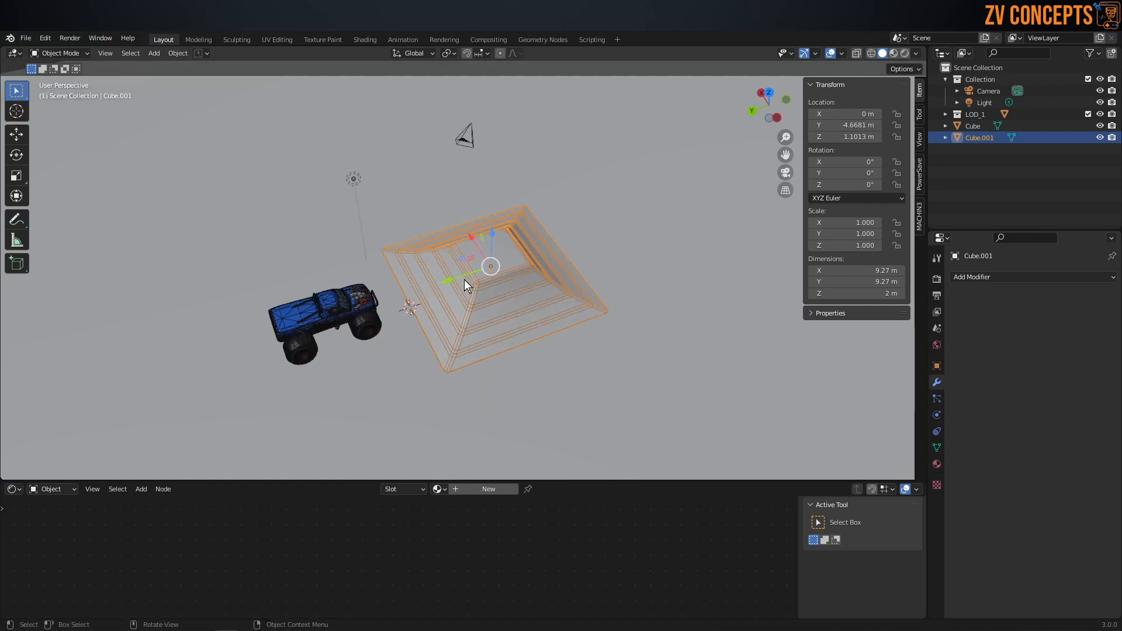
{"action": "scroll", "coordinate": [464, 280], "scroll_direction": "up", "scroll_amount": 3}
{"action": "middle_click_drag", "start_coordinate": [464, 279], "coordinate": [574, 271]}
{"action": "left_click_drag", "start_coordinate": [464, 240], "coordinate": [763, 356]}
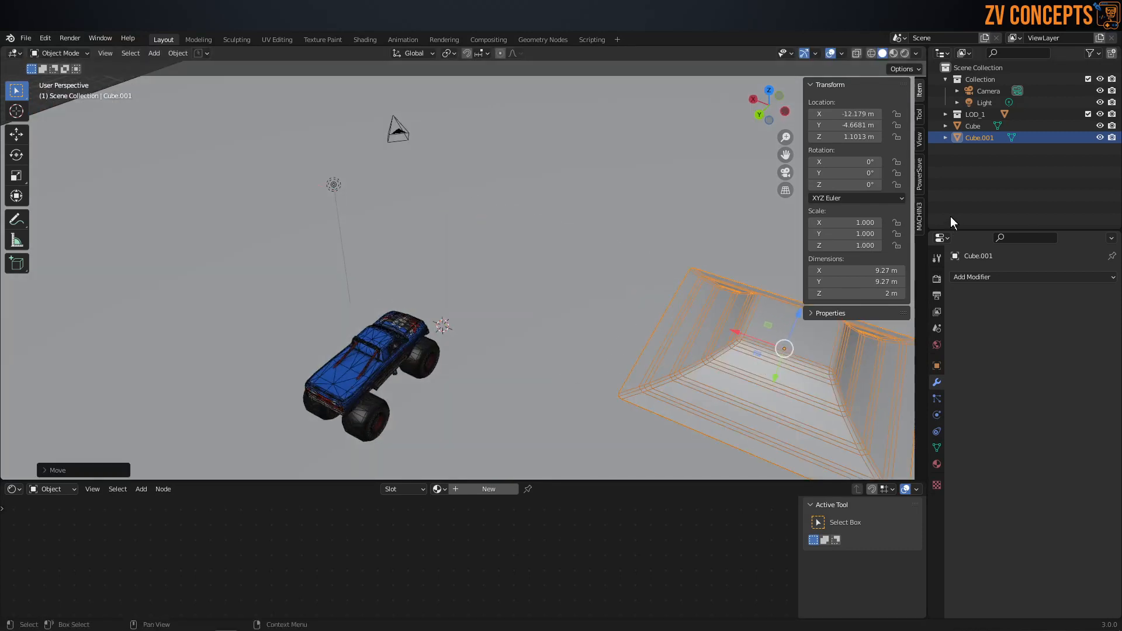
Step: Rename the ramp object as Stunts_1 and save the Blender file
{"action": "double_click", "coordinate": [979, 138]}
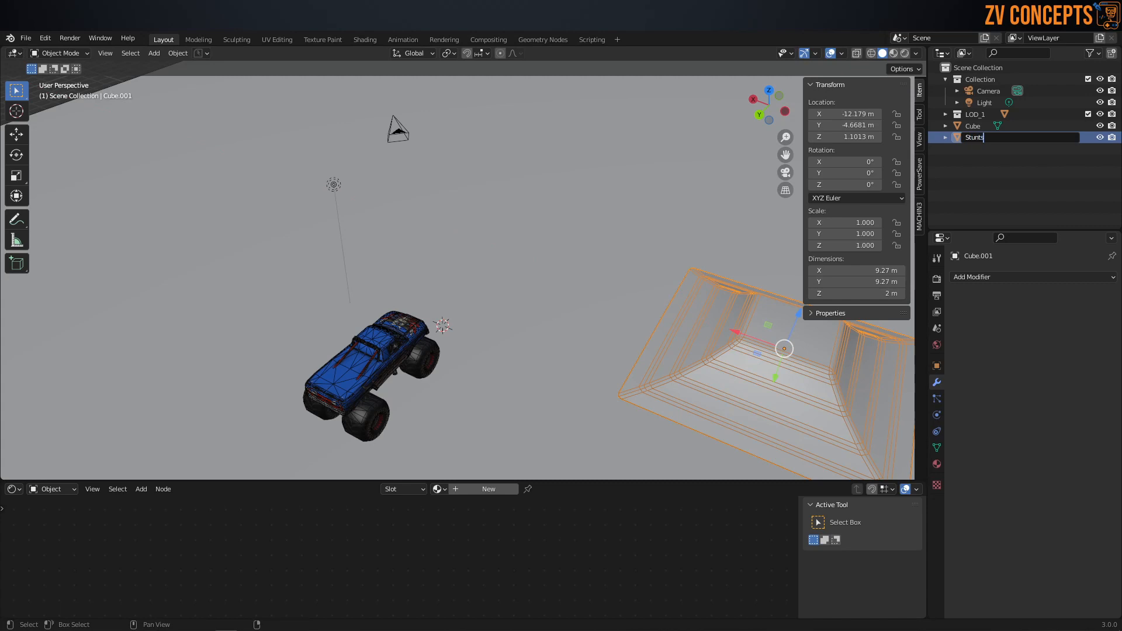
{"action": "key", "text": "Return"}
{"action": "middle_click_drag", "start_coordinate": [527, 222], "coordinate": [457, 229]}
{"action": "mouse_move", "coordinate": [552, 286]}
{"action": "middle_mouse_down", "text": "shift"}
{"action": "mouse_move", "coordinate": [563, 288]}
{"action": "mouse_move", "coordinate": [537, 273]}
{"action": "middle_mouse_up", "text": "shift"}
{"action": "key", "text": "ctrl+s"}
{"action": "left_click", "coordinate": [600, 269]}
{"action": "middle_click_drag", "start_coordinate": [490, 230], "coordinate": [504, 234]}
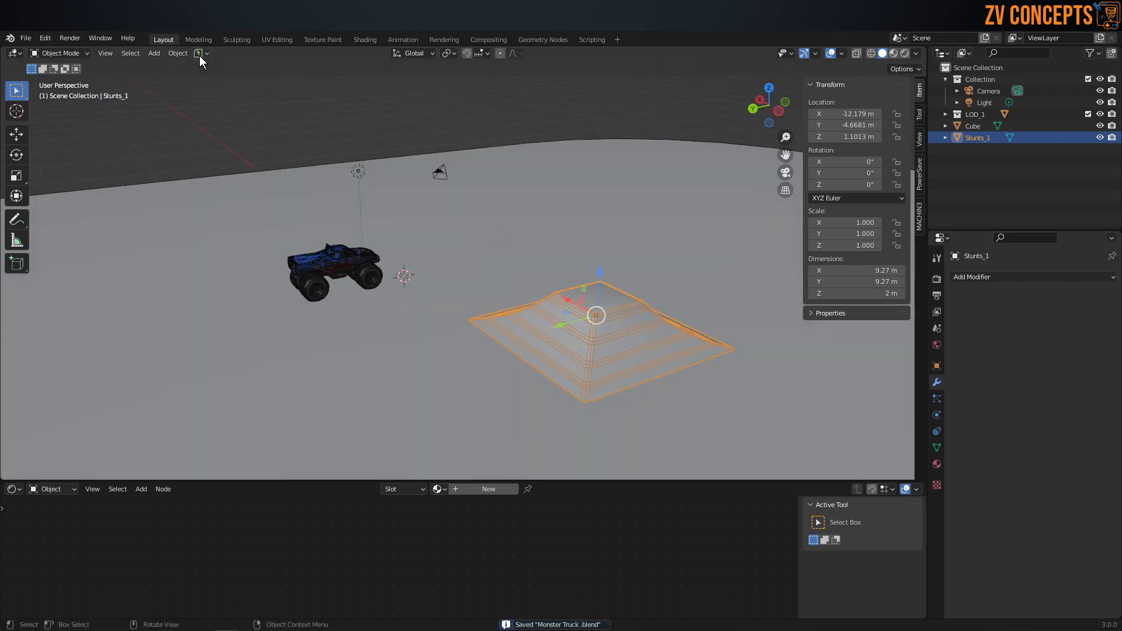
Step: Add a cube, move it along Y to about -10.41 m and raise it to about Z 1.07 m above the floor
{"action": "middle_click_drag", "start_coordinate": [239, 156], "coordinate": [409, 194]}
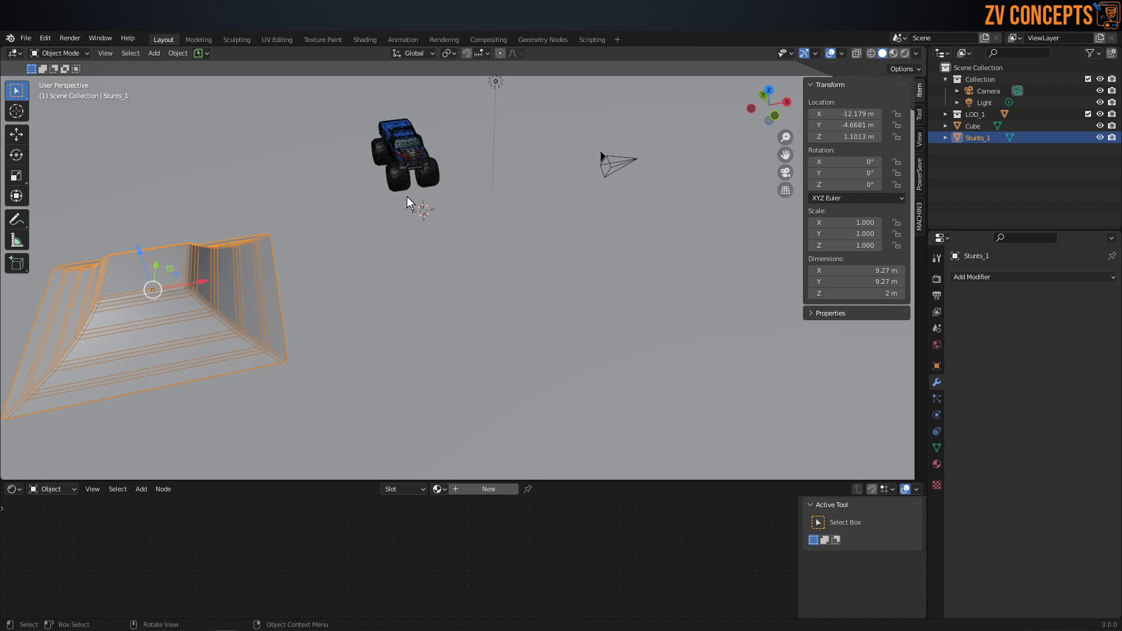
{"action": "key", "text": "shift+a"}
{"action": "mouse_move", "coordinate": [407, 197]}
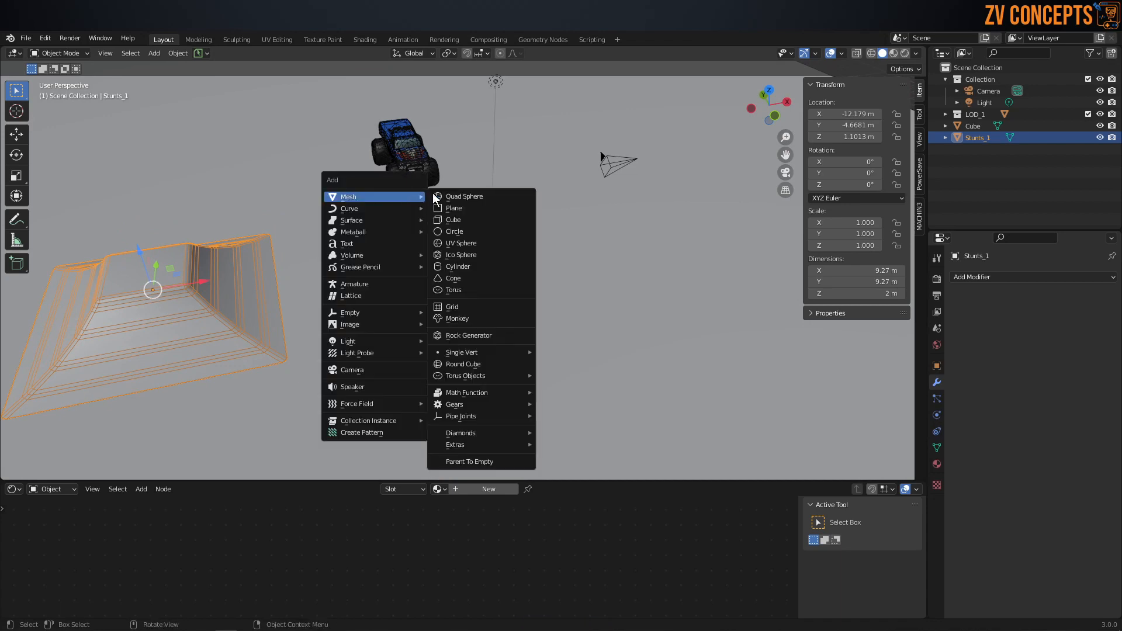
{"action": "left_click", "coordinate": [468, 221]}
{"action": "middle_click_drag", "start_coordinate": [499, 246], "coordinate": [307, 232]}
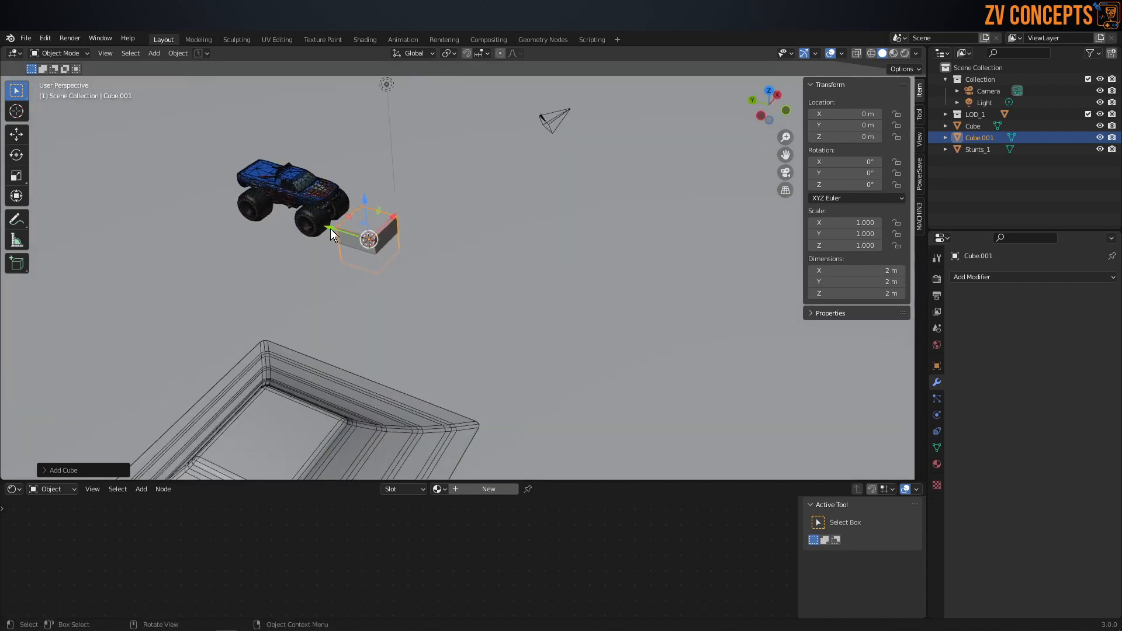
{"action": "left_click_drag", "start_coordinate": [331, 229], "coordinate": [529, 287]}
{"action": "middle_click_drag", "start_coordinate": [529, 286], "coordinate": [612, 270]}
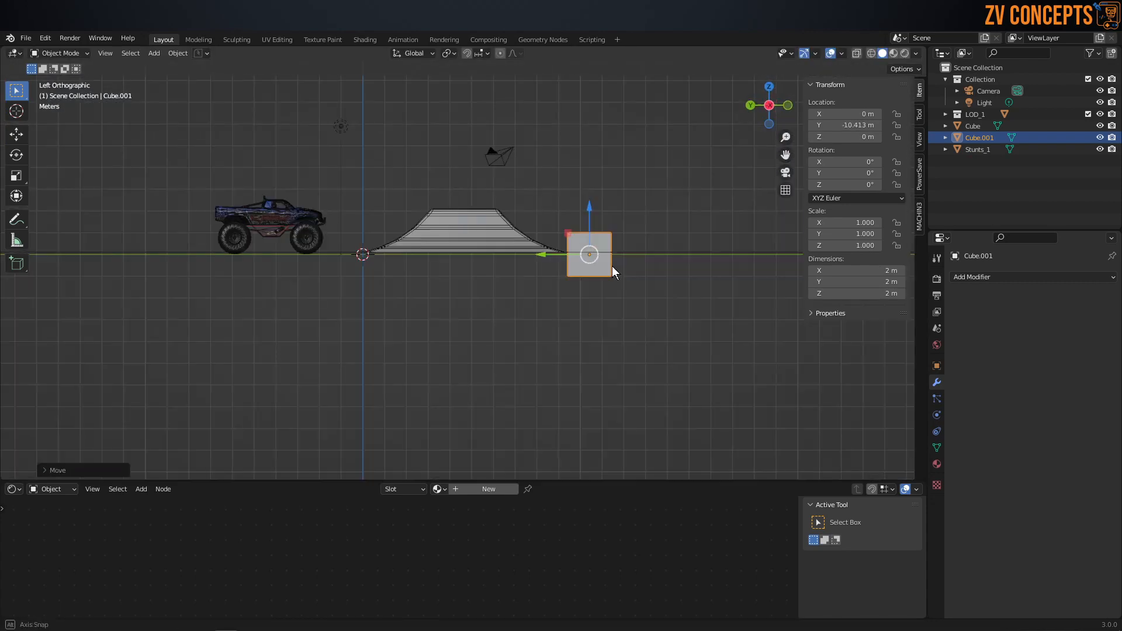
{"action": "mouse_move", "coordinate": [601, 212]}
{"action": "left_mouse_down"}
{"action": "mouse_move", "coordinate": [602, 184]}
{"action": "mouse_move", "coordinate": [600, 205]}
{"action": "left_mouse_up"}
{"action": "middle_click_drag", "start_coordinate": [600, 205], "coordinate": [468, 239]}
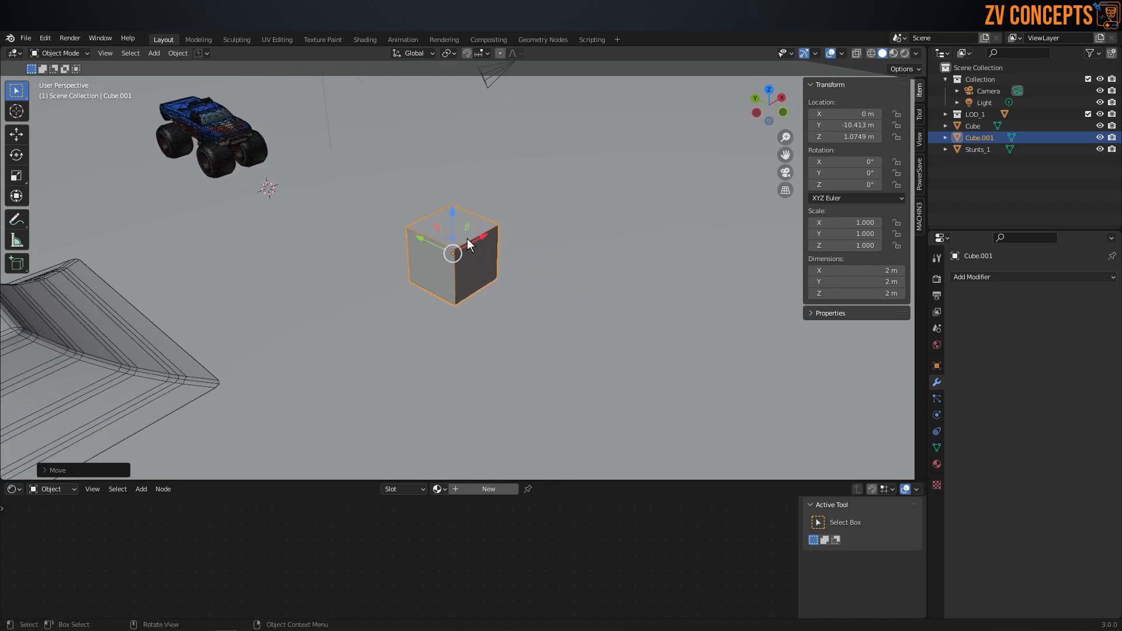
Step: Stretch the new cube's mesh along the Y axis into a long box in face editing
{"action": "key", "text": "ctrl+Tab"}
{"action": "left_click", "coordinate": [550, 243]}
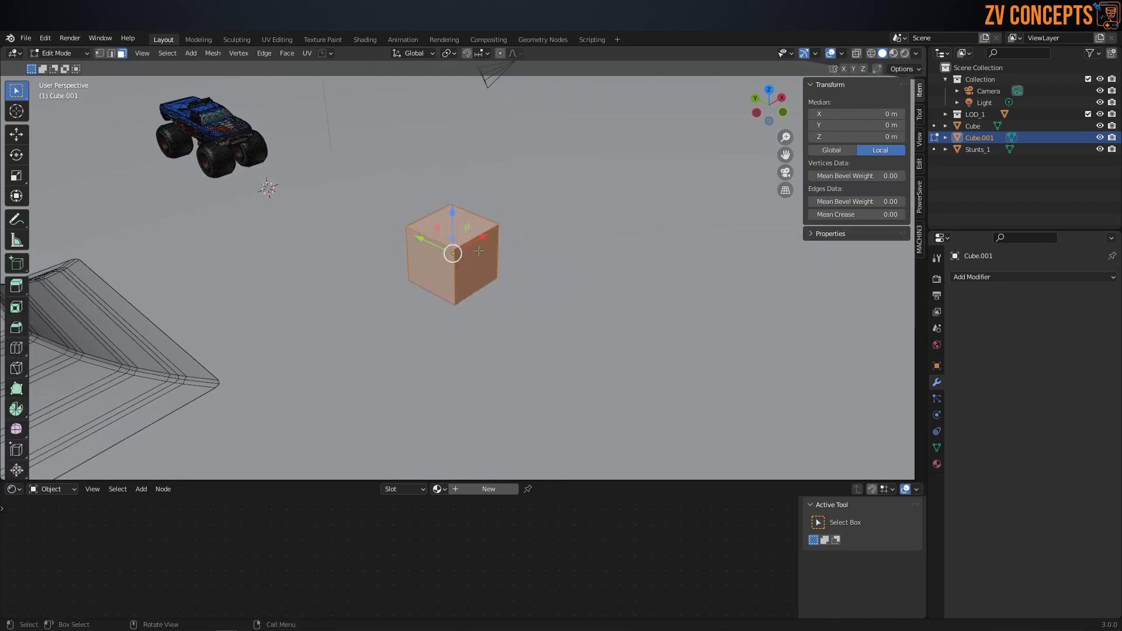
{"action": "key", "text": "s"}
{"action": "key", "text": "y"}
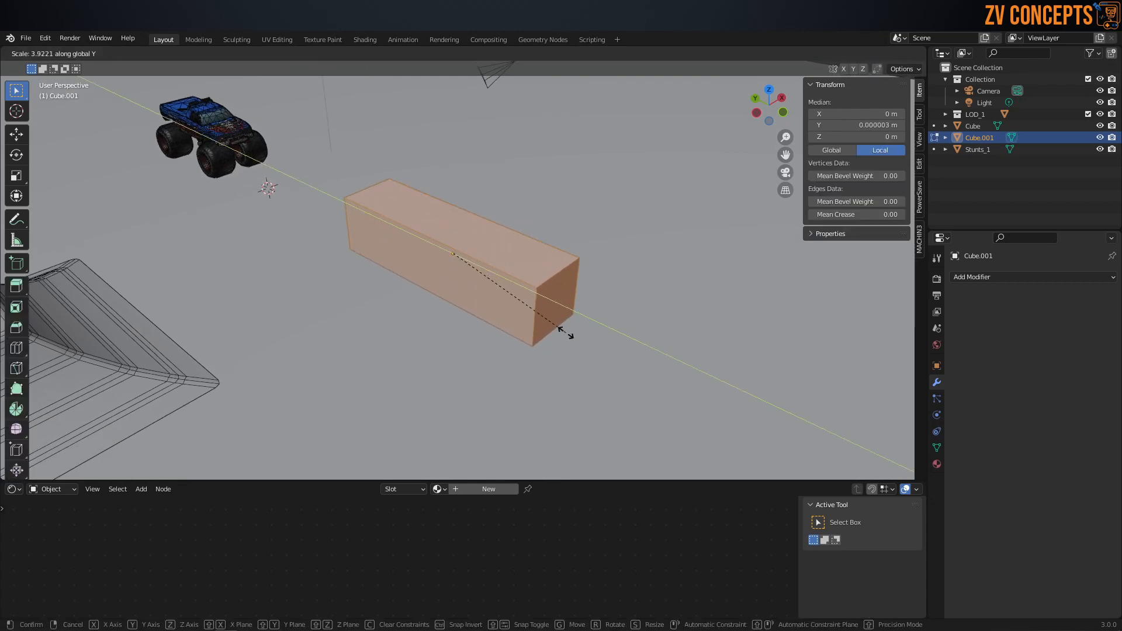
{"action": "left_click", "coordinate": [545, 315]}
{"action": "middle_click_drag", "start_coordinate": [545, 314], "coordinate": [494, 285]}
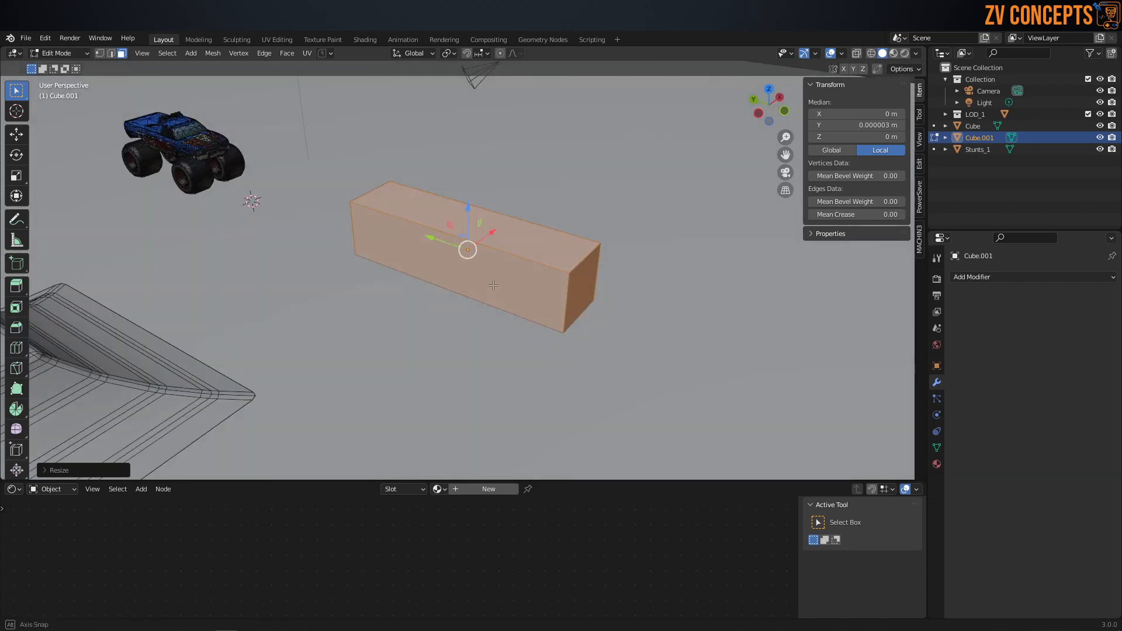
{"action": "scroll", "coordinate": [483, 278], "scroll_direction": "down", "scroll_amount": 2}
Step: Return to Object Mode, reposition the long box closer to the truck and compare their sizes
{"action": "key", "text": "ctrl+Tab"}
{"action": "left_click", "coordinate": [484, 193]}
{"action": "middle_click_drag", "start_coordinate": [553, 262], "coordinate": [495, 341]}
{"action": "left_click_drag", "start_coordinate": [413, 257], "coordinate": [416, 120]}
{"action": "middle_click_drag", "start_coordinate": [434, 193], "coordinate": [513, 86]}
{"action": "scroll", "coordinate": [374, 168], "scroll_direction": "up", "scroll_amount": 2}
{"action": "middle_click_drag", "start_coordinate": [374, 169], "coordinate": [411, 258], "text": "shift"}
{"action": "scroll", "coordinate": [468, 251], "scroll_direction": "up", "scroll_amount": 1}
{"action": "middle_click_drag", "start_coordinate": [412, 258], "coordinate": [530, 270], "text": "shift"}
Step: Widen the whole box mesh along the X axis in face editing
{"action": "key", "text": "Tab"}
{"action": "left_click", "coordinate": [586, 275]}
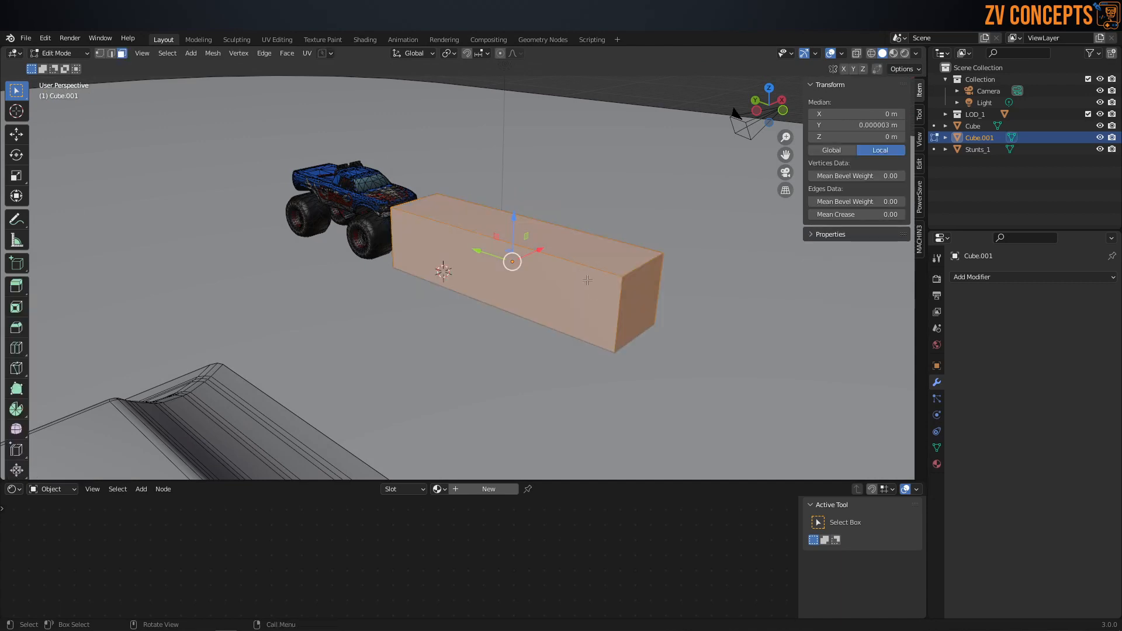
{"action": "key", "text": "s"}
{"action": "key", "text": "x"}
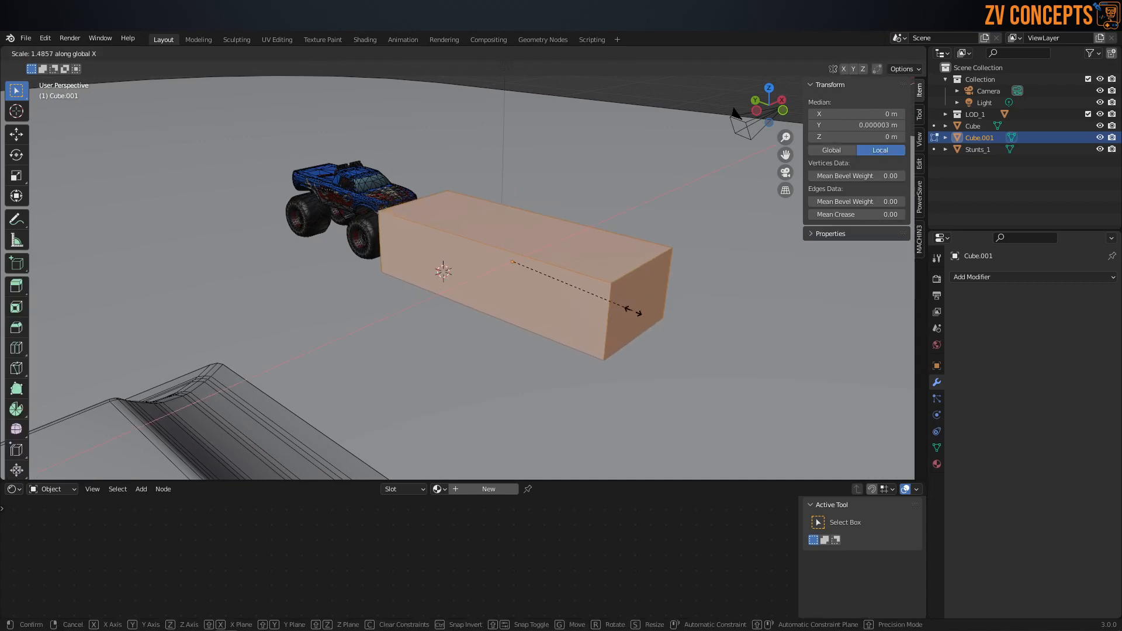
{"action": "left_click", "coordinate": [705, 387]}
{"action": "middle_click_drag", "start_coordinate": [620, 254], "coordinate": [712, 289]}
Step: Taper the long box into a ramp by shrinking its top face along the Y axis
{"action": "left_click", "coordinate": [475, 207]}
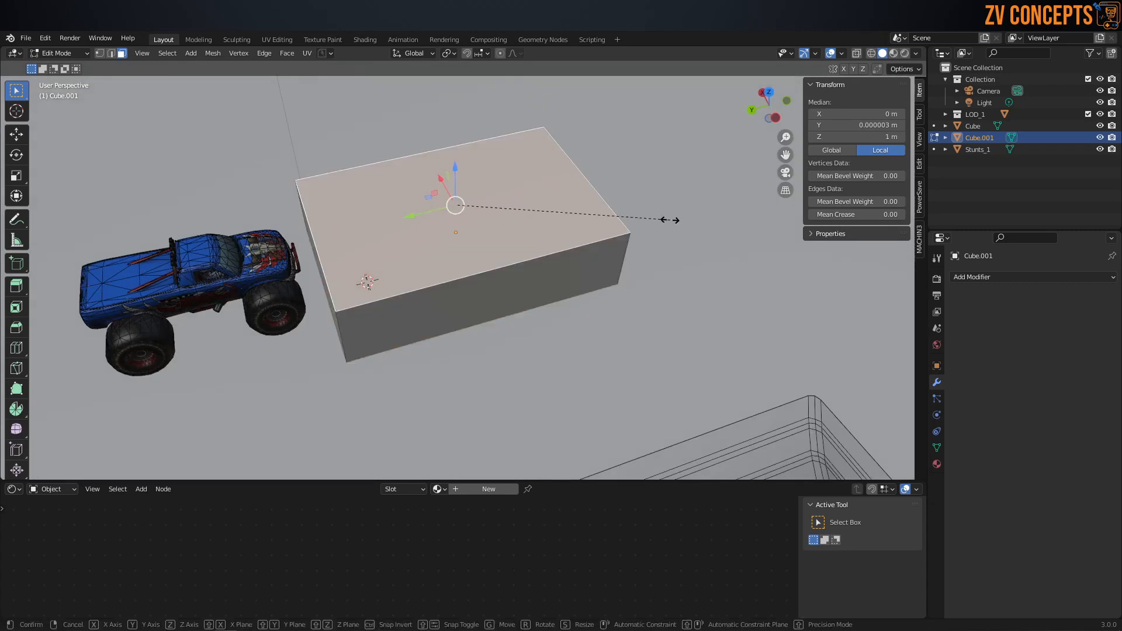
{"action": "key", "text": "s"}
{"action": "key", "text": "y"}
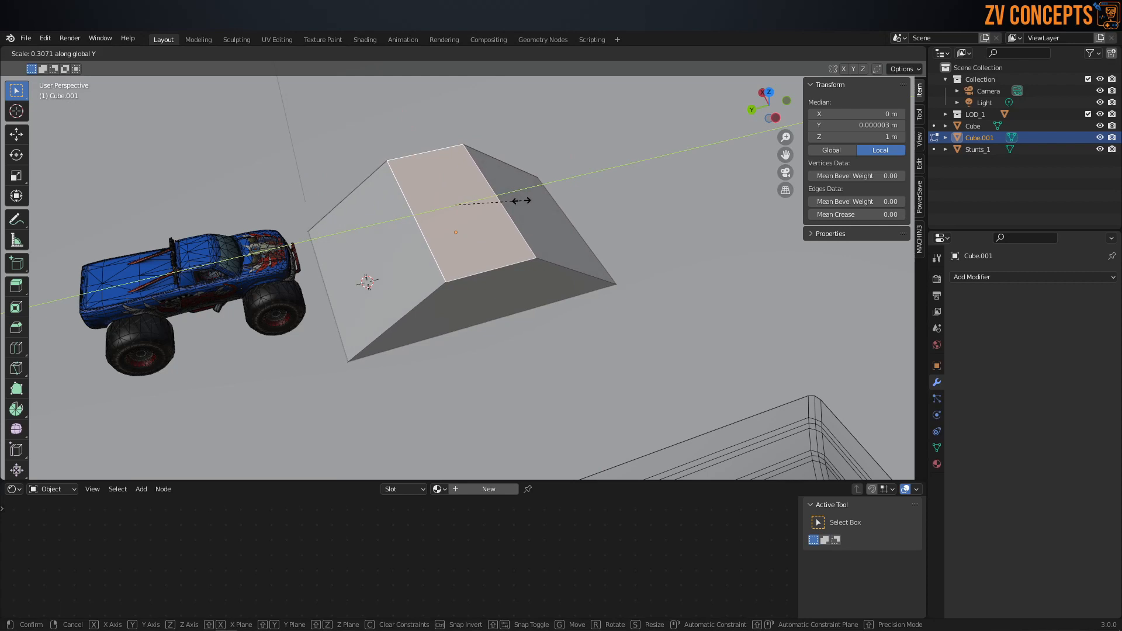
{"action": "left_click", "coordinate": [539, 207]}
Step: Stretch the ramp's bottom face along the Y axis until the base is about 13 m long
{"action": "middle_click_drag", "start_coordinate": [540, 207], "coordinate": [498, 116]}
{"action": "left_click", "coordinate": [506, 312]}
{"action": "middle_click_drag", "start_coordinate": [573, 288], "coordinate": [589, 363]}
{"action": "key", "text": "s"}
{"action": "key", "text": "y"}
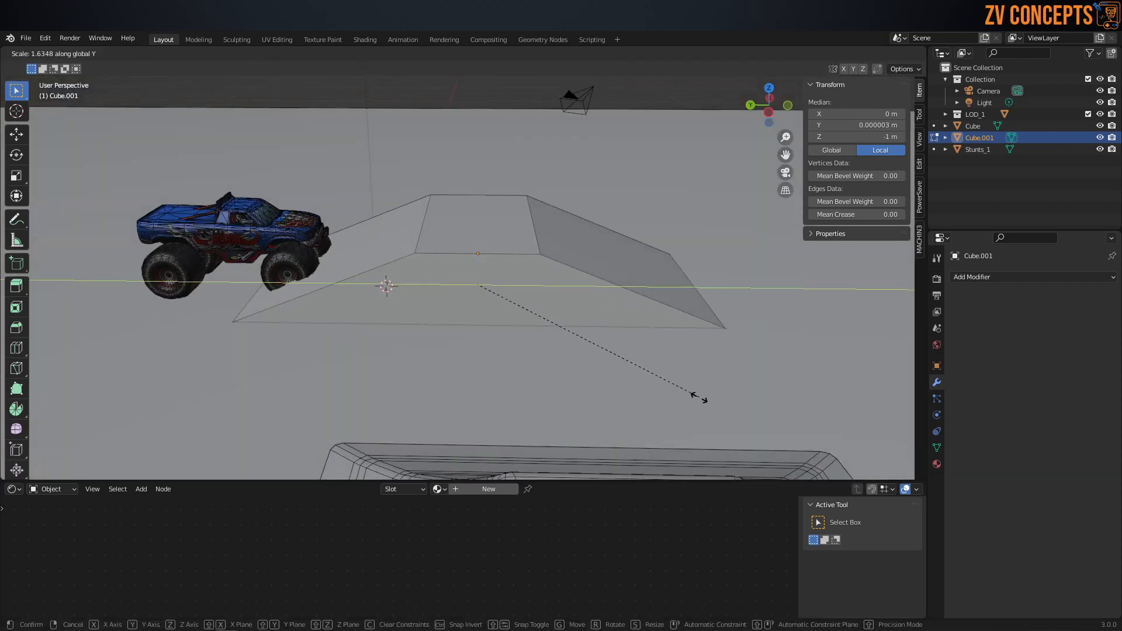
{"action": "left_click", "coordinate": [704, 405]}
Step: In Object Mode, move the ramp along the Y axis away from the truck to about -6.71 m
{"action": "key", "text": "ctrl+Tab"}
{"action": "left_click", "coordinate": [431, 290]}
{"action": "left_click", "coordinate": [435, 255]}
{"action": "left_click", "coordinate": [416, 271]}
{"action": "left_click_drag", "start_coordinate": [436, 254], "coordinate": [576, 270]}
{"action": "middle_click_drag", "start_coordinate": [704, 304], "coordinate": [538, 311]}
Step: In face editing, raise the ramp's top face to about local Z 1.92 m
{"action": "key", "text": "Tab"}
{"action": "left_click", "coordinate": [509, 241]}
{"action": "left_click", "coordinate": [477, 208]}
{"action": "left_click_drag", "start_coordinate": [459, 180], "coordinate": [459, 146]}
Step: Delete the ramp's bottom face from the underside of the mesh
{"action": "middle_click_drag", "start_coordinate": [501, 351], "coordinate": [488, 271]}
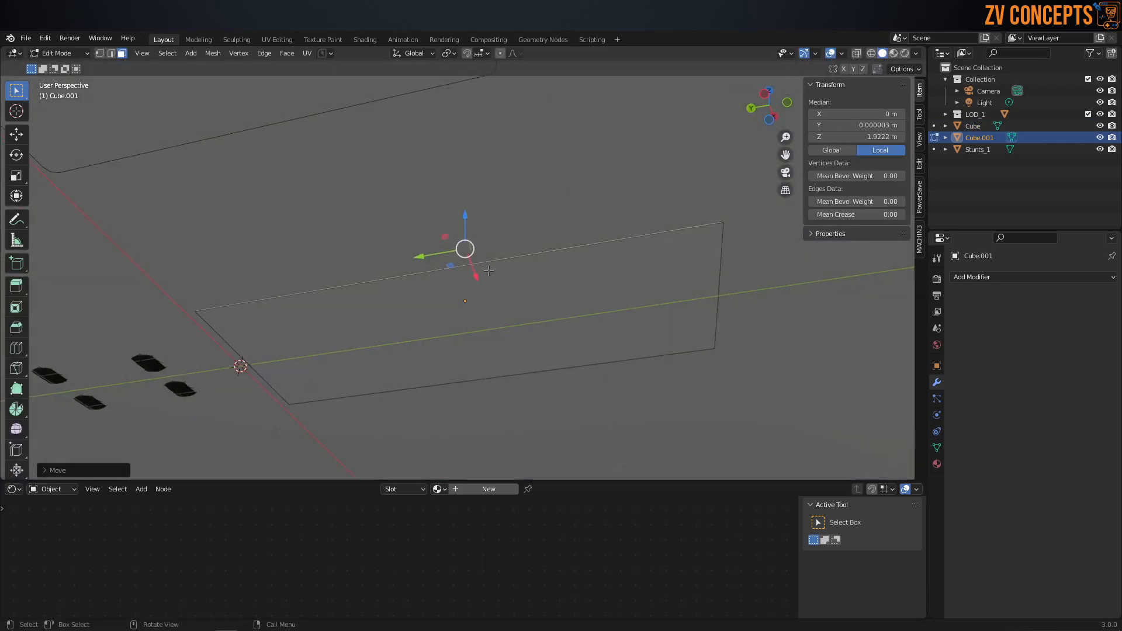
{"action": "left_click", "coordinate": [489, 316]}
{"action": "key", "text": "x"}
{"action": "left_click", "coordinate": [489, 315]}
{"action": "middle_click_drag", "start_coordinate": [488, 316], "coordinate": [464, 287]}
Step: Compare the ramp with the truck and the first ramp in Object Mode, and switch to edge editing
{"action": "key", "text": "Tab"}
{"action": "left_click", "coordinate": [457, 229]}
{"action": "scroll", "coordinate": [465, 223], "scroll_direction": "down", "scroll_amount": 5}
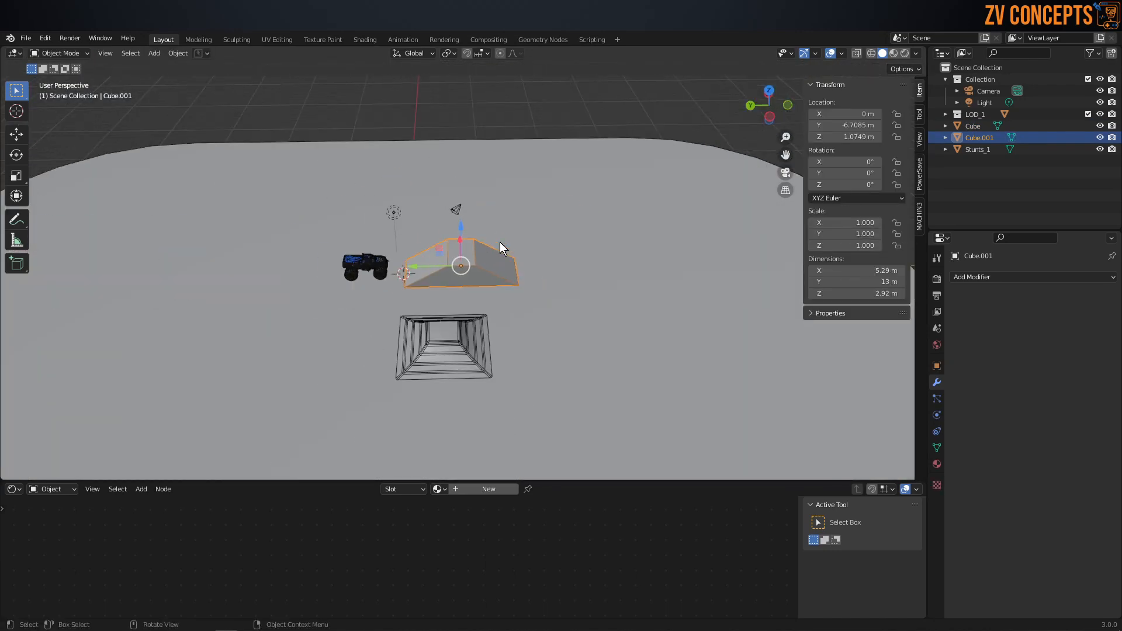
{"action": "scroll", "coordinate": [500, 242], "scroll_direction": "up", "scroll_amount": 1}
{"action": "middle_click_drag", "start_coordinate": [469, 260], "coordinate": [510, 271]}
{"action": "key", "text": "Tab"}
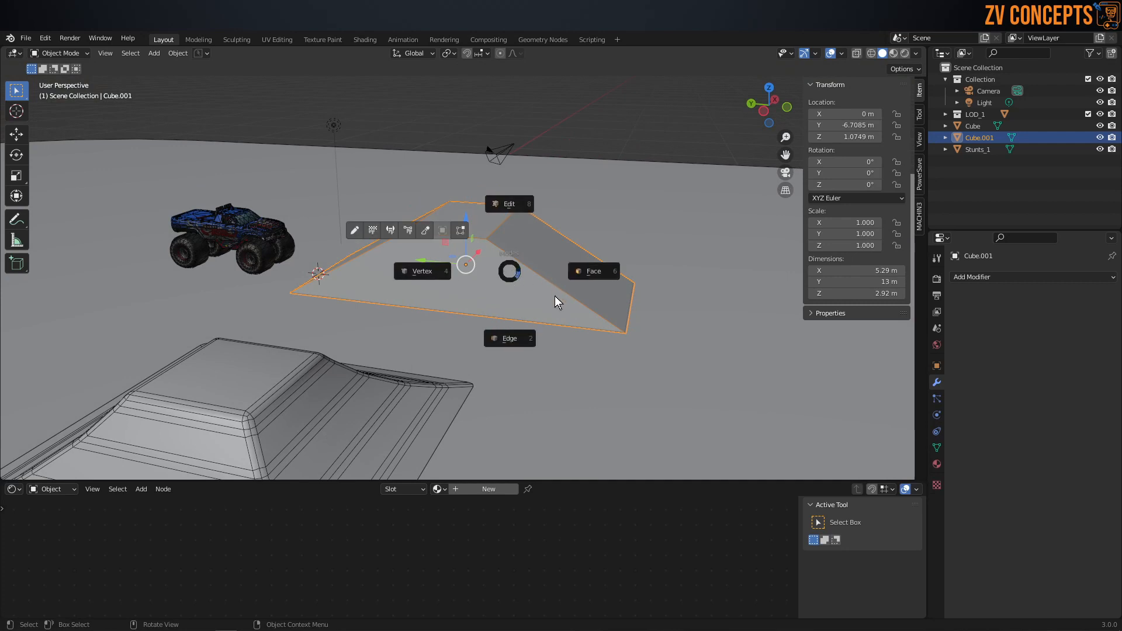
{"action": "left_click", "coordinate": [508, 324]}
Step: Try a loop cut around the ramp at about local Z -0.39 m and scale it inward, and undo the cut
{"action": "key", "text": "ctrl+r"}
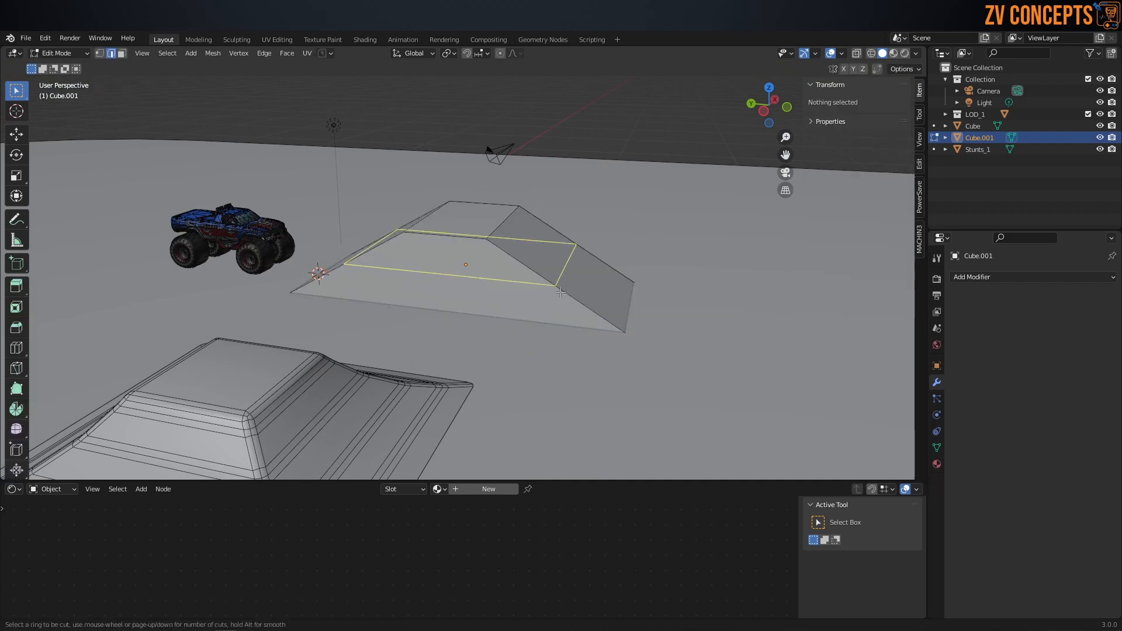
{"action": "left_click", "coordinate": [561, 292]}
{"action": "left_click", "coordinate": [595, 320]}
{"action": "key", "text": "s"}
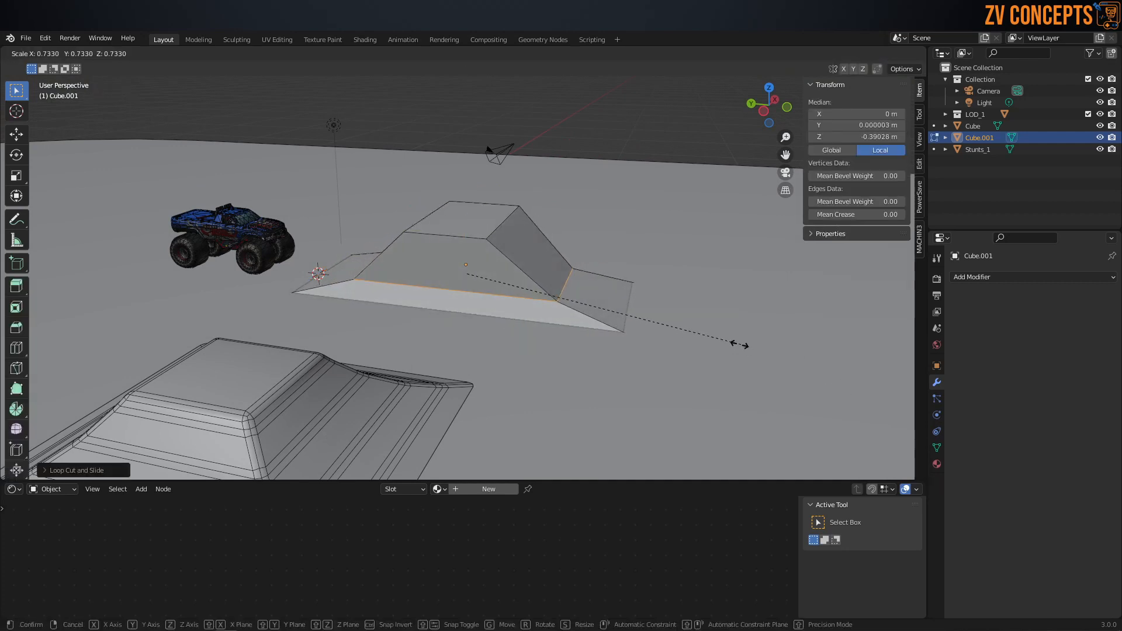
{"action": "left_click", "coordinate": [714, 340]}
{"action": "middle_click_drag", "start_coordinate": [596, 327], "coordinate": [528, 355]}
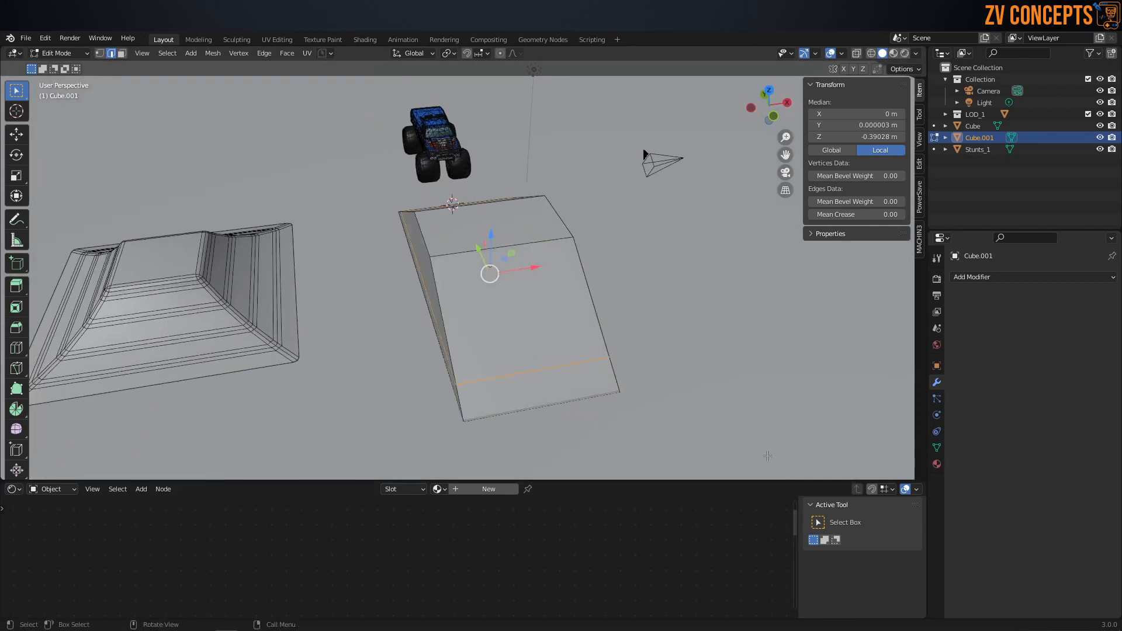
{"action": "key", "text": "x"}
{"action": "middle_click_drag", "start_coordinate": [504, 353], "coordinate": [563, 333]}
{"action": "key", "text": "s"}
{"action": "left_click", "coordinate": [630, 361]}
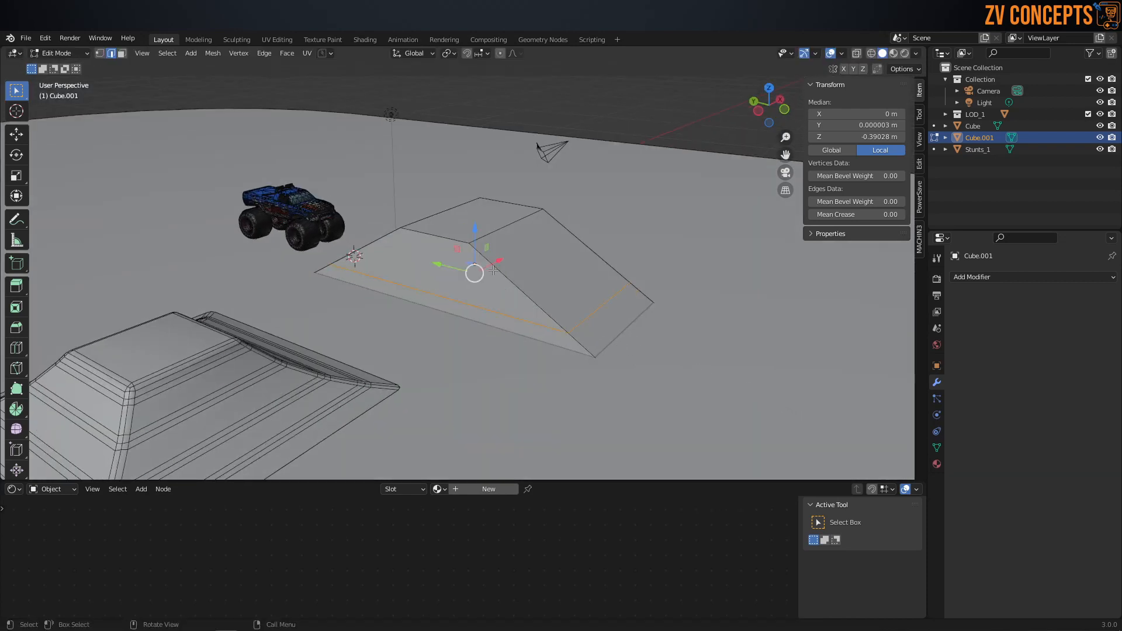
{"action": "key", "text": "s"}
{"action": "left_click", "coordinate": [716, 375]}
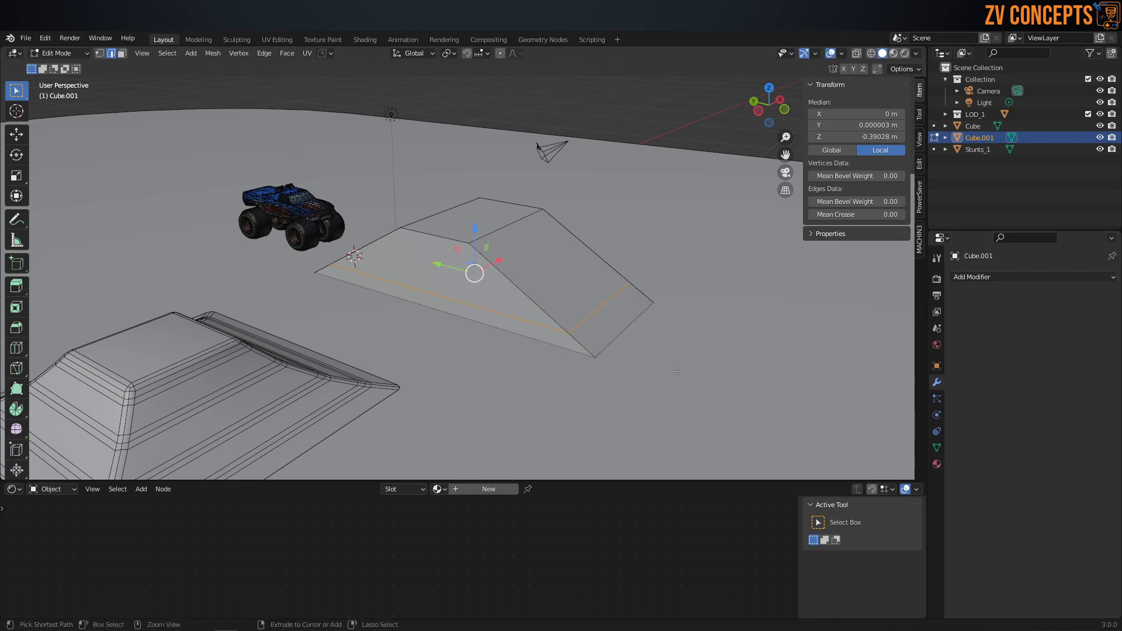
{"action": "key", "text": "alt+a"}
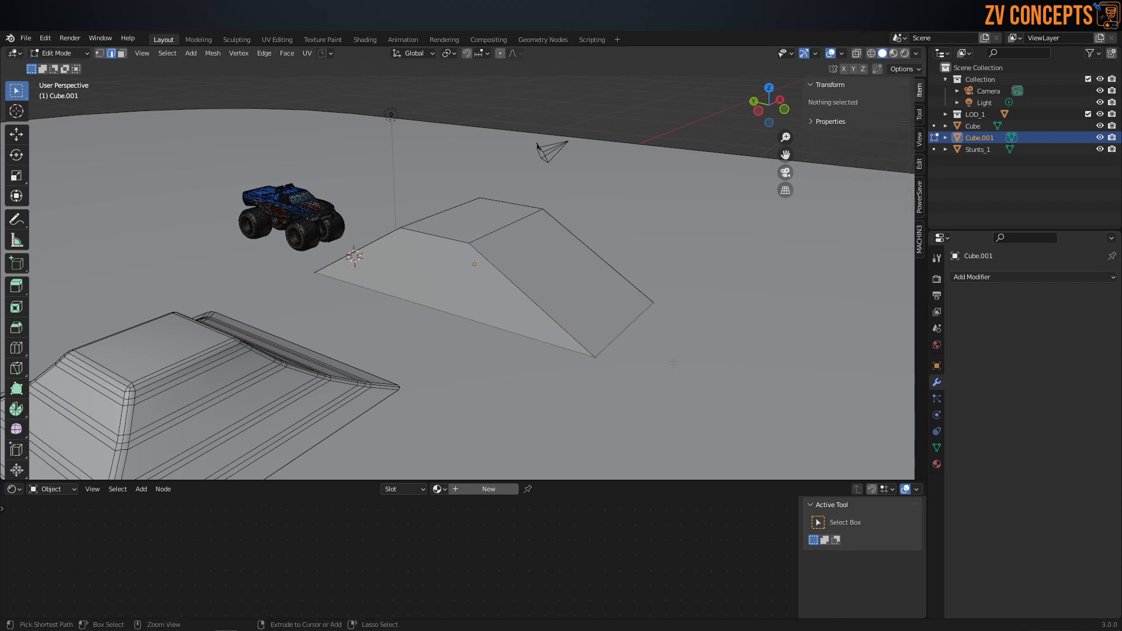
Step: Cut a single edge loop low around the ramp at about local Z -0.33 m
{"action": "key", "text": "ctrl+r"}
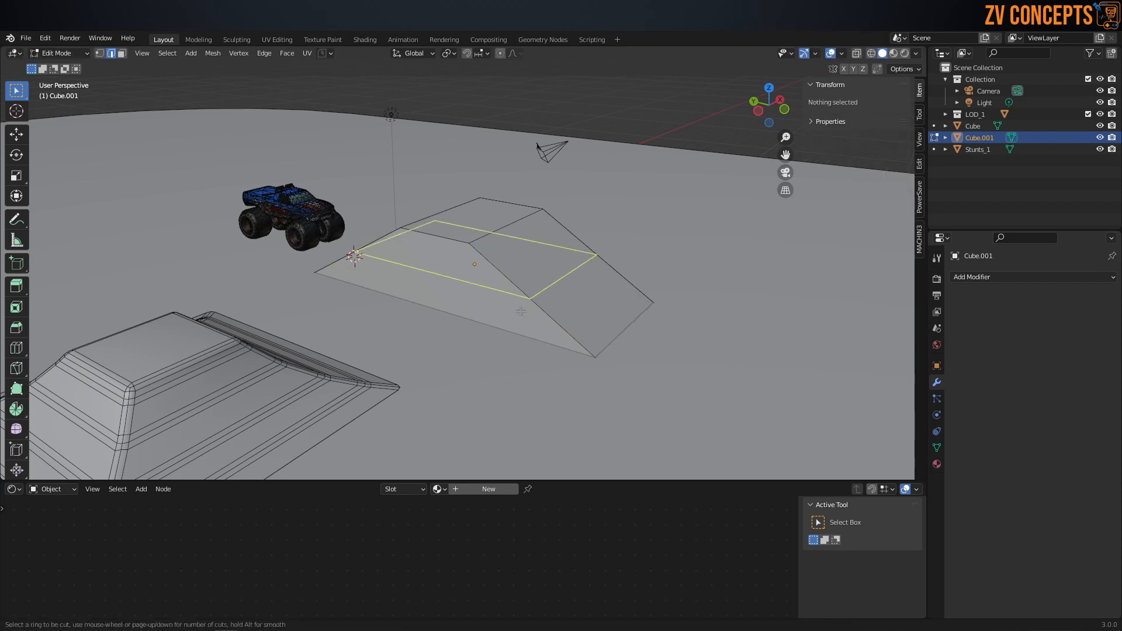
{"action": "left_click", "coordinate": [521, 311]}
{"action": "left_click", "coordinate": [560, 338]}
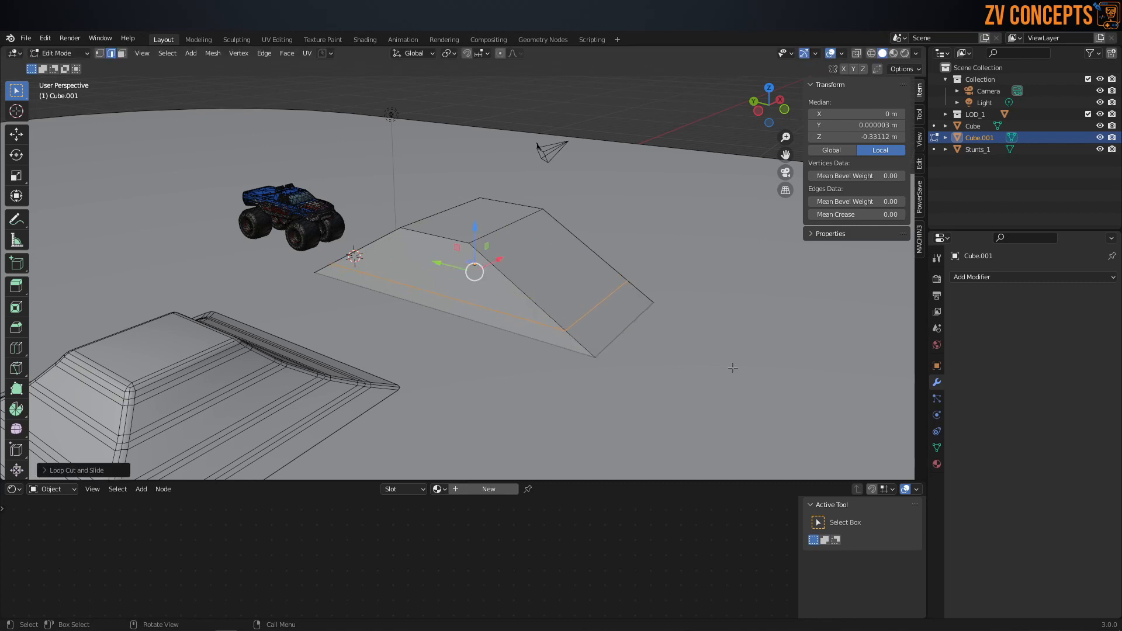
Step: Try narrowing the low edge loop along the Y axis and beveling it, and undo the scaling
{"action": "key", "text": "s"}
{"action": "key", "text": "y"}
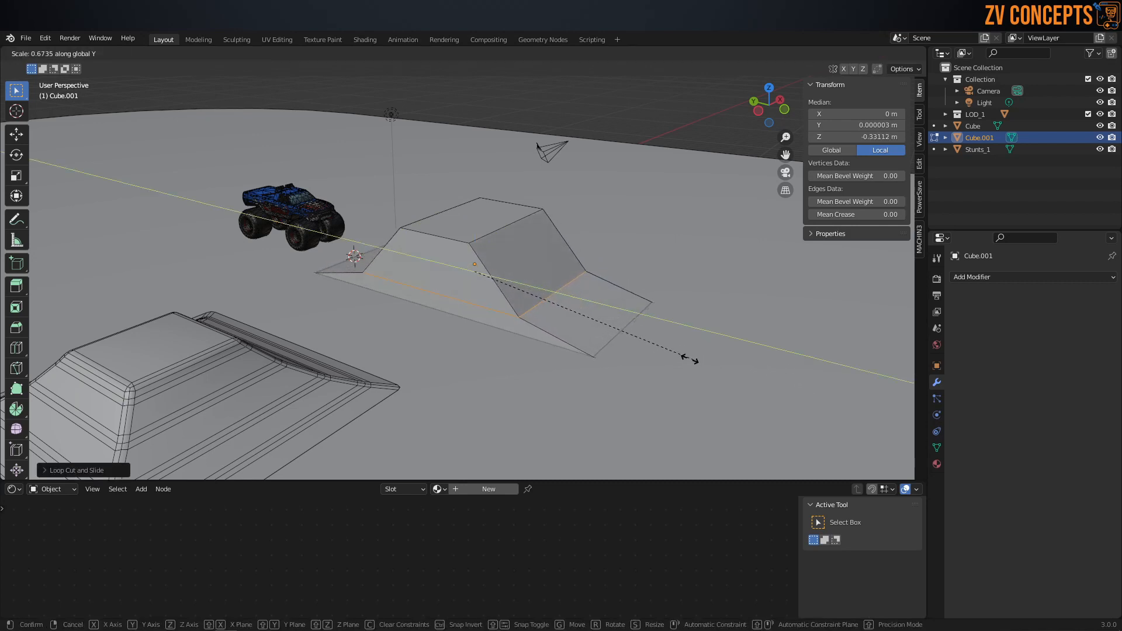
{"action": "left_click", "coordinate": [646, 352]}
{"action": "mouse_move", "coordinate": [388, 336]}
{"action": "middle_mouse_down"}
{"action": "mouse_move", "coordinate": [480, 377]}
{"action": "mouse_move", "coordinate": [410, 333]}
{"action": "middle_mouse_up"}
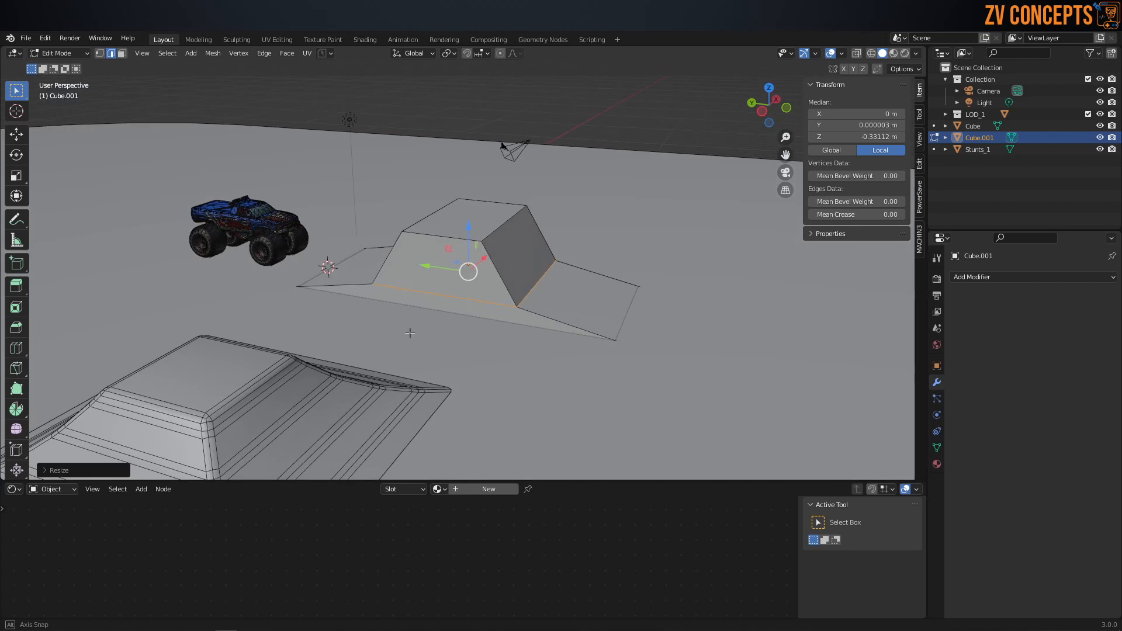
{"action": "key", "text": "ctrl+b"}
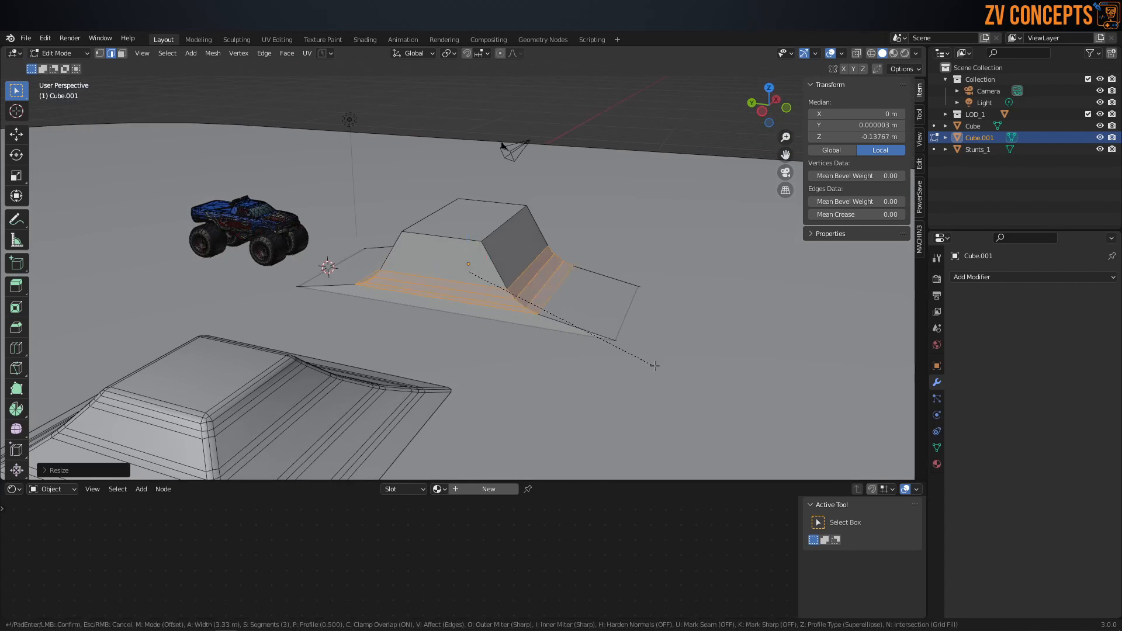
{"action": "right_click", "coordinate": [656, 366]}
{"action": "key", "text": "ctrl+z"}
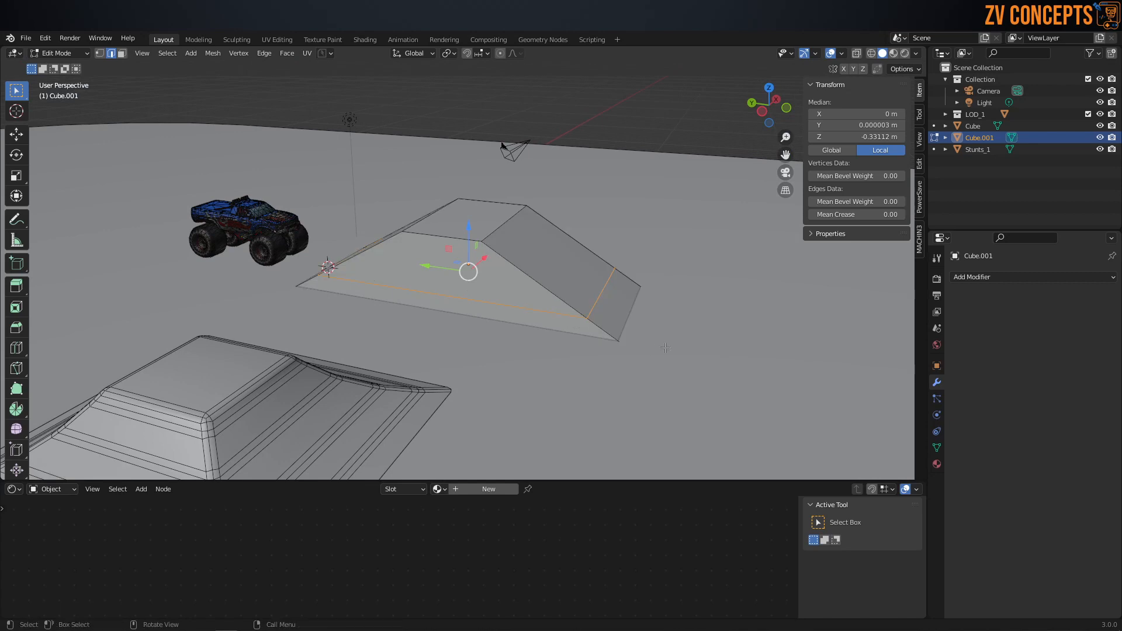
Step: Slide the edge loop up the ramp to about local Z 0.62 m and scale it inward along Y
{"action": "key", "text": "g"}
{"action": "key", "text": "g"}
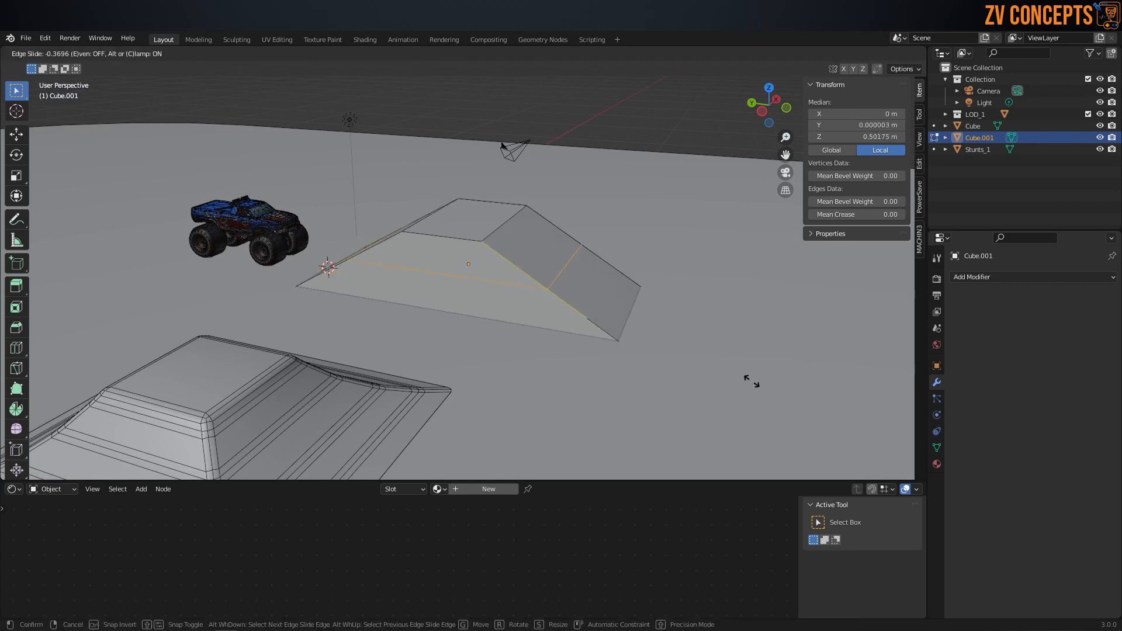
{"action": "left_click", "coordinate": [747, 380]}
{"action": "key", "text": "s"}
{"action": "key", "text": "y"}
{"action": "left_click", "coordinate": [779, 372]}
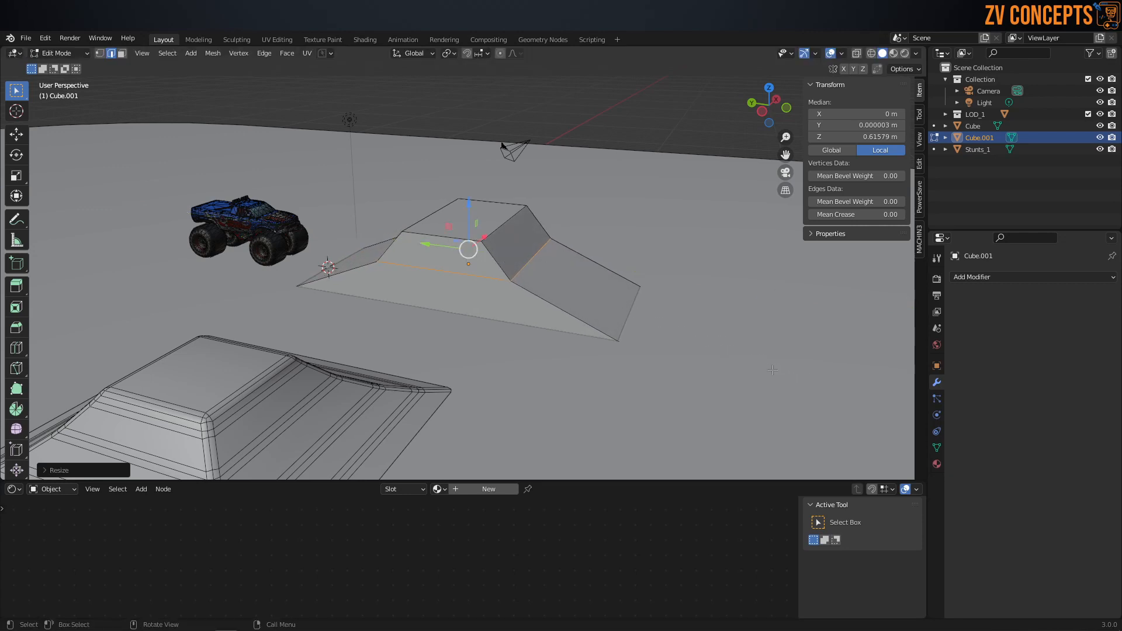
Step: Bevel the edge loop with three segments at a width of about 0.95 m to curve the ramp's slopes
{"action": "key", "text": "ctrl+b"}
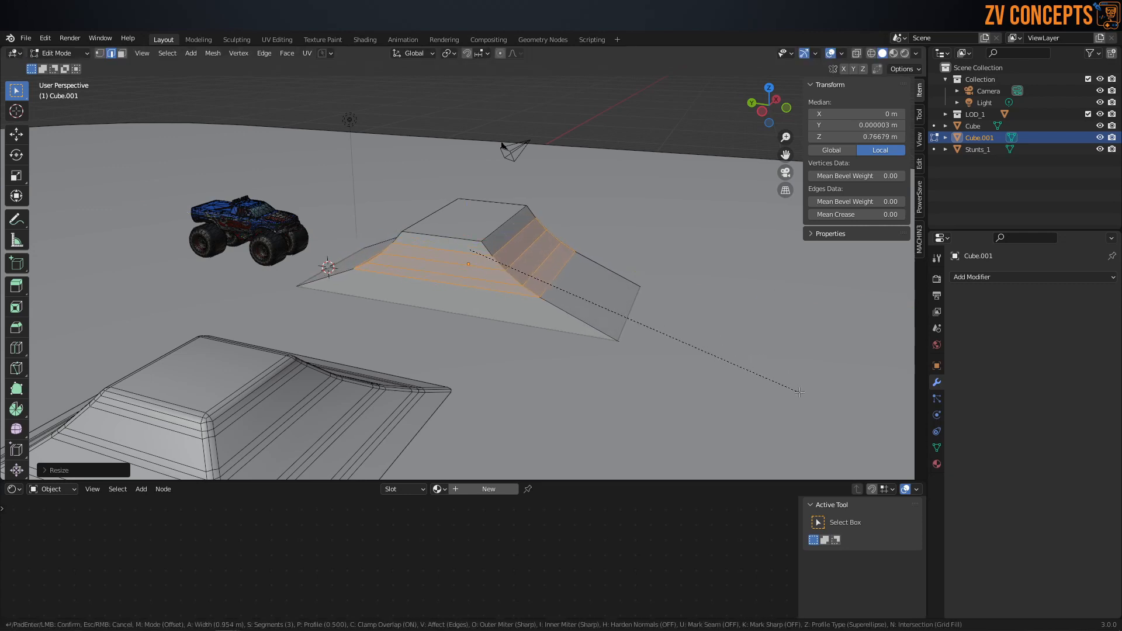
{"action": "left_click", "coordinate": [811, 394]}
{"action": "middle_click_drag", "start_coordinate": [574, 329], "coordinate": [545, 326]}
{"action": "left_click", "coordinate": [545, 327], "text": "alt"}
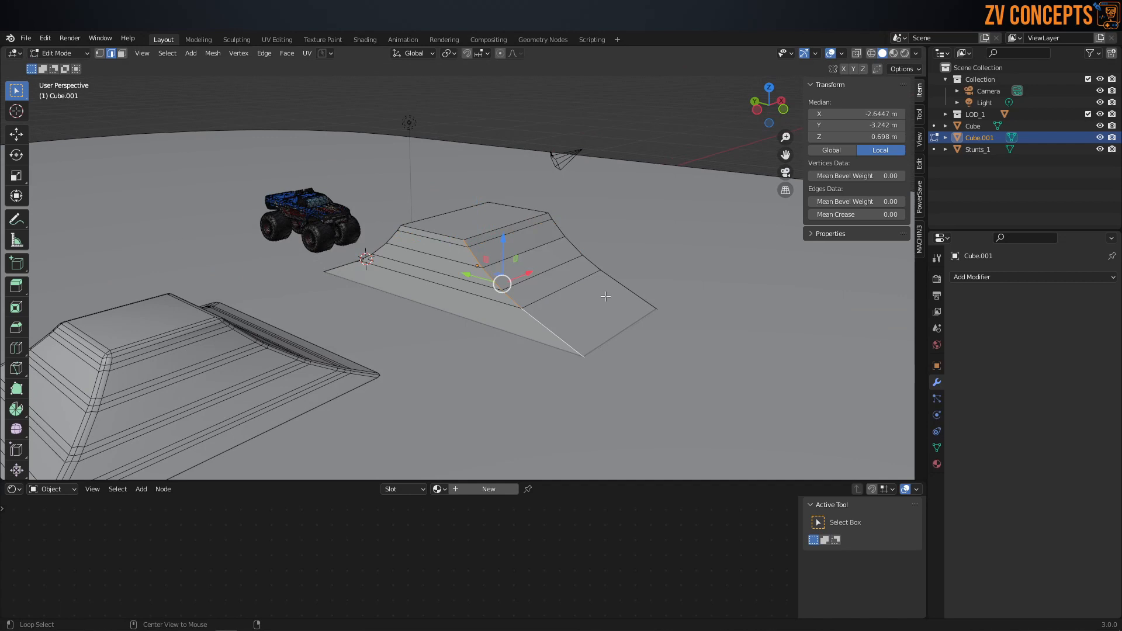
{"action": "left_click", "coordinate": [619, 289], "text": "alt"}
{"action": "middle_click_drag", "start_coordinate": [619, 290], "coordinate": [494, 363]}
{"action": "left_click", "coordinate": [418, 351], "text": "alt+shift"}
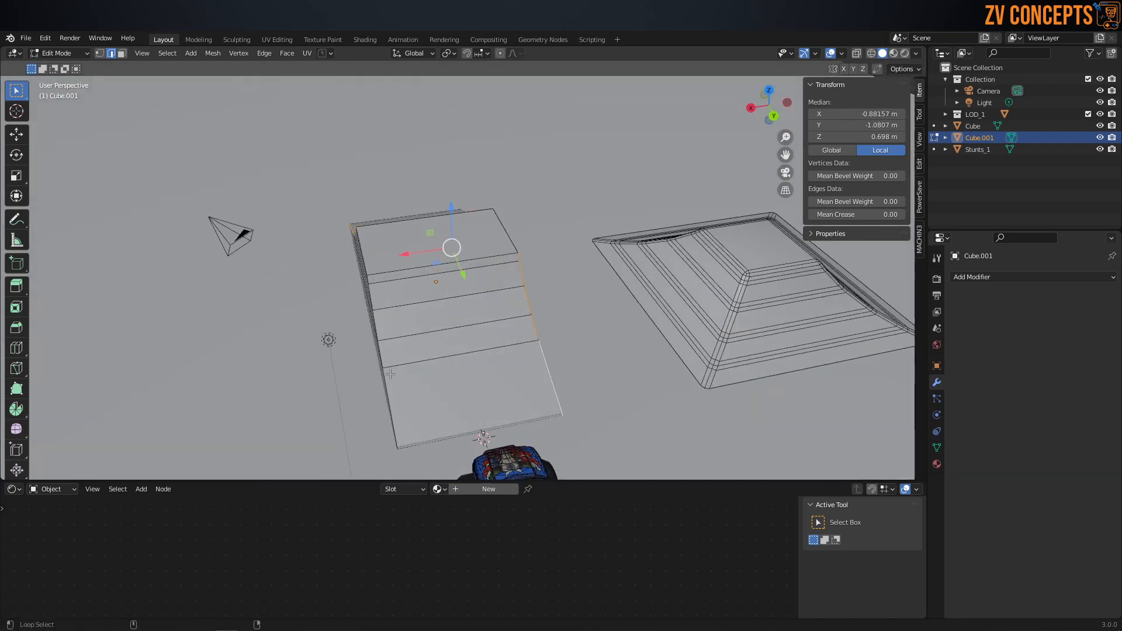
{"action": "key", "text": "a"}
{"action": "key", "text": "s"}
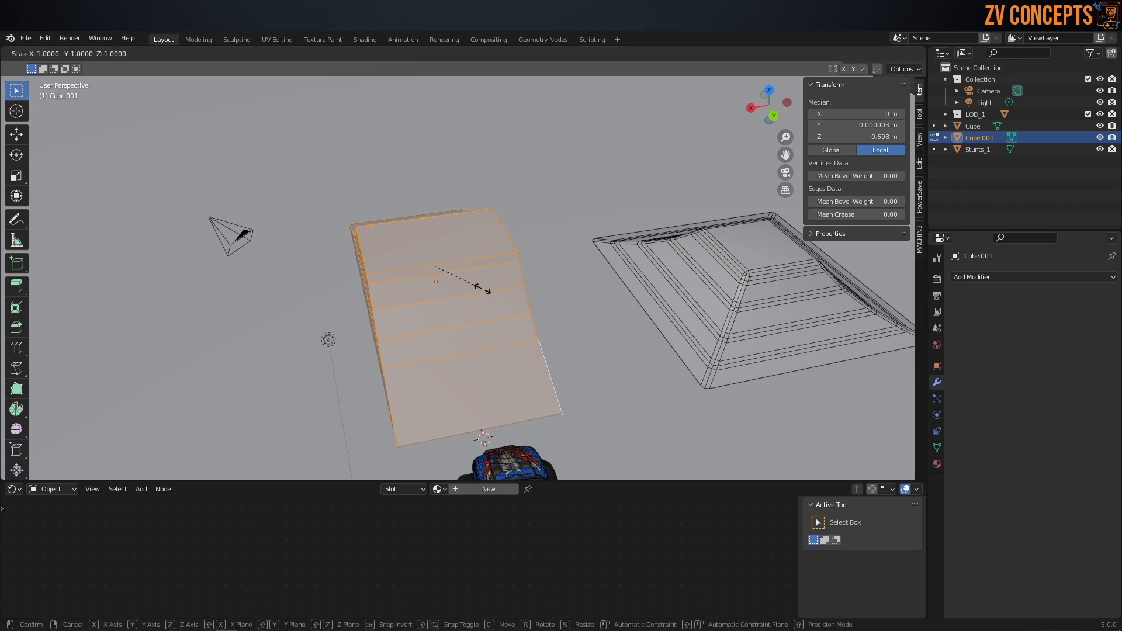
{"action": "key", "text": "y"}
{"action": "key", "text": "x"}
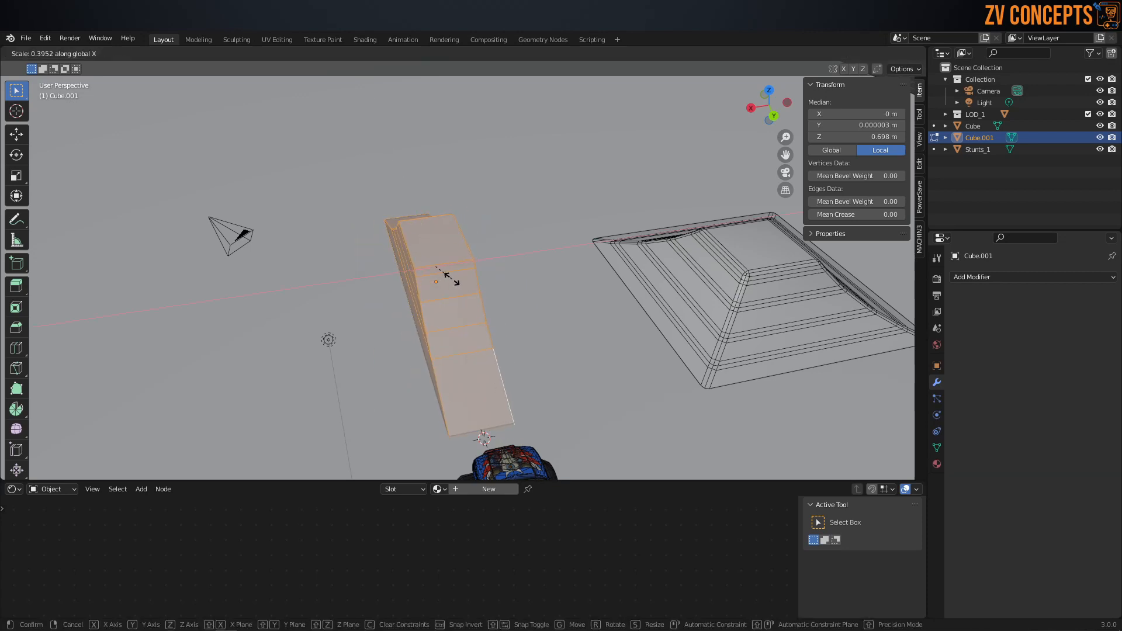
{"action": "right_click", "coordinate": [480, 287]}
Step: Select the profile edges along both sides of the ramp and try scaling them along the Y axis
{"action": "middle_click_drag", "start_coordinate": [481, 289], "coordinate": [566, 393]}
{"action": "left_click", "coordinate": [574, 249]}
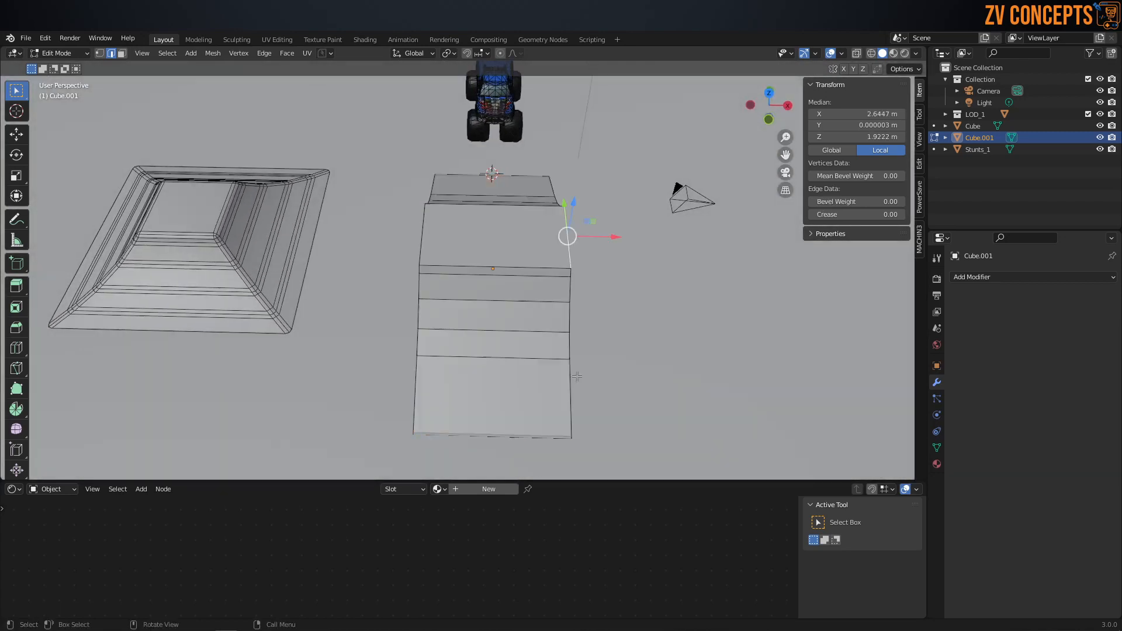
{"action": "left_click", "coordinate": [566, 385], "text": "alt"}
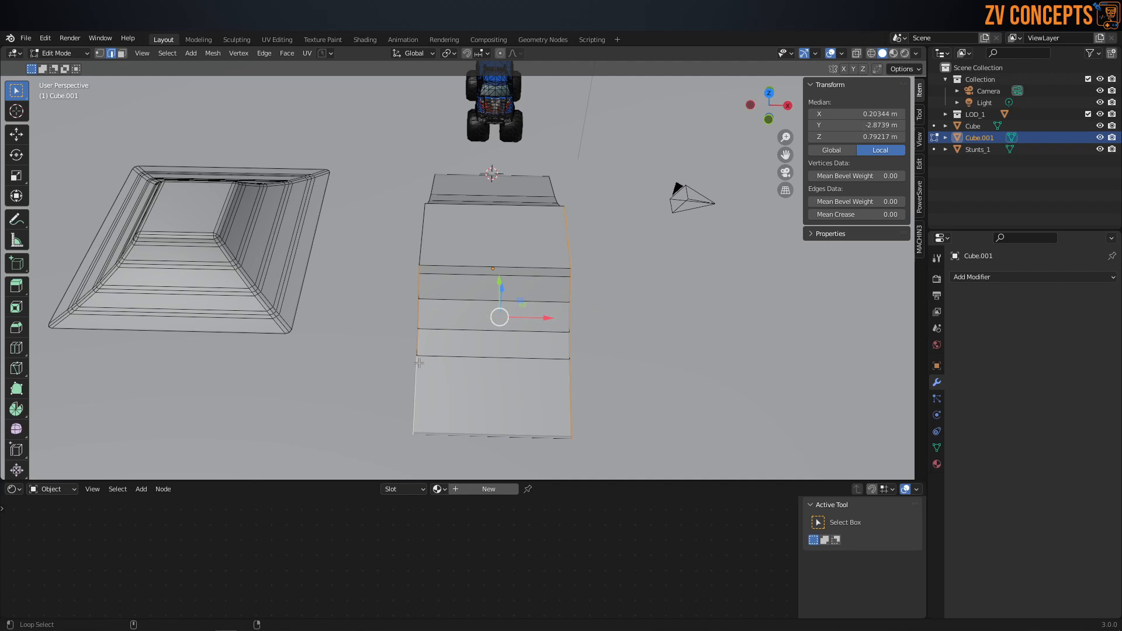
{"action": "middle_click_drag", "start_coordinate": [754, 369], "coordinate": [493, 248]}
{"action": "left_click", "coordinate": [418, 292], "text": "alt+shift"}
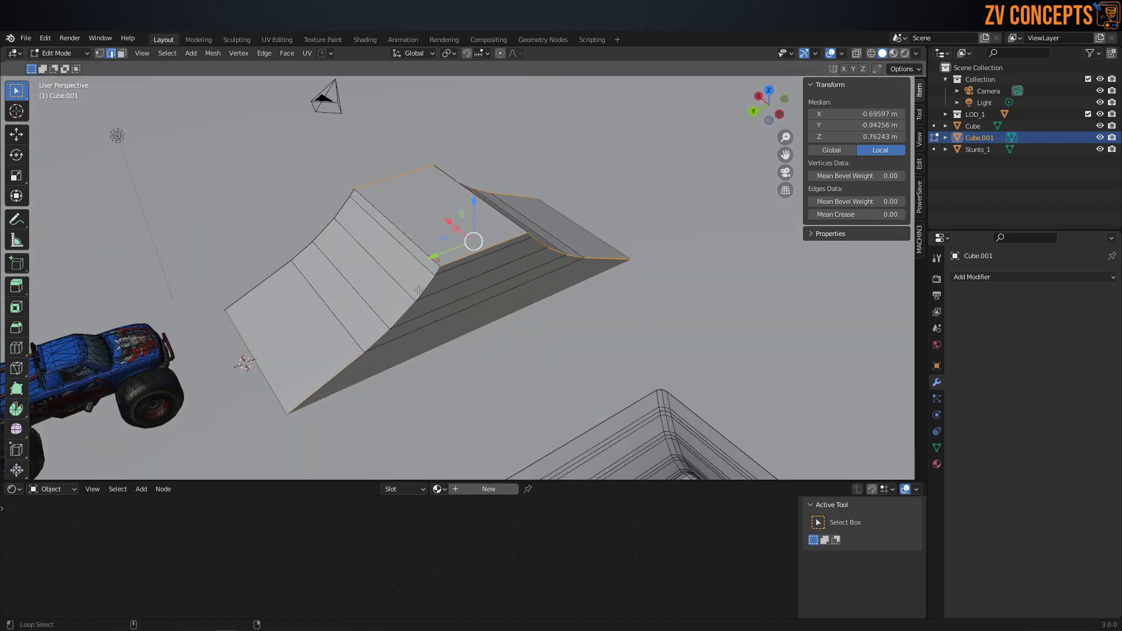
{"action": "left_click", "coordinate": [304, 266], "text": "alt+shift"}
{"action": "key", "text": "s"}
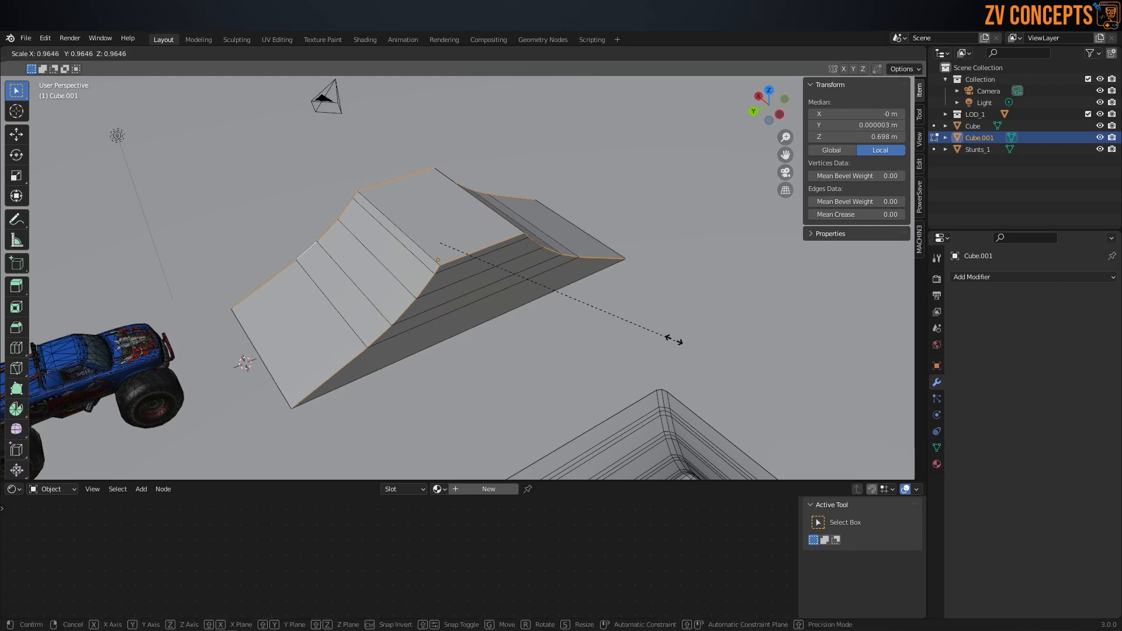
{"action": "key", "text": "y"}
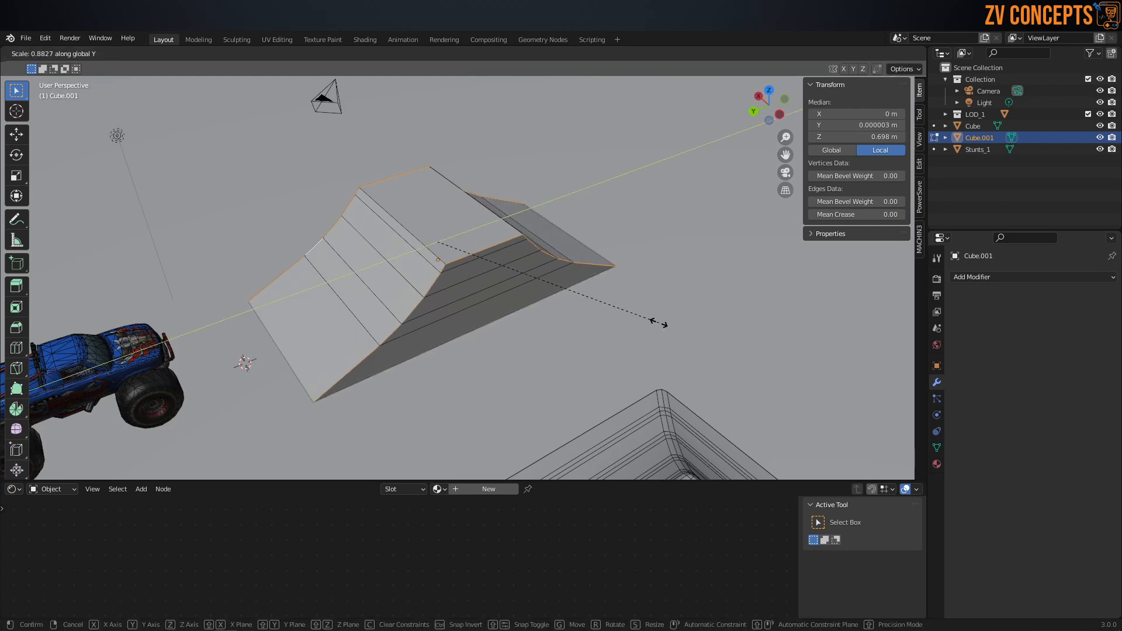
{"action": "right_click", "coordinate": [659, 323]}
Step: Try beveling the ramp's side profile edges with three segments at a width of about 0.12 m
{"action": "middle_click_drag", "start_coordinate": [403, 261], "coordinate": [590, 275]}
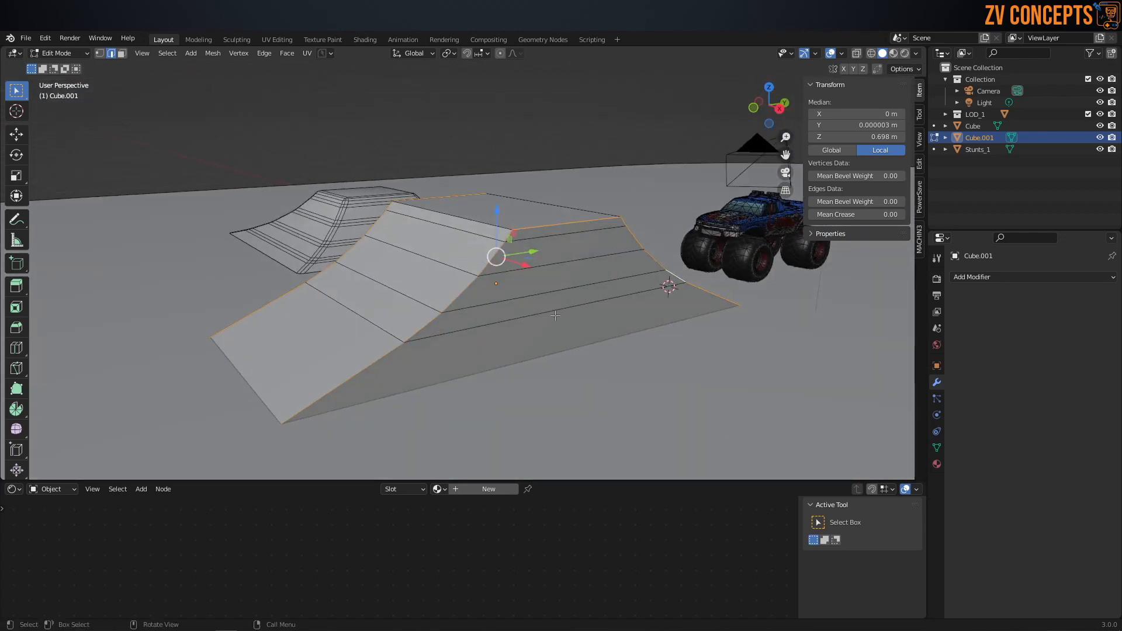
{"action": "key", "text": "ctrl+b"}
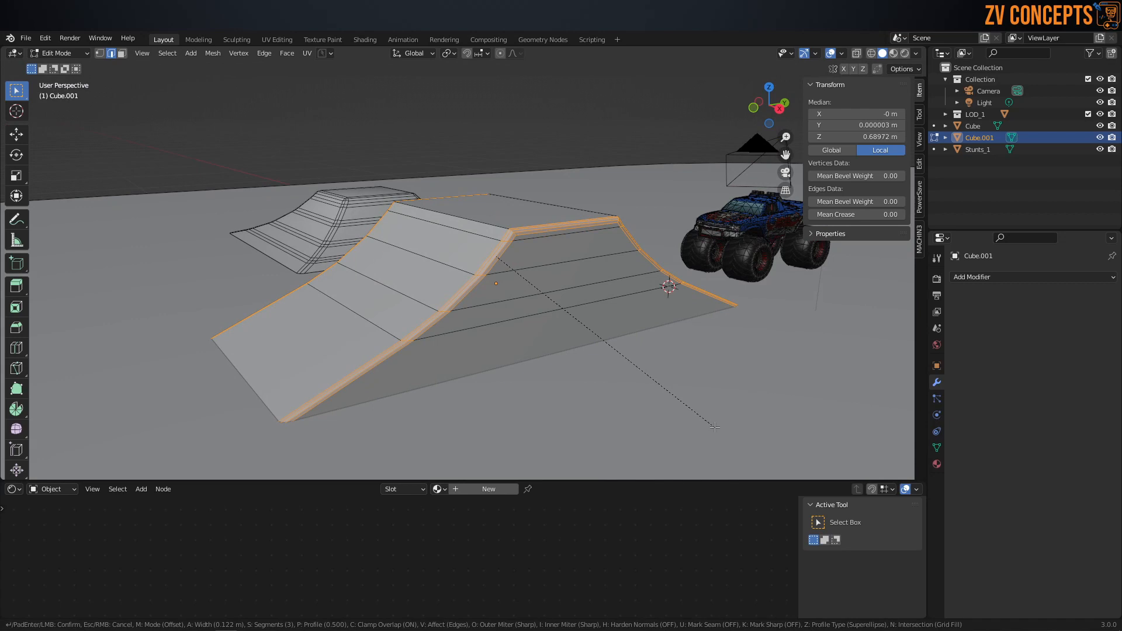
{"action": "scroll", "coordinate": [718, 429], "scroll_direction": "down", "scroll_amount": 1}
{"action": "key", "text": "Escape"}
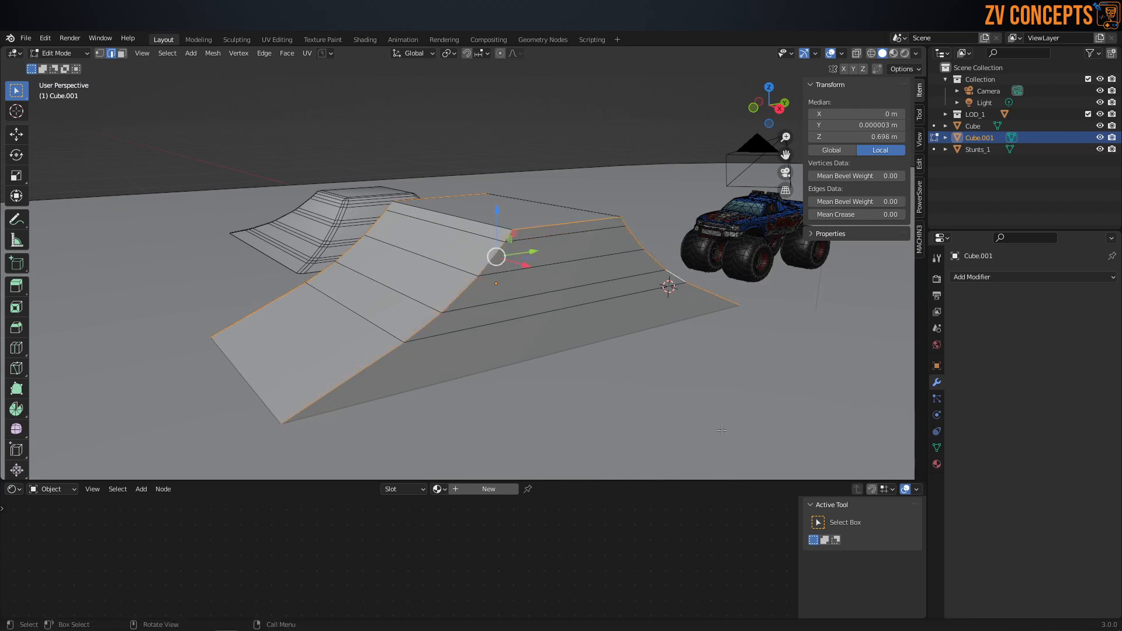
Step: Switch the second ramp to Object Mode and apply its scale
{"action": "key", "text": "Tab"}
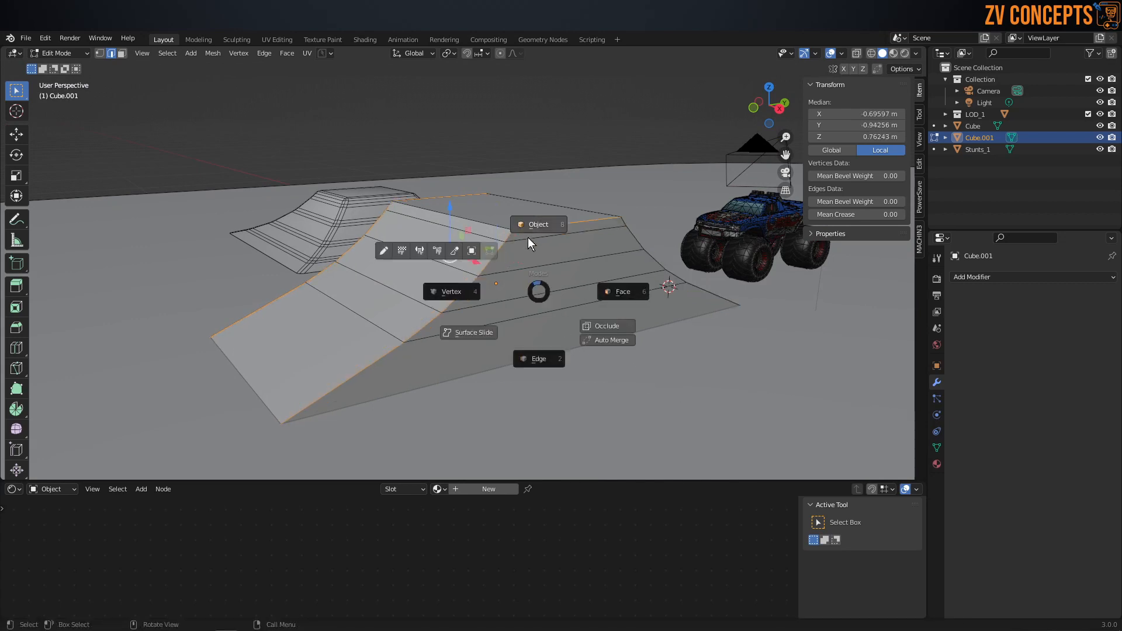
{"action": "left_click", "coordinate": [528, 237]}
{"action": "key", "text": "ctrl+a"}
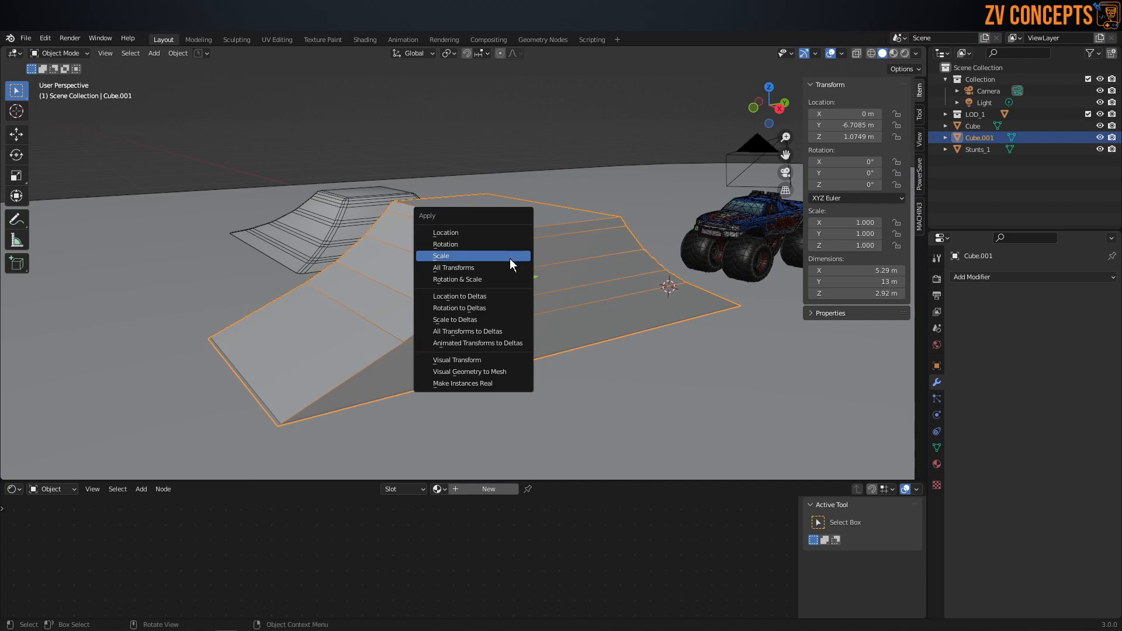
{"action": "left_click", "coordinate": [510, 259]}
Step: Add a Bevel modifier to the ramp with a 0.19 m amount, two segments and limit method None, and apply it
{"action": "left_click", "coordinate": [958, 277]}
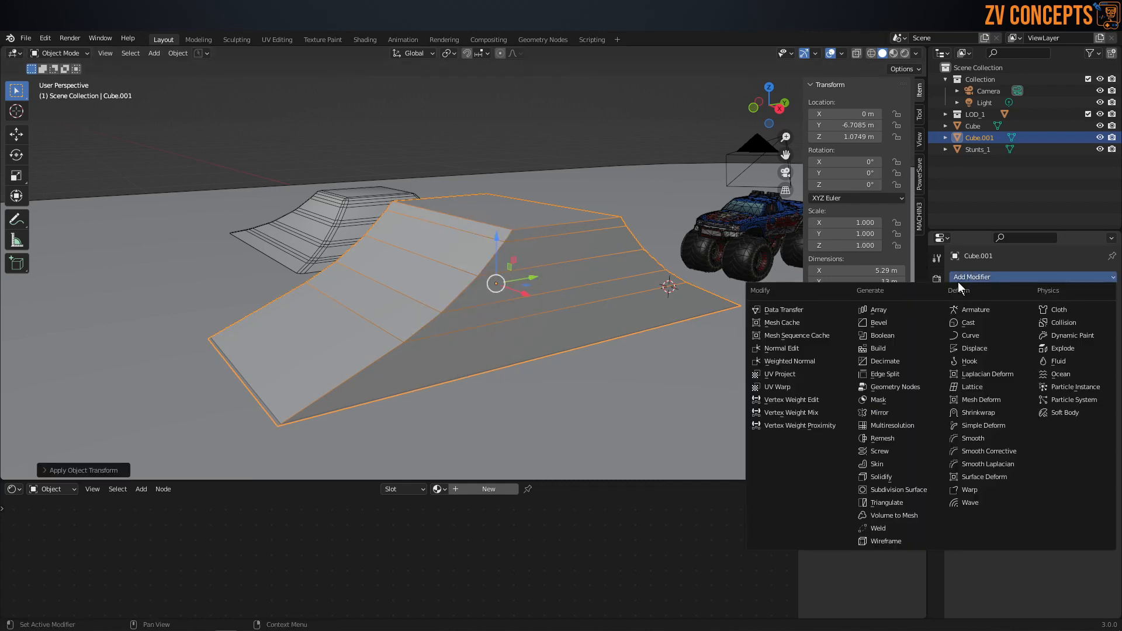
{"action": "left_click", "coordinate": [882, 323]}
{"action": "left_click", "coordinate": [1096, 356]}
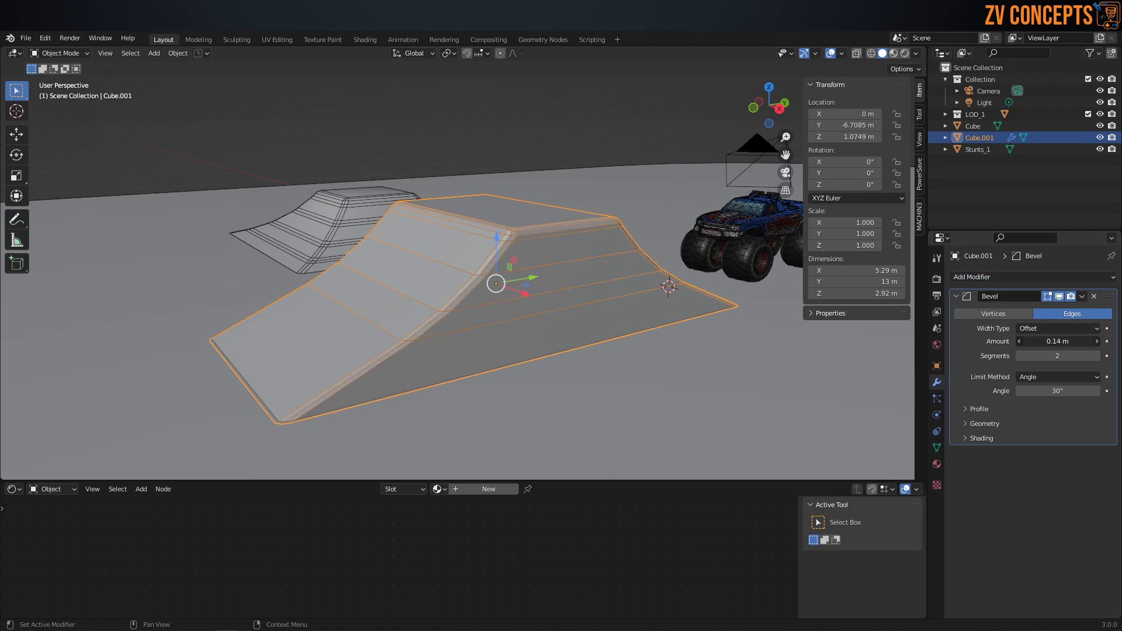
{"action": "left_click", "coordinate": [1044, 380]}
{"action": "left_click", "coordinate": [1043, 368]}
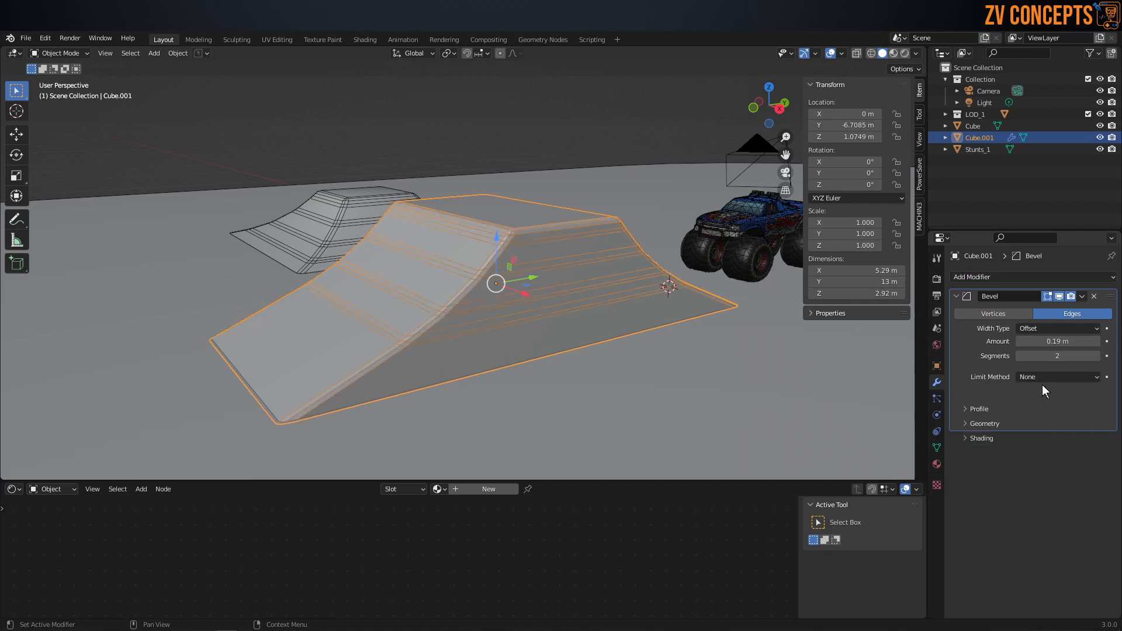
{"action": "middle_click_drag", "start_coordinate": [500, 314], "coordinate": [534, 353]}
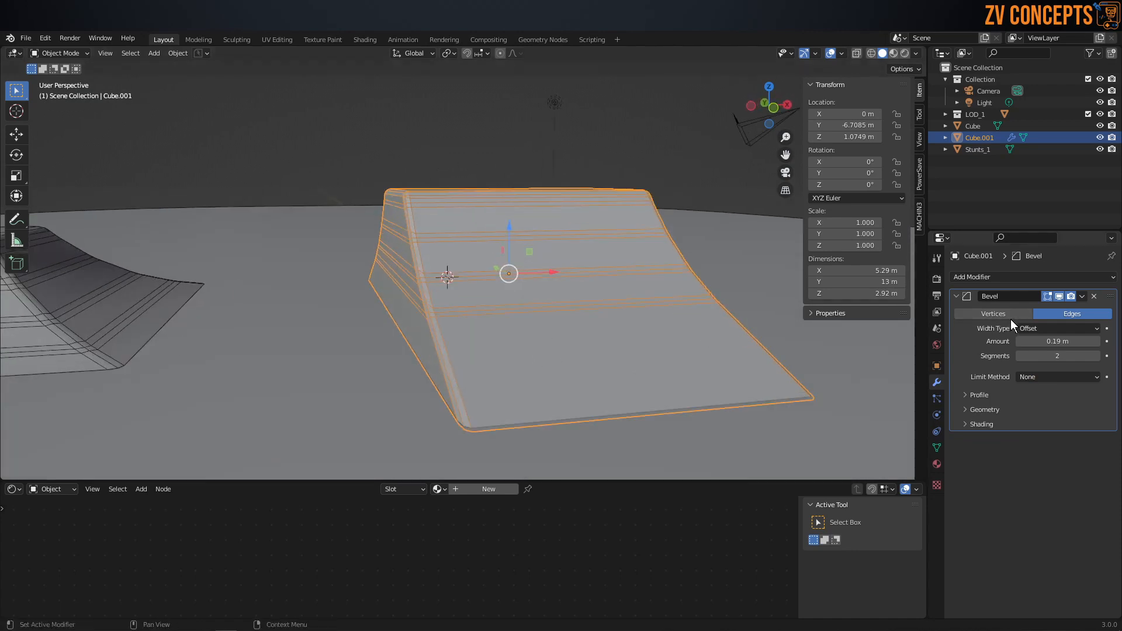
{"action": "left_click", "coordinate": [1081, 297]}
{"action": "left_click", "coordinate": [1081, 309]}
Step: Move the finished ramp along X to about -21.3 m, beside the first stunt ramp
{"action": "middle_click_drag", "start_coordinate": [503, 304], "coordinate": [475, 335]}
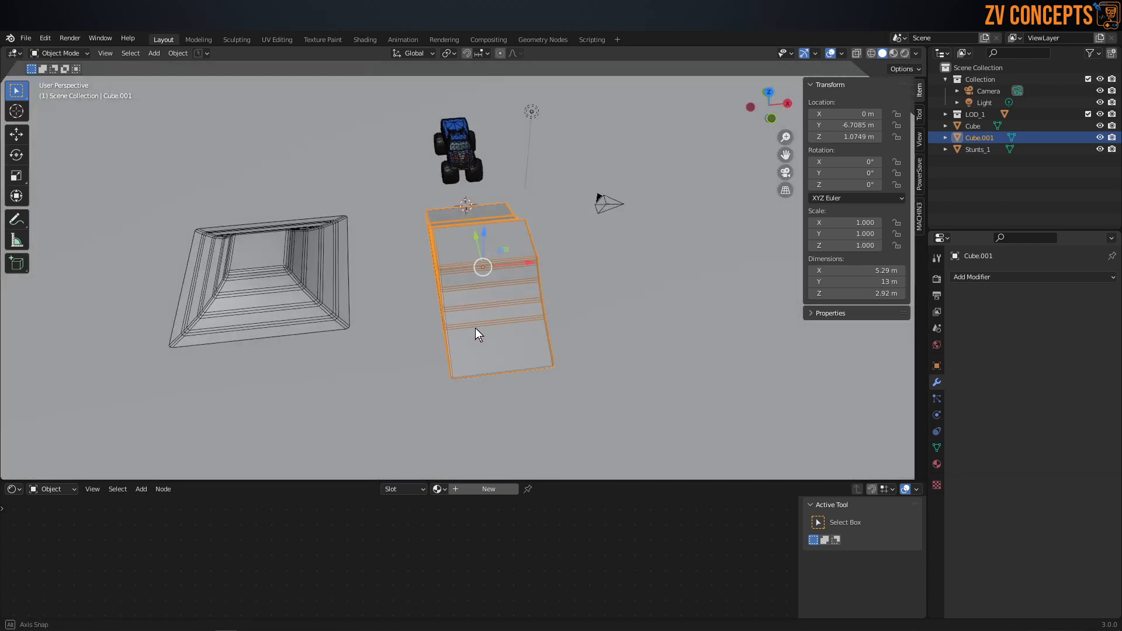
{"action": "left_click_drag", "start_coordinate": [517, 265], "coordinate": [153, 301]}
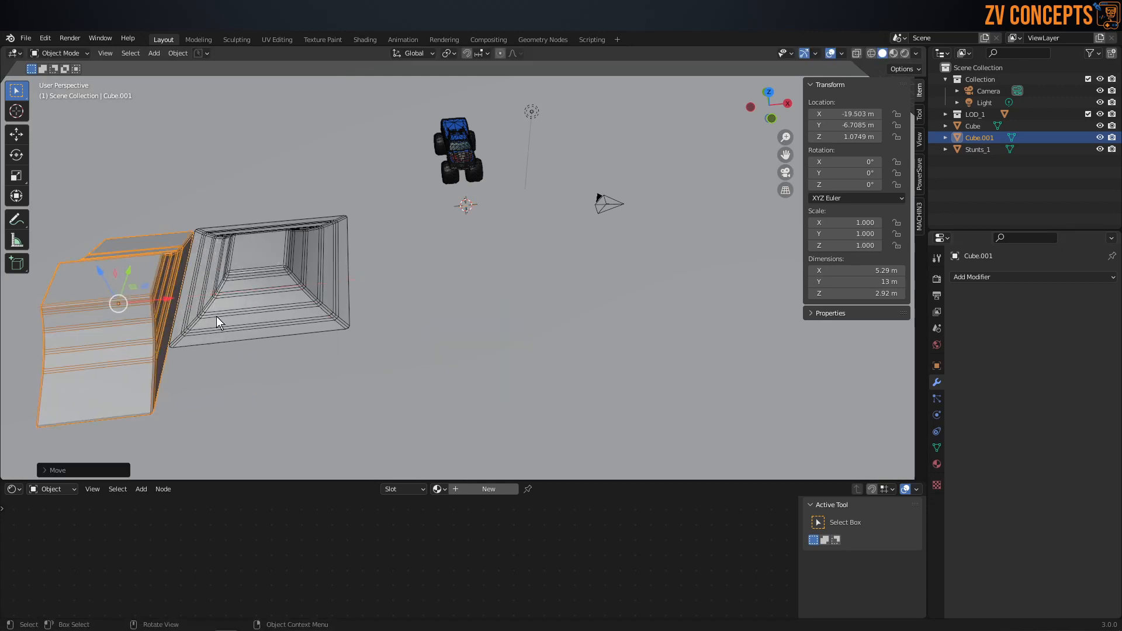
{"action": "middle_click_drag", "start_coordinate": [216, 317], "coordinate": [293, 311]}
{"action": "left_click_drag", "start_coordinate": [157, 426], "coordinate": [115, 447]}
{"action": "scroll", "coordinate": [234, 374], "scroll_direction": "down", "scroll_amount": 2}
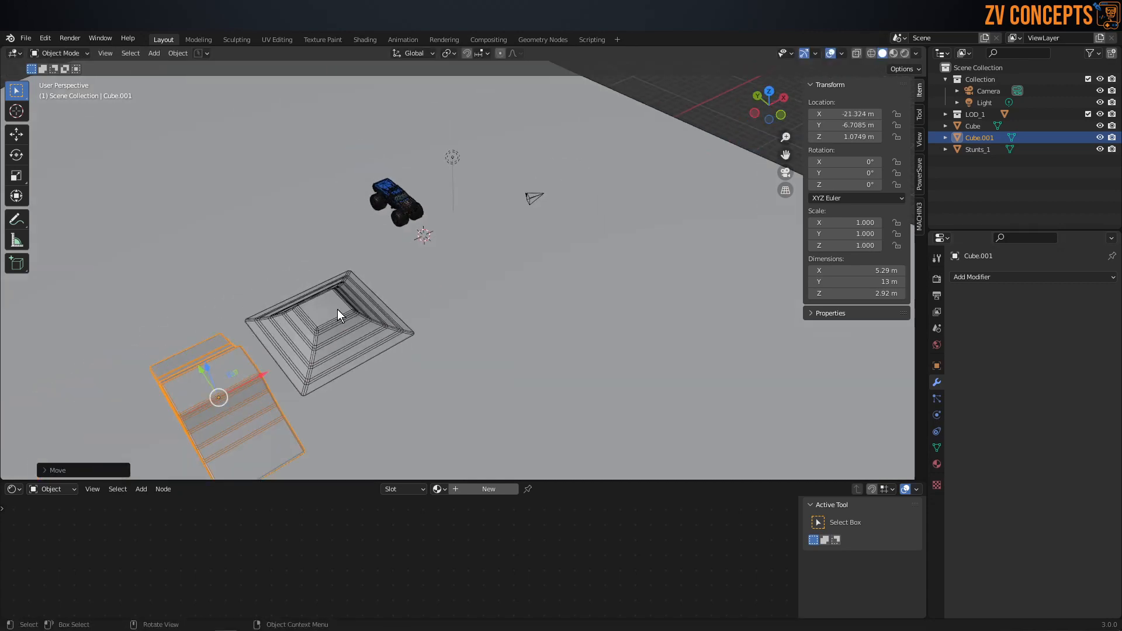
Step: Add a plane and scale it to about 5.18 m along X and 28.3 m along Y
{"action": "middle_click_drag", "start_coordinate": [338, 310], "coordinate": [493, 286]}
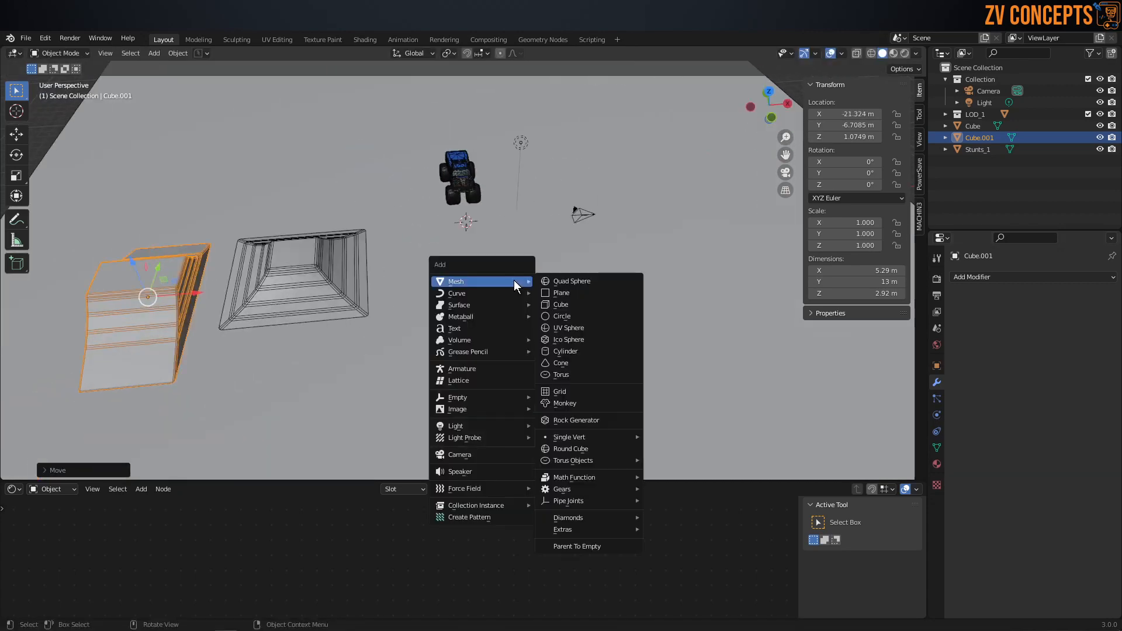
{"action": "left_click", "coordinate": [563, 293]}
{"action": "key", "text": "s"}
{"action": "key", "text": "x"}
{"action": "left_click", "coordinate": [571, 307]}
{"action": "key", "text": "s"}
{"action": "key", "text": "y"}
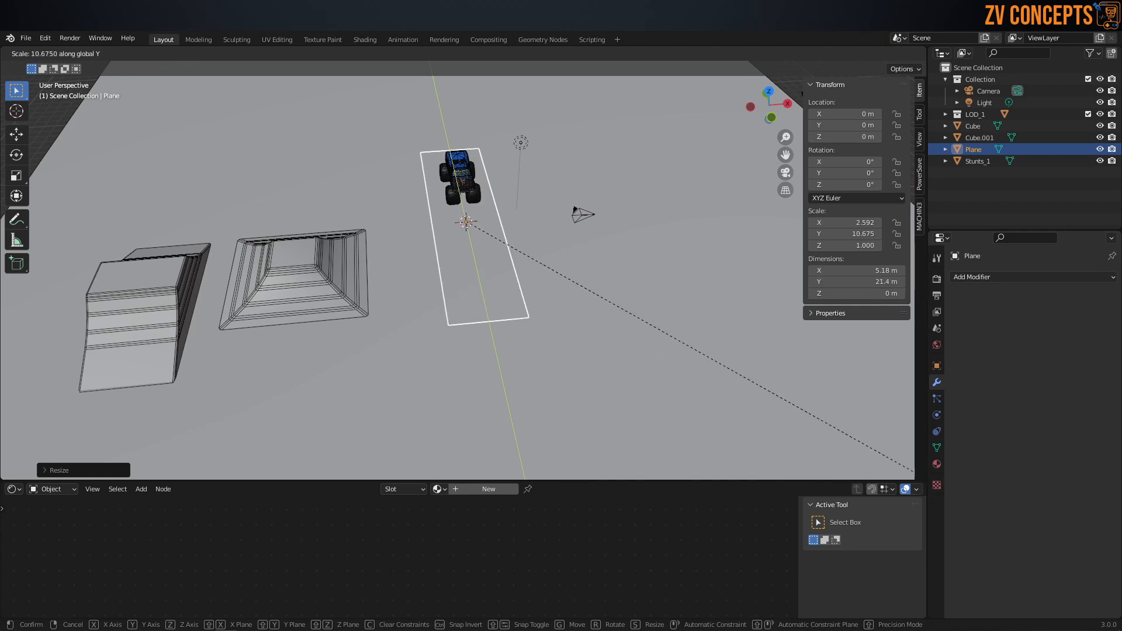
{"action": "left_click", "coordinate": [301, 303]}
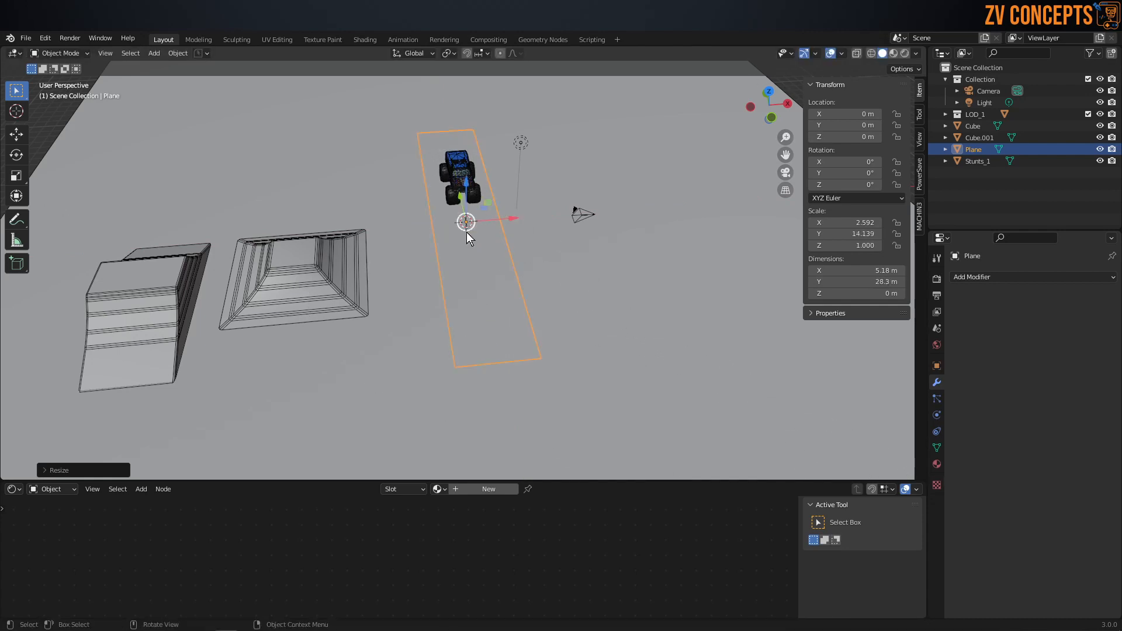
Step: Move the plane along Y to about -14.7 m, in front of the truck
{"action": "middle_click_drag", "start_coordinate": [466, 232], "coordinate": [490, 254]}
{"action": "key", "text": "g"}
{"action": "key", "text": "y"}
{"action": "left_click", "coordinate": [579, 301]}
Step: Hide the large stadium floor object from the viewport
{"action": "middle_click_drag", "start_coordinate": [543, 280], "coordinate": [525, 250]}
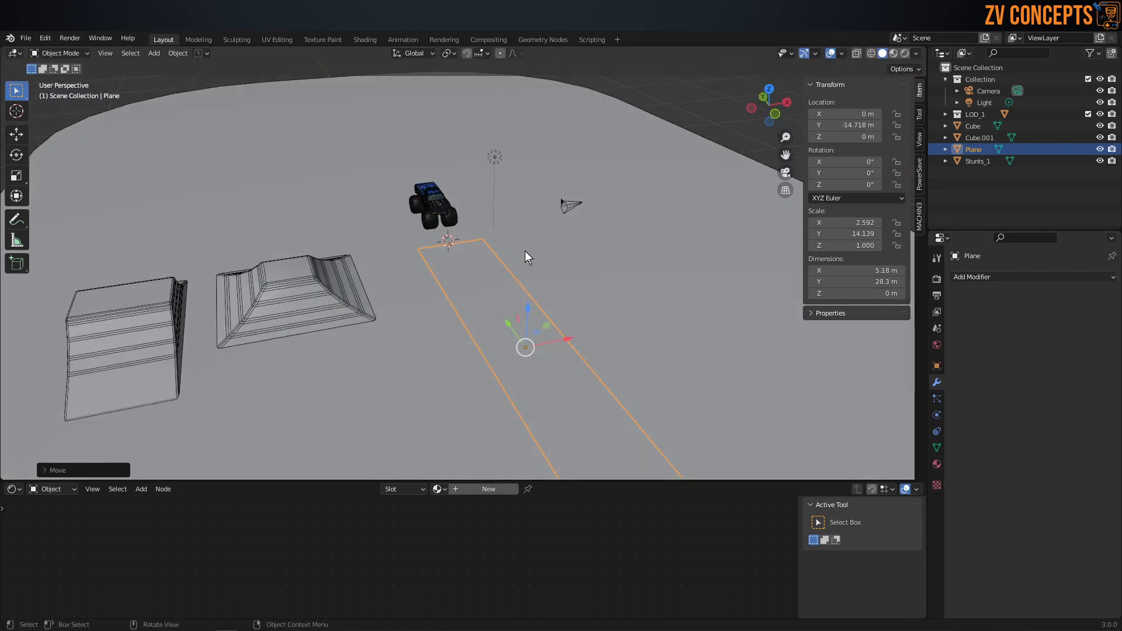
{"action": "scroll", "coordinate": [623, 226], "scroll_direction": "down", "scroll_amount": 4}
{"action": "left_click", "coordinate": [624, 226]}
{"action": "key", "text": "h"}
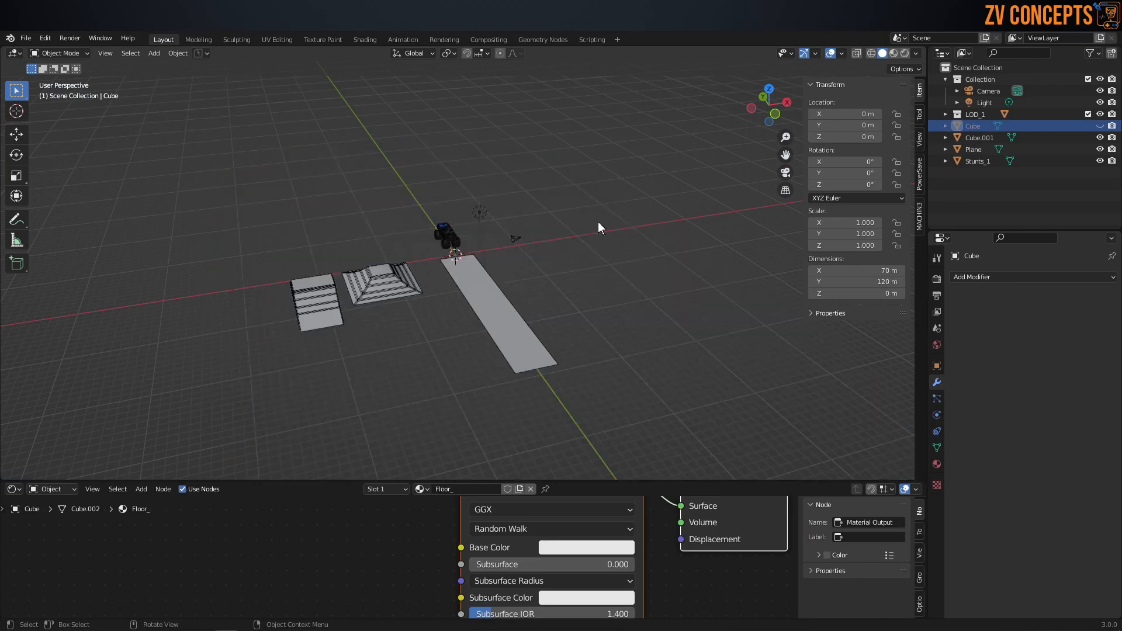
Step: Widen the plane along X to about 8.61 m and apply its scale
{"action": "left_click", "coordinate": [469, 284]}
{"action": "scroll", "coordinate": [469, 284], "scroll_direction": "up", "scroll_amount": 3}
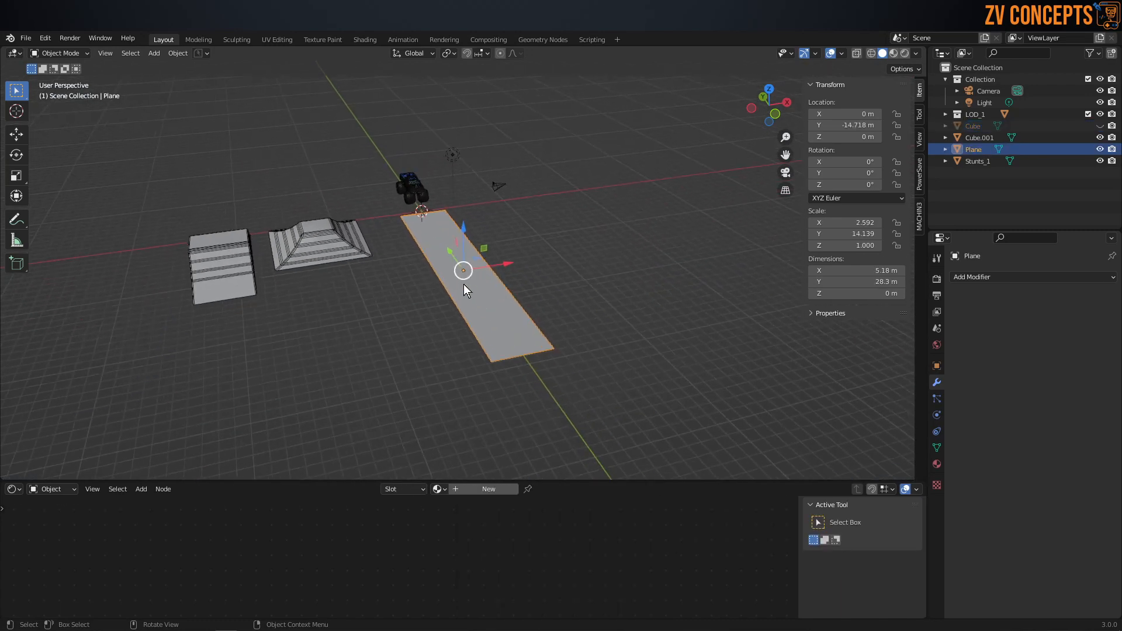
{"action": "key", "text": "s"}
{"action": "key", "text": "x"}
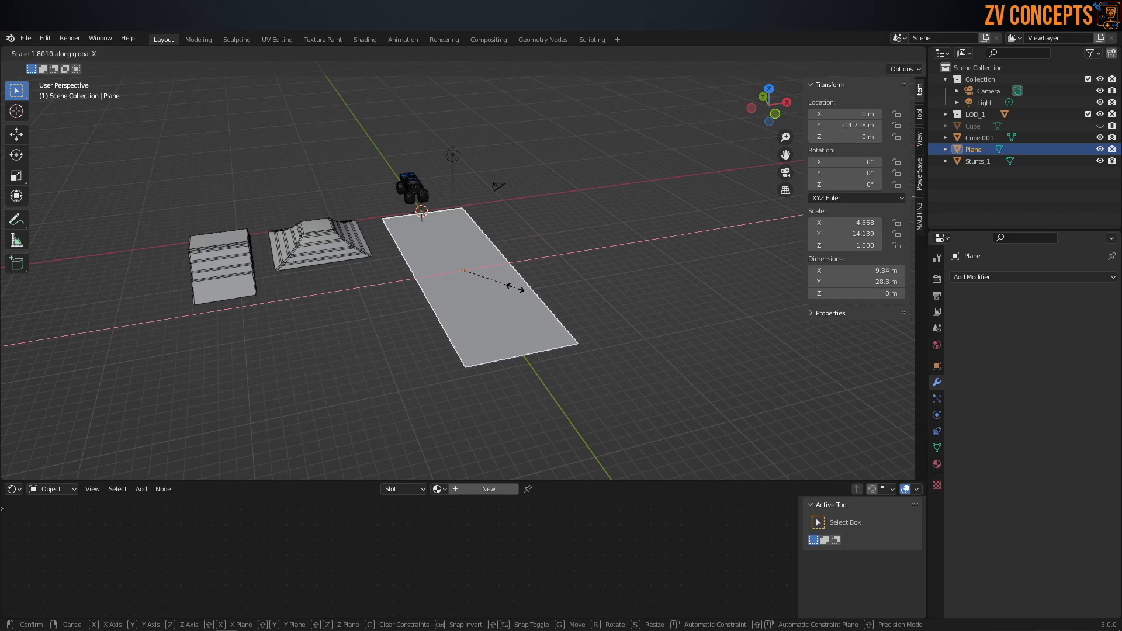
{"action": "left_click", "coordinate": [511, 286]}
{"action": "scroll", "coordinate": [456, 237], "scroll_direction": "up", "scroll_amount": 4}
{"action": "middle_click_drag", "start_coordinate": [456, 237], "coordinate": [521, 250]}
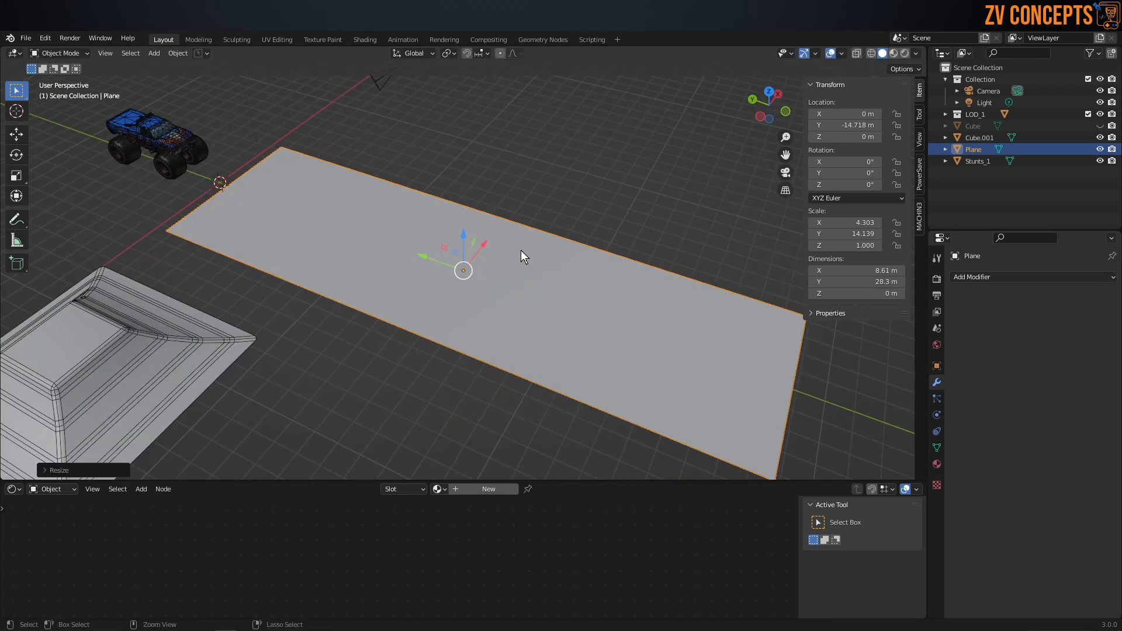
{"action": "key", "text": "ctrl+a"}
{"action": "left_click", "coordinate": [503, 251]}
Step: Add one centred loop cut across the plane's width in edge mode
{"action": "key", "text": "Tab"}
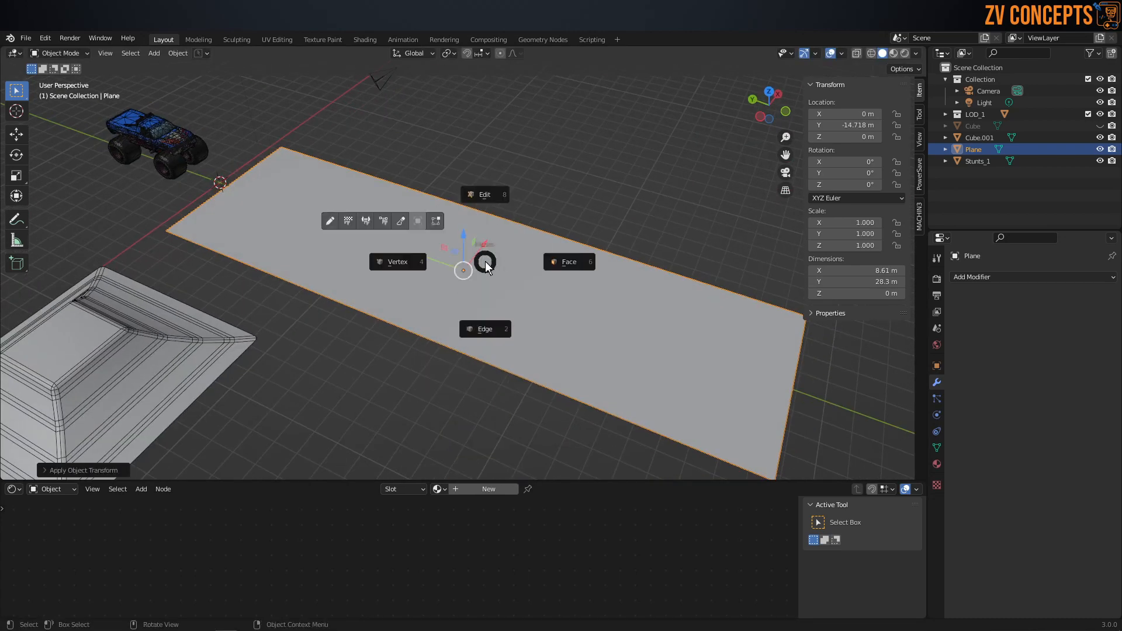
{"action": "left_click", "coordinate": [467, 332]}
{"action": "key", "text": "ctrl+r"}
{"action": "left_click", "coordinate": [529, 222]}
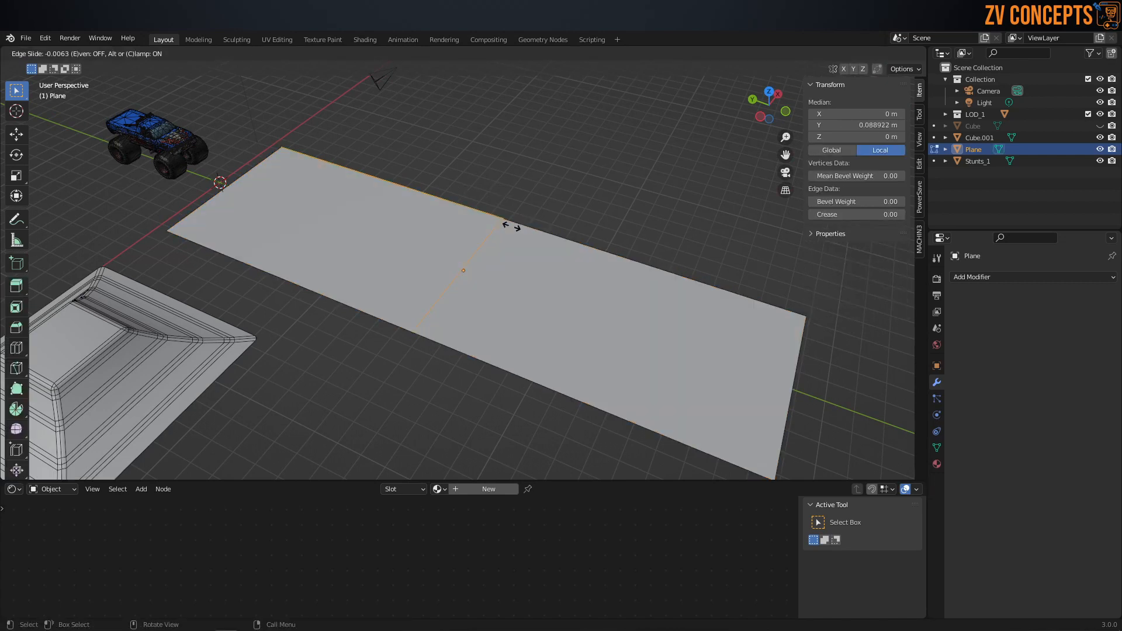
{"action": "right_click", "coordinate": [509, 226]}
Step: Raise the plane's middle edge along Z to about 3.07 m to form a peak
{"action": "key", "text": "g"}
{"action": "right_click", "coordinate": [457, 152]}
{"action": "middle_click_drag", "start_coordinate": [457, 152], "coordinate": [499, 235]}
{"action": "left_click_drag", "start_coordinate": [463, 239], "coordinate": [544, 213]}
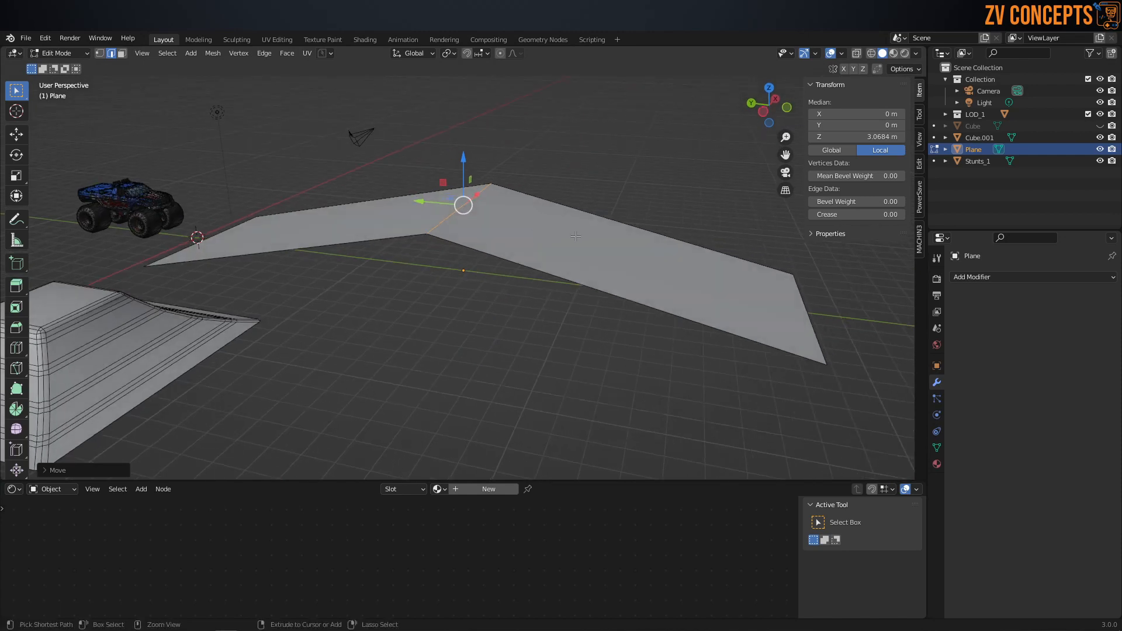
Step: Bevel the peak edge with four segments at a width of about 8.5 m to curve the ramp
{"action": "key", "text": "ctrl+b"}
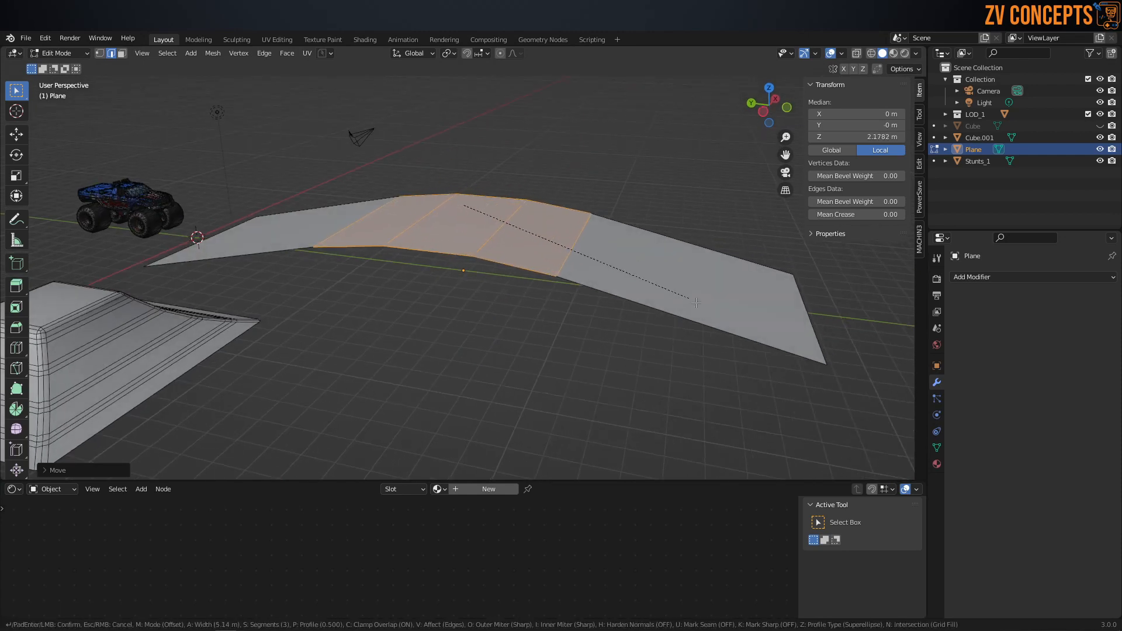
{"action": "scroll", "coordinate": [719, 321], "scroll_direction": "up", "scroll_amount": 1}
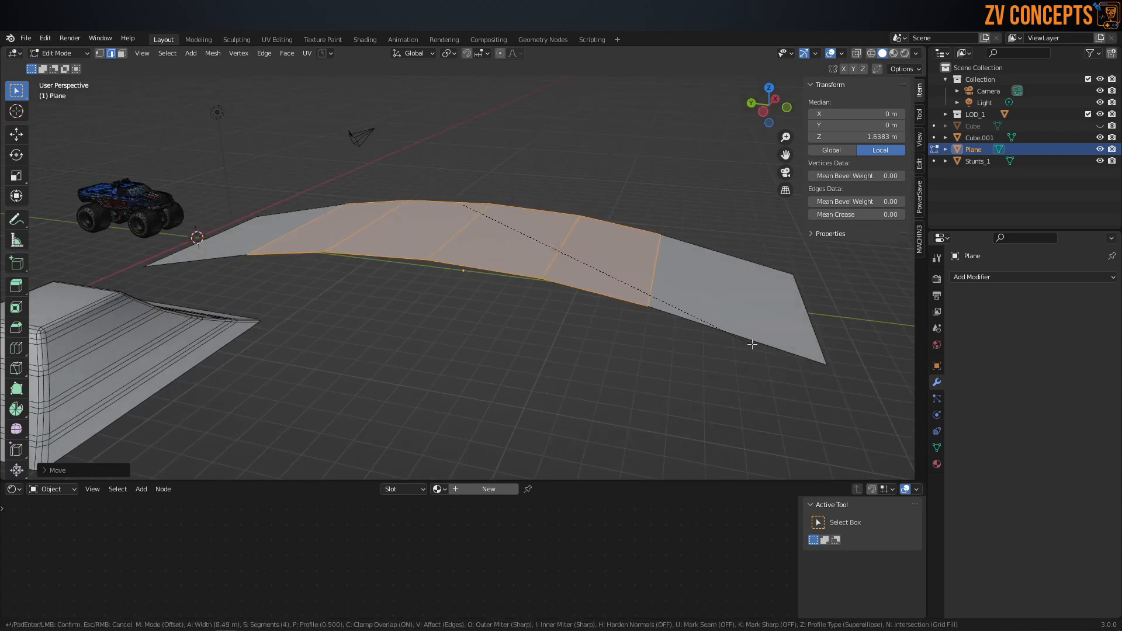
{"action": "left_click", "coordinate": [704, 335]}
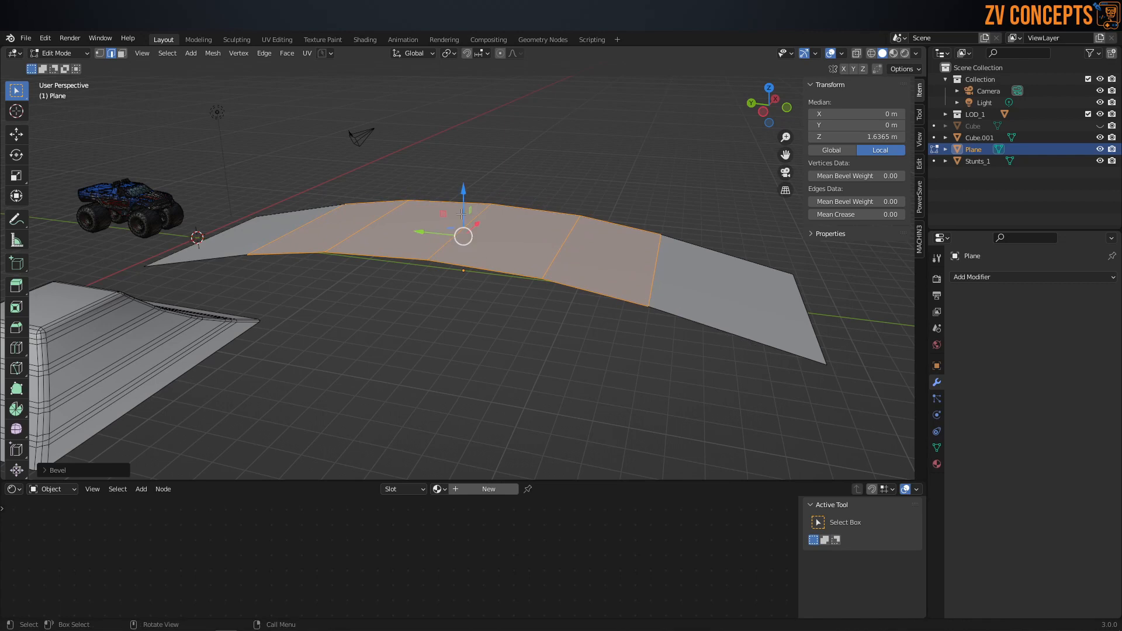
Step: Enable proportional editing and raise the centre crest edge of the curved plane along Z
{"action": "left_click", "coordinate": [462, 214]}
{"action": "middle_click_drag", "start_coordinate": [462, 214], "coordinate": [473, 203]}
{"action": "left_click", "coordinate": [501, 53]}
{"action": "left_click_drag", "start_coordinate": [461, 197], "coordinate": [463, 131]}
Step: Add three centred loop cuts running lengthwise along the curved ramp plane and clear the selection
{"action": "scroll", "coordinate": [467, 167], "scroll_direction": "down", "scroll_amount": 8}
{"action": "middle_click_drag", "start_coordinate": [462, 131], "coordinate": [461, 257]}
{"action": "key", "text": "ctrl+r"}
{"action": "scroll", "coordinate": [454, 204], "scroll_direction": "up", "scroll_amount": 1}
{"action": "scroll", "coordinate": [454, 204], "scroll_direction": "up", "scroll_amount": 1}
{"action": "left_click", "coordinate": [454, 204]}
{"action": "right_click", "coordinate": [454, 204]}
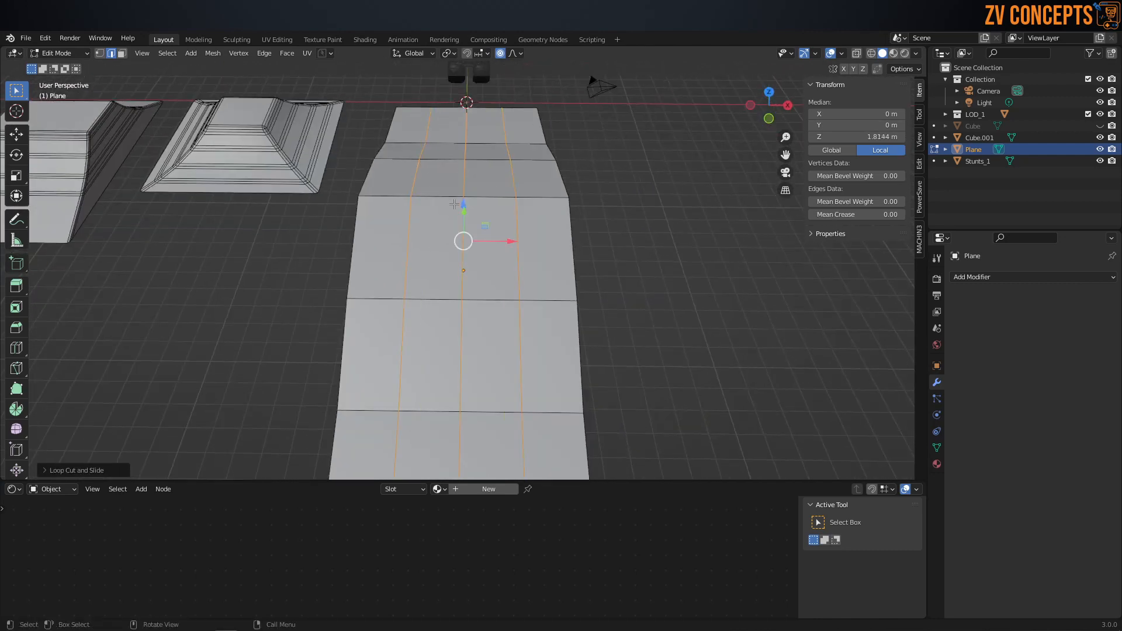
{"action": "key", "text": "alt+a"}
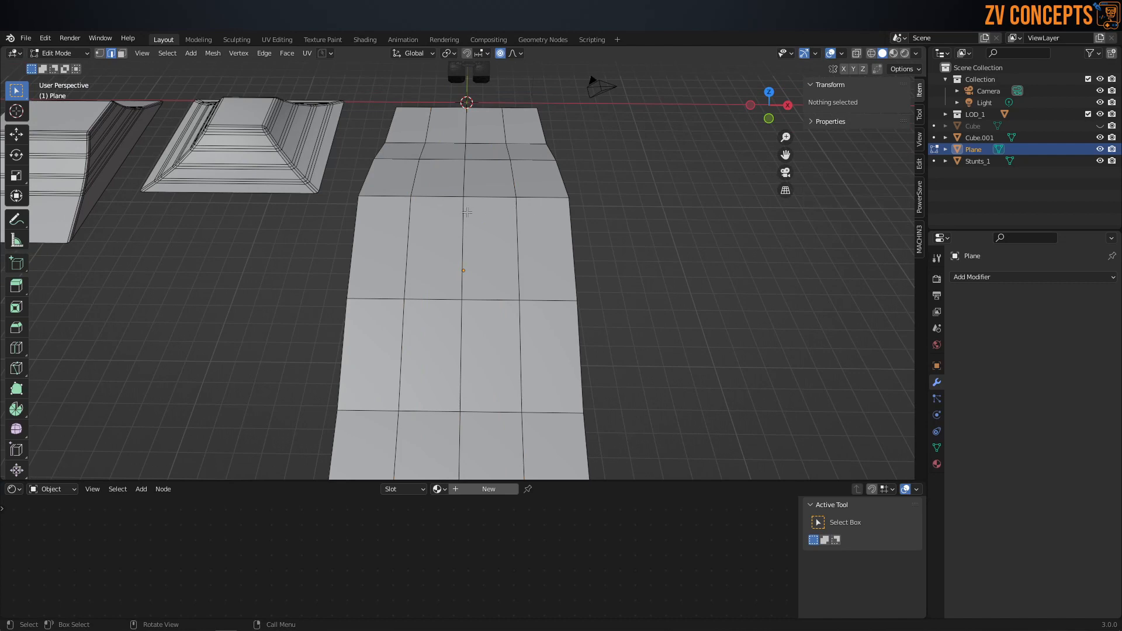
Step: Switch to vertex mode and raise the crest's centre vertex with proportional editing to crown the ramp
{"action": "left_click", "coordinate": [467, 213]}
{"action": "middle_click_drag", "start_coordinate": [467, 211], "coordinate": [543, 166]}
{"action": "key", "text": "Tab"}
{"action": "left_click", "coordinate": [458, 210]}
{"action": "left_click", "coordinate": [466, 208]}
{"action": "left_click_drag", "start_coordinate": [464, 140], "coordinate": [469, 126]}
{"action": "scroll", "coordinate": [464, 129], "scroll_direction": "up", "scroll_amount": 6}
{"action": "middle_click_drag", "start_coordinate": [471, 128], "coordinate": [696, 274]}
Step: Extrude both long side edges of the ramp down along Z to a median local Z of about -0.13 m
{"action": "left_click", "coordinate": [566, 189], "text": "alt"}
{"action": "left_click", "coordinate": [491, 264], "text": "alt+shift"}
{"action": "middle_click_drag", "start_coordinate": [505, 252], "coordinate": [637, 220]}
{"action": "key", "text": "g"}
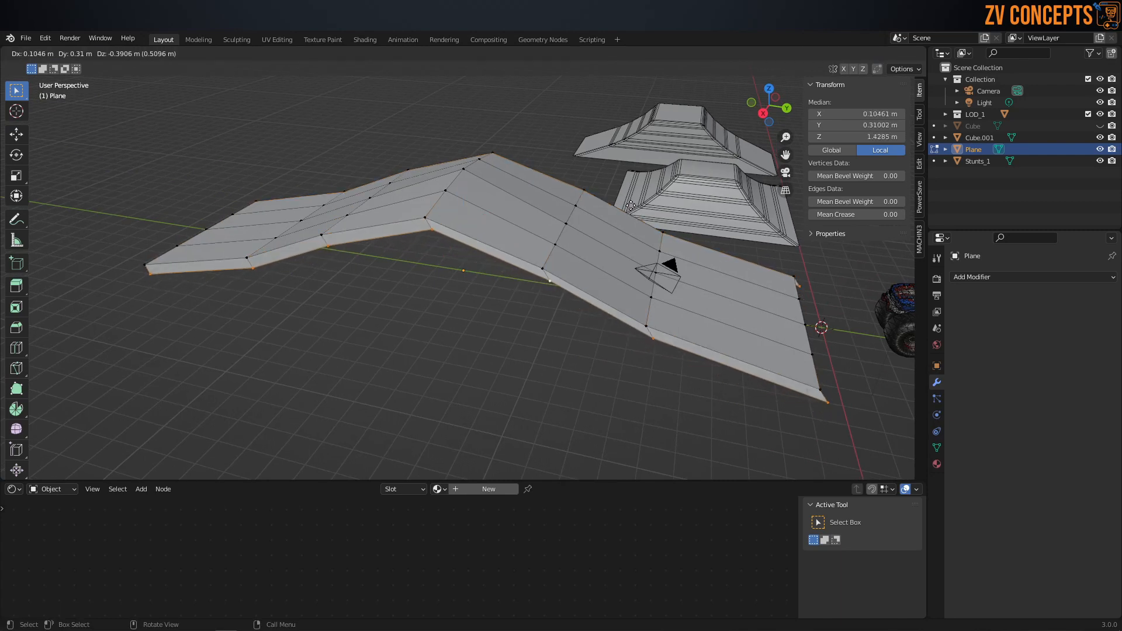
{"action": "key", "text": "z"}
{"action": "left_click", "coordinate": [635, 235]}
{"action": "key", "text": "s"}
{"action": "key", "text": "z"}
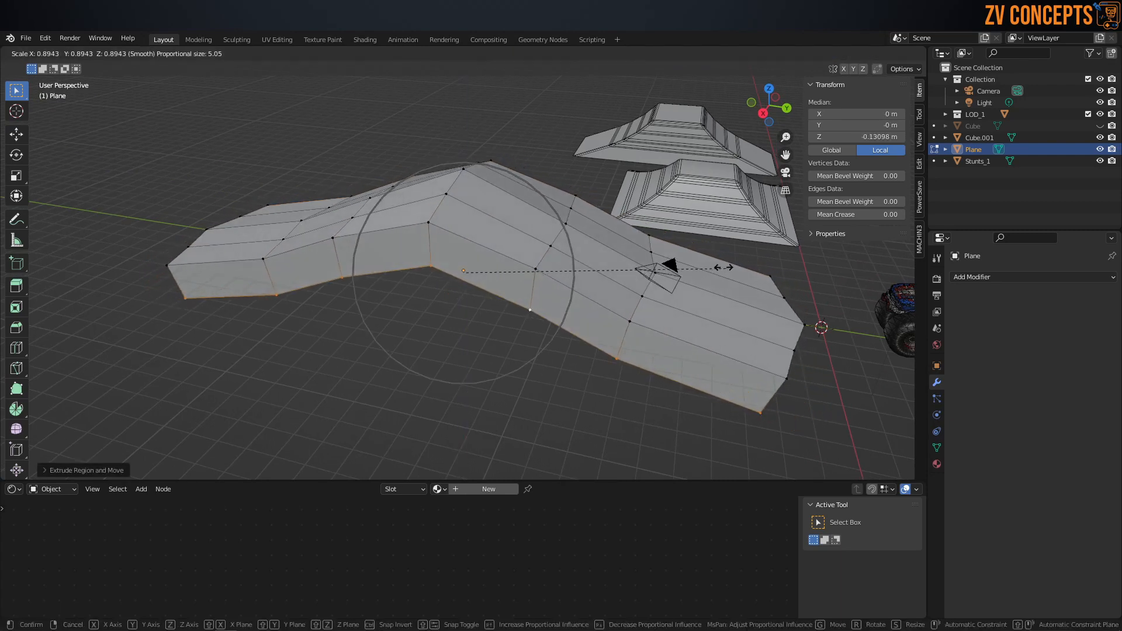
{"action": "key", "text": "Escape"}
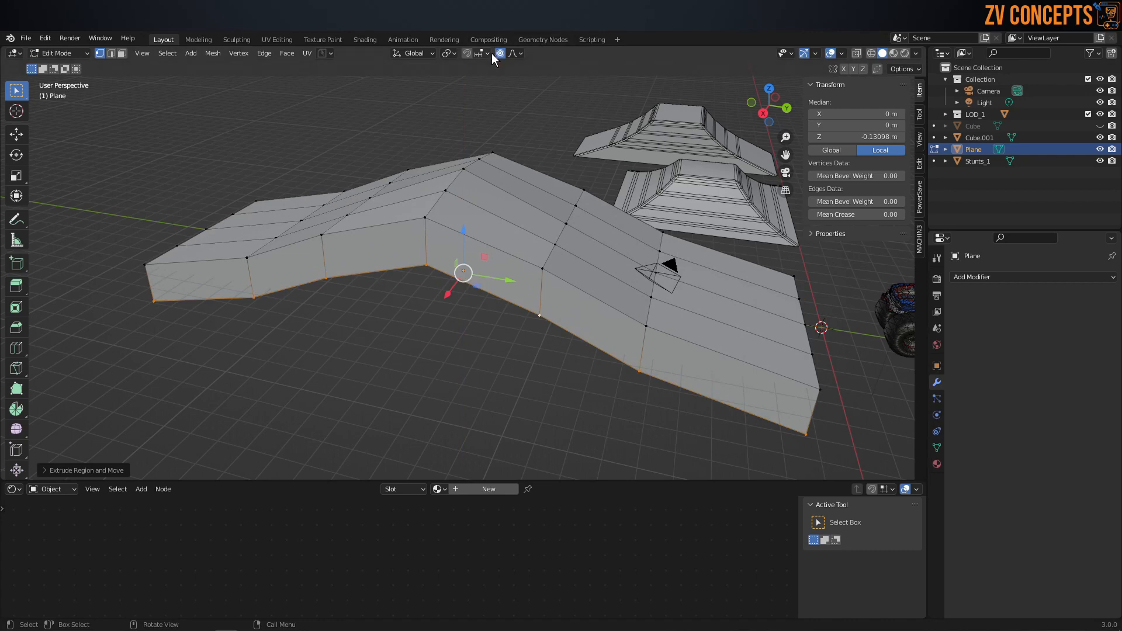
Step: Try flattening the extruded lower side edges to a level base by scaling them to 0 along Z
{"action": "middle_click_drag", "start_coordinate": [552, 230], "coordinate": [649, 269]}
{"action": "key", "text": "s"}
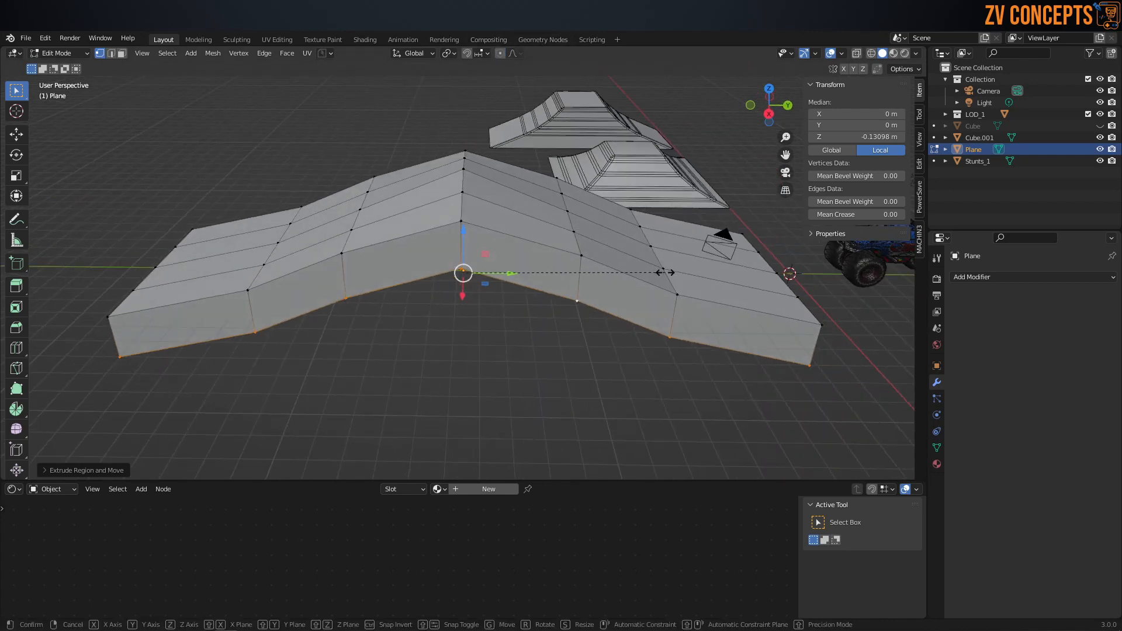
{"action": "type", "text": "z"}
{"action": "type", "text": "0"}
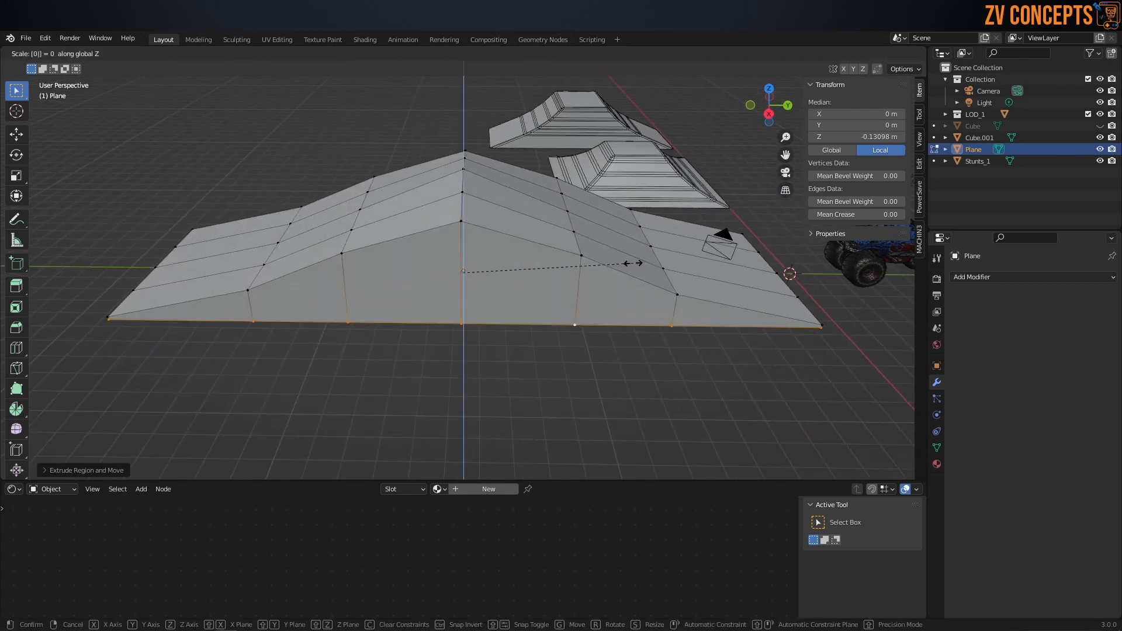
{"action": "key", "text": "Return"}
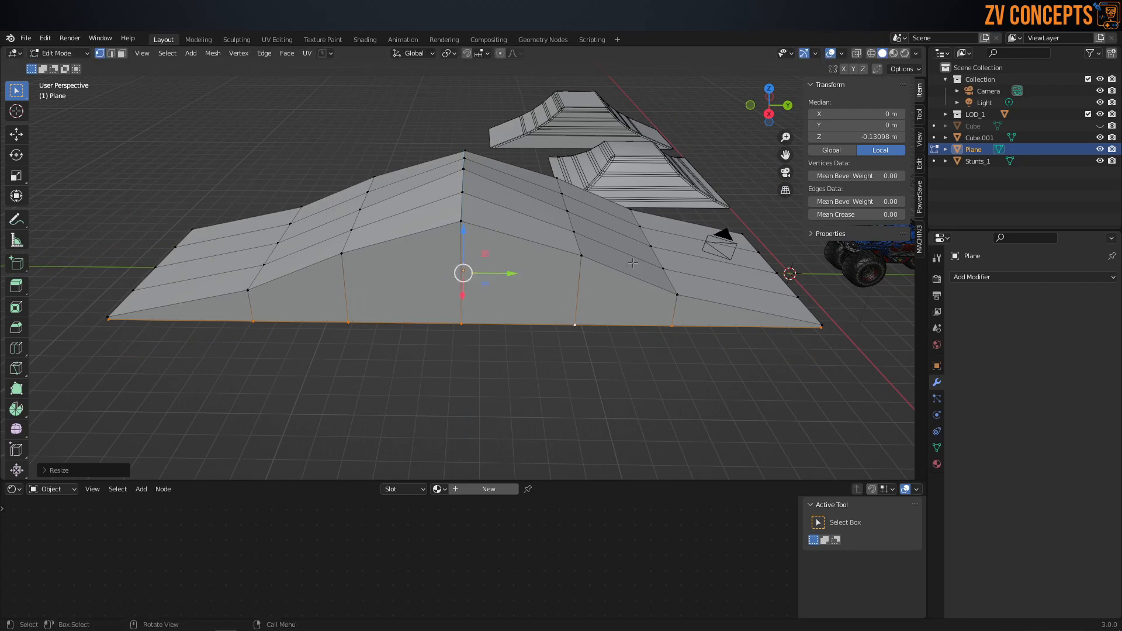
Step: Undo the previous flattening and scale the lower side vertices to 0 along Z again for a level base
{"action": "middle_click_drag", "start_coordinate": [623, 268], "coordinate": [549, 171]}
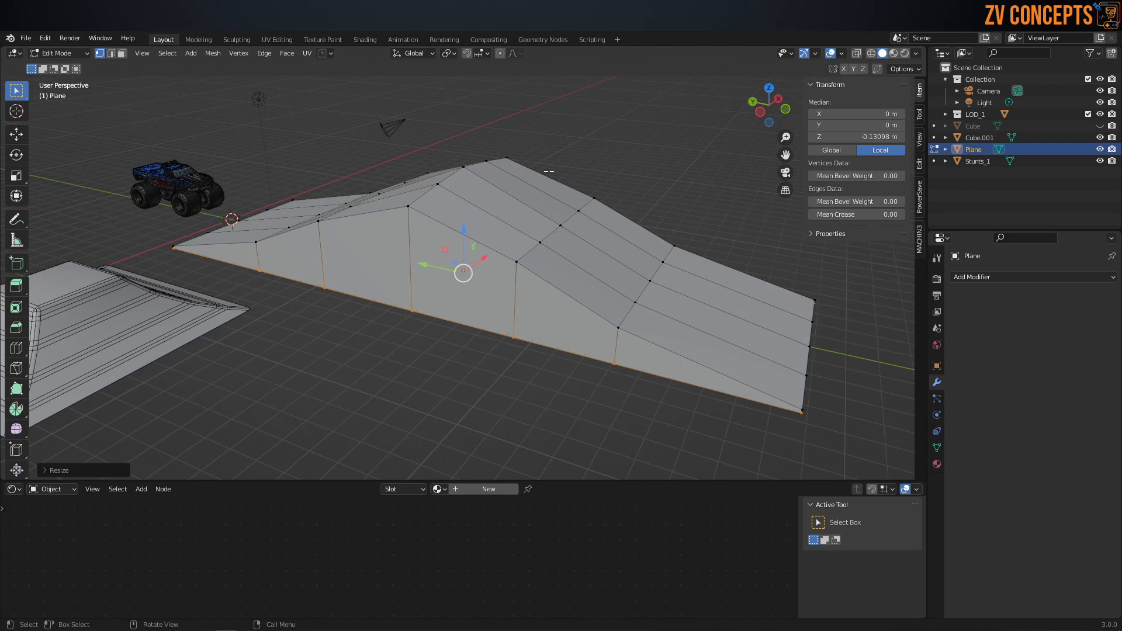
{"action": "middle_click_drag", "start_coordinate": [491, 173], "coordinate": [454, 168]}
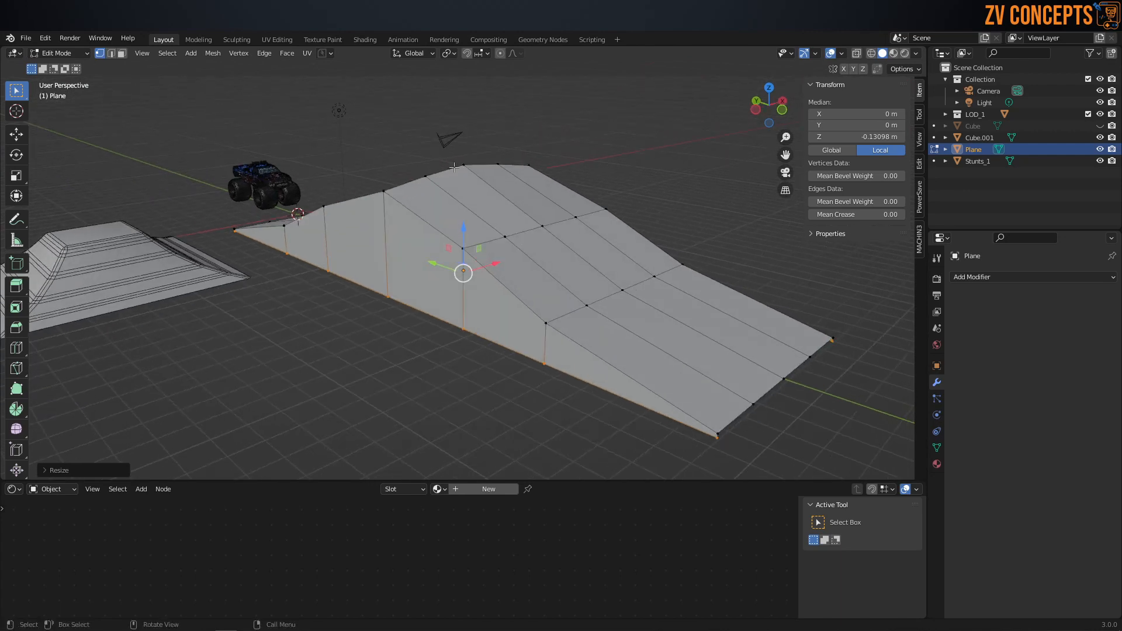
{"action": "key", "text": "e"}
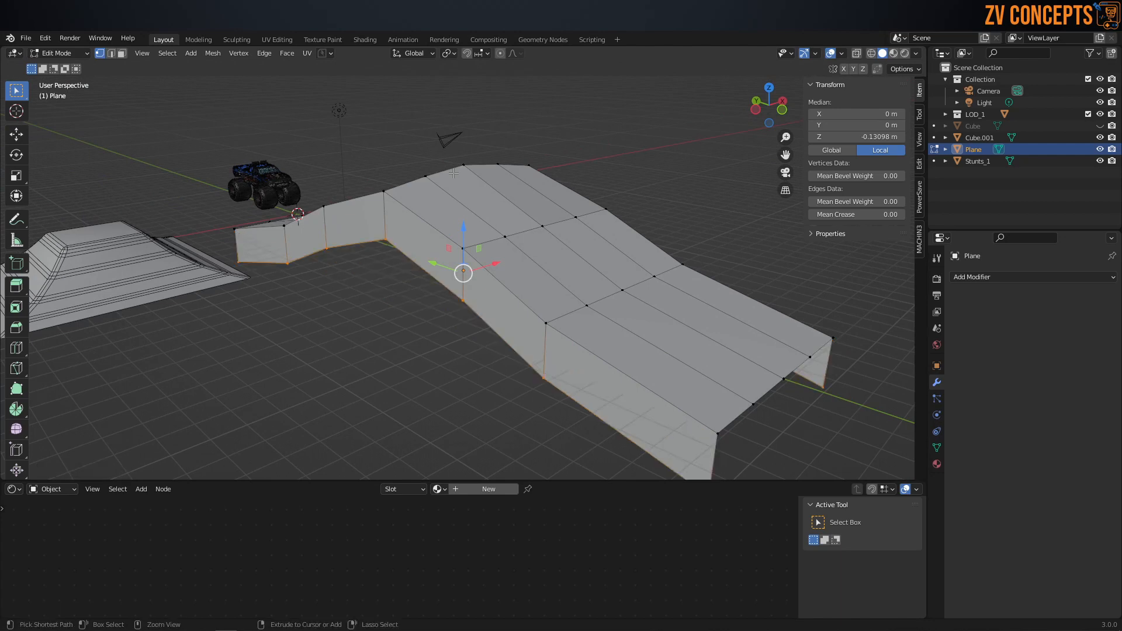
{"action": "key", "text": "s"}
{"action": "key", "text": "z"}
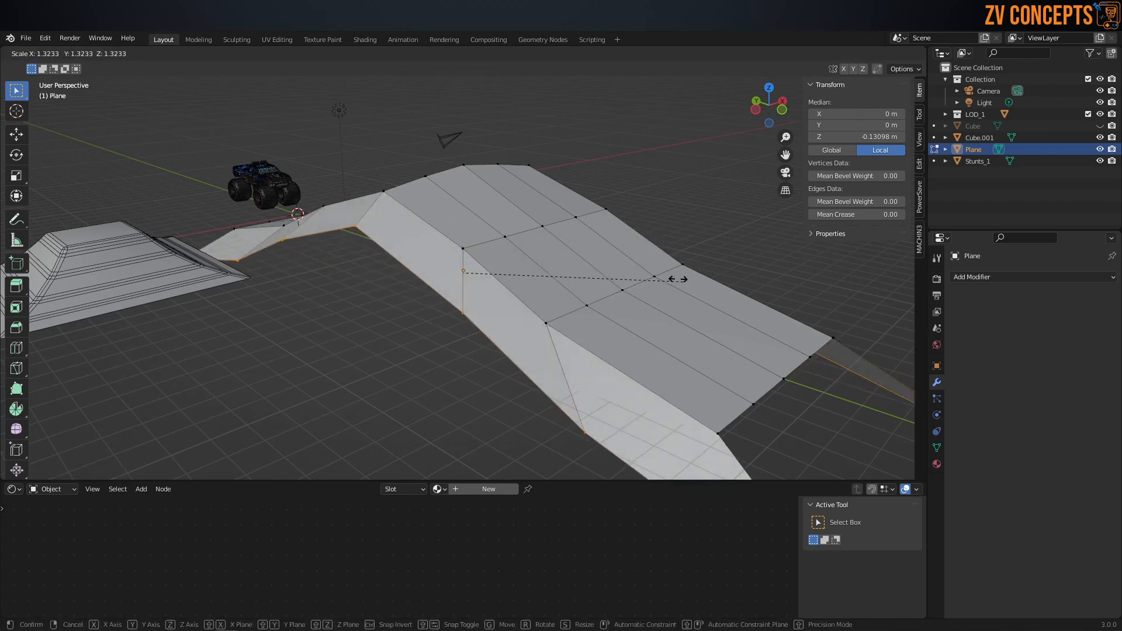
{"action": "key", "text": "0"}
{"action": "key", "text": "Return"}
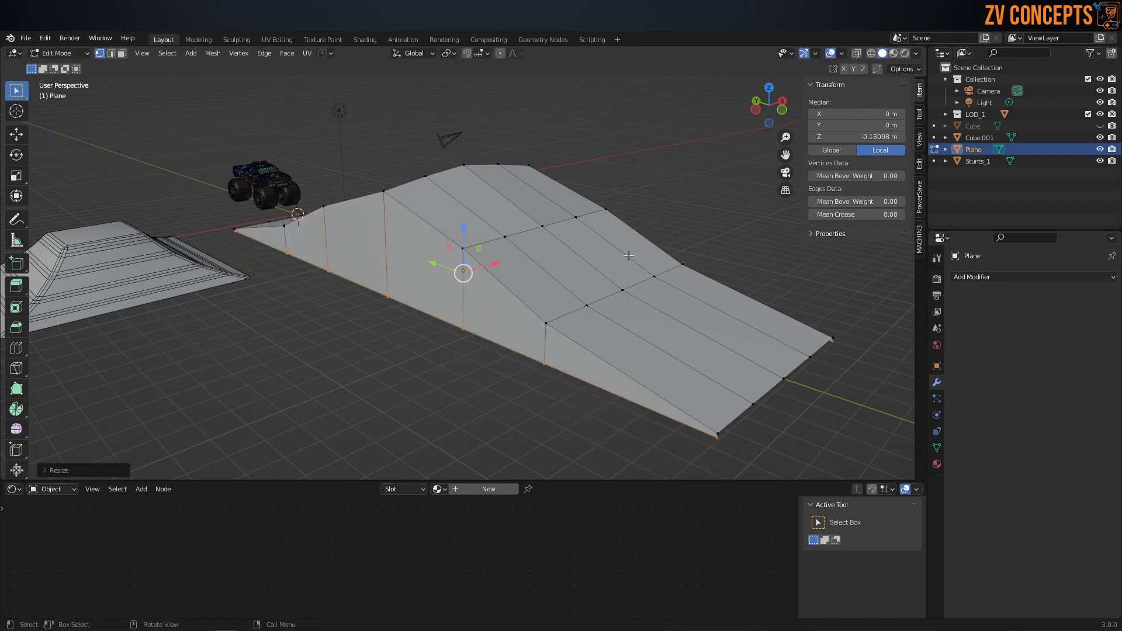
{"action": "scroll", "coordinate": [594, 344], "scroll_direction": "down", "scroll_amount": 2}
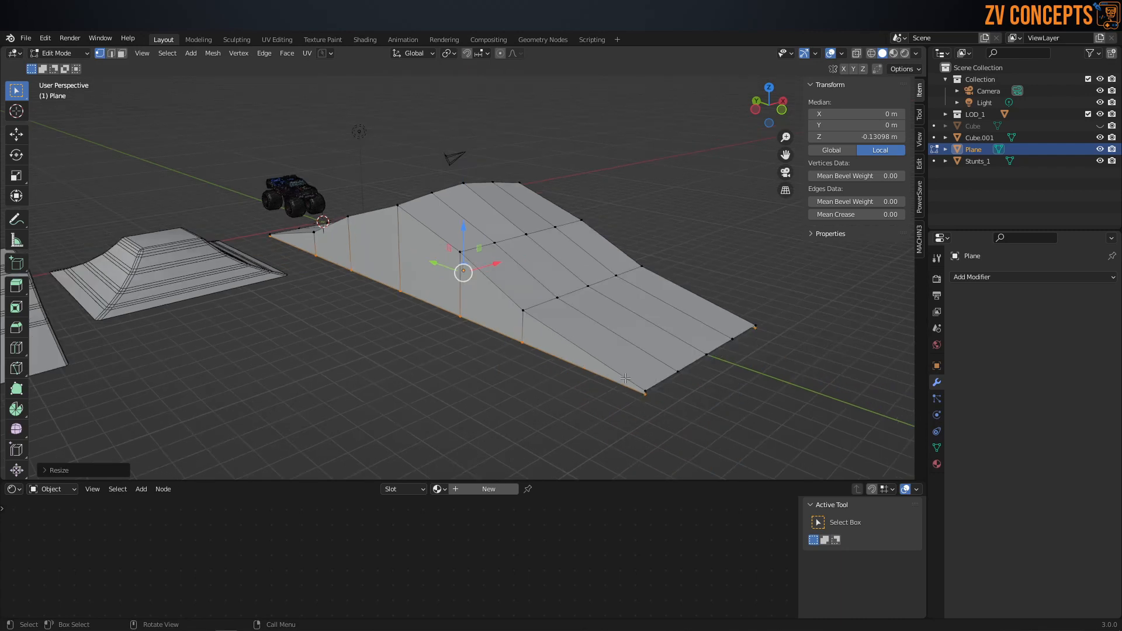
{"action": "scroll", "coordinate": [522, 384], "scroll_direction": "up", "scroll_amount": 4}
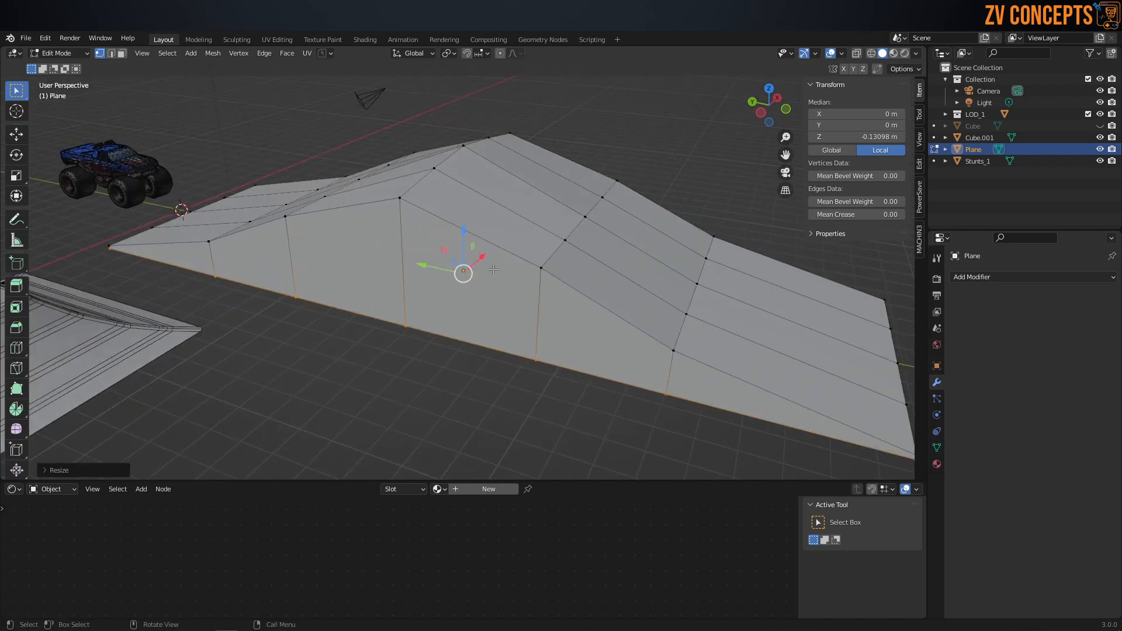
Step: Move the crest's two outer top vertices inward along X, the -X one to about -3.73 m
{"action": "left_click", "coordinate": [444, 275], "text": "alt+shift"}
{"action": "mouse_move", "coordinate": [491, 278]}
{"action": "middle_mouse_down"}
{"action": "mouse_move", "coordinate": [445, 280]}
{"action": "mouse_move", "coordinate": [492, 270]}
{"action": "middle_mouse_up"}
{"action": "left_click", "coordinate": [364, 194]}
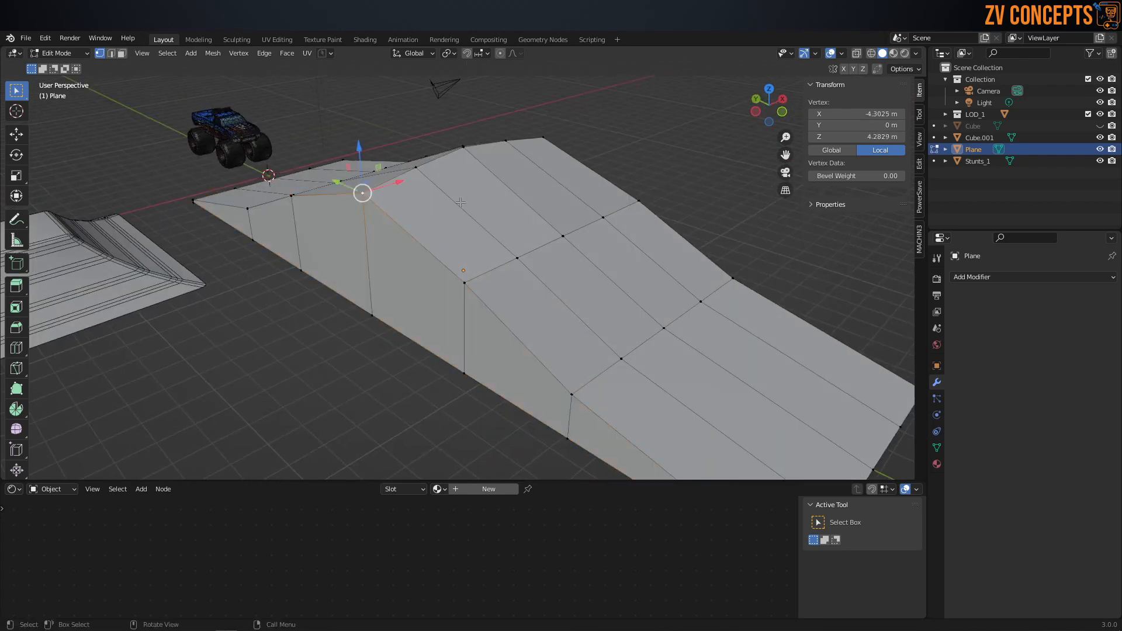
{"action": "middle_click_drag", "start_coordinate": [364, 196], "coordinate": [445, 200]}
{"action": "left_click_drag", "start_coordinate": [362, 174], "coordinate": [379, 174]}
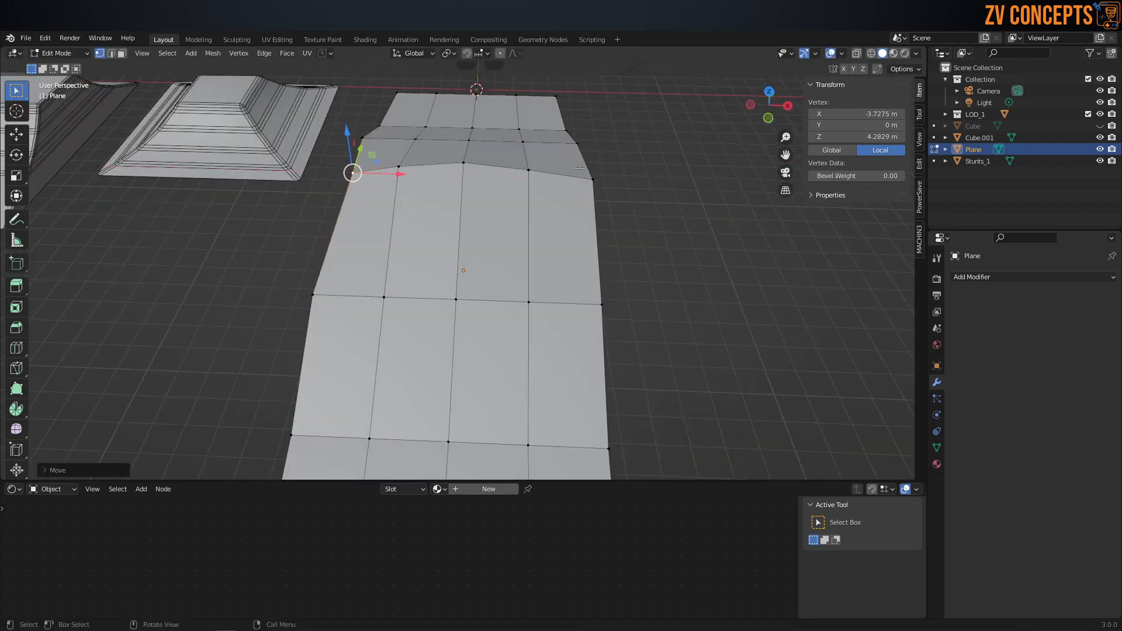
{"action": "left_click", "coordinate": [594, 178]}
{"action": "left_click_drag", "start_coordinate": [622, 181], "coordinate": [598, 180]}
Step: Move the outer top vertices of the row at Y -4.49 m inward to X about -3.74 m and 3.65 m
{"action": "left_click", "coordinate": [314, 298]}
{"action": "left_click_drag", "start_coordinate": [350, 302], "coordinate": [416, 300]}
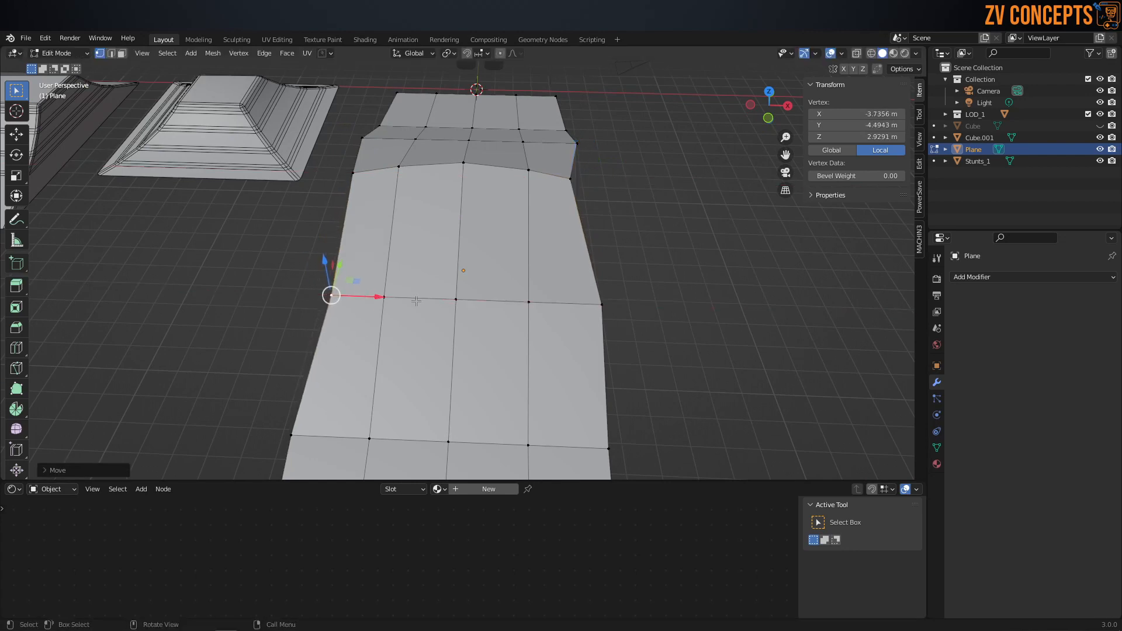
{"action": "left_click", "coordinate": [607, 308]}
{"action": "left_click_drag", "start_coordinate": [651, 306], "coordinate": [626, 306]}
{"action": "scroll", "coordinate": [409, 380], "scroll_direction": "down", "scroll_amount": 2}
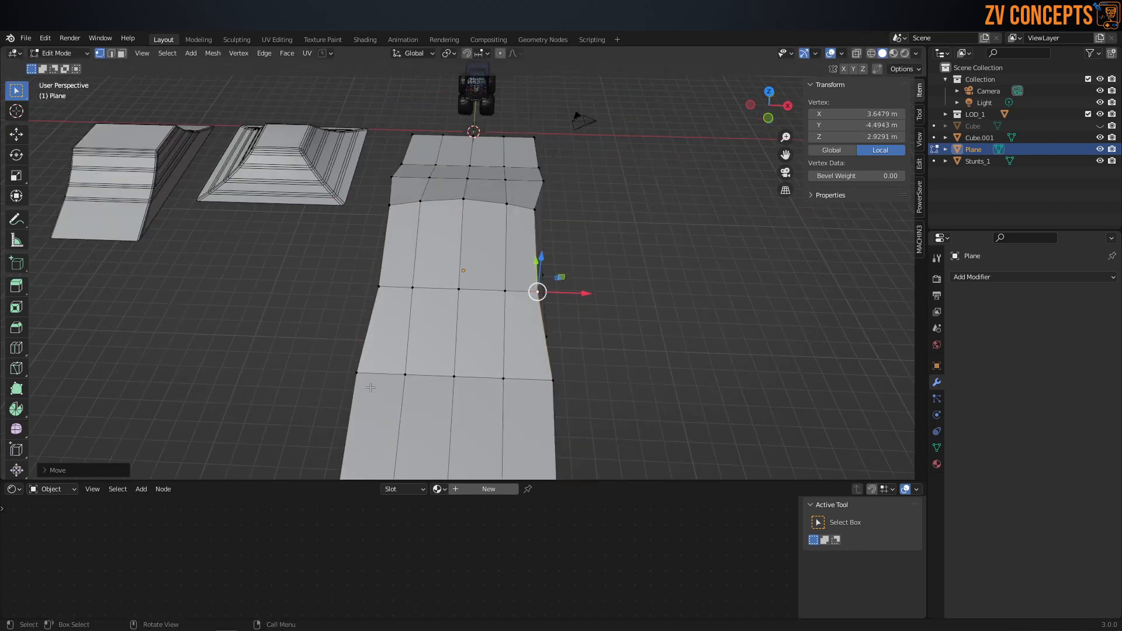
Step: Move the outer top vertices of the row at Y -8.30 m inward, the -X one to about -3.55 m
{"action": "left_click", "coordinate": [357, 373]}
{"action": "left_click_drag", "start_coordinate": [396, 374], "coordinate": [412, 375]}
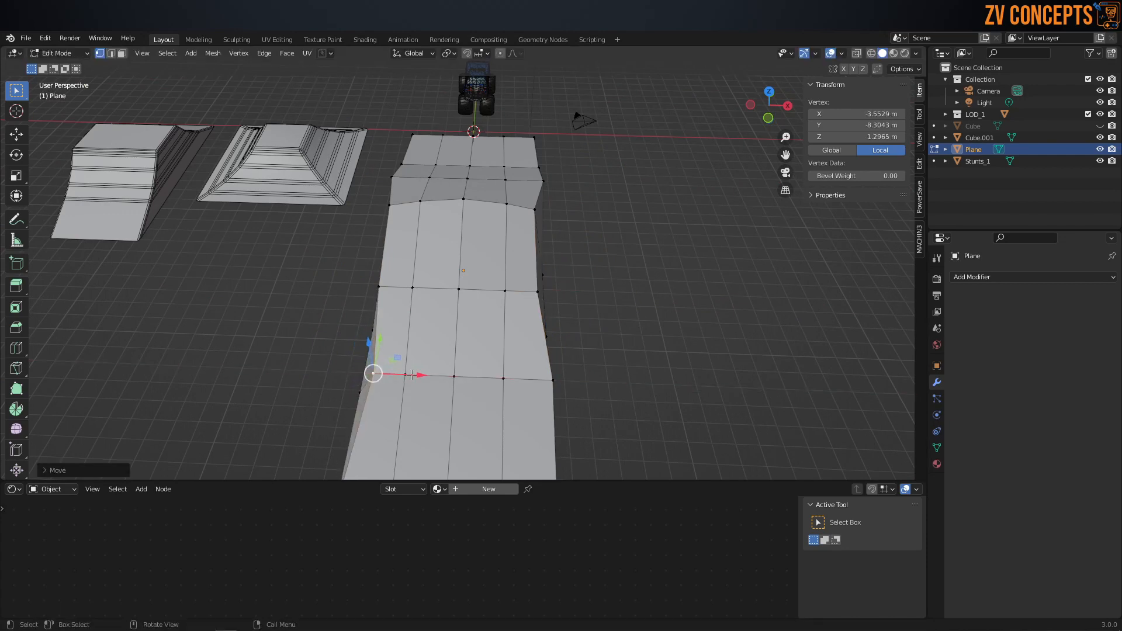
{"action": "left_click", "coordinate": [553, 381]}
{"action": "left_click_drag", "start_coordinate": [575, 381], "coordinate": [560, 381]}
Step: Move the outer top vertices of the two rows on the opposite slope inward, the last one to X about -3.37 m
{"action": "middle_click_drag", "start_coordinate": [560, 380], "coordinate": [440, 288]}
{"action": "left_click", "coordinate": [443, 305]}
{"action": "left_click_drag", "start_coordinate": [422, 287], "coordinate": [411, 279]}
{"action": "middle_click_drag", "start_coordinate": [411, 279], "coordinate": [481, 286]}
{"action": "left_click", "coordinate": [364, 289]}
{"action": "left_click_drag", "start_coordinate": [340, 287], "coordinate": [349, 288]}
{"action": "left_click", "coordinate": [351, 377]}
{"action": "left_click_drag", "start_coordinate": [319, 376], "coordinate": [332, 377]}
{"action": "left_click", "coordinate": [542, 395]}
{"action": "left_click_drag", "start_coordinate": [504, 389], "coordinate": [483, 380]}
Step: Add a Subdivision Surface modifier to the ramp plane
{"action": "scroll", "coordinate": [542, 385], "scroll_direction": "down", "scroll_amount": 1}
{"action": "middle_click_drag", "start_coordinate": [542, 386], "coordinate": [293, 356]}
{"action": "scroll", "coordinate": [462, 251], "scroll_direction": "up", "scroll_amount": 2}
{"action": "middle_click_drag", "start_coordinate": [464, 251], "coordinate": [549, 242]}
{"action": "left_click", "coordinate": [1002, 277]}
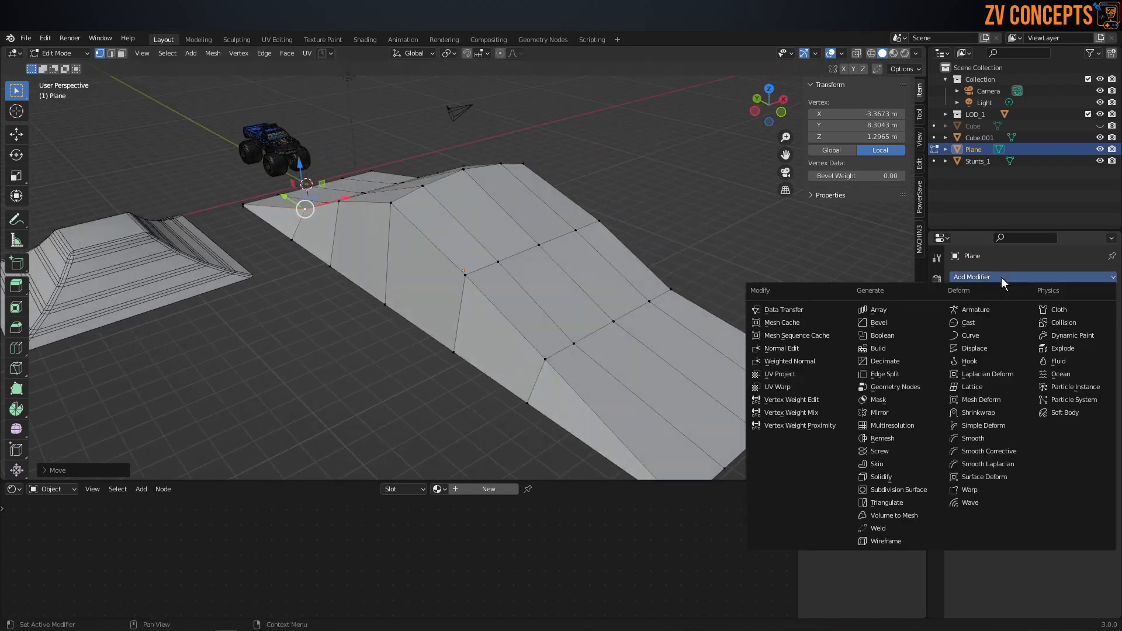
{"action": "left_click", "coordinate": [900, 489]}
Step: Switch to Object Mode and shade the subdivided ramp smooth
{"action": "middle_click_drag", "start_coordinate": [503, 304], "coordinate": [543, 297]}
{"action": "key", "text": "Tab"}
{"action": "left_click", "coordinate": [521, 162]}
{"action": "middle_click_drag", "start_coordinate": [616, 223], "coordinate": [416, 250]}
{"action": "middle_click_drag", "start_coordinate": [416, 193], "coordinate": [471, 244]}
{"action": "right_click", "coordinate": [506, 201]}
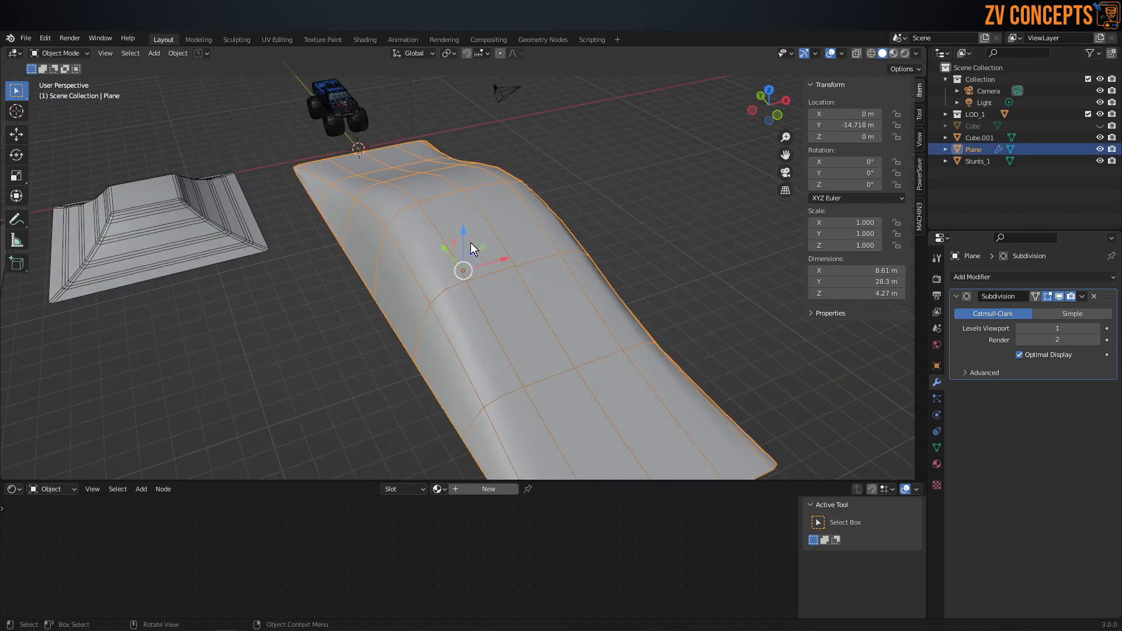
Step: Return to vertex editing and nudge the crest's two outer top vertices inward and slightly down
{"action": "scroll", "coordinate": [471, 243], "scroll_direction": "up", "scroll_amount": 1}
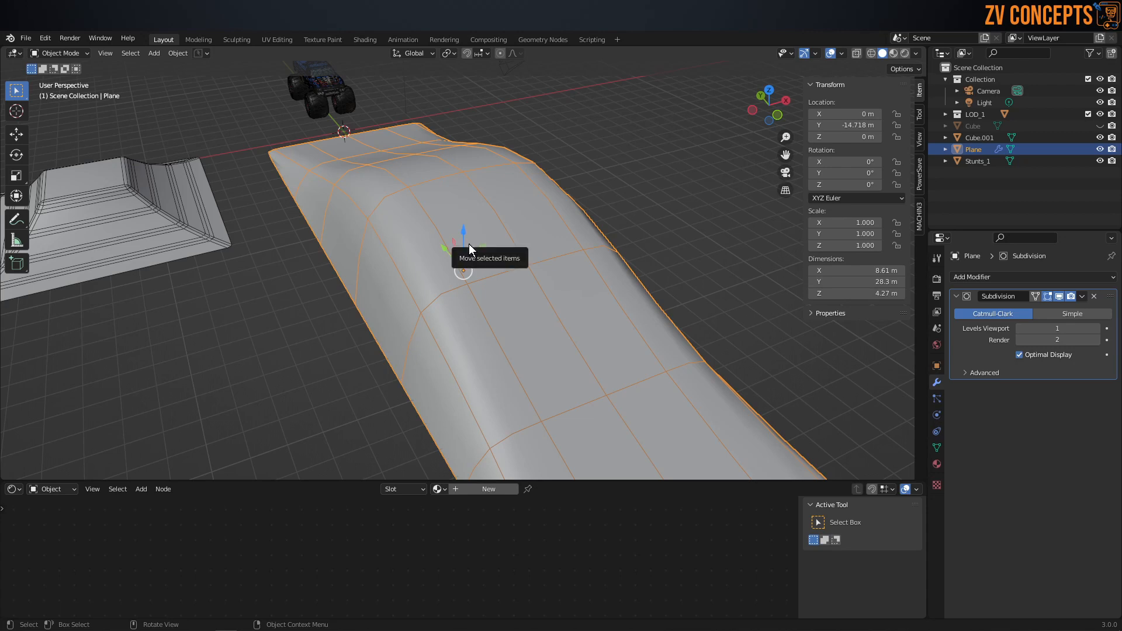
{"action": "middle_click_drag", "start_coordinate": [506, 256], "coordinate": [449, 201]}
{"action": "key", "text": "Tab"}
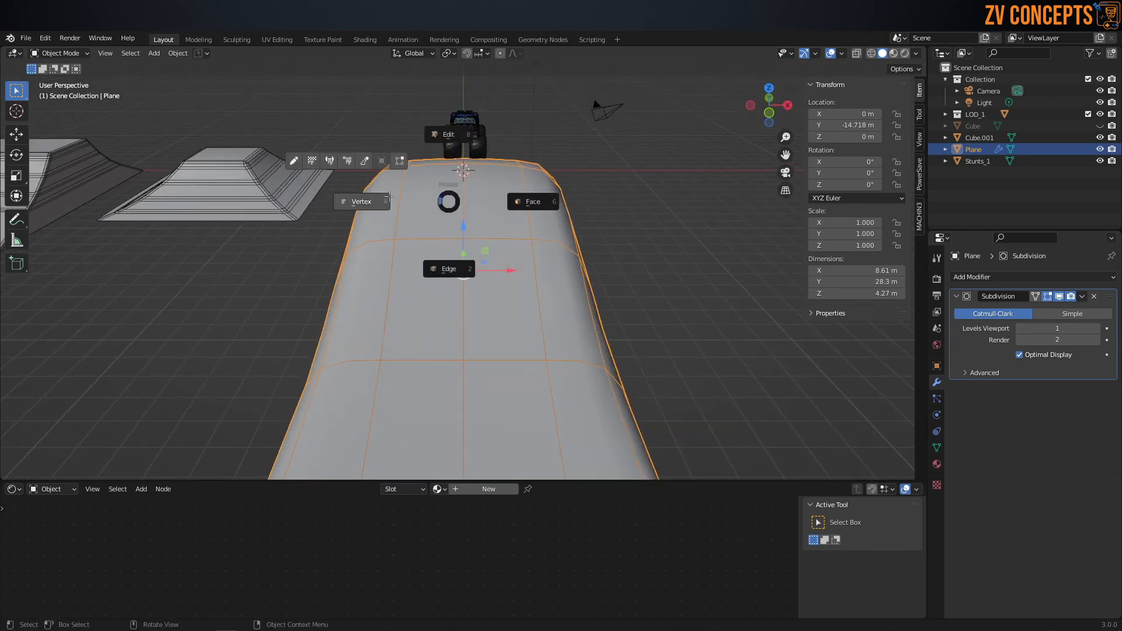
{"action": "left_click", "coordinate": [422, 191]}
{"action": "left_click", "coordinate": [561, 162]}
{"action": "middle_click_drag", "start_coordinate": [608, 165], "coordinate": [563, 157]}
{"action": "left_click_drag", "start_coordinate": [563, 158], "coordinate": [562, 168]}
{"action": "left_click", "coordinate": [361, 156]}
{"action": "left_click_drag", "start_coordinate": [361, 156], "coordinate": [368, 161]}
{"action": "middle_click_drag", "start_coordinate": [376, 189], "coordinate": [386, 190]}
Step: Nudge both outer top vertices beside the crest on the -Y slope, the -X one to X about -3.49 m and Z 2.83 m
{"action": "left_click", "coordinate": [337, 241]}
{"action": "left_click_drag", "start_coordinate": [334, 239], "coordinate": [342, 242]}
{"action": "middle_click_drag", "start_coordinate": [494, 252], "coordinate": [517, 256]}
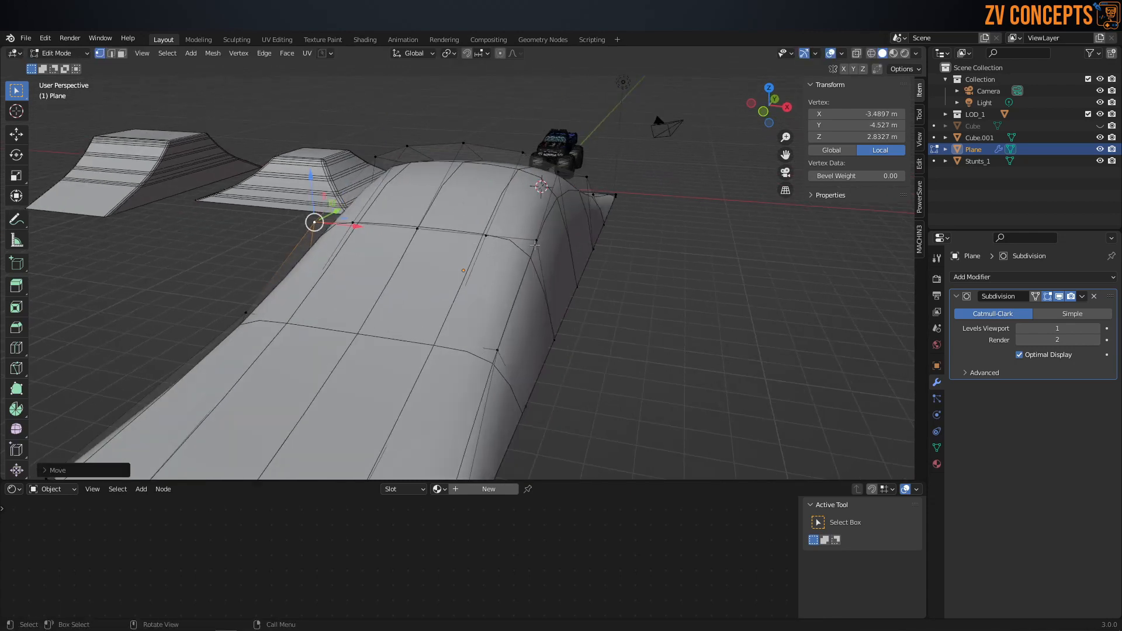
{"action": "left_click", "coordinate": [535, 243]}
{"action": "left_click_drag", "start_coordinate": [536, 241], "coordinate": [529, 238]}
{"action": "middle_click_drag", "start_coordinate": [530, 241], "coordinate": [550, 243]}
{"action": "scroll", "coordinate": [553, 274], "scroll_direction": "down", "scroll_amount": 1}
Step: Flare the +X side by pulling its base vertices outward along X from the -Y end up to the crest
{"action": "middle_click_drag", "start_coordinate": [565, 322], "coordinate": [533, 329]}
{"action": "left_click", "coordinate": [469, 392]}
{"action": "left_click_drag", "start_coordinate": [483, 395], "coordinate": [496, 397]}
{"action": "middle_click_drag", "start_coordinate": [490, 396], "coordinate": [409, 380]}
{"action": "left_click", "coordinate": [341, 351]}
{"action": "left_click_drag", "start_coordinate": [374, 359], "coordinate": [392, 368]}
{"action": "middle_click_drag", "start_coordinate": [472, 328], "coordinate": [430, 343], "text": "shift"}
{"action": "left_click", "coordinate": [517, 229]}
{"action": "left_click_drag", "start_coordinate": [548, 236], "coordinate": [559, 238]}
{"action": "left_click", "coordinate": [465, 269]}
{"action": "left_click_drag", "start_coordinate": [492, 268], "coordinate": [504, 272]}
{"action": "middle_click_drag", "start_coordinate": [504, 271], "coordinate": [374, 267]}
Step: Move the +X side base vertices at Y 4.49 m and 8.30 m to X about 5.17 m and 5.70 m, and pull the +Y corner outward
{"action": "left_click", "coordinate": [536, 258]}
{"action": "left_click_drag", "start_coordinate": [525, 276], "coordinate": [519, 286]}
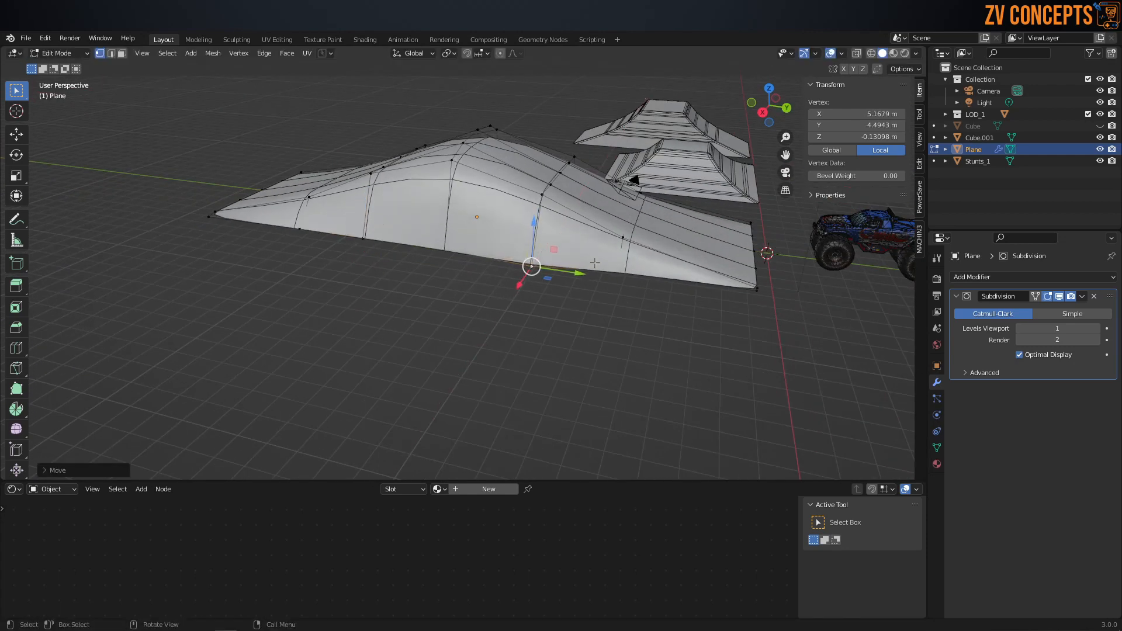
{"action": "left_click", "coordinate": [621, 271]}
{"action": "left_click_drag", "start_coordinate": [611, 293], "coordinate": [605, 303]}
{"action": "middle_click_drag", "start_coordinate": [653, 363], "coordinate": [592, 373]}
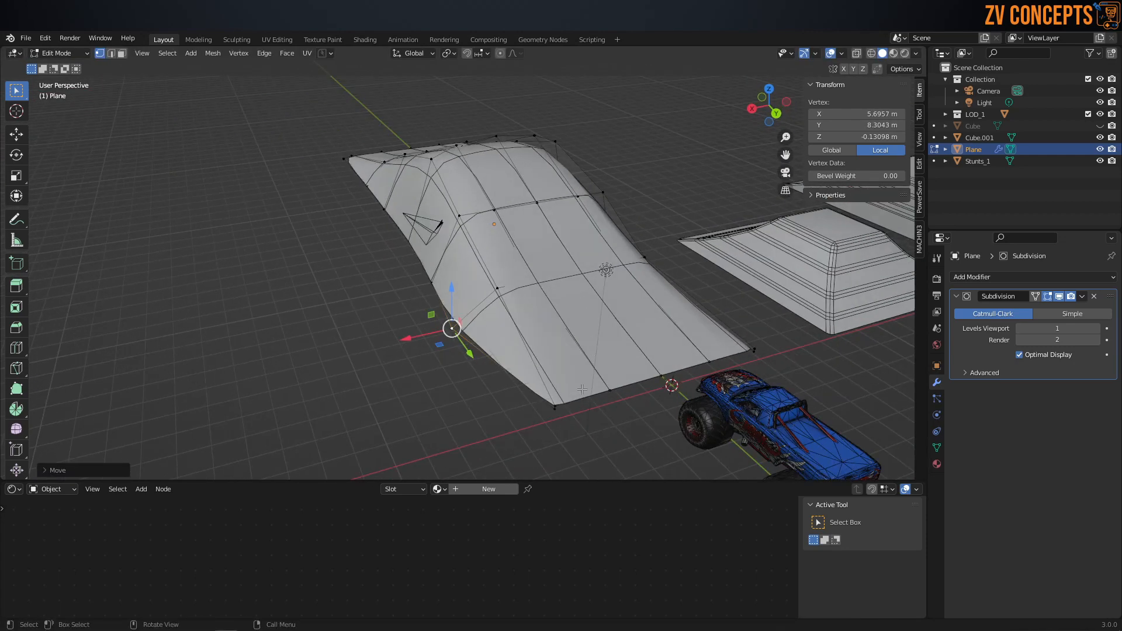
{"action": "left_click", "coordinate": [554, 409]}
{"action": "mouse_move", "coordinate": [539, 417]}
{"action": "left_mouse_down"}
{"action": "mouse_move", "coordinate": [506, 427]}
{"action": "mouse_move", "coordinate": [518, 423]}
{"action": "left_mouse_up"}
Step: Pull the -X side base vertices outward along X, from the crest to the -Y corner plus the one near the +Y end
{"action": "middle_click_drag", "start_coordinate": [519, 420], "coordinate": [535, 298]}
{"action": "left_click", "coordinate": [528, 296]}
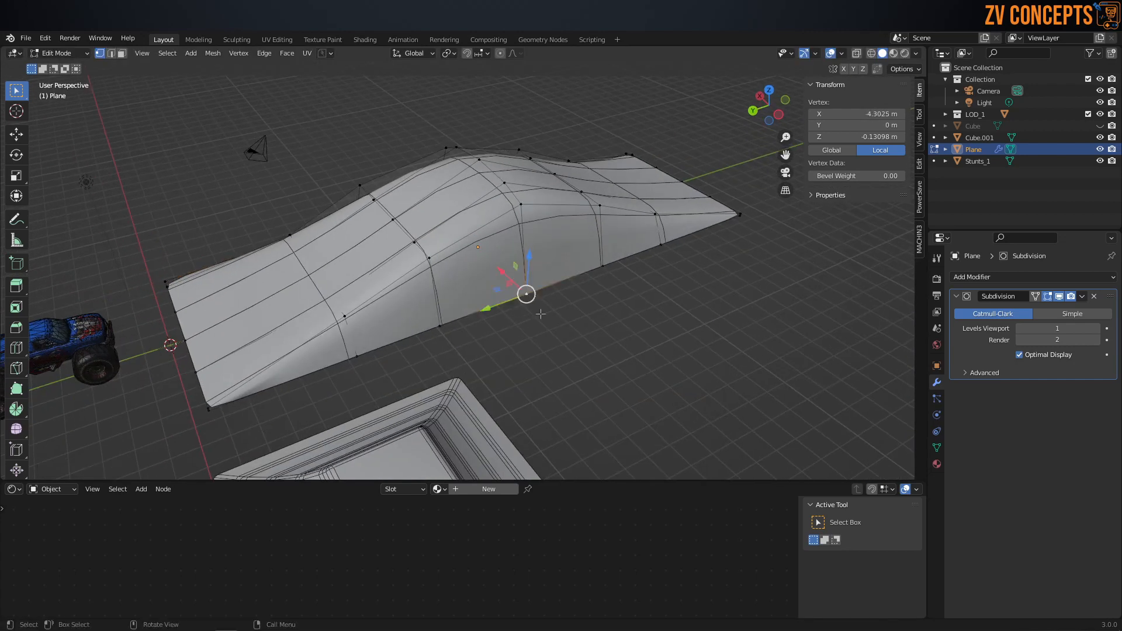
{"action": "left_click_drag", "start_coordinate": [505, 275], "coordinate": [661, 266]}
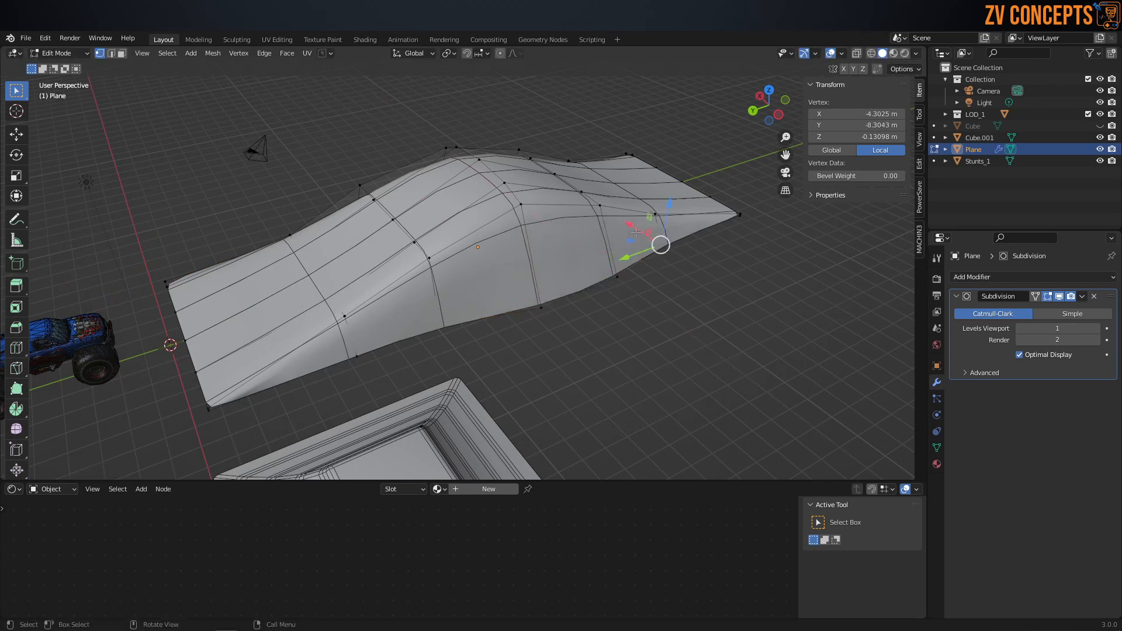
{"action": "left_click", "coordinate": [732, 227]}
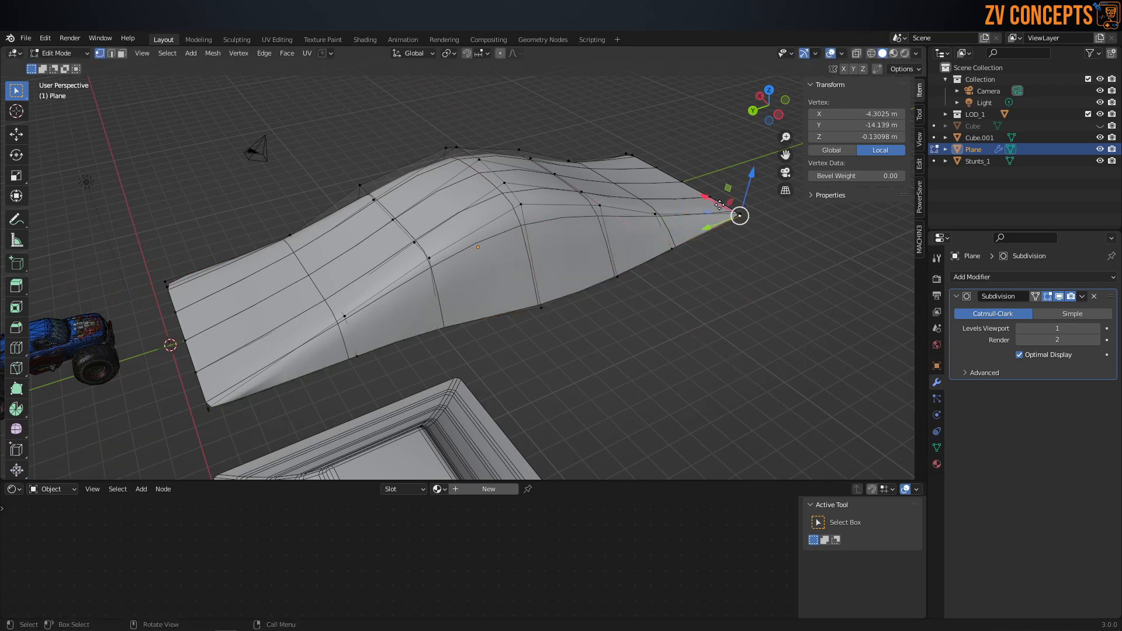
{"action": "left_click_drag", "start_coordinate": [716, 202], "coordinate": [685, 242]}
{"action": "left_click", "coordinate": [359, 360]}
{"action": "left_click_drag", "start_coordinate": [342, 335], "coordinate": [348, 348]}
{"action": "left_click", "coordinate": [206, 414]}
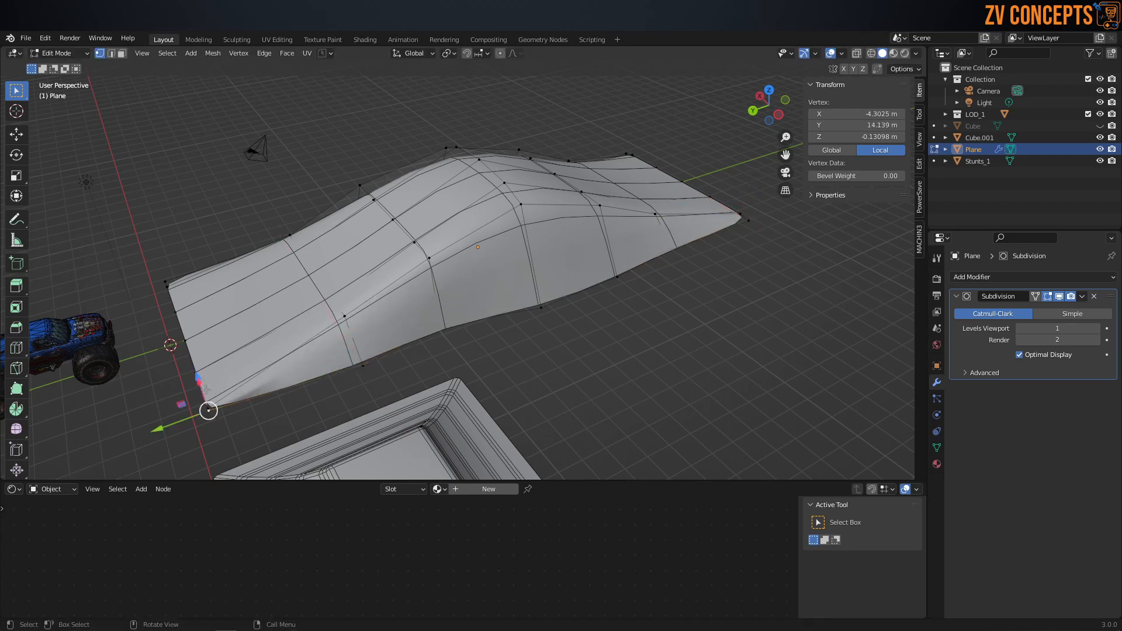
{"action": "middle_click_drag", "start_coordinate": [214, 413], "coordinate": [408, 418]}
{"action": "mouse_move", "coordinate": [431, 415]}
{"action": "left_mouse_down"}
{"action": "mouse_move", "coordinate": [462, 415]}
{"action": "mouse_move", "coordinate": [449, 405]}
{"action": "left_mouse_up"}
{"action": "key", "text": "ctrl+z"}
{"action": "left_click", "coordinate": [538, 431]}
Step: Pull the -X side's +Y base corner outward and move the base vertex at Y 4.49 m to X about -5.63 m
{"action": "middle_click_drag", "start_coordinate": [538, 431], "coordinate": [449, 402]}
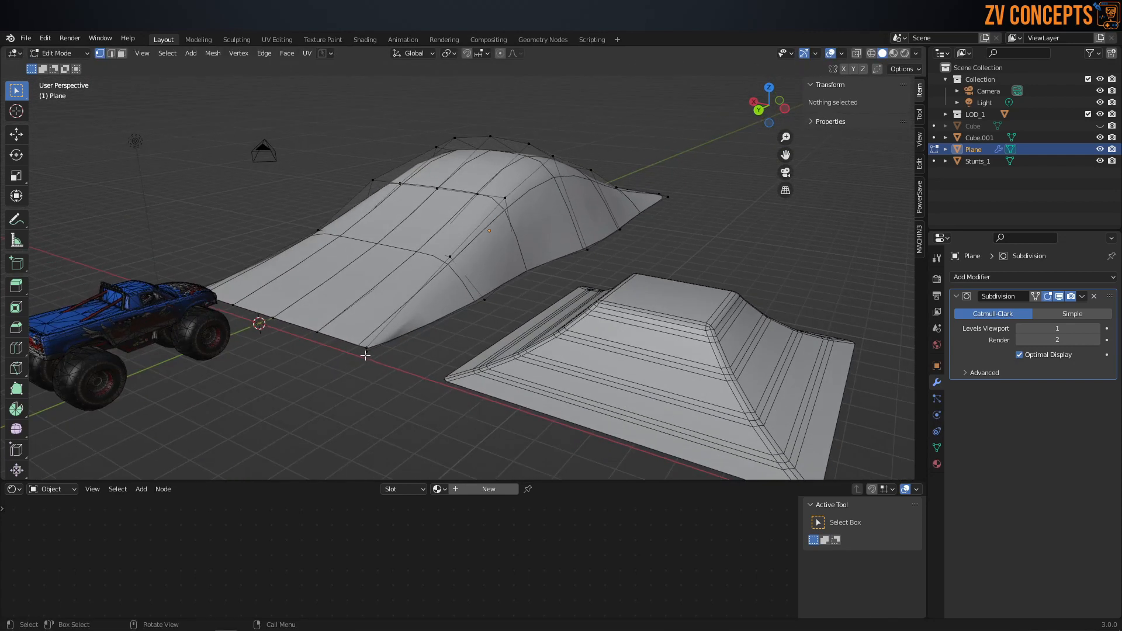
{"action": "left_click", "coordinate": [365, 355]}
{"action": "left_click_drag", "start_coordinate": [363, 350], "coordinate": [394, 359]}
{"action": "middle_click_drag", "start_coordinate": [393, 358], "coordinate": [344, 286]}
{"action": "scroll", "coordinate": [343, 285], "scroll_direction": "up", "scroll_amount": 3}
{"action": "left_click", "coordinate": [339, 267]}
{"action": "left_click_drag", "start_coordinate": [371, 240], "coordinate": [354, 250]}
{"action": "middle_click_drag", "start_coordinate": [398, 261], "coordinate": [544, 297]}
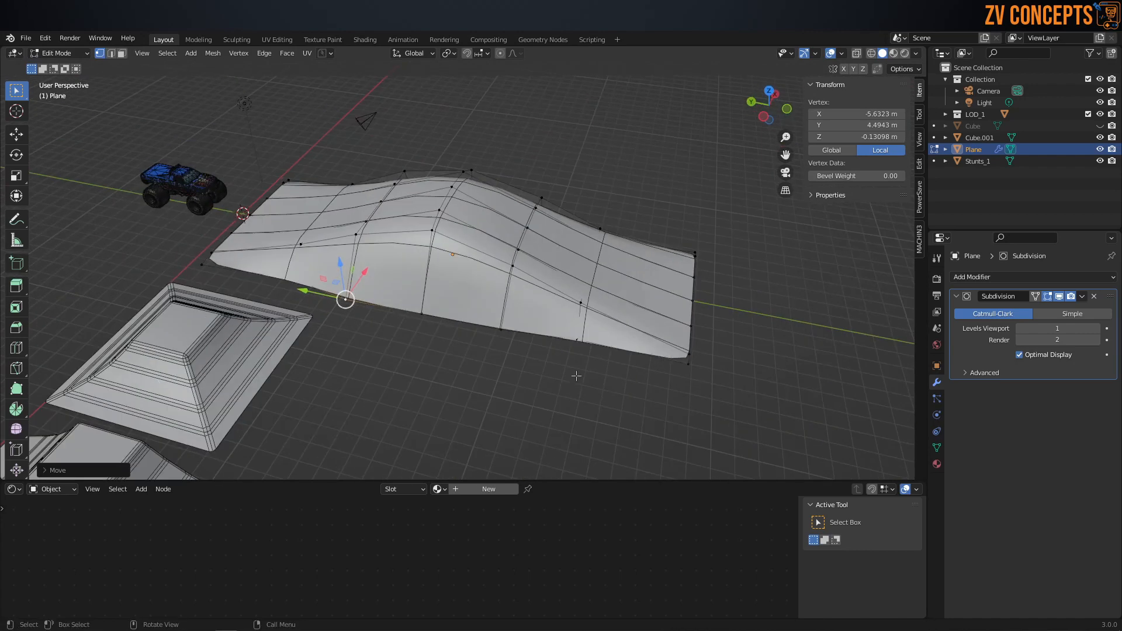
Step: Switch to Object Mode and examine the smoothed ramp's flared sides and proportions from several angles
{"action": "scroll", "coordinate": [482, 229], "scroll_direction": "up", "scroll_amount": 1}
{"action": "key", "text": "Tab"}
{"action": "left_click", "coordinate": [482, 170]}
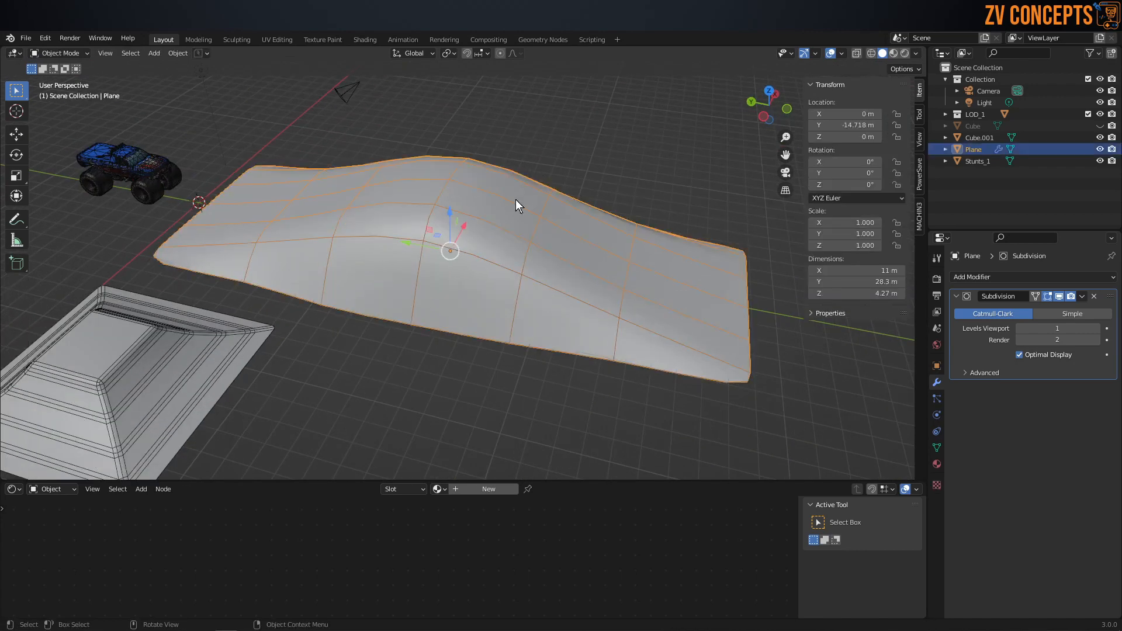
{"action": "middle_click_drag", "start_coordinate": [517, 202], "coordinate": [443, 254]}
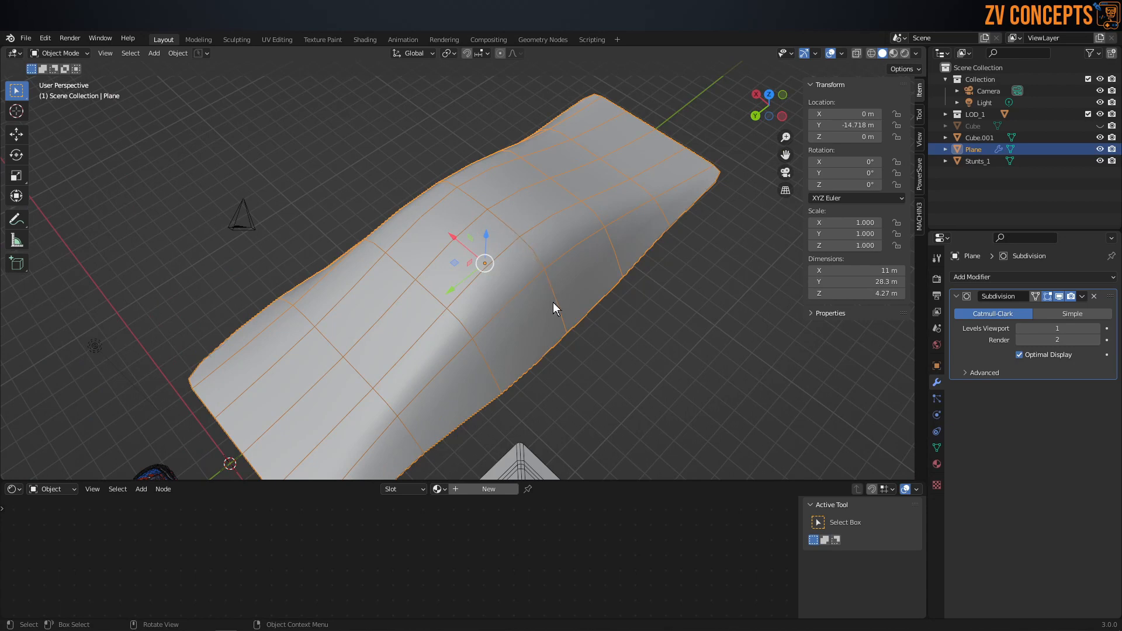
{"action": "middle_click_drag", "start_coordinate": [553, 303], "coordinate": [640, 283]}
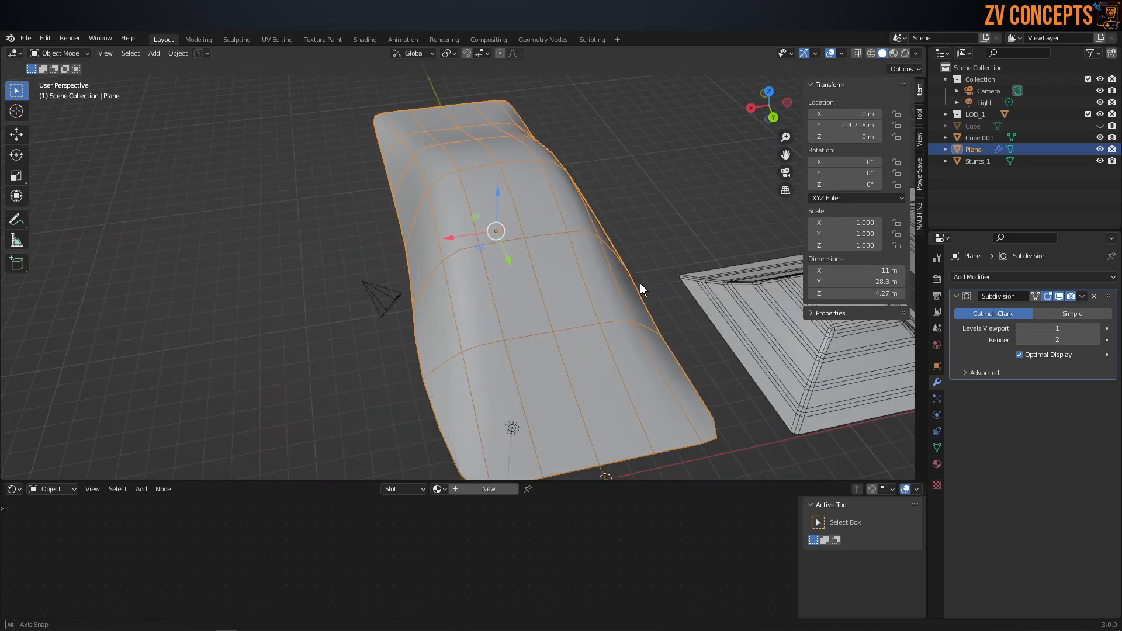
{"action": "middle_click_drag", "start_coordinate": [640, 283], "coordinate": [377, 237]}
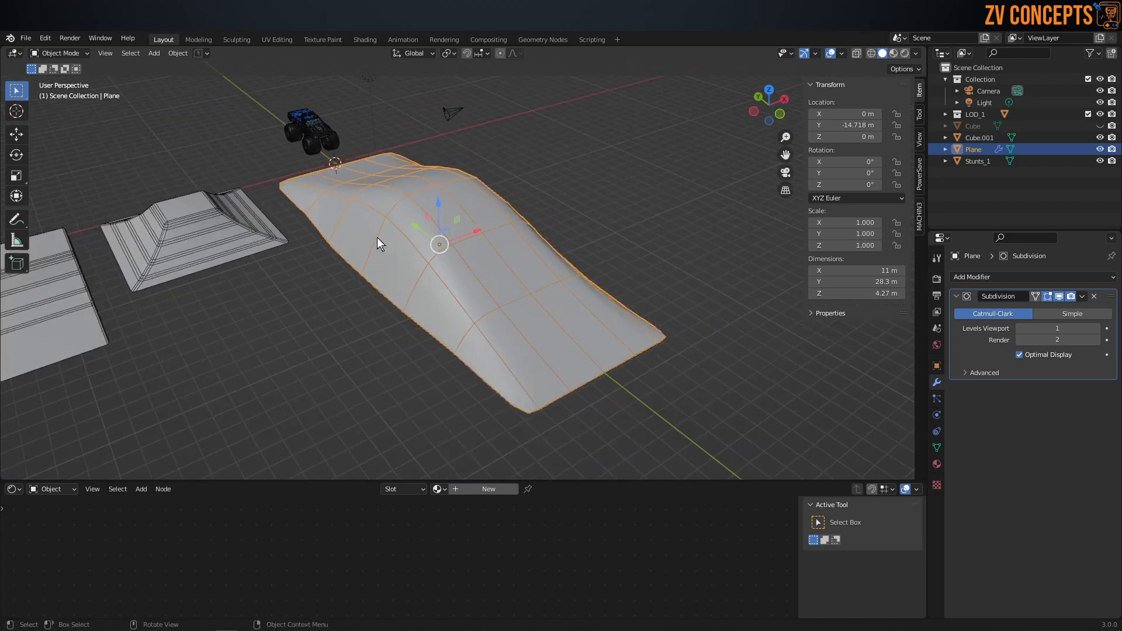
{"action": "scroll", "coordinate": [377, 237], "scroll_direction": "down", "scroll_amount": 2}
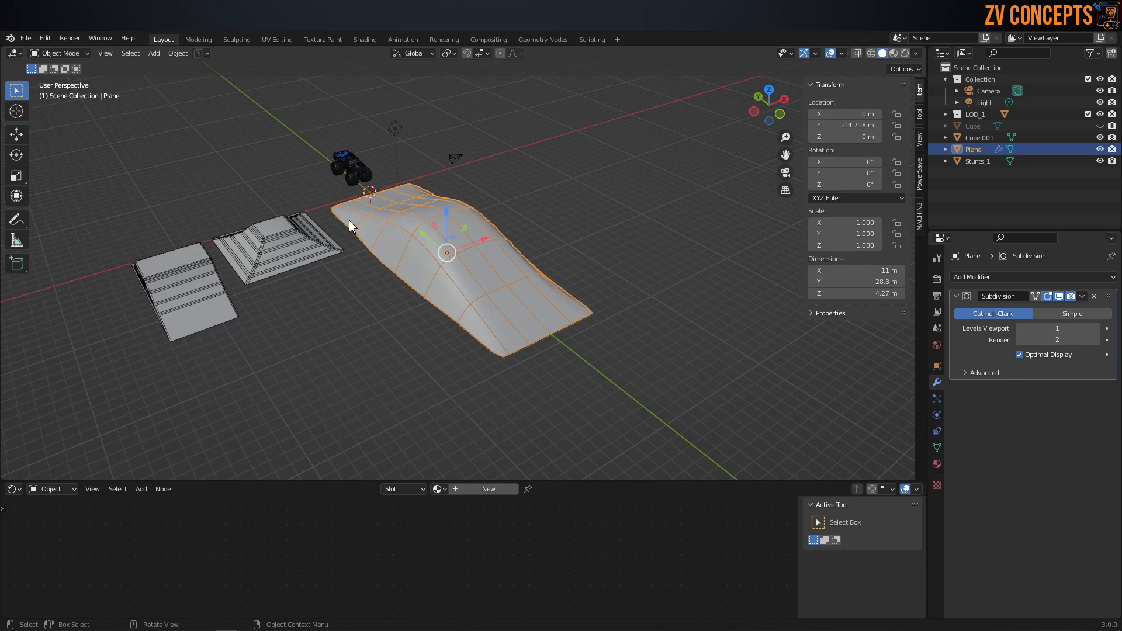
{"action": "middle_click_drag", "start_coordinate": [363, 217], "coordinate": [391, 261]}
{"action": "scroll", "coordinate": [530, 256], "scroll_direction": "up", "scroll_amount": 3}
Step: Move the +X side base vertices outward at the crest and at Y -4.49 m, the latter to X about 5.10 m
{"action": "key", "text": "Tab"}
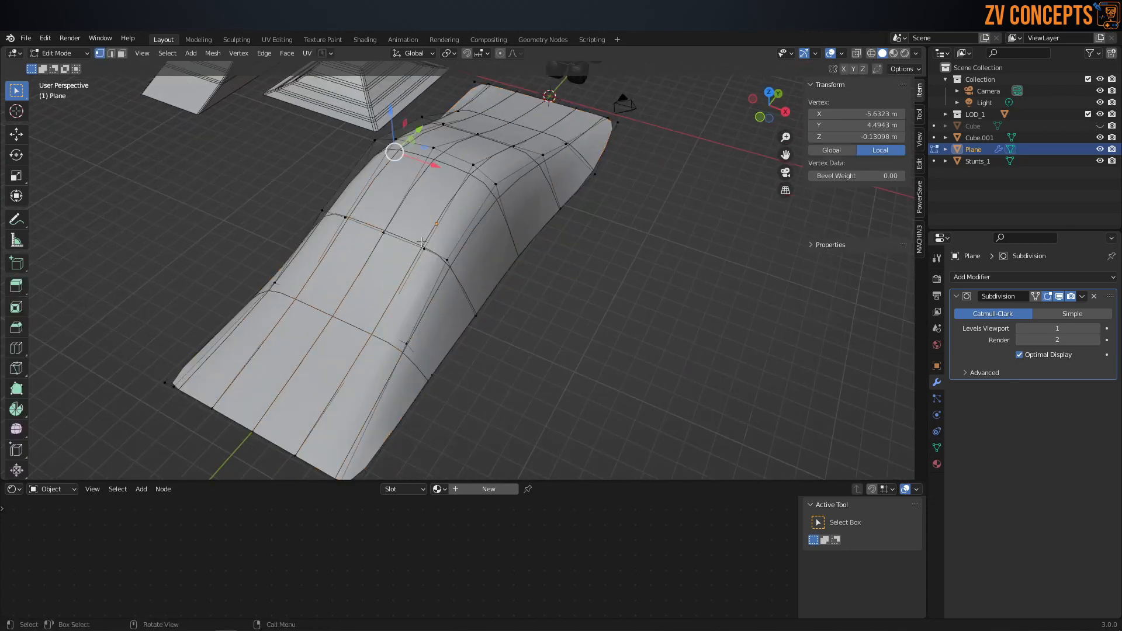
{"action": "left_click", "coordinate": [526, 257]}
{"action": "key", "text": "g"}
{"action": "left_click", "coordinate": [532, 261]}
{"action": "left_click", "coordinate": [501, 312]}
{"action": "left_click_drag", "start_coordinate": [517, 332], "coordinate": [525, 336]}
Step: Return to Object Mode, select the ramp and apply its Subdivision modifier
{"action": "key", "text": "Tab"}
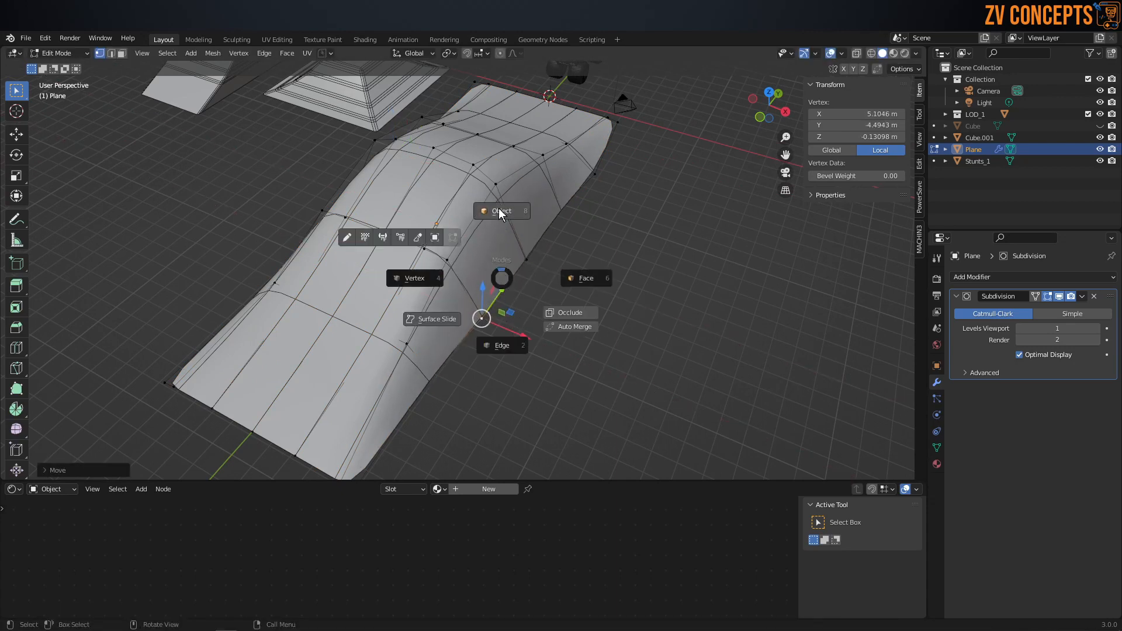
{"action": "left_click", "coordinate": [501, 212]}
{"action": "key", "text": "alt+a"}
{"action": "left_click", "coordinate": [479, 216]}
{"action": "left_click", "coordinate": [1082, 297]}
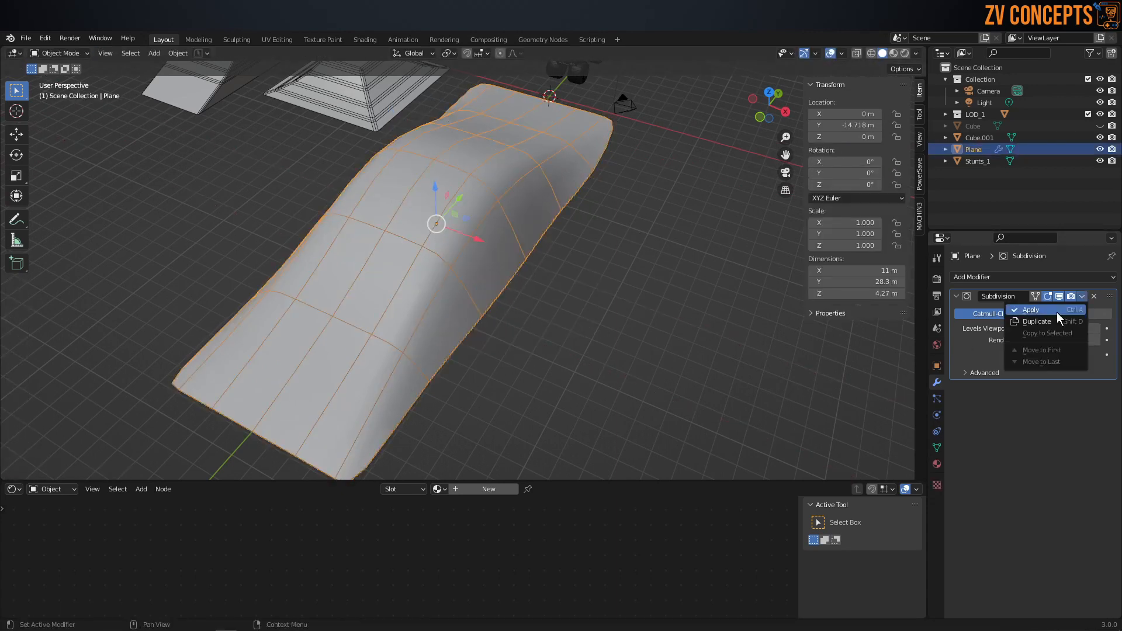
{"action": "left_click", "coordinate": [1035, 307]}
Step: Move the finished ramp along X to about -30.8 m, beyond the other two stunt ramps
{"action": "scroll", "coordinate": [495, 277], "scroll_direction": "down", "scroll_amount": 1}
{"action": "middle_click_drag", "start_coordinate": [424, 275], "coordinate": [495, 269]}
{"action": "scroll", "coordinate": [495, 268], "scroll_direction": "down", "scroll_amount": 2}
{"action": "left_click_drag", "start_coordinate": [462, 250], "coordinate": [202, 250]}
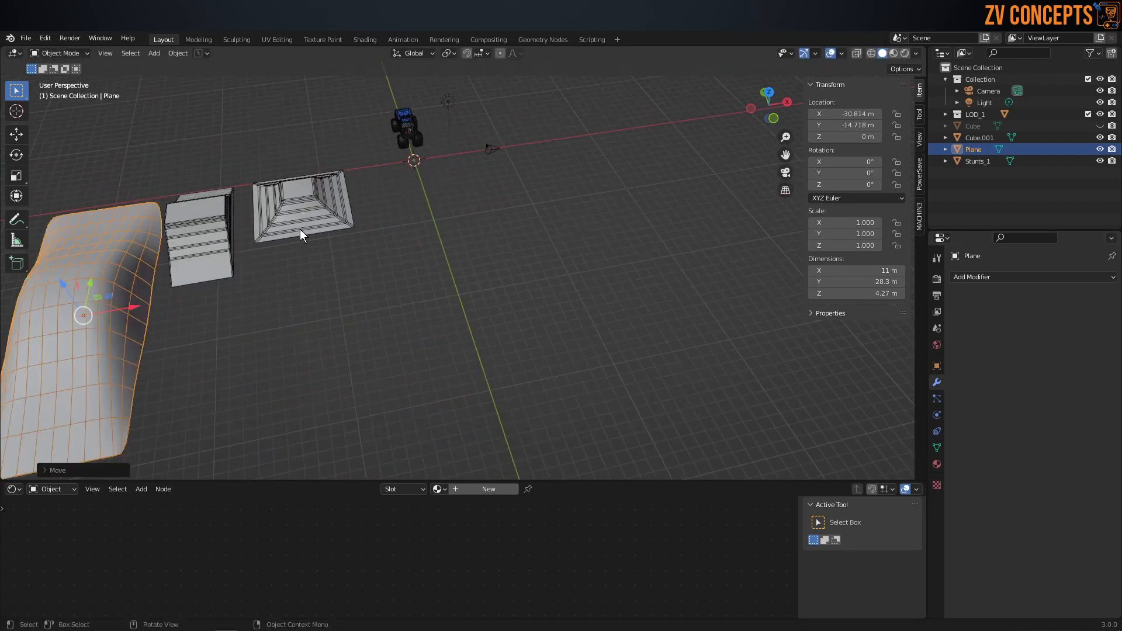
{"action": "middle_click_drag", "start_coordinate": [406, 207], "coordinate": [476, 205]}
{"action": "scroll", "coordinate": [396, 198], "scroll_direction": "up", "scroll_amount": 3}
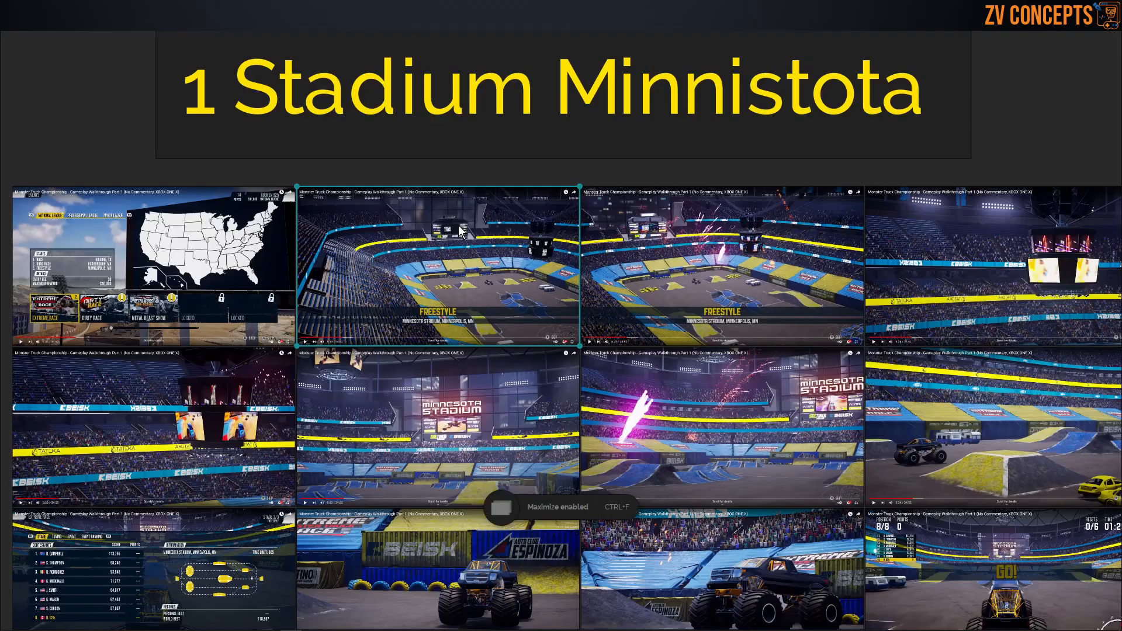
Step: Survey the stadium and track reference sets, looking at the Black Stallion gameplay images for ramps and track obstacles
{"action": "key", "text": "ctrl+f"}
{"action": "scroll", "coordinate": [532, 327], "scroll_direction": "down", "scroll_amount": 8}
{"action": "scroll", "coordinate": [719, 287], "scroll_direction": "up", "scroll_amount": 4}
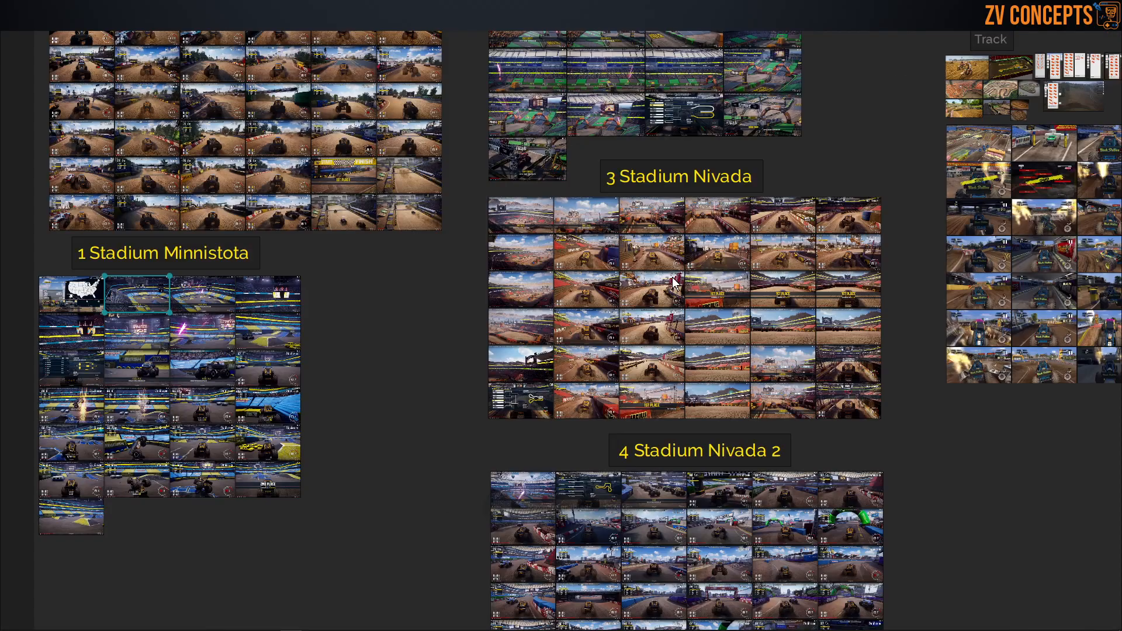
{"action": "scroll", "coordinate": [676, 278], "scroll_direction": "down", "scroll_amount": 5}
{"action": "scroll", "coordinate": [873, 233], "scroll_direction": "up", "scroll_amount": 5}
{"action": "scroll", "coordinate": [876, 240], "scroll_direction": "up", "scroll_amount": 3}
{"action": "scroll", "coordinate": [834, 331], "scroll_direction": "down", "scroll_amount": 2}
{"action": "scroll", "coordinate": [836, 409], "scroll_direction": "up", "scroll_amount": 4}
{"action": "middle_click_drag", "start_coordinate": [857, 487], "coordinate": [766, 300]}
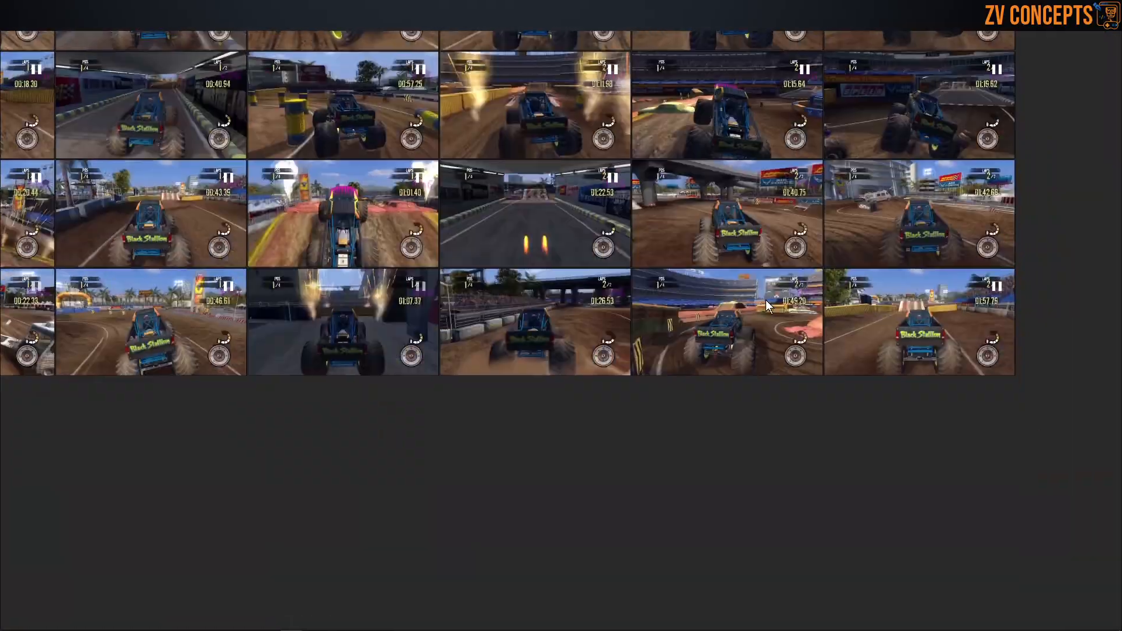
{"action": "scroll", "coordinate": [767, 299], "scroll_direction": "down", "scroll_amount": 7}
{"action": "scroll", "coordinate": [571, 94], "scroll_direction": "up", "scroll_amount": 4}
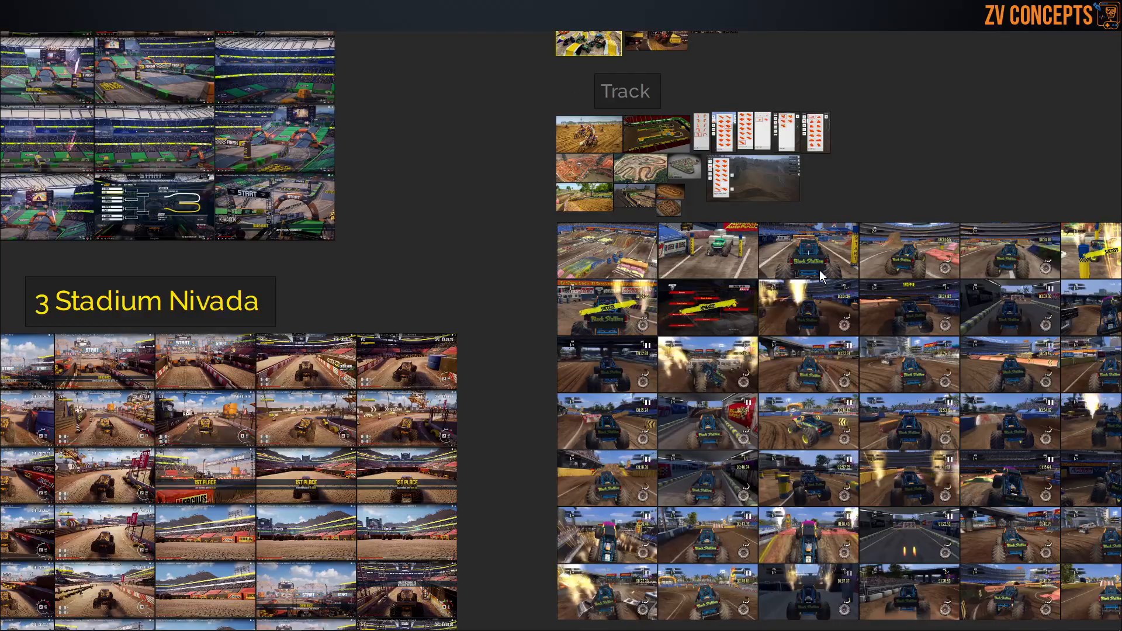
{"action": "scroll", "coordinate": [822, 276], "scroll_direction": "up", "scroll_amount": 6}
{"action": "scroll", "coordinate": [855, 283], "scroll_direction": "down", "scroll_amount": 3}
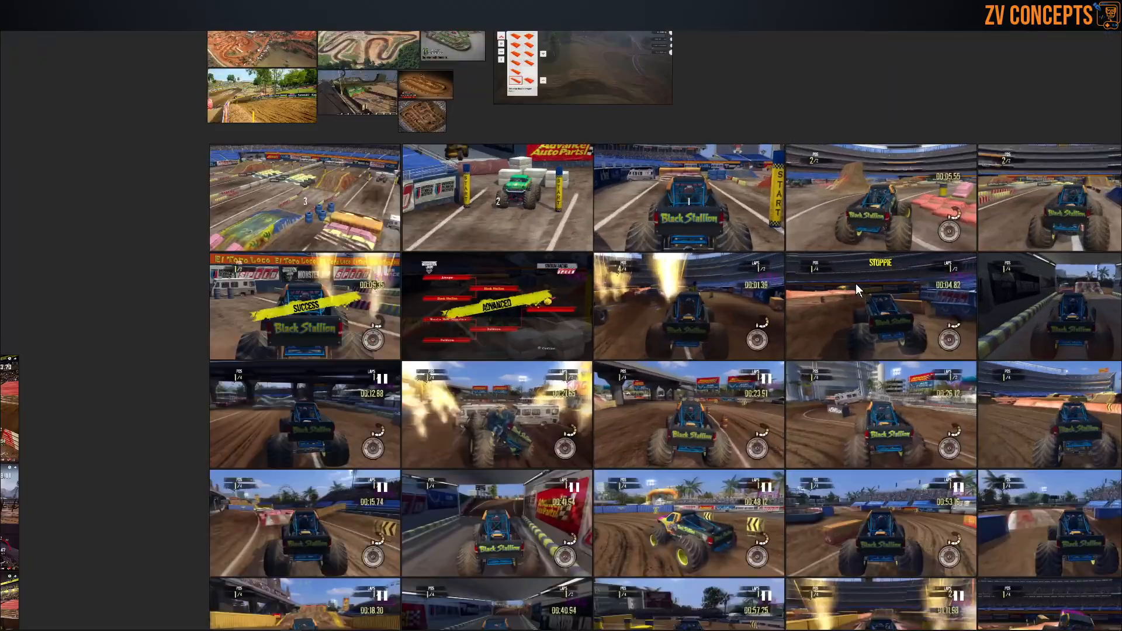
{"action": "scroll", "coordinate": [856, 283], "scroll_direction": "up", "scroll_amount": 3}
{"action": "scroll", "coordinate": [579, 270], "scroll_direction": "down", "scroll_amount": 3}
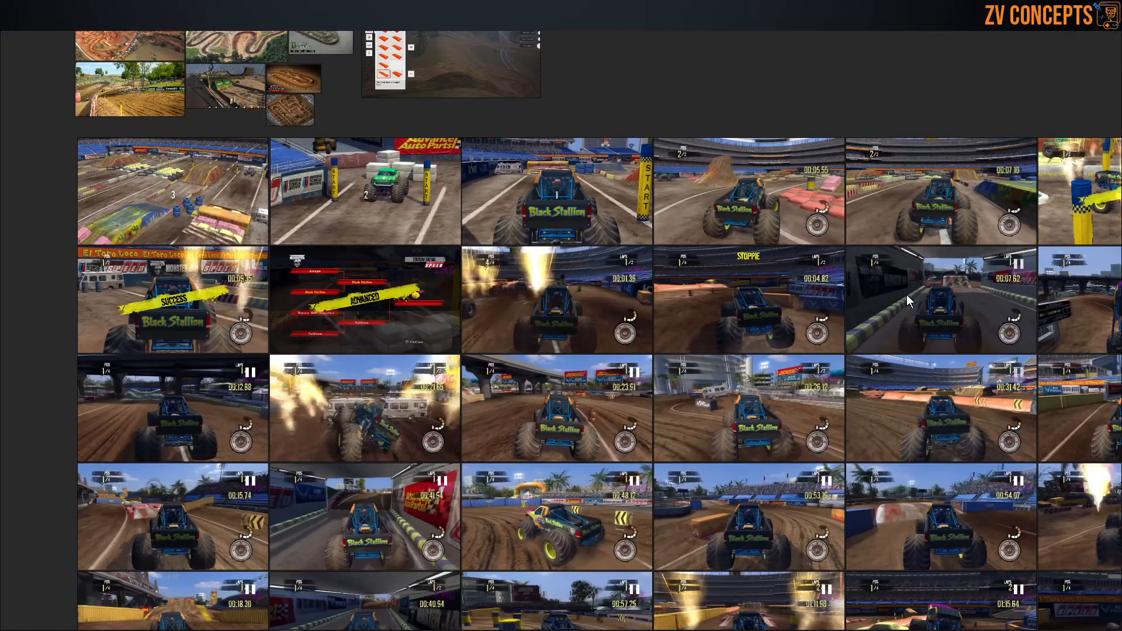
{"action": "scroll", "coordinate": [724, 169], "scroll_direction": "up", "scroll_amount": 3}
{"action": "scroll", "coordinate": [628, 195], "scroll_direction": "down", "scroll_amount": 8}
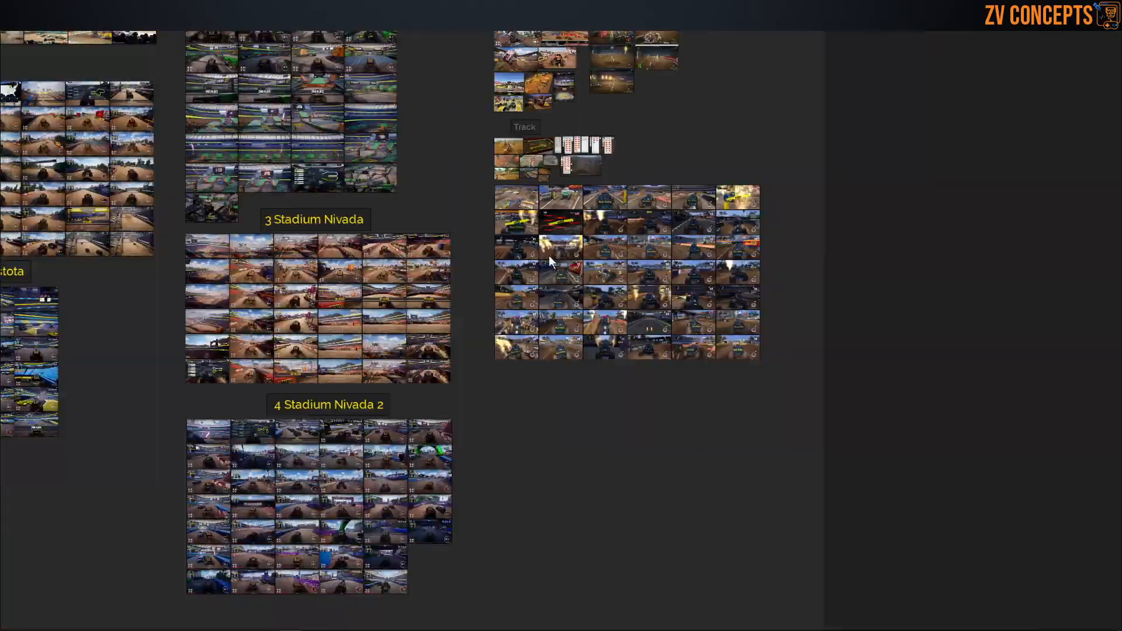
{"action": "scroll", "coordinate": [265, 289], "scroll_direction": "up", "scroll_amount": 4}
{"action": "scroll", "coordinate": [953, 231], "scroll_direction": "down", "scroll_amount": 5}
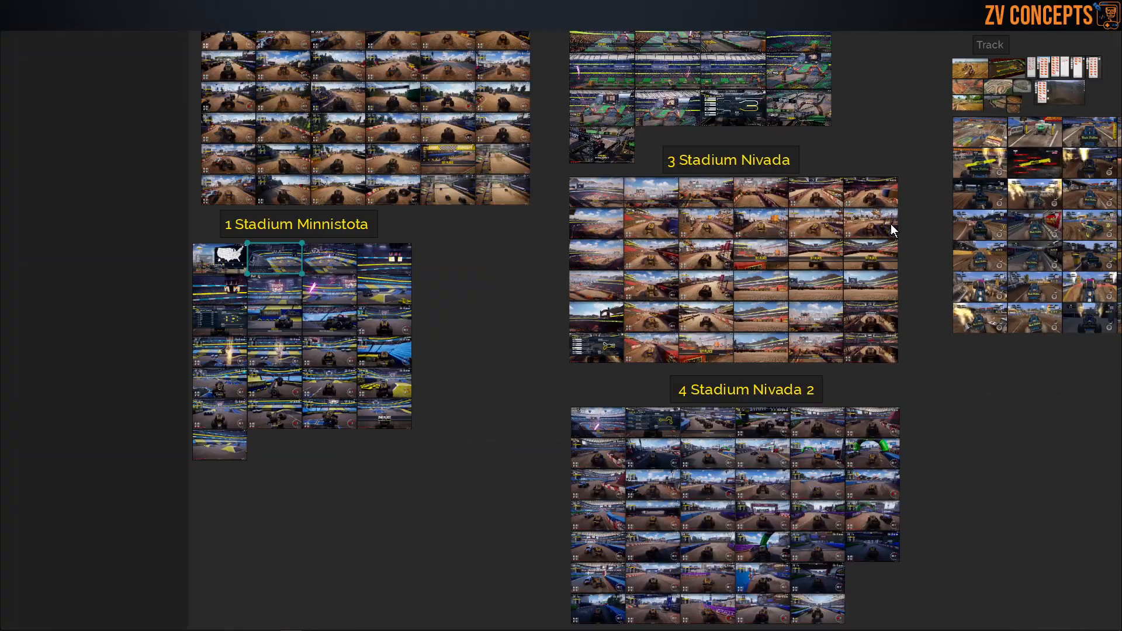
Step: Examine the straight-sided ramps in the 1 Stadium Minnistota reference images and return to Blender
{"action": "scroll", "coordinate": [482, 321], "scroll_direction": "up", "scroll_amount": 6}
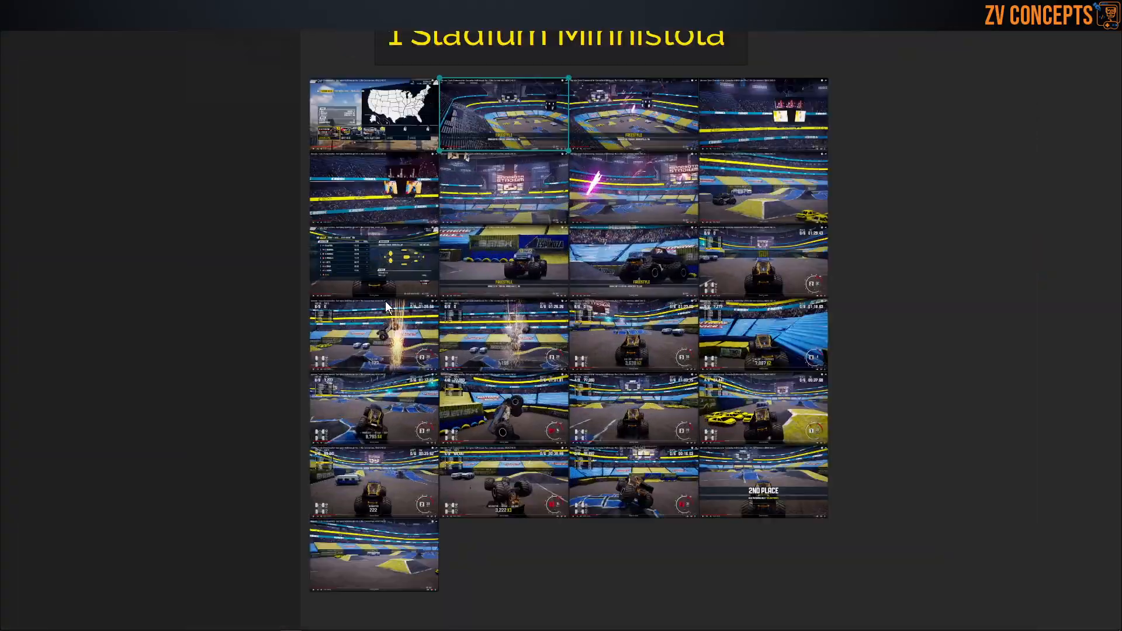
{"action": "scroll", "coordinate": [740, 237], "scroll_direction": "up", "scroll_amount": 2}
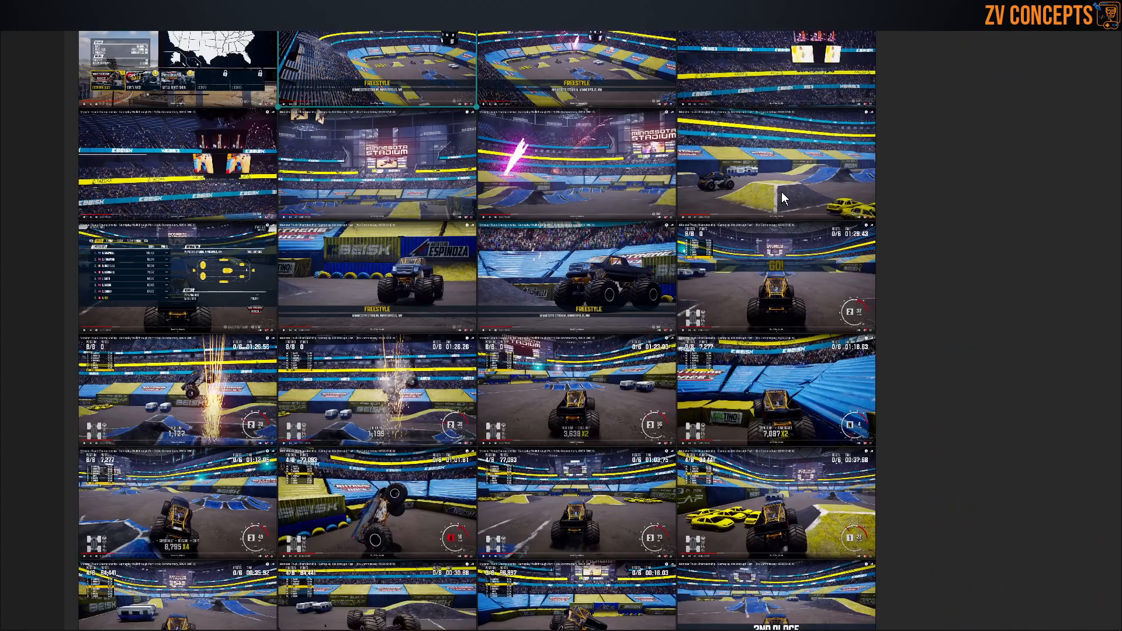
{"action": "scroll", "coordinate": [794, 171], "scroll_direction": "up", "scroll_amount": 1}
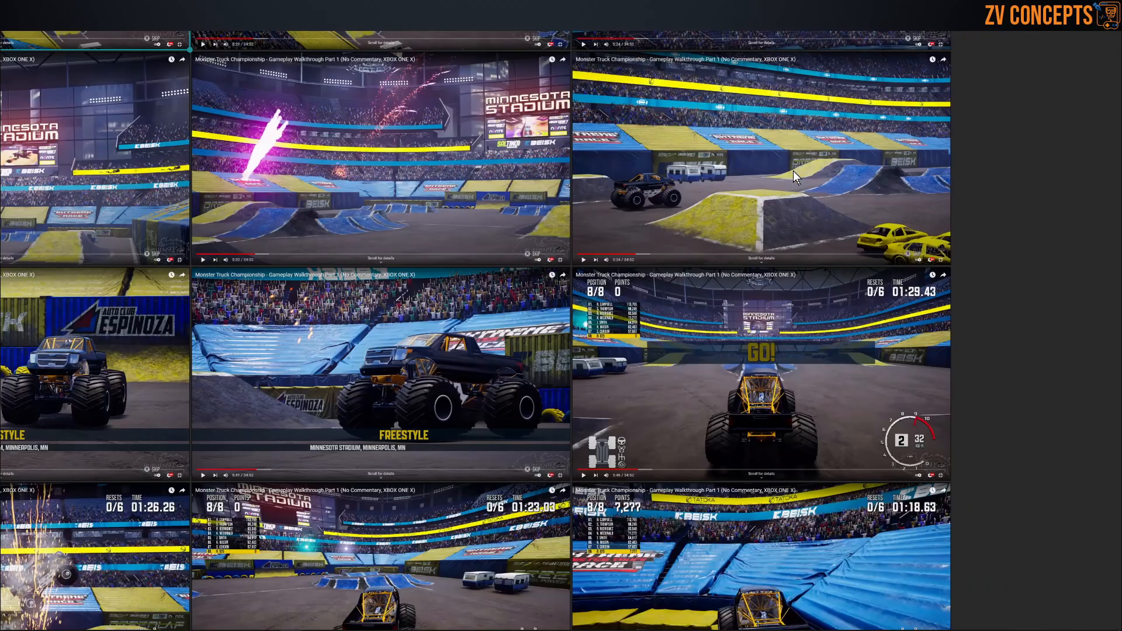
{"action": "scroll", "coordinate": [794, 171], "scroll_direction": "down", "scroll_amount": 5}
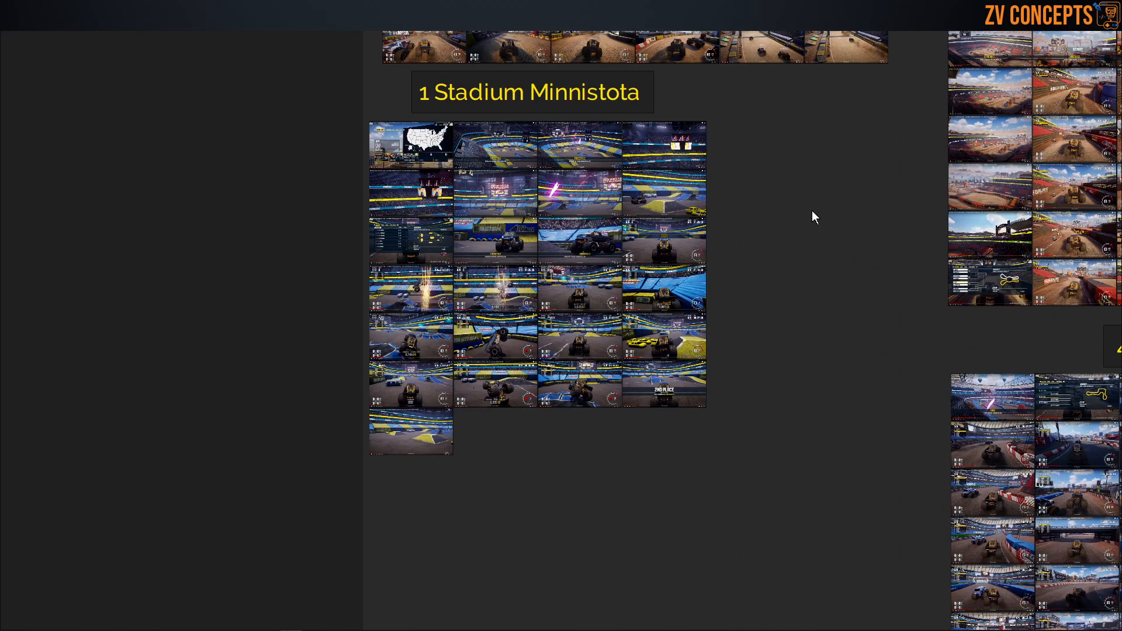
{"action": "key", "text": "ctrl+f"}
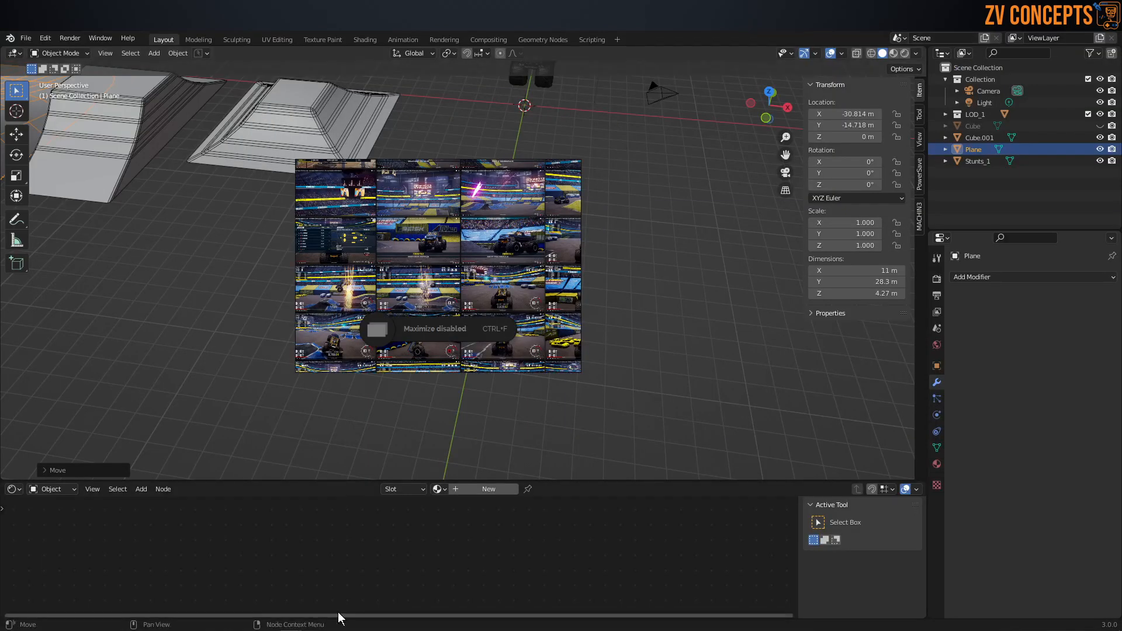
{"action": "left_click", "coordinate": [227, 630]}
Step: Add a cube at the origin and raise it along Z to about 0.98 m
{"action": "scroll", "coordinate": [408, 168], "scroll_direction": "down", "scroll_amount": 5}
{"action": "middle_click_drag", "start_coordinate": [408, 169], "coordinate": [483, 193]}
{"action": "key", "text": "shift+a"}
{"action": "mouse_move", "coordinate": [490, 195]}
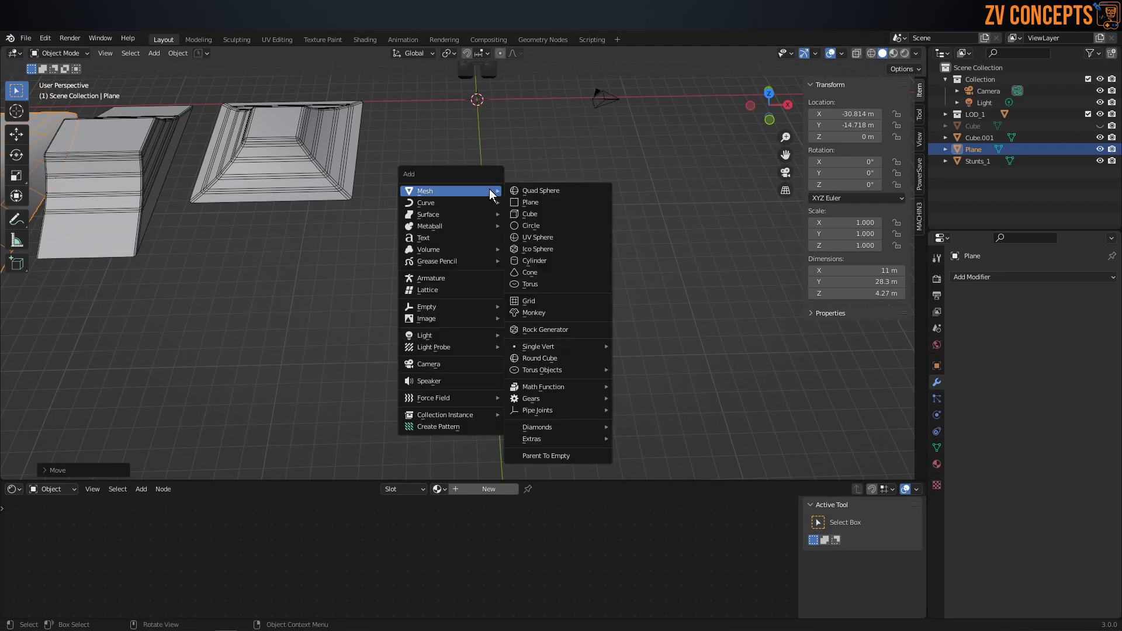
{"action": "left_click", "coordinate": [557, 215]}
{"action": "middle_click_drag", "start_coordinate": [472, 180], "coordinate": [474, 276]}
{"action": "left_click_drag", "start_coordinate": [489, 314], "coordinate": [498, 282]}
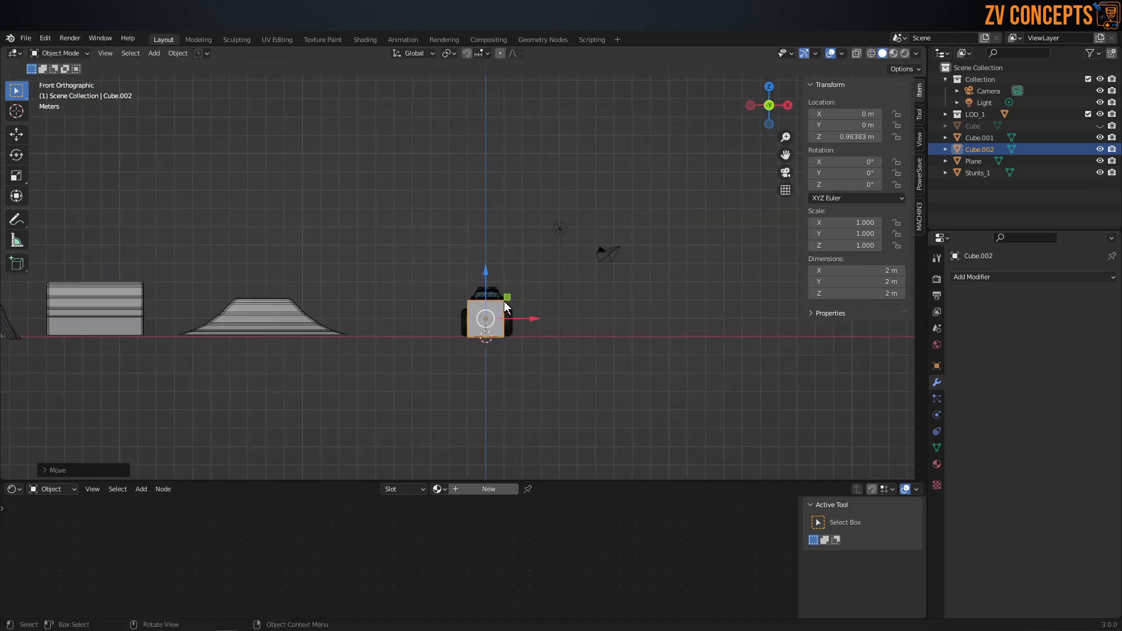
Step: Scale the cube uniformly by about 3.8 and raise it so its base rests on the ground
{"action": "middle_click_drag", "start_coordinate": [504, 300], "coordinate": [543, 264]}
{"action": "middle_click_drag", "start_coordinate": [527, 221], "coordinate": [489, 194]}
{"action": "key", "text": "KP_Decimal"}
{"action": "scroll", "coordinate": [489, 194], "scroll_direction": "down", "scroll_amount": 10}
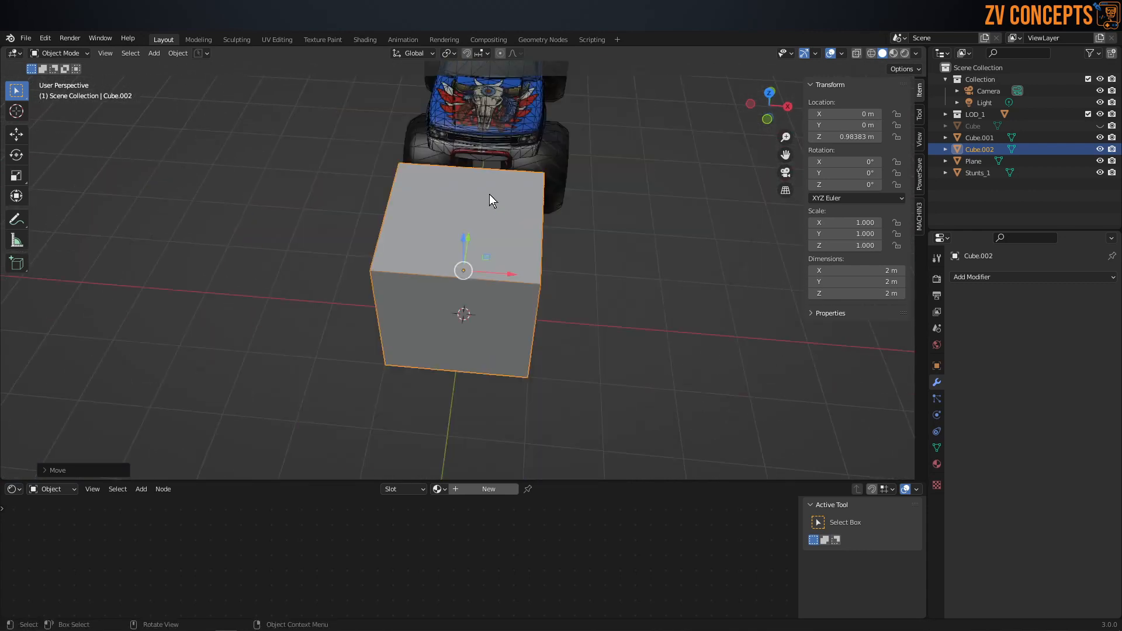
{"action": "middle_click_drag", "start_coordinate": [544, 288], "coordinate": [507, 265]}
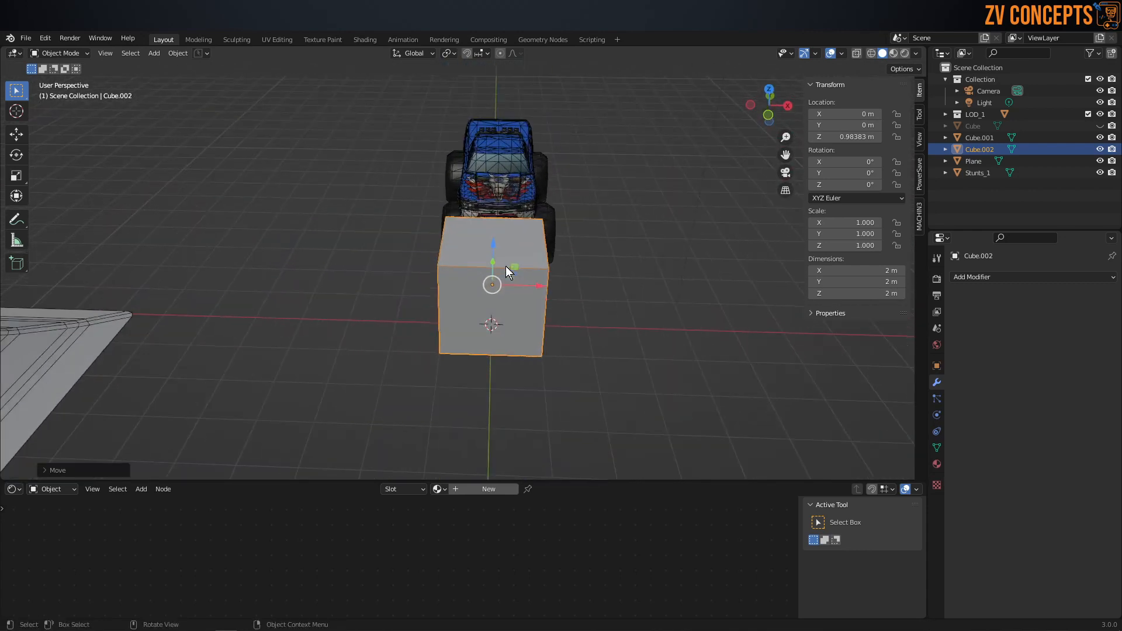
{"action": "key", "text": "s"}
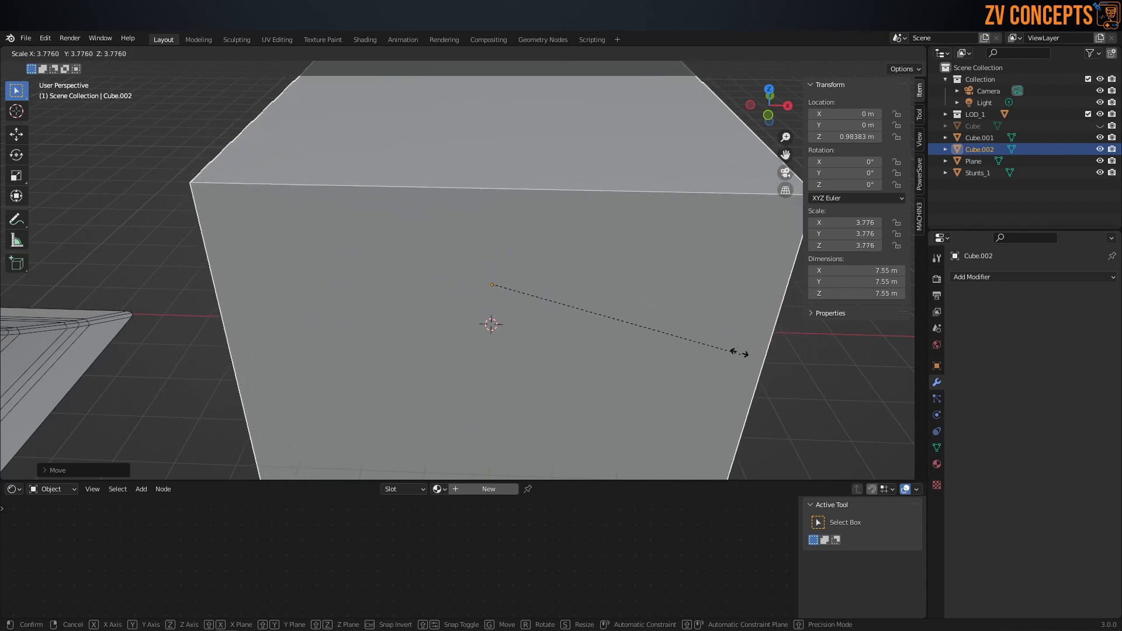
{"action": "left_click", "coordinate": [734, 354]}
{"action": "key", "text": "KP_1"}
{"action": "left_click_drag", "start_coordinate": [485, 233], "coordinate": [497, 155]}
{"action": "middle_click_drag", "start_coordinate": [496, 174], "coordinate": [496, 177]}
{"action": "key", "text": "KP_1"}
Step: In Edit Mode with wireframe shading, lower the cube's top vertices to a local Z of about 0.07 m
{"action": "key", "text": "z"}
{"action": "key", "text": "Tab"}
{"action": "key", "text": "z"}
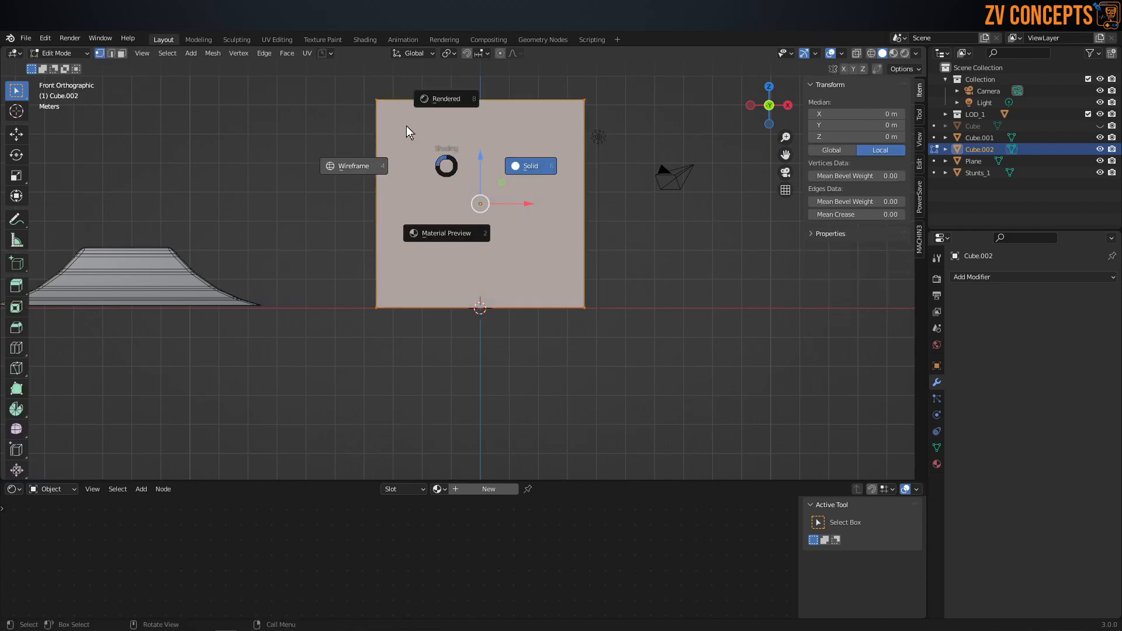
{"action": "left_click", "coordinate": [408, 156]}
{"action": "left_click_drag", "start_coordinate": [671, 181], "coordinate": [250, 68]}
{"action": "left_click_drag", "start_coordinate": [480, 88], "coordinate": [481, 196]}
{"action": "left_click_drag", "start_coordinate": [648, 357], "coordinate": [274, 272]}
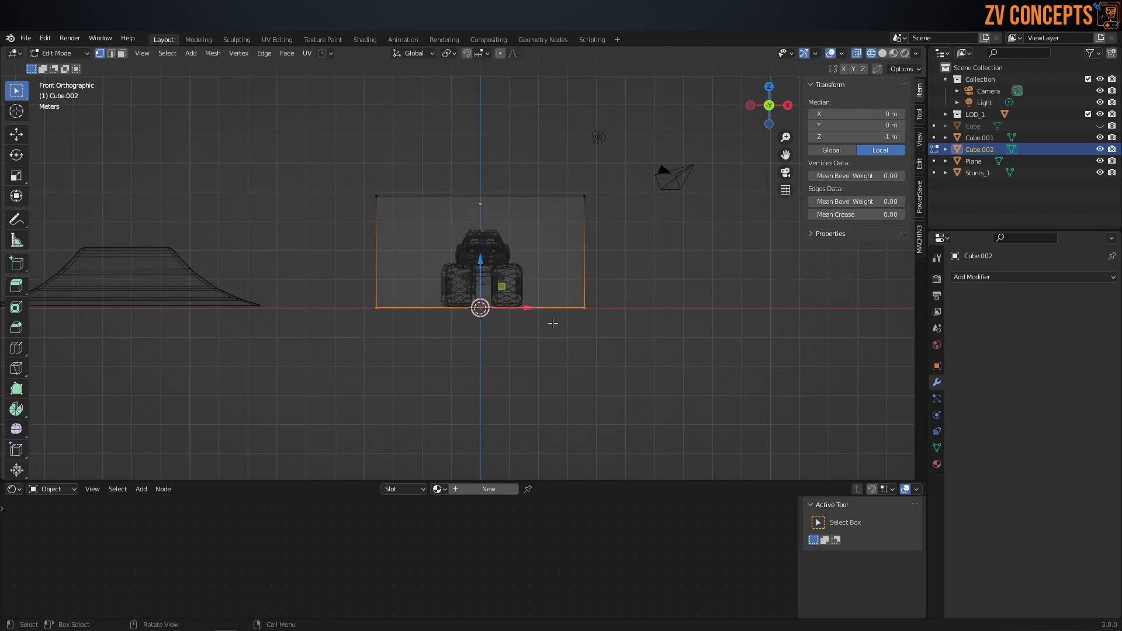
{"action": "key", "text": "s"}
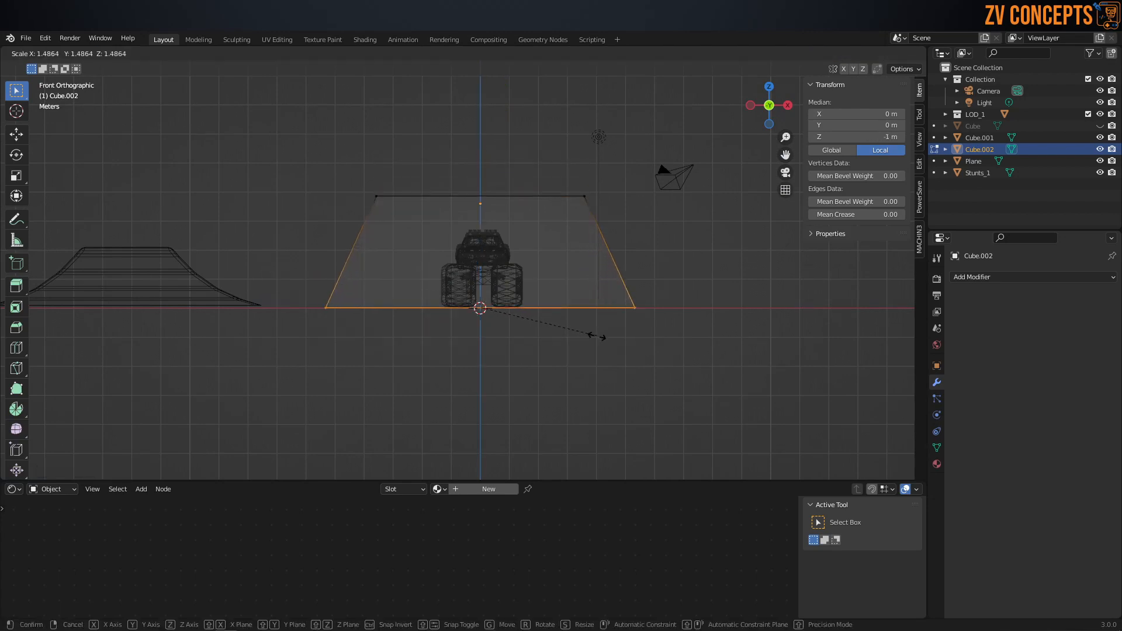
{"action": "right_click", "coordinate": [608, 347]}
Step: Switch to face selection with solid shading and delete the block's bottom face
{"action": "middle_click_drag", "start_coordinate": [545, 235], "coordinate": [567, 199]}
{"action": "key", "text": "Tab"}
{"action": "left_click", "coordinate": [647, 201]}
{"action": "left_click", "coordinate": [577, 309]}
{"action": "key", "text": "alt+a"}
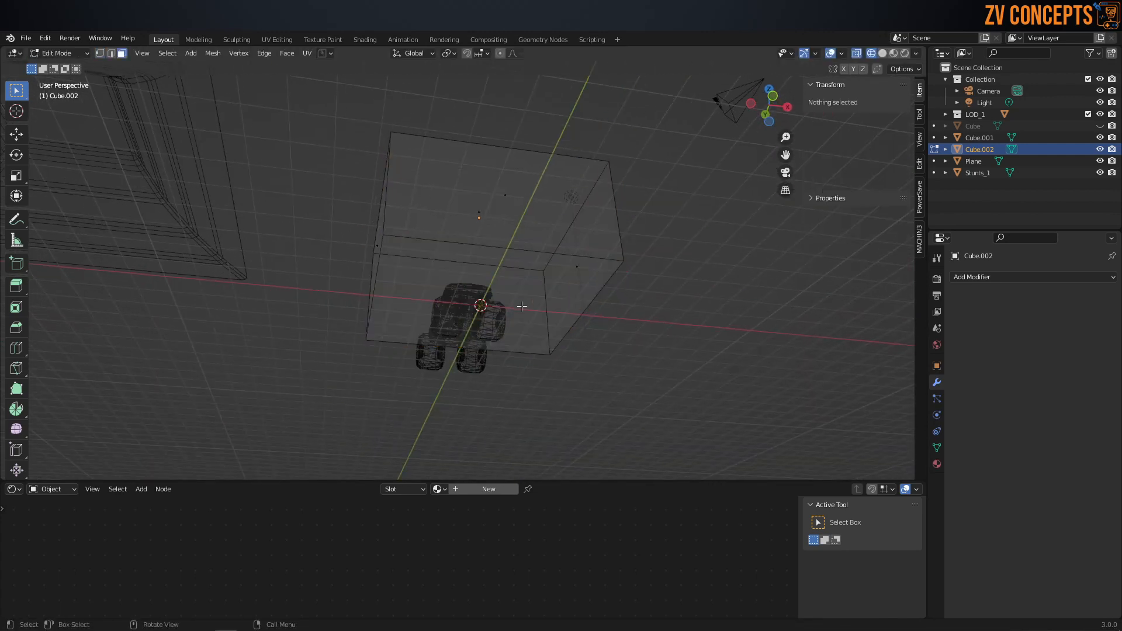
{"action": "key", "text": "Tab"}
{"action": "left_click", "coordinate": [559, 312]}
{"action": "key", "text": "shift+z"}
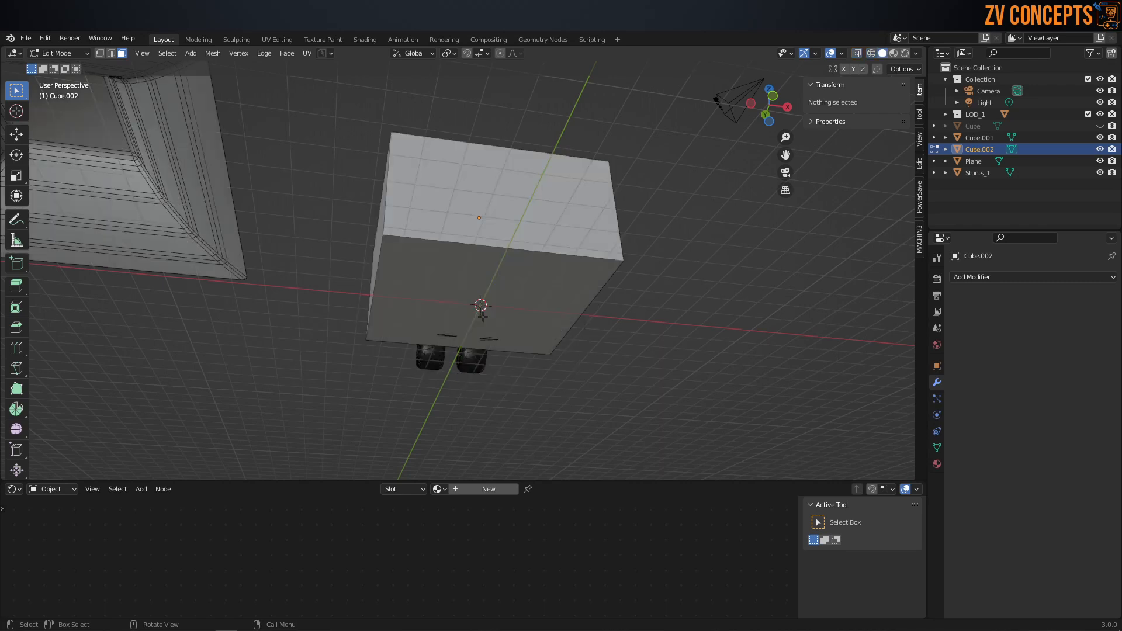
{"action": "left_click", "coordinate": [523, 334]}
{"action": "key", "text": "x"}
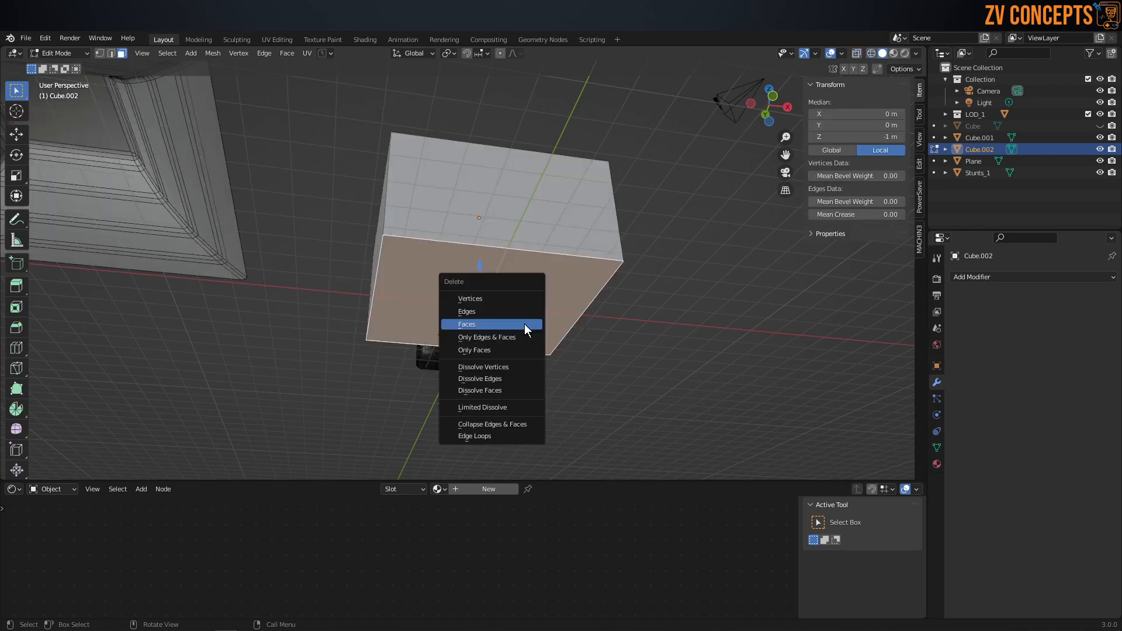
{"action": "left_click", "coordinate": [527, 325]}
Step: Scale the block's top face along X to about 0.44
{"action": "middle_click_drag", "start_coordinate": [526, 325], "coordinate": [478, 282]}
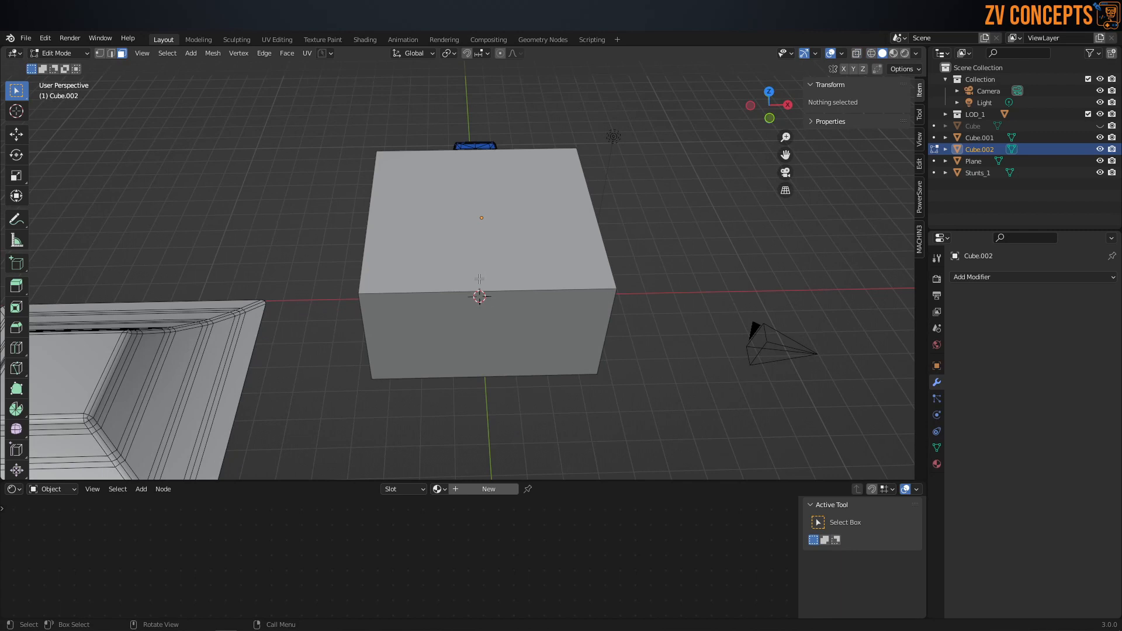
{"action": "left_click", "coordinate": [506, 240]}
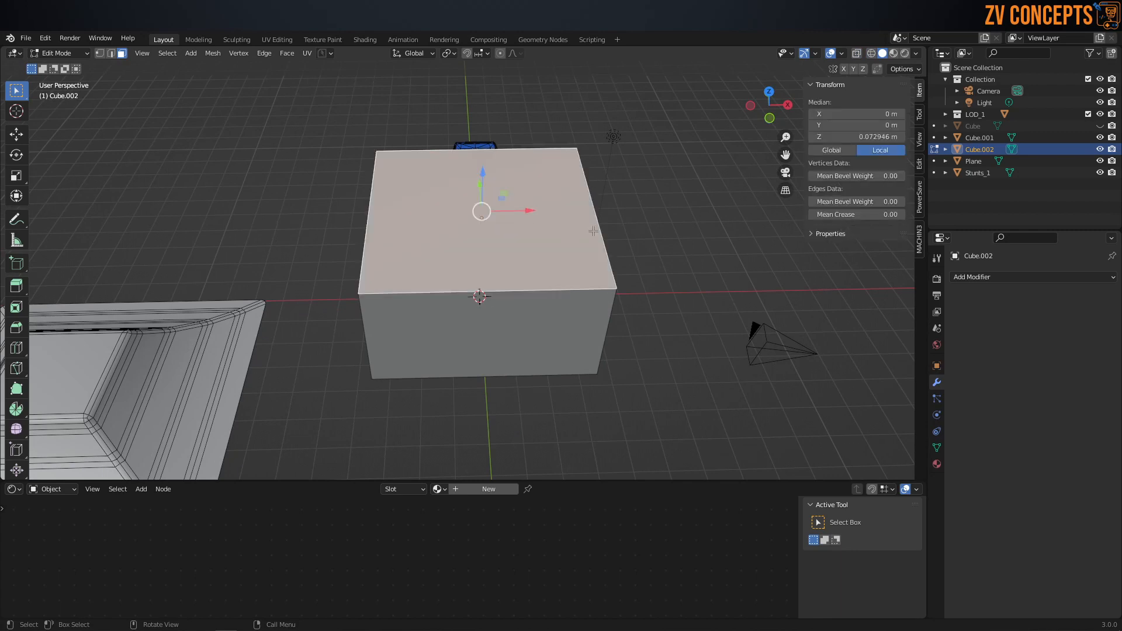
{"action": "key", "text": "s"}
{"action": "key", "text": "x"}
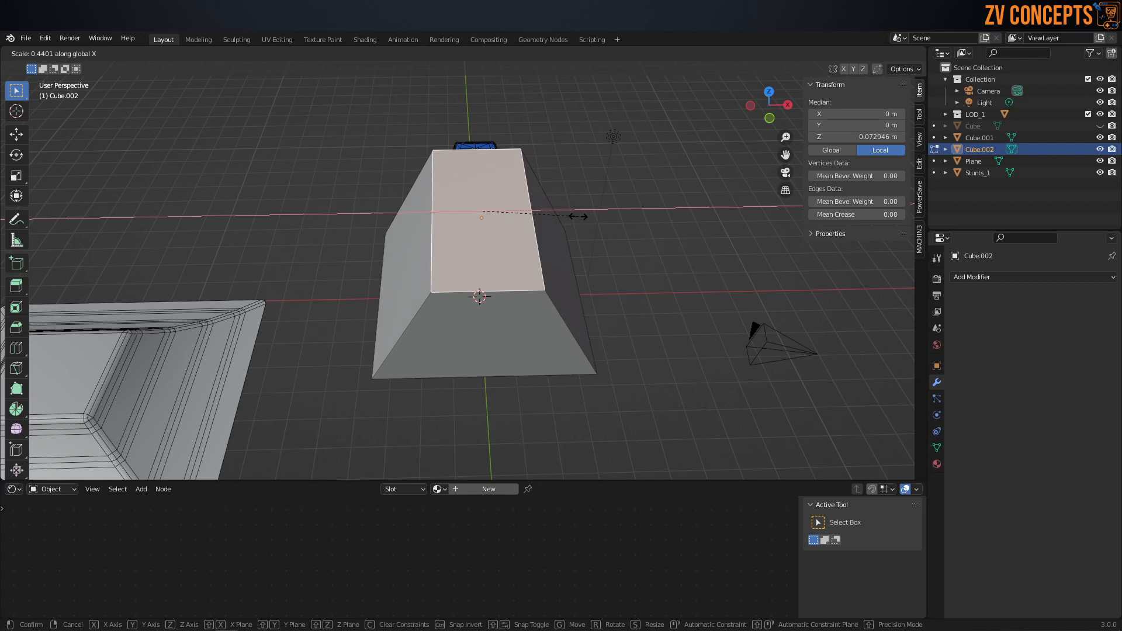
{"action": "left_click", "coordinate": [578, 216]}
Step: Try to spread the two end base edges of the block outward along X
{"action": "middle_click_drag", "start_coordinate": [601, 304], "coordinate": [556, 288]}
{"action": "key", "text": "Tab"}
{"action": "left_click", "coordinate": [545, 353]}
{"action": "middle_click_drag", "start_coordinate": [566, 337], "coordinate": [556, 344]}
{"action": "left_click", "coordinate": [551, 349], "text": "ctrl"}
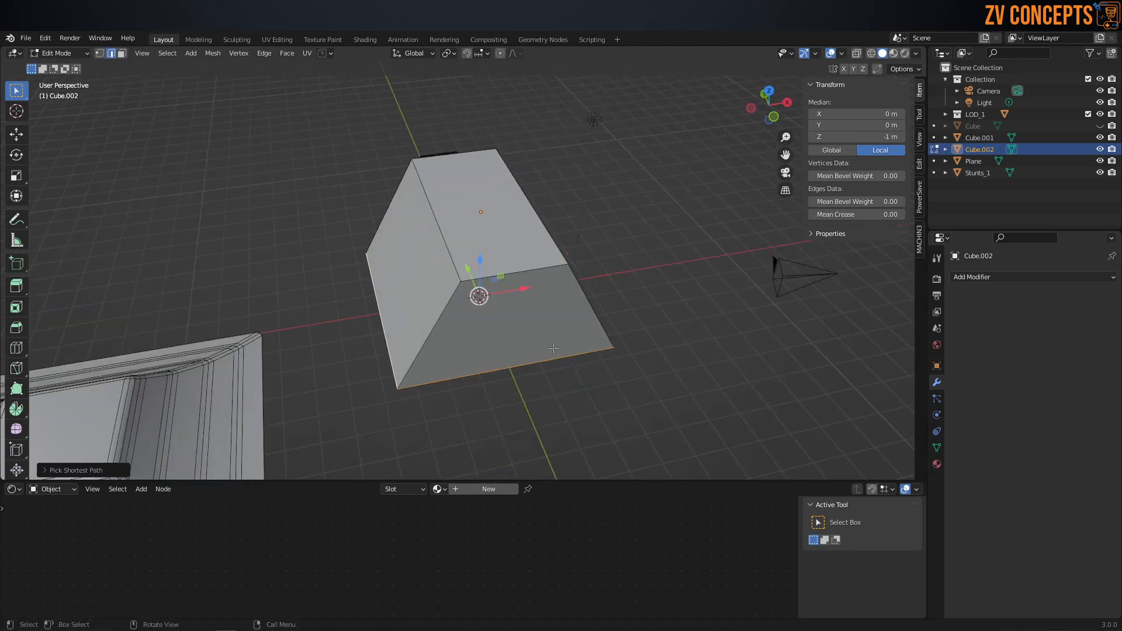
{"action": "left_click", "coordinate": [672, 316]}
{"action": "middle_click_drag", "start_coordinate": [584, 296], "coordinate": [534, 291]}
{"action": "left_click", "coordinate": [580, 319]}
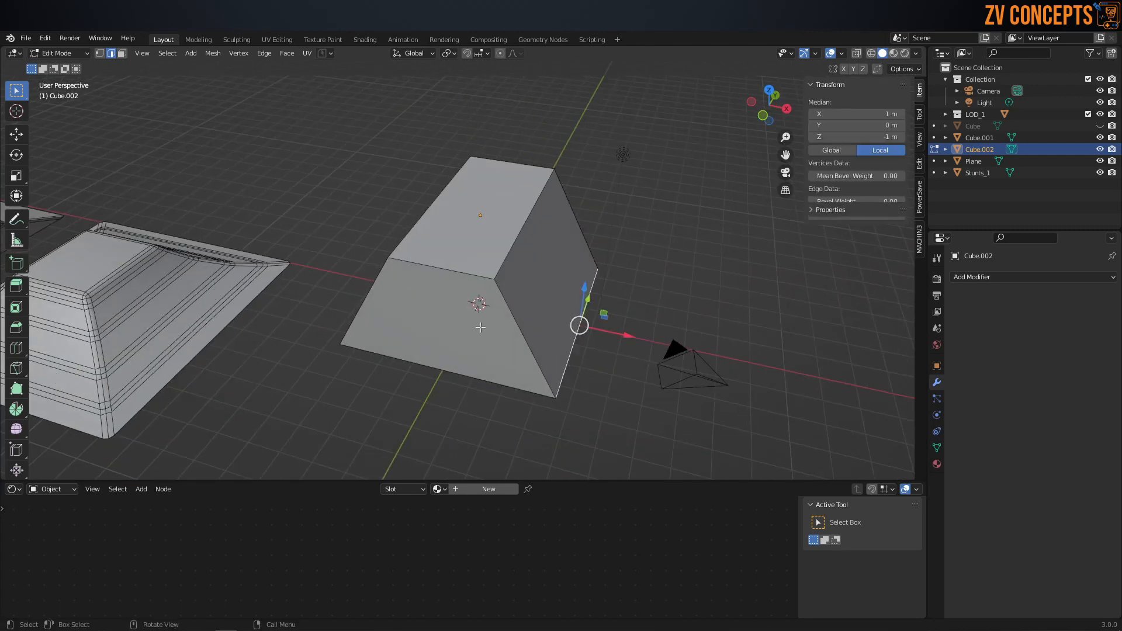
{"action": "middle_click_drag", "start_coordinate": [410, 328], "coordinate": [496, 341]}
{"action": "left_click", "coordinate": [397, 337], "text": "shift"}
{"action": "key", "text": "s"}
{"action": "key", "text": "x"}
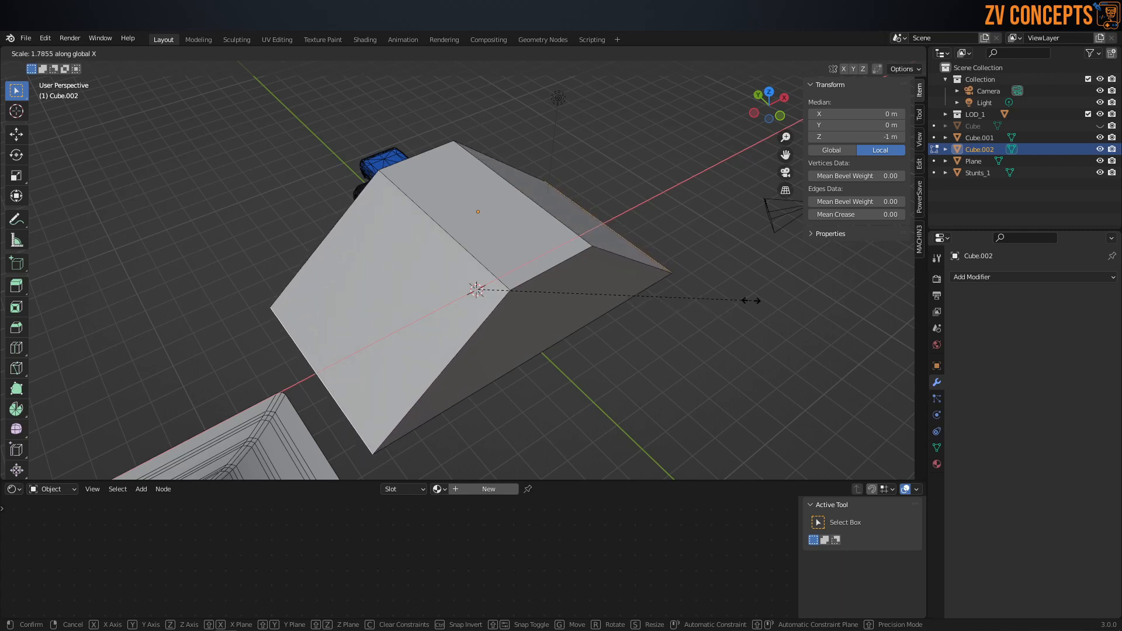
{"action": "right_click", "coordinate": [751, 300]}
Step: Undo the top face's X scaling and narrow that face along Y instead
{"action": "key", "text": "ctrl+z"}
{"action": "key", "text": "ctrl+z"}
{"action": "key", "text": "ctrl+z"}
{"action": "key", "text": "ctrl+z"}
{"action": "middle_click_drag", "start_coordinate": [590, 285], "coordinate": [585, 263]}
{"action": "key", "text": "s"}
{"action": "key", "text": "y"}
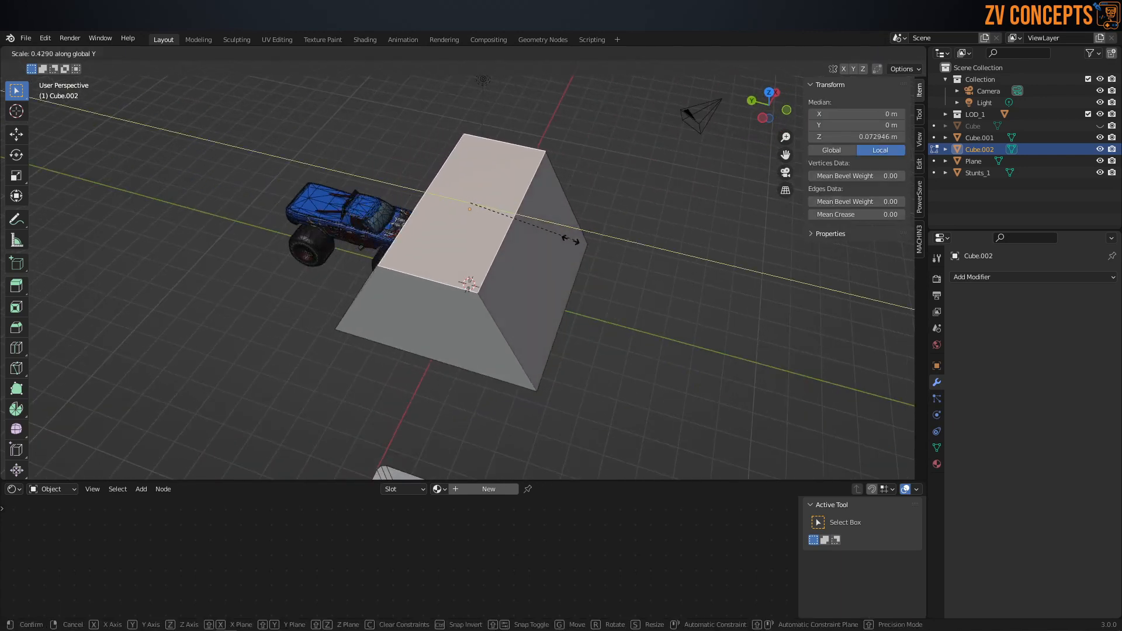
{"action": "left_click", "coordinate": [527, 230]}
Step: Try to widen the base along X using the end edges of the Y-tapered block
{"action": "middle_click_drag", "start_coordinate": [479, 319], "coordinate": [462, 339]}
{"action": "left_click", "coordinate": [417, 323]}
{"action": "key", "text": "Tab"}
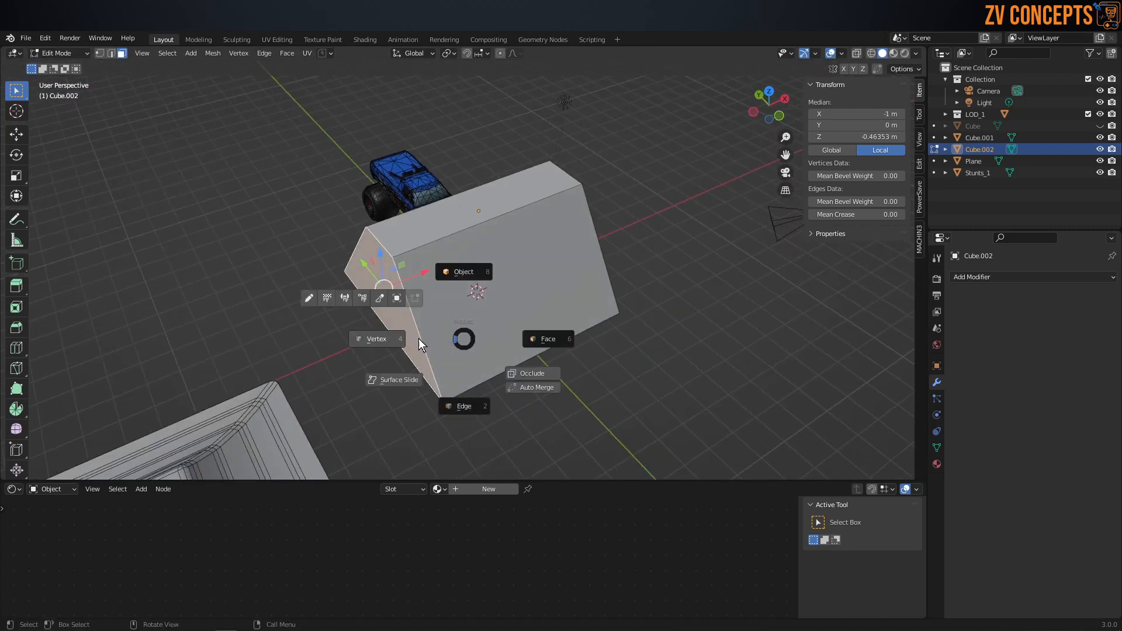
{"action": "left_click", "coordinate": [486, 404]}
{"action": "middle_click_drag", "start_coordinate": [487, 403], "coordinate": [553, 375]}
{"action": "left_click", "coordinate": [566, 345]}
{"action": "key", "text": "s"}
{"action": "key", "text": "x"}
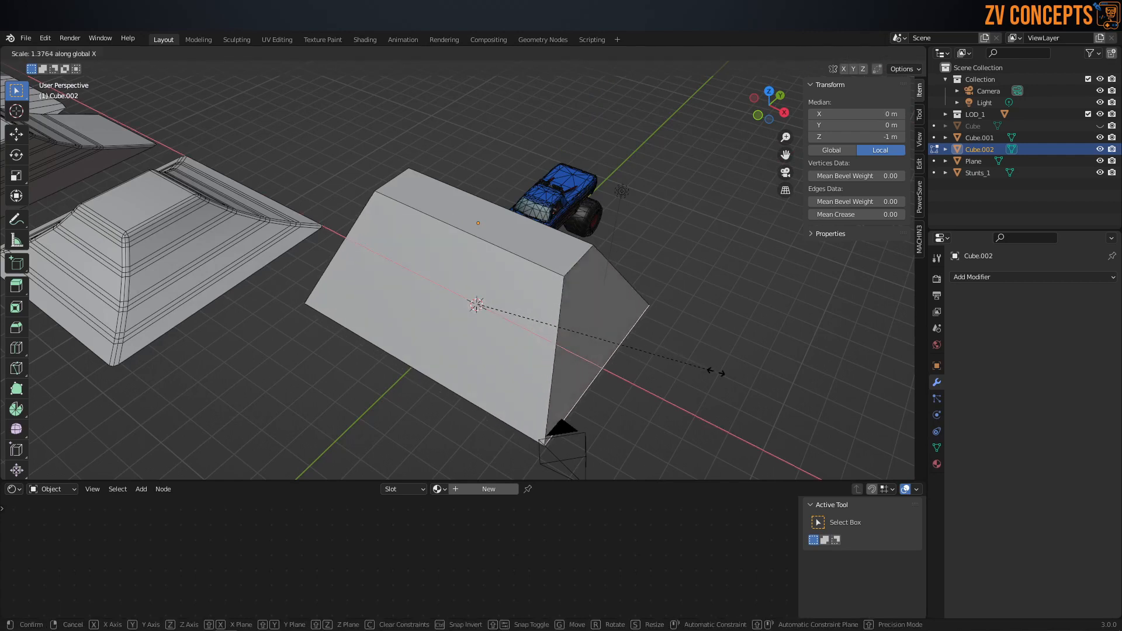
{"action": "right_click", "coordinate": [783, 404]}
Step: Add two evenly spaced loop cuts across the block, dividing its X length into three sections
{"action": "middle_click_drag", "start_coordinate": [512, 321], "coordinate": [571, 301]}
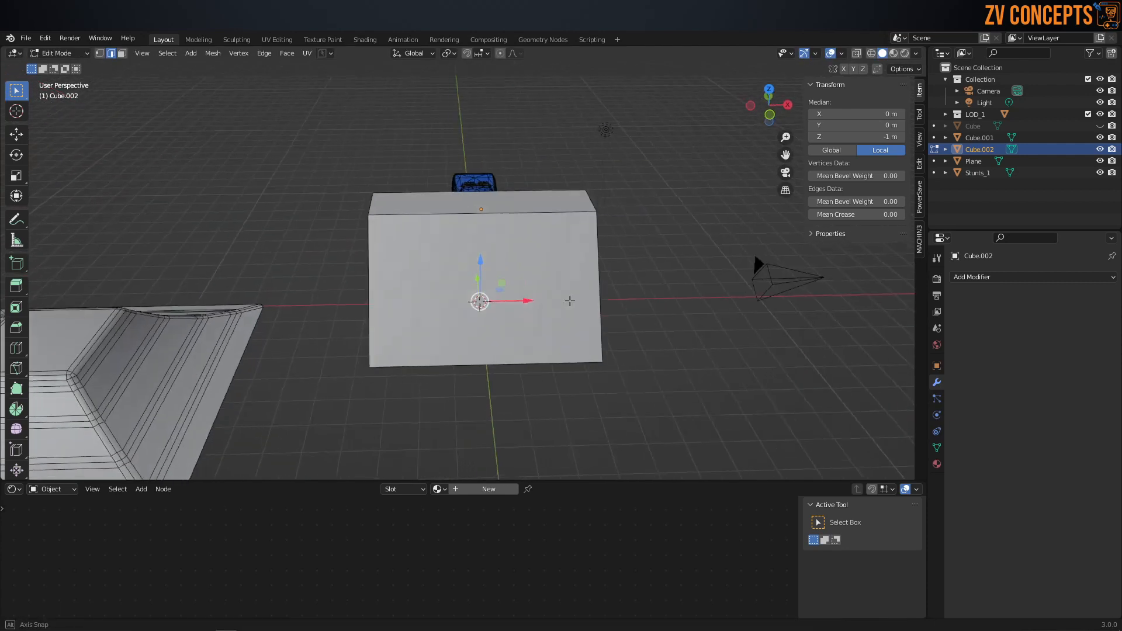
{"action": "key", "text": "ctrl+r"}
{"action": "scroll", "coordinate": [506, 207], "scroll_direction": "up", "scroll_amount": 1}
{"action": "left_click", "coordinate": [506, 206]}
{"action": "right_click", "coordinate": [506, 206]}
{"action": "middle_click_drag", "start_coordinate": [505, 207], "coordinate": [434, 323]}
Step: Widen the block's base to about 11.8 m by scaling its two end base edges outward along X
{"action": "left_click", "coordinate": [519, 366]}
{"action": "middle_click_drag", "start_coordinate": [519, 366], "coordinate": [453, 358]}
{"action": "left_click", "coordinate": [404, 348], "text": "shift"}
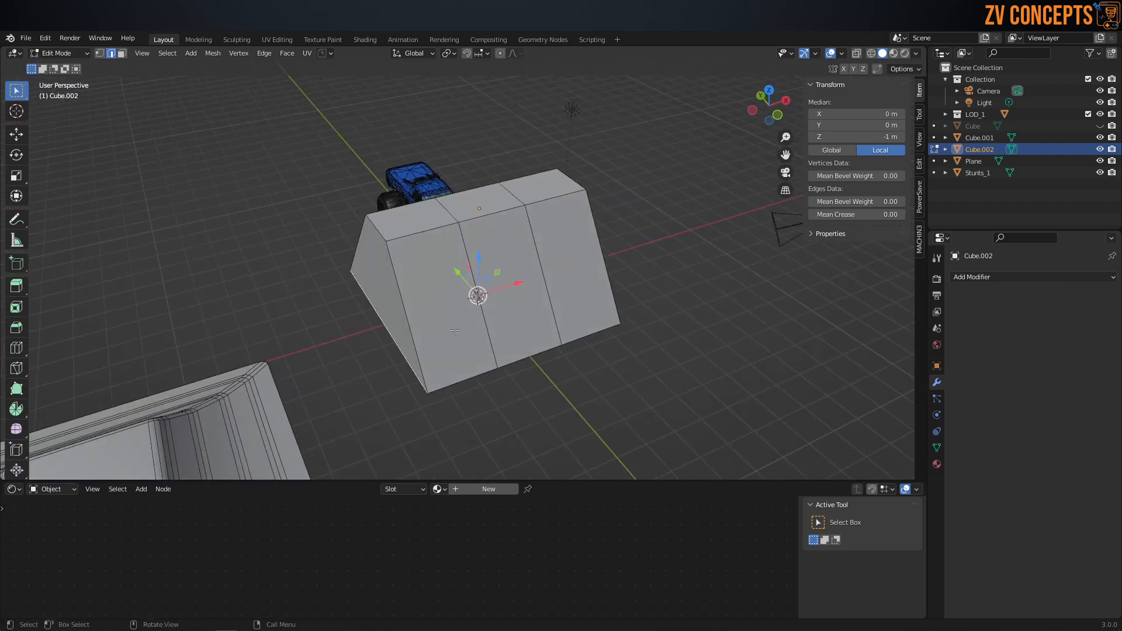
{"action": "middle_click_drag", "start_coordinate": [602, 330], "coordinate": [571, 318]}
{"action": "key", "text": "s"}
{"action": "key", "text": "x"}
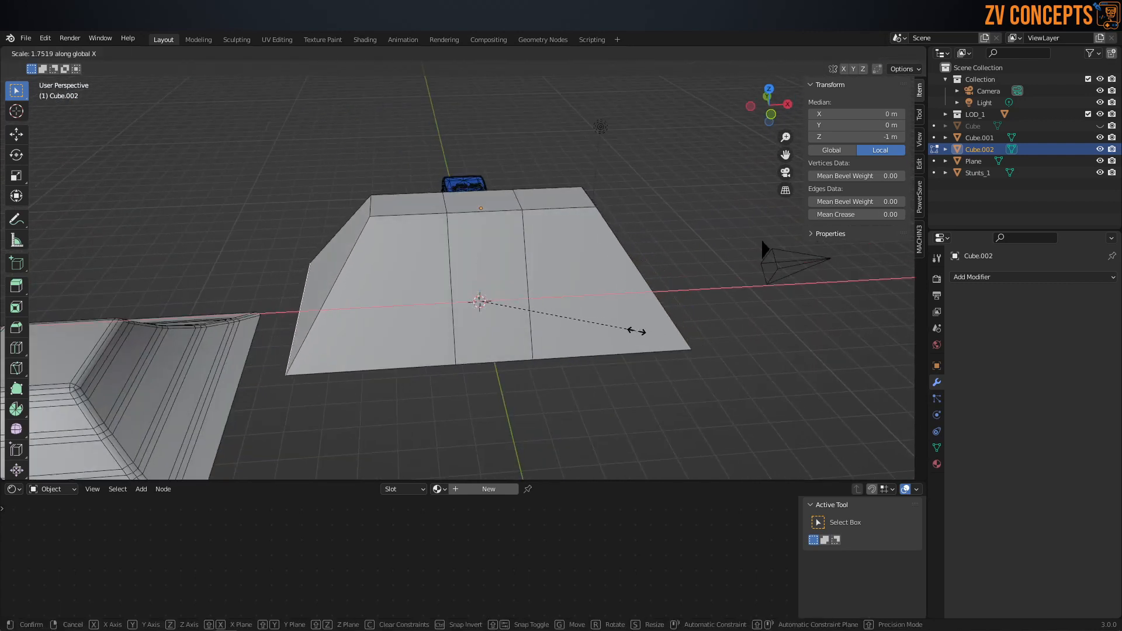
{"action": "left_click", "coordinate": [631, 331]}
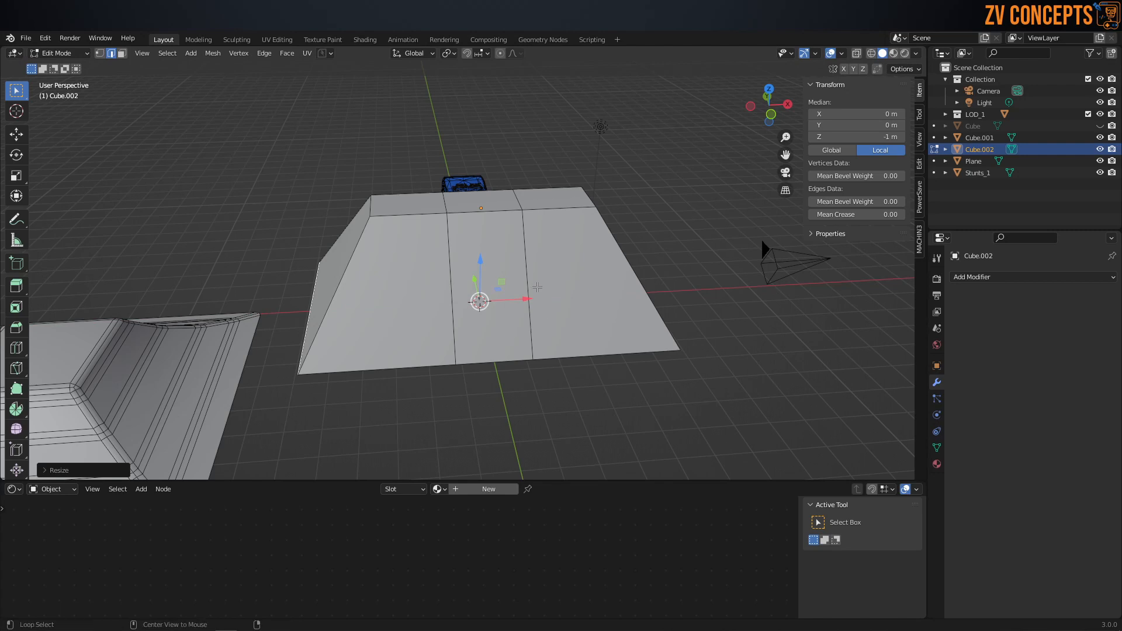
Step: Spread the block's two inner edge loops farther apart along X to widen the middle section
{"action": "left_click", "coordinate": [537, 287]}
{"action": "left_click", "coordinate": [447, 271], "text": "alt+shift"}
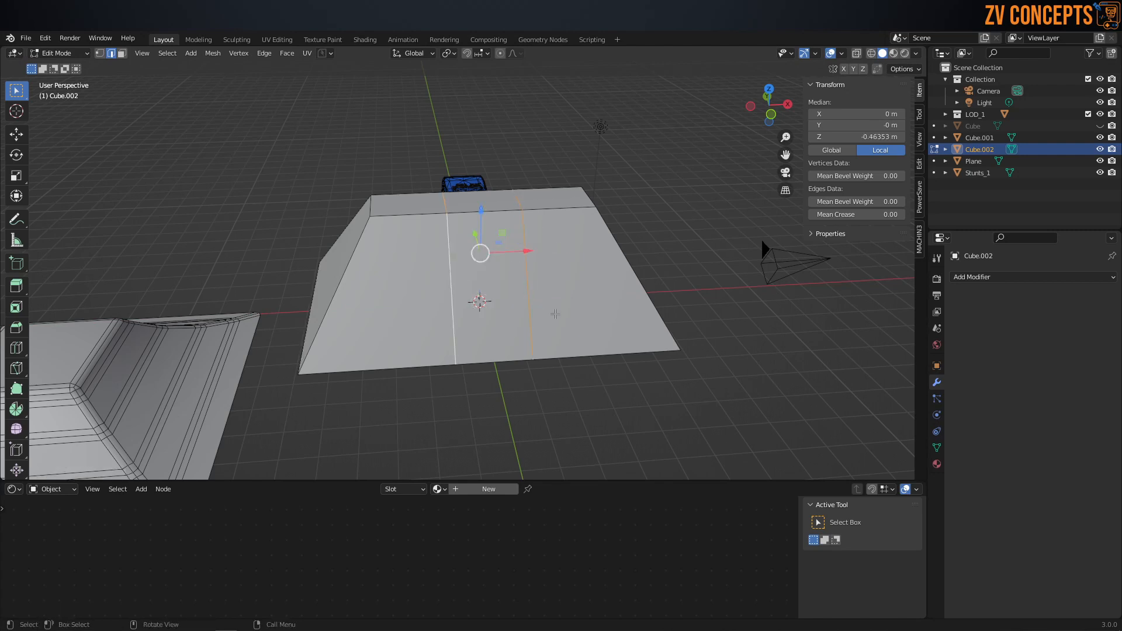
{"action": "key", "text": "s"}
{"action": "key", "text": "x"}
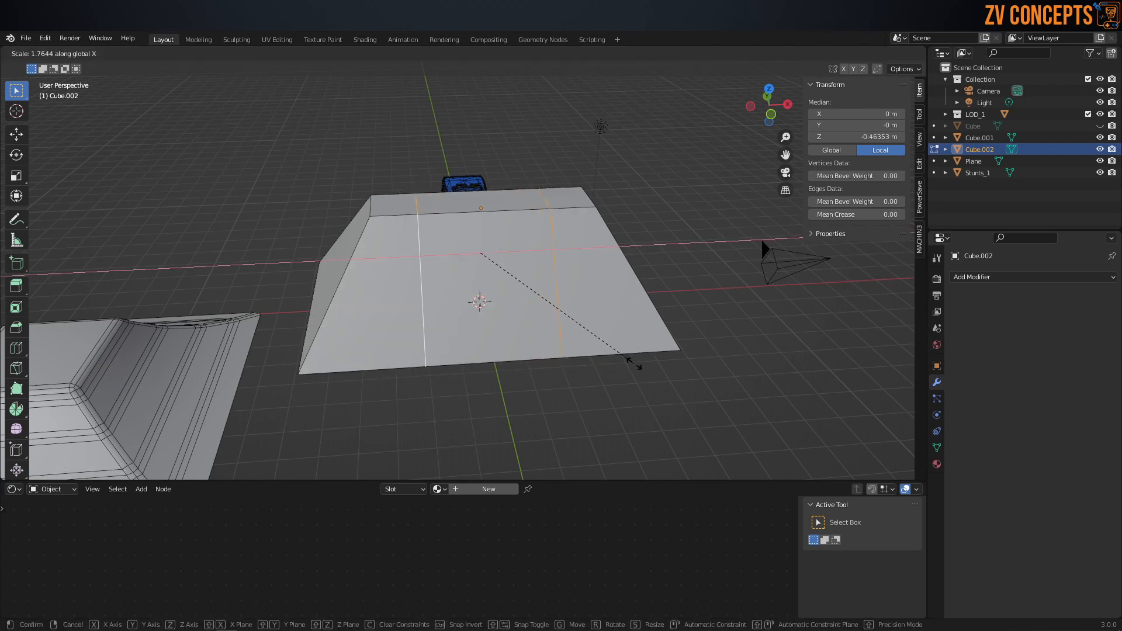
{"action": "left_click", "coordinate": [611, 358]}
{"action": "middle_click_drag", "start_coordinate": [611, 358], "coordinate": [576, 350]}
Step: Scale the base perimeter edges outward along Y so the ramp is about 10.9 m long
{"action": "left_click", "coordinate": [412, 373]}
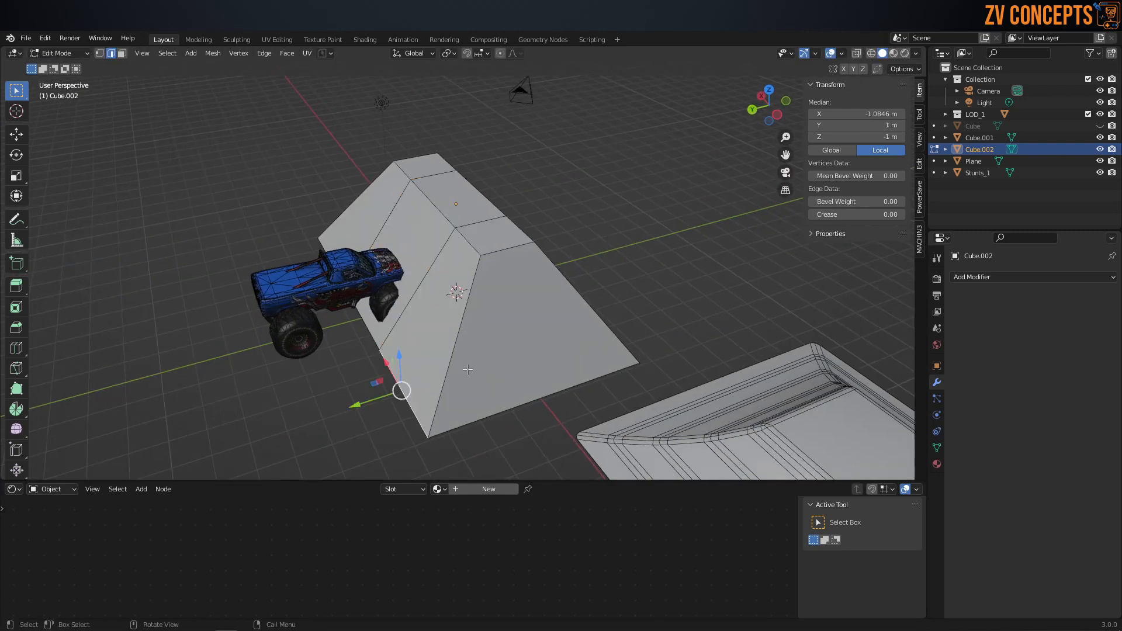
{"action": "left_click", "coordinate": [398, 371], "text": "shift"}
{"action": "left_click", "coordinate": [404, 374], "text": "alt"}
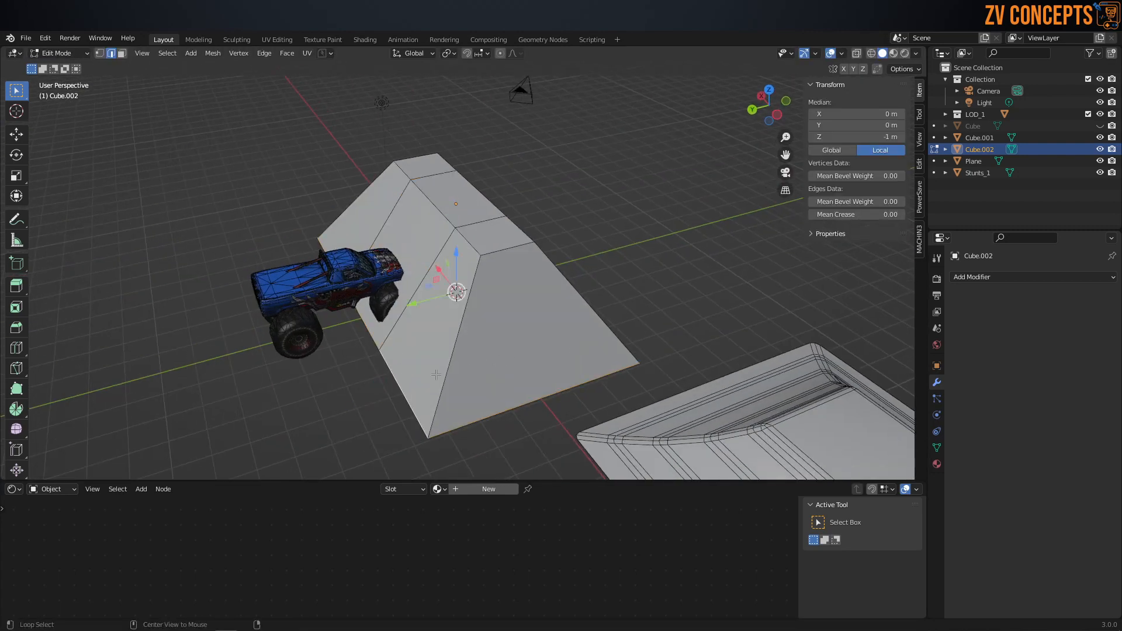
{"action": "key", "text": "s"}
{"action": "key", "text": "y"}
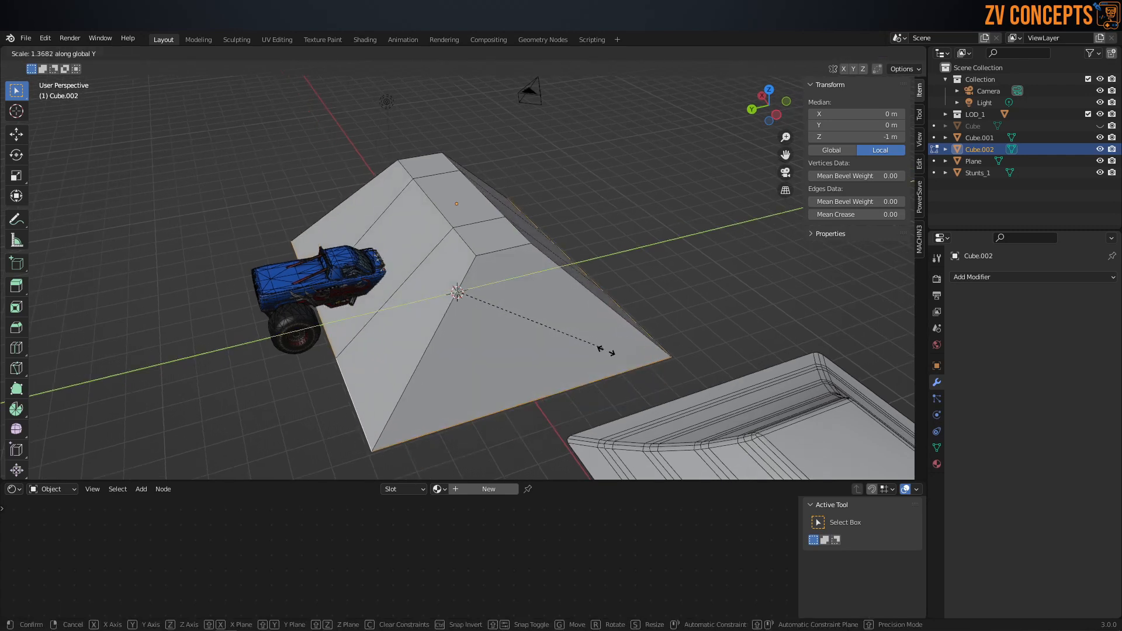
{"action": "left_click", "coordinate": [617, 354]}
Step: Select the middle section's faces on the top and on both sloped sides of the ramp
{"action": "key", "text": "ctrl+Tab"}
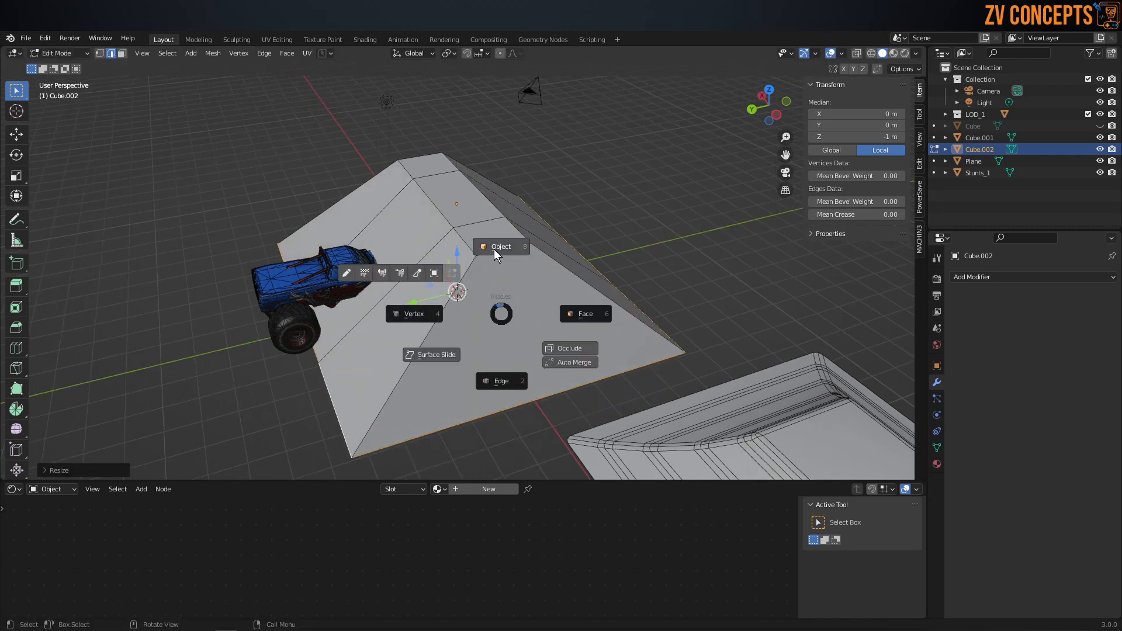
{"action": "left_click", "coordinate": [423, 294]}
{"action": "left_click_drag", "start_coordinate": [408, 212], "coordinate": [515, 234]}
{"action": "middle_click_drag", "start_coordinate": [514, 234], "coordinate": [660, 270]}
{"action": "key", "text": "ctrl+Tab"}
{"action": "left_click", "coordinate": [616, 251]}
{"action": "left_click", "coordinate": [536, 250]}
{"action": "left_click", "coordinate": [506, 131], "text": "shift"}
{"action": "left_click", "coordinate": [506, 131], "text": "shift"}
{"action": "left_click", "coordinate": [528, 128], "text": "shift"}
{"action": "middle_click_drag", "start_coordinate": [529, 128], "coordinate": [508, 266]}
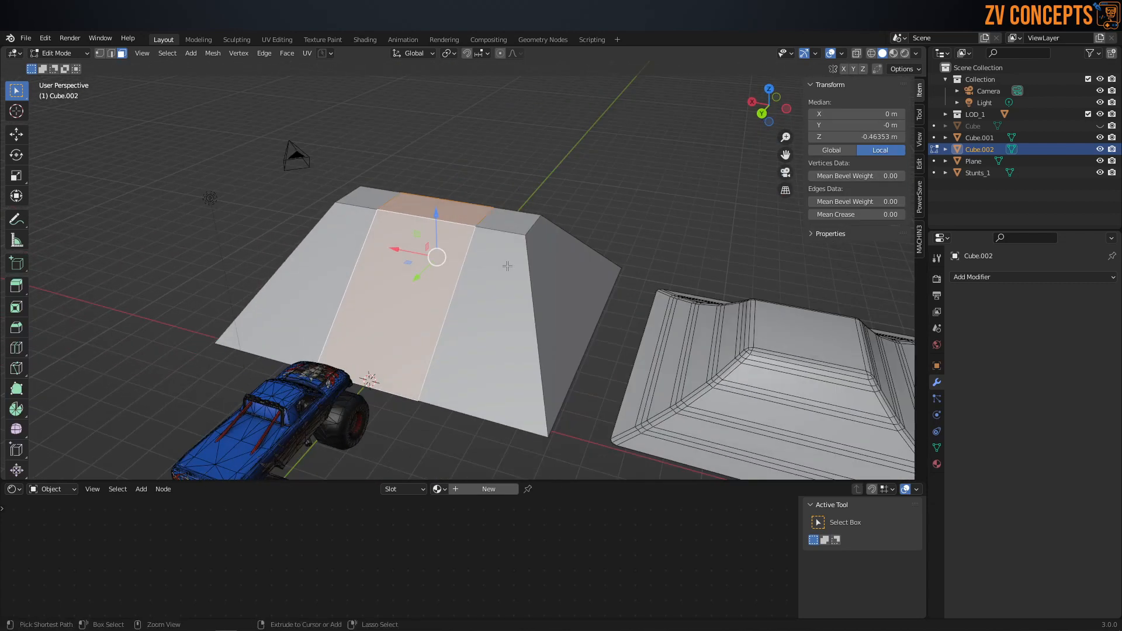
{"action": "key", "text": "alt+e"}
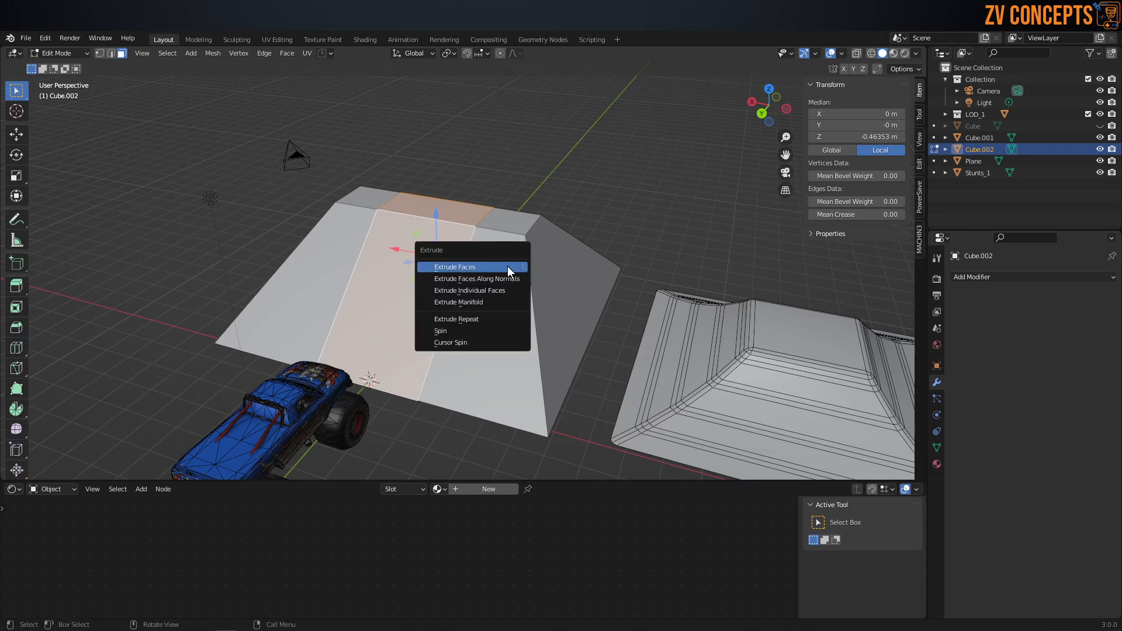
{"action": "left_click", "coordinate": [503, 291]}
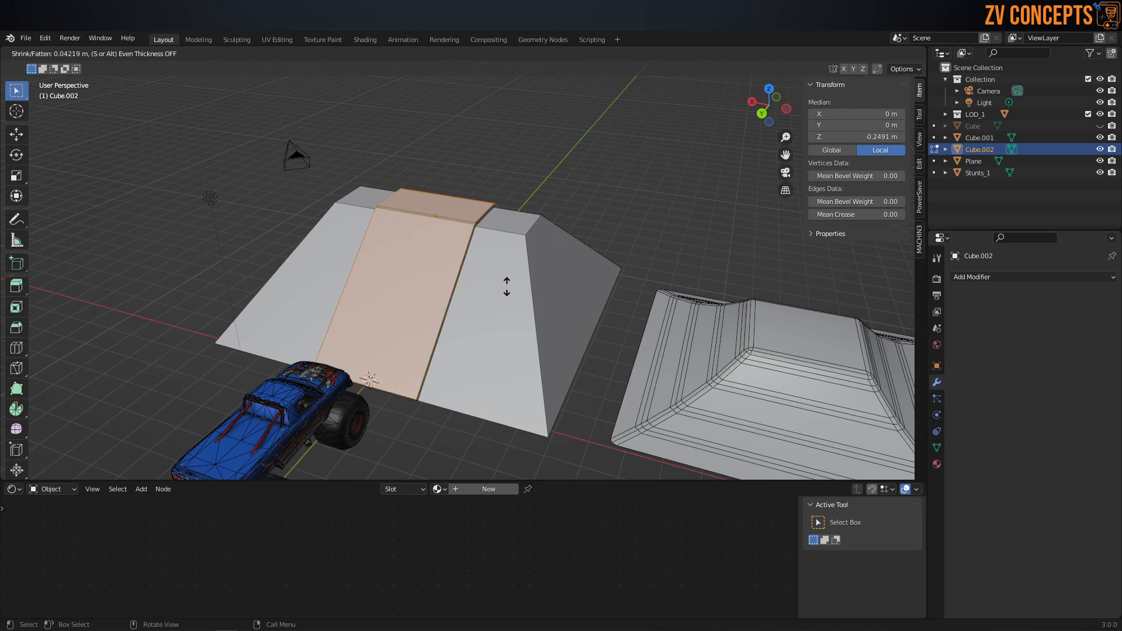
{"action": "right_click", "coordinate": [505, 279]}
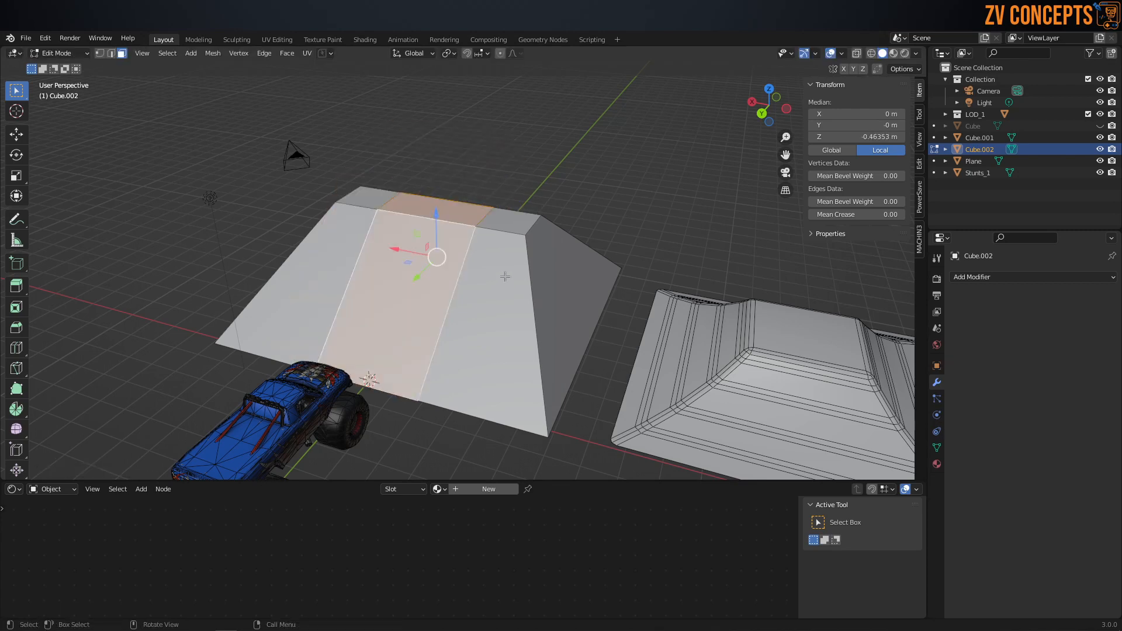
Step: Extrude the selected middle faces inward along their normals to sink a channel between the two side ridges
{"action": "key", "text": "alt+e"}
{"action": "left_click", "coordinate": [503, 277]}
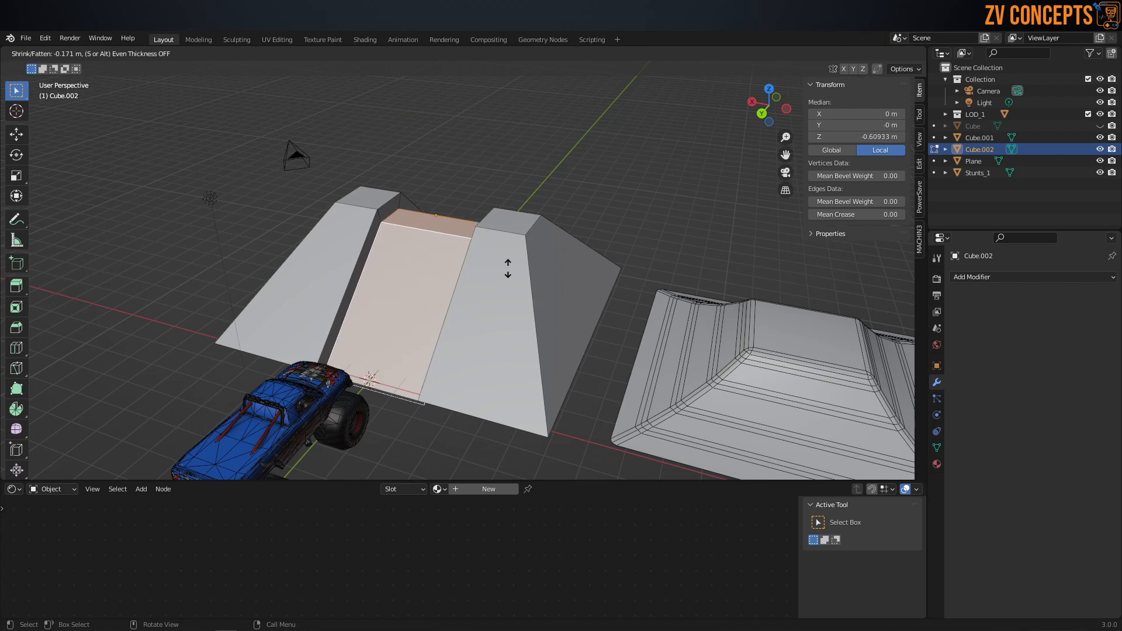
{"action": "left_click", "coordinate": [510, 270]}
{"action": "middle_click_drag", "start_coordinate": [510, 270], "coordinate": [412, 227]}
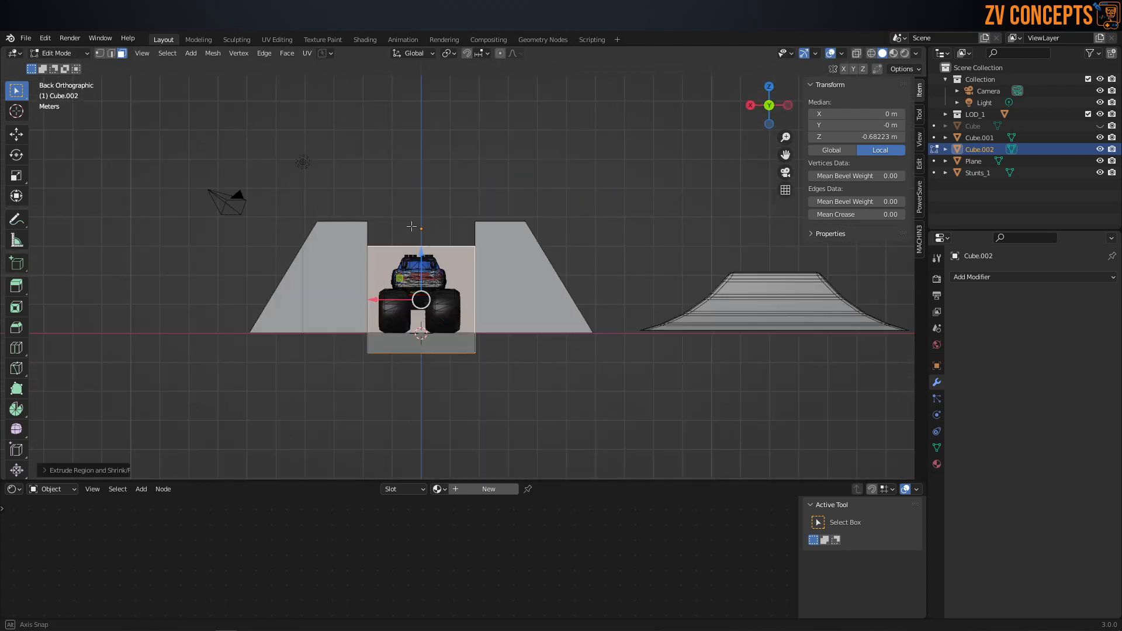
{"action": "key", "text": "Tab"}
{"action": "left_click", "coordinate": [454, 312]}
{"action": "middle_click_drag", "start_coordinate": [412, 337], "coordinate": [419, 369]}
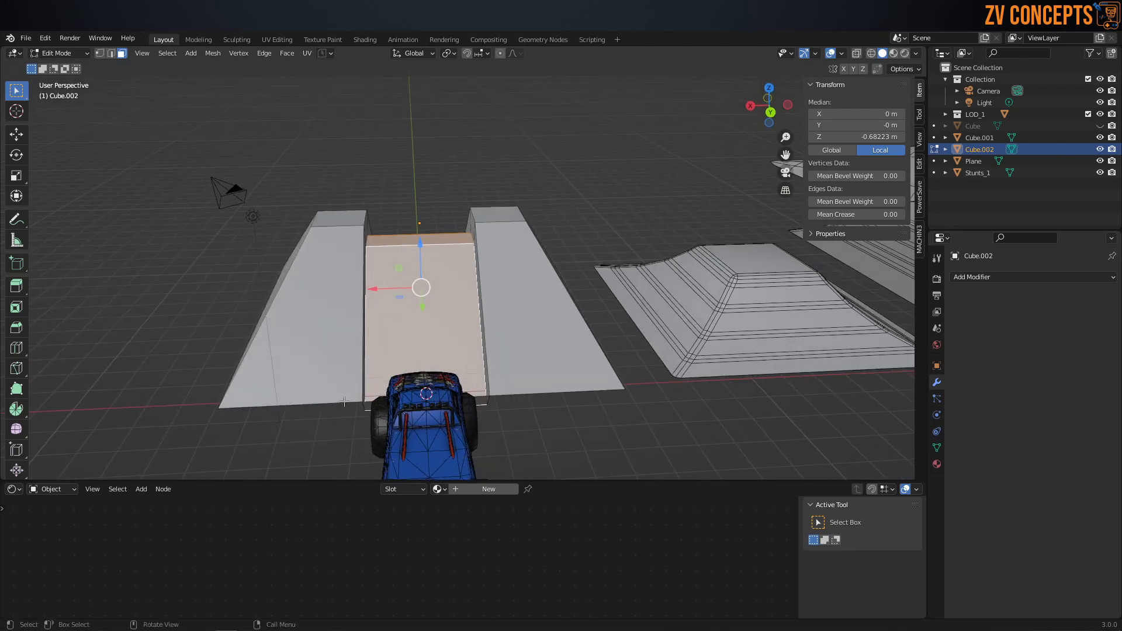
Step: Delete the leftover faces hanging below the base at both ends of the sunken channel
{"action": "middle_click_drag", "start_coordinate": [399, 342], "coordinate": [397, 325]}
{"action": "left_click", "coordinate": [399, 337]}
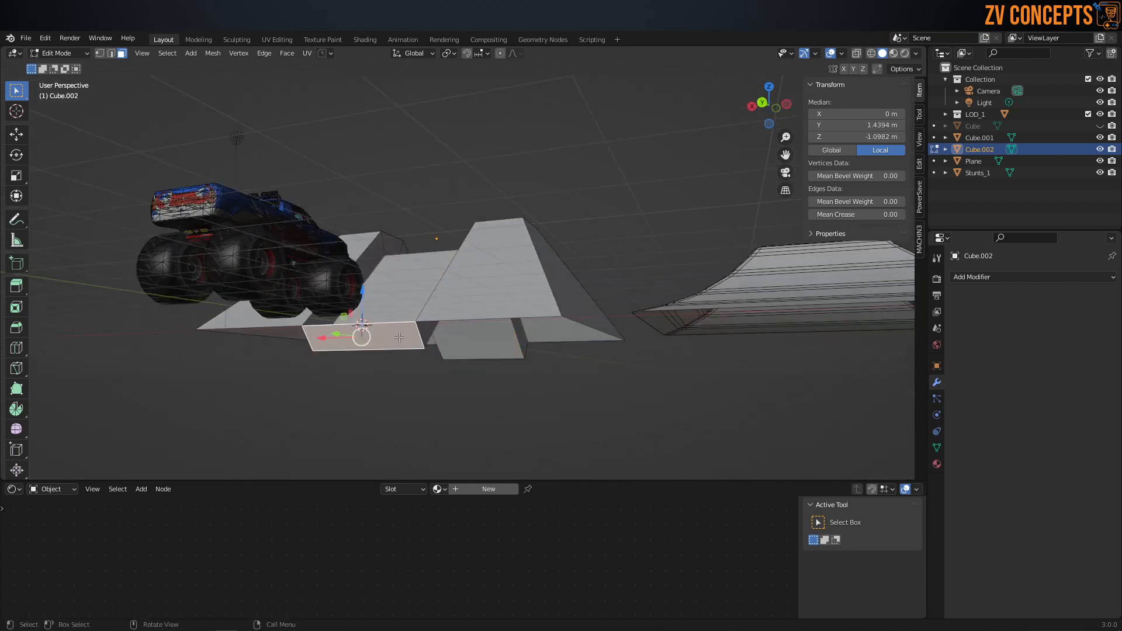
{"action": "key", "text": "x"}
{"action": "left_click", "coordinate": [398, 343]}
{"action": "middle_click_drag", "start_coordinate": [397, 343], "coordinate": [346, 325]}
{"action": "left_click", "coordinate": [515, 407]}
{"action": "key", "text": "x"}
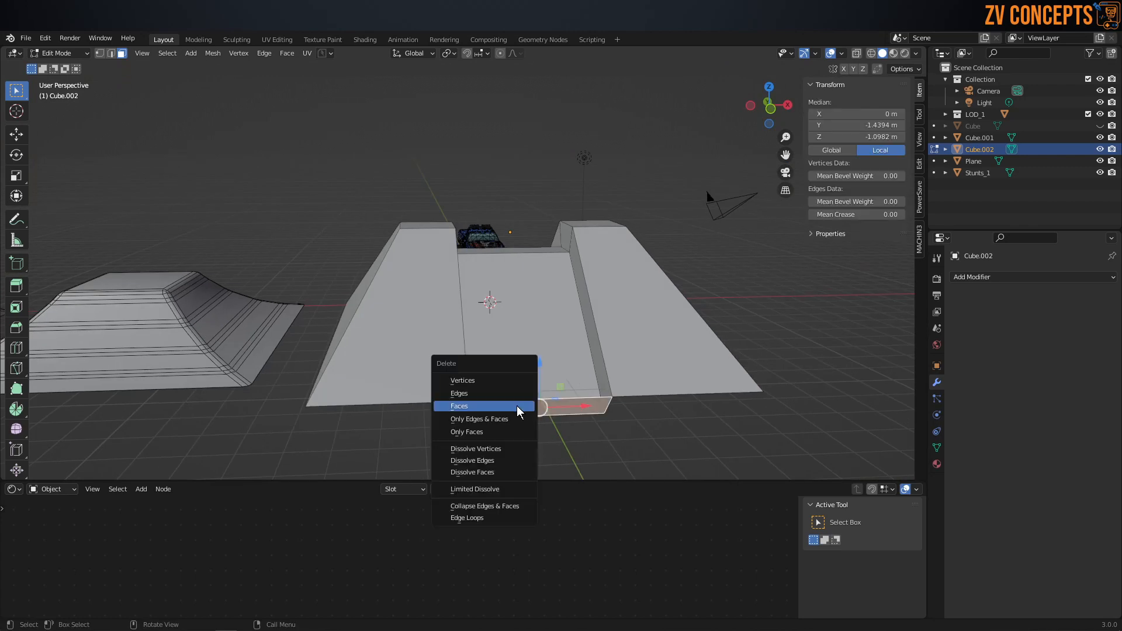
{"action": "left_click", "coordinate": [519, 411]}
Step: Select the ramp's base vertices and flatten them to one level by scaling Z to 0
{"action": "middle_click_drag", "start_coordinate": [519, 411], "coordinate": [800, 384]}
{"action": "key", "text": "Tab"}
{"action": "left_click", "coordinate": [331, 317]}
{"action": "left_click", "coordinate": [411, 364], "text": "alt"}
{"action": "key", "text": "s"}
{"action": "type", "text": "z"}
{"action": "type", "text": "0"}
{"action": "key", "text": "Return"}
{"action": "scroll", "coordinate": [433, 211], "scroll_direction": "down", "scroll_amount": 3}
{"action": "middle_click_drag", "start_coordinate": [432, 211], "coordinate": [350, 256]}
{"action": "scroll", "coordinate": [426, 263], "scroll_direction": "up", "scroll_amount": 3}
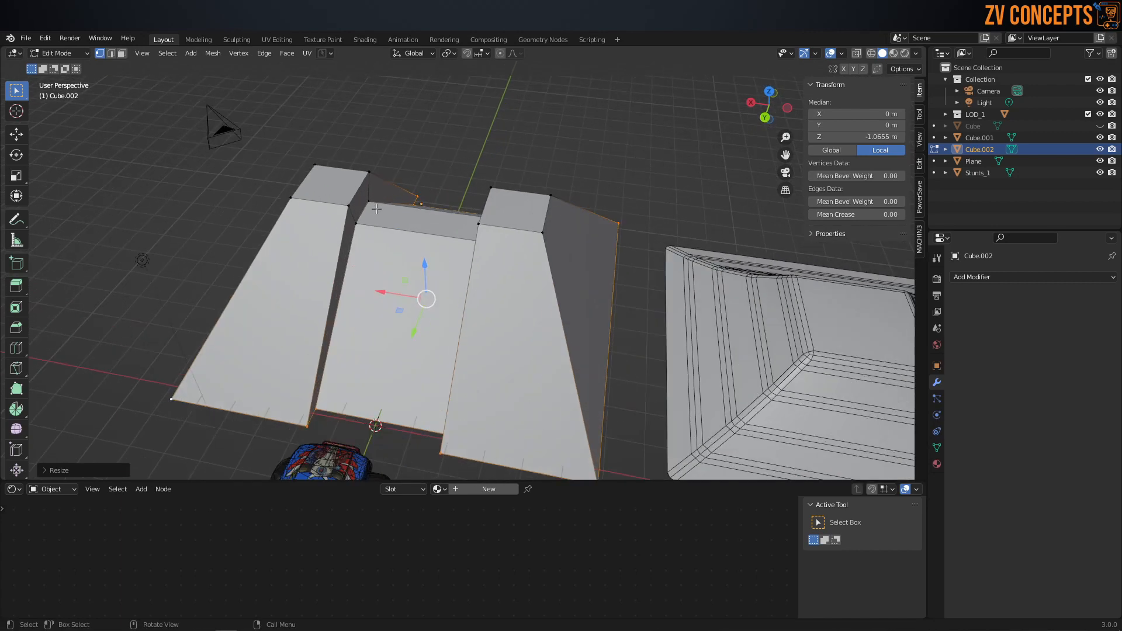
Step: Spread the upper inner edge loops of both side ridges apart along X to slant the channel walls
{"action": "left_click", "coordinate": [360, 187], "text": "alt"}
{"action": "left_click_drag", "start_coordinate": [324, 238], "coordinate": [308, 235]}
{"action": "left_click", "coordinate": [477, 239], "text": "alt"}
{"action": "key", "text": "ctrl+z"}
{"action": "key", "text": "ctrl+z"}
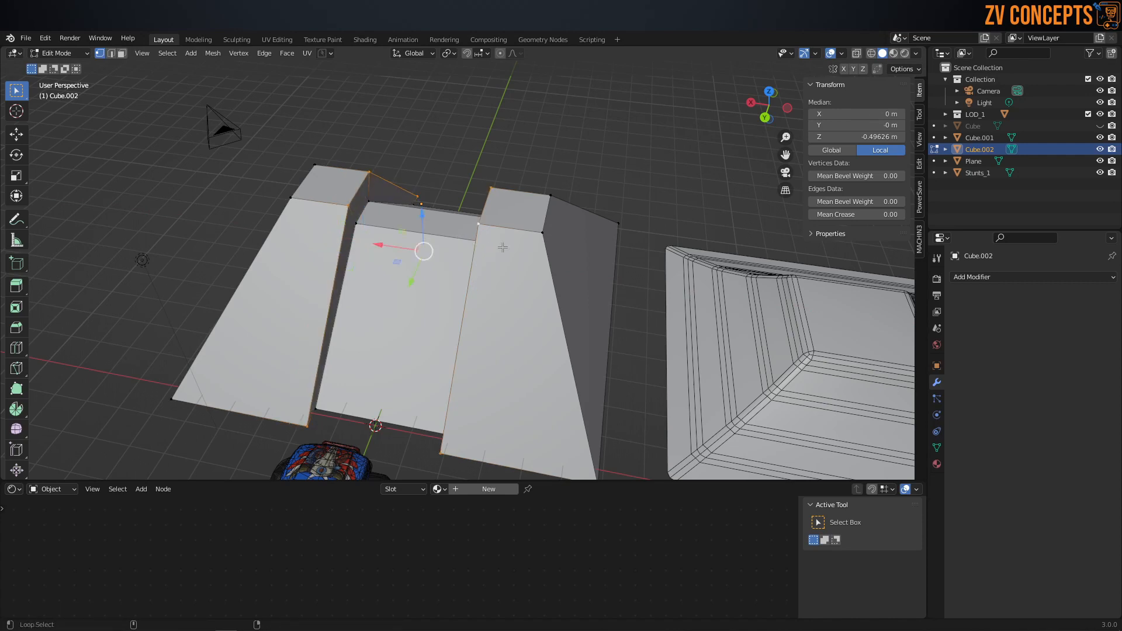
{"action": "middle_click_drag", "start_coordinate": [502, 247], "coordinate": [561, 254]}
{"action": "key", "text": "s"}
{"action": "key", "text": "x"}
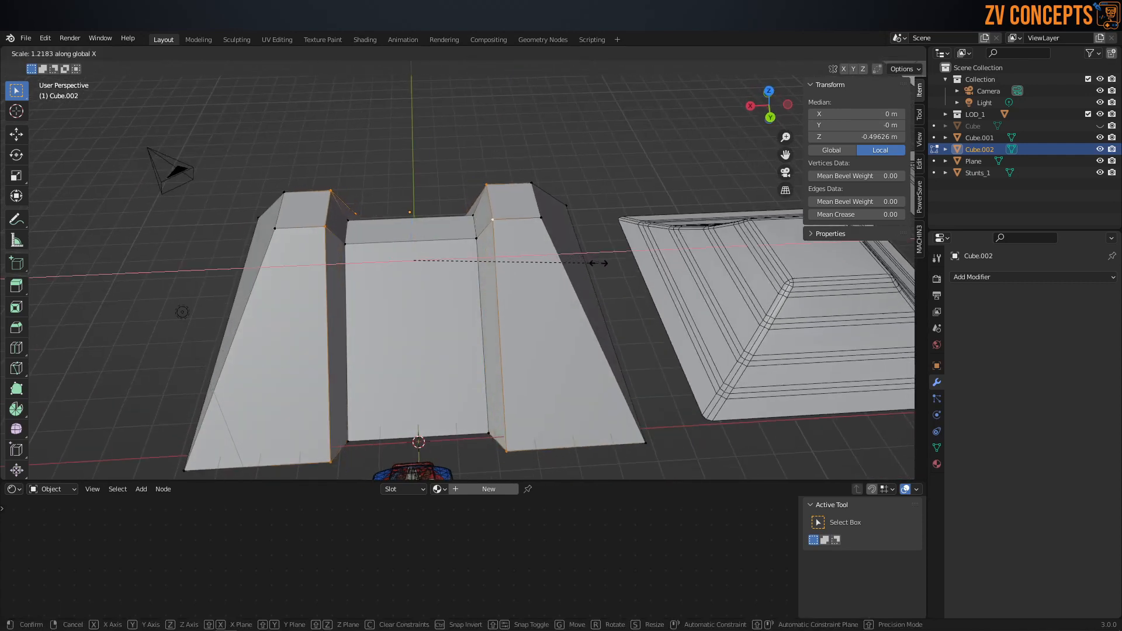
{"action": "left_click", "coordinate": [610, 271]}
{"action": "middle_click_drag", "start_coordinate": [467, 251], "coordinate": [440, 241]}
Step: Return to Object Mode and add a Bevel modifier to the ramp
{"action": "key", "text": "Tab"}
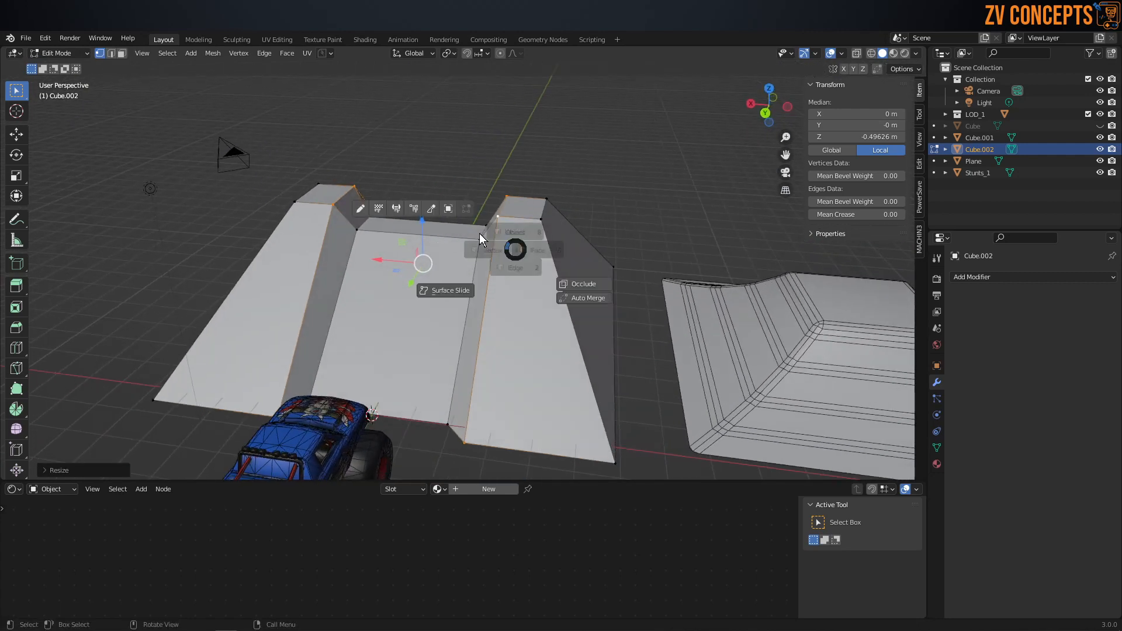
{"action": "left_click", "coordinate": [521, 180]}
{"action": "mouse_move", "coordinate": [521, 227]}
{"action": "middle_mouse_down"}
{"action": "mouse_move", "coordinate": [542, 244]}
{"action": "mouse_move", "coordinate": [521, 238]}
{"action": "middle_mouse_up"}
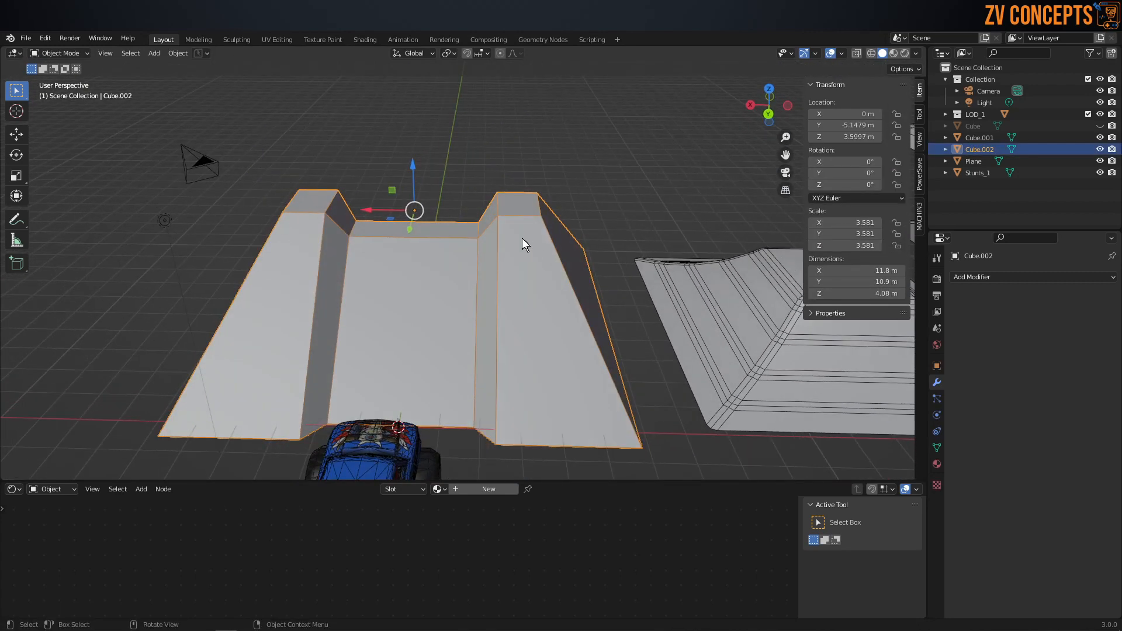
{"action": "scroll", "coordinate": [521, 236], "scroll_direction": "up", "scroll_amount": 1}
{"action": "left_click", "coordinate": [966, 276]}
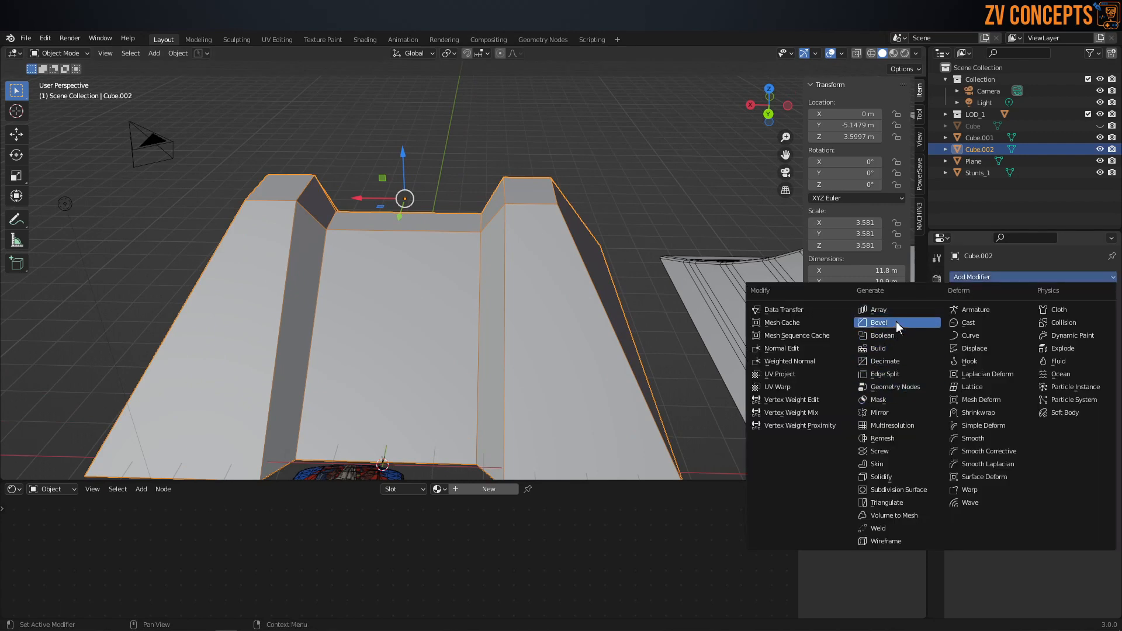
{"action": "left_click", "coordinate": [879, 322]}
{"action": "middle_click_drag", "start_coordinate": [573, 275], "coordinate": [514, 269]}
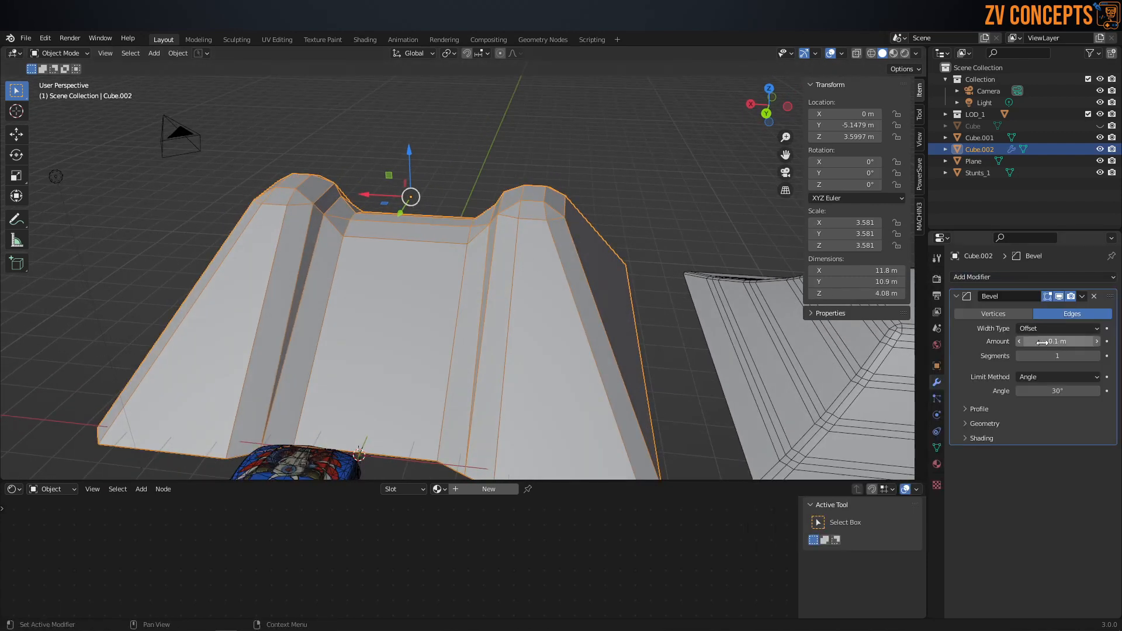
Step: Set the Bevel modifier to a 0.04 m amount, 2 segments and a limit method of None
{"action": "left_click", "coordinate": [1019, 341]}
{"action": "left_click", "coordinate": [1019, 341]}
{"action": "left_click", "coordinate": [1020, 341]}
{"action": "left_click", "coordinate": [1019, 341]}
{"action": "left_click", "coordinate": [1020, 341]}
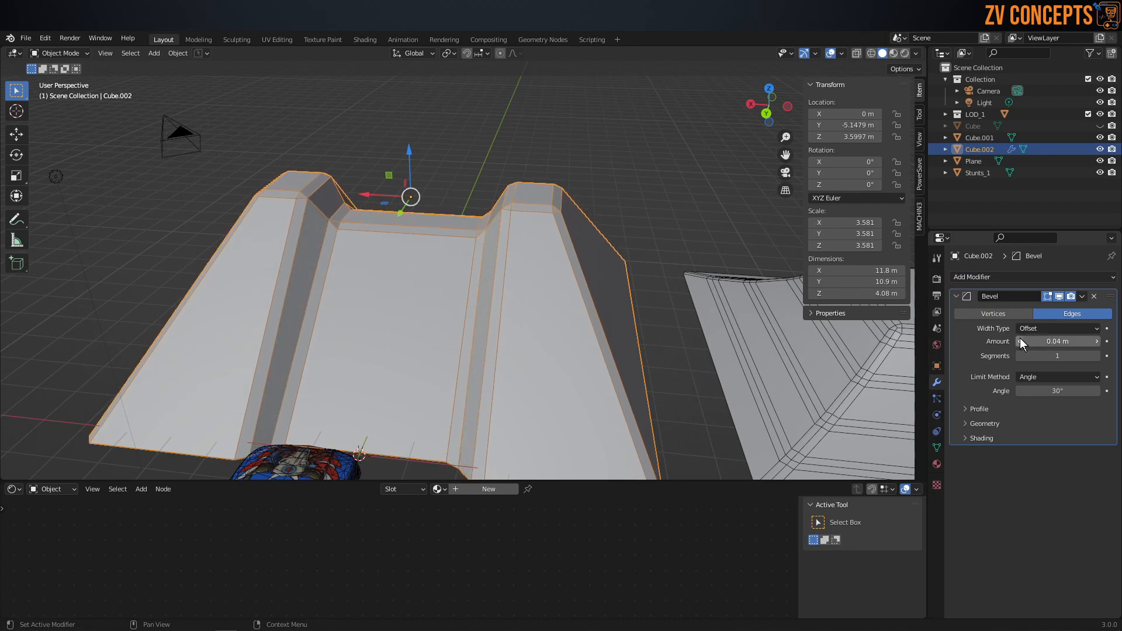
{"action": "left_click", "coordinate": [1097, 356]}
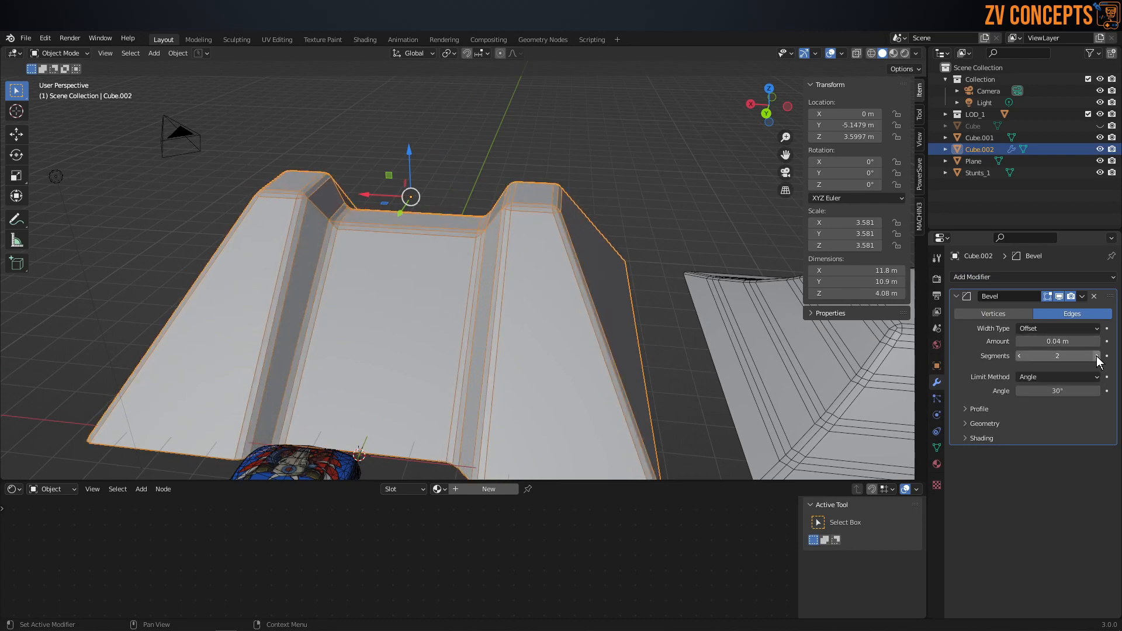
{"action": "left_click", "coordinate": [1061, 377]}
{"action": "left_click", "coordinate": [1043, 392]}
{"action": "middle_click_drag", "start_coordinate": [718, 343], "coordinate": [285, 262]}
{"action": "middle_click_drag", "start_coordinate": [461, 292], "coordinate": [564, 296]}
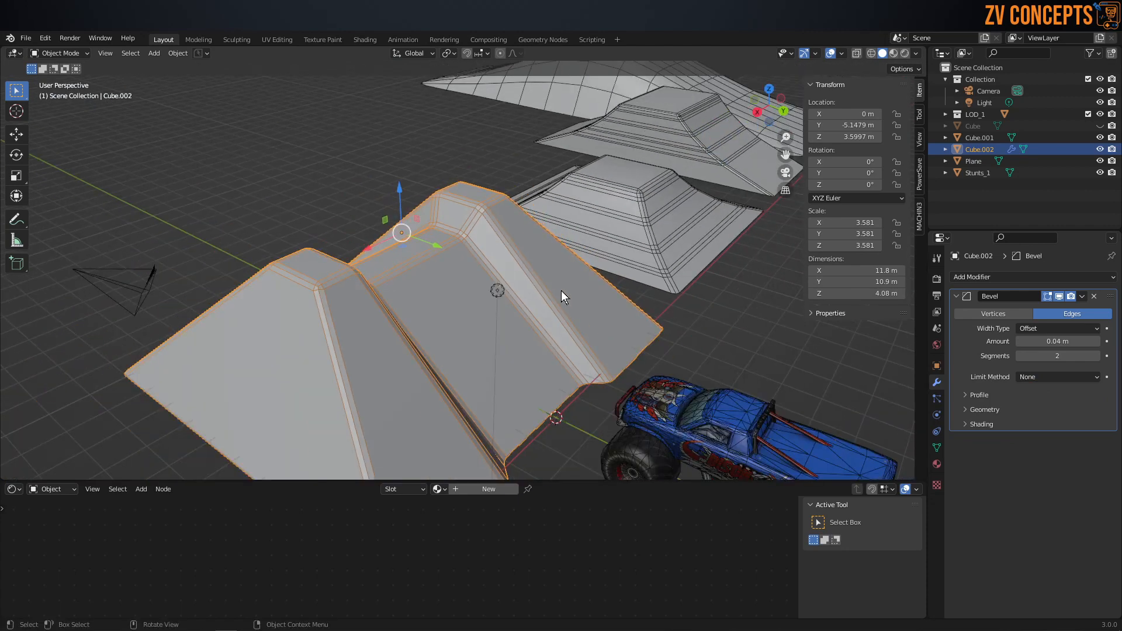
Step: Add a horizontal loop cut around the ramp's slopes and scale it to about 0.74 along Y for a concave profile
{"action": "middle_click_drag", "start_coordinate": [290, 305], "coordinate": [282, 299]}
{"action": "key", "text": "Tab"}
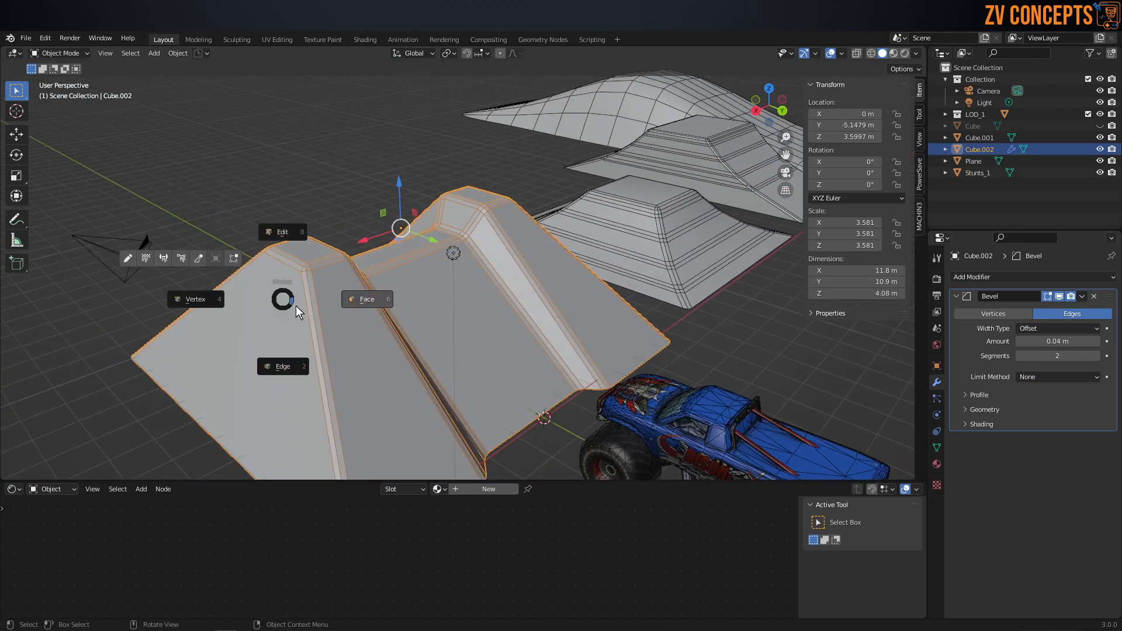
{"action": "left_click", "coordinate": [305, 358]}
{"action": "key", "text": "ctrl+r"}
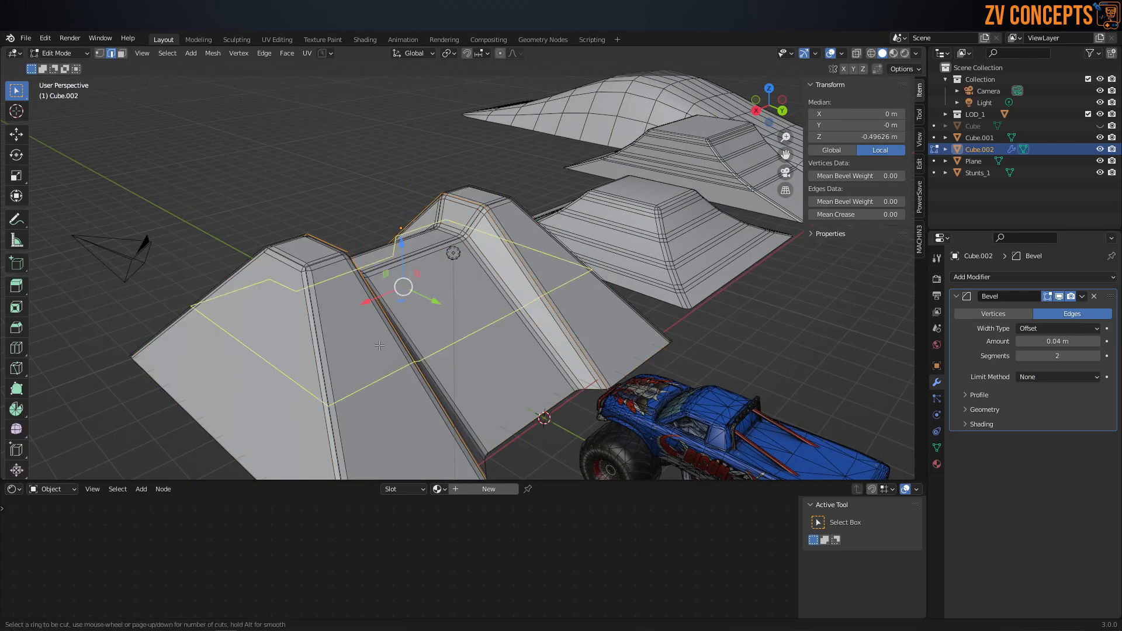
{"action": "left_click_drag", "start_coordinate": [404, 354], "coordinate": [528, 373]}
{"action": "key", "text": "s"}
{"action": "key", "text": "y"}
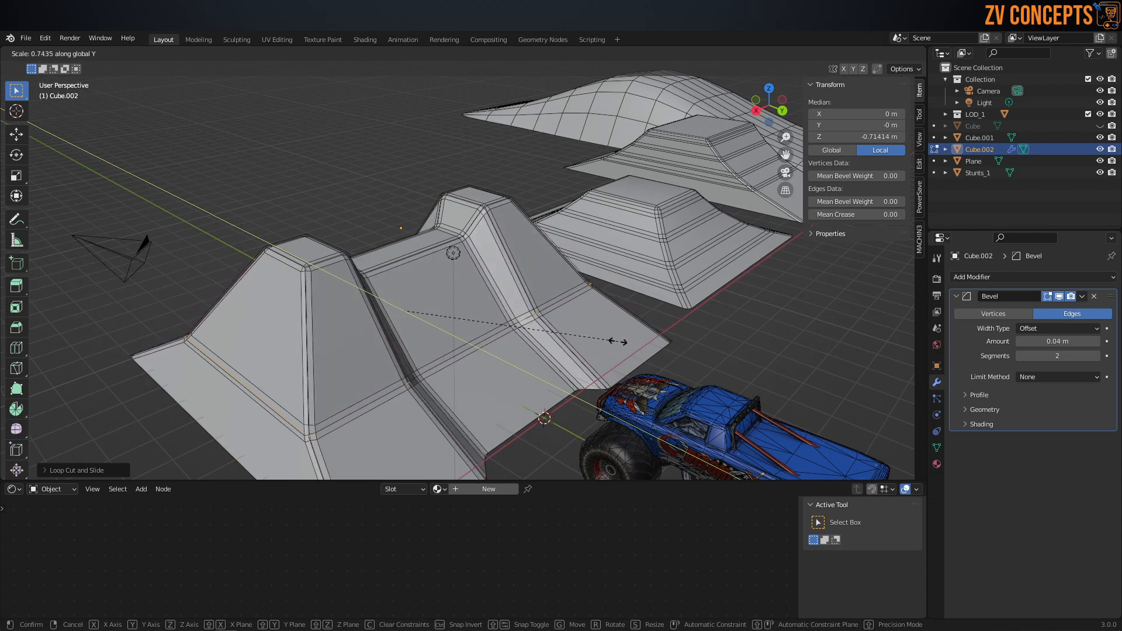
{"action": "left_click", "coordinate": [618, 341]}
{"action": "left_click", "coordinate": [617, 341], "text": "alt"}
Step: Bevel the new horizontal loop about 0.42 m wide with 2 segments to round the slopes
{"action": "key", "text": "ctrl+b"}
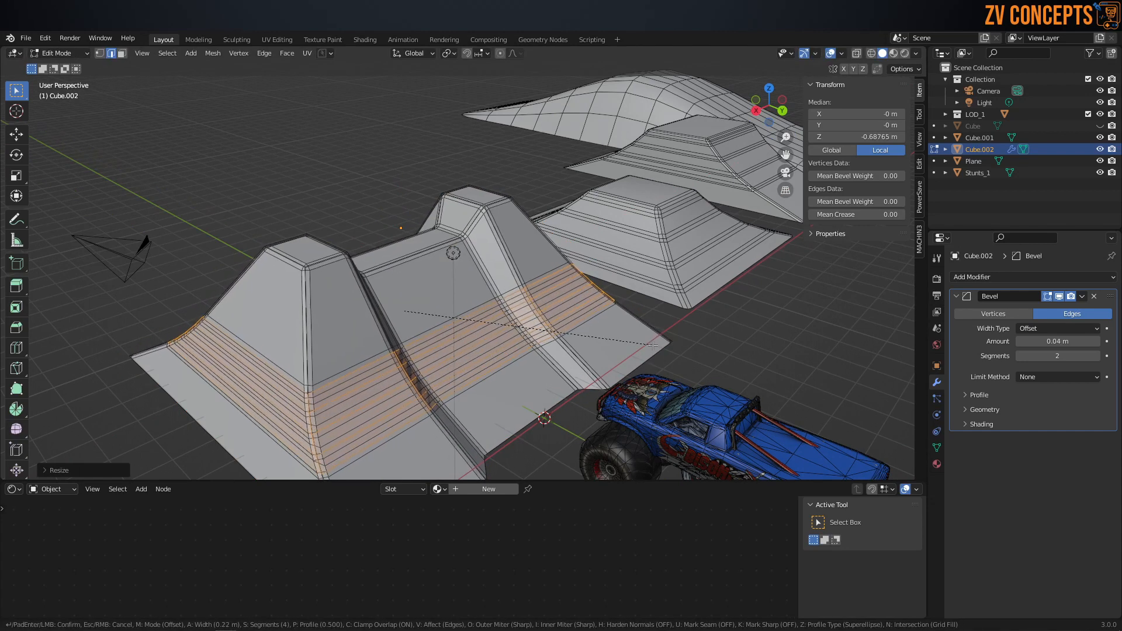
{"action": "scroll", "coordinate": [660, 358], "scroll_direction": "down", "scroll_amount": 1}
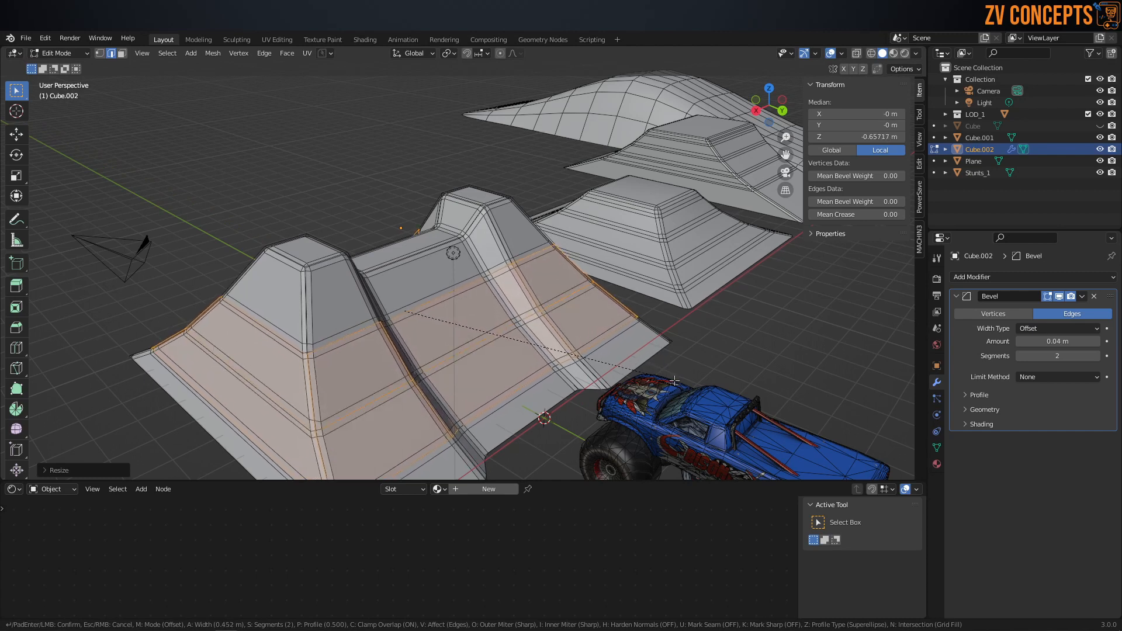
{"action": "left_click", "coordinate": [668, 380]}
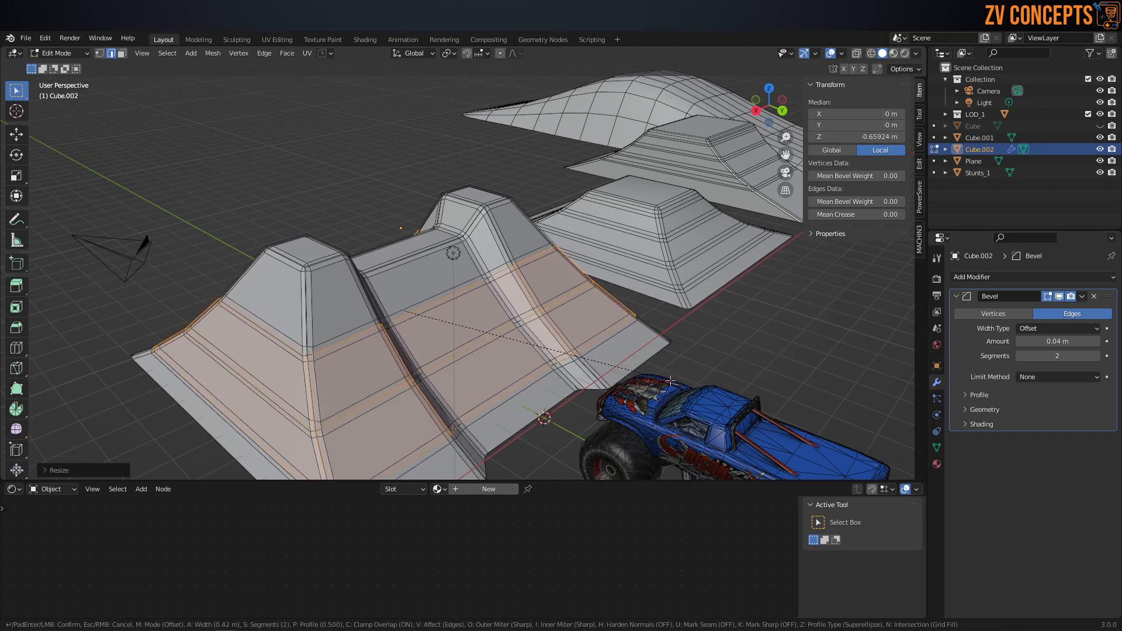
{"action": "middle_click_drag", "start_coordinate": [527, 316], "coordinate": [493, 291]}
Step: Return to Object Mode and apply Shade Smooth to the ramp
{"action": "key", "text": "Tab"}
{"action": "left_click", "coordinate": [487, 226]}
{"action": "middle_click_drag", "start_coordinate": [488, 226], "coordinate": [479, 240]}
{"action": "right_click", "coordinate": [478, 245]}
{"action": "left_click", "coordinate": [488, 247]}
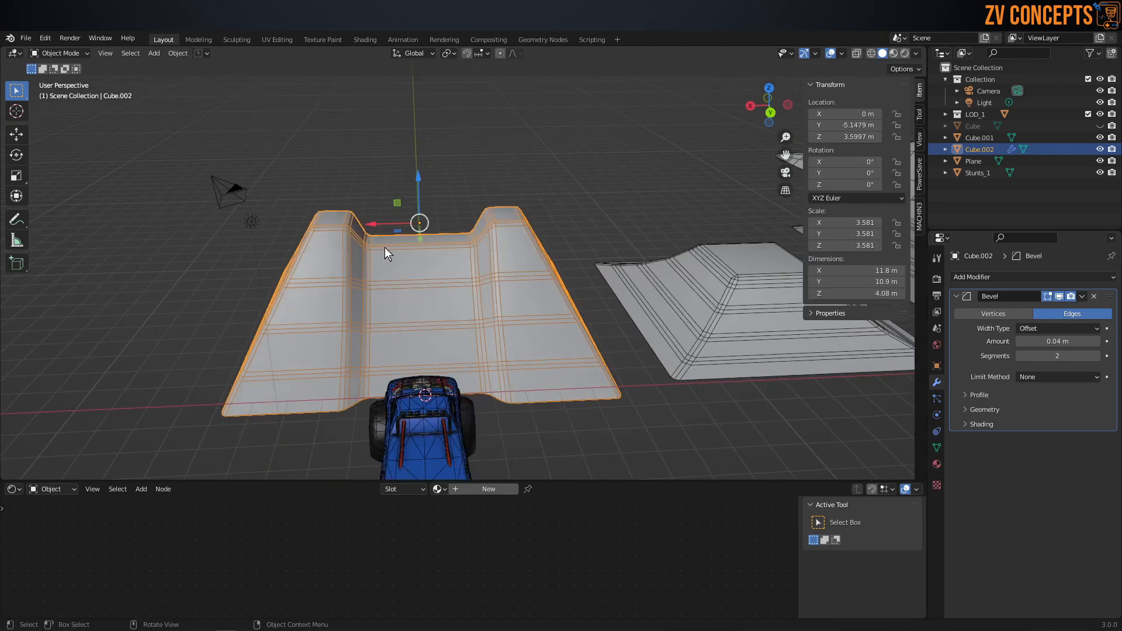
Step: Set the ramp's Bevel modifier amount to 0.03 m and apply the modifier
{"action": "middle_click_drag", "start_coordinate": [385, 248], "coordinate": [345, 171]}
{"action": "left_click", "coordinate": [345, 170]}
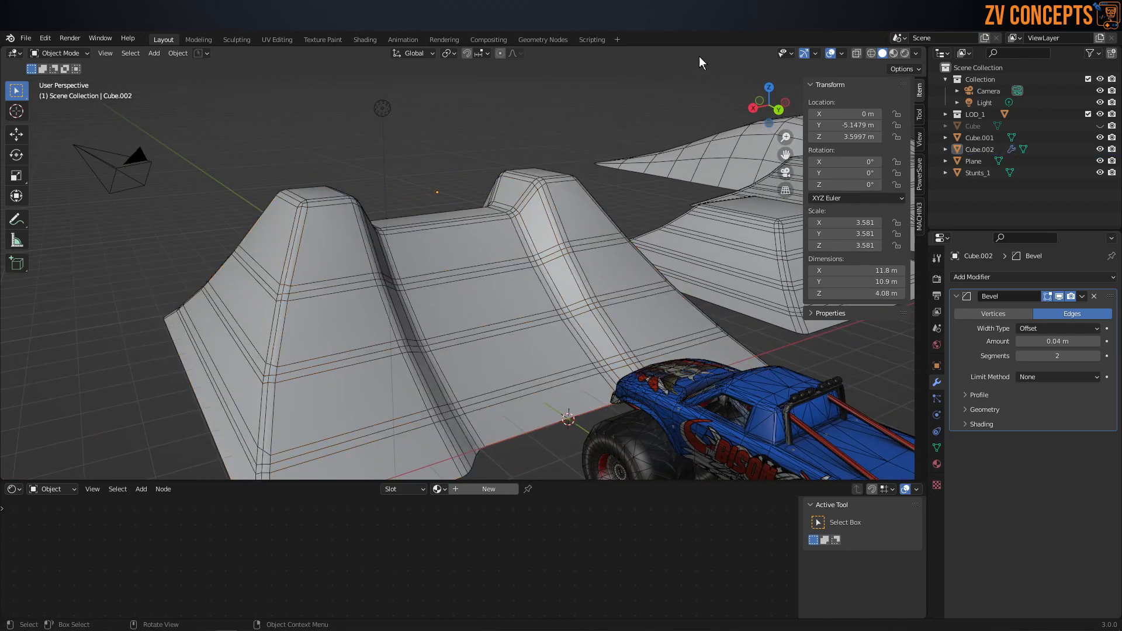
{"action": "middle_click_drag", "start_coordinate": [727, 99], "coordinate": [798, 307]}
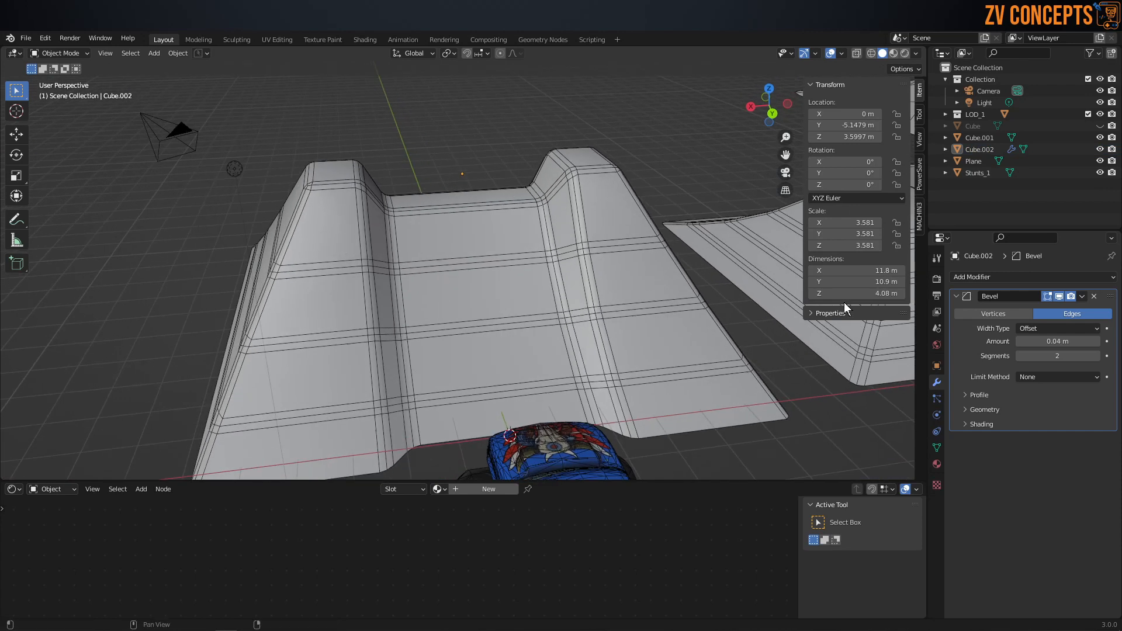
{"action": "left_click", "coordinate": [1021, 342]}
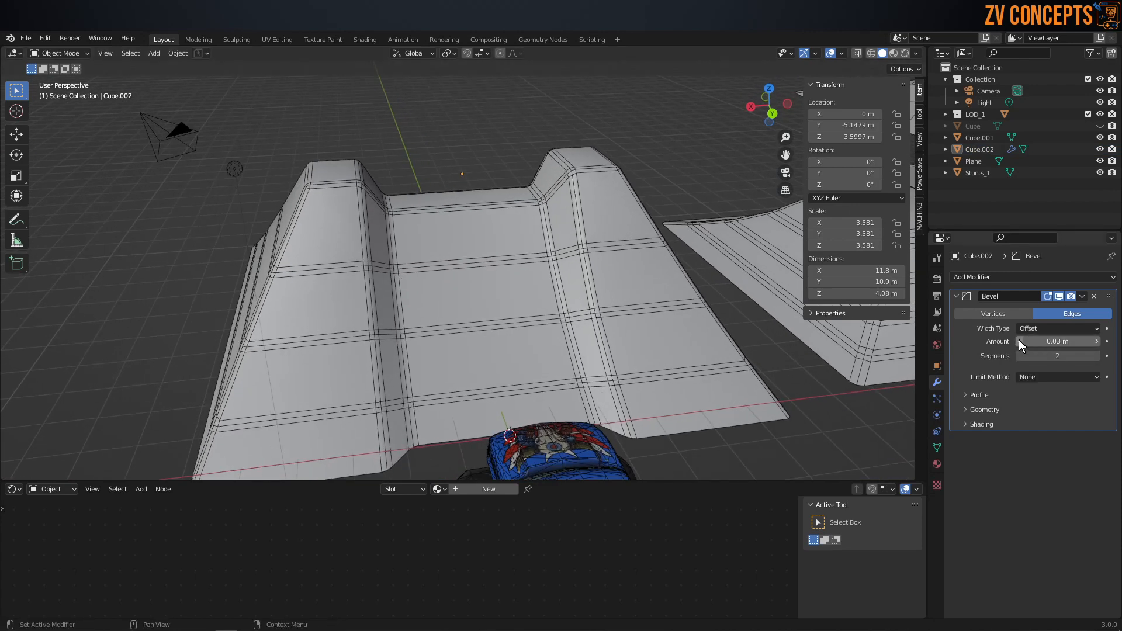
{"action": "middle_click_drag", "start_coordinate": [706, 356], "coordinate": [371, 299]}
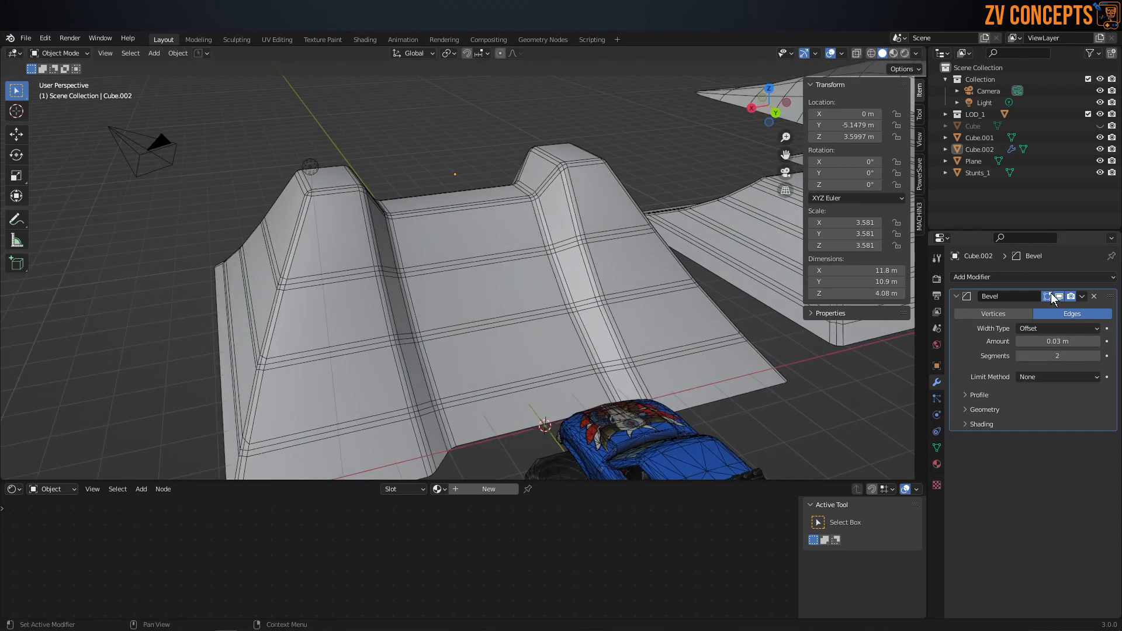
{"action": "left_click", "coordinate": [1082, 299]}
{"action": "left_click", "coordinate": [994, 308]}
Step: Turn on proportional editing and, in vertex mode, adjust a vertex on the ramp's outer corner edge
{"action": "middle_click_drag", "start_coordinate": [619, 321], "coordinate": [581, 231]}
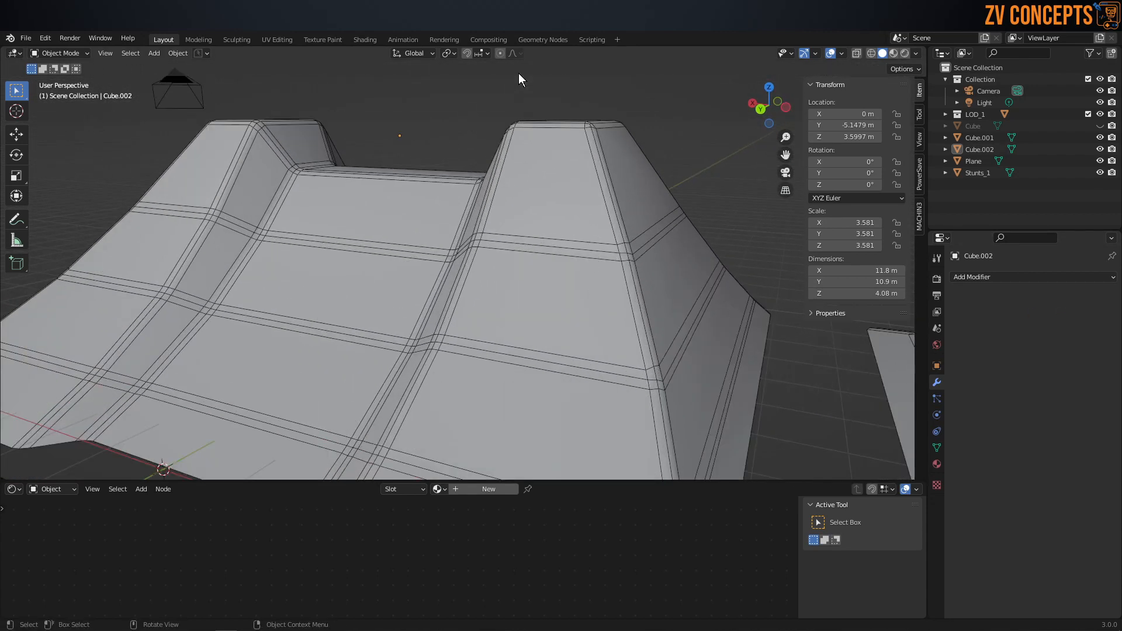
{"action": "middle_click_drag", "start_coordinate": [574, 191], "coordinate": [496, 54]}
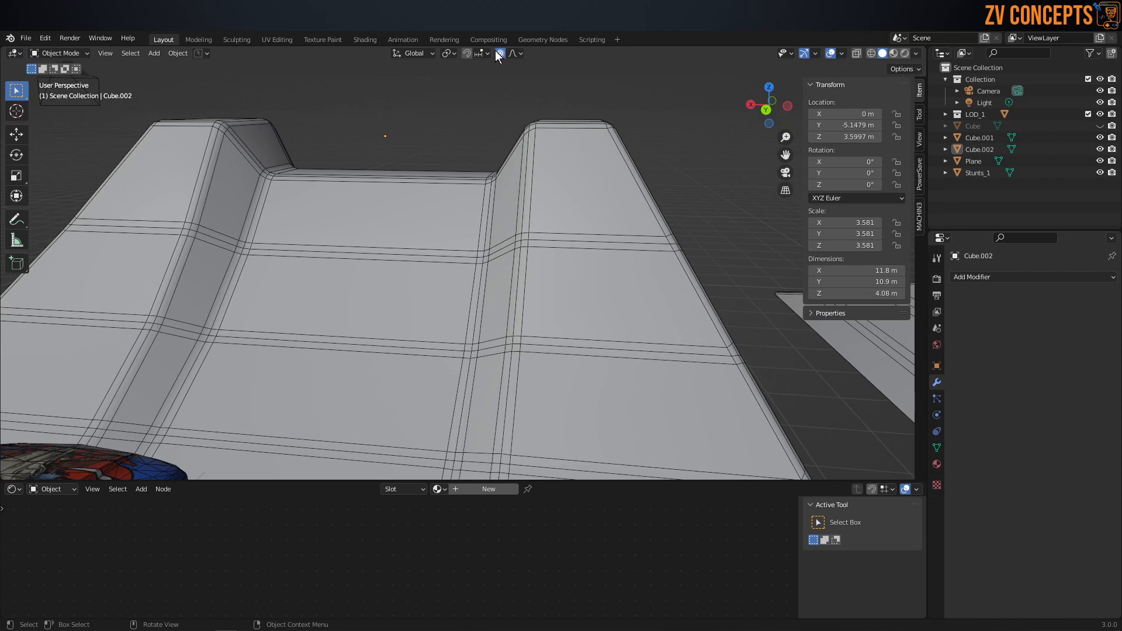
{"action": "key", "text": "Tab"}
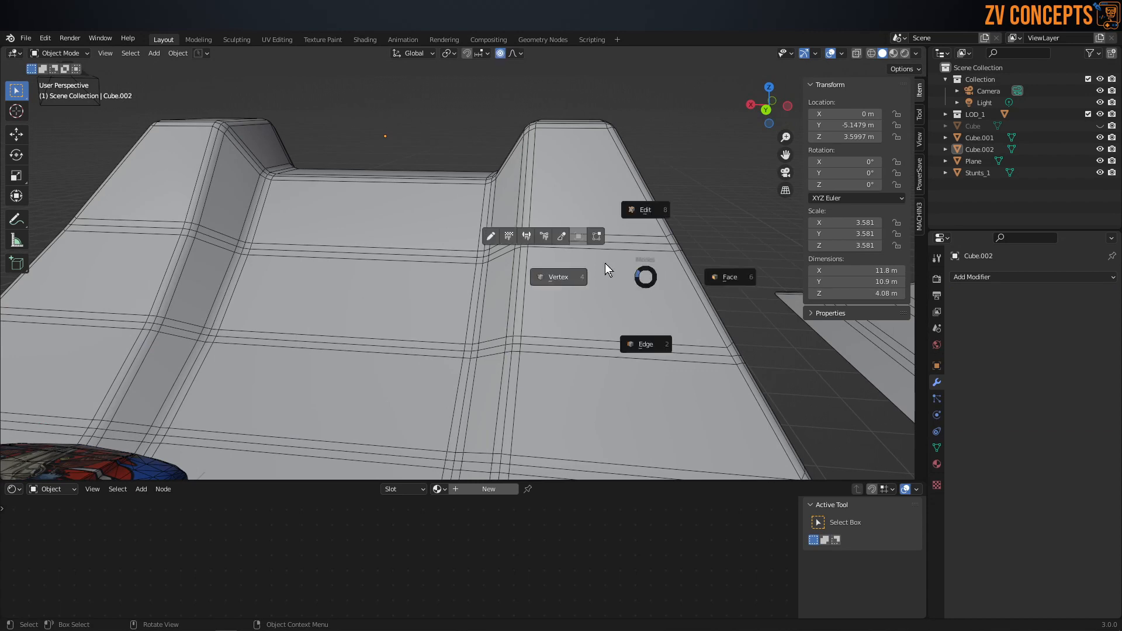
{"action": "left_click", "coordinate": [553, 273]}
{"action": "left_click_drag", "start_coordinate": [667, 236], "coordinate": [669, 239]}
{"action": "scroll", "coordinate": [671, 232], "scroll_direction": "up", "scroll_amount": 16}
{"action": "middle_click_drag", "start_coordinate": [668, 239], "coordinate": [607, 240]}
{"action": "left_click", "coordinate": [476, 382]}
{"action": "middle_click_drag", "start_coordinate": [477, 377], "coordinate": [400, 381]}
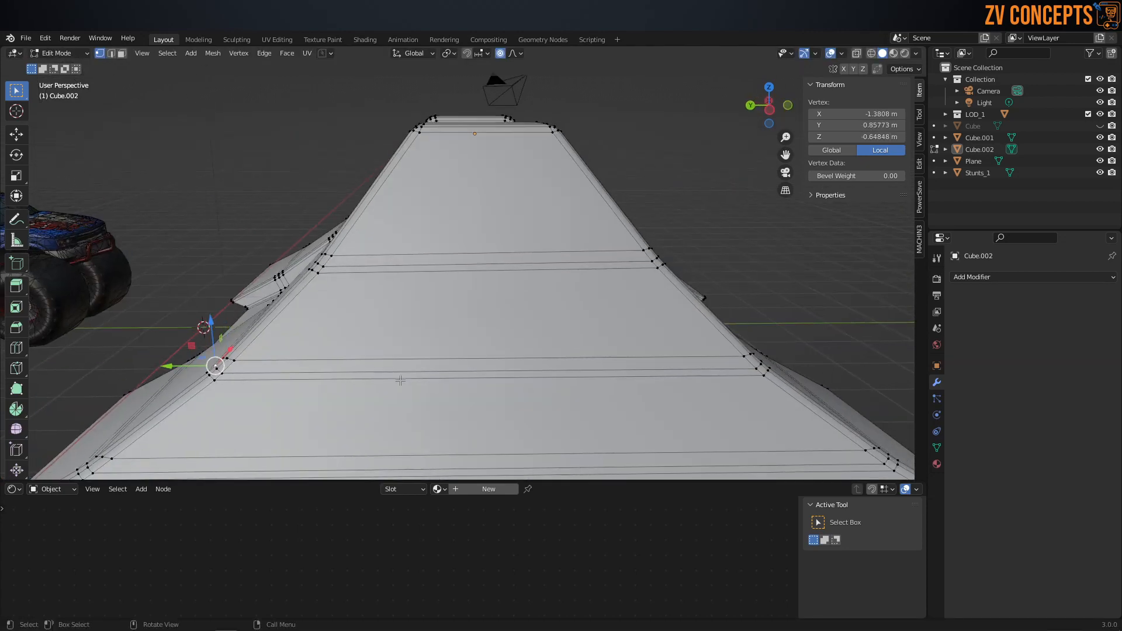
{"action": "left_click_drag", "start_coordinate": [217, 363], "coordinate": [223, 366]}
Step: Nudge individual vertices along the central channel's walls, using a smooth 1.1 m proportional falloff, to make the slopes uneven
{"action": "scroll", "coordinate": [363, 328], "scroll_direction": "down", "scroll_amount": 1}
{"action": "middle_click_drag", "start_coordinate": [363, 328], "coordinate": [400, 287]}
{"action": "left_click", "coordinate": [284, 266]}
{"action": "middle_click_drag", "start_coordinate": [284, 267], "coordinate": [298, 275]}
{"action": "left_click_drag", "start_coordinate": [298, 281], "coordinate": [292, 282]}
{"action": "middle_click_drag", "start_coordinate": [344, 308], "coordinate": [337, 311]}
{"action": "middle_click_drag", "start_coordinate": [337, 311], "coordinate": [392, 264], "text": "shift"}
{"action": "left_click", "coordinate": [576, 294]}
{"action": "key", "text": "g"}
{"action": "left_click", "coordinate": [561, 291]}
{"action": "left_click", "coordinate": [253, 295]}
{"action": "key", "text": "g"}
{"action": "left_click", "coordinate": [261, 297]}
{"action": "left_click", "coordinate": [261, 403]}
{"action": "key", "text": "g"}
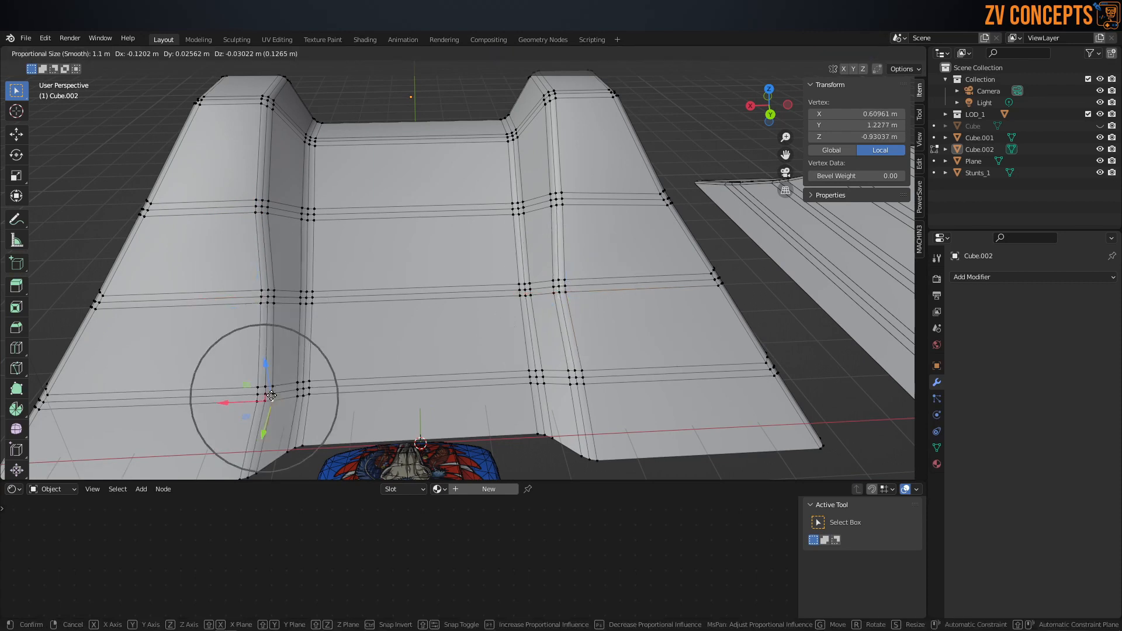
{"action": "left_click", "coordinate": [269, 405]}
{"action": "left_click", "coordinate": [304, 389]}
{"action": "key", "text": "g"}
{"action": "left_click", "coordinate": [308, 391]}
{"action": "middle_click_drag", "start_coordinate": [315, 344], "coordinate": [321, 345]}
{"action": "left_click", "coordinate": [315, 306]}
{"action": "key", "text": "g"}
{"action": "left_click", "coordinate": [313, 303]}
Step: Move more vertices where the loops cross the ramp's channel and slopes to make its surface irregular
{"action": "scroll", "coordinate": [313, 303], "scroll_direction": "down", "scroll_amount": 3}
{"action": "middle_click_drag", "start_coordinate": [313, 303], "coordinate": [358, 300]}
{"action": "left_click", "coordinate": [287, 284]}
{"action": "middle_click_drag", "start_coordinate": [288, 285], "coordinate": [539, 338]}
{"action": "key", "text": "g"}
{"action": "left_click", "coordinate": [256, 272]}
{"action": "key", "text": "g"}
{"action": "left_click", "coordinate": [237, 269]}
{"action": "left_click", "coordinate": [239, 343]}
{"action": "key", "text": "g"}
{"action": "left_click", "coordinate": [247, 338]}
{"action": "scroll", "coordinate": [247, 337], "scroll_direction": "down", "scroll_amount": 1}
{"action": "left_click", "coordinate": [424, 350]}
{"action": "key", "text": "g"}
{"action": "left_click", "coordinate": [398, 323]}
{"action": "left_click", "coordinate": [390, 293]}
{"action": "key", "text": "g"}
{"action": "left_click", "coordinate": [391, 294]}
{"action": "left_click", "coordinate": [431, 301]}
{"action": "key", "text": "g"}
{"action": "left_click", "coordinate": [546, 325]}
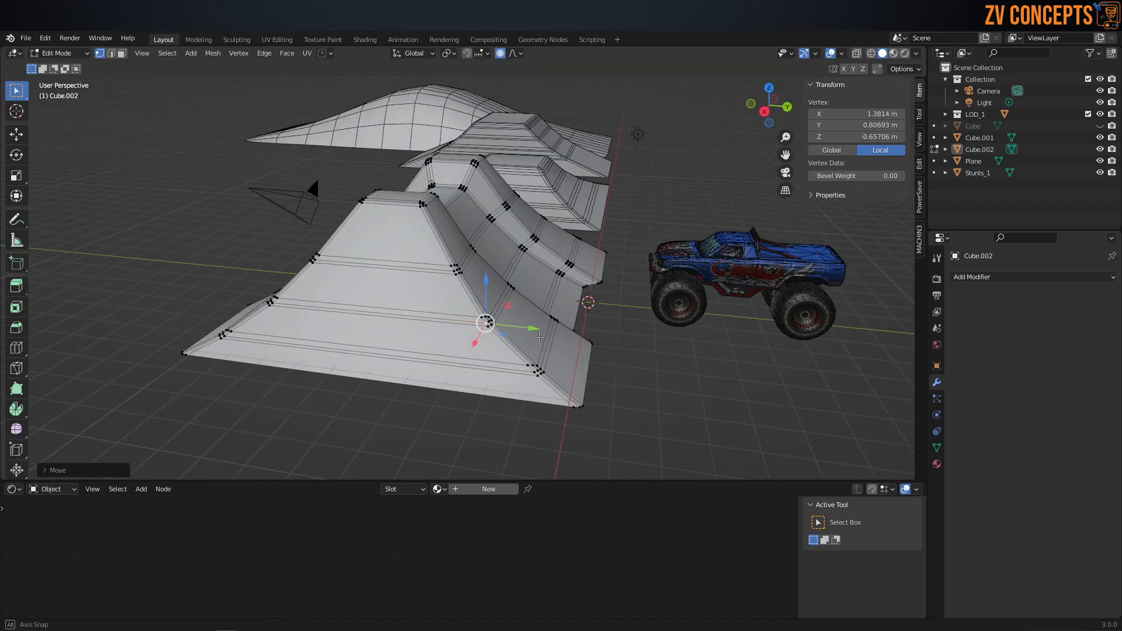
Step: Nudge the vertices along the corner edges of the ramp's end face to make its outline irregular
{"action": "left_click", "coordinate": [535, 374]}
{"action": "key", "text": "g"}
{"action": "left_click", "coordinate": [529, 373]}
{"action": "left_click", "coordinate": [457, 273]}
{"action": "key", "text": "g"}
{"action": "left_click", "coordinate": [453, 274]}
{"action": "left_click", "coordinate": [321, 255]}
{"action": "key", "text": "g"}
{"action": "left_click", "coordinate": [325, 258]}
{"action": "left_click", "coordinate": [276, 299]}
{"action": "key", "text": "g"}
{"action": "left_click", "coordinate": [281, 305]}
Step: Adjust three more slope vertices at successive heights and return to Object Mode
{"action": "middle_click_drag", "start_coordinate": [281, 306], "coordinate": [349, 248]}
{"action": "left_click", "coordinate": [360, 242]}
{"action": "key", "text": "g"}
{"action": "left_click", "coordinate": [359, 241]}
{"action": "left_click", "coordinate": [353, 298]}
{"action": "key", "text": "g"}
{"action": "left_click", "coordinate": [348, 299]}
{"action": "left_click", "coordinate": [327, 357]}
{"action": "key", "text": "g"}
{"action": "left_click", "coordinate": [319, 358]}
{"action": "middle_click_drag", "start_coordinate": [320, 356], "coordinate": [432, 324]}
{"action": "key", "text": "Tab"}
{"action": "left_click", "coordinate": [439, 238]}
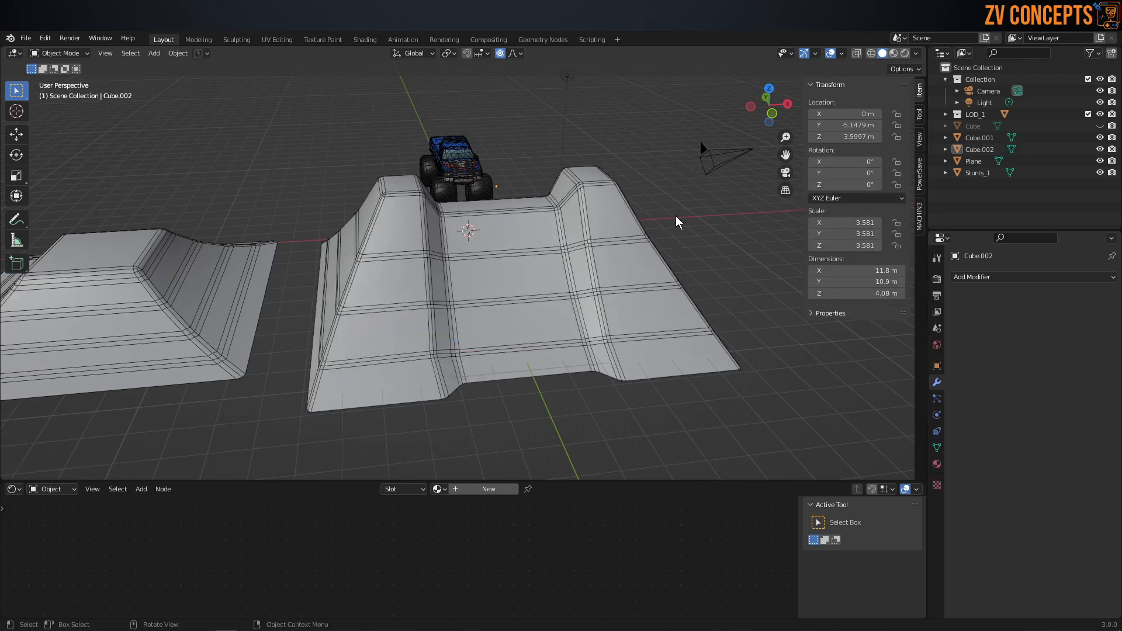
Step: Review the channel ramp with overlays hidden, reapply Shade Smooth to it, and show the overlays again
{"action": "middle_click_drag", "start_coordinate": [574, 283], "coordinate": [683, 216]}
{"action": "left_click", "coordinate": [833, 53]}
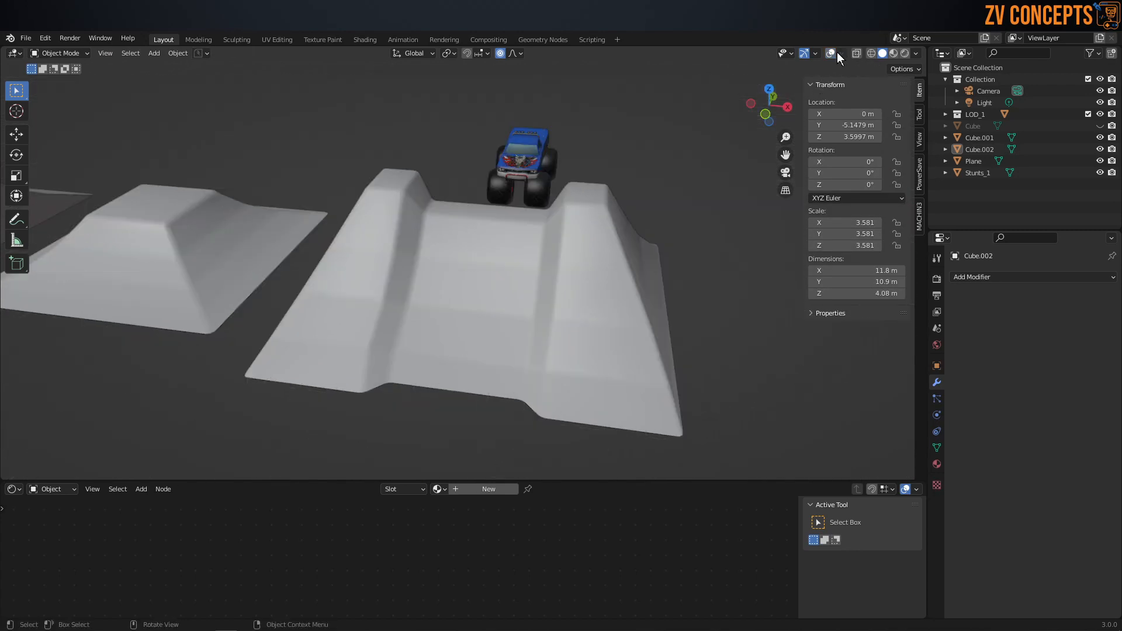
{"action": "middle_click_drag", "start_coordinate": [515, 245], "coordinate": [417, 241]}
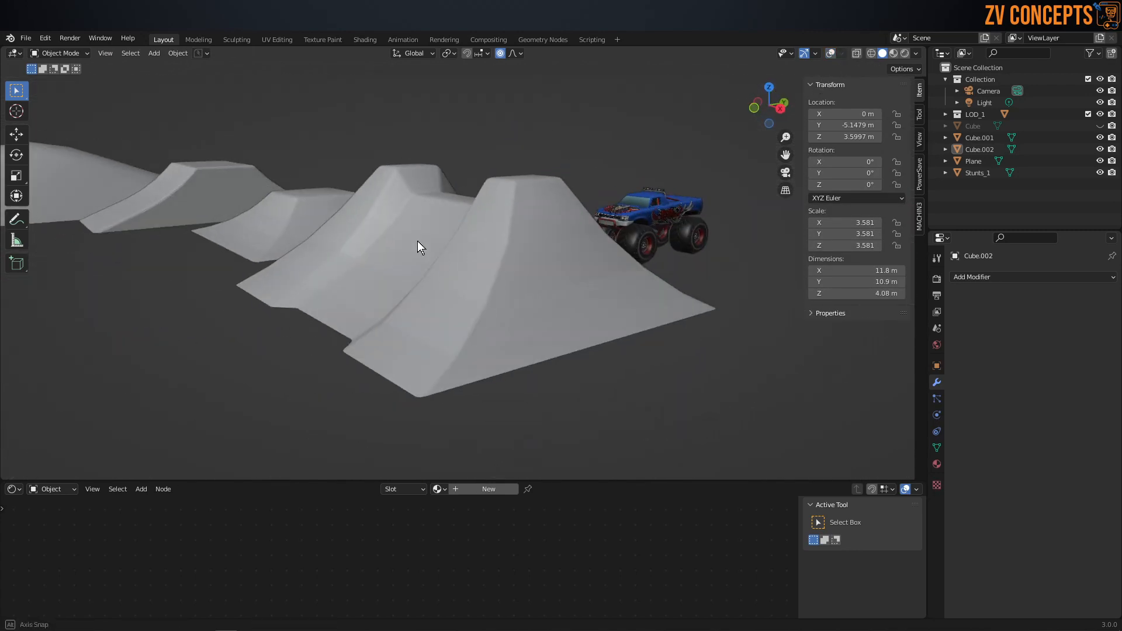
{"action": "left_click", "coordinate": [420, 218]}
{"action": "right_click", "coordinate": [419, 218]}
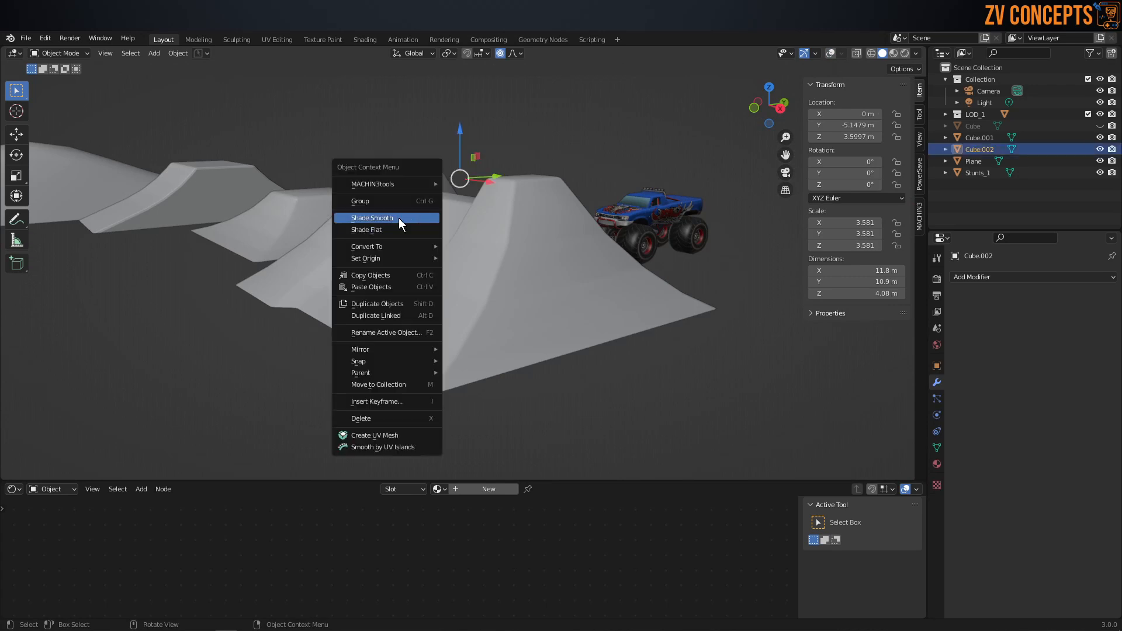
{"action": "left_click", "coordinate": [399, 218]}
{"action": "left_click", "coordinate": [542, 149]}
{"action": "left_click", "coordinate": [344, 261]}
{"action": "middle_click_drag", "start_coordinate": [343, 261], "coordinate": [617, 210]}
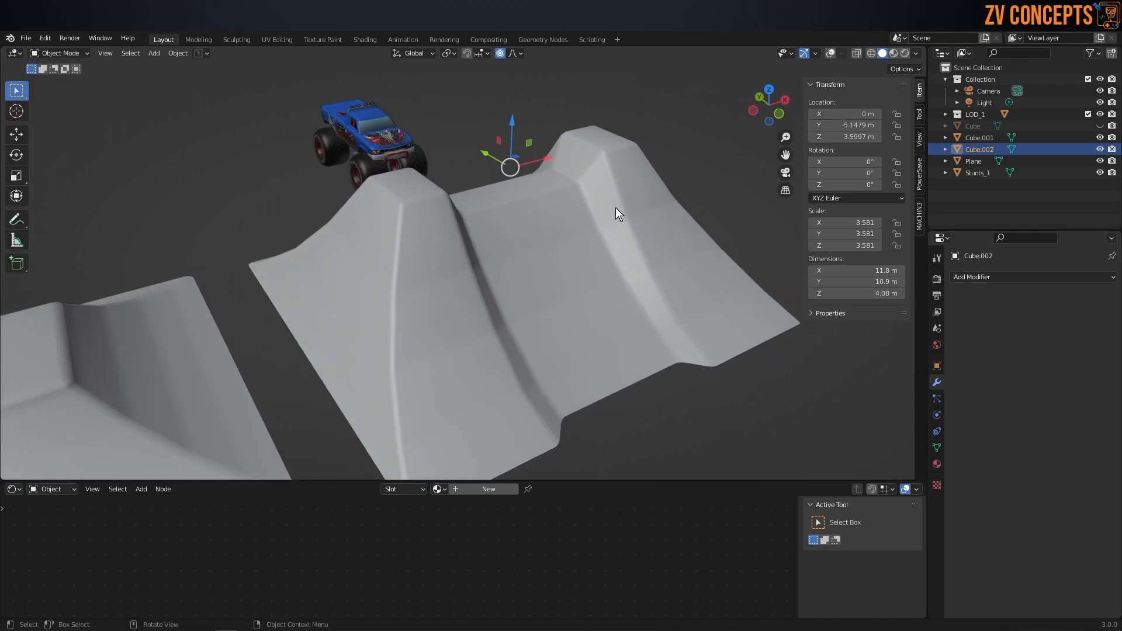
{"action": "left_click", "coordinate": [830, 53]}
Step: Select the supporting edge loops flanking the three horizontal loops on the channel ramp and dissolve them
{"action": "middle_click_drag", "start_coordinate": [567, 302], "coordinate": [562, 284]}
{"action": "key", "text": "Tab"}
{"action": "left_click", "coordinate": [558, 350]}
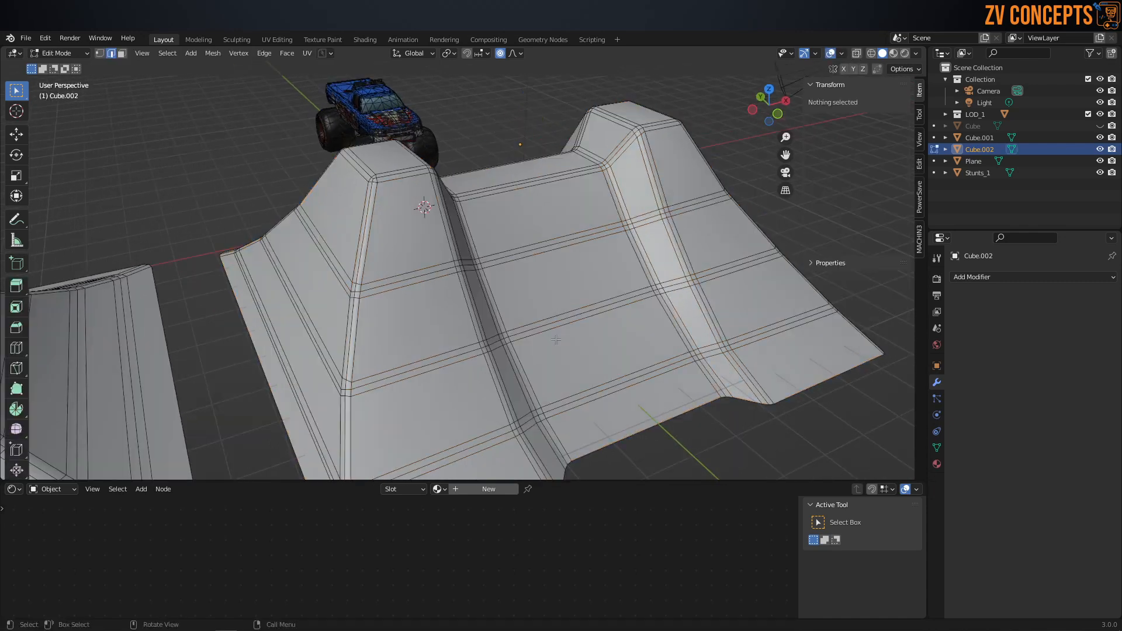
{"action": "left_click", "coordinate": [510, 251], "text": "alt"}
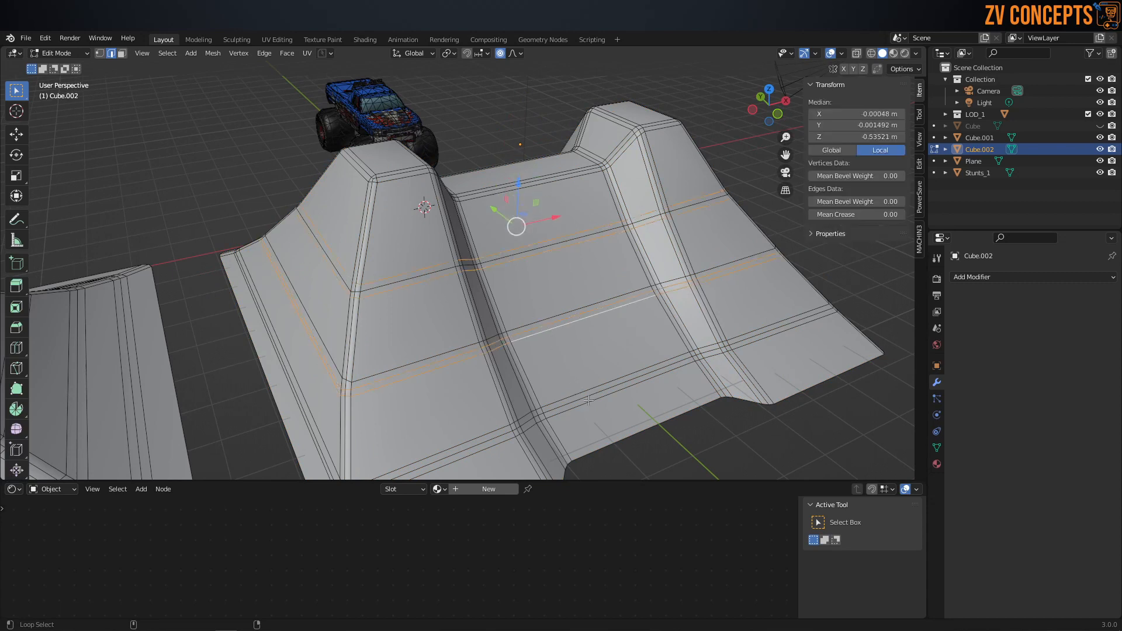
{"action": "left_click", "coordinate": [565, 341], "text": "alt"}
{"action": "left_click", "coordinate": [570, 311], "text": "alt+shift"}
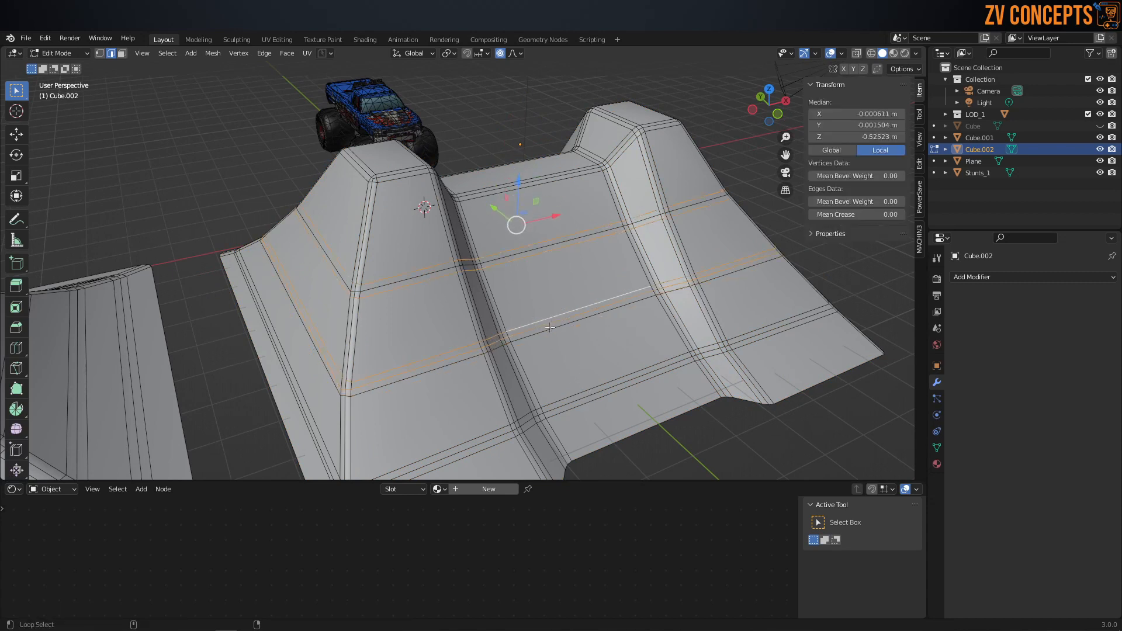
{"action": "key", "text": "ctrl+z"}
{"action": "key", "text": "ctrl+z"}
{"action": "left_click", "coordinate": [548, 316], "text": "alt+shift"}
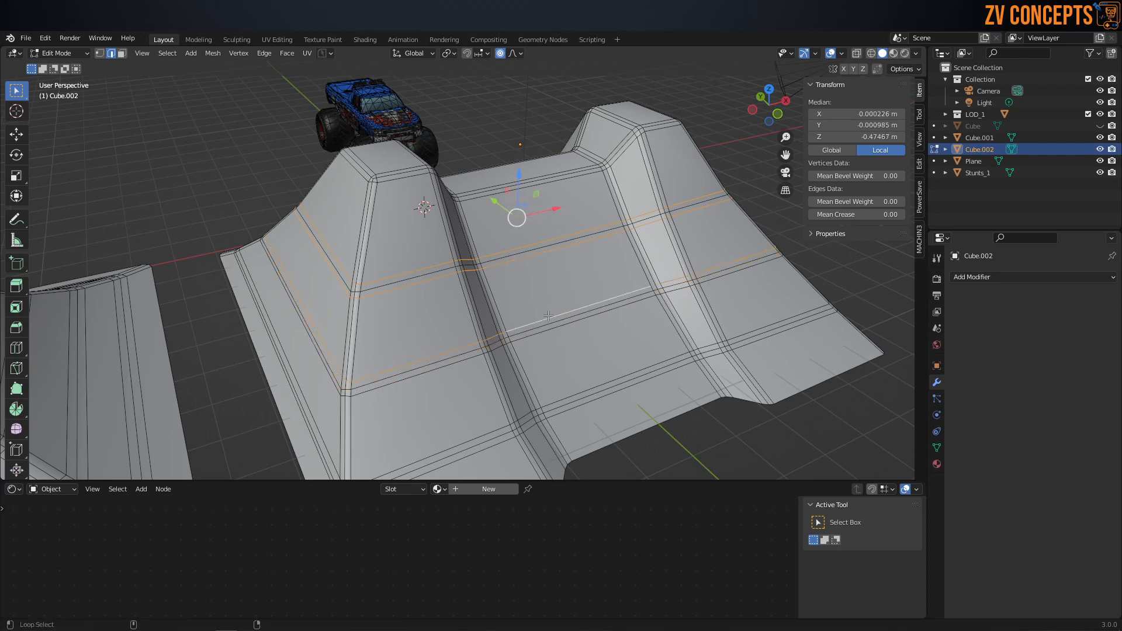
{"action": "left_click", "coordinate": [550, 330], "text": "alt+shift"}
{"action": "left_click", "coordinate": [583, 406], "text": "alt+shift"}
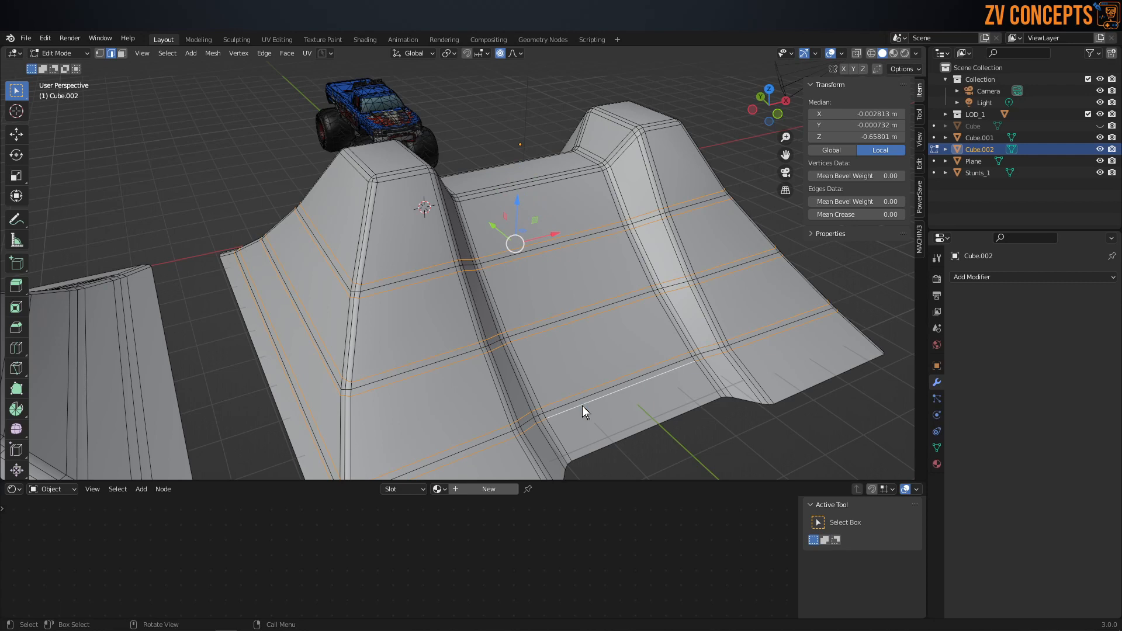
{"action": "key", "text": "x"}
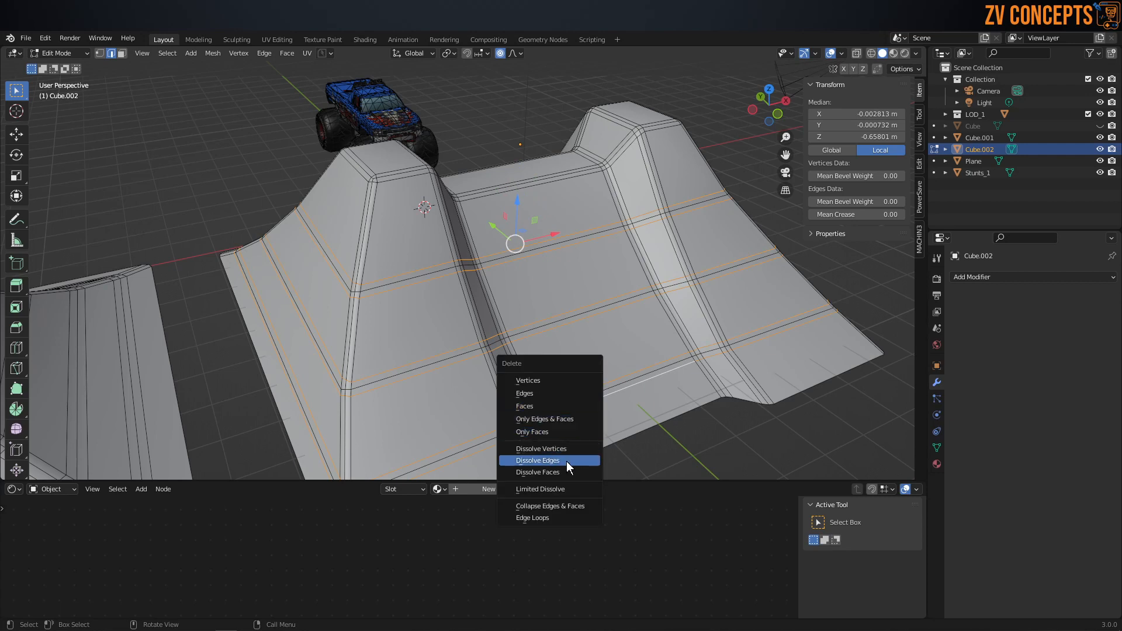
{"action": "left_click", "coordinate": [567, 461]}
Step: Return to Object Mode and inspect the ramps' smooth shading with the viewport overlays temporarily hidden
{"action": "middle_click_drag", "start_coordinate": [566, 461], "coordinate": [520, 345]}
{"action": "key", "text": "Tab"}
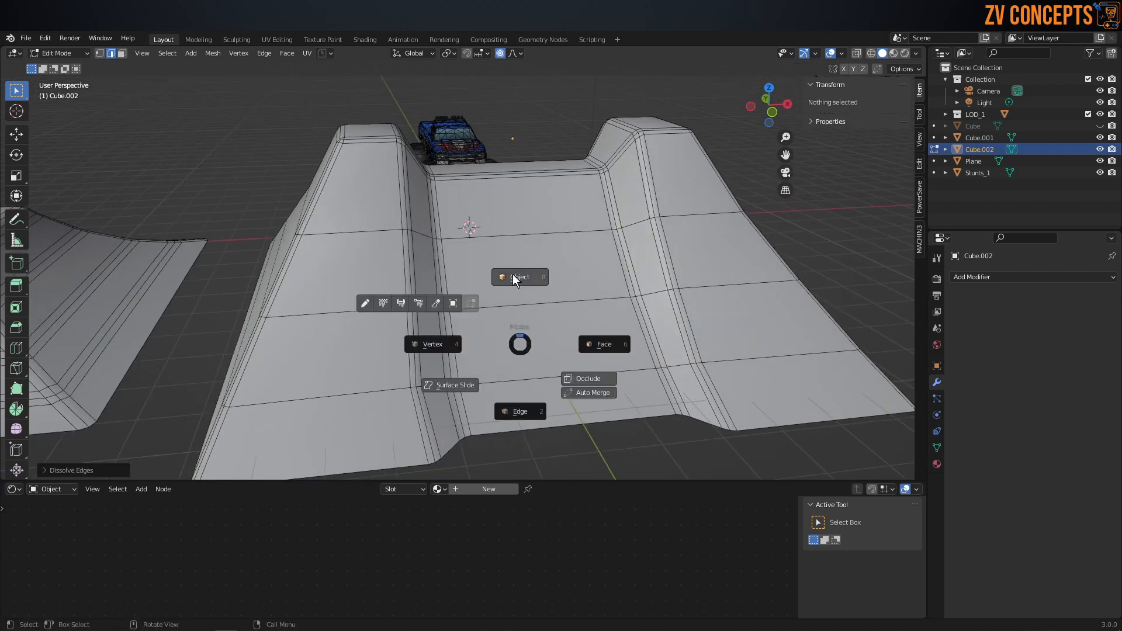
{"action": "left_click", "coordinate": [520, 269]}
{"action": "left_click", "coordinate": [833, 51]}
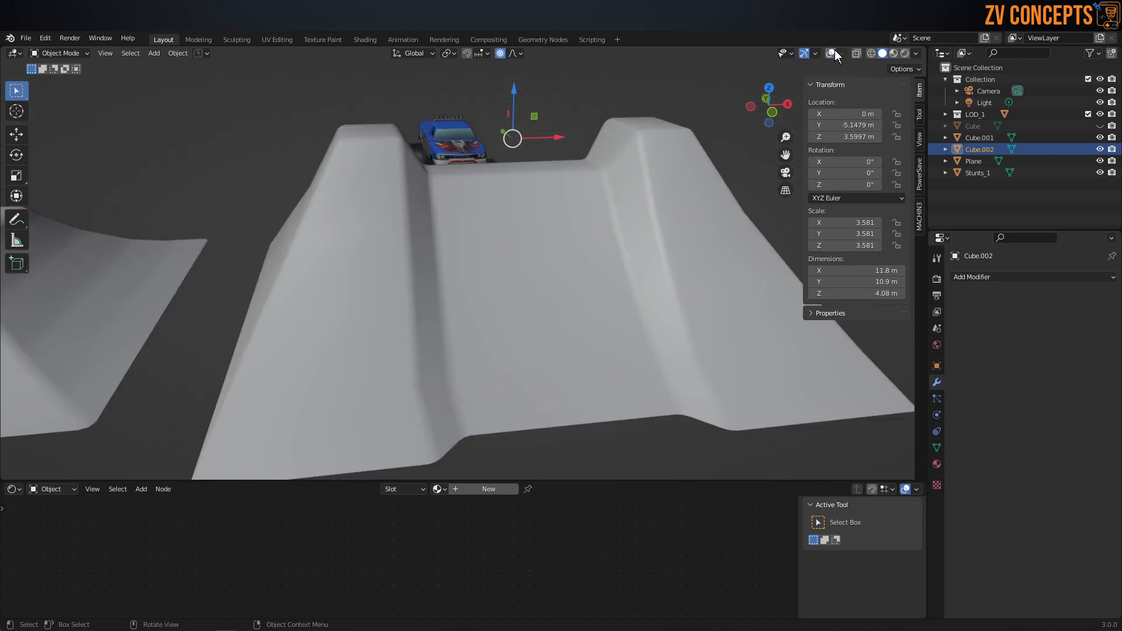
{"action": "middle_click_drag", "start_coordinate": [514, 245], "coordinate": [310, 328]}
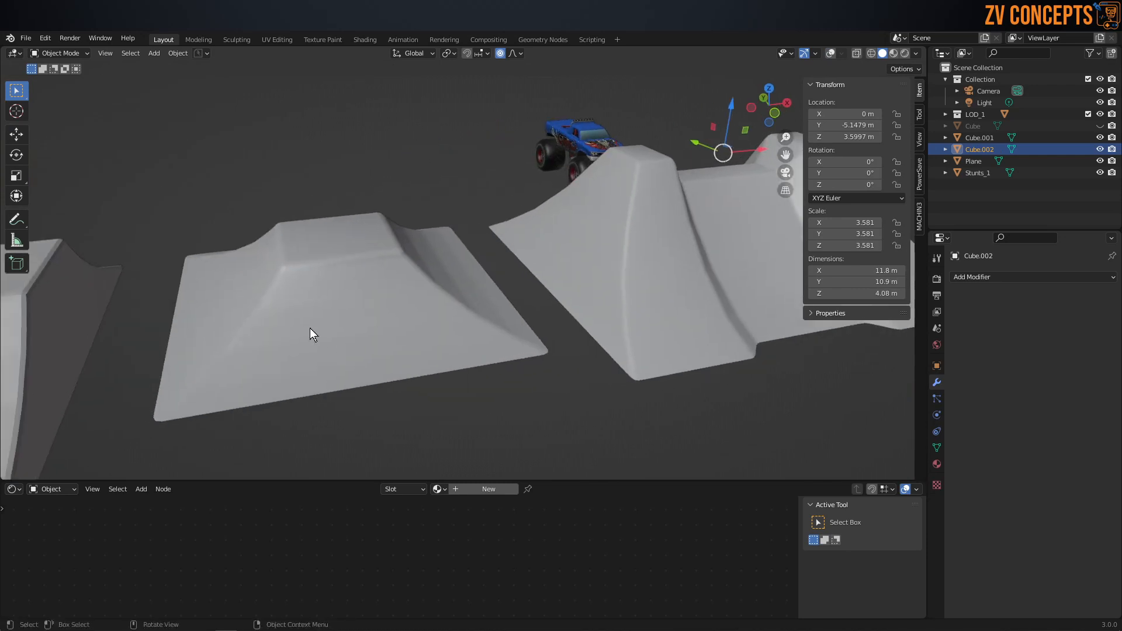
{"action": "left_click", "coordinate": [829, 53]}
Step: Dissolve the supporting edge loops beside the horizontal loops on the Stunts_1 ramp's slopes
{"action": "middle_click_drag", "start_coordinate": [326, 272], "coordinate": [382, 268]}
{"action": "left_click", "coordinate": [387, 268]}
{"action": "key", "text": "Tab"}
{"action": "left_click", "coordinate": [371, 327]}
{"action": "scroll", "coordinate": [400, 295], "scroll_direction": "up", "scroll_amount": 2}
{"action": "middle_click_drag", "start_coordinate": [400, 295], "coordinate": [414, 291]}
{"action": "left_click", "coordinate": [416, 140]}
{"action": "left_click", "coordinate": [388, 258], "text": "alt+shift"}
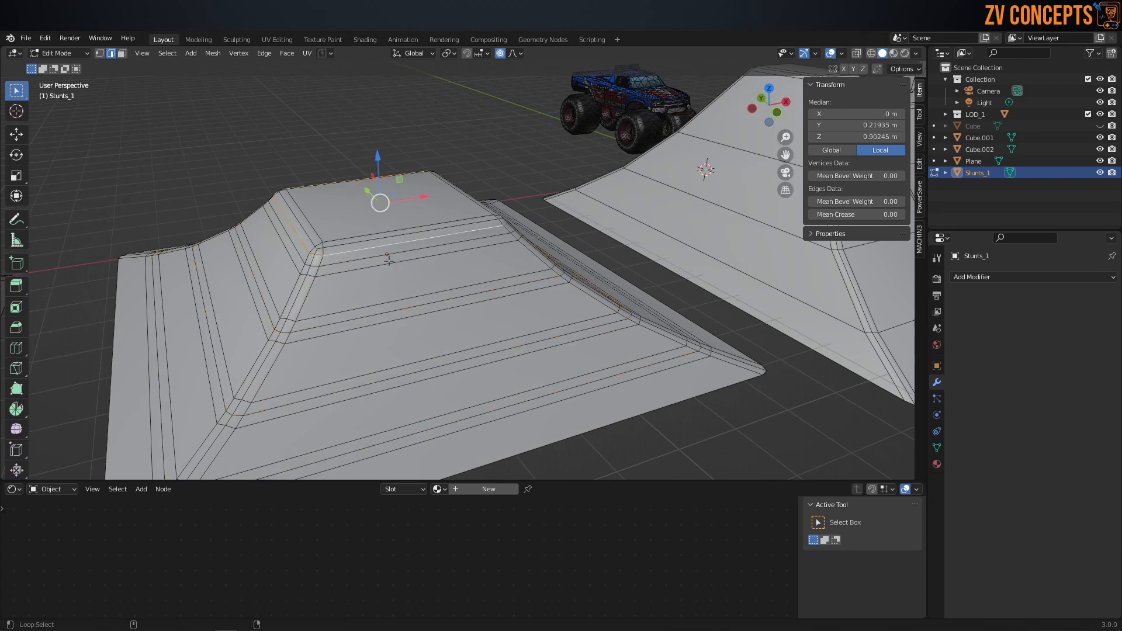
{"action": "left_click", "coordinate": [394, 299], "text": "alt+shift"}
{"action": "left_click", "coordinate": [395, 321], "text": "alt+shift"}
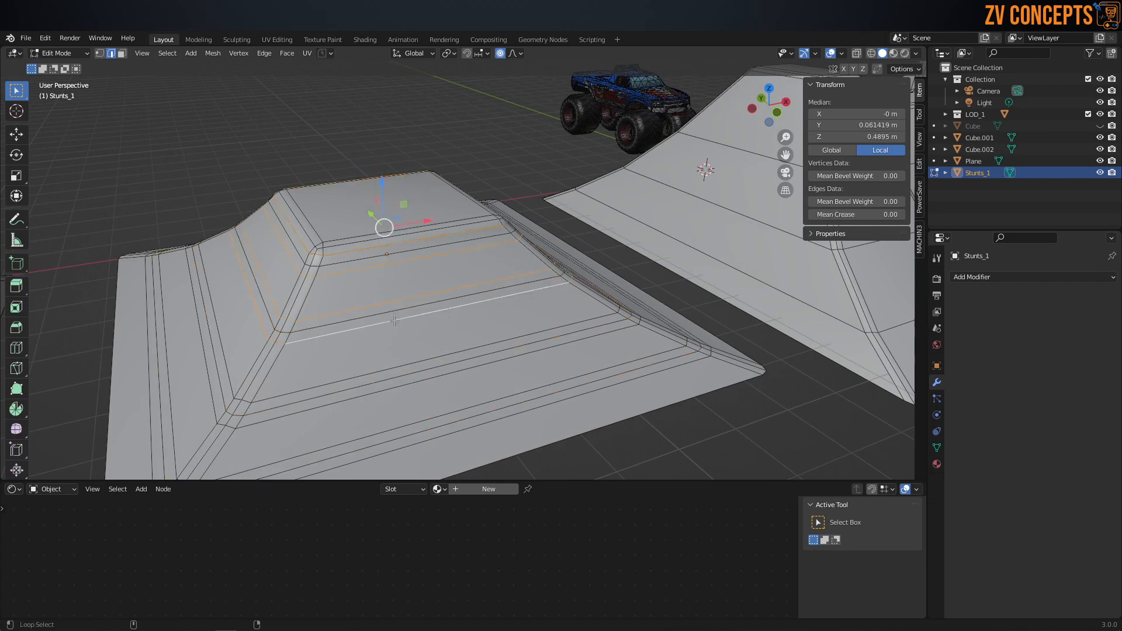
{"action": "left_click", "coordinate": [393, 376], "text": "alt+shift"}
{"action": "left_click", "coordinate": [395, 386], "text": "alt+shift"}
{"action": "left_click", "coordinate": [408, 426], "text": "alt+shift"}
{"action": "left_click", "coordinate": [412, 444], "text": "alt+shift"}
{"action": "key", "text": "x"}
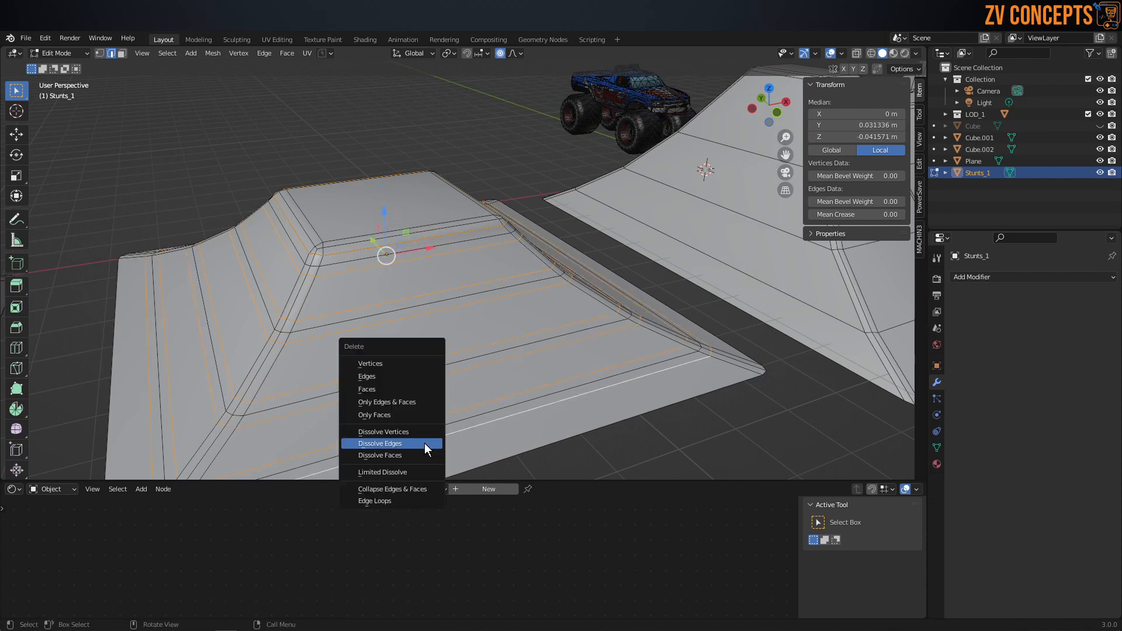
{"action": "left_click", "coordinate": [431, 446]}
{"action": "scroll", "coordinate": [393, 337], "scroll_direction": "down", "scroll_amount": 3}
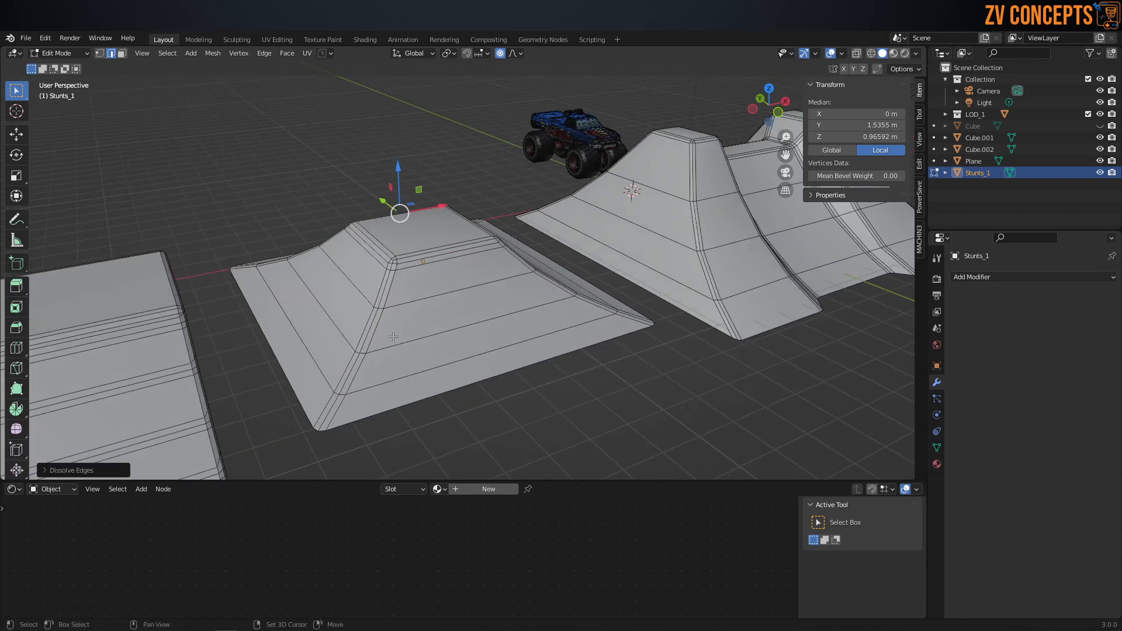
Step: Scale the base edge of the Cube.001 ramp to about 1.13 along X without proportional editing
{"action": "middle_click_drag", "start_coordinate": [394, 336], "coordinate": [619, 245], "text": "shift"}
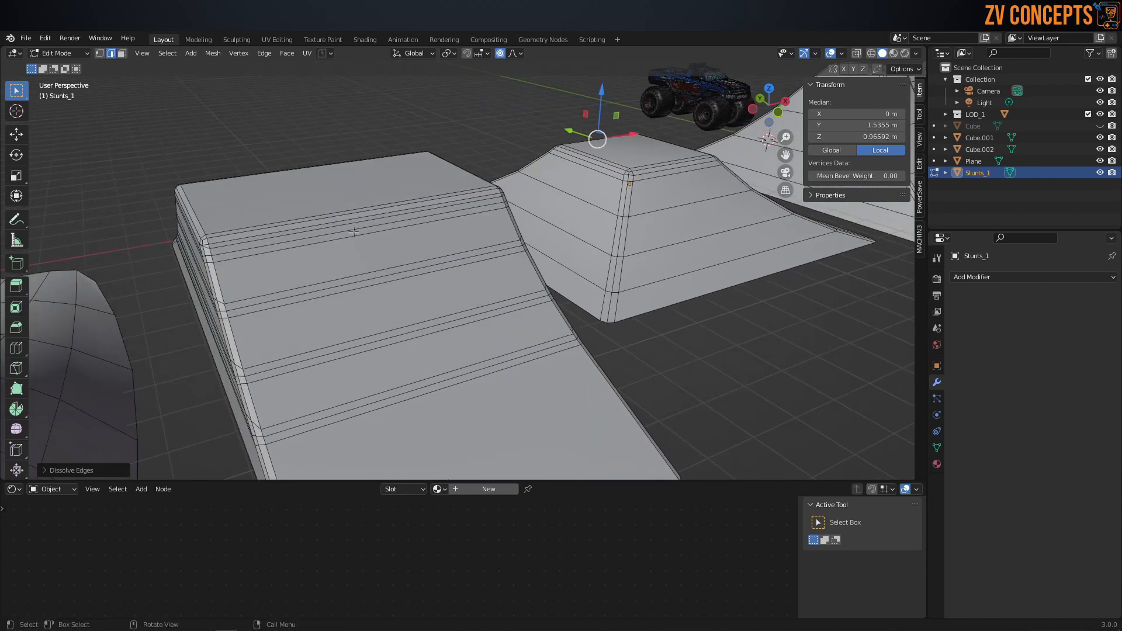
{"action": "scroll", "coordinate": [410, 240], "scroll_direction": "up", "scroll_amount": 2}
{"action": "middle_click_drag", "start_coordinate": [298, 229], "coordinate": [333, 218]}
{"action": "scroll", "coordinate": [327, 267], "scroll_direction": "down", "scroll_amount": 2}
{"action": "middle_click_drag", "start_coordinate": [327, 267], "coordinate": [350, 261]}
{"action": "key", "text": "Tab"}
{"action": "left_click", "coordinate": [350, 222]}
{"action": "left_click", "coordinate": [398, 275]}
{"action": "key", "text": "Tab"}
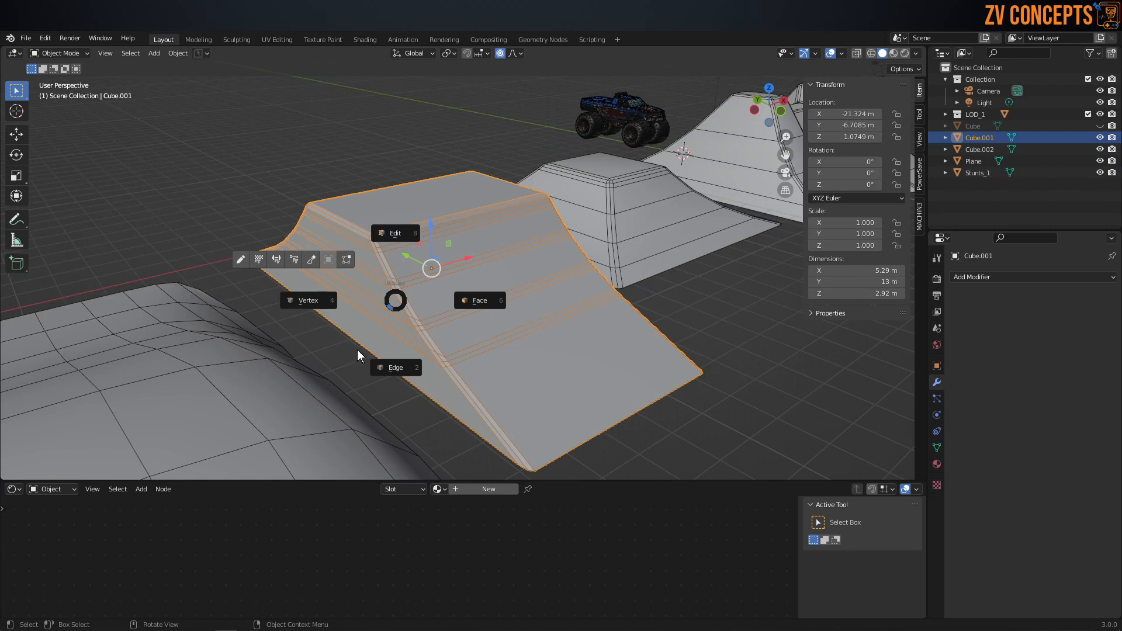
{"action": "left_click", "coordinate": [409, 371]}
{"action": "middle_click_drag", "start_coordinate": [403, 384], "coordinate": [514, 364]}
{"action": "key", "text": "s"}
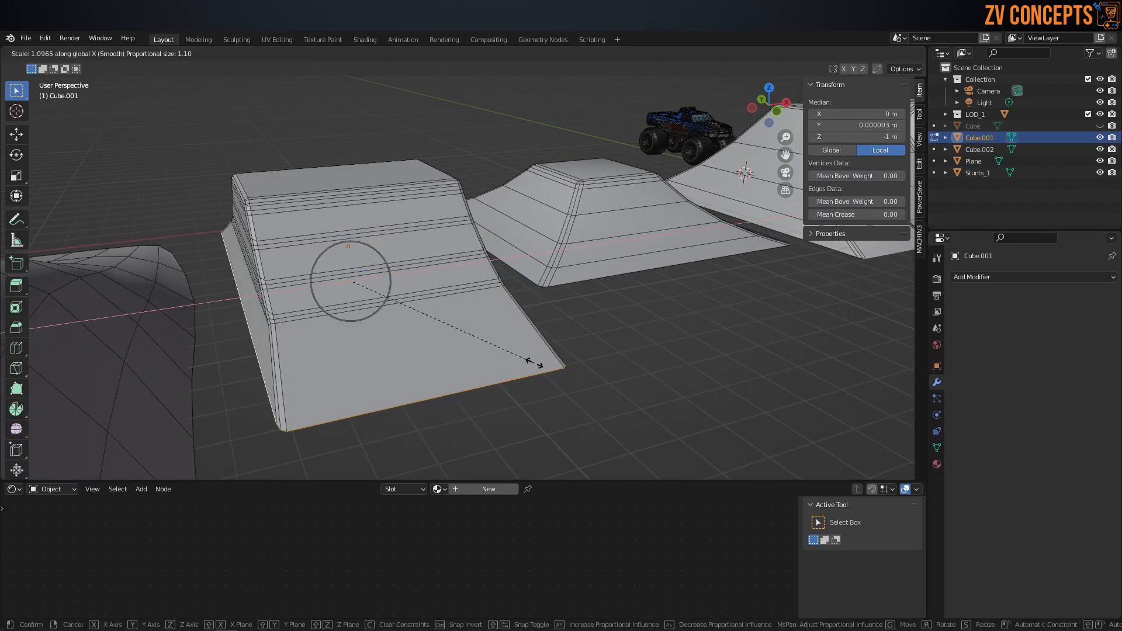
{"action": "right_click", "coordinate": [535, 363]}
{"action": "key", "text": "s"}
{"action": "key", "text": "x"}
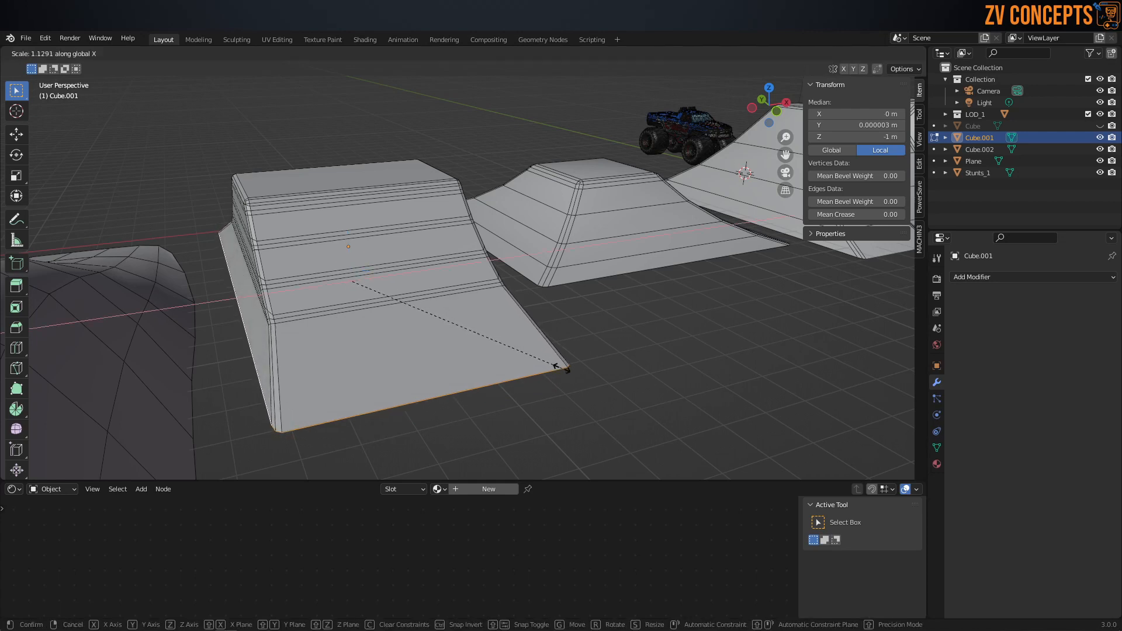
{"action": "left_click", "coordinate": [559, 368]}
{"action": "middle_click_drag", "start_coordinate": [414, 311], "coordinate": [640, 214]}
Step: Return to Object Mode and delete the Cube.001 ramp standing beside the large curved ramp
{"action": "key", "text": "Tab"}
{"action": "left_click", "coordinate": [388, 222]}
{"action": "left_click", "coordinate": [386, 225]}
{"action": "left_click", "coordinate": [383, 273]}
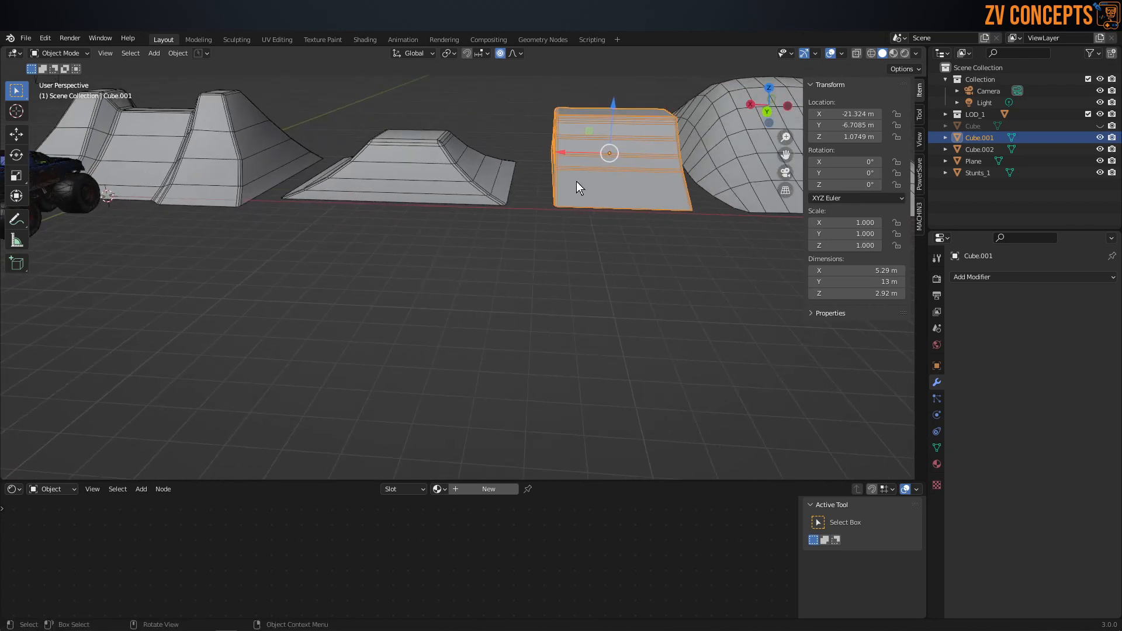
{"action": "key", "text": "Delete"}
Step: Move the large curved Plane ramp closer to the Cube.002 ramp, to about X -23.1 m, Y -9.09 m
{"action": "scroll", "coordinate": [576, 181], "scroll_direction": "down", "scroll_amount": 3}
{"action": "middle_click_drag", "start_coordinate": [577, 182], "coordinate": [666, 169]}
{"action": "left_click", "coordinate": [658, 138]}
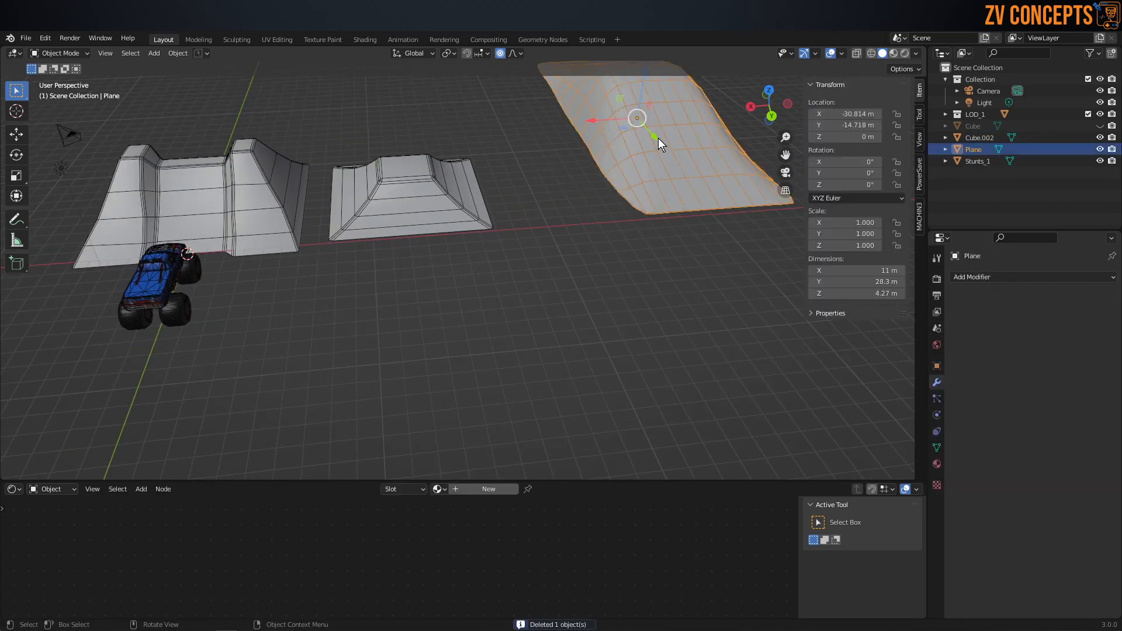
{"action": "left_click_drag", "start_coordinate": [598, 122], "coordinate": [502, 126]}
{"action": "middle_click_drag", "start_coordinate": [503, 126], "coordinate": [560, 191]}
{"action": "left_click_drag", "start_coordinate": [458, 104], "coordinate": [508, 133]}
{"action": "middle_click_drag", "start_coordinate": [585, 265], "coordinate": [623, 270]}
{"action": "left_click", "coordinate": [623, 270]}
{"action": "scroll", "coordinate": [441, 281], "scroll_direction": "down", "scroll_amount": 2}
{"action": "middle_click_drag", "start_coordinate": [441, 281], "coordinate": [650, 370]}
{"action": "left_click", "coordinate": [651, 371]}
Step: Select the Stunts_1, Cube.002 and Plane ramps together, with Plane as the active object
{"action": "left_click", "coordinate": [478, 283]}
{"action": "left_click", "coordinate": [348, 241]}
{"action": "left_click", "coordinate": [500, 288]}
{"action": "scroll", "coordinate": [577, 334], "scroll_direction": "down", "scroll_amount": 2}
{"action": "middle_click_drag", "start_coordinate": [577, 334], "coordinate": [600, 335]}
{"action": "left_click", "coordinate": [599, 335]}
{"action": "left_click", "coordinate": [584, 267]}
{"action": "left_click", "coordinate": [499, 268], "text": "shift"}
{"action": "left_click", "coordinate": [449, 301], "text": "shift"}
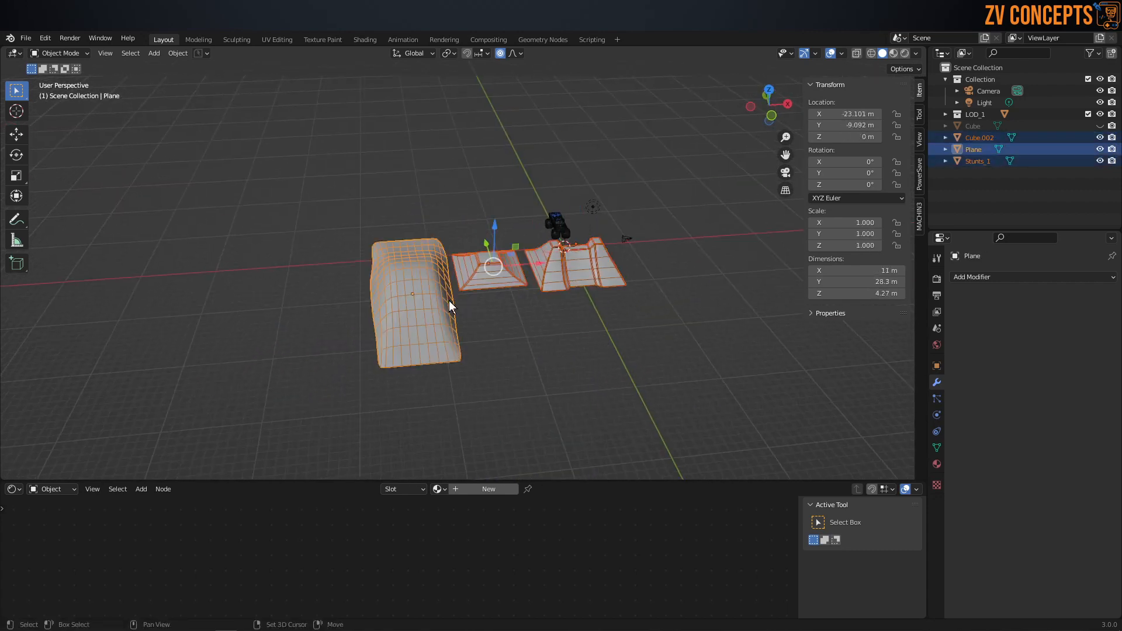
{"action": "middle_click_drag", "start_coordinate": [449, 300], "coordinate": [492, 321]}
{"action": "scroll", "coordinate": [492, 321], "scroll_direction": "up", "scroll_amount": 2}
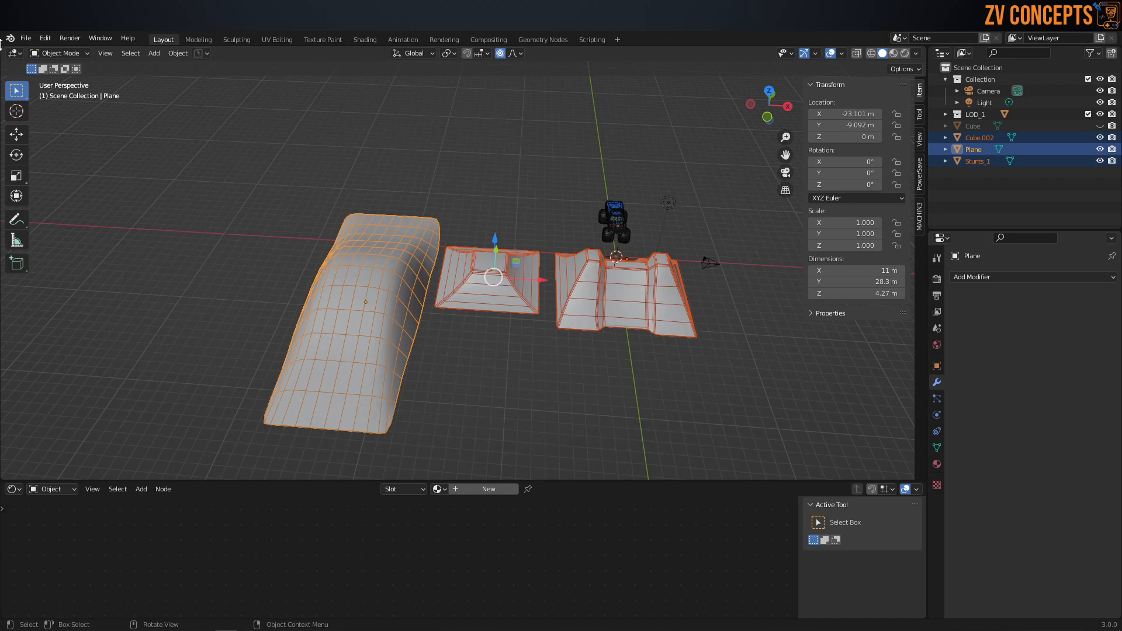
Step: Split the 3D viewport into two side-by-side areas and turn the new one into a UV Editor
{"action": "left_click_drag", "start_coordinate": [2, 50], "coordinate": [407, 135]}
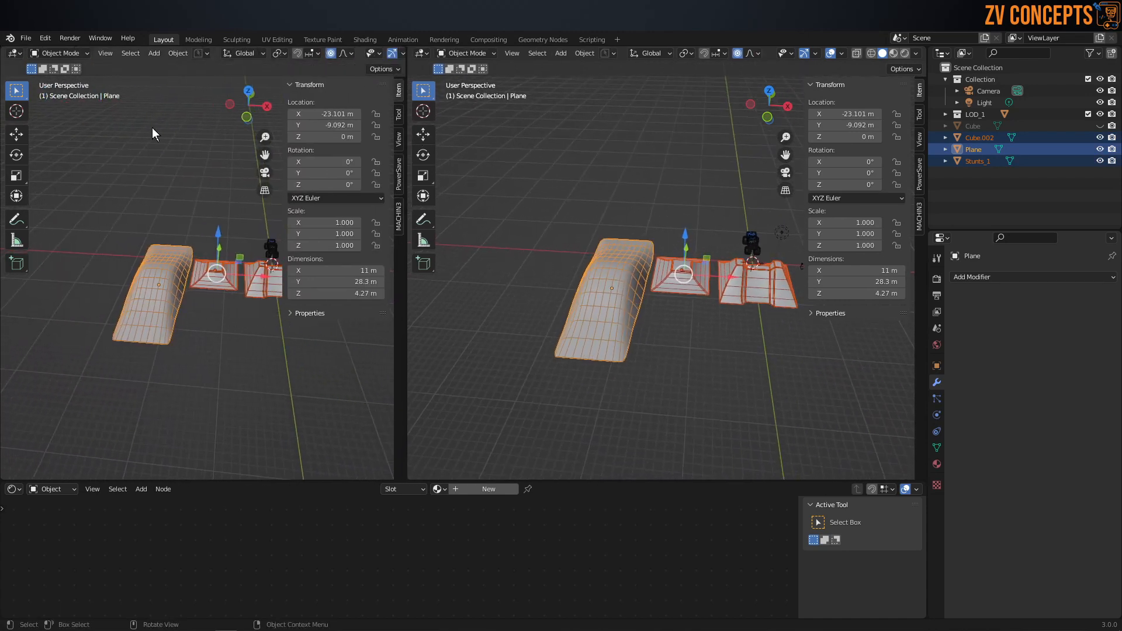
{"action": "left_click", "coordinate": [14, 54]}
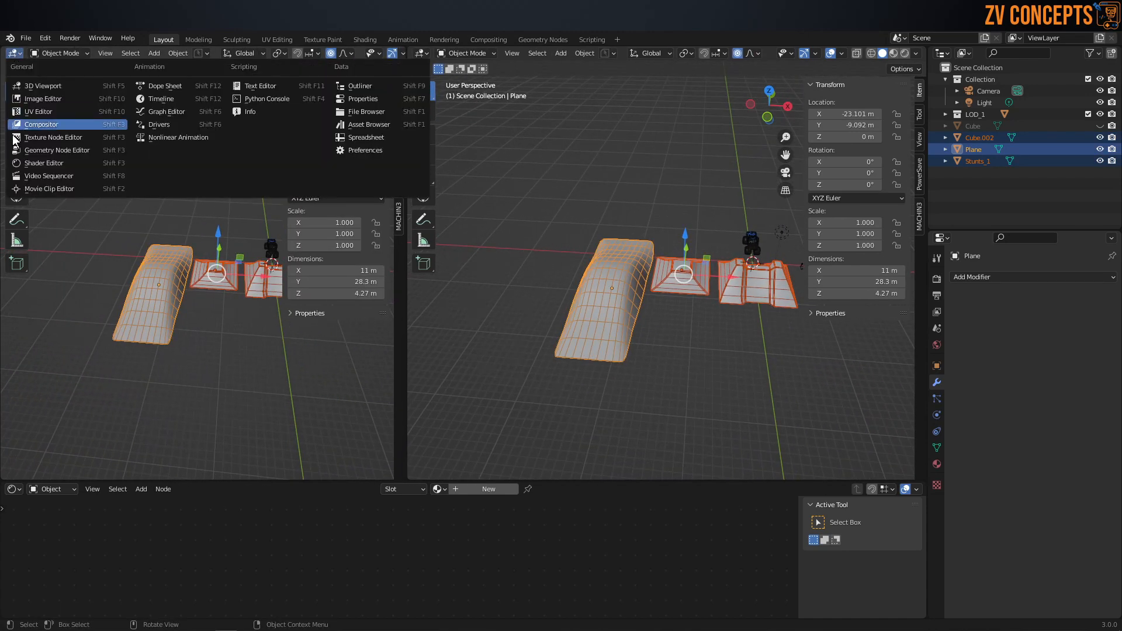
{"action": "left_click", "coordinate": [67, 113]}
Step: Enter Edit Mode with face selection on the three ramps and unwrap all their faces with the standard Unwrap
{"action": "key", "text": "ctrl+Tab"}
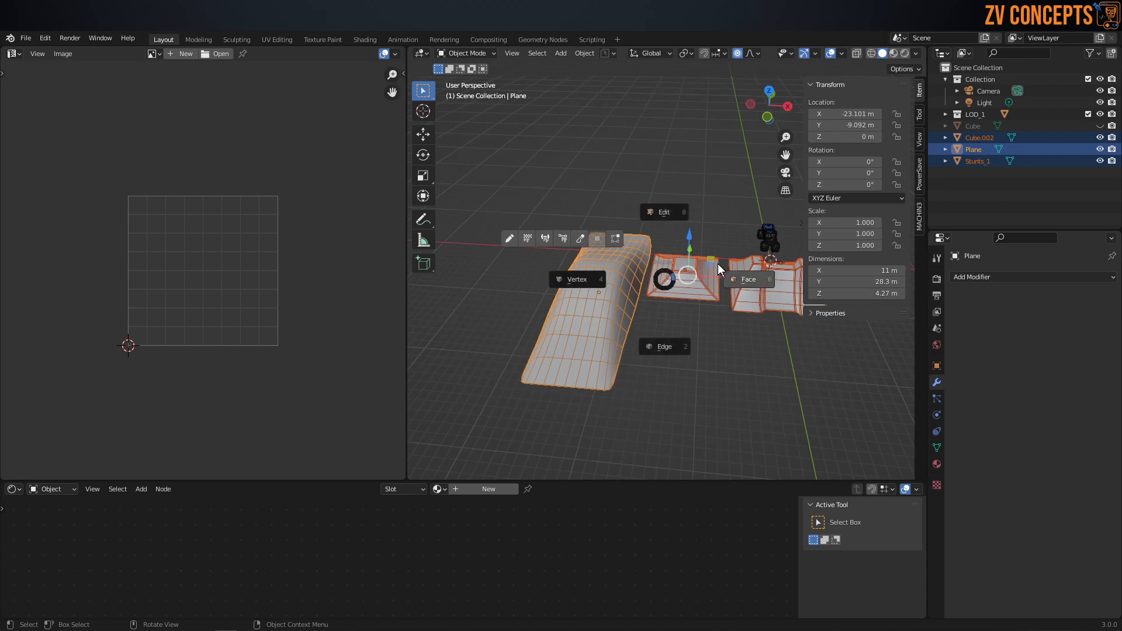
{"action": "left_click", "coordinate": [734, 279]}
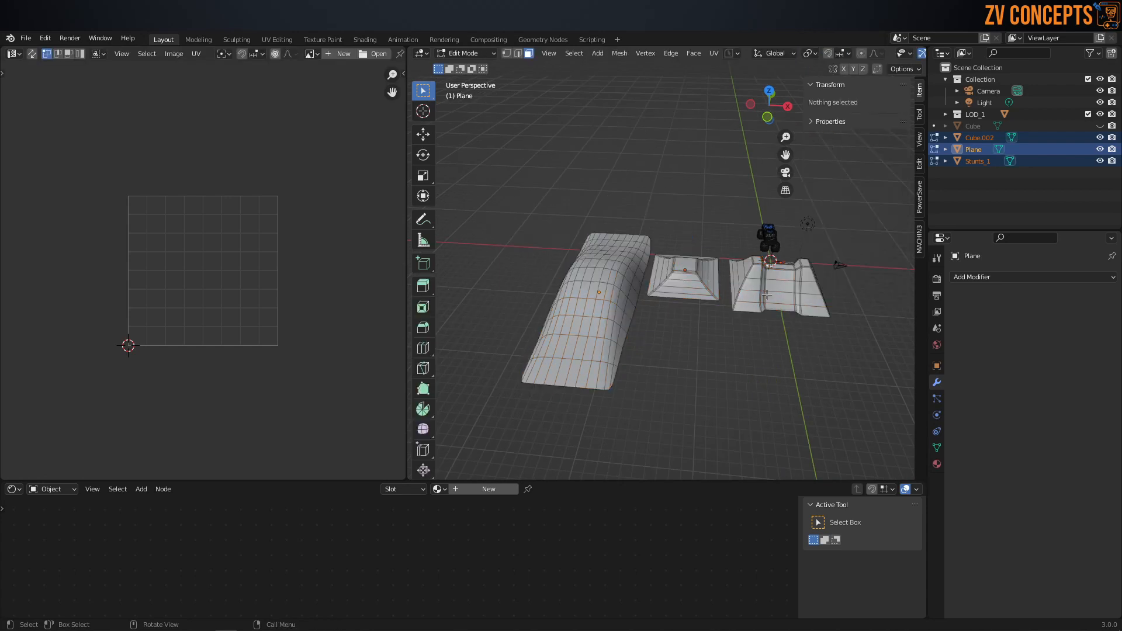
{"action": "key", "text": "a"}
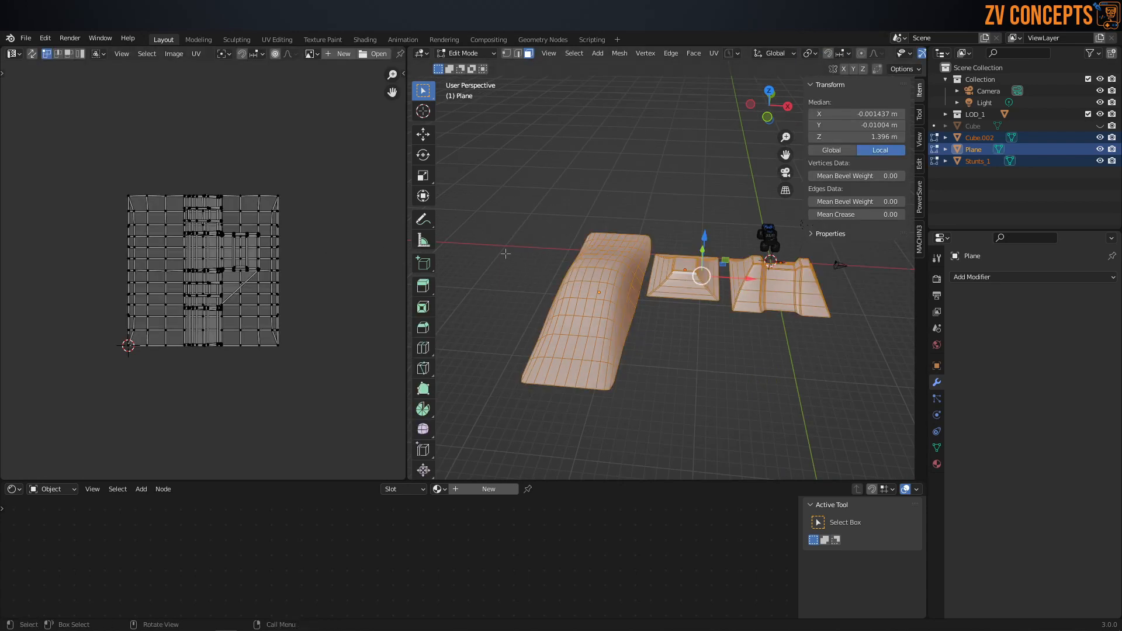
{"action": "key", "text": "a"}
{"action": "key", "text": "u"}
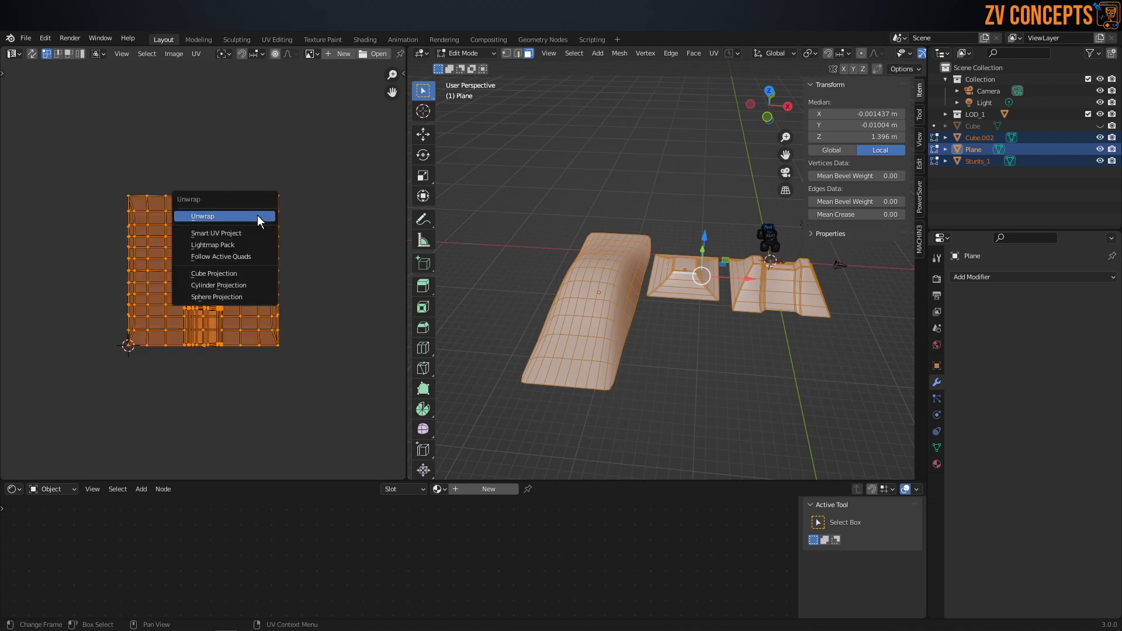
{"action": "left_click", "coordinate": [257, 216]}
{"action": "key", "text": "Home"}
Step: Select only the small UV island of the Stunts_1 ramp and unwrap it again separately
{"action": "key", "text": "alt+a"}
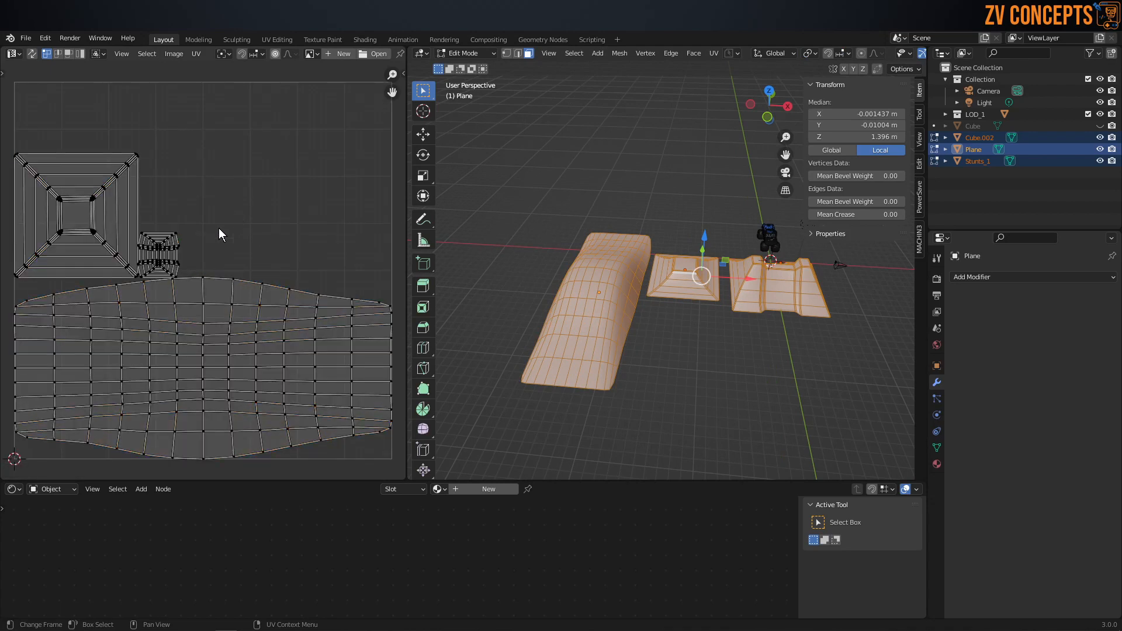
{"action": "key", "text": "l"}
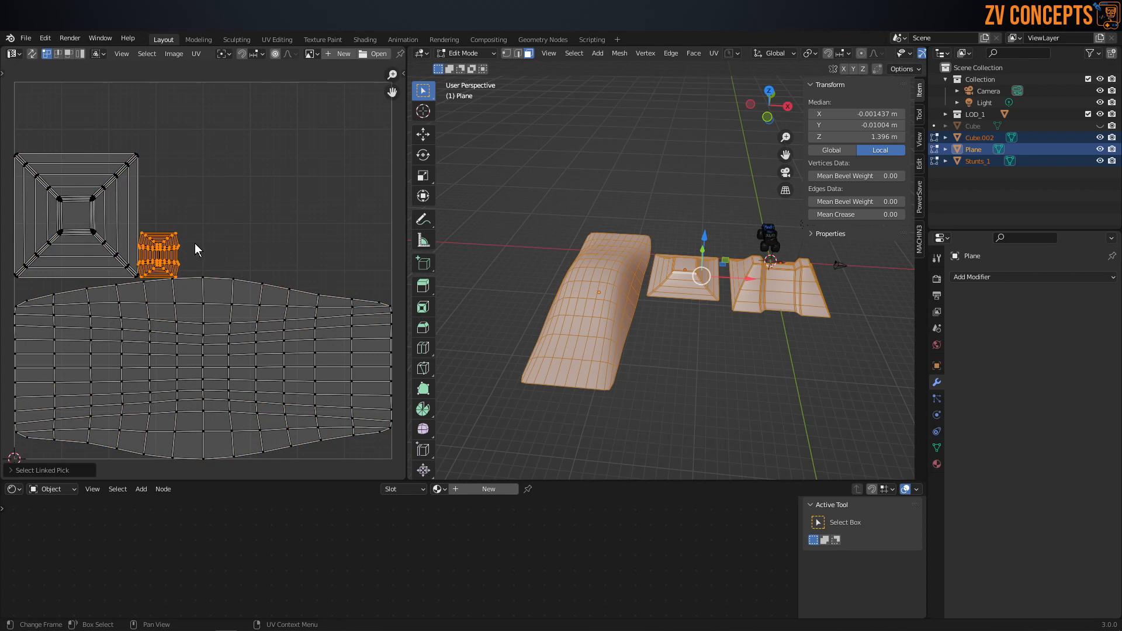
{"action": "key", "text": "u"}
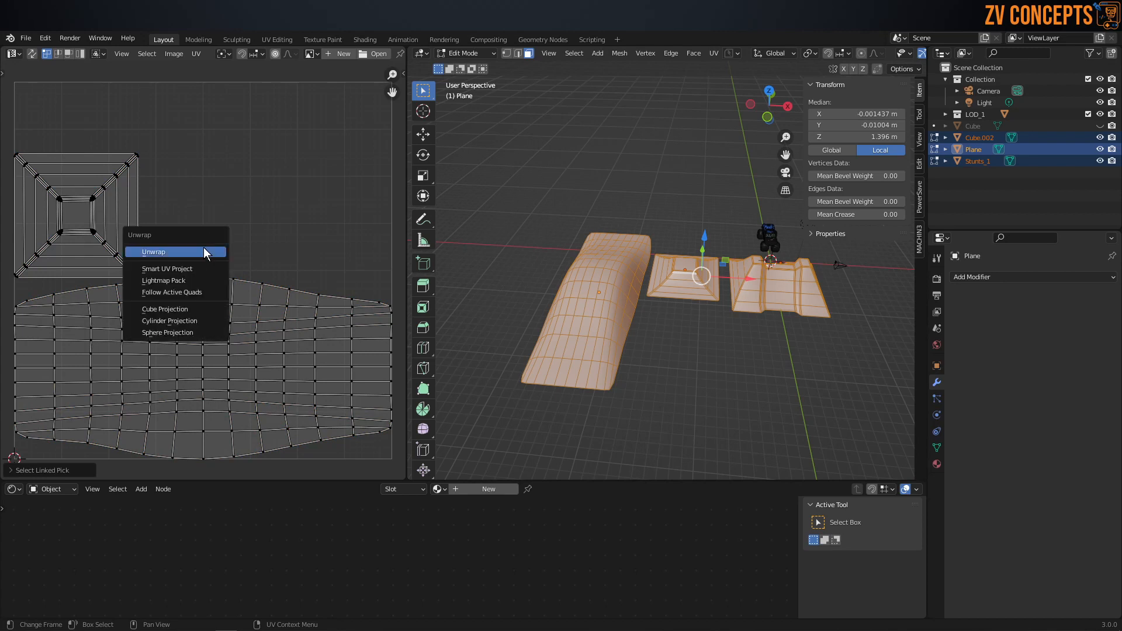
{"action": "left_click", "coordinate": [204, 250]}
Step: Scale up the selected Stunts_1 UV island uniformly to about half the width of the UV square
{"action": "scroll", "coordinate": [250, 205], "scroll_direction": "down", "scroll_amount": 4}
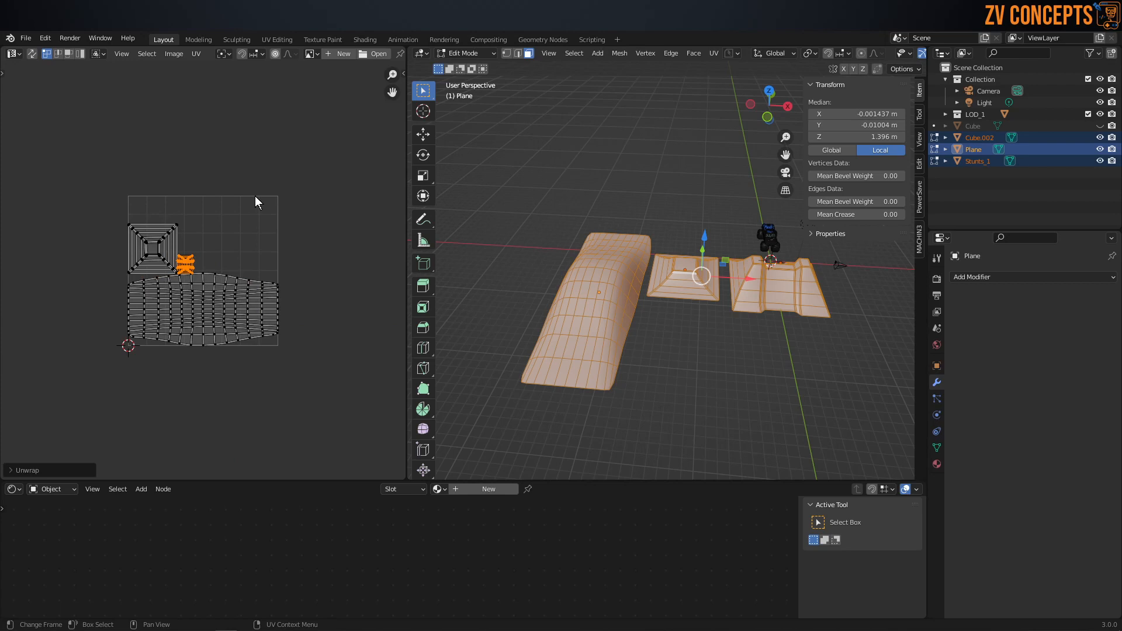
{"action": "key", "text": "s"}
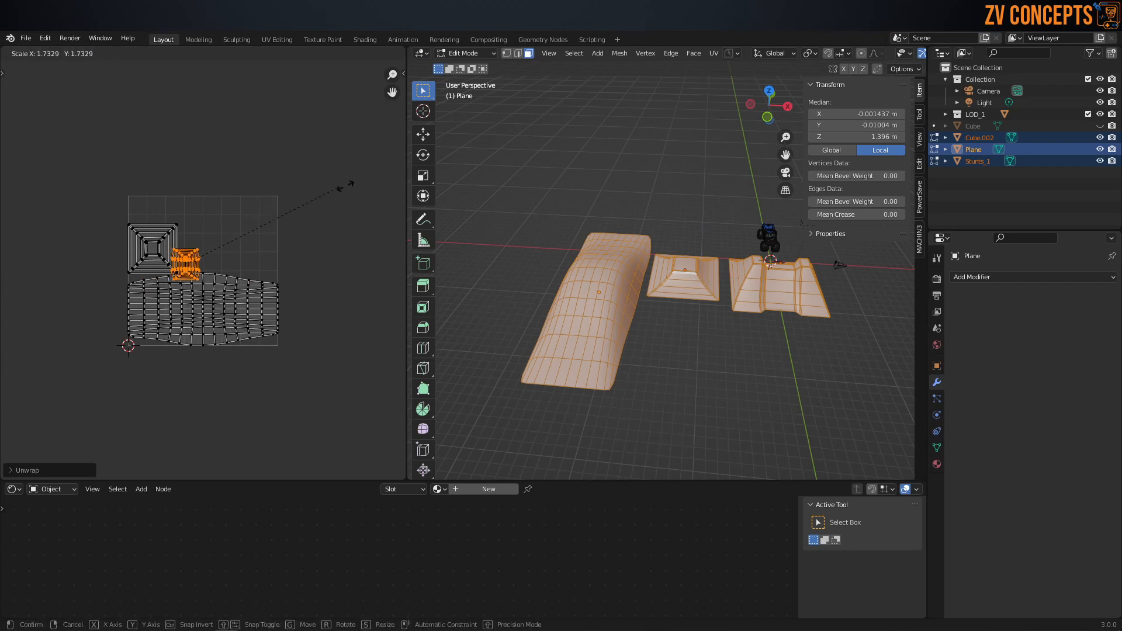
{"action": "left_click", "coordinate": [197, 114]}
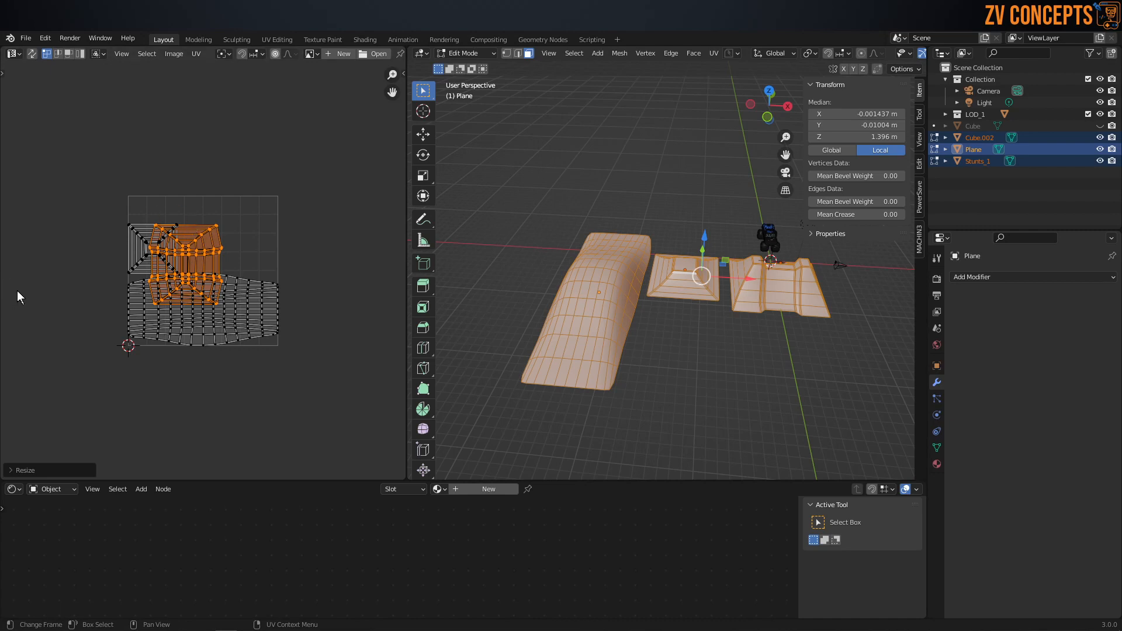
Step: Place the selected UV island in the upper-right corner of the UV square, scaled down slightly to fit beside the grid edge
{"action": "key", "text": "g"}
{"action": "left_click", "coordinate": [250, 293]}
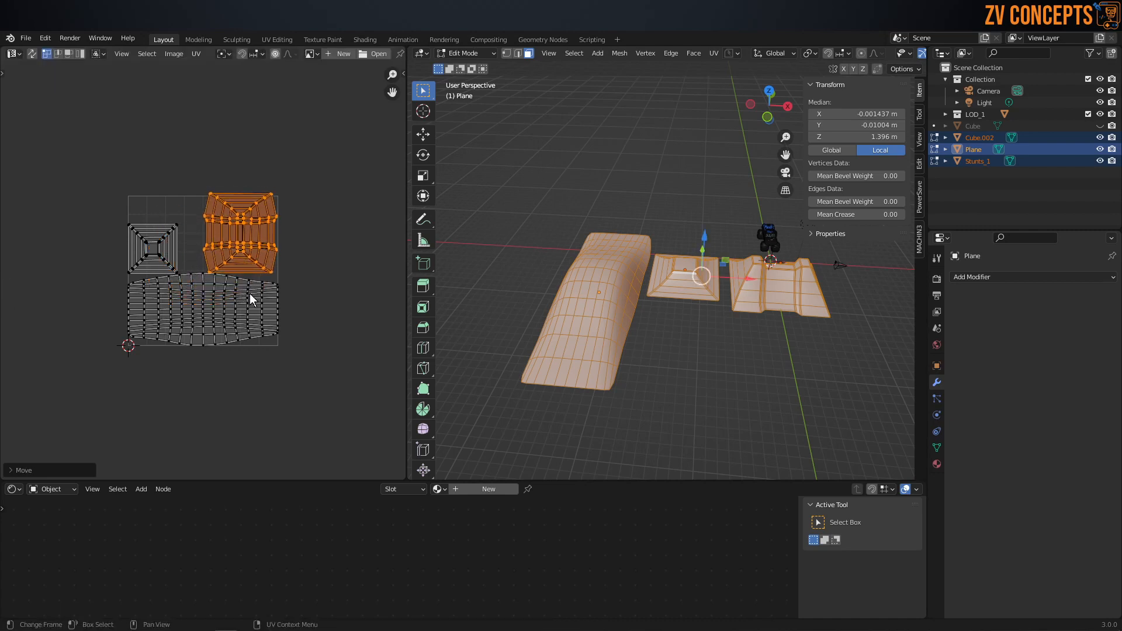
{"action": "scroll", "coordinate": [250, 293], "scroll_direction": "up", "scroll_amount": 3}
{"action": "key", "text": "s"}
{"action": "left_click", "coordinate": [332, 415]}
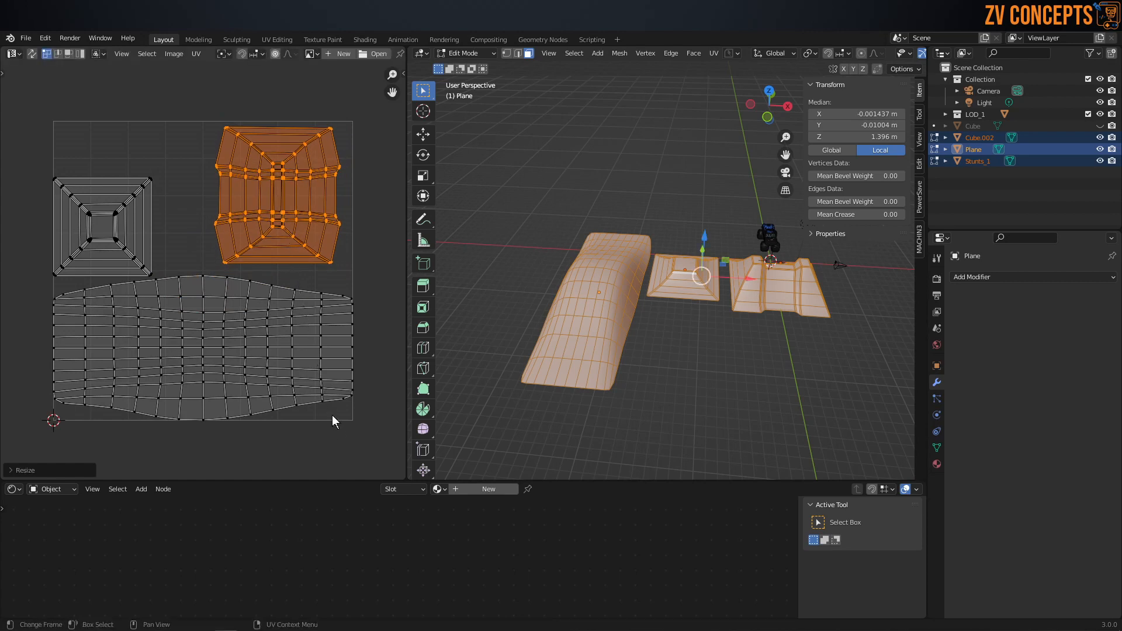
{"action": "key", "text": "g"}
{"action": "left_click", "coordinate": [350, 431]}
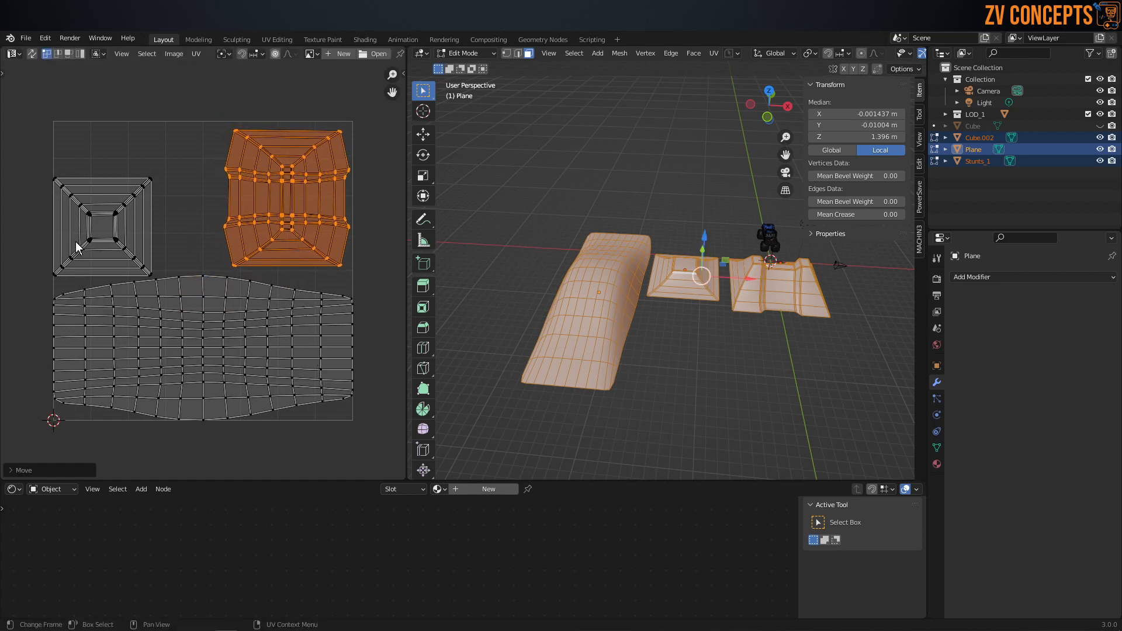
Step: Scale up the square pyramid ramp's UV island and place it in the upper-left free space, above the long ramp's island
{"action": "left_click", "coordinate": [160, 130]}
{"action": "key", "text": "l"}
{"action": "key", "text": "s"}
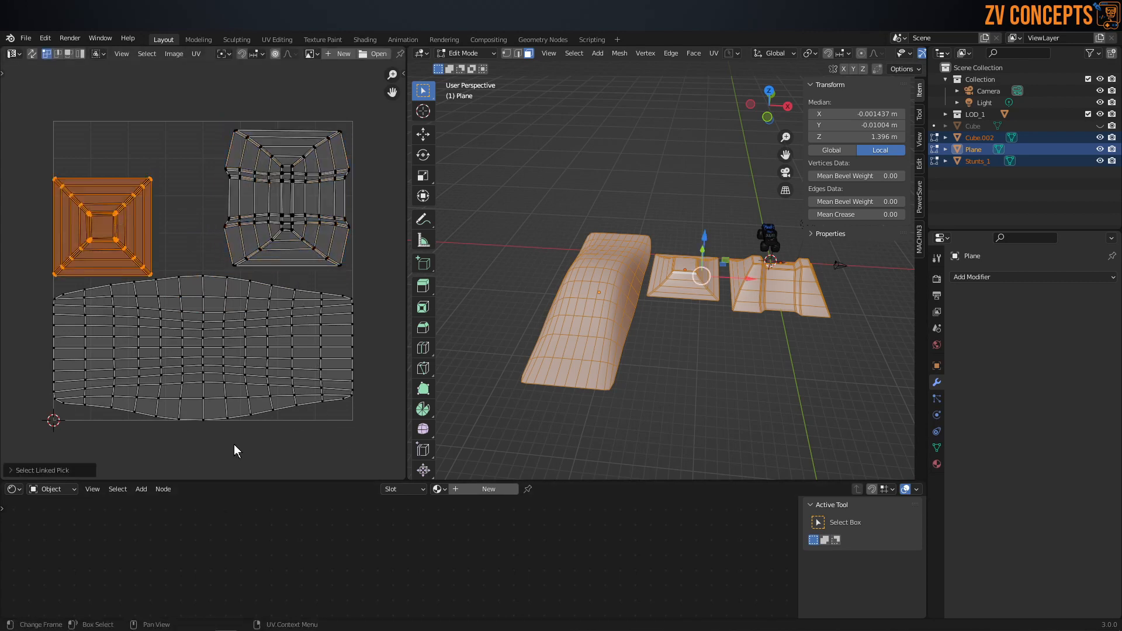
{"action": "left_click", "coordinate": [271, 426]}
{"action": "key", "text": "g"}
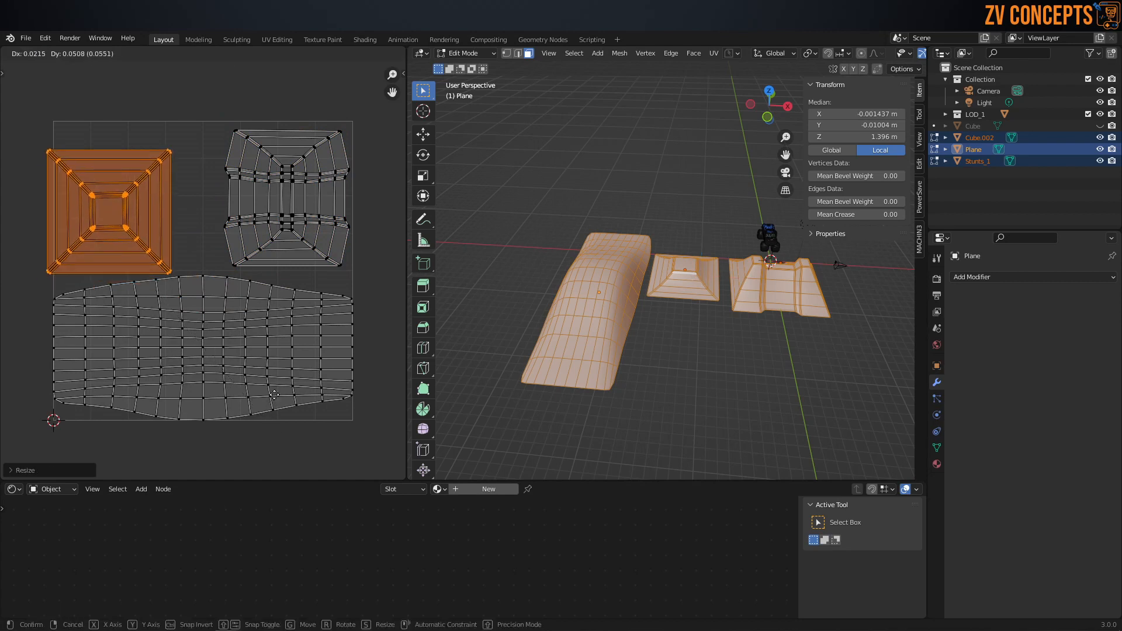
{"action": "left_click", "coordinate": [285, 378]}
{"action": "key", "text": "s"}
{"action": "left_click", "coordinate": [301, 401]}
{"action": "key", "text": "g"}
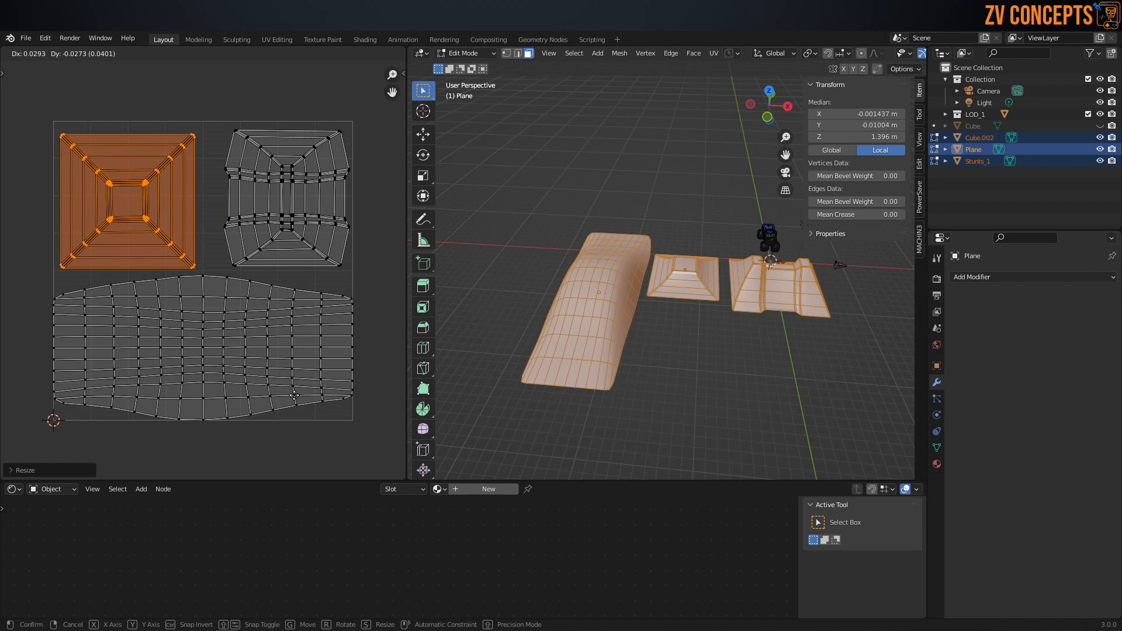
{"action": "left_click", "coordinate": [295, 399]}
Step: Return the ramps to Object Mode, check them from several angles, and save the file
{"action": "key", "text": "Tab"}
{"action": "left_click", "coordinate": [279, 130]}
{"action": "scroll", "coordinate": [626, 241], "scroll_direction": "down", "scroll_amount": 2}
{"action": "middle_click_drag", "start_coordinate": [626, 240], "coordinate": [584, 266]}
{"action": "middle_click_drag", "start_coordinate": [650, 295], "coordinate": [618, 240]}
{"action": "left_click", "coordinate": [619, 278]}
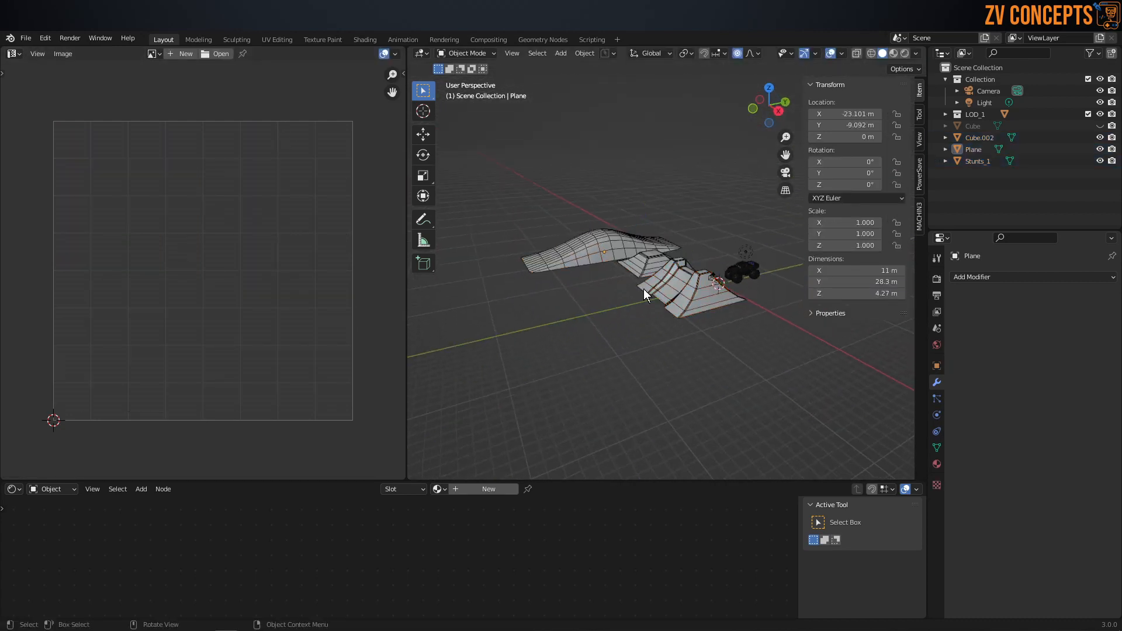
{"action": "left_click", "coordinate": [654, 296]}
{"action": "middle_click_drag", "start_coordinate": [643, 325], "coordinate": [677, 358]}
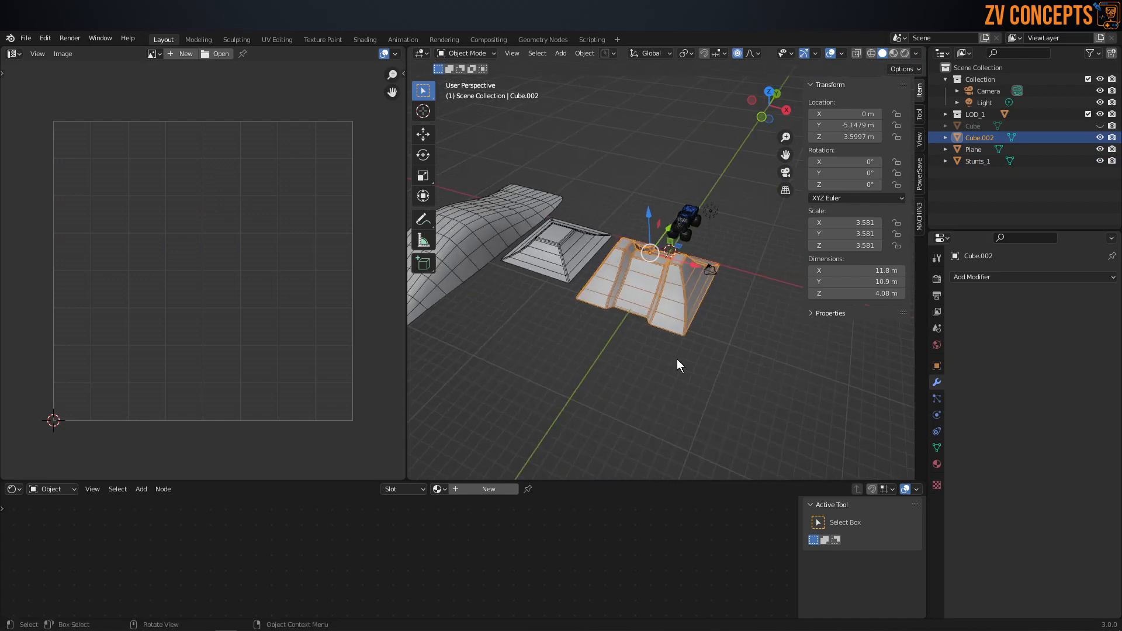
{"action": "left_click", "coordinate": [677, 359]}
{"action": "key", "text": "ctrl+s"}
{"action": "left_click", "coordinate": [753, 345]}
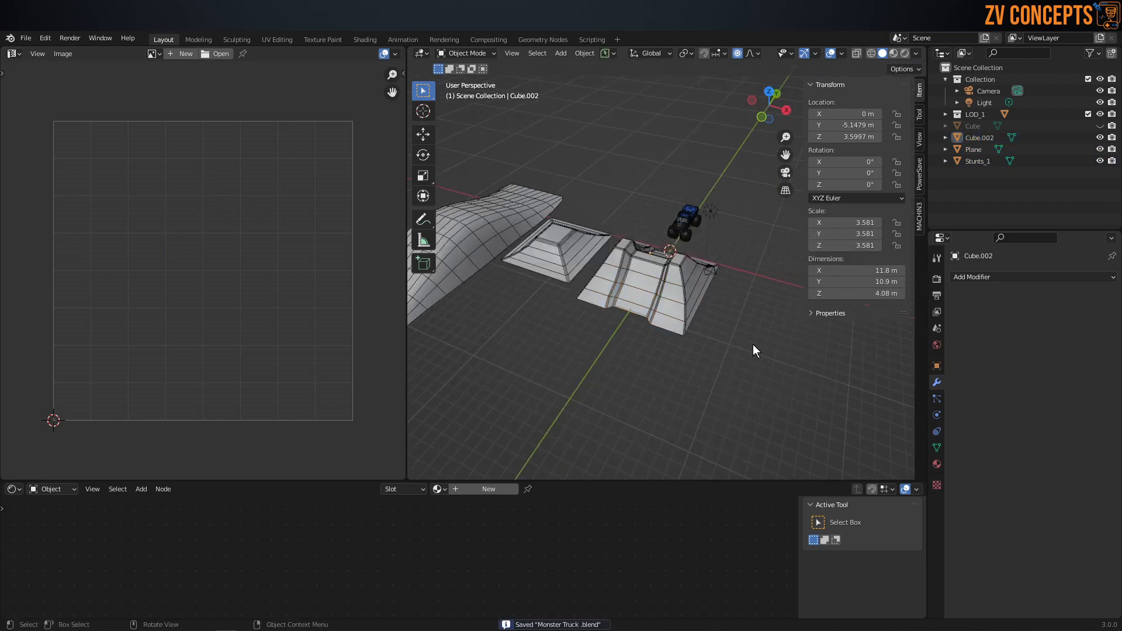
Step: Create a new material on the Cube.002 ramp and name it stunts
{"action": "middle_click_drag", "start_coordinate": [664, 325], "coordinate": [654, 320]}
{"action": "left_click", "coordinate": [649, 317]}
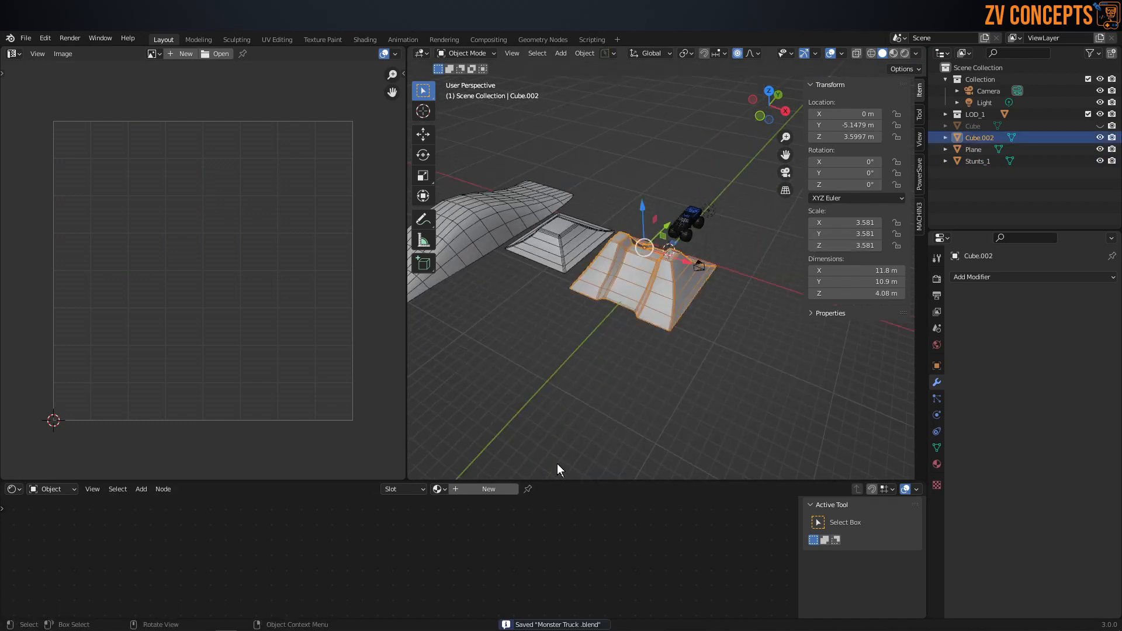
{"action": "left_click", "coordinate": [474, 488]}
{"action": "scroll", "coordinate": [562, 524], "scroll_direction": "down", "scroll_amount": 3}
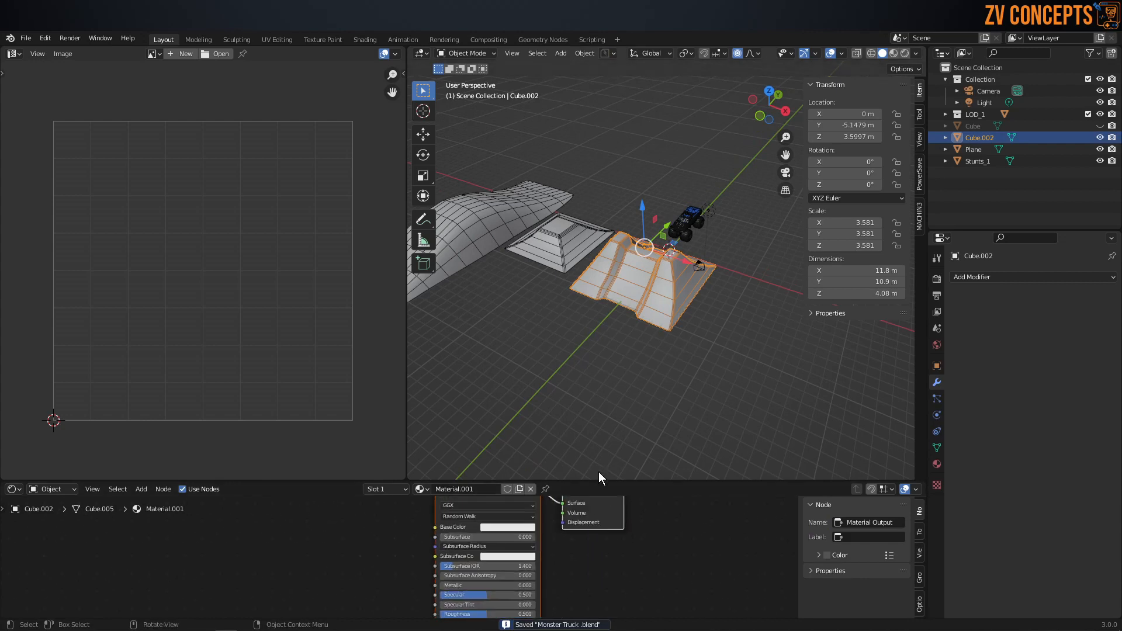
{"action": "left_click", "coordinate": [937, 464]}
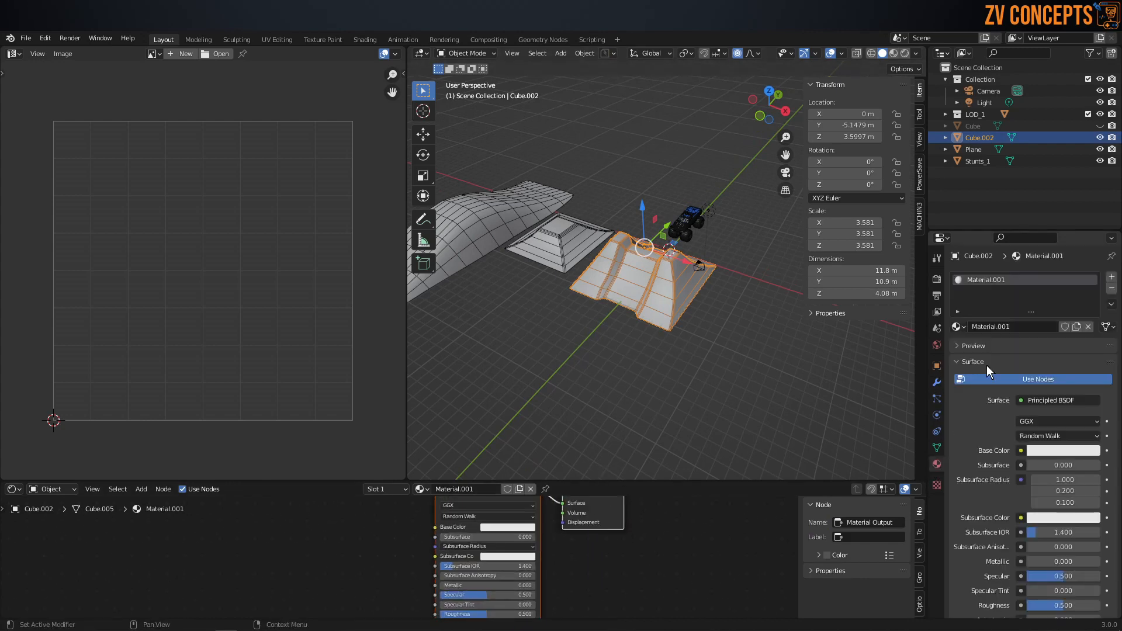
{"action": "double_click", "coordinate": [1005, 326]}
{"action": "type", "text": "صثينتس"}
{"action": "key", "text": "Return"}
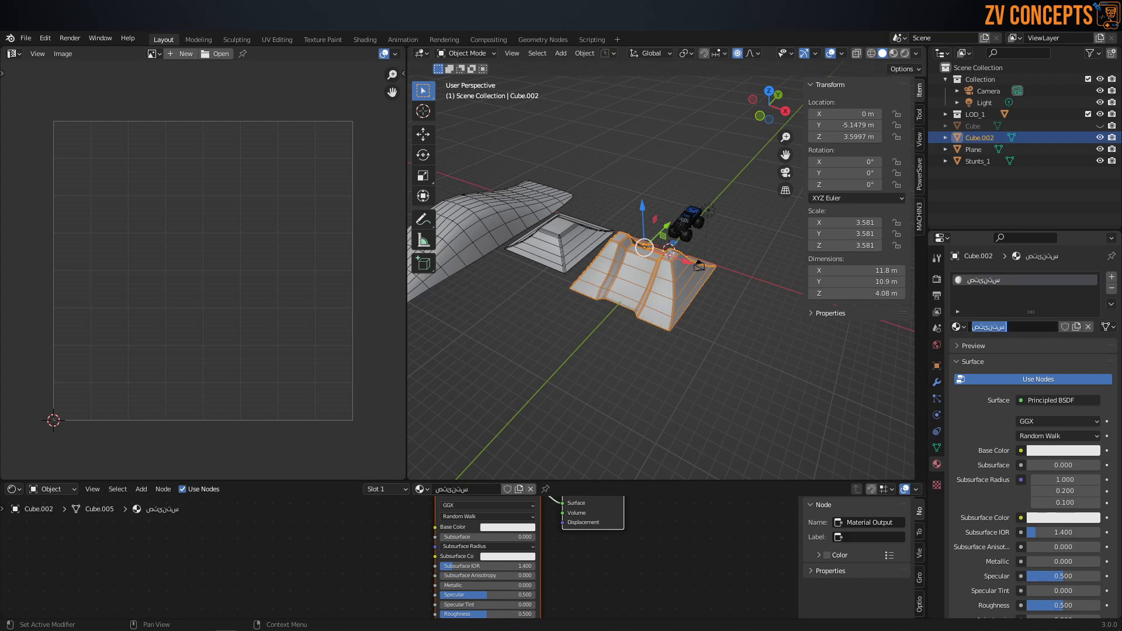
{"action": "type", "text": "stunts"}
{"action": "key", "text": "Return"}
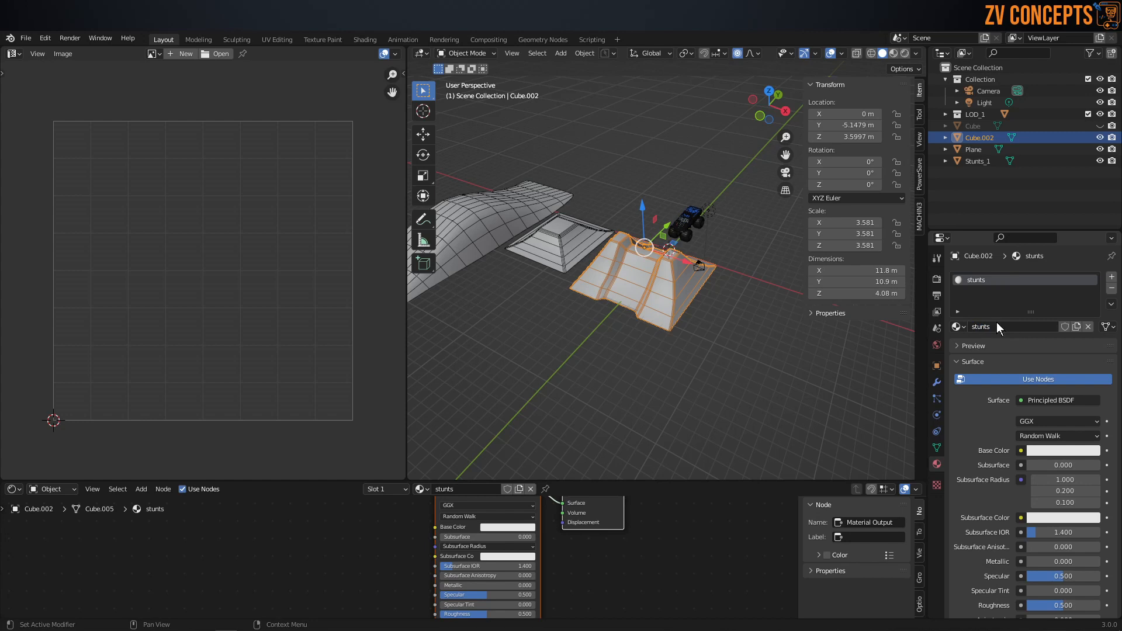
Step: Enlarge the Shader Editor and assign the stunts material to the Stunts_1 pyramid ramp and the long Plane ramp
{"action": "scroll", "coordinate": [608, 263], "scroll_direction": "up", "scroll_amount": 1}
{"action": "left_click", "coordinate": [566, 237]}
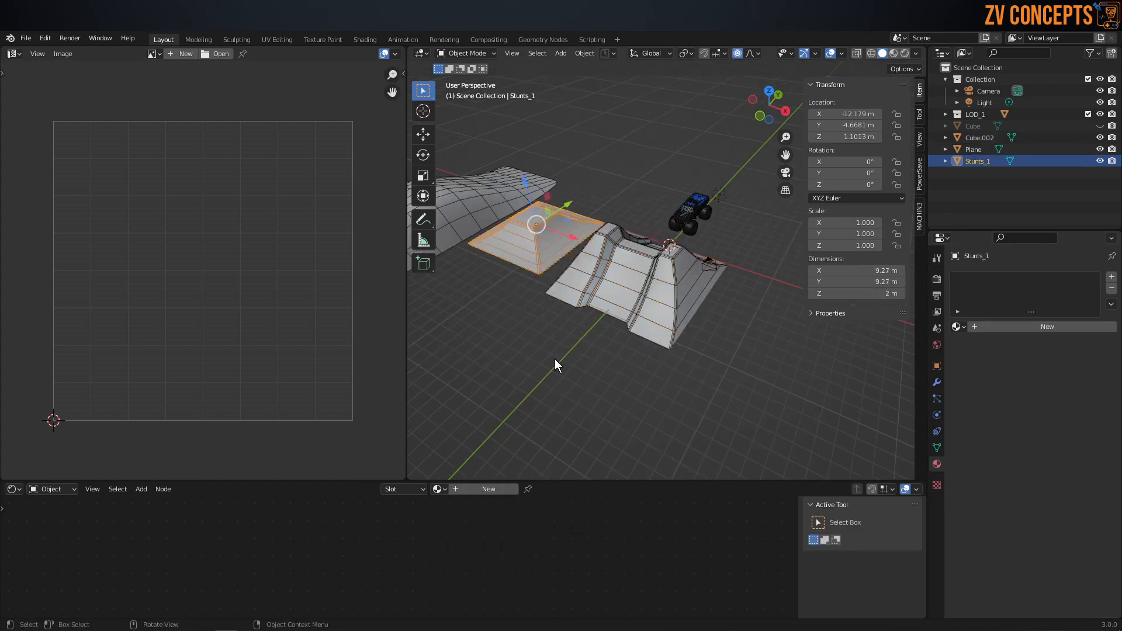
{"action": "left_click", "coordinate": [636, 295]}
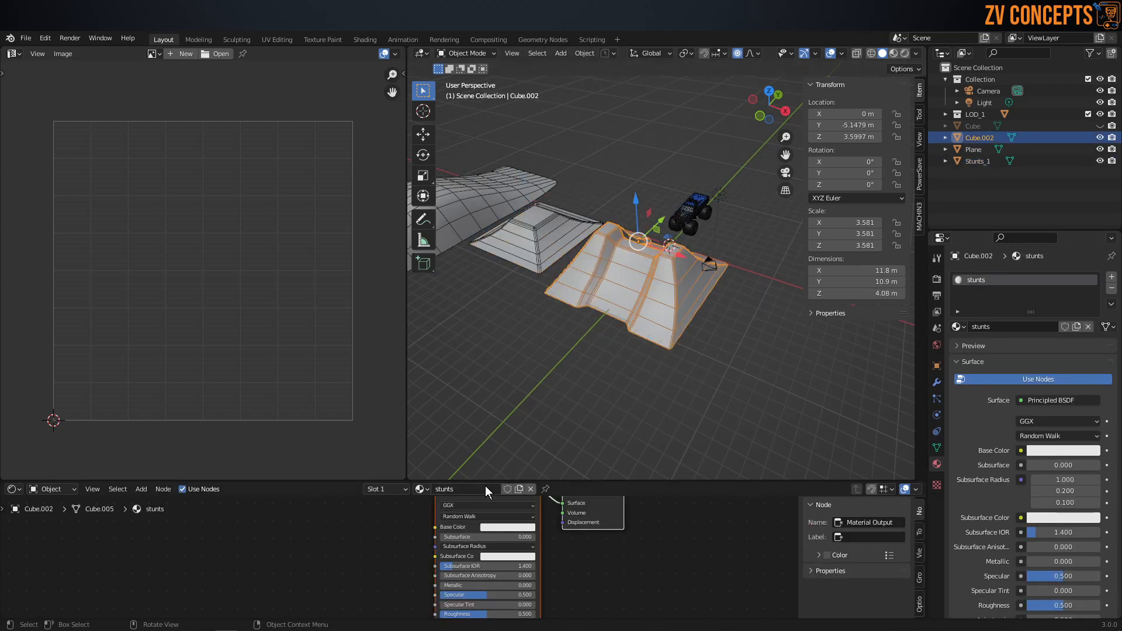
{"action": "left_click_drag", "start_coordinate": [613, 478], "coordinate": [613, 433]}
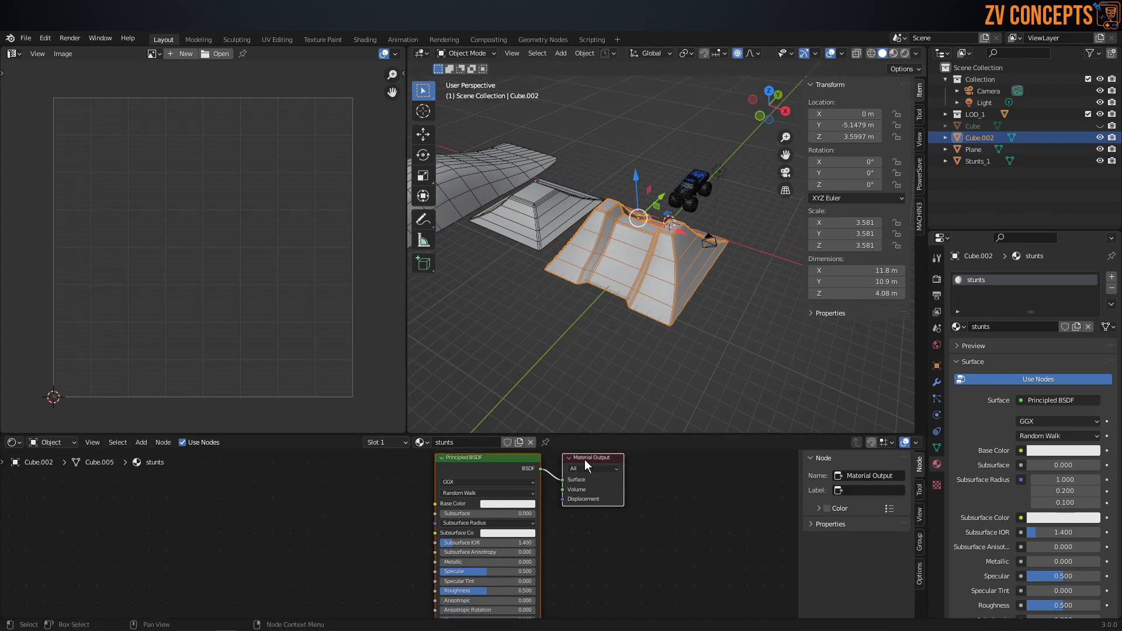
{"action": "scroll", "coordinate": [522, 476], "scroll_direction": "up", "scroll_amount": 2}
{"action": "scroll", "coordinate": [479, 468], "scroll_direction": "up", "scroll_amount": 1}
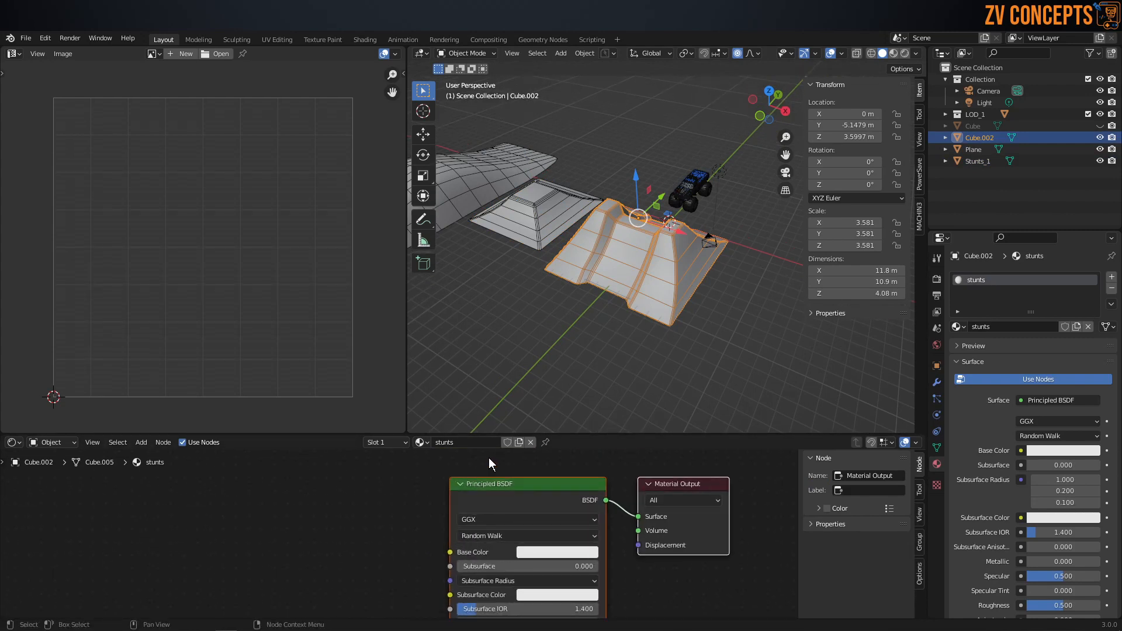
{"action": "middle_click_drag", "start_coordinate": [526, 228], "coordinate": [417, 307]}
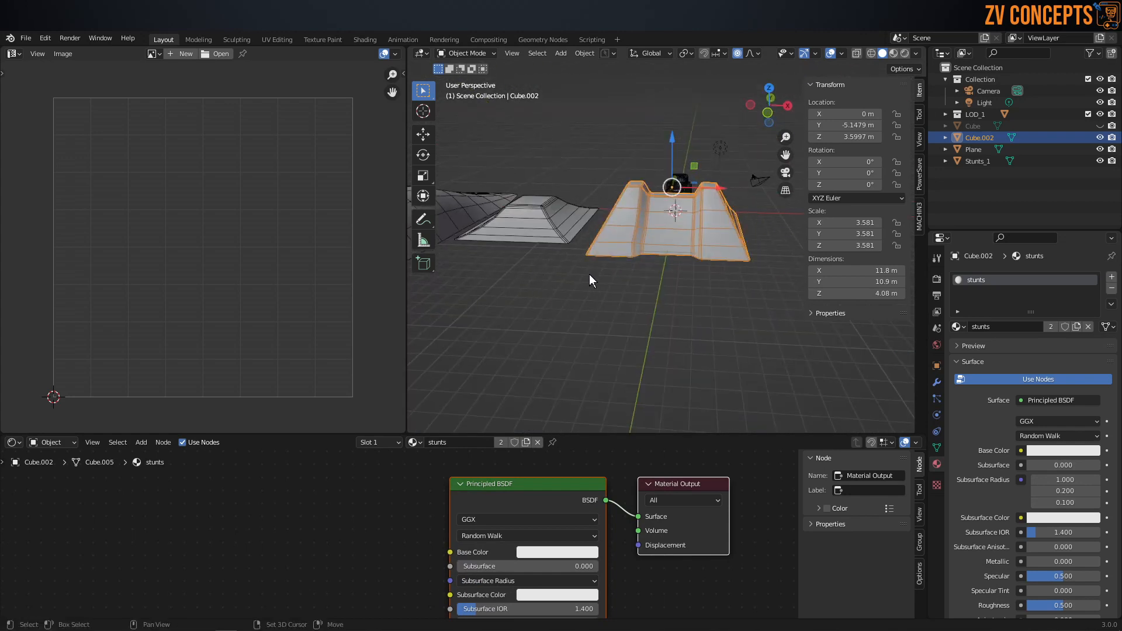
{"action": "middle_click_drag", "start_coordinate": [589, 275], "coordinate": [630, 313], "text": "shift"}
{"action": "left_click_drag", "start_coordinate": [416, 444], "coordinate": [488, 311]}
{"action": "left_click", "coordinate": [664, 374]}
Step: Preview a blue base color on the stunts material in Material Preview shading, and finish on a near-white pale blue
{"action": "left_click", "coordinate": [579, 552]}
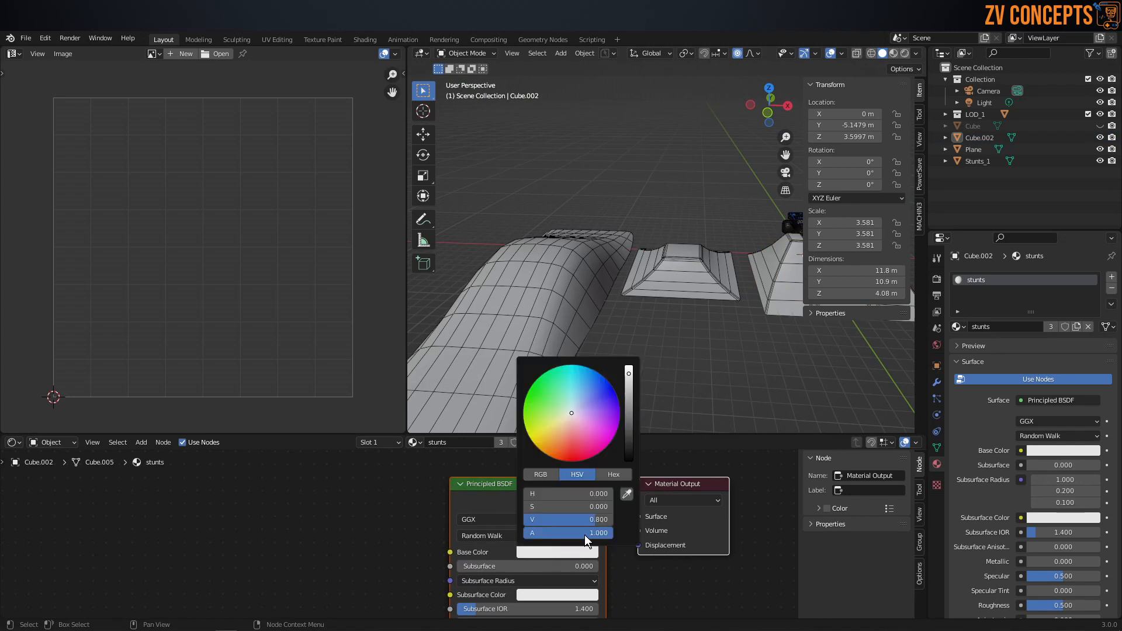
{"action": "left_click", "coordinate": [583, 395]}
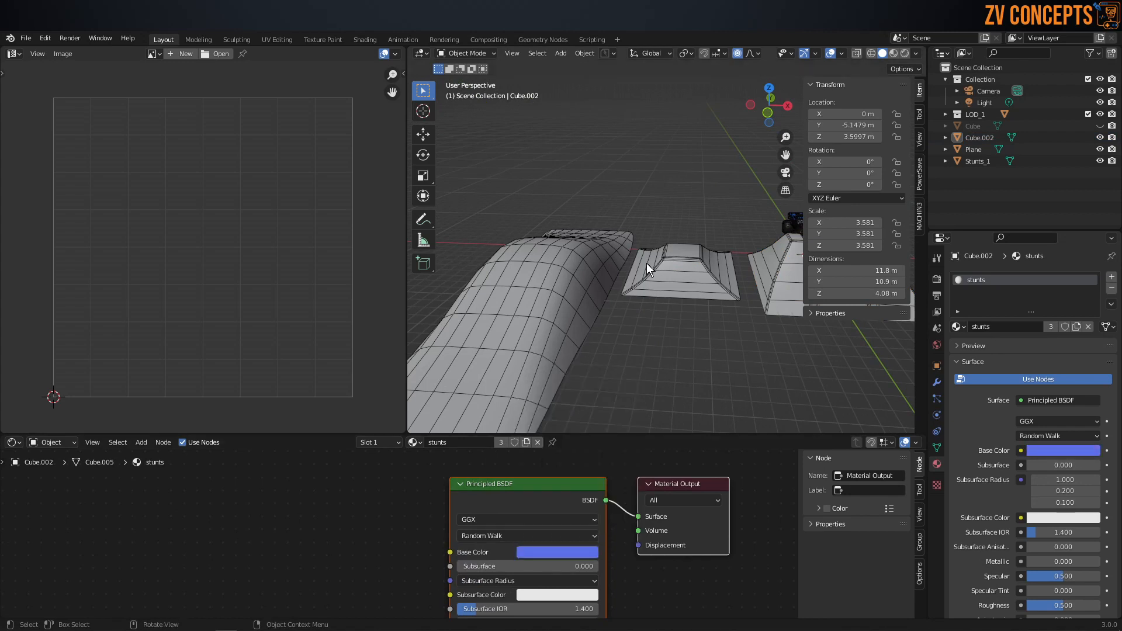
{"action": "key", "text": "z"}
{"action": "left_click", "coordinate": [640, 320]}
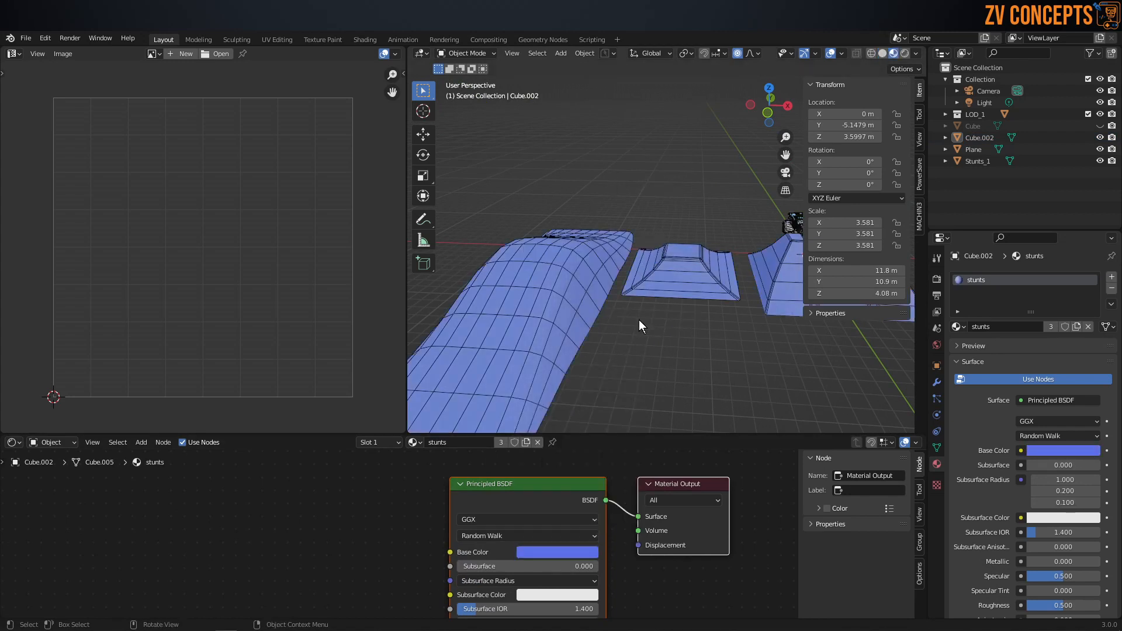
{"action": "left_click", "coordinate": [532, 550]}
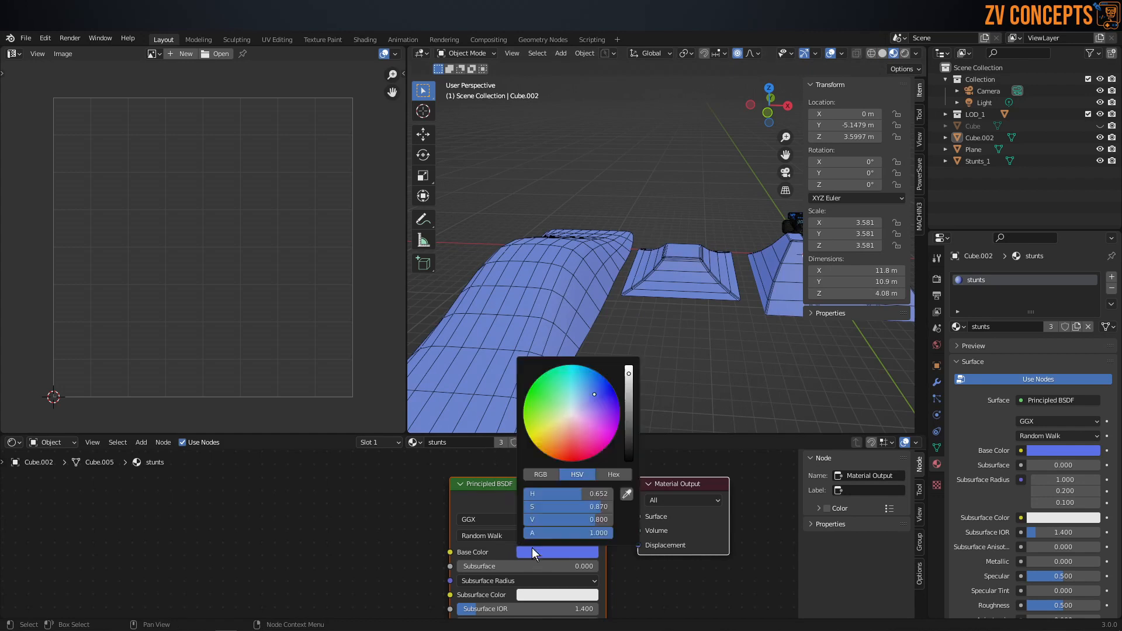
{"action": "left_click", "coordinate": [576, 412]}
Step: Apply the scale of all three ramps together and save the file
{"action": "scroll", "coordinate": [507, 269], "scroll_direction": "down", "scroll_amount": 5}
{"action": "middle_click_drag", "start_coordinate": [728, 262], "coordinate": [668, 257]}
{"action": "scroll", "coordinate": [668, 258], "scroll_direction": "up", "scroll_amount": 5}
{"action": "left_click", "coordinate": [591, 206]}
{"action": "left_click", "coordinate": [640, 282], "text": "shift"}
{"action": "left_click", "coordinate": [716, 348], "text": "shift"}
{"action": "scroll", "coordinate": [713, 345], "scroll_direction": "down", "scroll_amount": 3}
{"action": "middle_click_drag", "start_coordinate": [628, 281], "coordinate": [690, 286]}
{"action": "scroll", "coordinate": [643, 287], "scroll_direction": "down", "scroll_amount": 2}
{"action": "key", "text": "ctrl+a"}
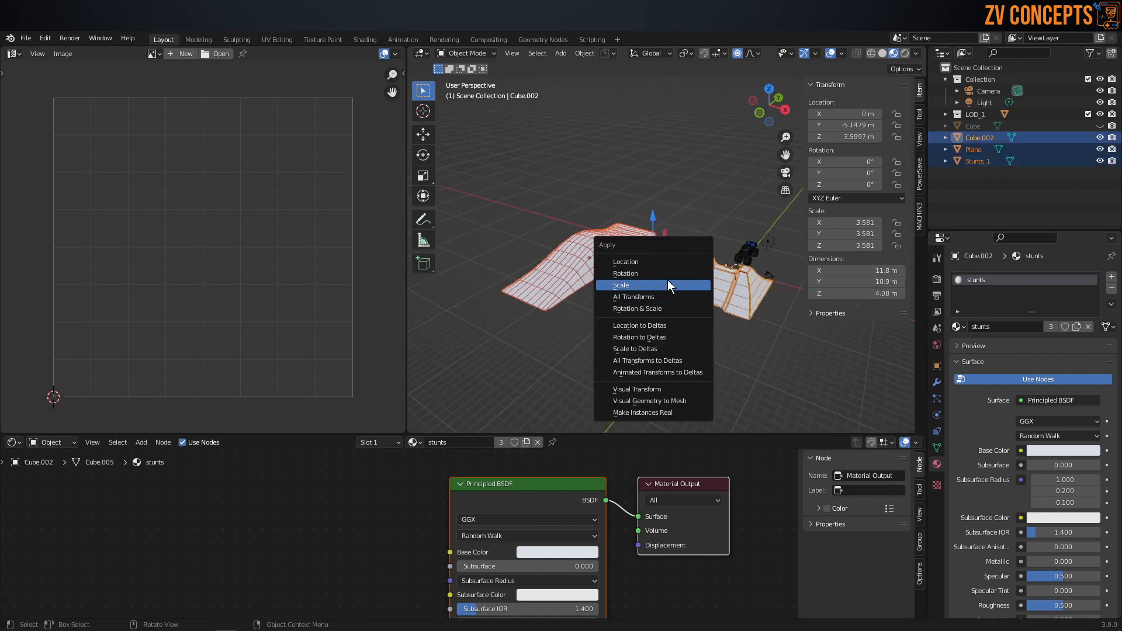
{"action": "left_click", "coordinate": [668, 285]}
{"action": "middle_click_drag", "start_coordinate": [604, 276], "coordinate": [629, 275]}
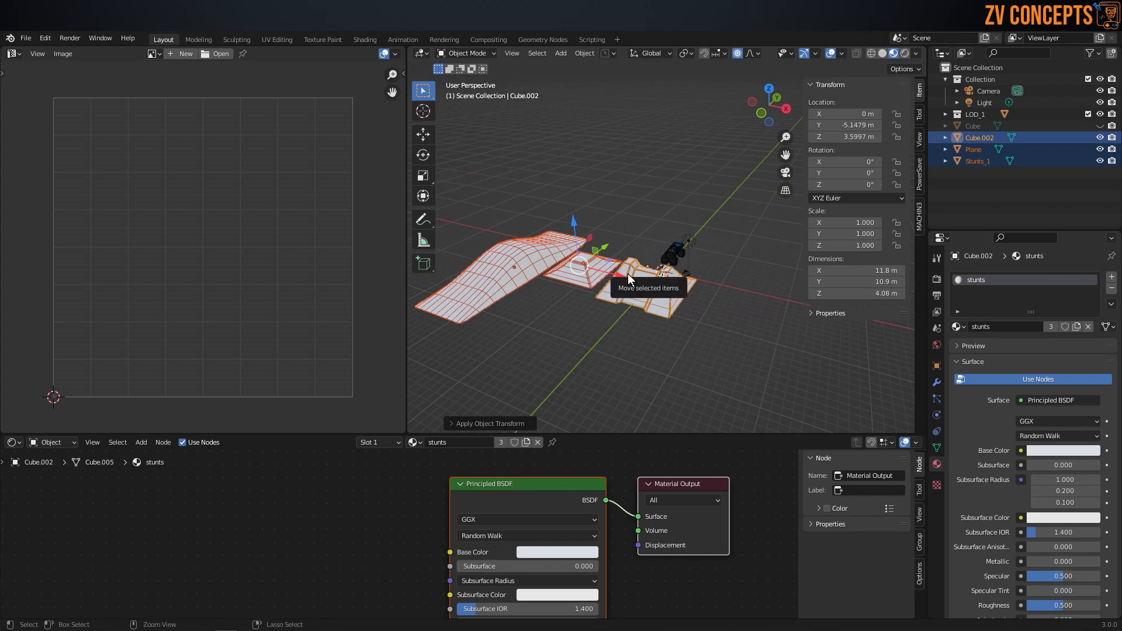
{"action": "key", "text": "ctrl+s"}
Step: Start an FBX export of the ramps and create and open a Stunts folder inside the Unity project's Mesh folder
{"action": "left_click", "coordinate": [664, 175]}
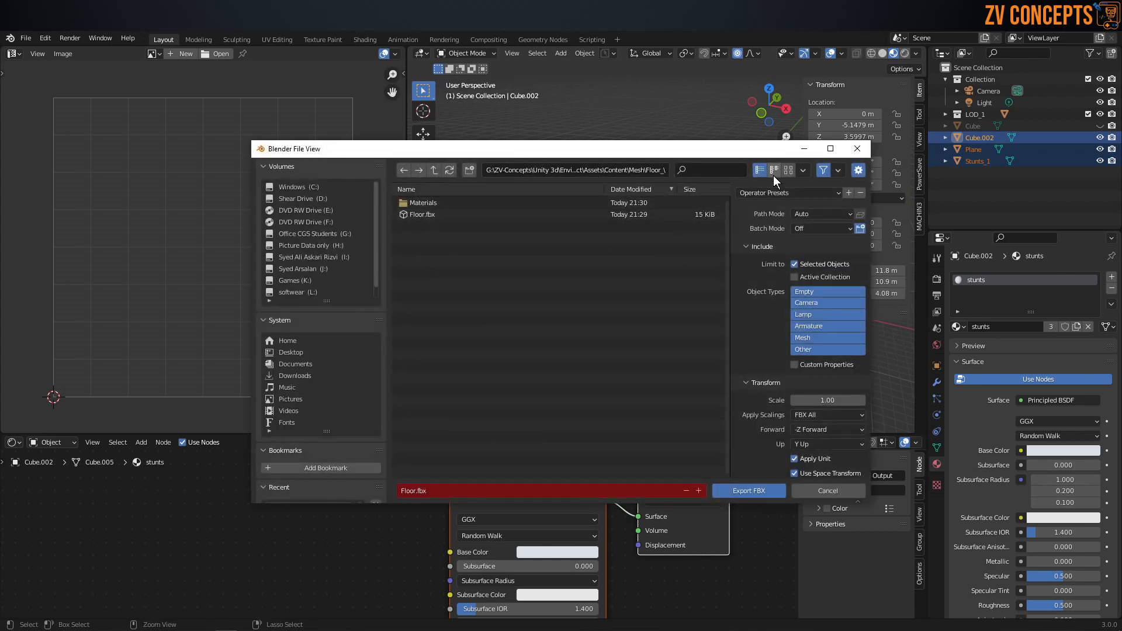
{"action": "left_click", "coordinate": [435, 169]}
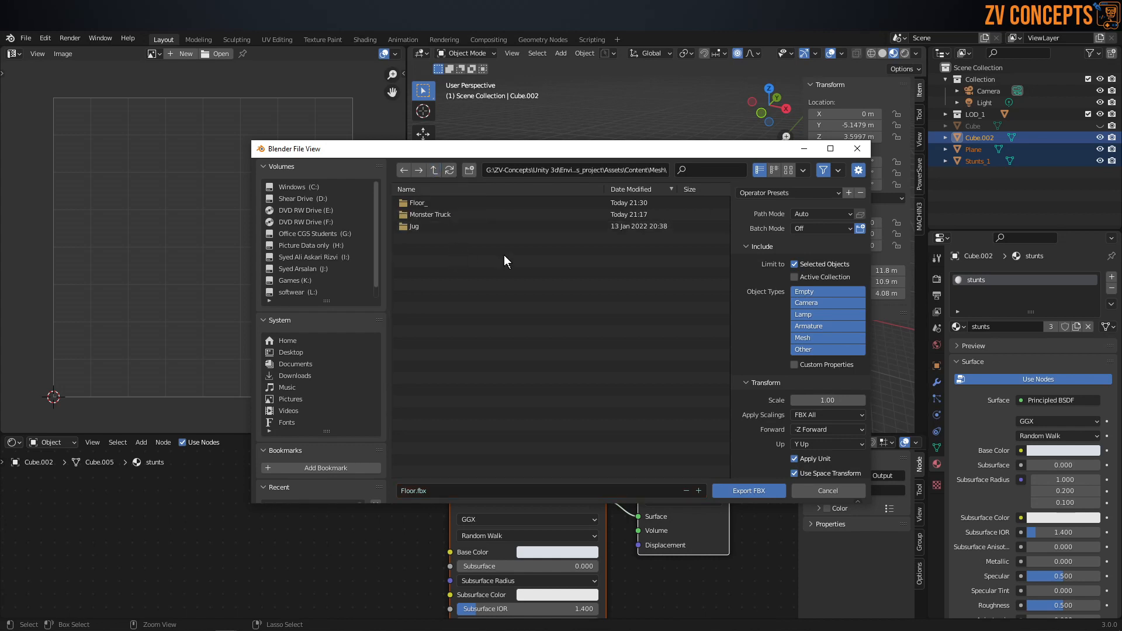
{"action": "left_click", "coordinate": [469, 170]}
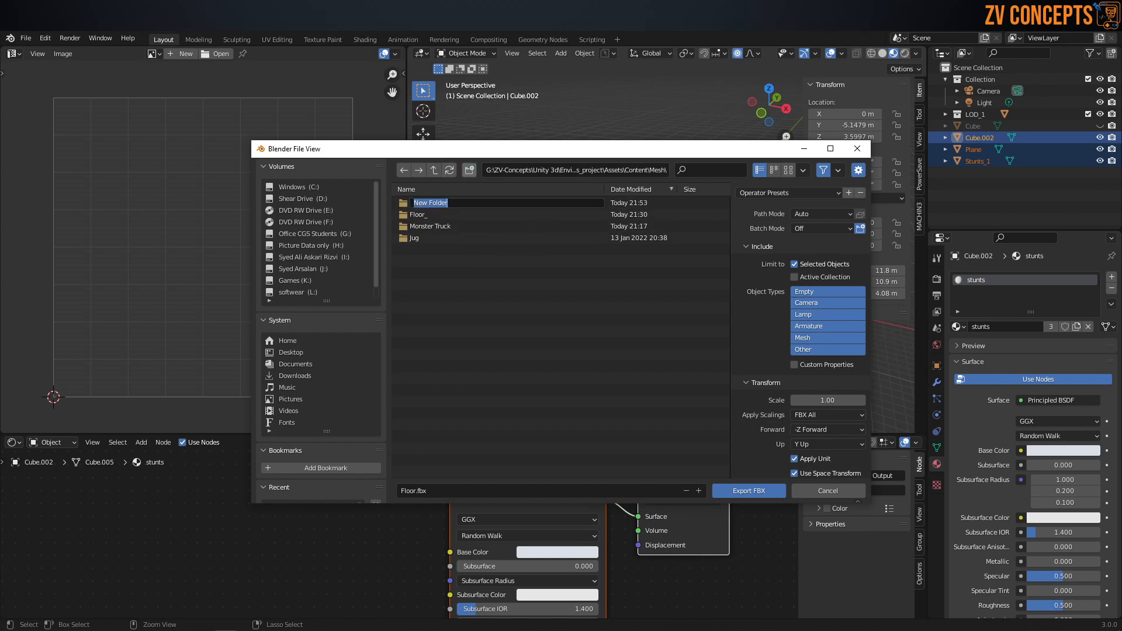
{"action": "type", "text": "S"}
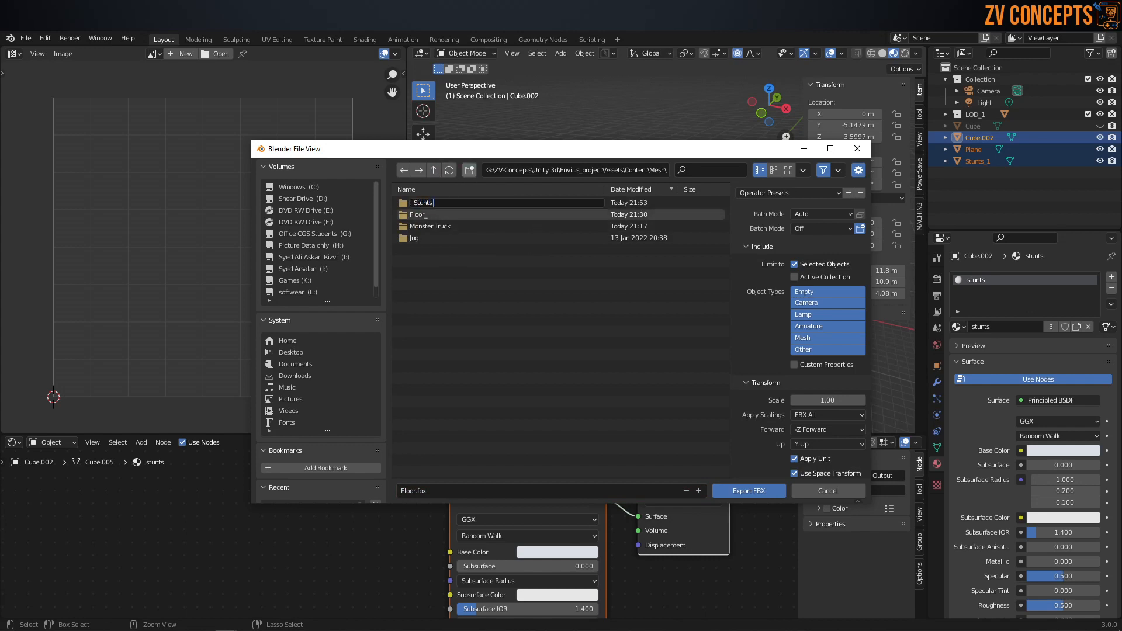
{"action": "type", "text": "tunts"}
{"action": "key", "text": "Return"}
{"action": "double_click", "coordinate": [444, 205]}
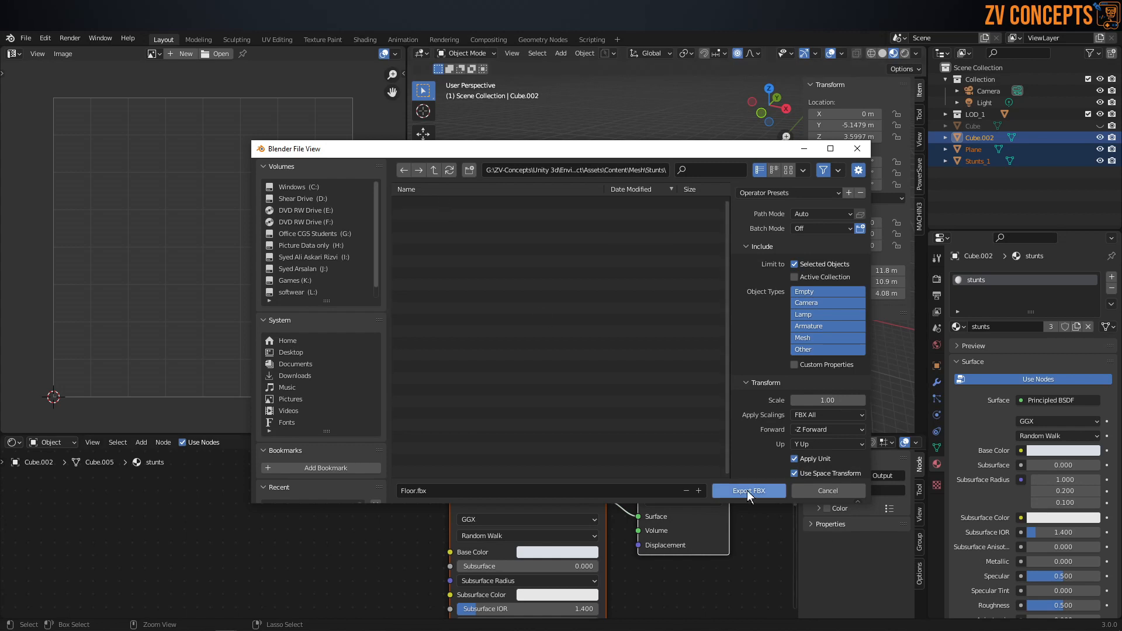
Step: Name the export file Stunts .fbx and export the selected ramps into the Stunts folder
{"action": "left_click", "coordinate": [592, 491]}
{"action": "type", "text": "Stunts"}
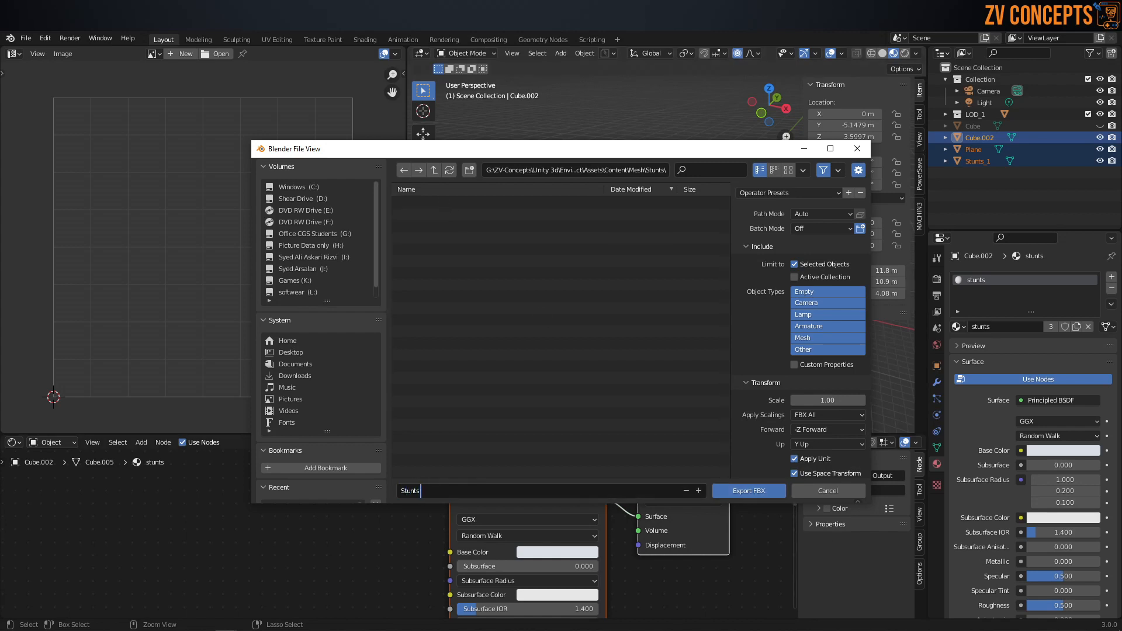
{"action": "scroll", "coordinate": [760, 422], "scroll_direction": "down", "scroll_amount": 3}
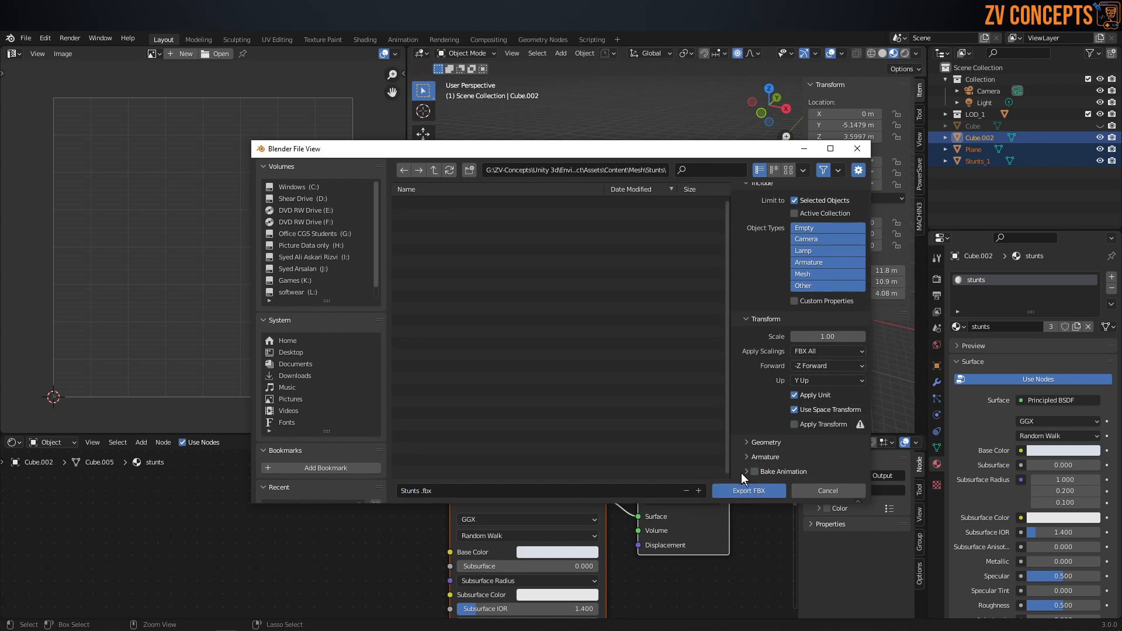
{"action": "left_click", "coordinate": [749, 491]}
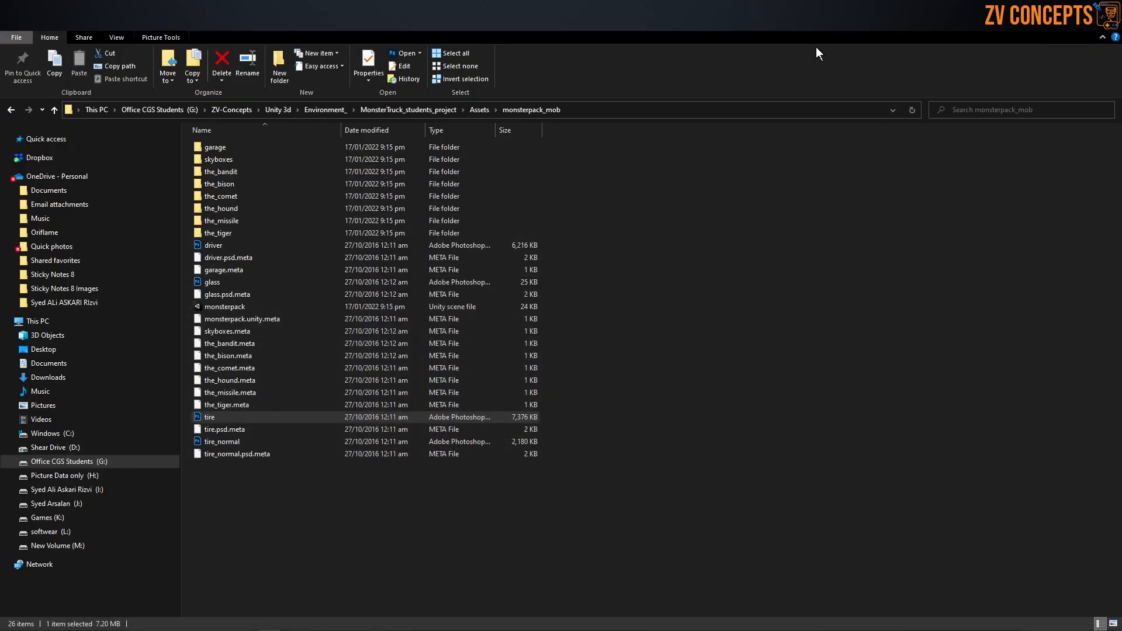
Step: Switch to the Unity project and open the Stunts folder inside Assets/Content/Mesh
{"action": "left_click", "coordinate": [1061, 22]}
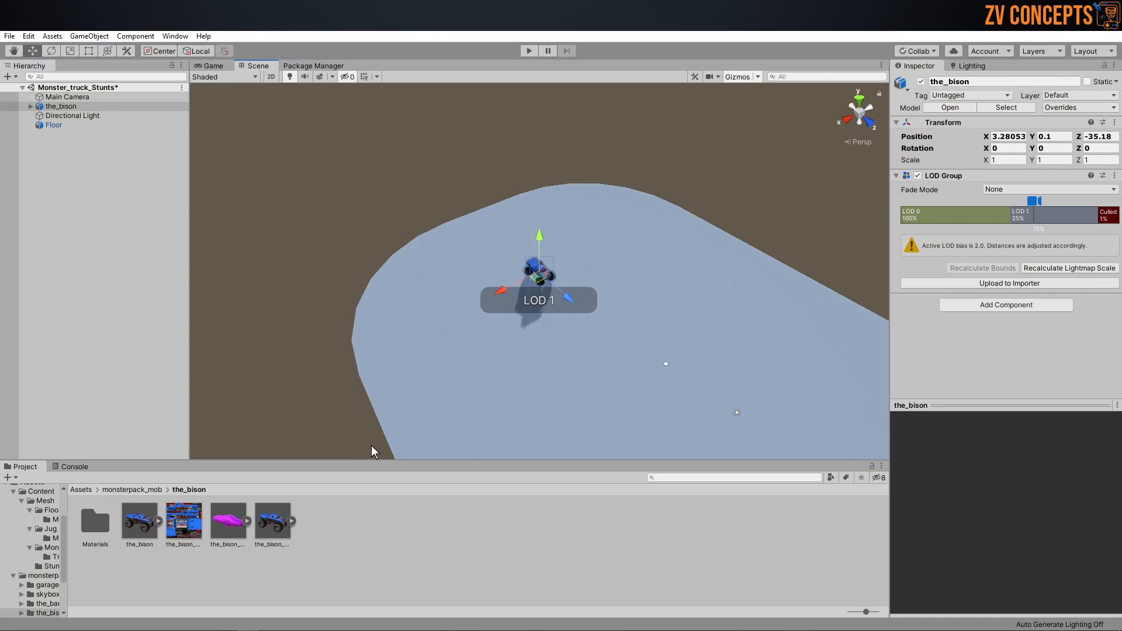
{"action": "left_click", "coordinate": [326, 576]}
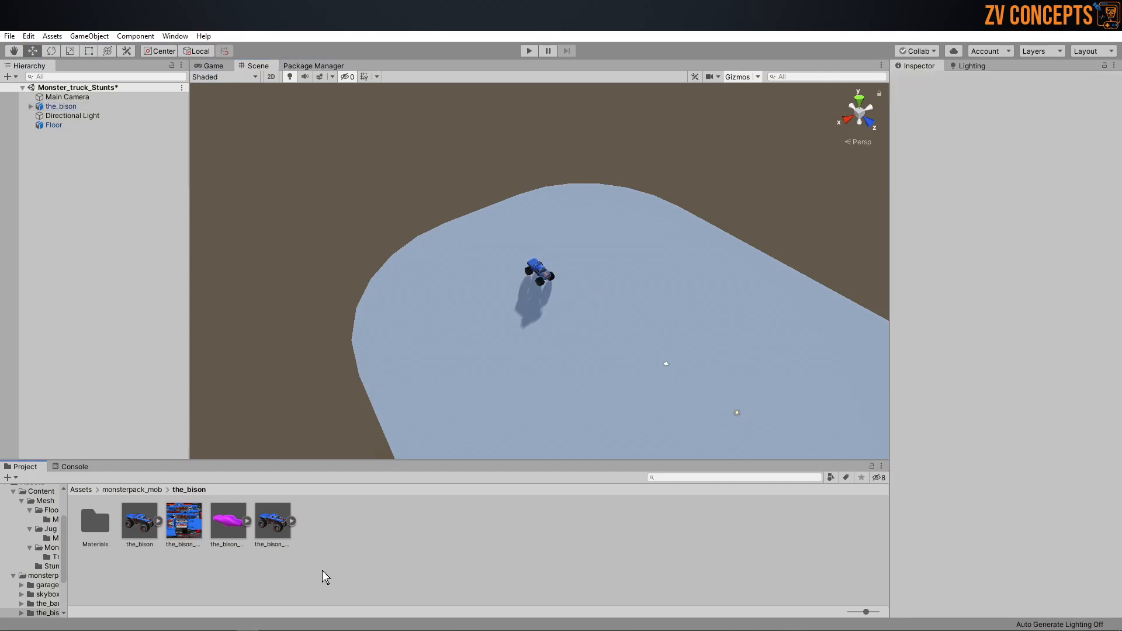
{"action": "left_click", "coordinate": [81, 490]}
{"action": "double_click", "coordinate": [95, 525]}
{"action": "double_click", "coordinate": [96, 526]}
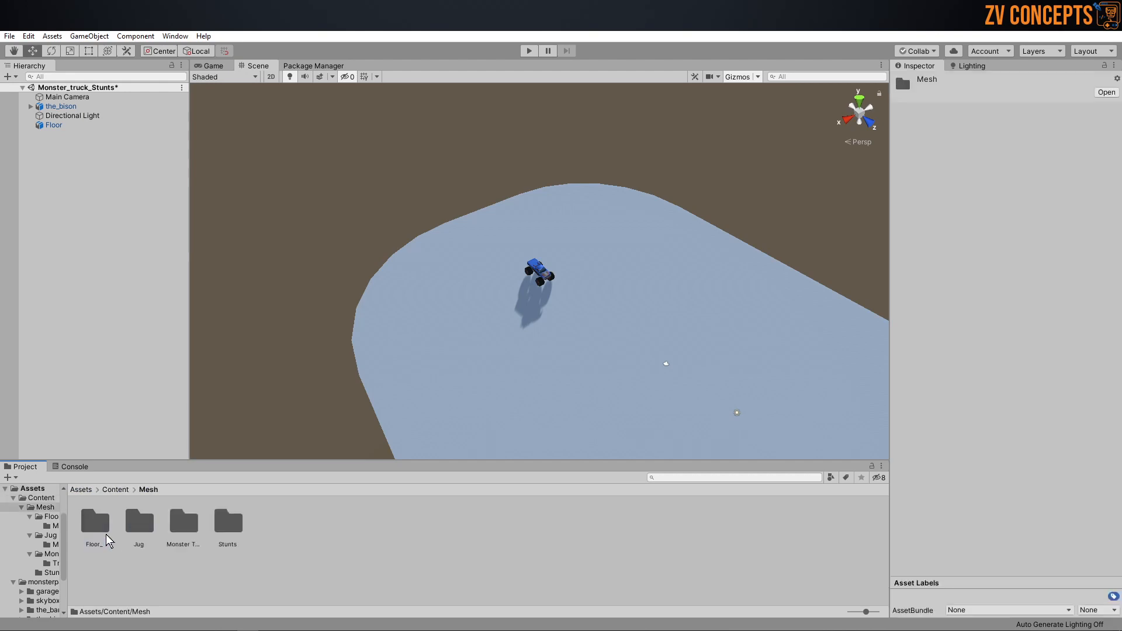
{"action": "double_click", "coordinate": [222, 526]}
Step: Try the Stunts model in the scene, inspect the ramps on the floor, and delete that instance
{"action": "left_click_drag", "start_coordinate": [94, 522], "coordinate": [153, 398]}
{"action": "middle_click_drag", "start_coordinate": [655, 374], "coordinate": [460, 247]}
{"action": "left_click_drag", "start_coordinate": [500, 247], "coordinate": [488, 213], "text": "alt"}
{"action": "left_click", "coordinate": [40, 156]}
{"action": "left_click", "coordinate": [49, 134]}
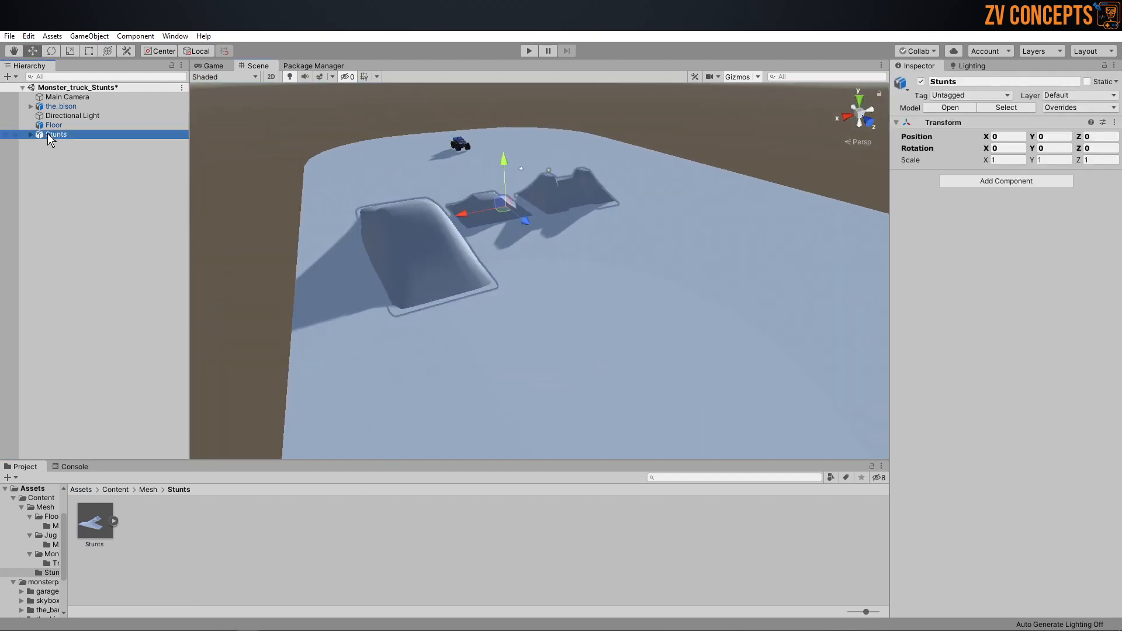
{"action": "key", "text": "Delete"}
Step: Set the Stunts model's material location to Use External Materials (Legacy) and apply the import settings
{"action": "left_click", "coordinate": [113, 520]}
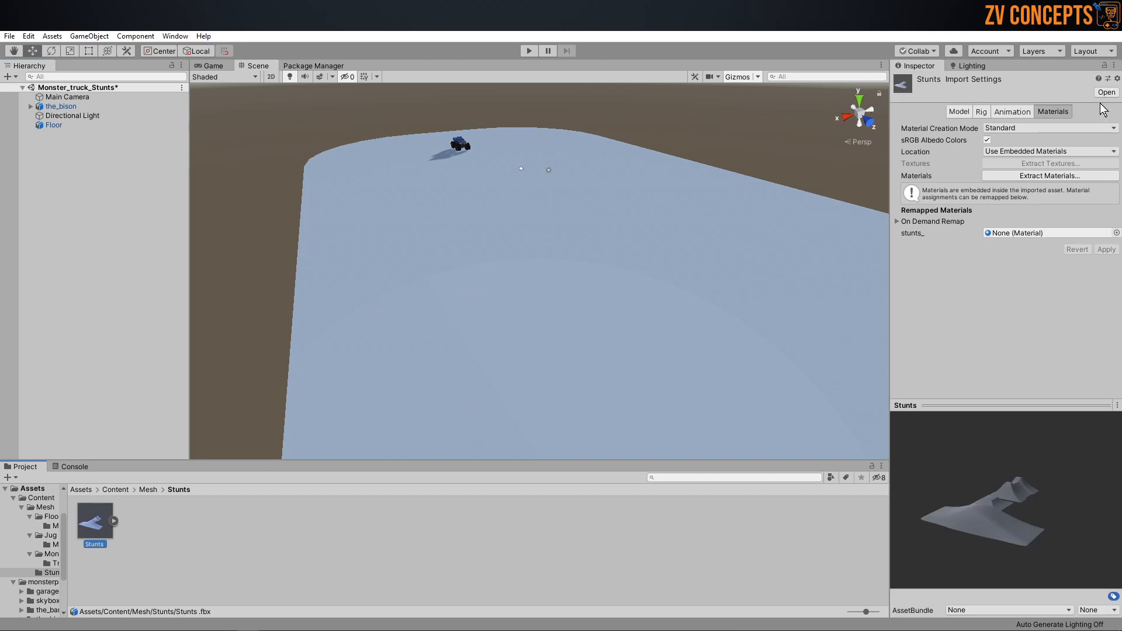
{"action": "left_click", "coordinate": [1050, 153]}
{"action": "left_click", "coordinate": [1046, 164]}
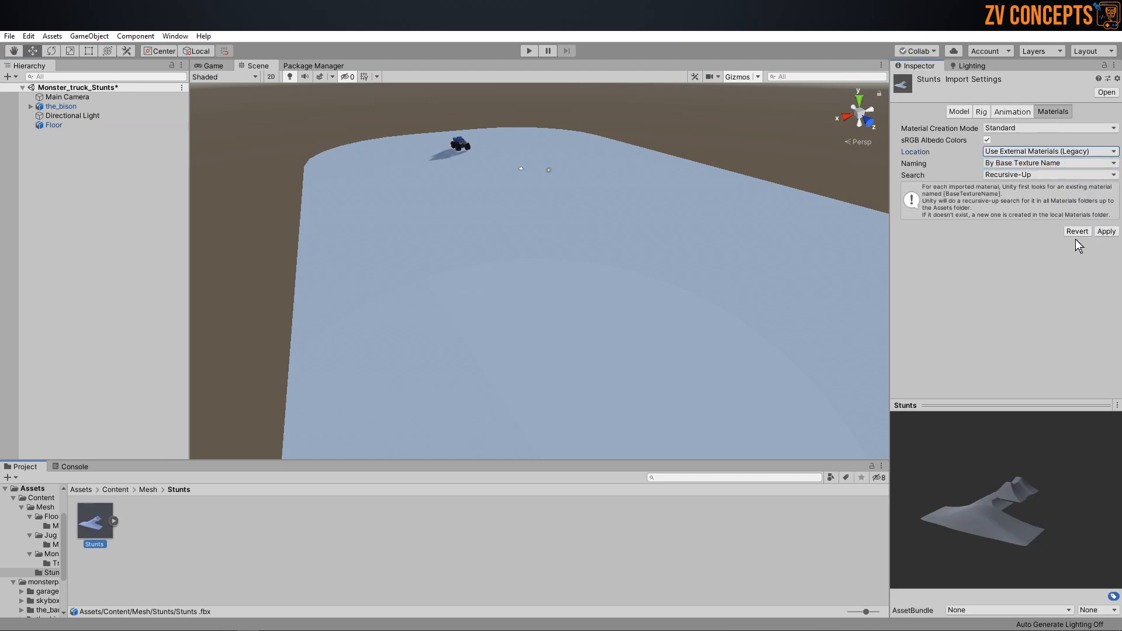
{"action": "left_click", "coordinate": [1106, 233]}
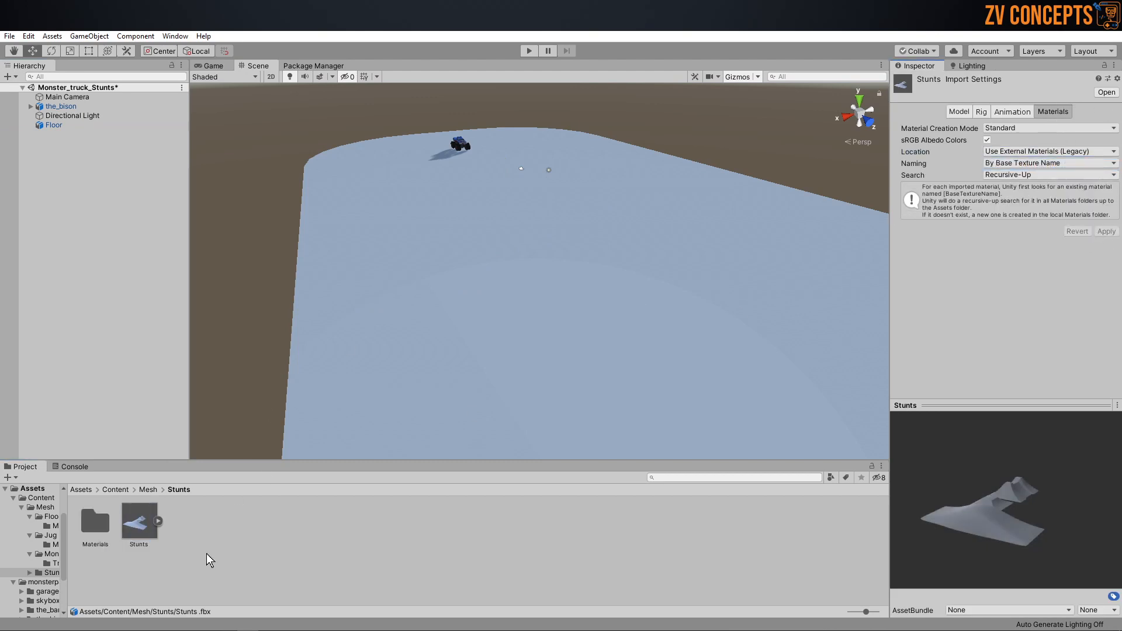
Step: Open the stunts_ material in the extracted Materials folder and change its shader to Legacy Shaders/Diffuse
{"action": "left_click", "coordinate": [98, 522]}
{"action": "double_click", "coordinate": [101, 521]}
{"action": "left_click", "coordinate": [95, 520]}
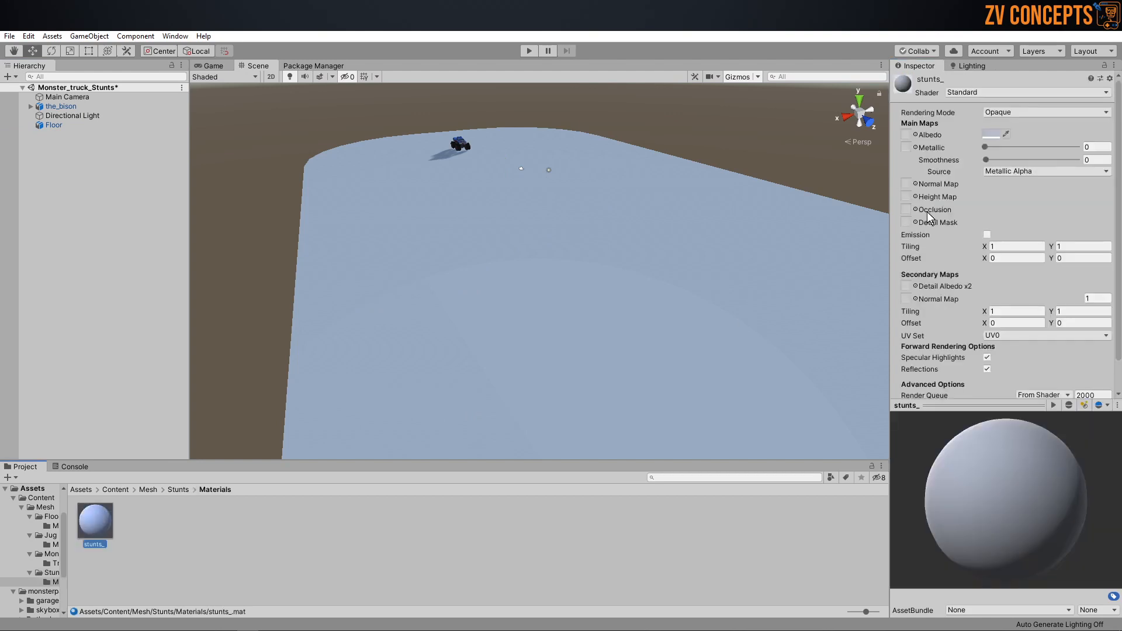
{"action": "left_click", "coordinate": [1046, 93]}
{"action": "left_click", "coordinate": [988, 273]}
{"action": "left_click", "coordinate": [978, 161]}
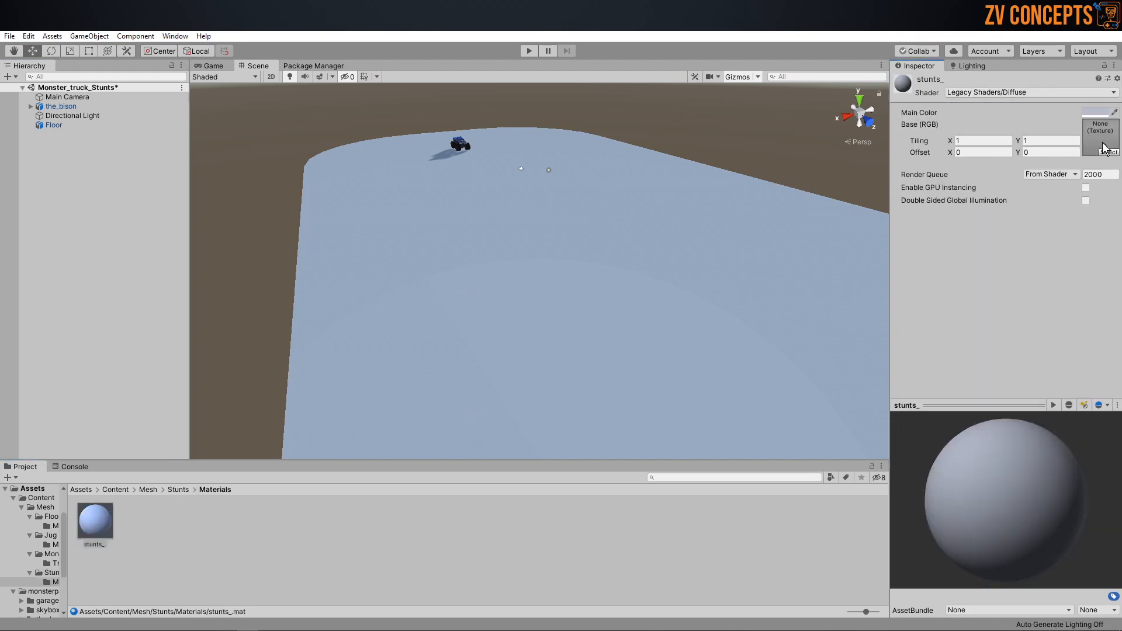
Step: Try an orange main color, FB7200, on the stunts_ material
{"action": "left_click", "coordinate": [1097, 112]}
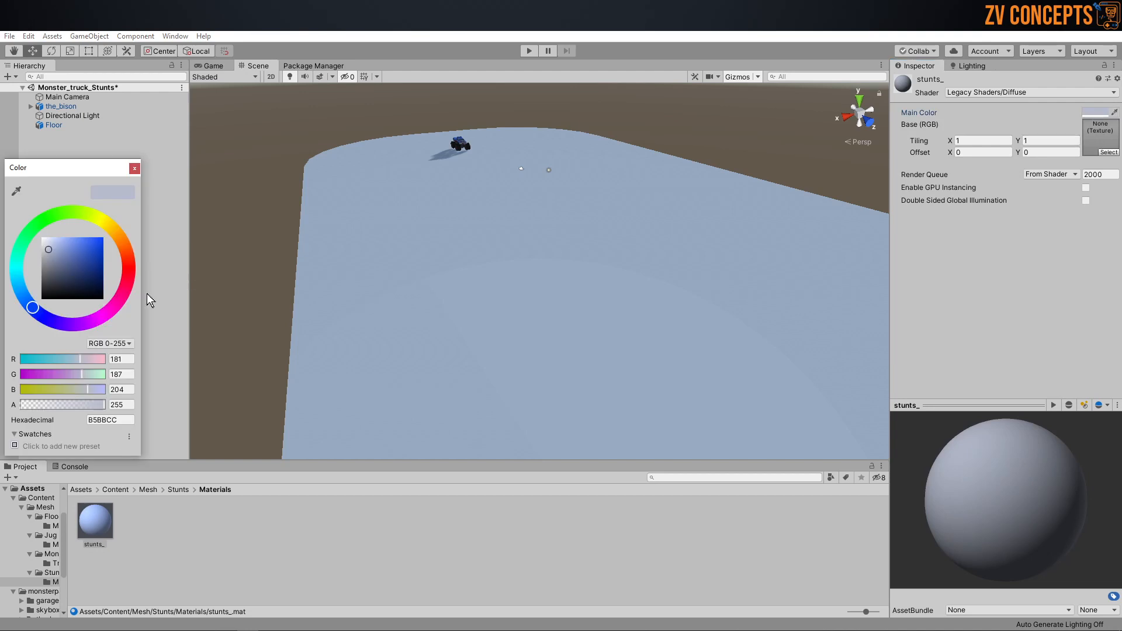
{"action": "left_click", "coordinate": [124, 241]}
{"action": "left_click", "coordinate": [97, 254]}
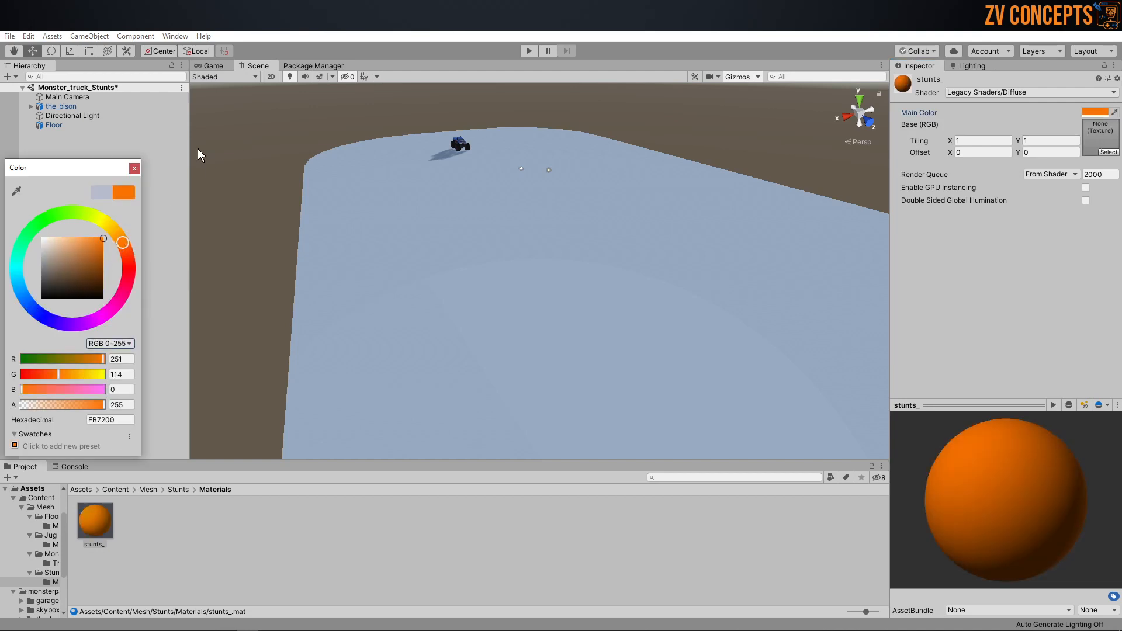
{"action": "left_click", "coordinate": [134, 169]}
Step: Set the main color of the stunts_ material to white
{"action": "left_click", "coordinate": [94, 519]}
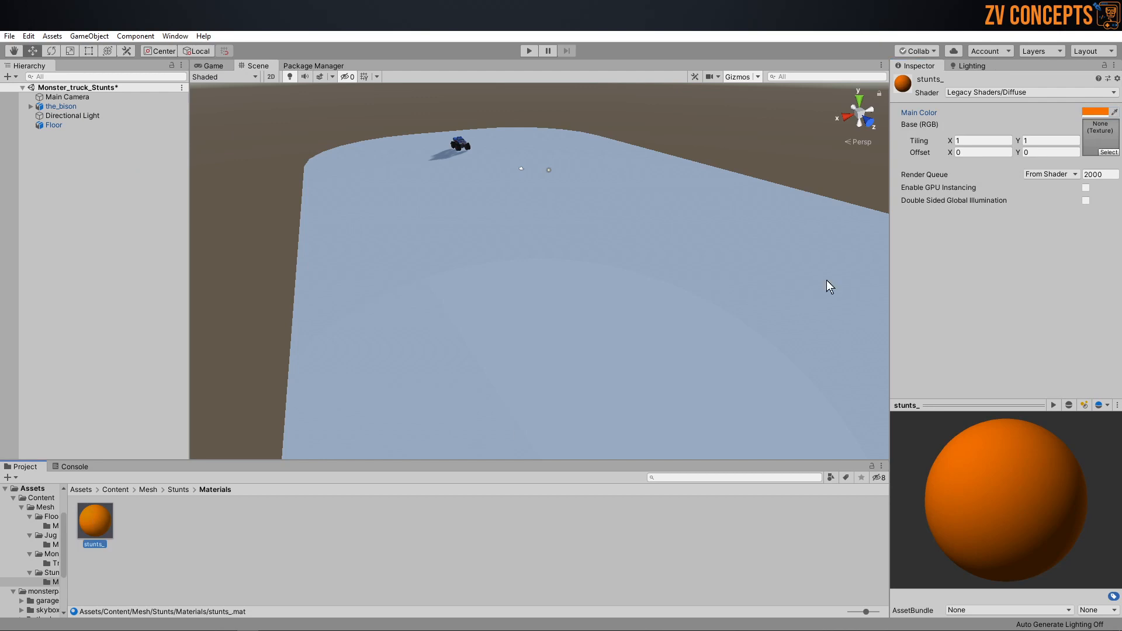
{"action": "left_click", "coordinate": [1098, 112]}
{"action": "left_click", "coordinate": [42, 237]}
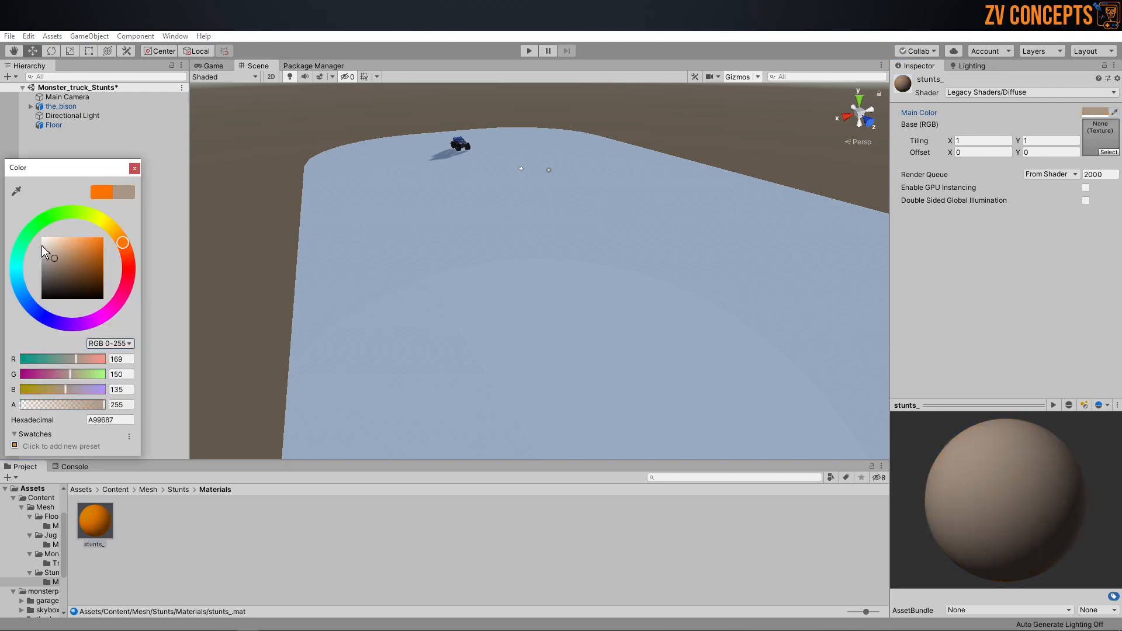
{"action": "left_click", "coordinate": [134, 168]}
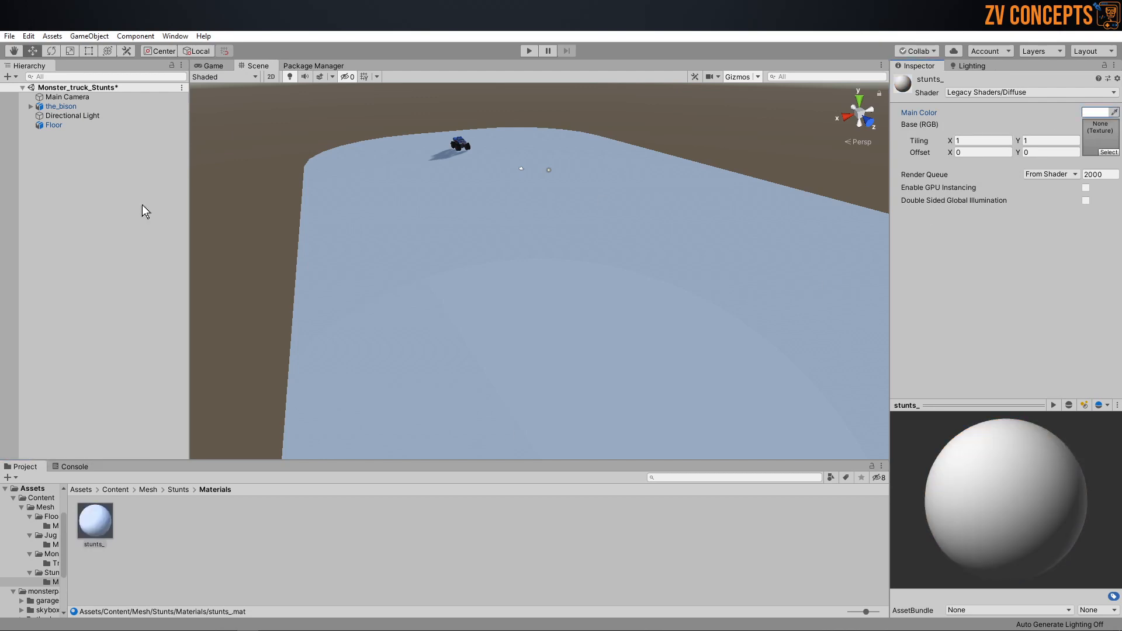
Step: Return to the Stunts folder and add the Stunts model to the scene hierarchy at the origin
{"action": "left_click", "coordinate": [178, 490]}
{"action": "left_click", "coordinate": [140, 522]}
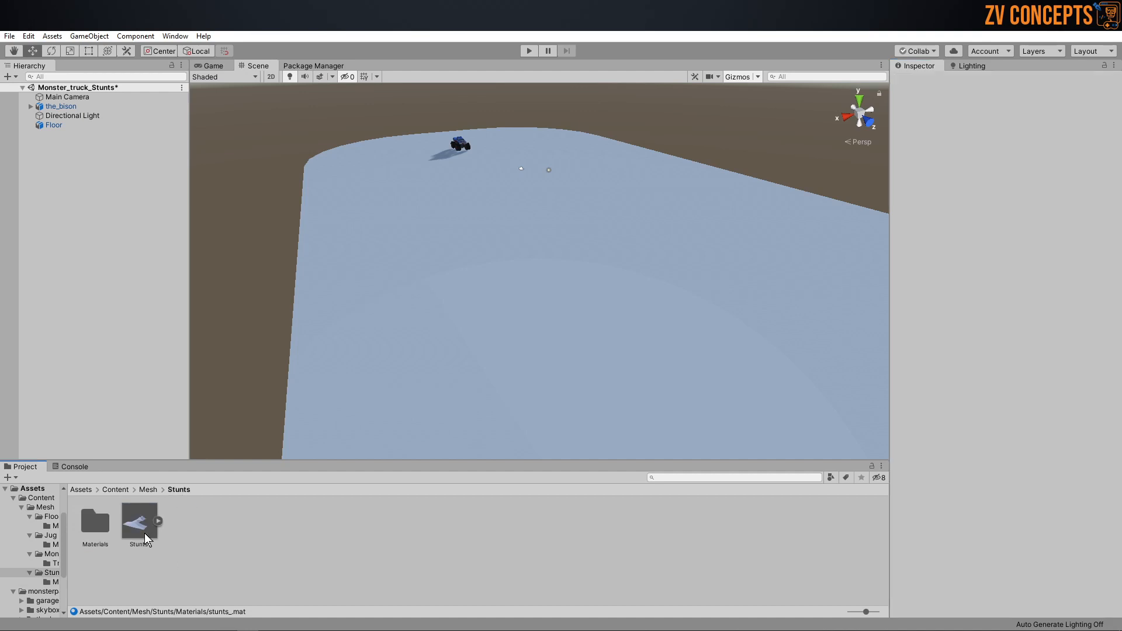
{"action": "left_click_drag", "start_coordinate": [136, 529], "coordinate": [86, 173]}
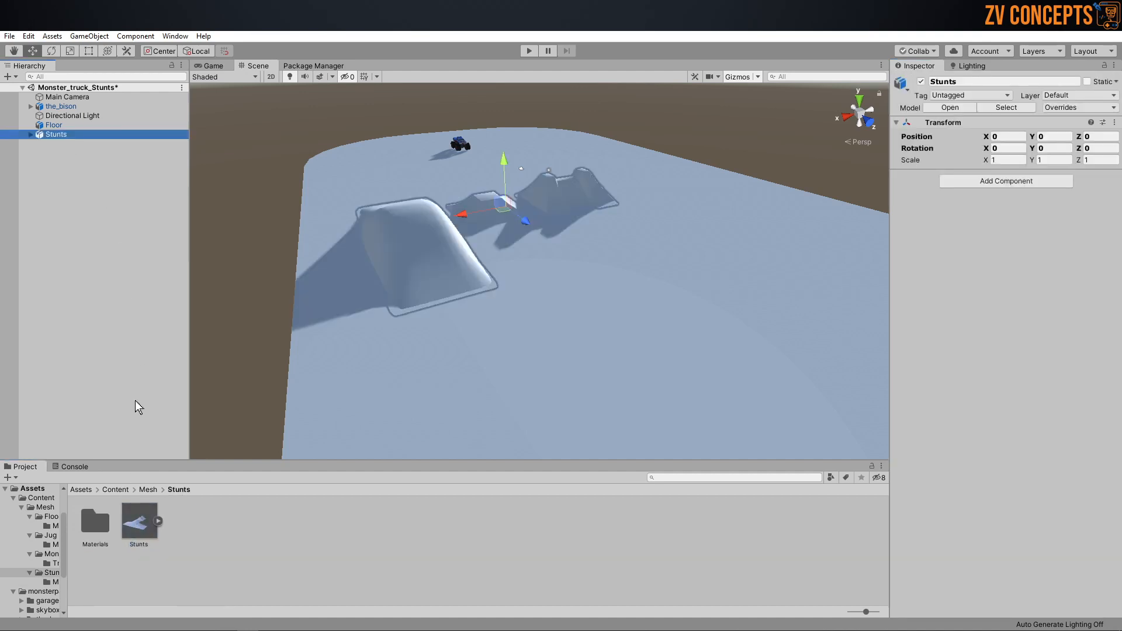
Step: Review the Stunts asset's Model import settings, then try placing a second copy on the floor and delete it
{"action": "left_click", "coordinate": [135, 538]}
{"action": "left_click", "coordinate": [957, 112]}
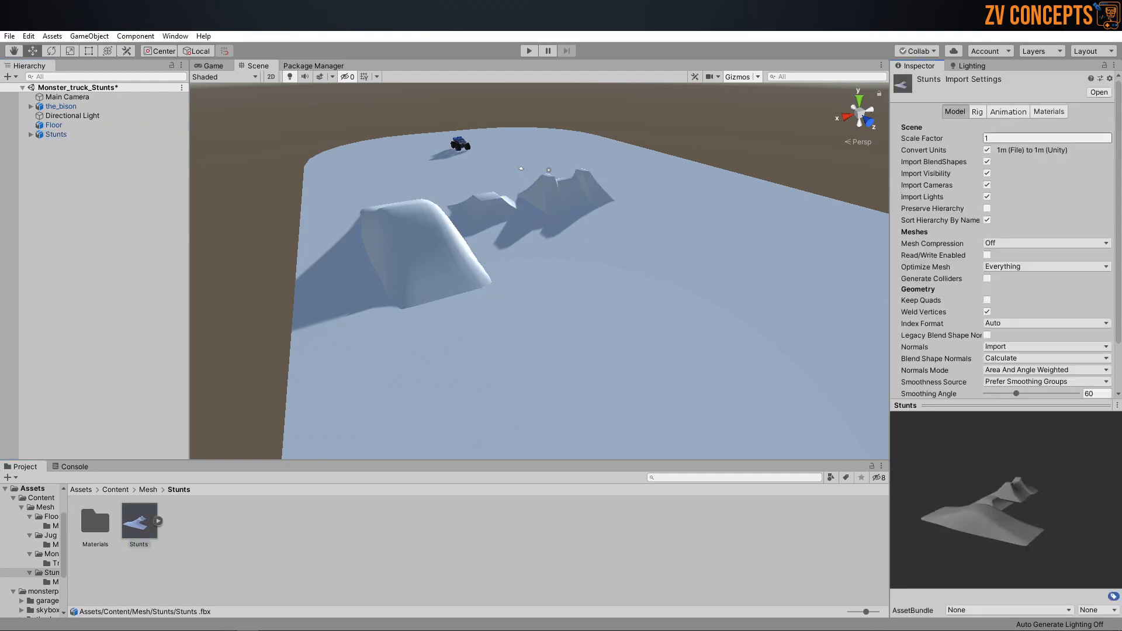
{"action": "left_click", "coordinate": [65, 126]}
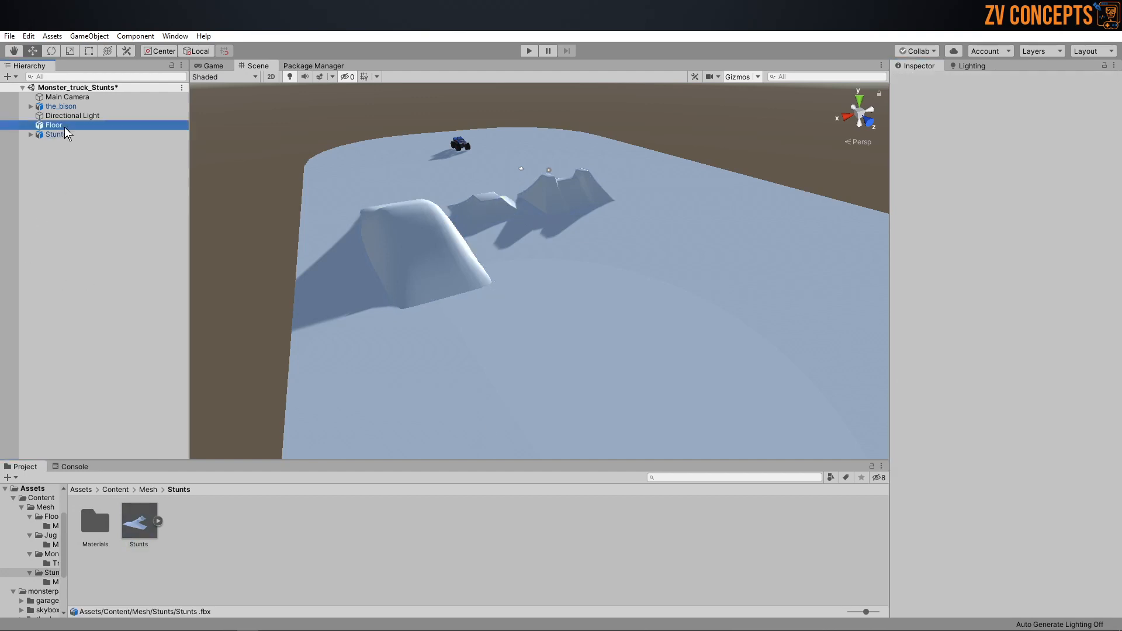
{"action": "left_click", "coordinate": [62, 134]}
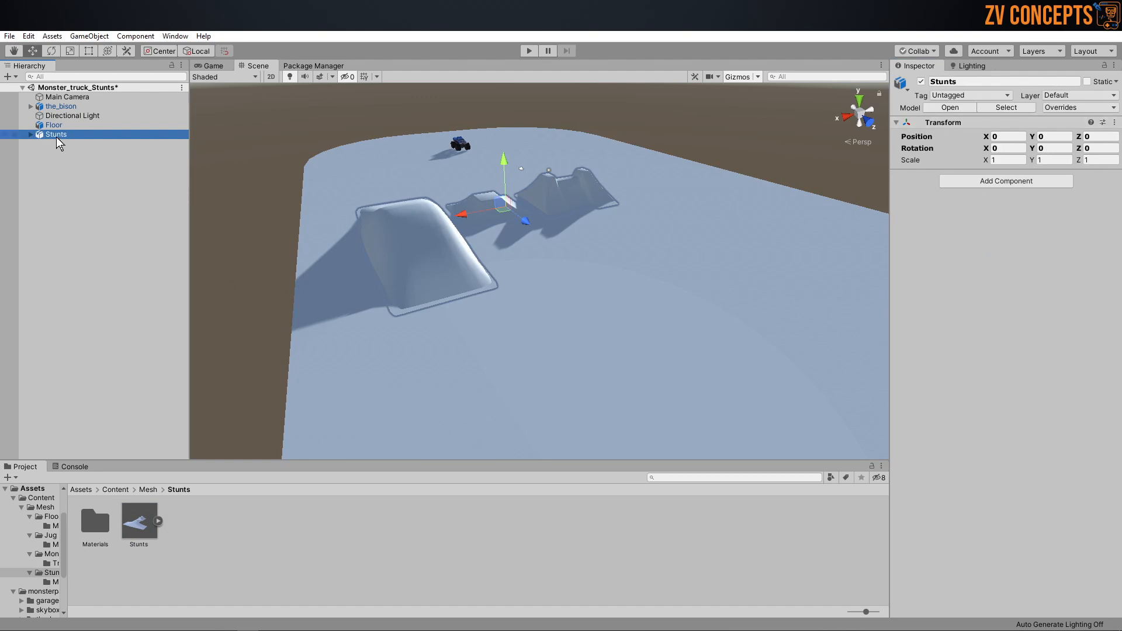
{"action": "left_click_drag", "start_coordinate": [139, 521], "coordinate": [595, 354]}
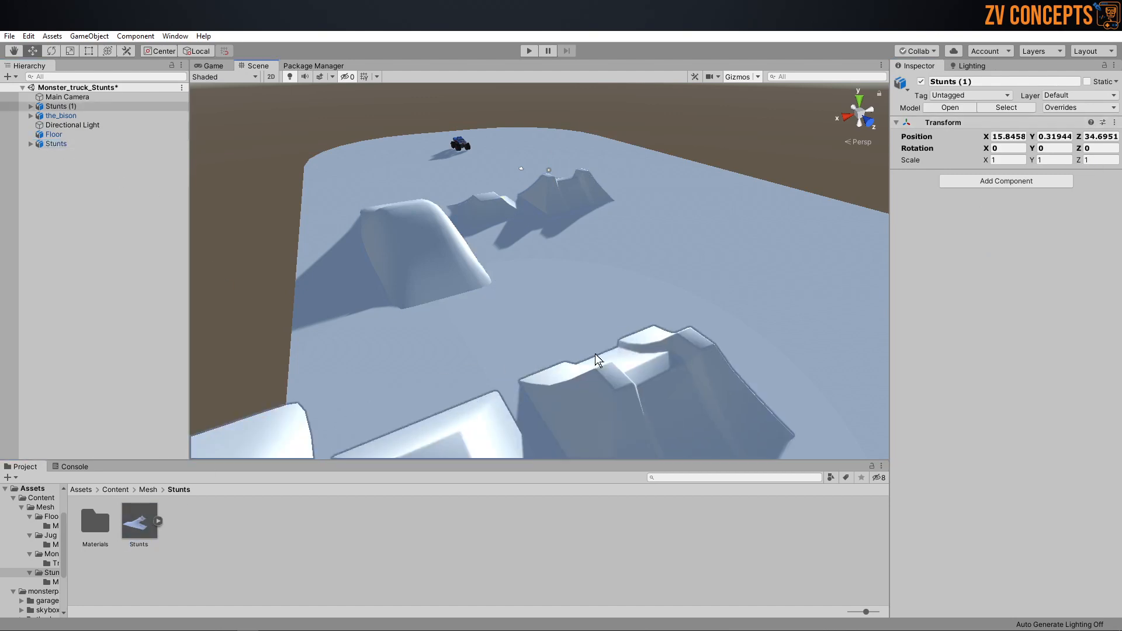
{"action": "key", "text": "Delete"}
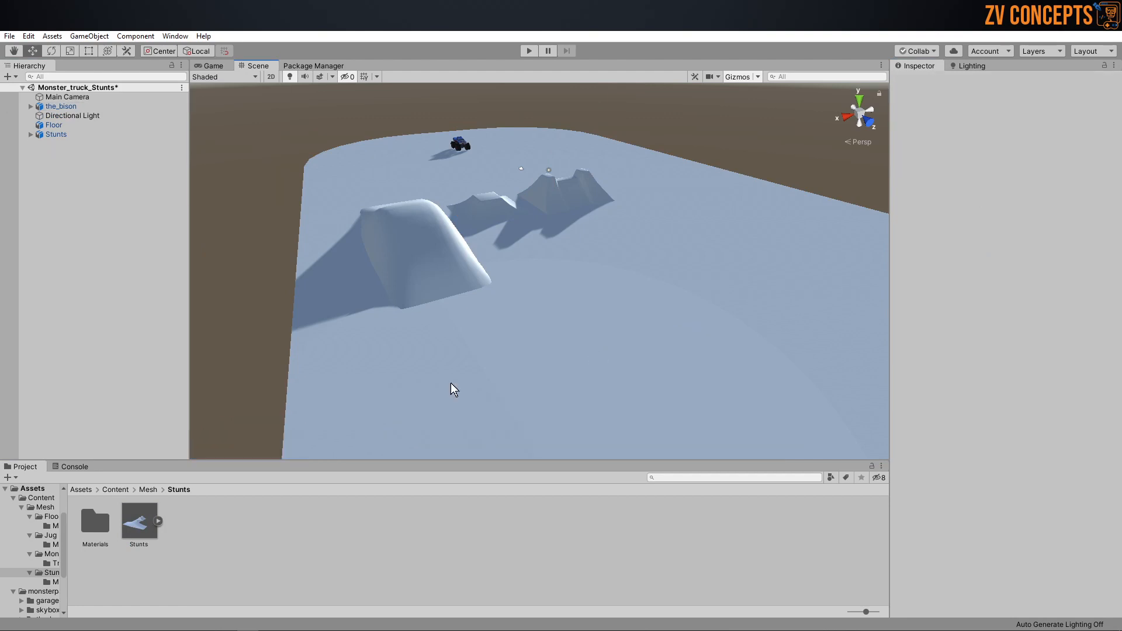
Step: Unpack the Stunts prefab instance in the scene
{"action": "left_click", "coordinate": [61, 133]}
{"action": "left_click_drag", "start_coordinate": [419, 215], "coordinate": [380, 224], "text": "alt"}
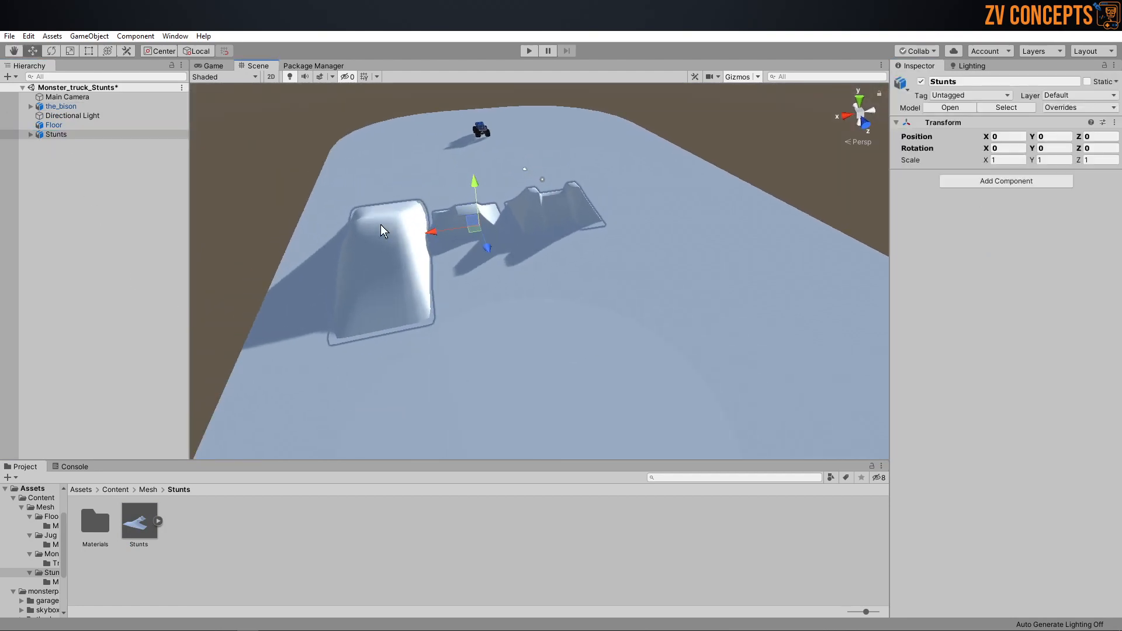
{"action": "right_click", "coordinate": [56, 135]}
{"action": "left_click", "coordinate": [107, 263]}
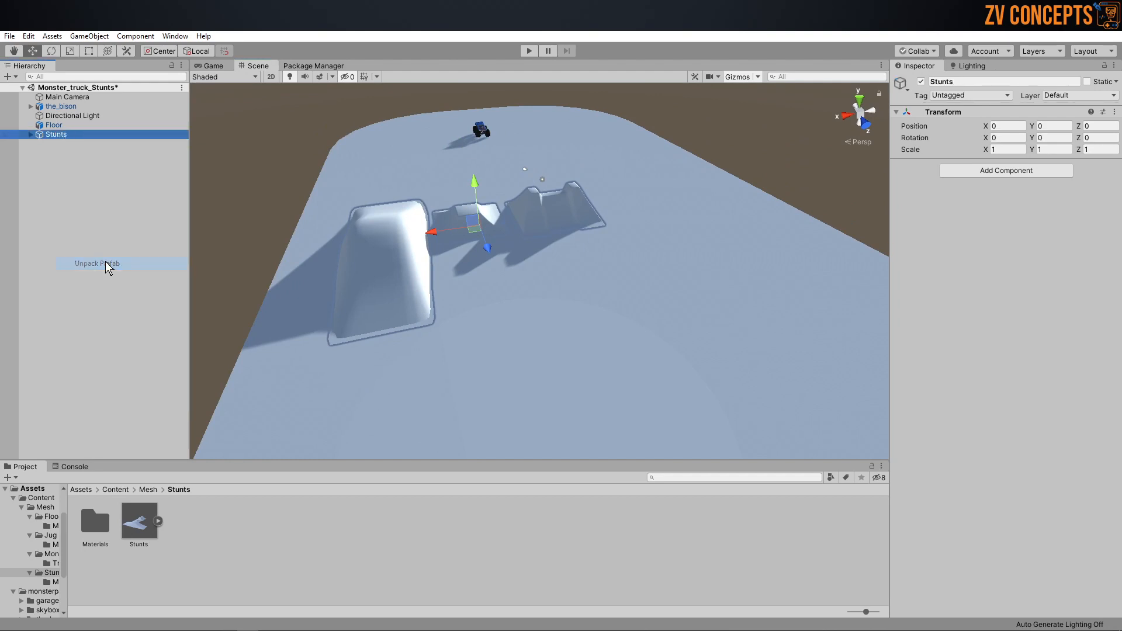
{"action": "left_click", "coordinate": [64, 182]}
Step: Move Cube.002, Plane and Stunts_1 out of the Stunts parent and delete the empty parent
{"action": "left_click", "coordinate": [31, 135]}
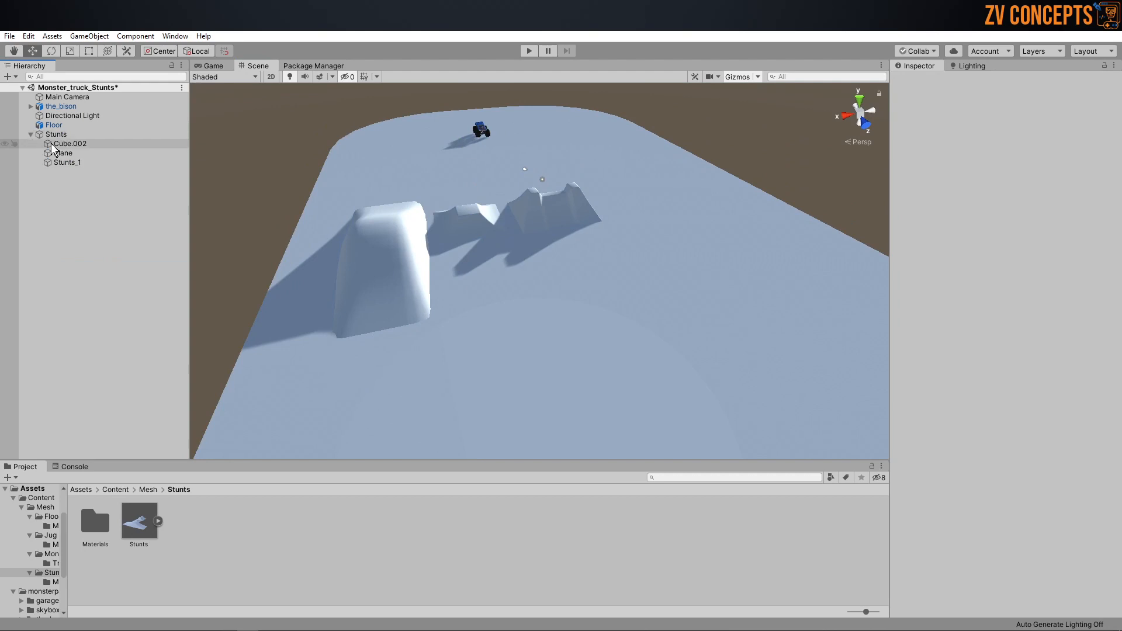
{"action": "left_click", "coordinate": [67, 145]}
{"action": "left_click", "coordinate": [71, 162], "text": "shift"}
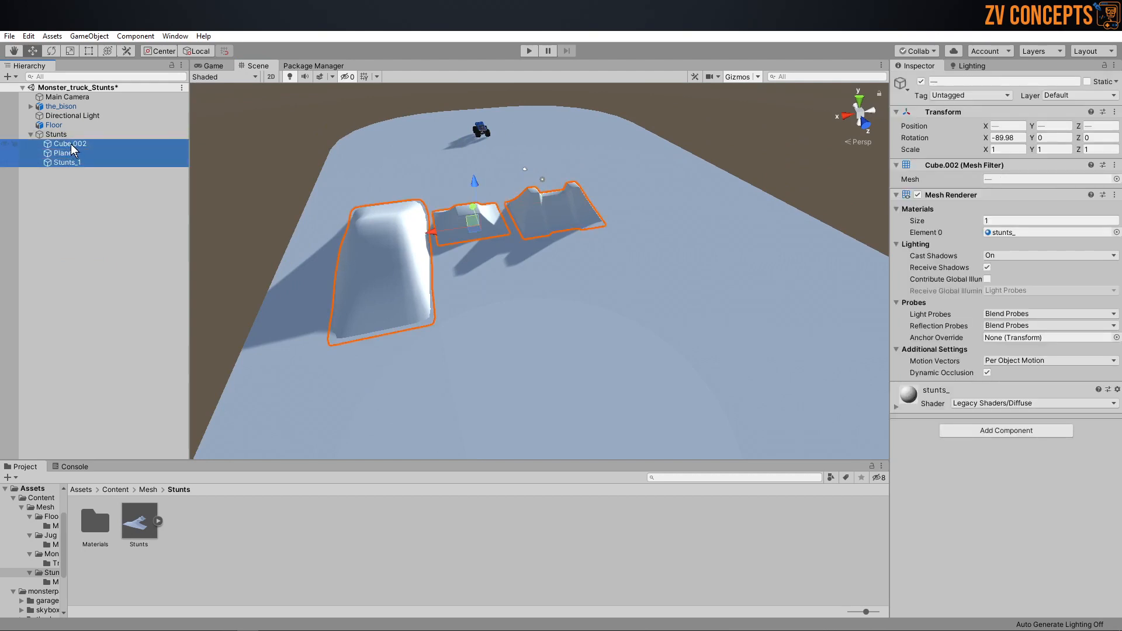
{"action": "left_click_drag", "start_coordinate": [69, 145], "coordinate": [64, 130]}
{"action": "left_click", "coordinate": [59, 184]}
{"action": "left_click", "coordinate": [60, 166]}
{"action": "key", "text": "Delete"}
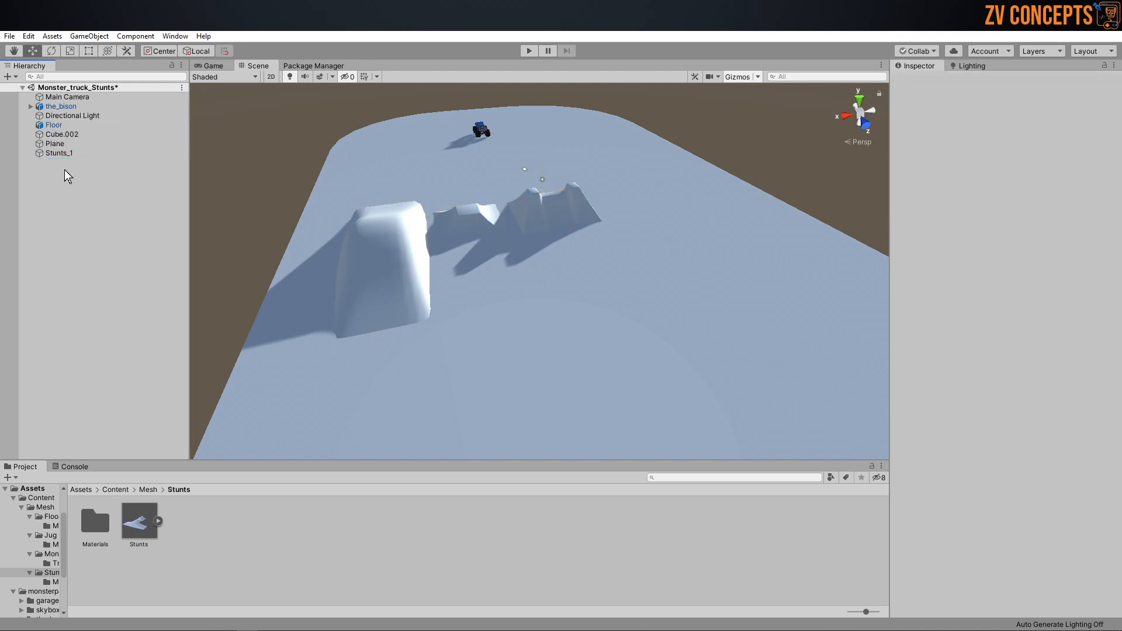
Step: Focus on the Cube.002 ramp and rename it Double_jump
{"action": "left_click", "coordinate": [65, 136]}
{"action": "double_click", "coordinate": [65, 136]}
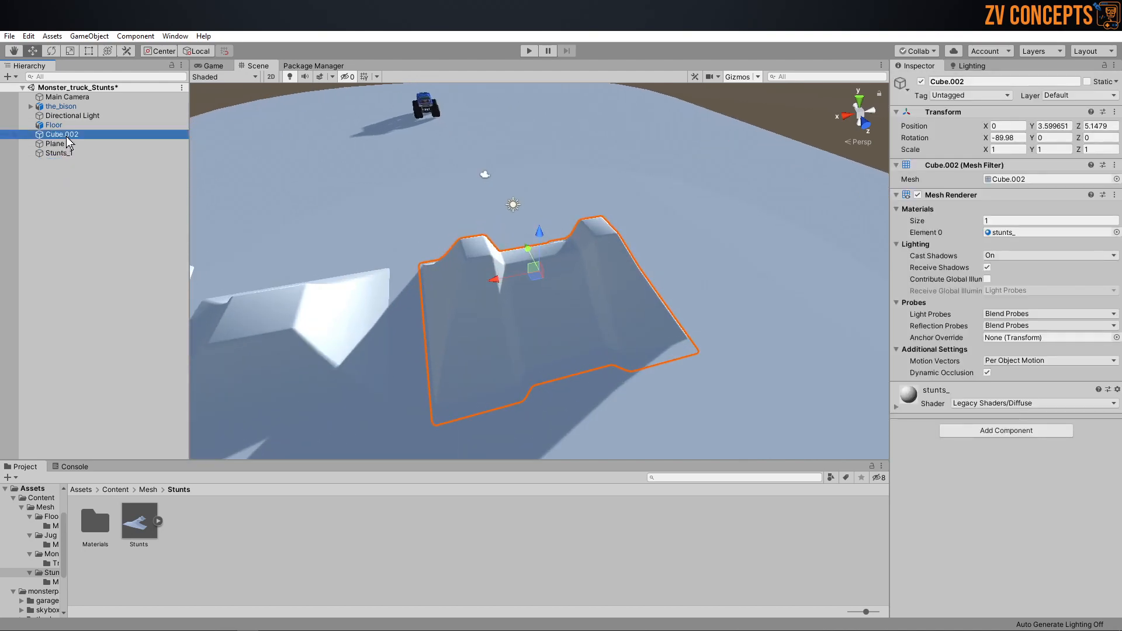
{"action": "key", "text": "F2"}
{"action": "type", "text": "Double_"}
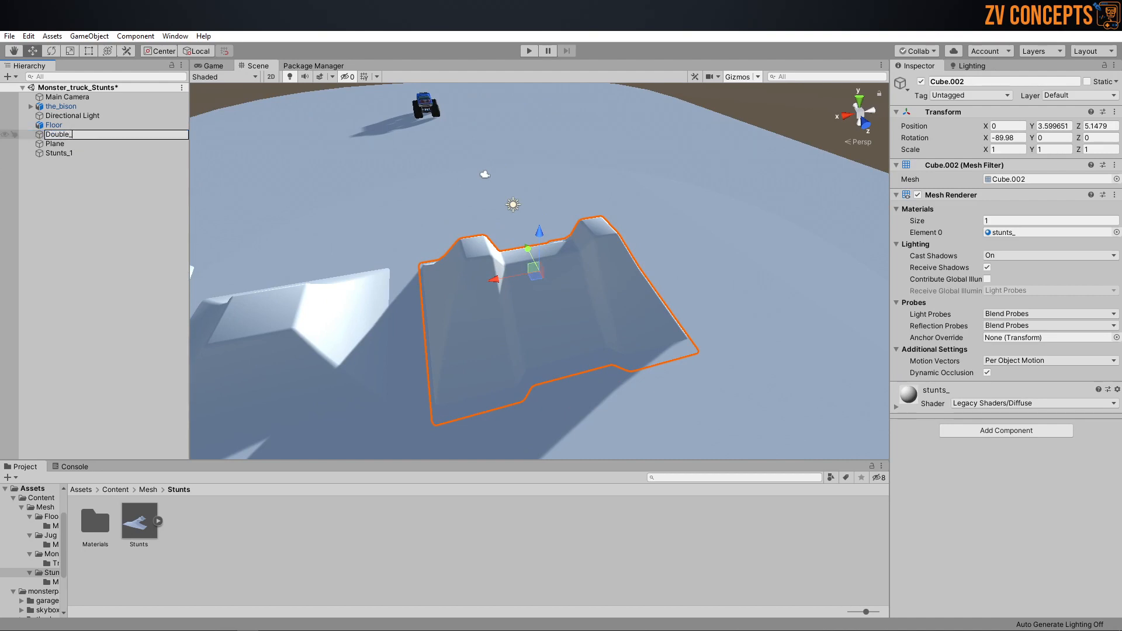
{"action": "type", "text": "jump"}
{"action": "key", "text": "Return"}
Step: Focus on the Plane ramp and rename it Single_jump
{"action": "double_click", "coordinate": [81, 146]}
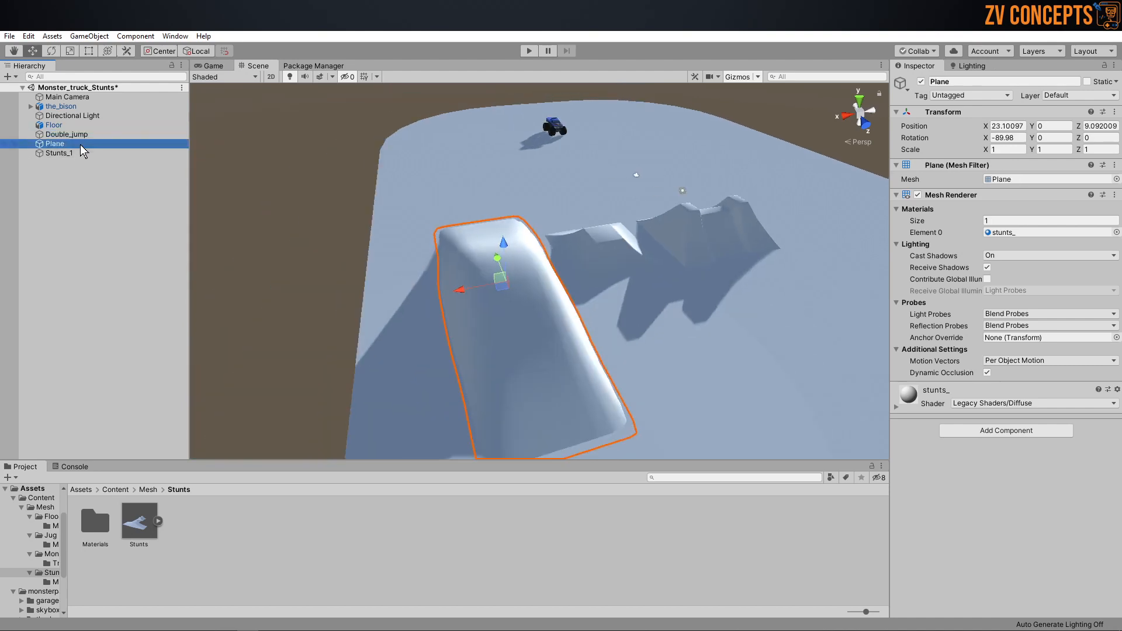
{"action": "key", "text": "F2"}
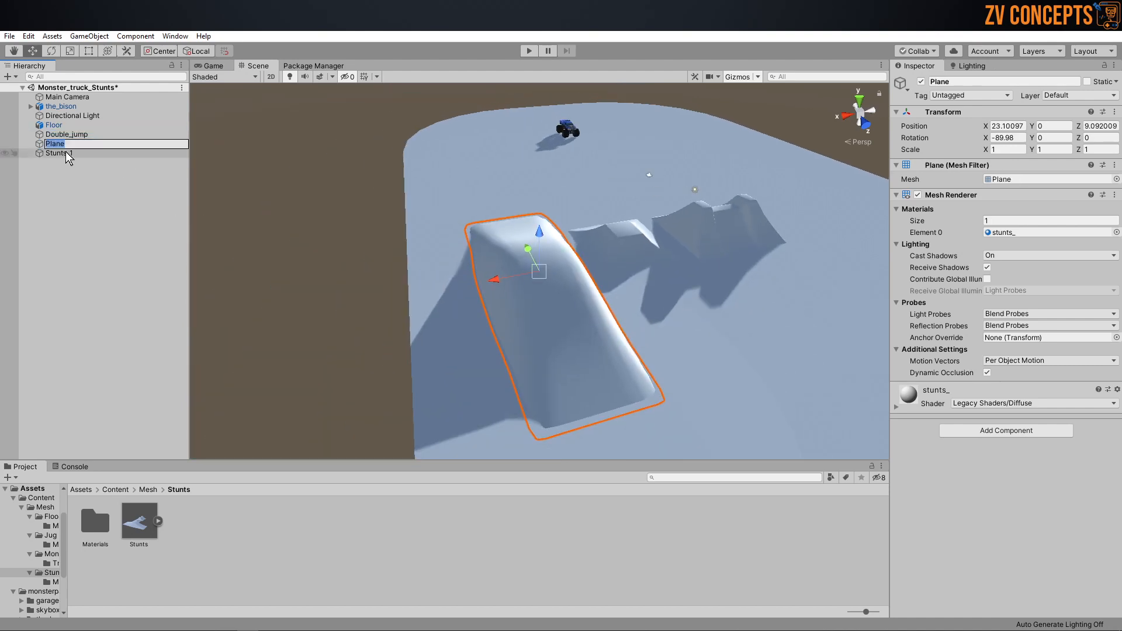
{"action": "type", "text": "Single_jump"}
{"action": "key", "text": "Return"}
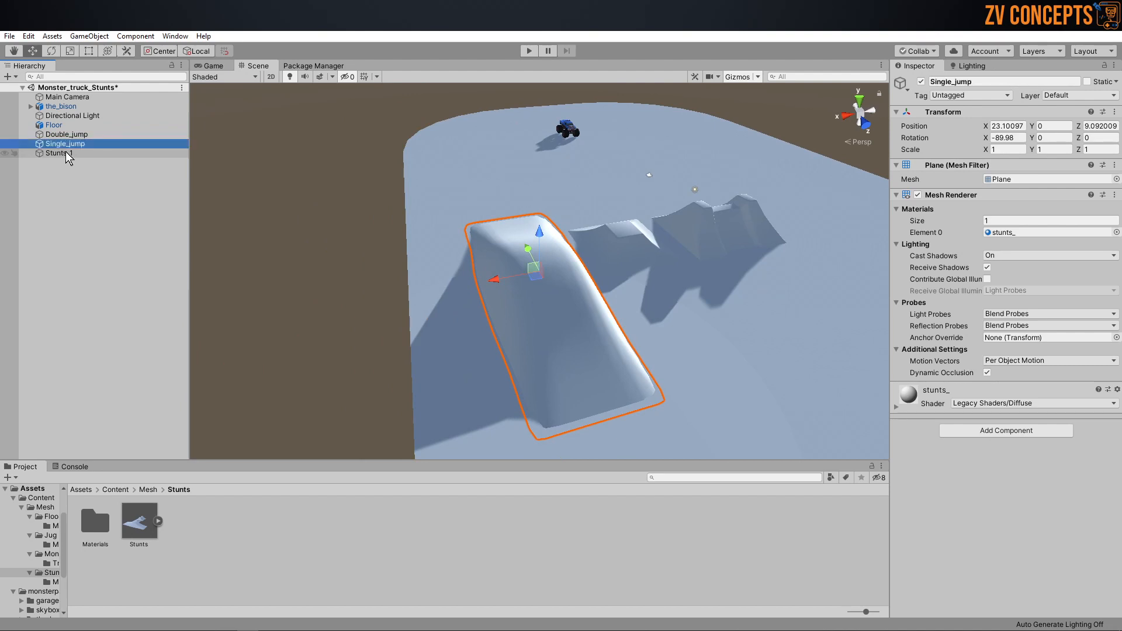
Step: Focus on the Stunts_1 ramp and rename it Center
{"action": "double_click", "coordinate": [65, 152]}
{"action": "key", "text": "F2"}
{"action": "type", "text": "Center"}
{"action": "key", "text": "Return"}
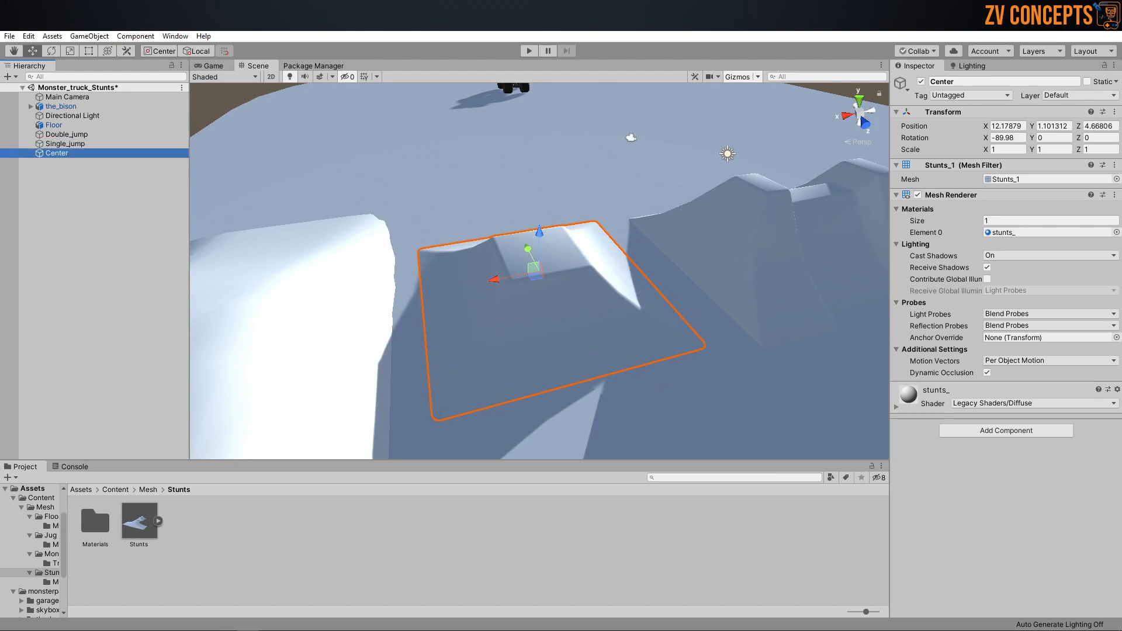
Step: Set the position of Double_jump, Single_jump and Center together to 0, 0, 0
{"action": "left_click", "coordinate": [95, 188]}
{"action": "left_click", "coordinate": [100, 153]}
{"action": "left_click", "coordinate": [100, 134], "text": "shift"}
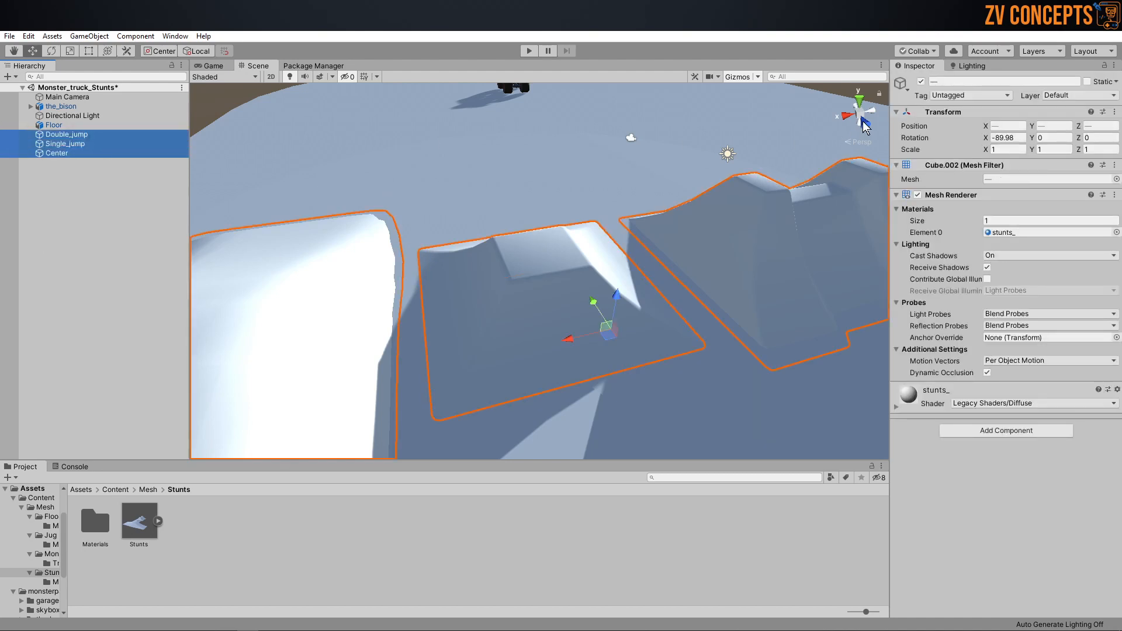
{"action": "left_click", "coordinate": [1014, 125]}
{"action": "type", "text": "0"}
{"action": "key", "text": "Tab"}
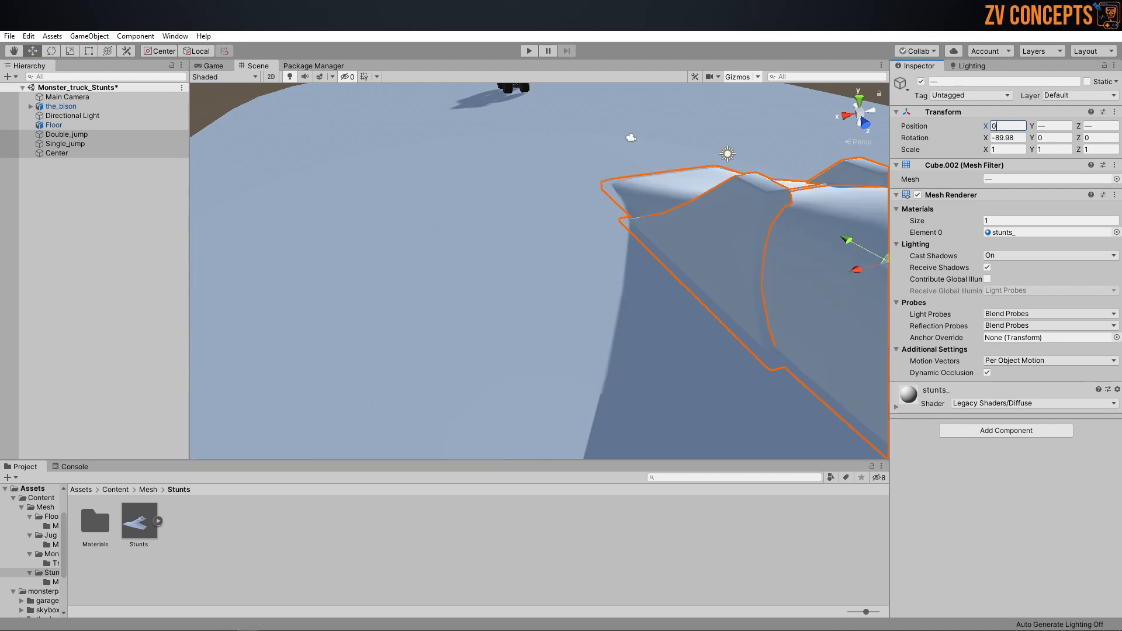
{"action": "type", "text": "0"}
{"action": "key", "text": "Tab"}
{"action": "type", "text": "0"}
{"action": "key", "text": "Tab"}
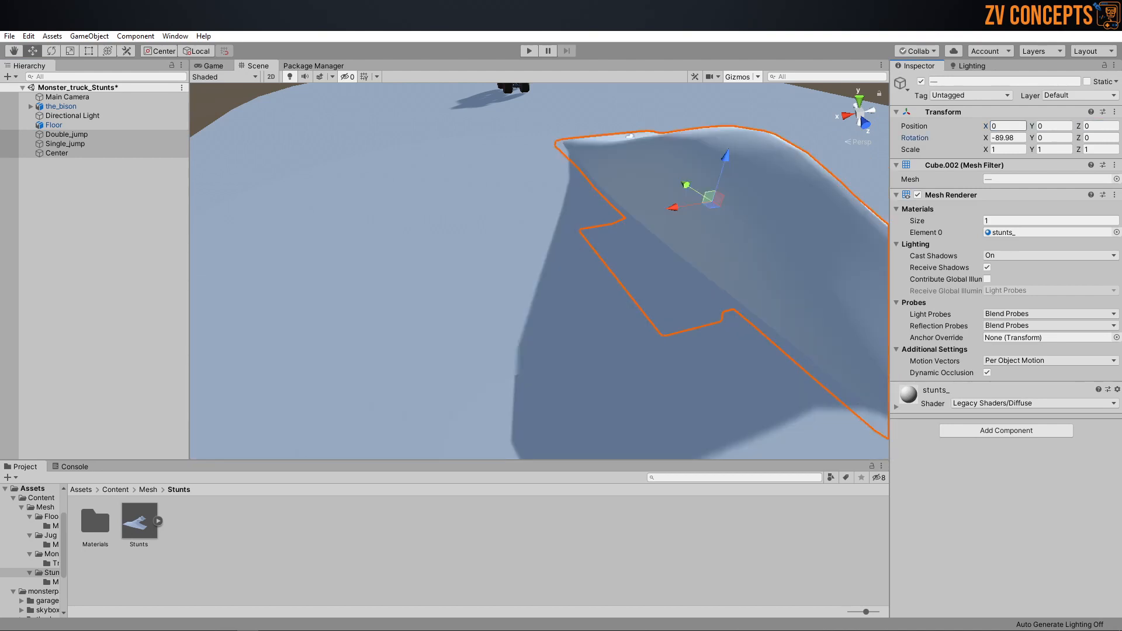
Step: Set the X rotation of Double_jump, Single_jump and Center together to -90
{"action": "left_click", "coordinate": [1008, 138]}
{"action": "type", "text": "-90"}
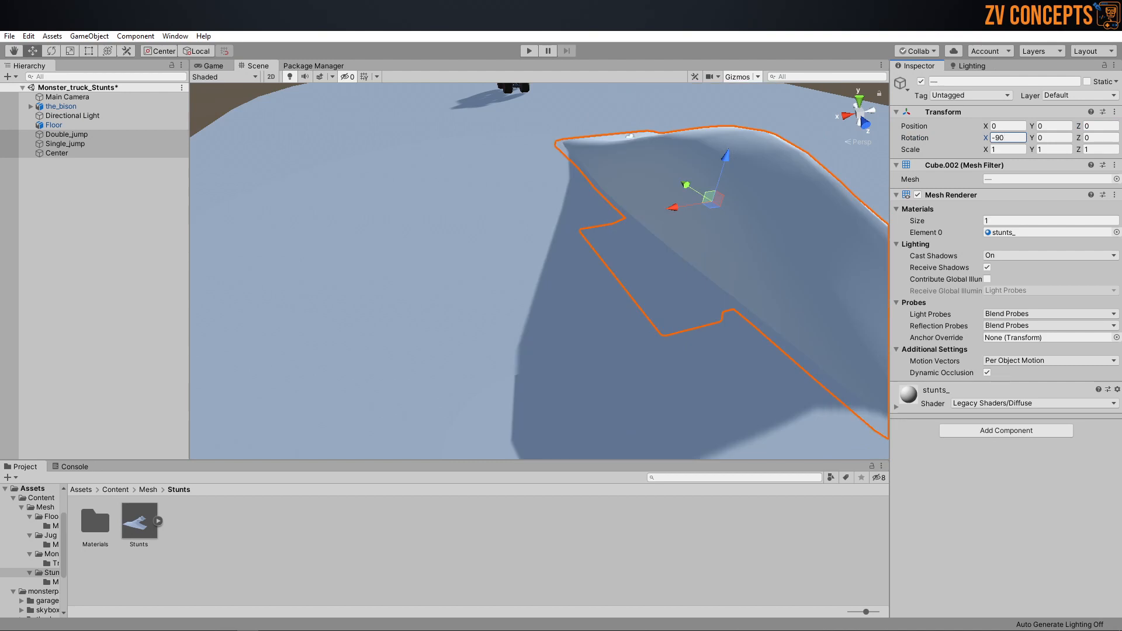
{"action": "scroll", "coordinate": [532, 215], "scroll_direction": "down", "scroll_amount": 3}
{"action": "middle_click_drag", "start_coordinate": [678, 216], "coordinate": [654, 249]}
{"action": "scroll", "coordinate": [625, 260], "scroll_direction": "up", "scroll_amount": 2}
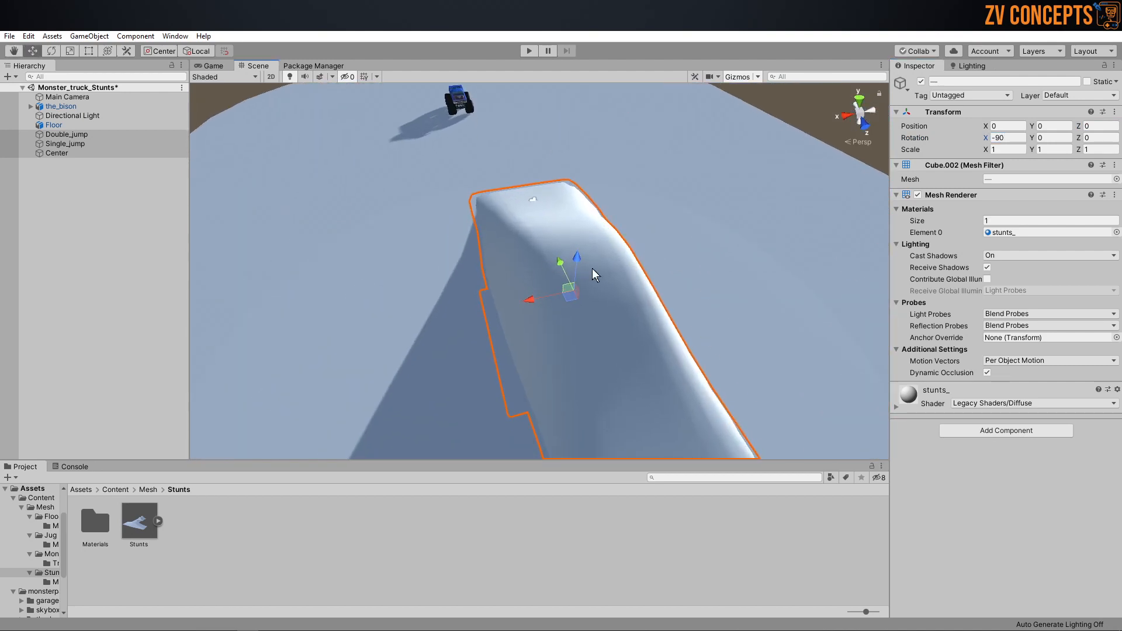
{"action": "left_click", "coordinate": [97, 211]}
Step: Create an empty object in the scene and duplicate it twice to get three empties
{"action": "double_click", "coordinate": [81, 134]}
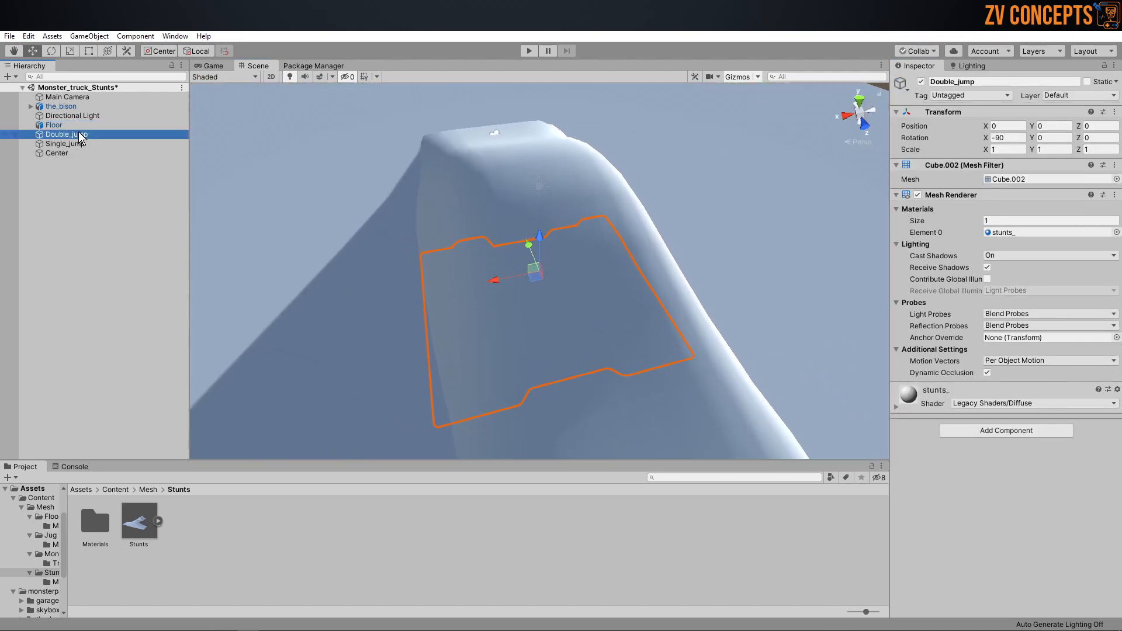
{"action": "left_click", "coordinate": [41, 177]}
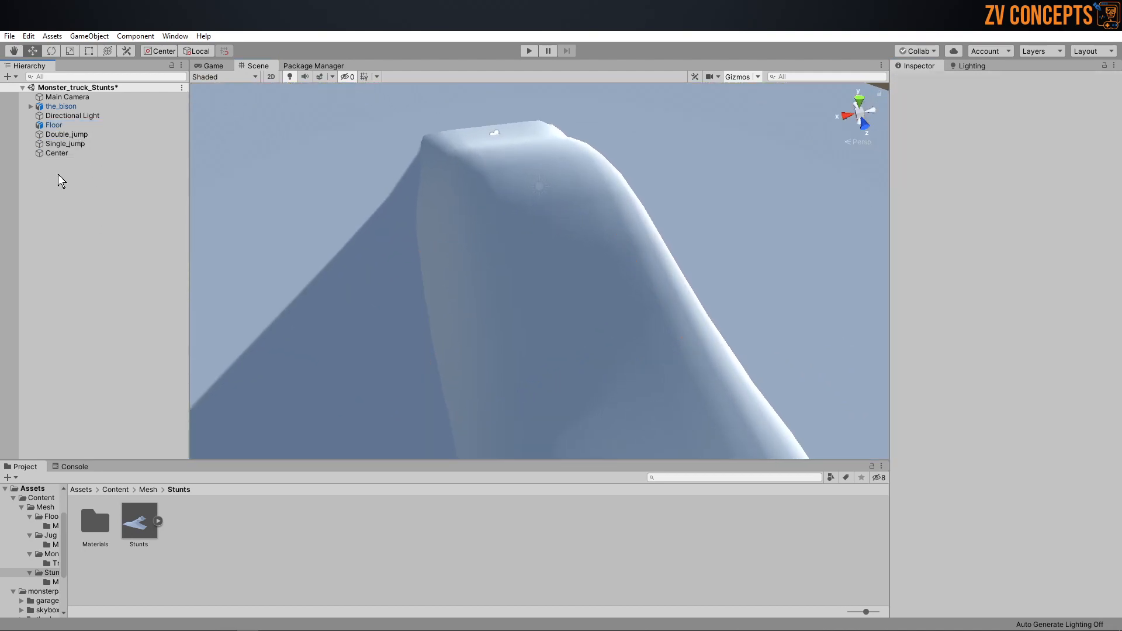
{"action": "right_click", "coordinate": [58, 174]}
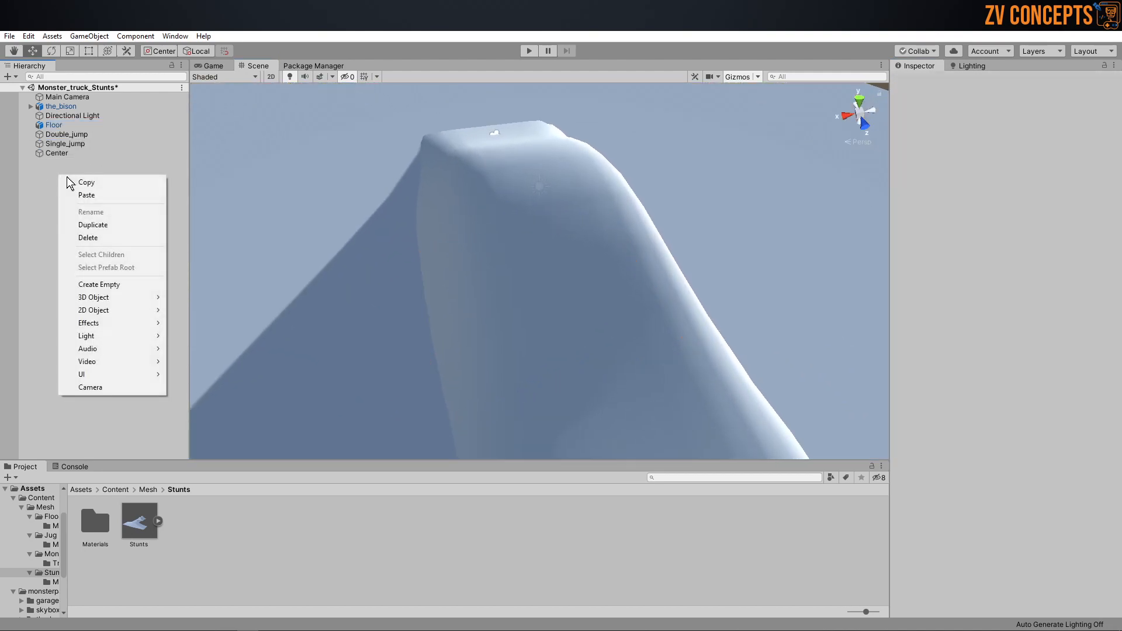
{"action": "left_click", "coordinate": [106, 286]}
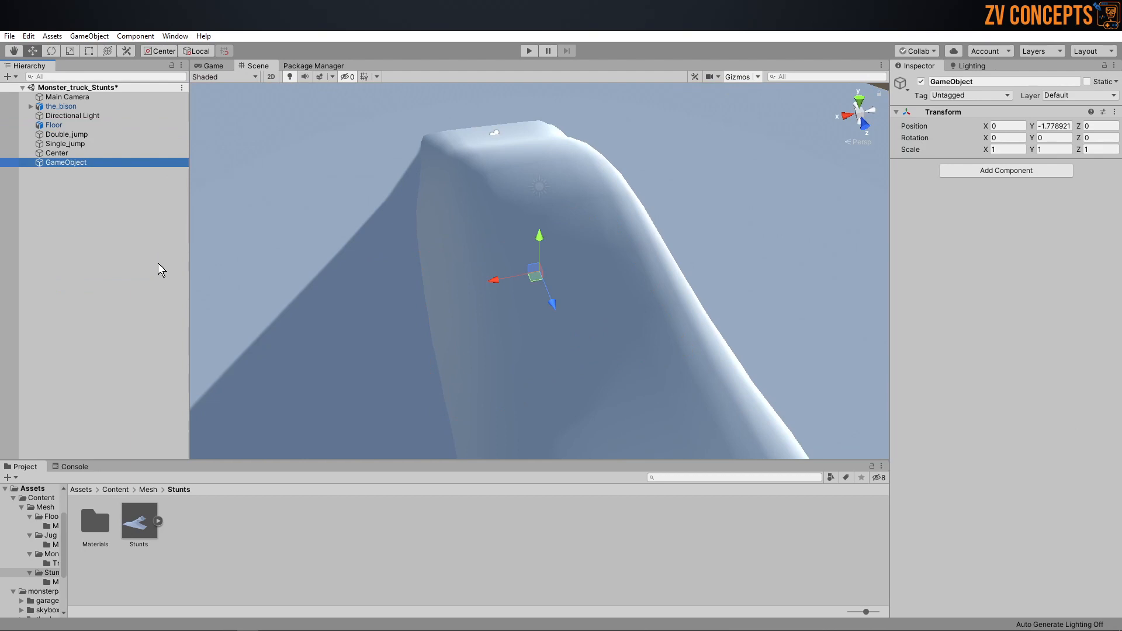
{"action": "key", "text": "ctrl+d"}
{"action": "key", "text": "ctrl+d"}
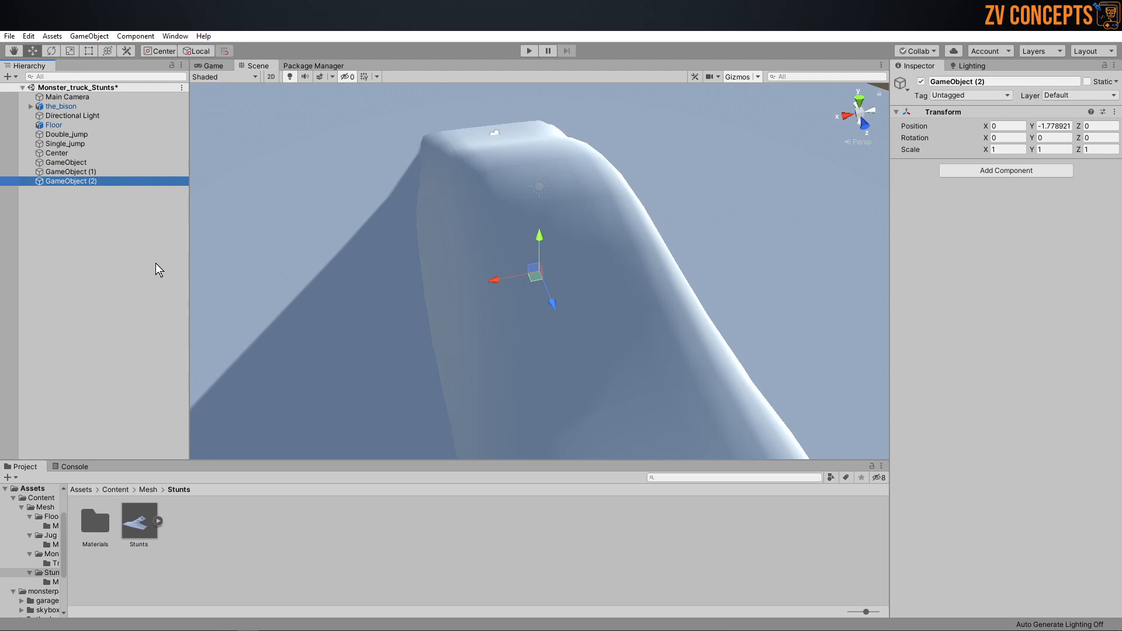
Step: Set the Y position of all three empty objects together to 0
{"action": "left_click", "coordinate": [80, 164], "text": "shift"}
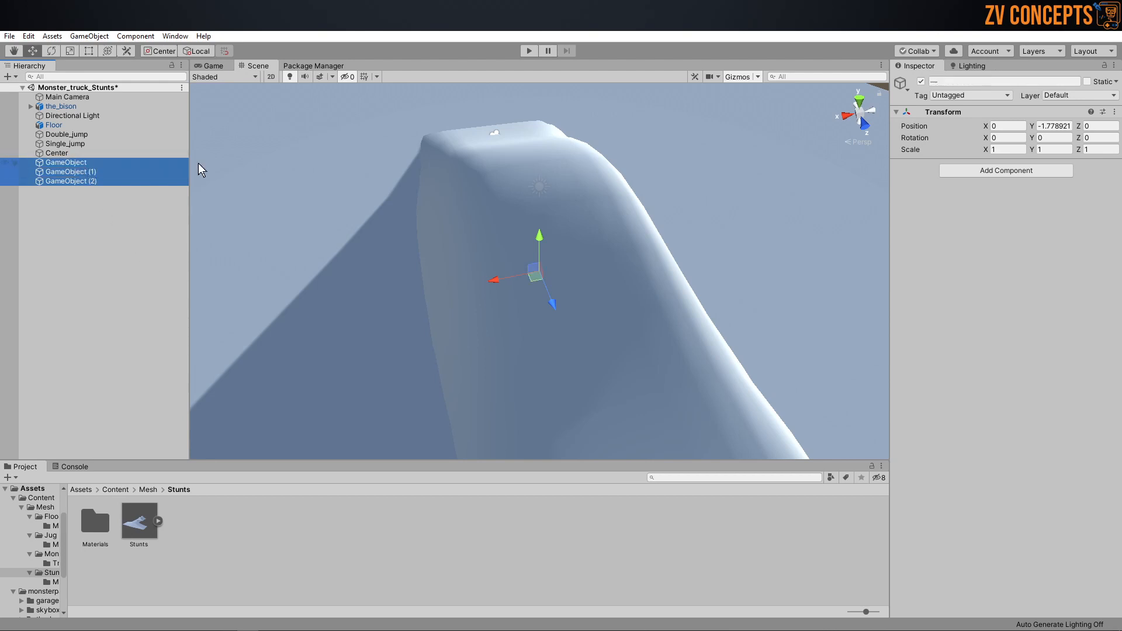
{"action": "left_click", "coordinate": [1055, 126]}
{"action": "type", "text": "0"}
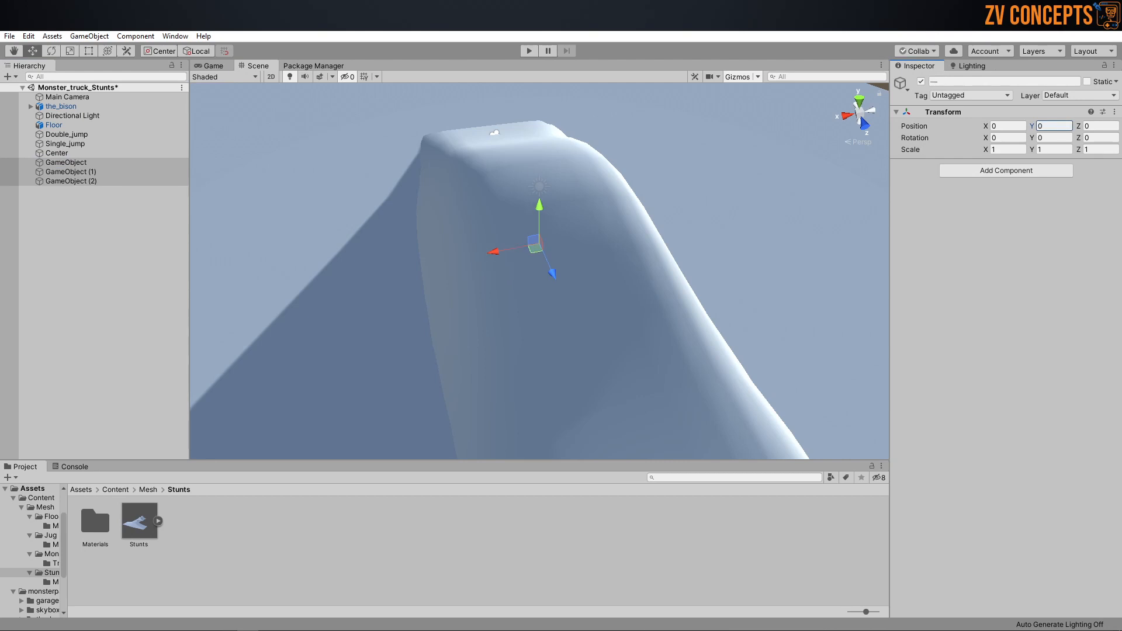
{"action": "left_click", "coordinate": [93, 214]}
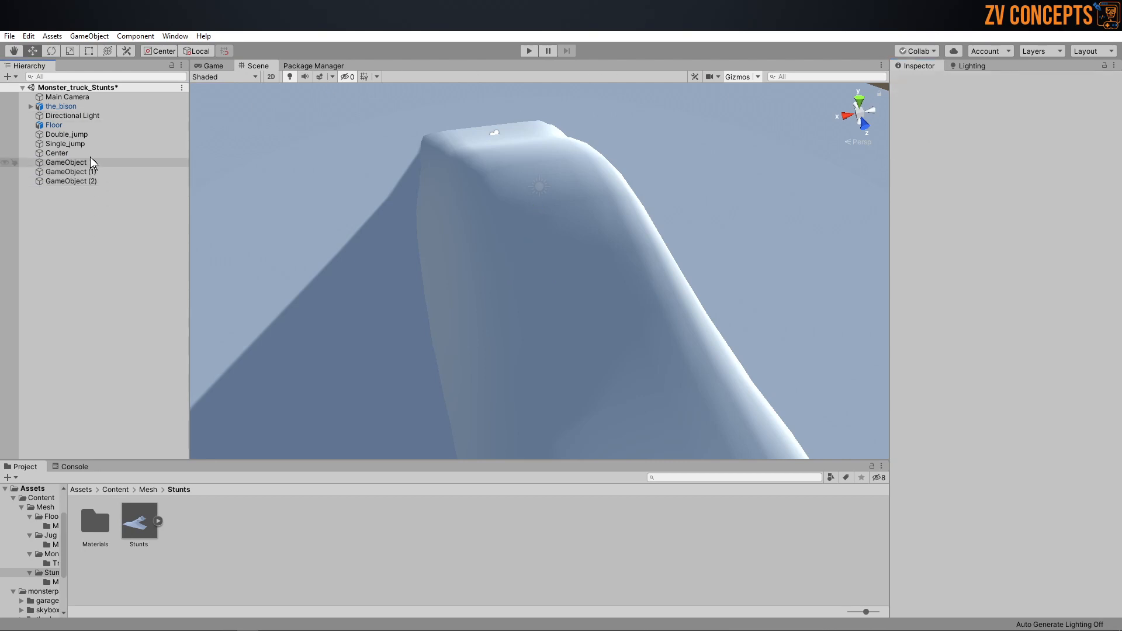
Step: Parent Double_jump under GameObject, Single_jump under GameObject (1) and Center under GameObject (2)
{"action": "left_click", "coordinate": [90, 136]}
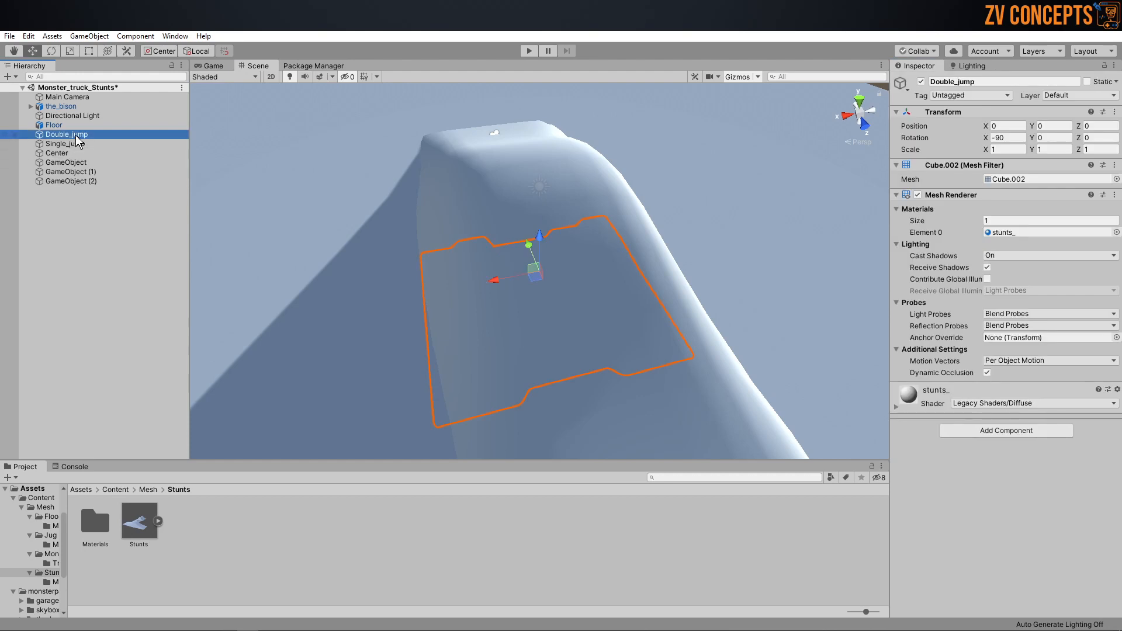
{"action": "left_click_drag", "start_coordinate": [66, 135], "coordinate": [73, 181]}
{"action": "left_click", "coordinate": [72, 145]}
{"action": "key", "text": "ctrl+z"}
{"action": "key", "text": "ctrl+z"}
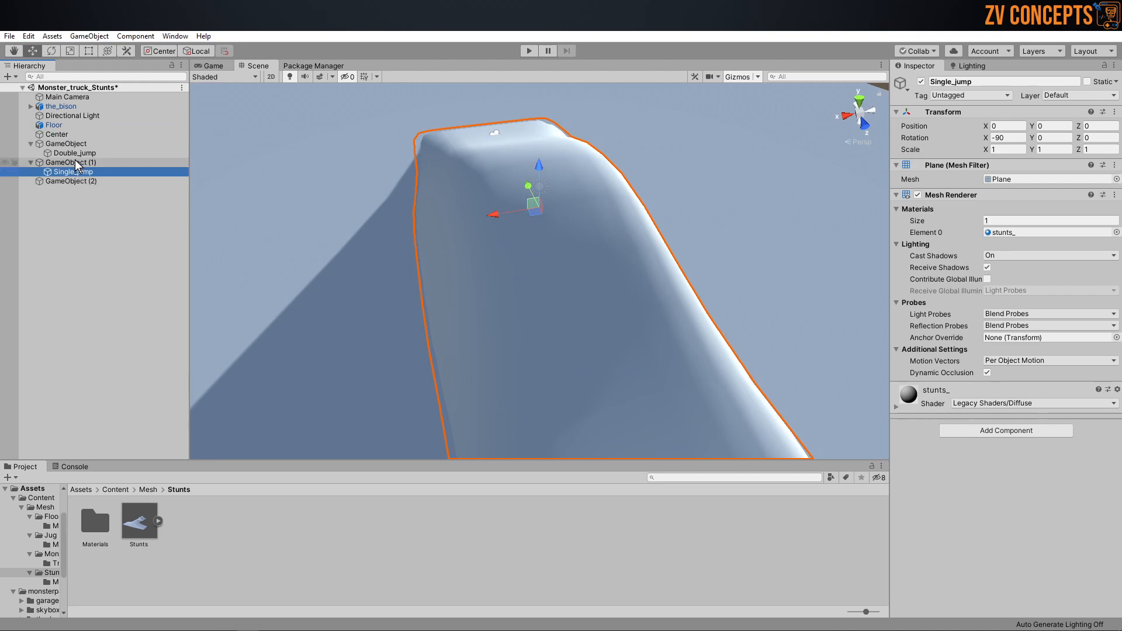
{"action": "left_click", "coordinate": [57, 133]}
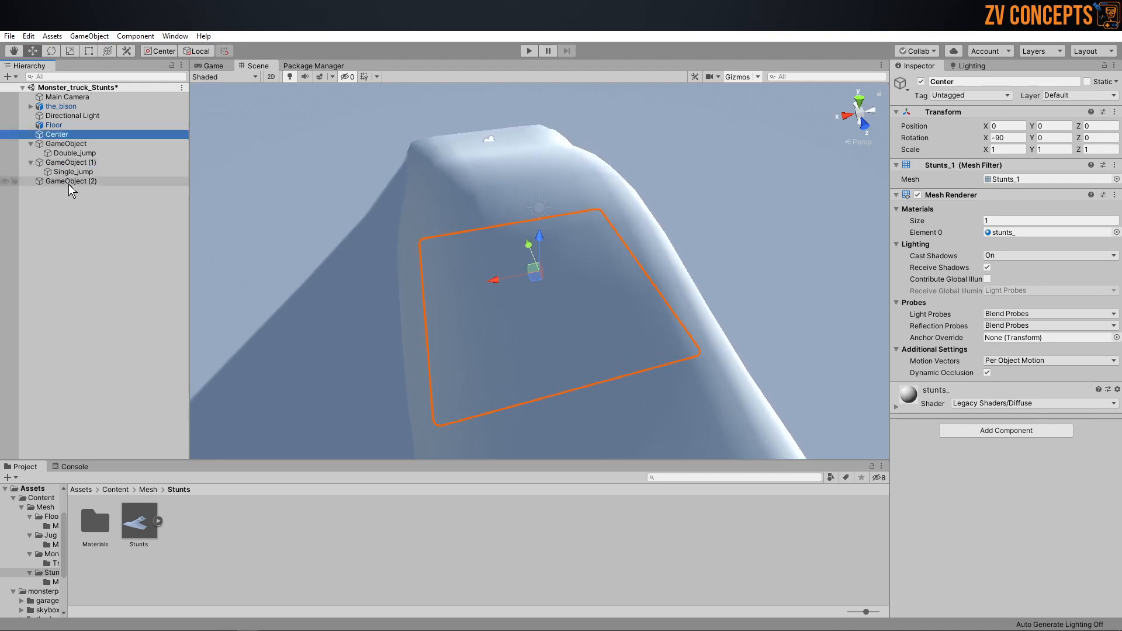
{"action": "left_click_drag", "start_coordinate": [81, 136], "coordinate": [82, 182]}
Step: Rename the empty parent of the Double_jump mesh to Double_jump
{"action": "left_click", "coordinate": [66, 143]}
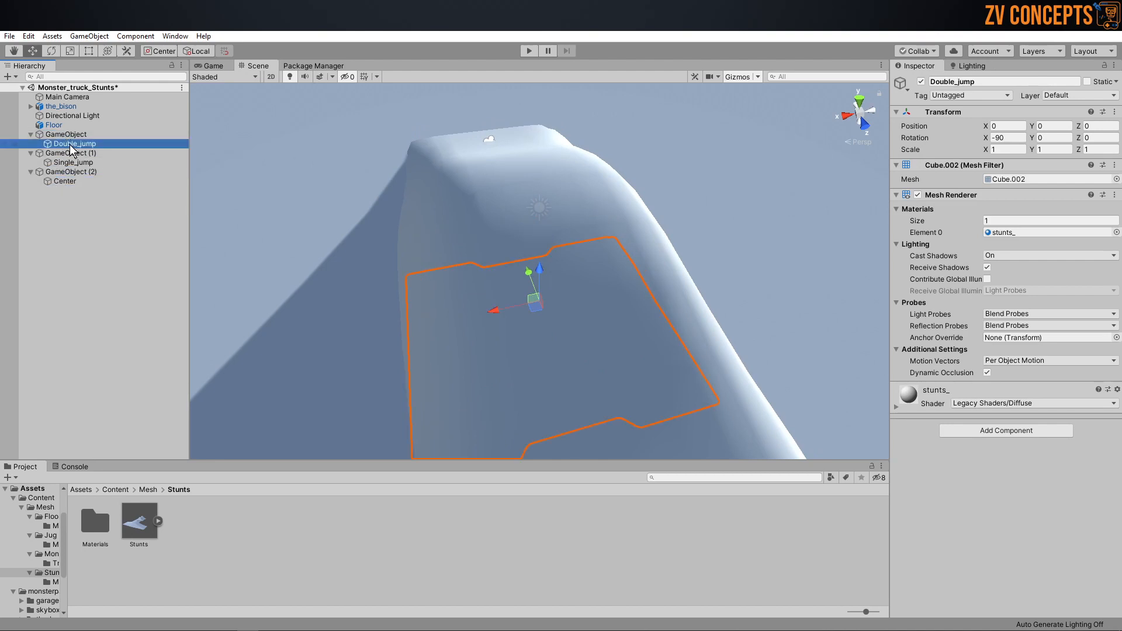
{"action": "left_click", "coordinate": [74, 146]}
{"action": "key", "text": "ctrl+c"}
{"action": "left_click", "coordinate": [80, 136]}
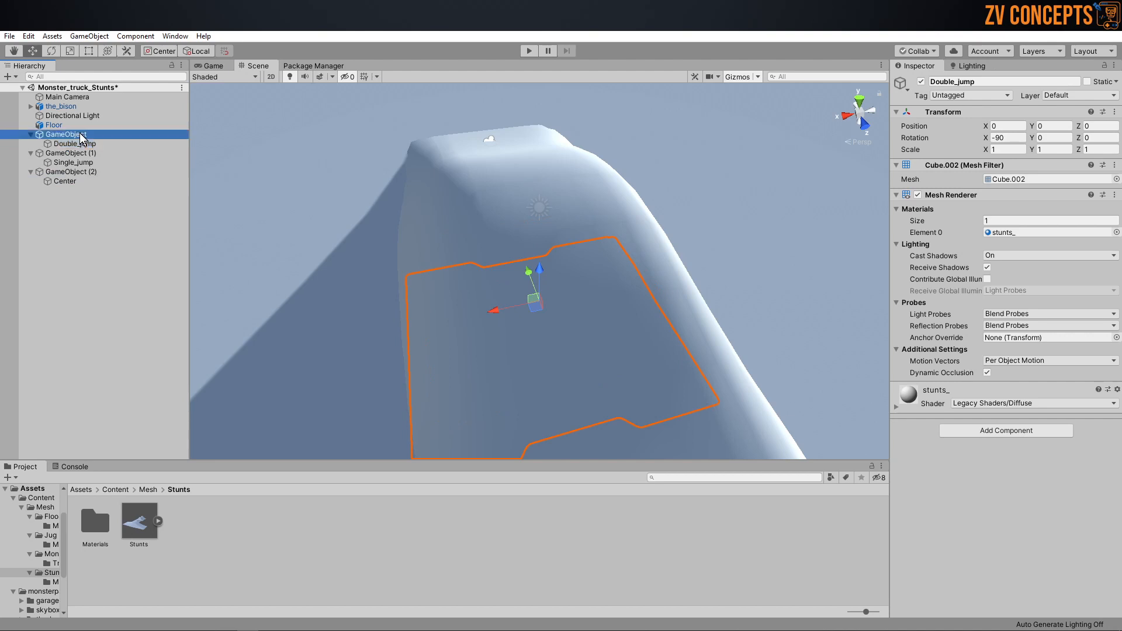
{"action": "key", "text": "F2"}
{"action": "key", "text": "ctrl+v"}
{"action": "key", "text": "Return"}
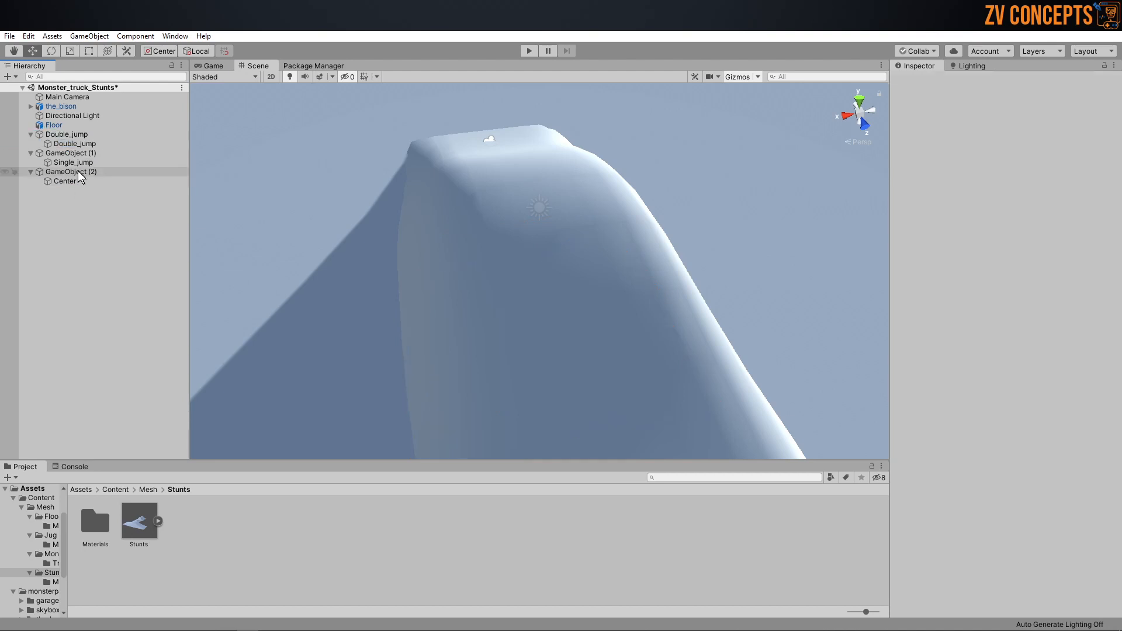
Step: Rename the empty parent of the Single_jump mesh to Single_jump, copying the child's name
{"action": "left_click", "coordinate": [81, 164]}
{"action": "key", "text": "F2"}
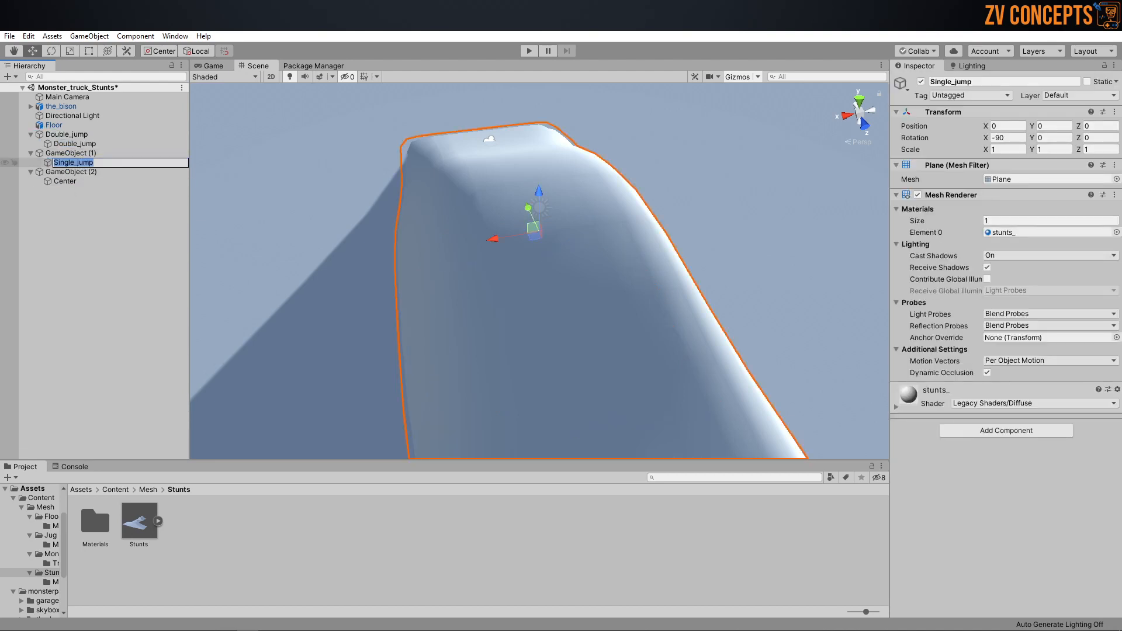
{"action": "key", "text": "ctrl+c"}
{"action": "key", "text": "Return"}
{"action": "key", "text": "Up"}
{"action": "key", "text": "F2"}
{"action": "key", "text": "ctrl+v"}
{"action": "left_click", "coordinate": [83, 194]}
Step: Rename the empty parent of the Center mesh to Center and collapse the three ramp groups in the hierarchy
{"action": "left_click", "coordinate": [82, 176]}
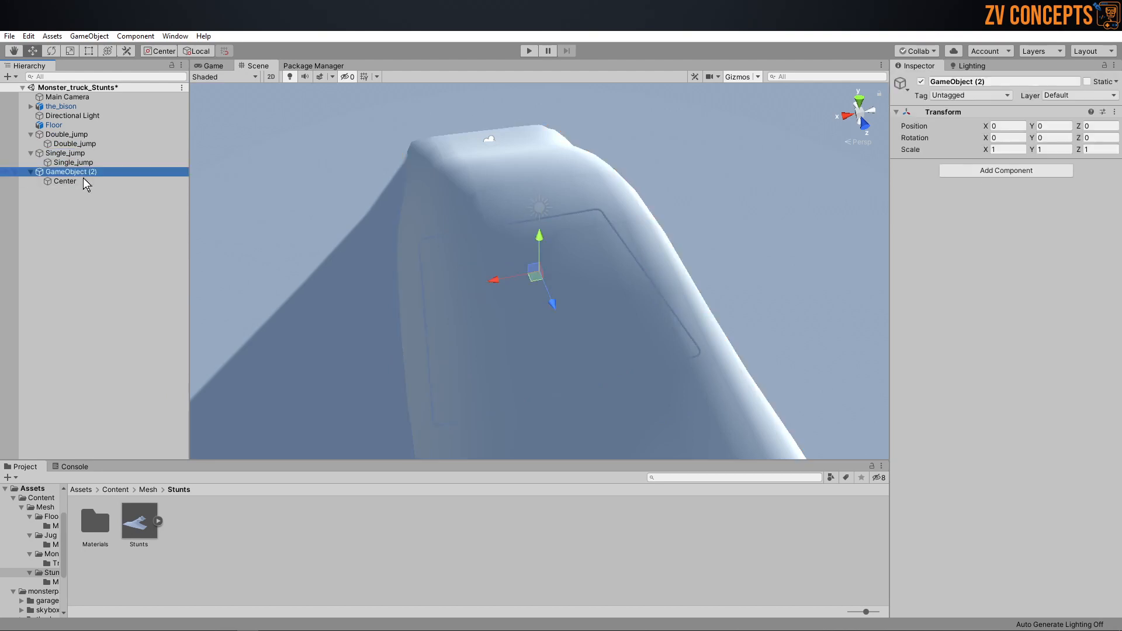
{"action": "left_click", "coordinate": [83, 181]}
{"action": "key", "text": "F2"}
{"action": "key", "text": "Return"}
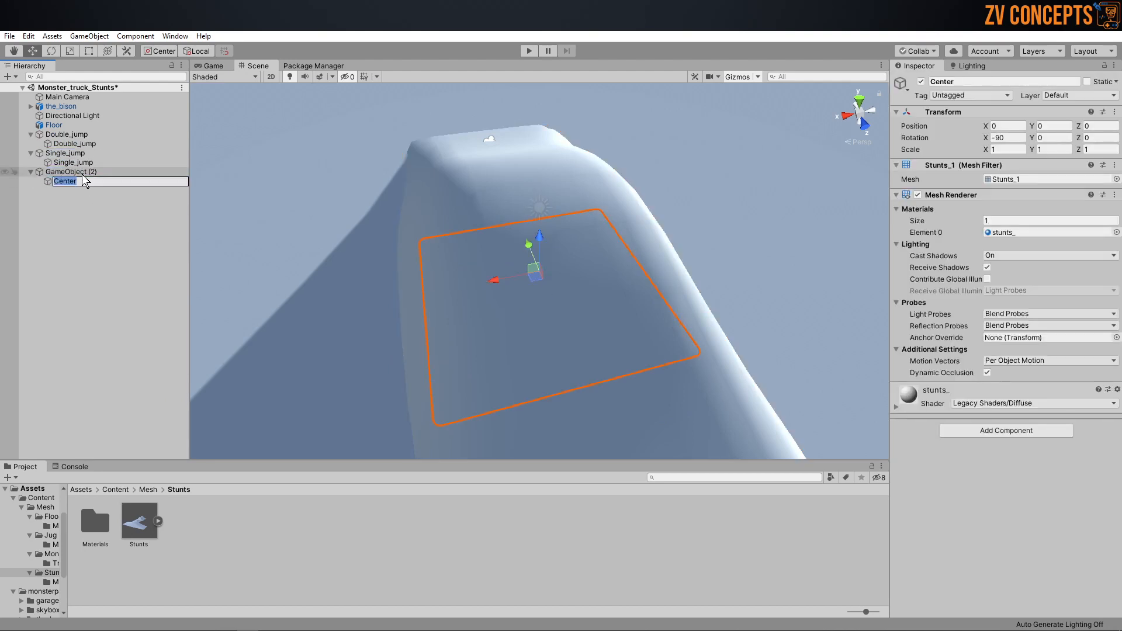
{"action": "left_click", "coordinate": [80, 171]}
{"action": "key", "text": "F2"}
{"action": "left_click", "coordinate": [86, 203]}
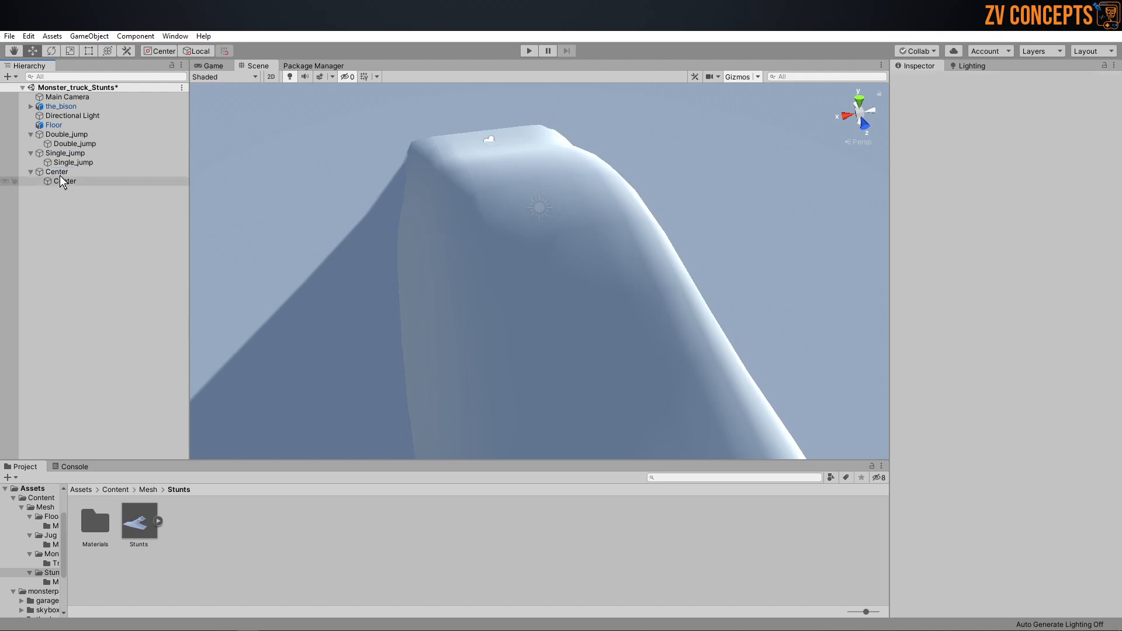
{"action": "left_click", "coordinate": [30, 134], "text": "alt"}
{"action": "left_click", "coordinate": [30, 144], "text": "alt"}
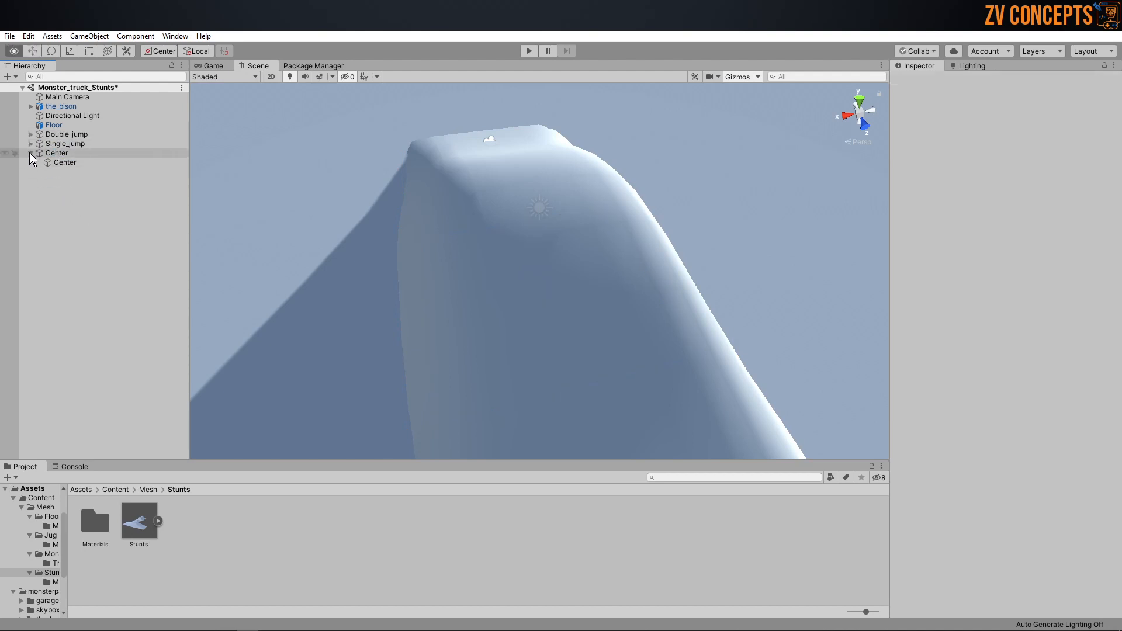
{"action": "left_click", "coordinate": [30, 153], "text": "alt"}
Step: Add a Mesh Collider to the child mesh inside the Double_jump group
{"action": "left_click", "coordinate": [31, 135]}
{"action": "left_click", "coordinate": [58, 144]}
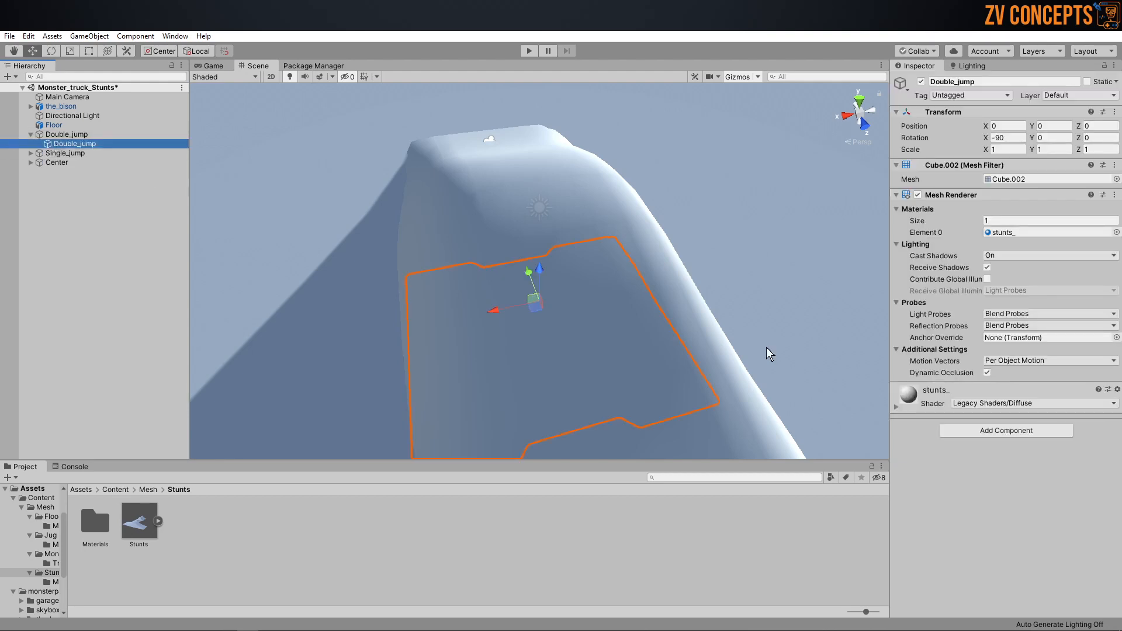
{"action": "left_click", "coordinate": [1001, 431]}
{"action": "left_click", "coordinate": [993, 473]}
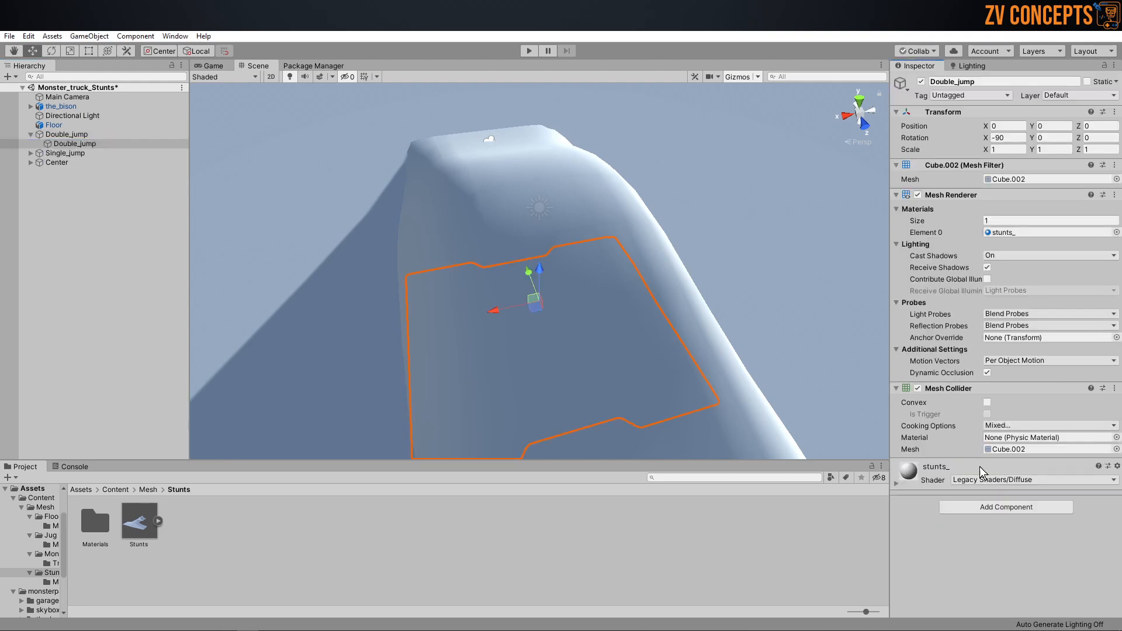
Step: Add a Mesh Collider to the child mesh inside the Single_jump group
{"action": "left_click", "coordinate": [31, 153]}
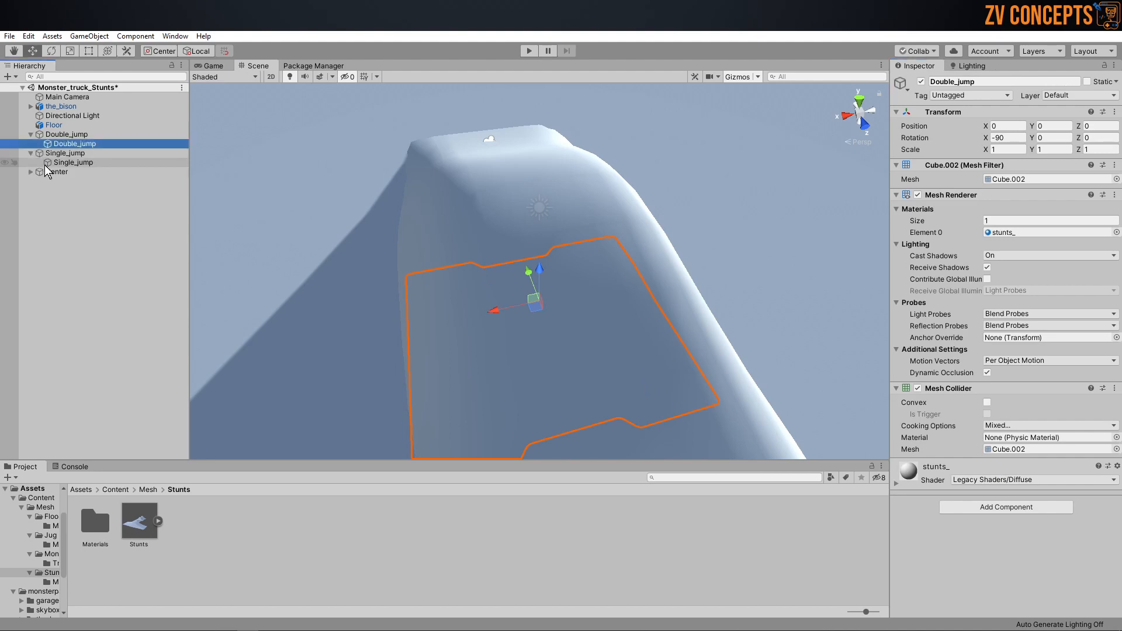
{"action": "left_click", "coordinate": [65, 163]}
{"action": "left_click", "coordinate": [988, 431]}
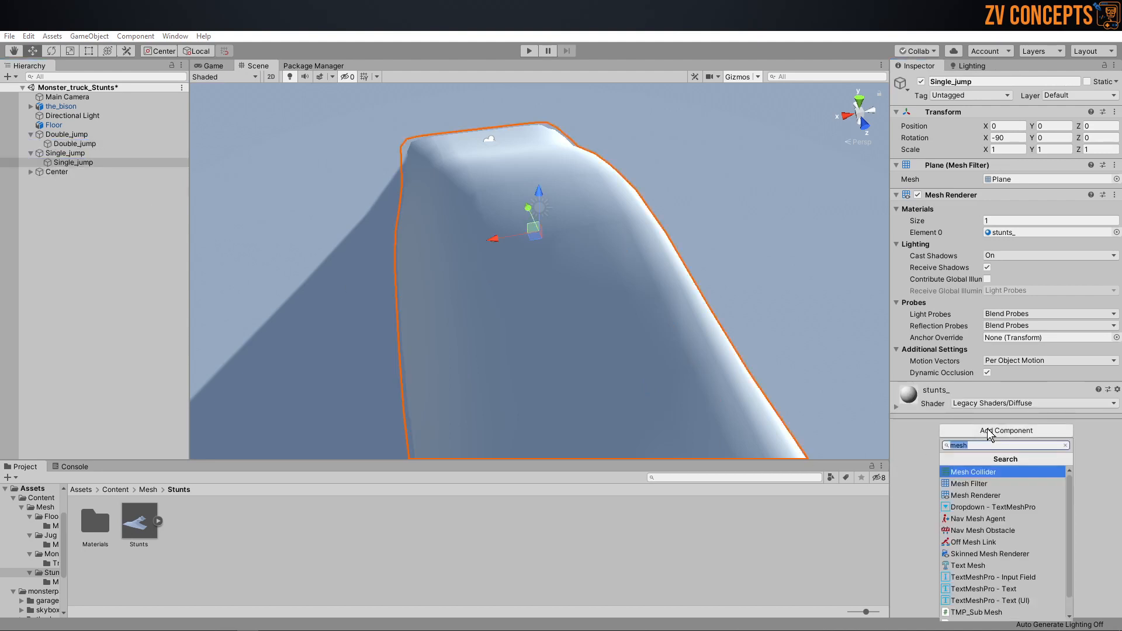
{"action": "left_click", "coordinate": [987, 473]}
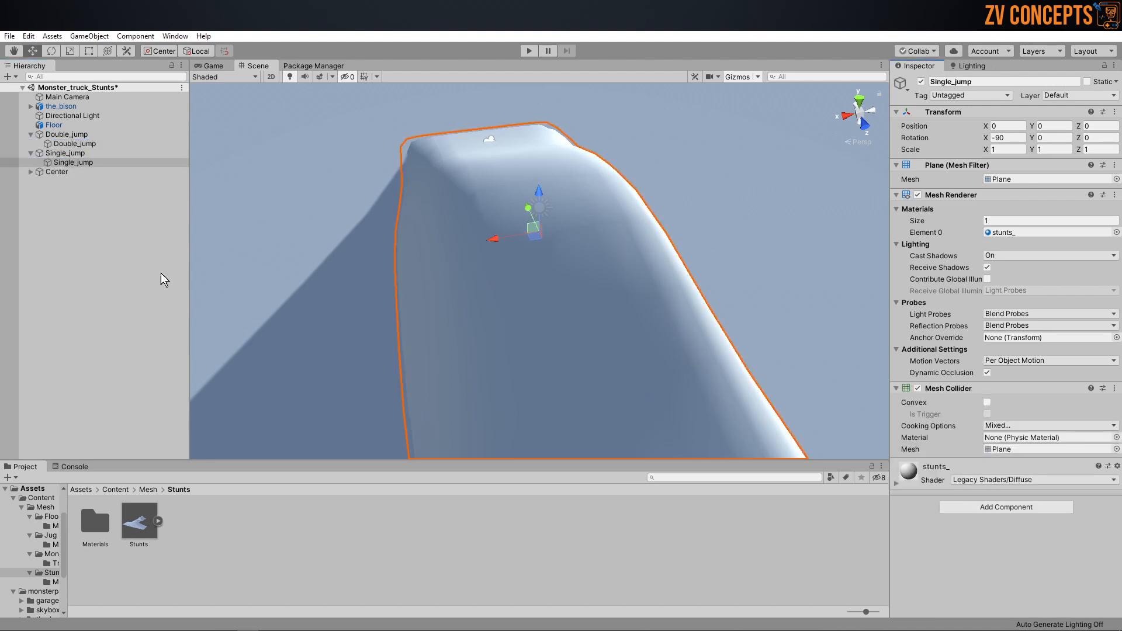
Step: Add a Mesh Collider to the child mesh inside the Center group, and collapse all three ramp groups
{"action": "left_click", "coordinate": [35, 173]}
{"action": "left_click", "coordinate": [31, 172]}
{"action": "left_click", "coordinate": [59, 182]}
{"action": "left_click", "coordinate": [1026, 432]}
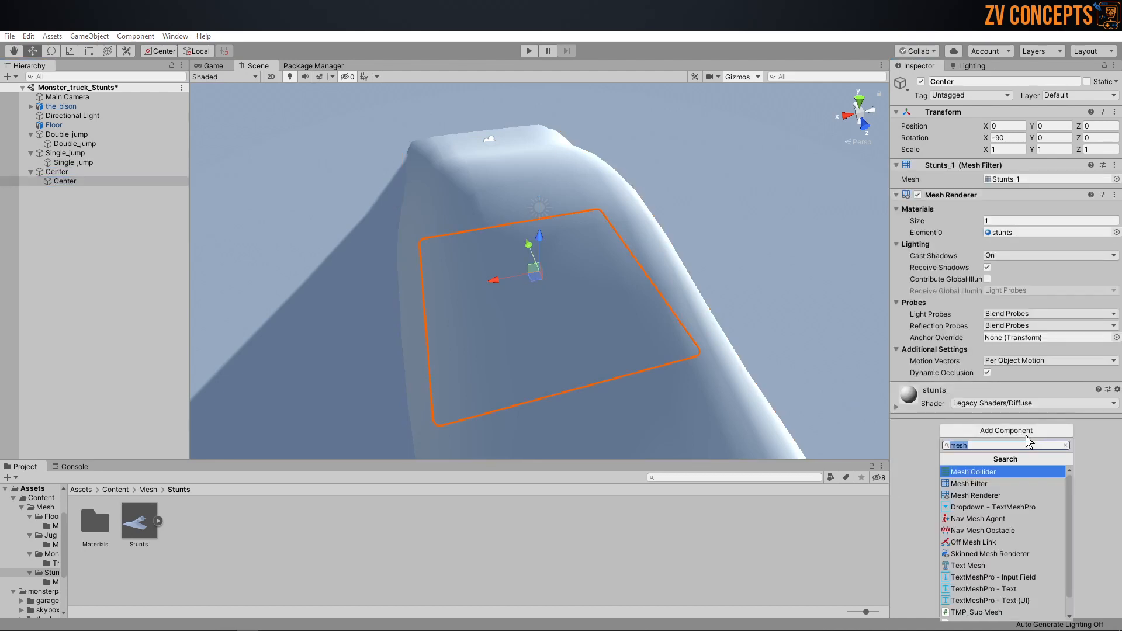
{"action": "left_click", "coordinate": [974, 472]}
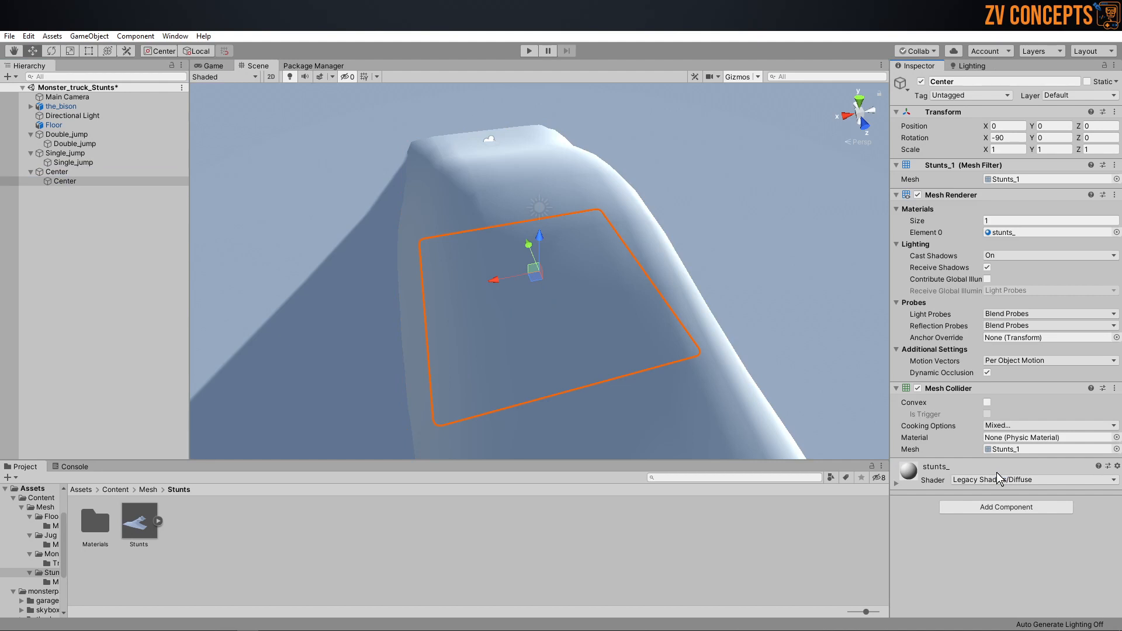
{"action": "left_click", "coordinate": [31, 134], "text": "alt"}
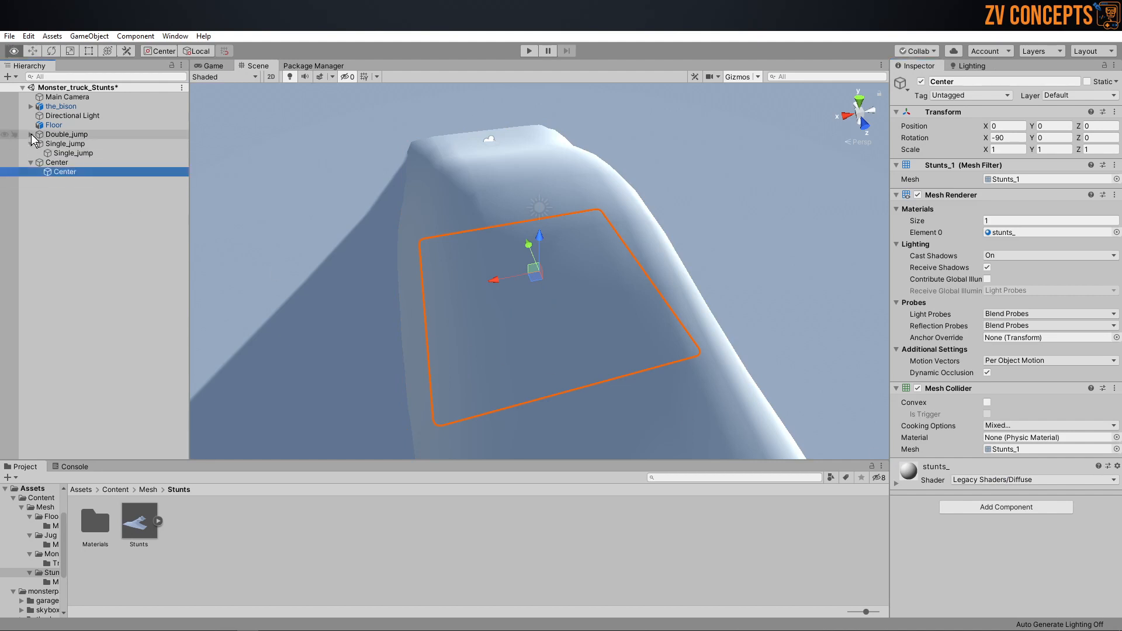
{"action": "left_click", "coordinate": [31, 144], "text": "alt"}
{"action": "left_click", "coordinate": [31, 153], "text": "alt"}
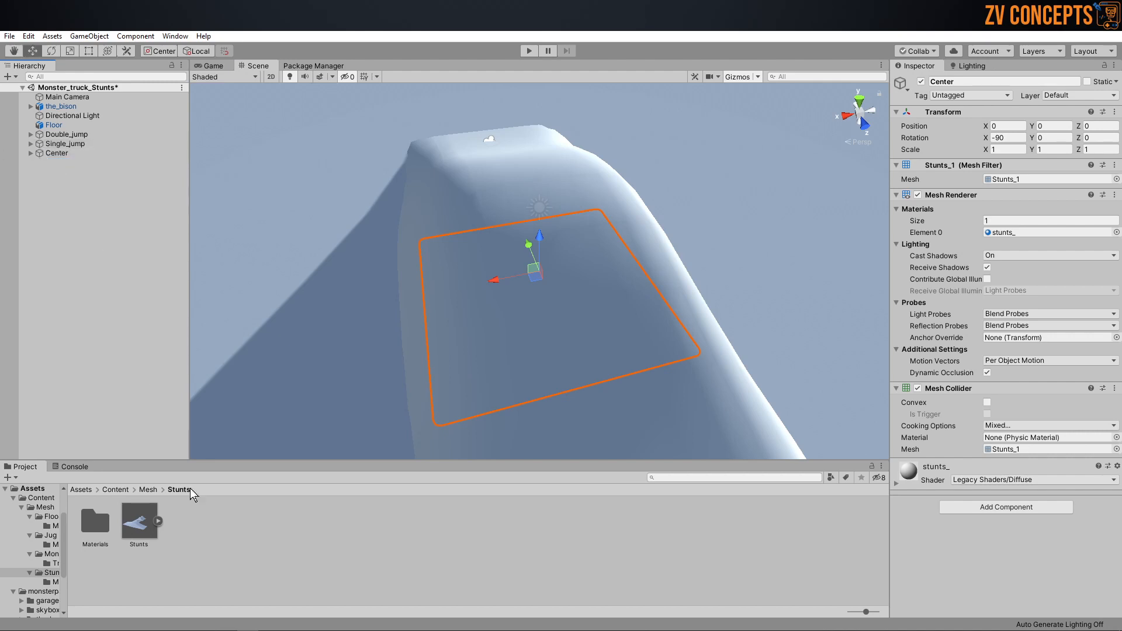
Step: Create a folder named Prefab inside the Stunts asset folder
{"action": "right_click", "coordinate": [251, 572]}
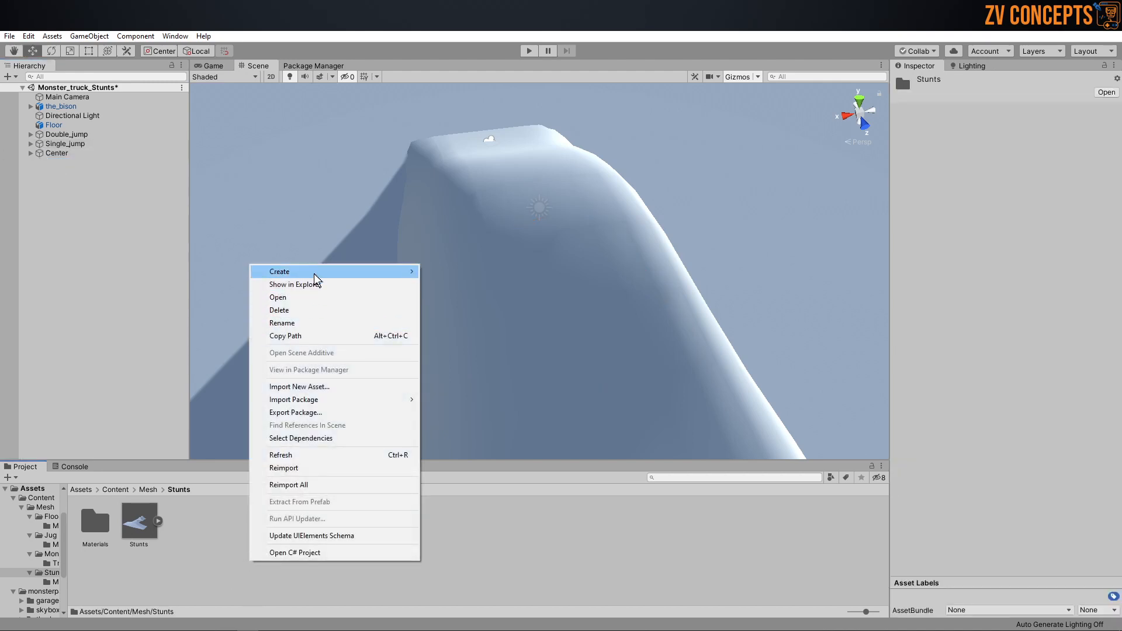
{"action": "mouse_move", "coordinate": [412, 272]}
{"action": "left_click", "coordinate": [485, 197]}
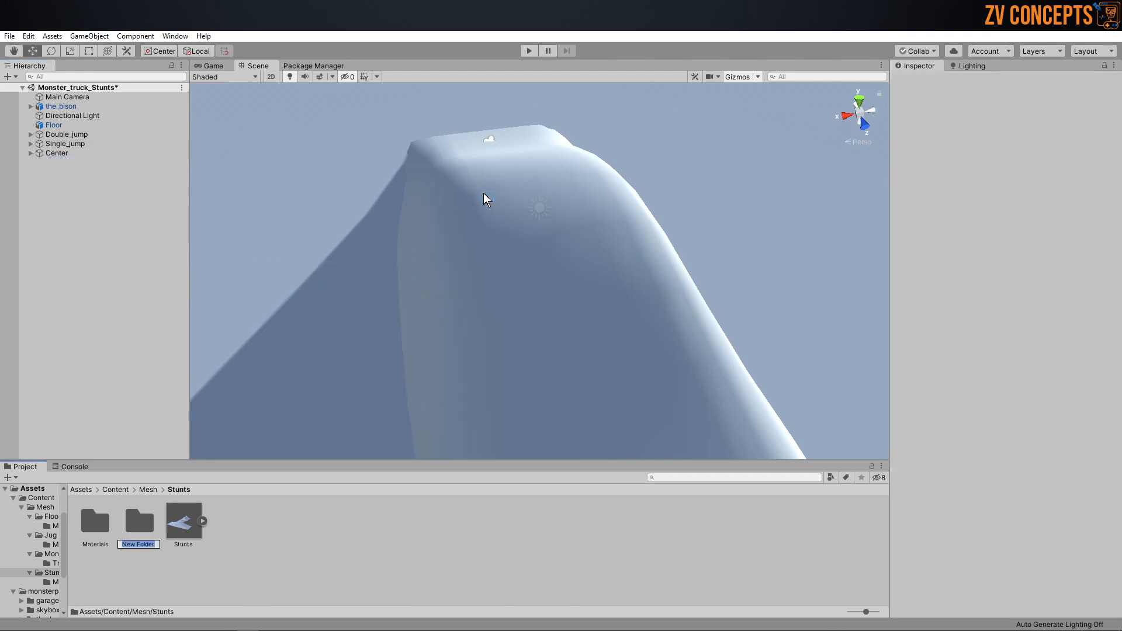
{"action": "type", "text": "Prefab"}
{"action": "key", "text": "Return"}
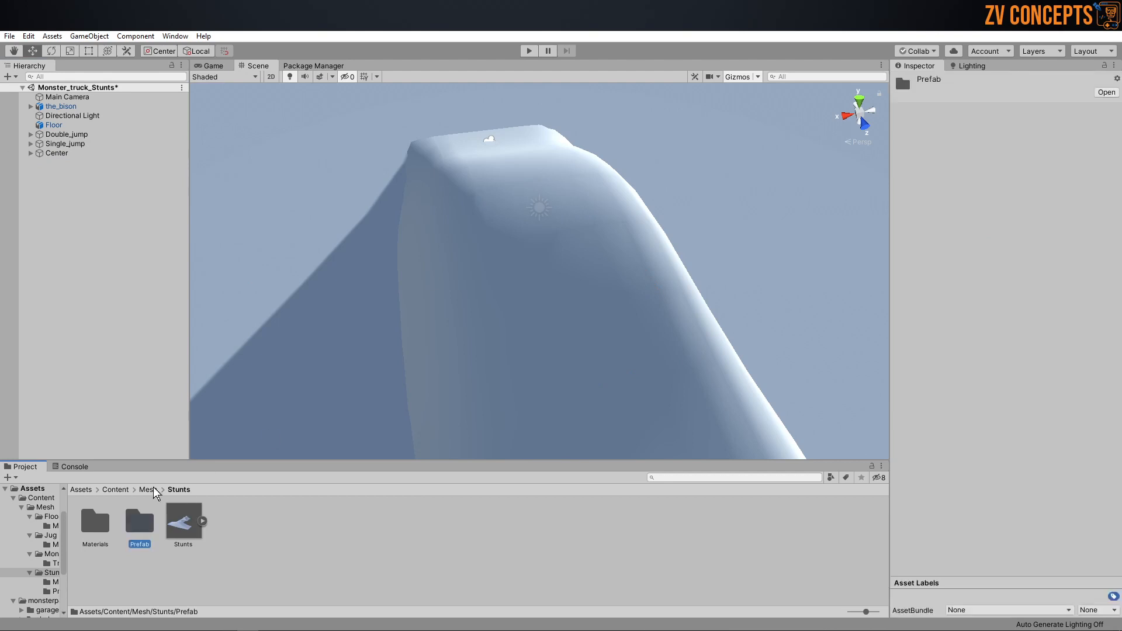
Step: Save the Double_jump, Single_jump and Center parent objects as prefabs in the Prefab folder
{"action": "double_click", "coordinate": [133, 520]}
{"action": "left_click_drag", "start_coordinate": [66, 135], "coordinate": [333, 554]}
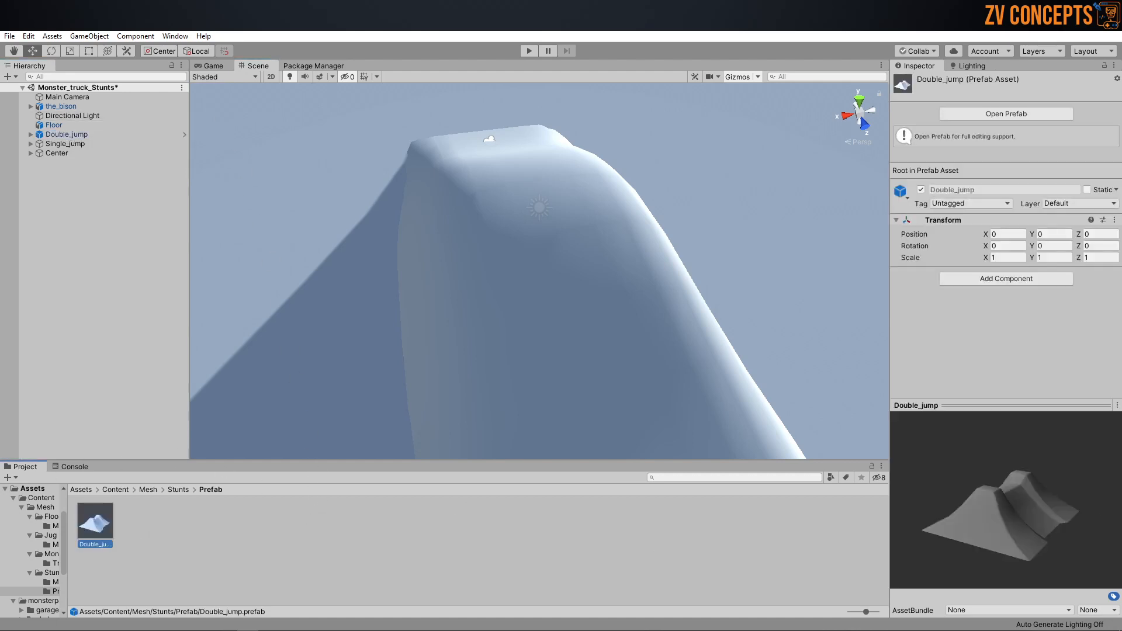
{"action": "left_click_drag", "start_coordinate": [94, 145], "coordinate": [232, 562]}
{"action": "left_click_drag", "start_coordinate": [56, 152], "coordinate": [283, 587]}
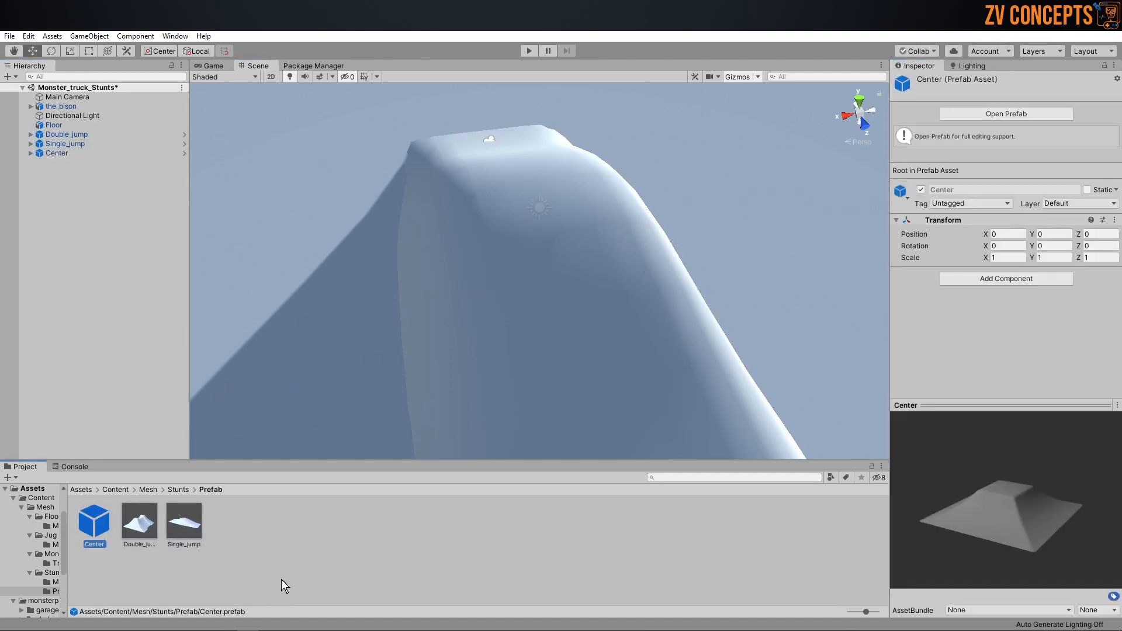
Step: Delete the Double_jump, Single_jump and Center objects from the scene
{"action": "left_click", "coordinate": [79, 131]}
{"action": "left_click", "coordinate": [73, 145], "text": "ctrl"}
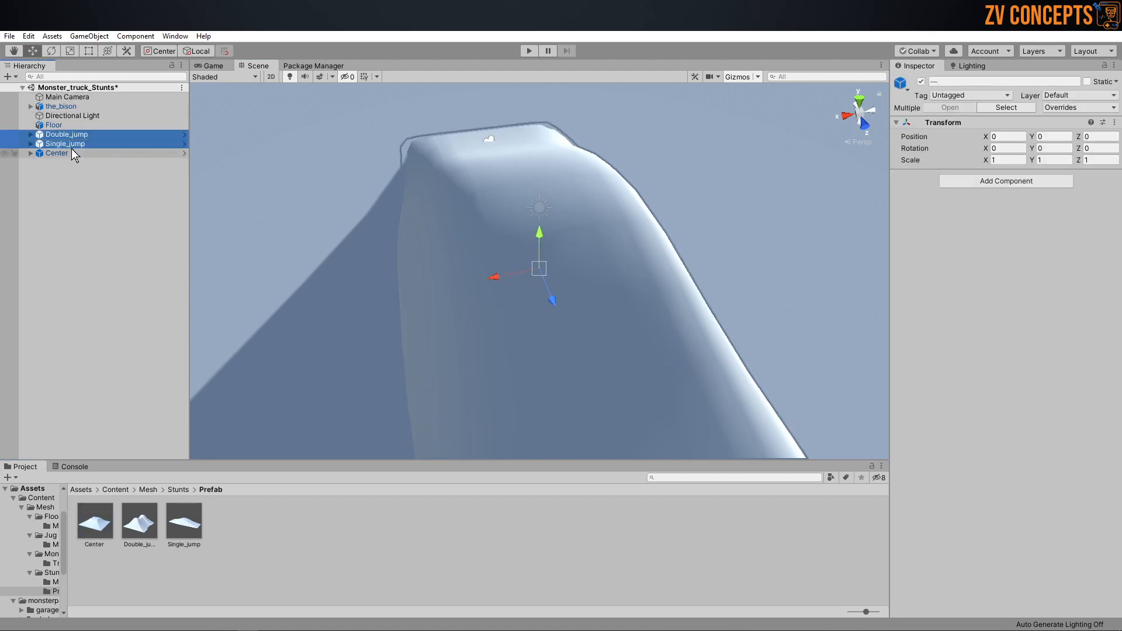
{"action": "key", "text": "f"}
{"action": "left_click", "coordinate": [63, 153], "text": "ctrl"}
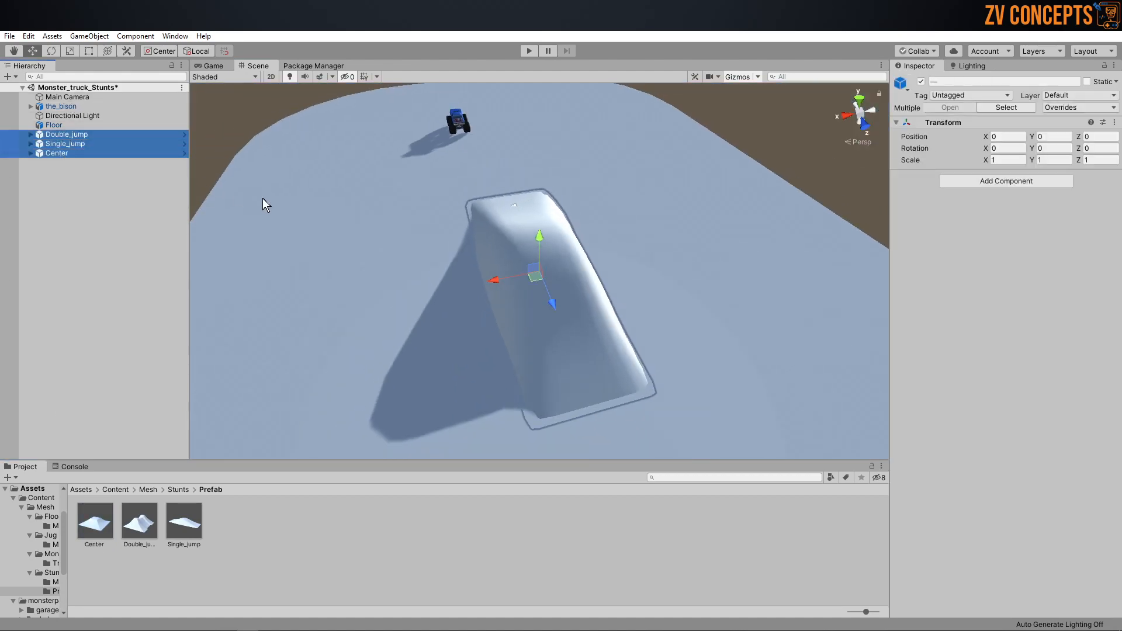
{"action": "key", "text": "Delete"}
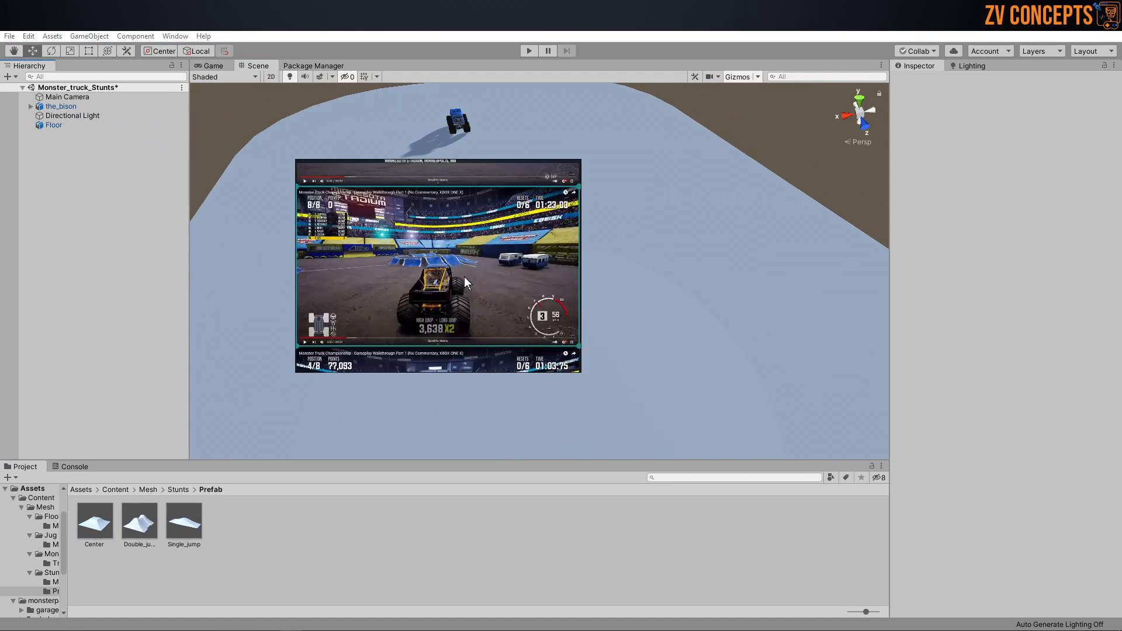
Step: Switch to the reference board and examine the ramp layout in the Minnesota stadium overview image, then return to Unity
{"action": "key", "text": "ctrl+f"}
{"action": "scroll", "coordinate": [465, 272], "scroll_direction": "down", "scroll_amount": 10}
{"action": "scroll", "coordinate": [445, 170], "scroll_direction": "up", "scroll_amount": 7}
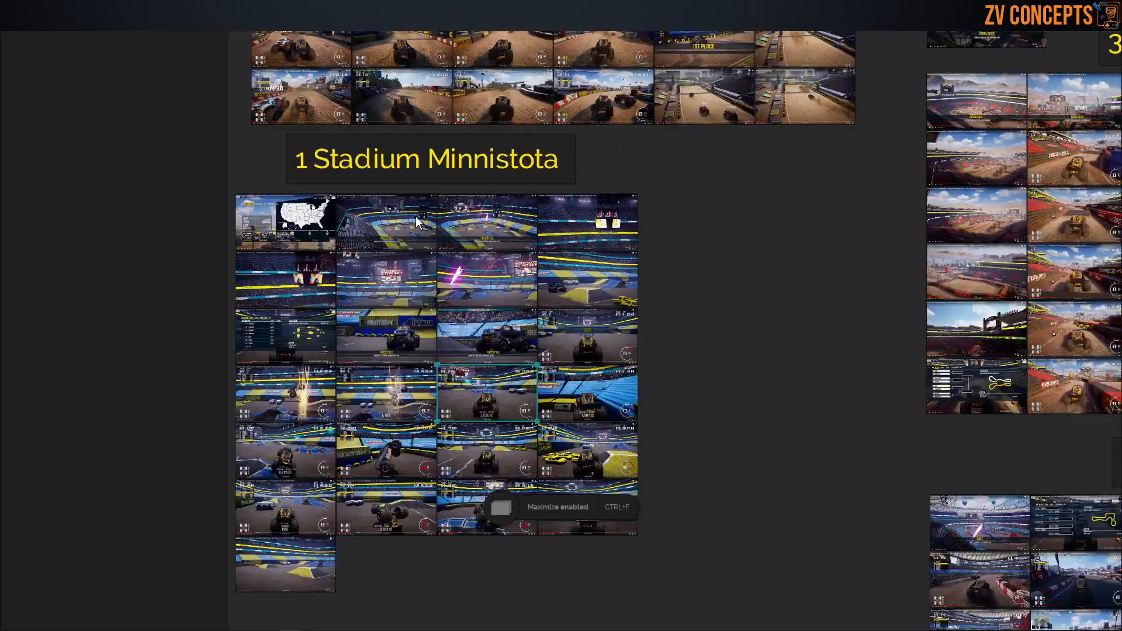
{"action": "left_click", "coordinate": [364, 223]}
{"action": "double_click", "coordinate": [364, 226]}
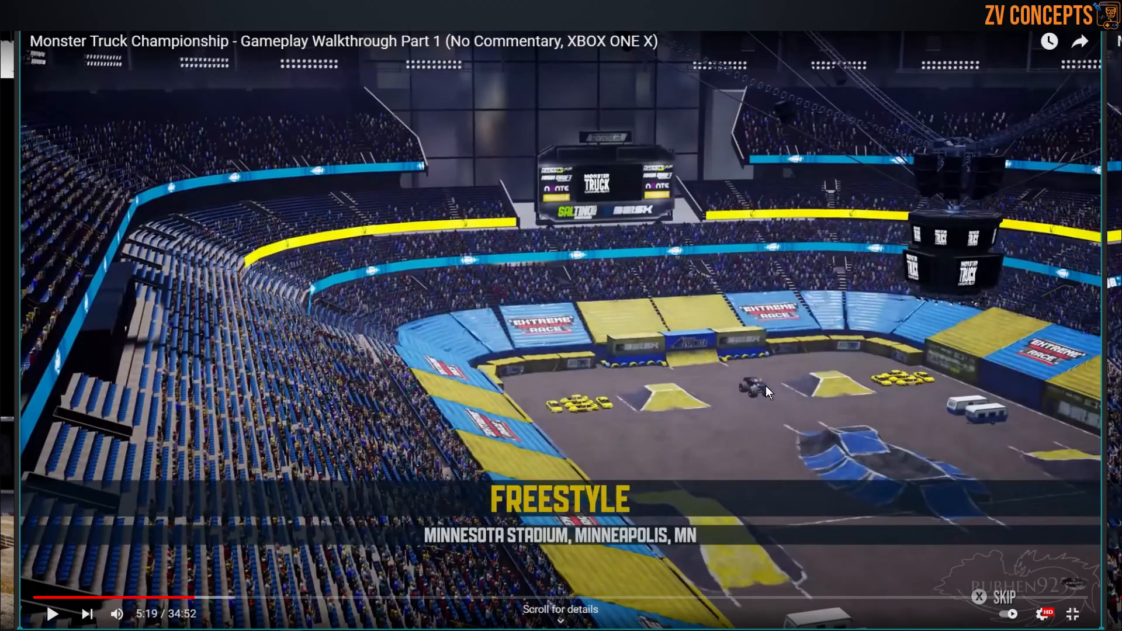
{"action": "scroll", "coordinate": [710, 329], "scroll_direction": "down", "scroll_amount": 2}
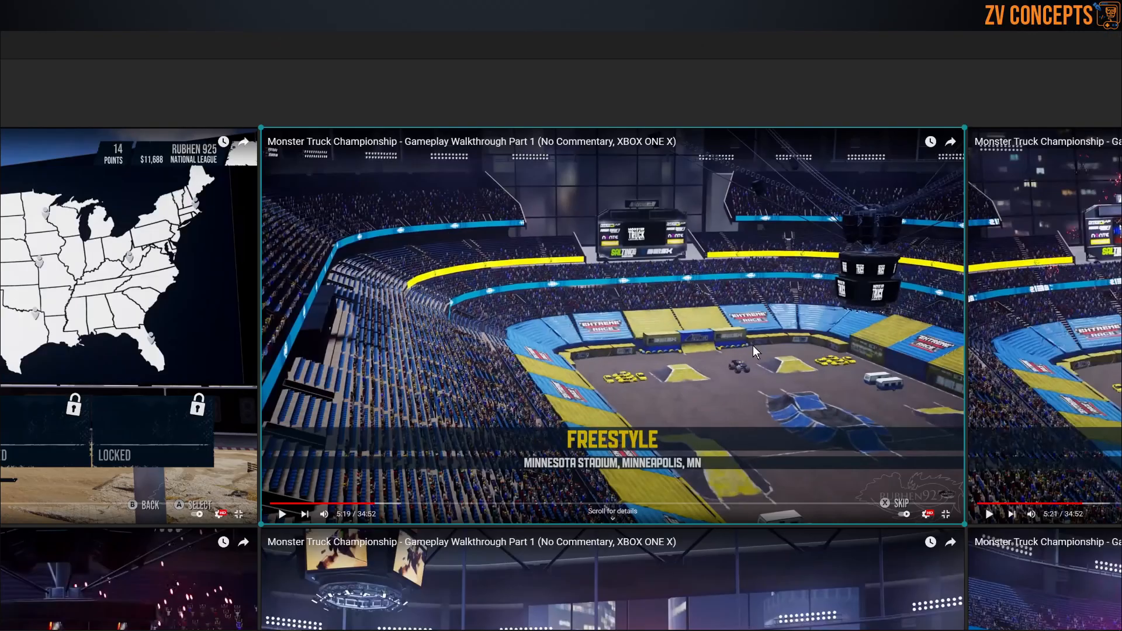
{"action": "scroll", "coordinate": [521, 303], "scroll_direction": "down", "scroll_amount": 3}
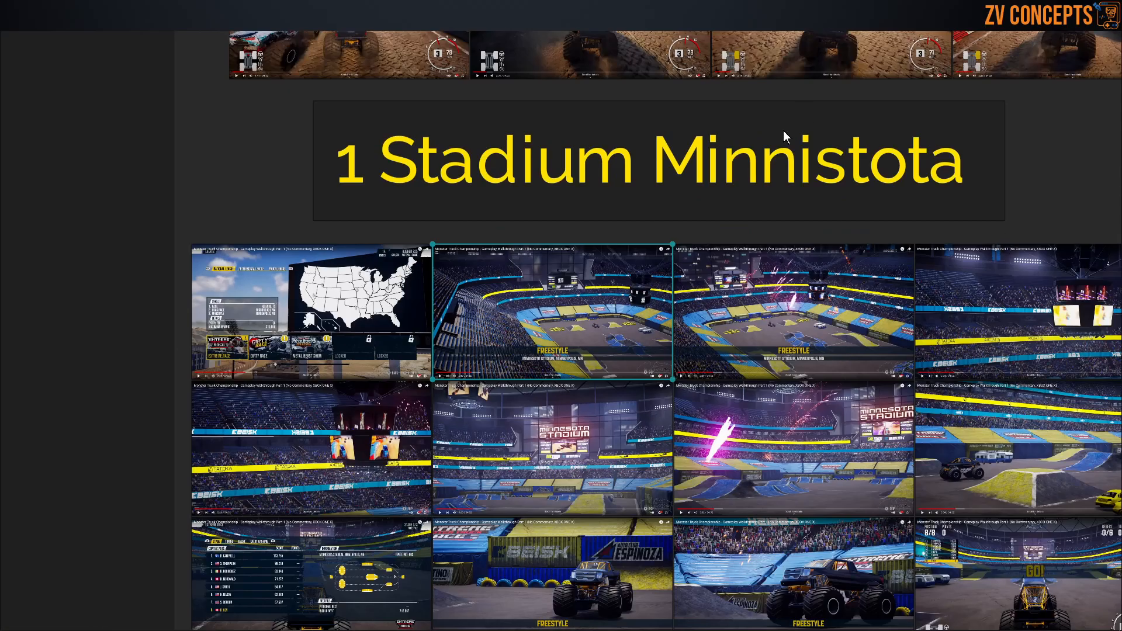
{"action": "key", "text": "ctrl+f"}
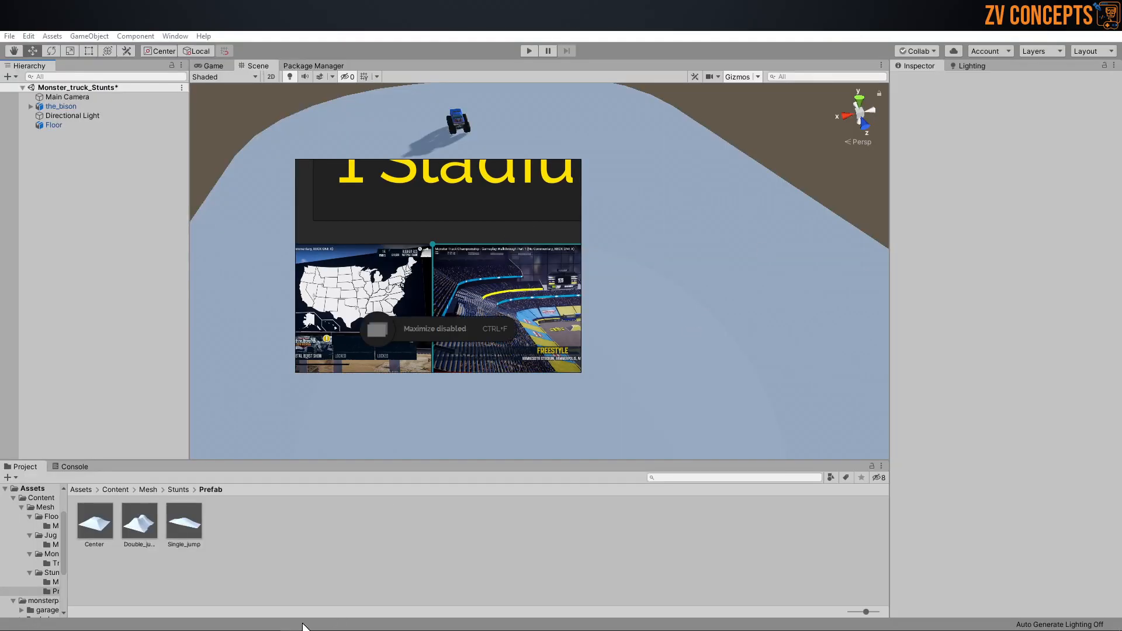
{"action": "key", "text": "alt+Tab"}
Step: Place a Center prefab on the floor near the truck and set the stunts_ material's main color to red, EC0000
{"action": "left_click_drag", "start_coordinate": [95, 520], "coordinate": [589, 142]}
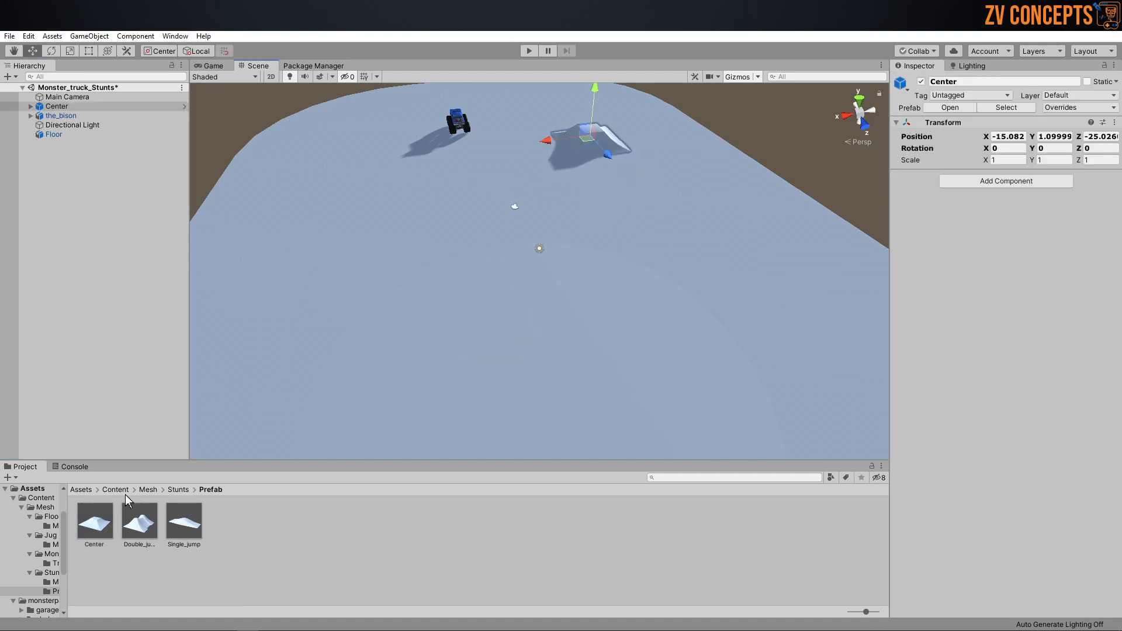
{"action": "left_click", "coordinate": [176, 490]}
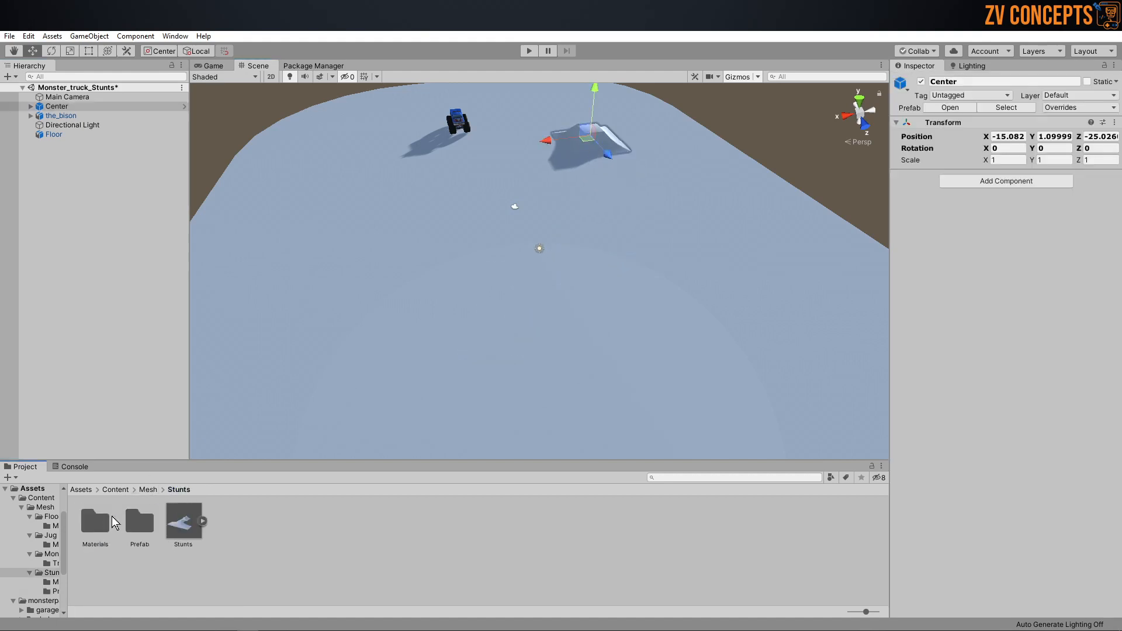
{"action": "double_click", "coordinate": [108, 517]}
{"action": "left_click", "coordinate": [103, 515]}
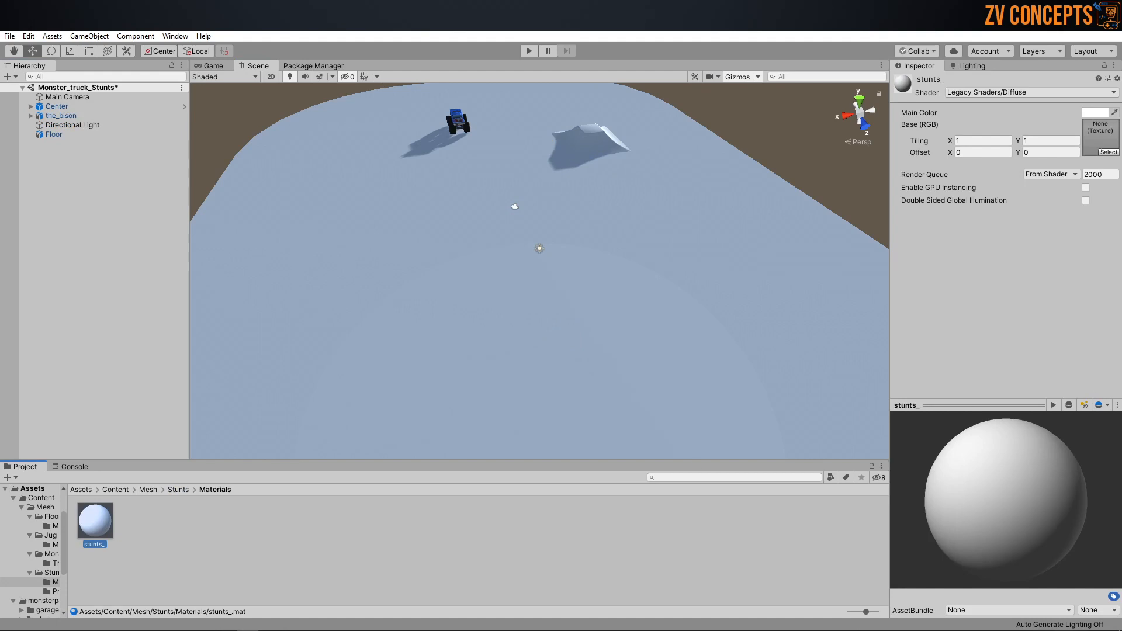
{"action": "left_click", "coordinate": [1095, 112]}
{"action": "left_click_drag", "start_coordinate": [93, 257], "coordinate": [105, 242]}
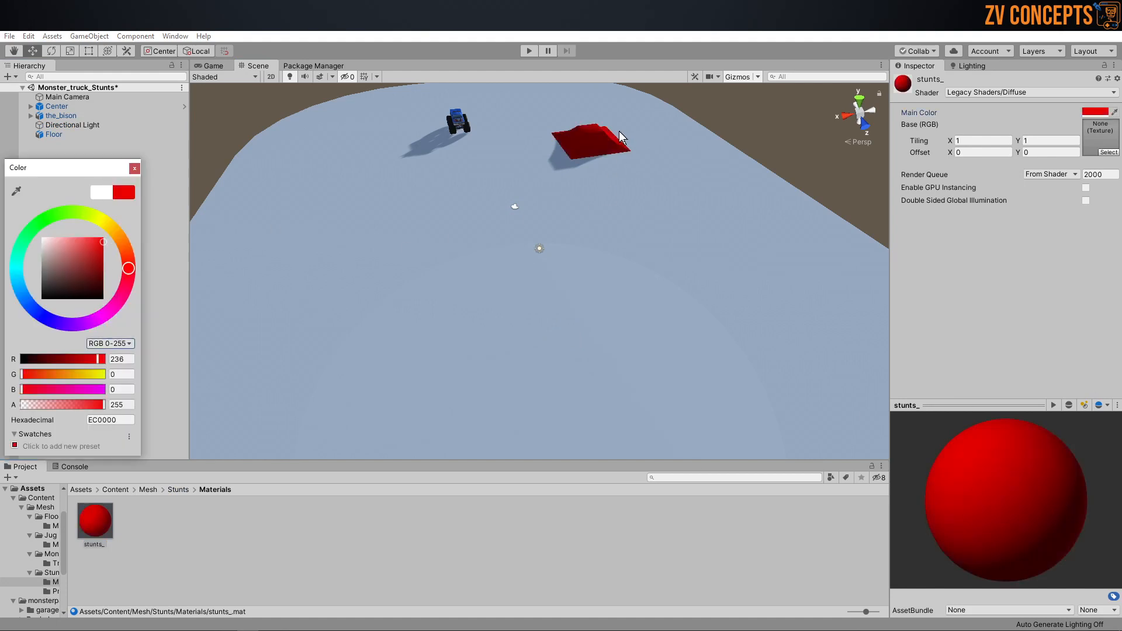
{"action": "left_click", "coordinate": [621, 133]}
Step: Move the Center ramp sideways to X -18 on the floor
{"action": "scroll", "coordinate": [598, 141], "scroll_direction": "down", "scroll_amount": 2}
{"action": "left_click_drag", "start_coordinate": [599, 142], "coordinate": [490, 145], "text": "alt"}
{"action": "left_click", "coordinate": [498, 135]}
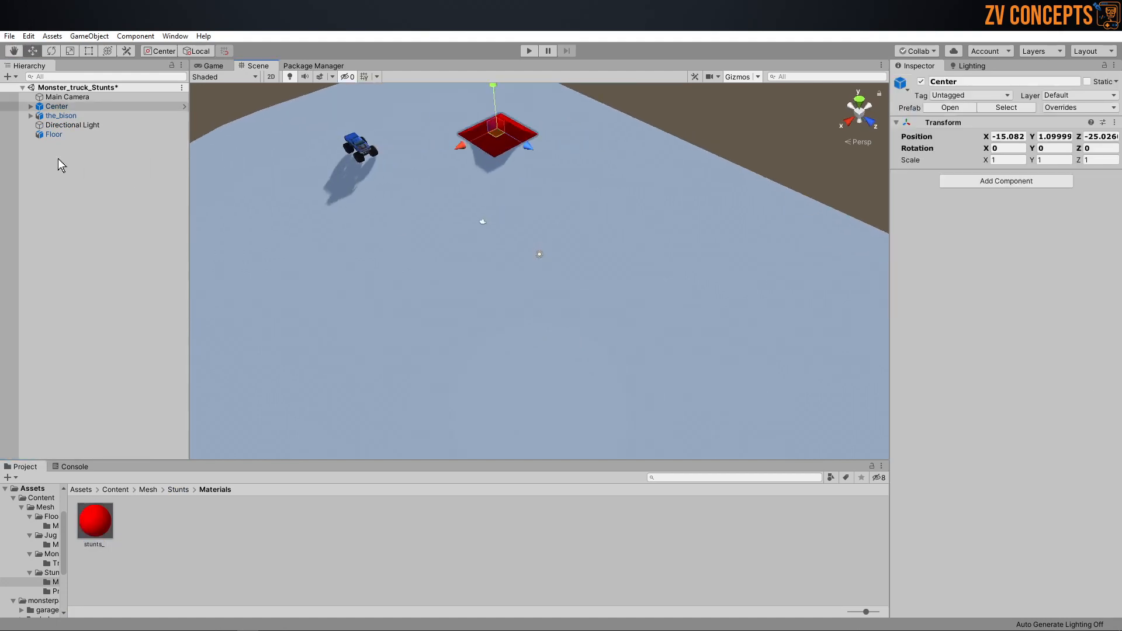
{"action": "left_click", "coordinate": [65, 126]}
{"action": "left_click", "coordinate": [69, 107]}
{"action": "left_click_drag", "start_coordinate": [754, 186], "coordinate": [630, 180], "text": "alt"}
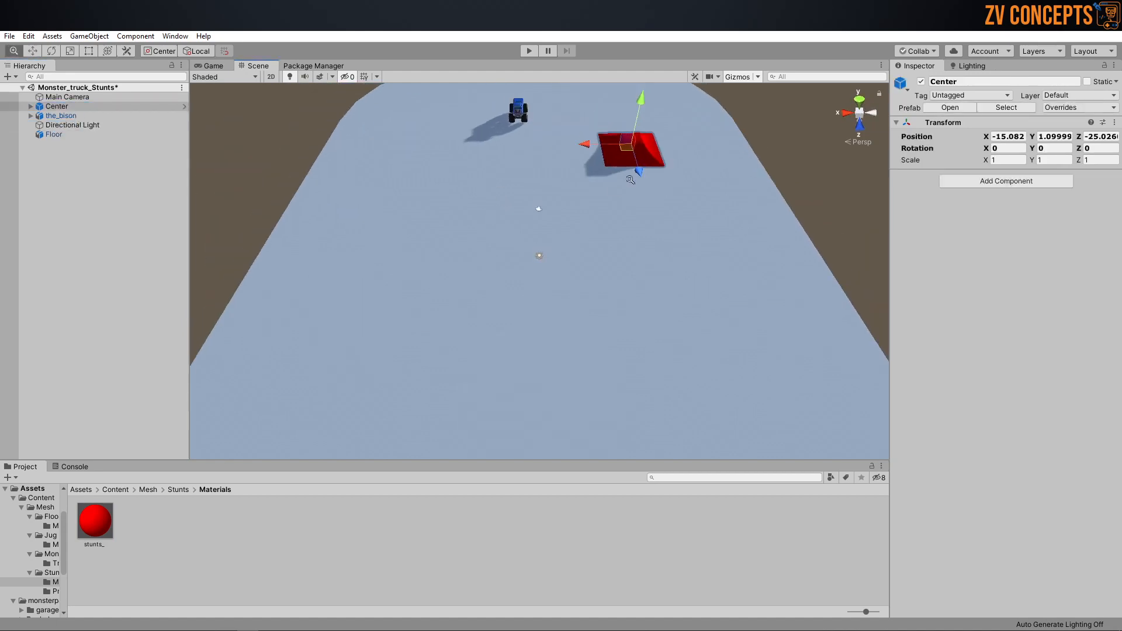
{"action": "right_click_drag", "start_coordinate": [630, 180], "coordinate": [610, 180], "text": "alt"}
{"action": "left_click_drag", "start_coordinate": [576, 146], "coordinate": [598, 146]}
Step: Duplicate the Center ramp and move the copy to the opposite side of the floor, at about X 19.2
{"action": "left_click_drag", "start_coordinate": [645, 169], "coordinate": [678, 236], "text": "alt"}
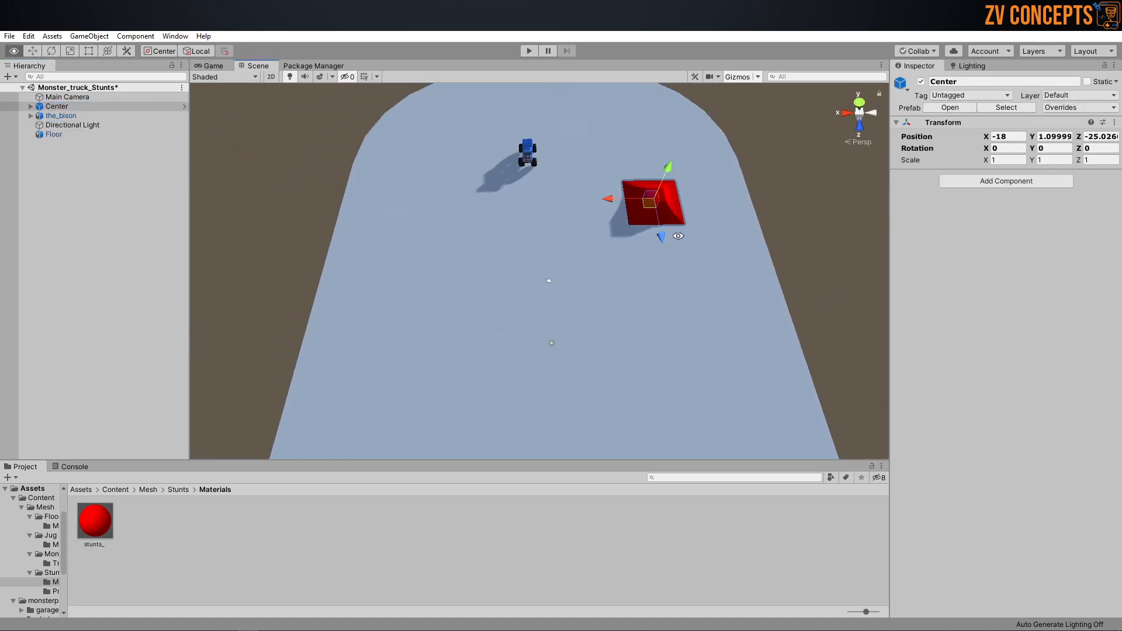
{"action": "key", "text": "ctrl+d"}
{"action": "left_click_drag", "start_coordinate": [608, 198], "coordinate": [388, 201]}
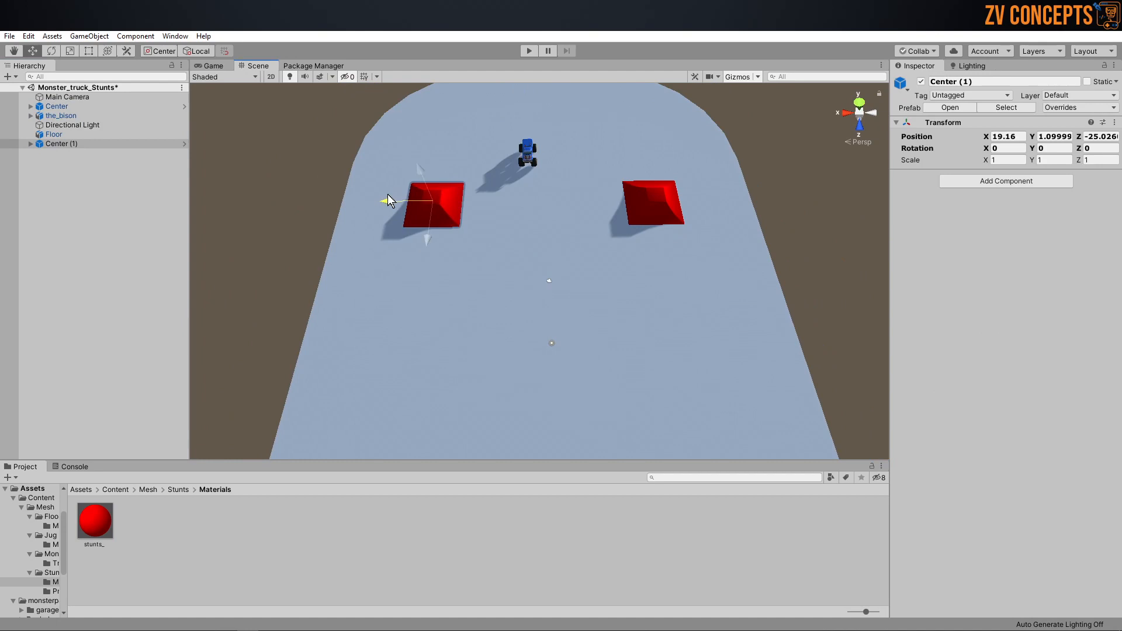
{"action": "left_click", "coordinate": [58, 134], "text": "ctrl"}
{"action": "left_click_drag", "start_coordinate": [647, 216], "coordinate": [819, 209], "text": "alt"}
{"action": "right_click_drag", "start_coordinate": [819, 209], "coordinate": [591, 215], "text": "alt"}
{"action": "left_click_drag", "start_coordinate": [590, 215], "coordinate": [609, 278], "text": "alt"}
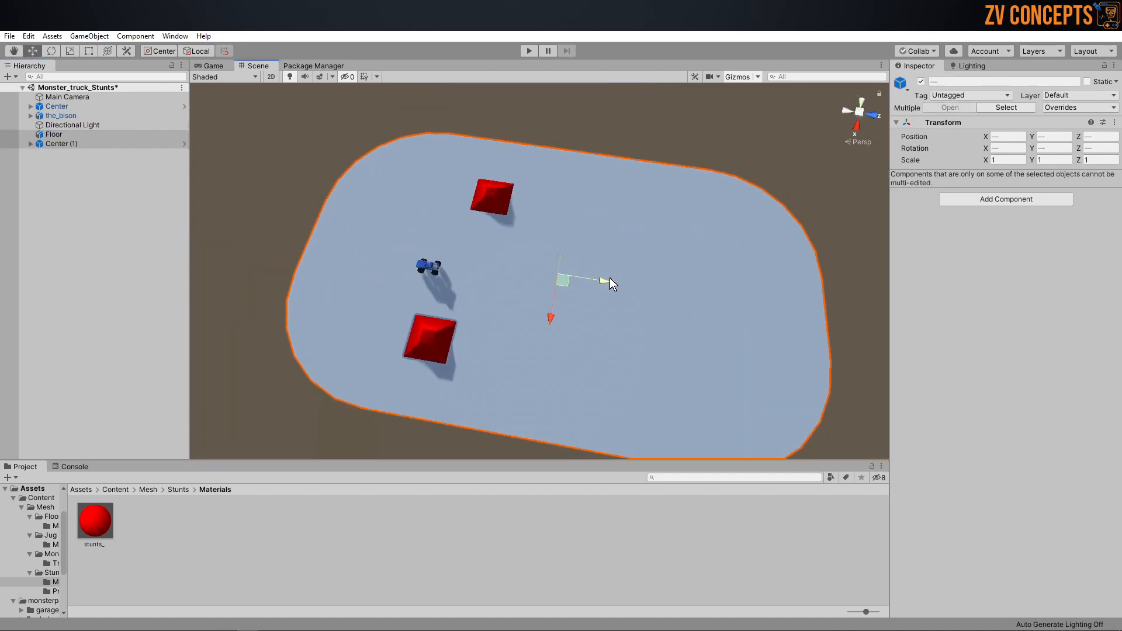
{"action": "key", "text": "ctrl+z"}
Step: Duplicate the two Center ramps and place the copies at the opposite end of the floor, at about Z 36.7
{"action": "left_click", "coordinate": [58, 143]}
{"action": "left_click", "coordinate": [58, 106], "text": "ctrl"}
{"action": "left_click_drag", "start_coordinate": [521, 279], "coordinate": [767, 352]}
{"action": "key", "text": "ctrl+d"}
Step: Place two Single_jump prefabs between the Center ramps along the floor's long sides, at about X 19.5 and X -19.3
{"action": "left_click", "coordinate": [179, 490]}
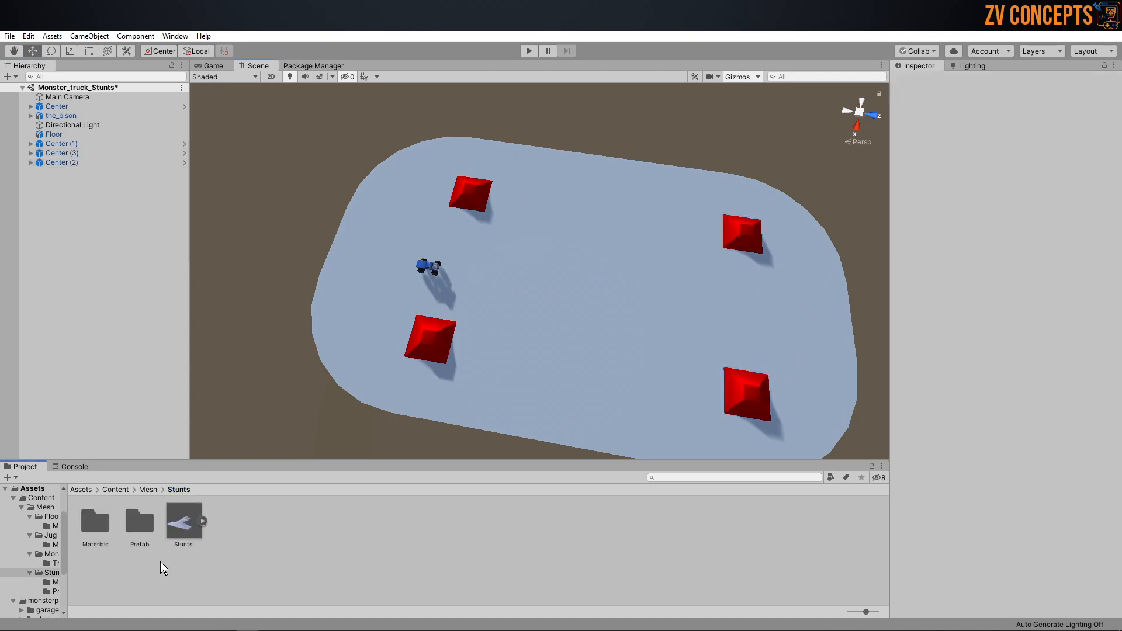
{"action": "double_click", "coordinate": [140, 522]}
{"action": "left_click_drag", "start_coordinate": [184, 522], "coordinate": [574, 366]}
{"action": "left_click", "coordinate": [181, 544]}
{"action": "left_click_drag", "start_coordinate": [181, 543], "coordinate": [483, 241]}
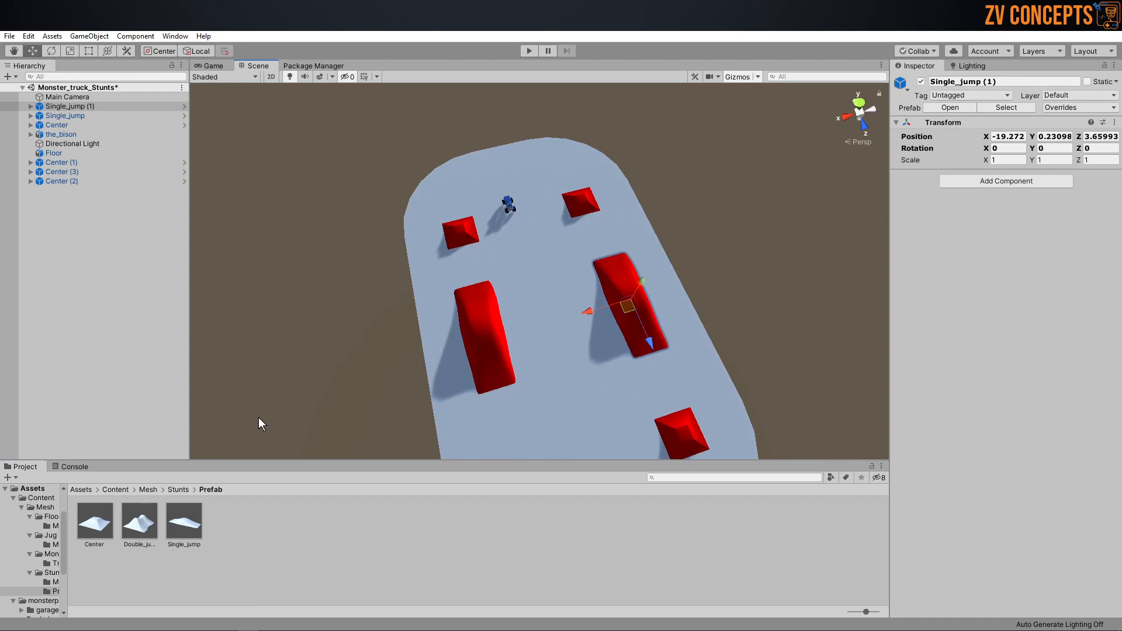
{"action": "left_click_drag", "start_coordinate": [562, 234], "coordinate": [599, 224], "text": "alt"}
{"action": "left_click", "coordinate": [584, 342], "text": "shift"}
{"action": "left_click_drag", "start_coordinate": [631, 272], "coordinate": [632, 272]}
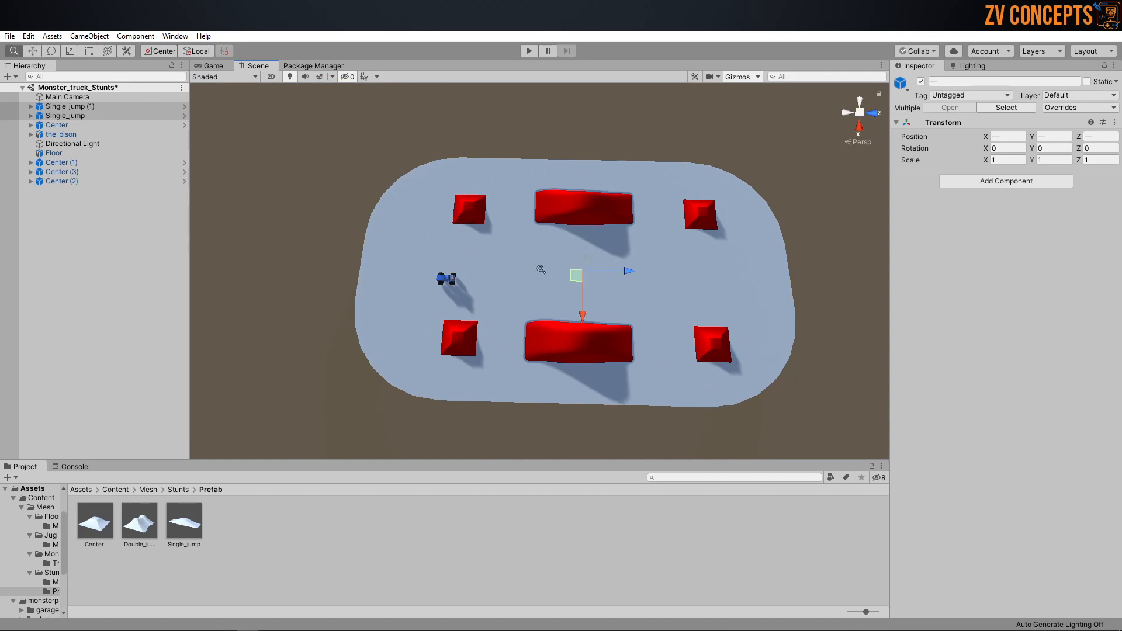
Step: Move the two pairs of Center ramps farther apart along Z, toward the ends of the floor
{"action": "right_click_drag", "start_coordinate": [554, 273], "coordinate": [470, 205], "text": "alt"}
{"action": "left_click", "coordinate": [471, 211]}
{"action": "left_click", "coordinate": [471, 340], "text": "shift"}
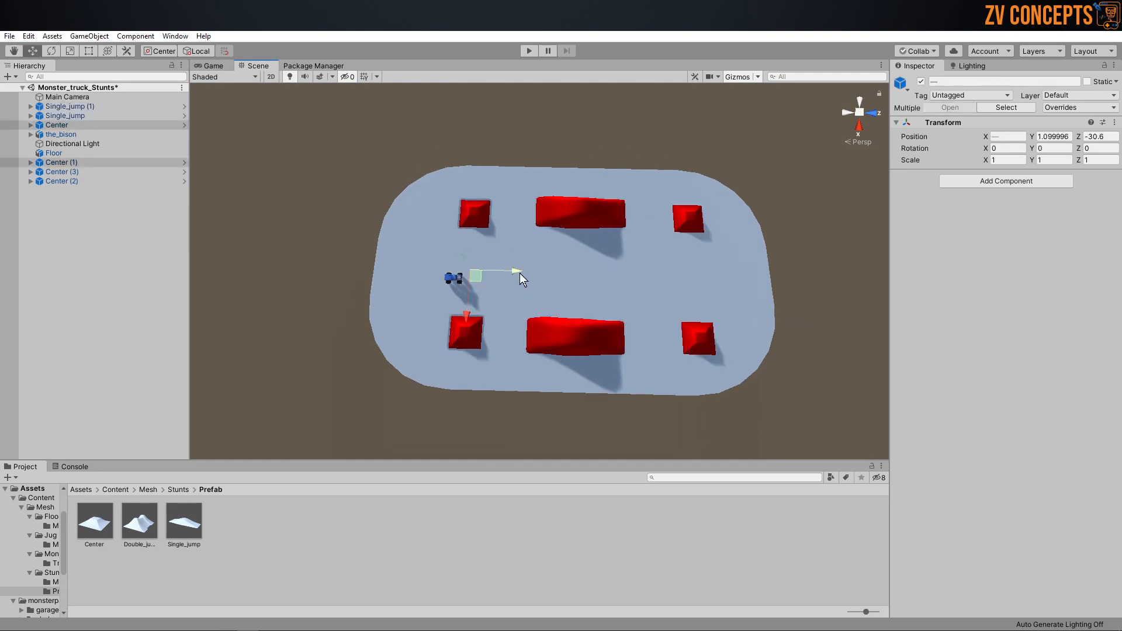
{"action": "left_click_drag", "start_coordinate": [520, 275], "coordinate": [501, 270]}
{"action": "left_click", "coordinate": [698, 220]}
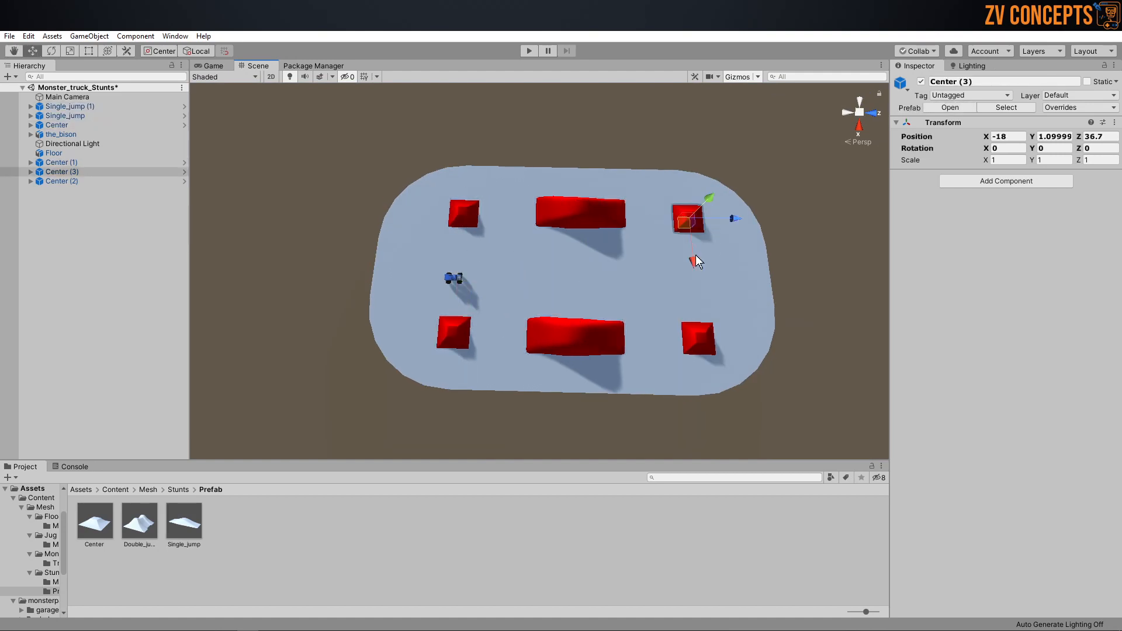
{"action": "left_click", "coordinate": [701, 337], "text": "shift"}
{"action": "left_click_drag", "start_coordinate": [737, 276], "coordinate": [746, 276]}
Step: Nudge both Single_jump ramps along Z, bringing Single_jump (1) to about Z 3.04, and adjust Single_jump (1) along X
{"action": "left_click", "coordinate": [586, 219]}
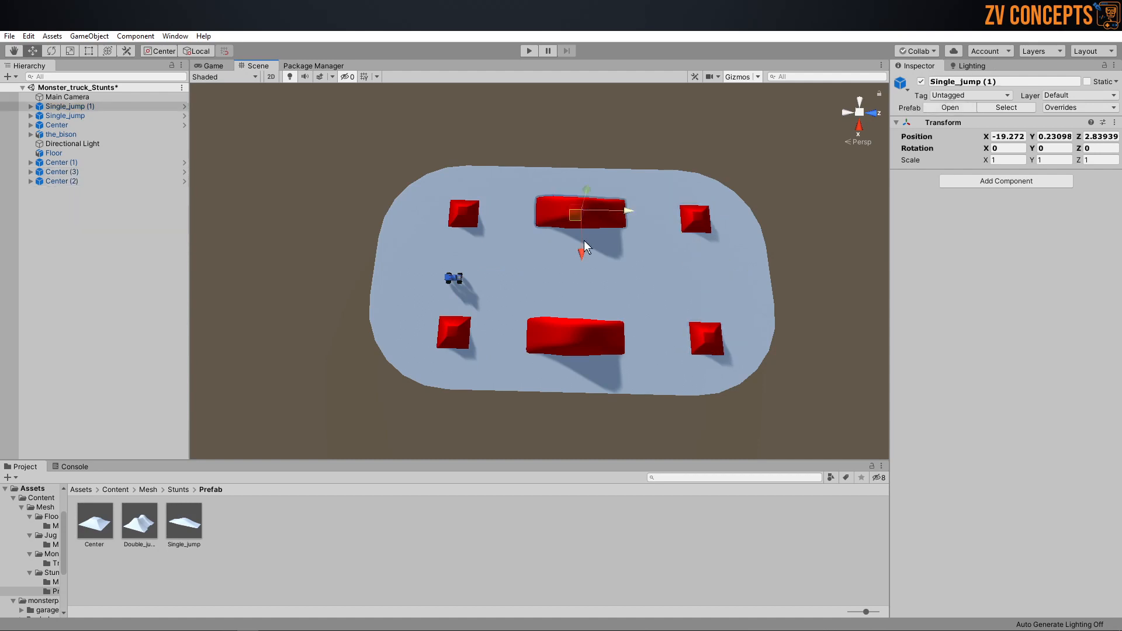
{"action": "left_click", "coordinate": [574, 325], "text": "shift"}
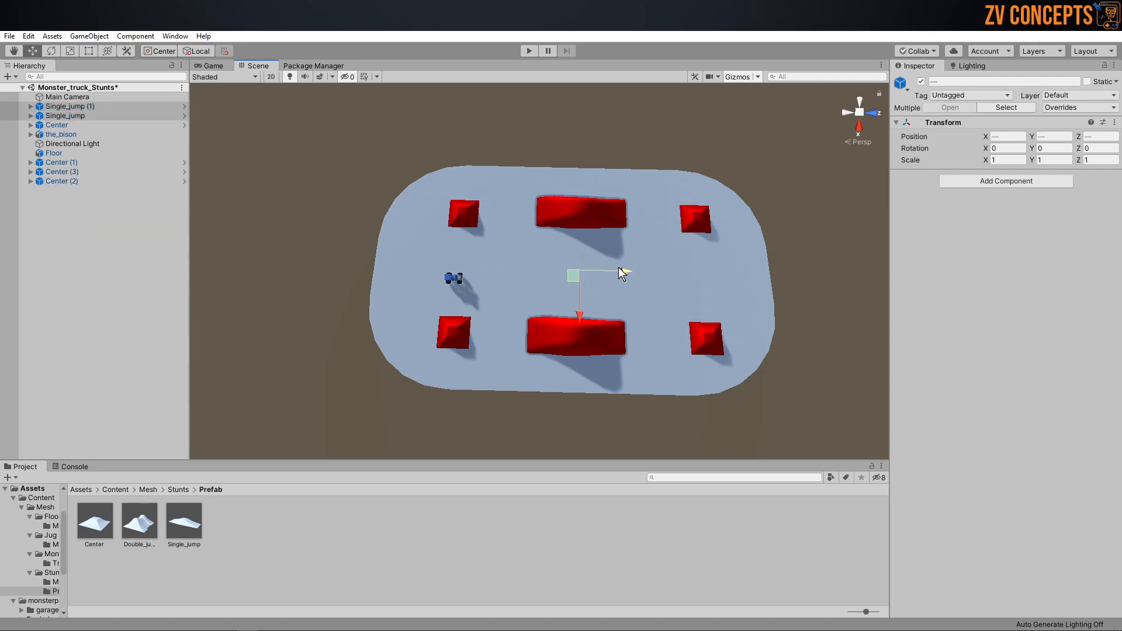
{"action": "left_click_drag", "start_coordinate": [719, 273], "coordinate": [476, 241], "text": "alt"}
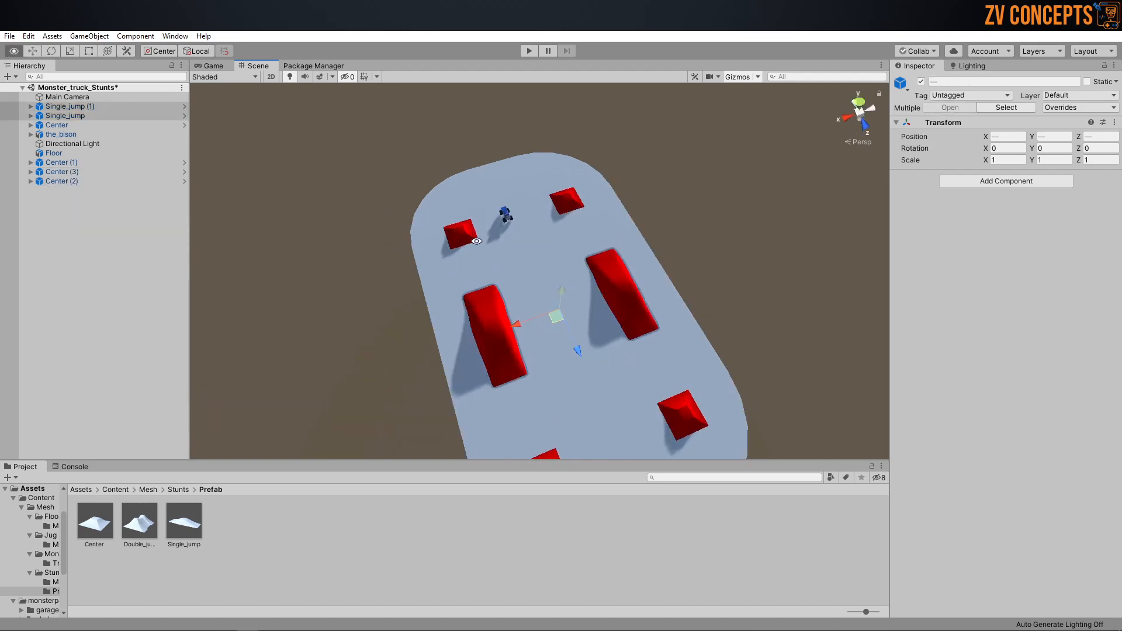
{"action": "scroll", "coordinate": [562, 261], "scroll_direction": "up", "scroll_amount": 2}
{"action": "left_click", "coordinate": [630, 272]}
{"action": "left_click", "coordinate": [615, 300]}
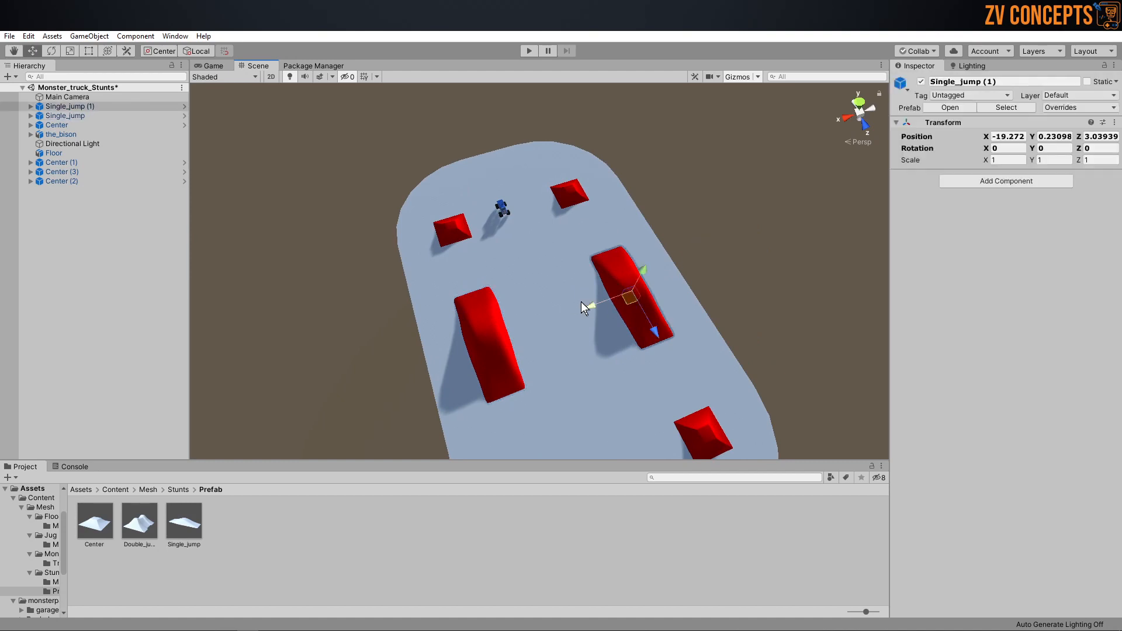
{"action": "left_click_drag", "start_coordinate": [591, 306], "coordinate": [587, 306]}
Step: Inspect the ramp layout and the size of the Single_jump ramps relative to the truck from several angles
{"action": "left_click", "coordinate": [738, 189]}
{"action": "left_click_drag", "start_coordinate": [661, 280], "coordinate": [568, 214], "text": "alt"}
{"action": "scroll", "coordinate": [870, 295], "scroll_direction": "up", "scroll_amount": 5}
{"action": "left_click_drag", "start_coordinate": [870, 296], "coordinate": [581, 254], "text": "alt"}
{"action": "scroll", "coordinate": [496, 238], "scroll_direction": "down", "scroll_amount": 5, "text": "alt"}
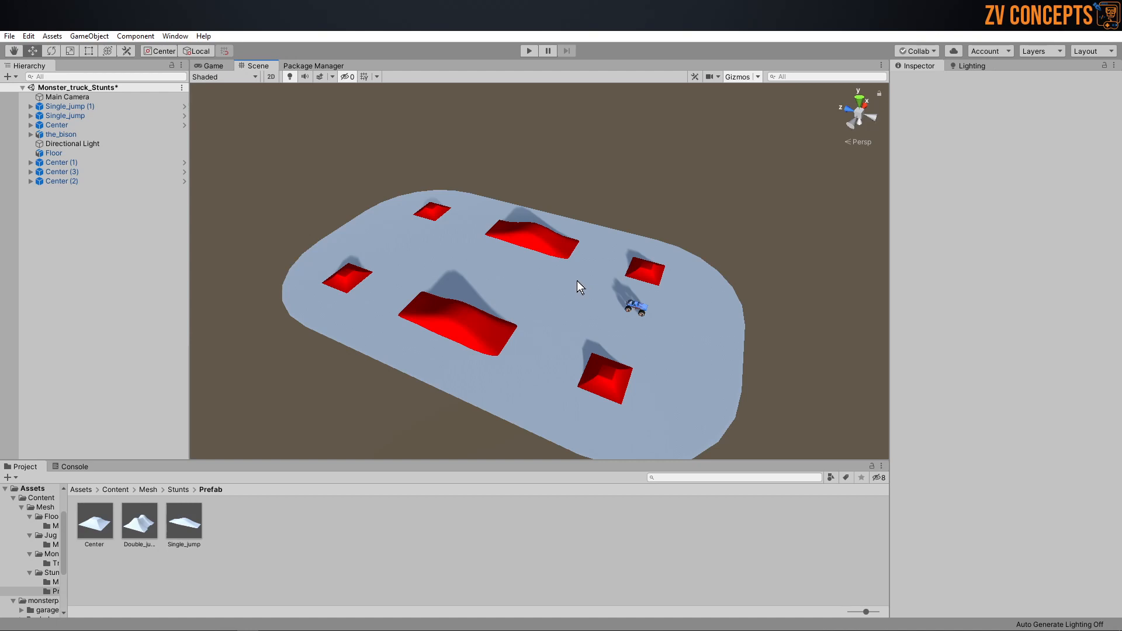
{"action": "scroll", "coordinate": [526, 243], "scroll_direction": "up", "scroll_amount": 5}
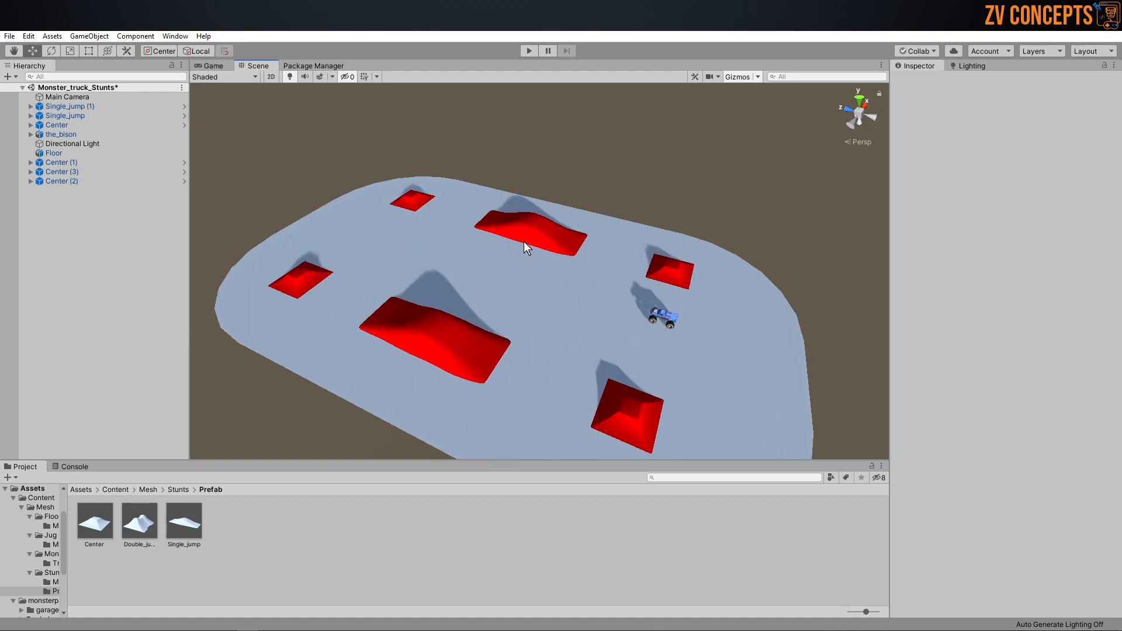
{"action": "left_click", "coordinate": [538, 236]}
{"action": "left_click_drag", "start_coordinate": [538, 236], "coordinate": [632, 204], "text": "alt"}
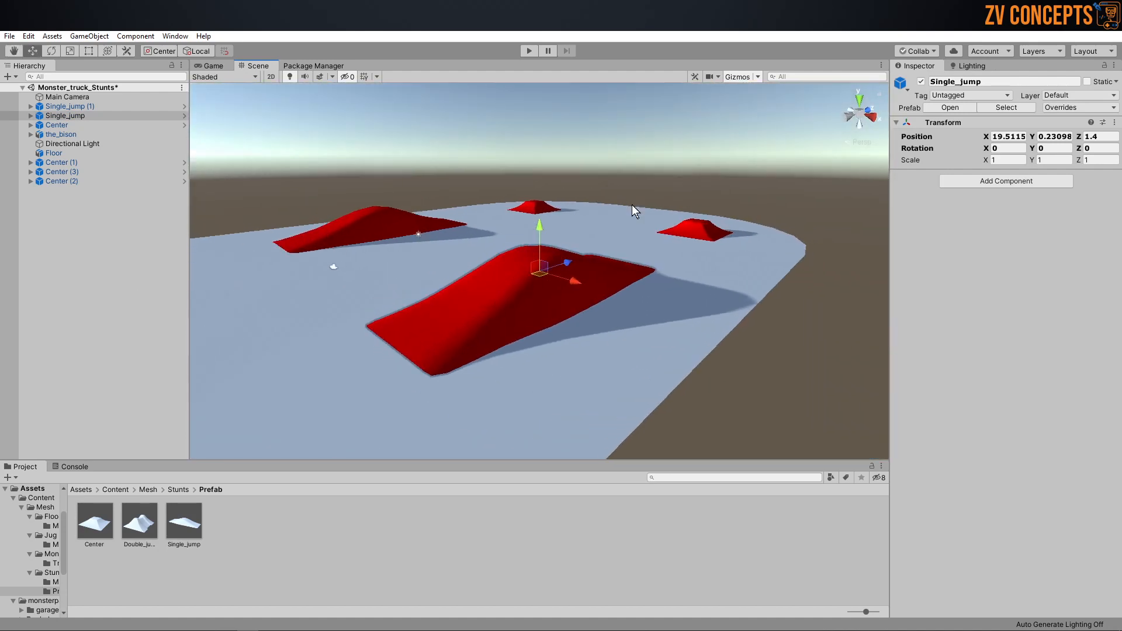
{"action": "left_click_drag", "start_coordinate": [560, 196], "coordinate": [627, 279], "text": "alt"}
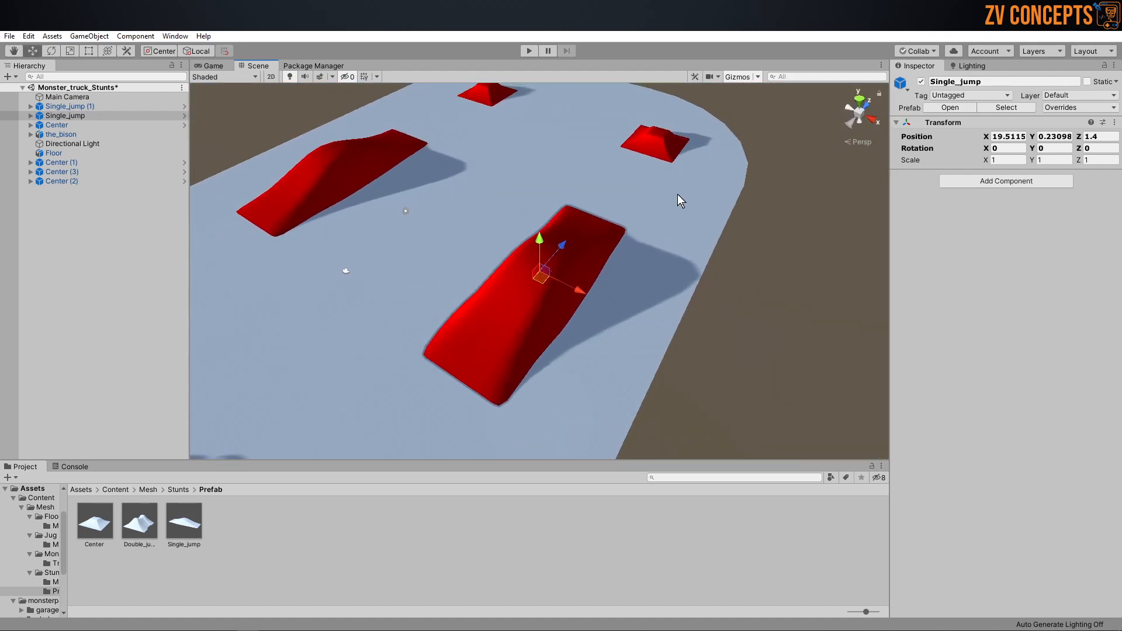
{"action": "left_click_drag", "start_coordinate": [849, 205], "coordinate": [643, 169], "text": "alt"}
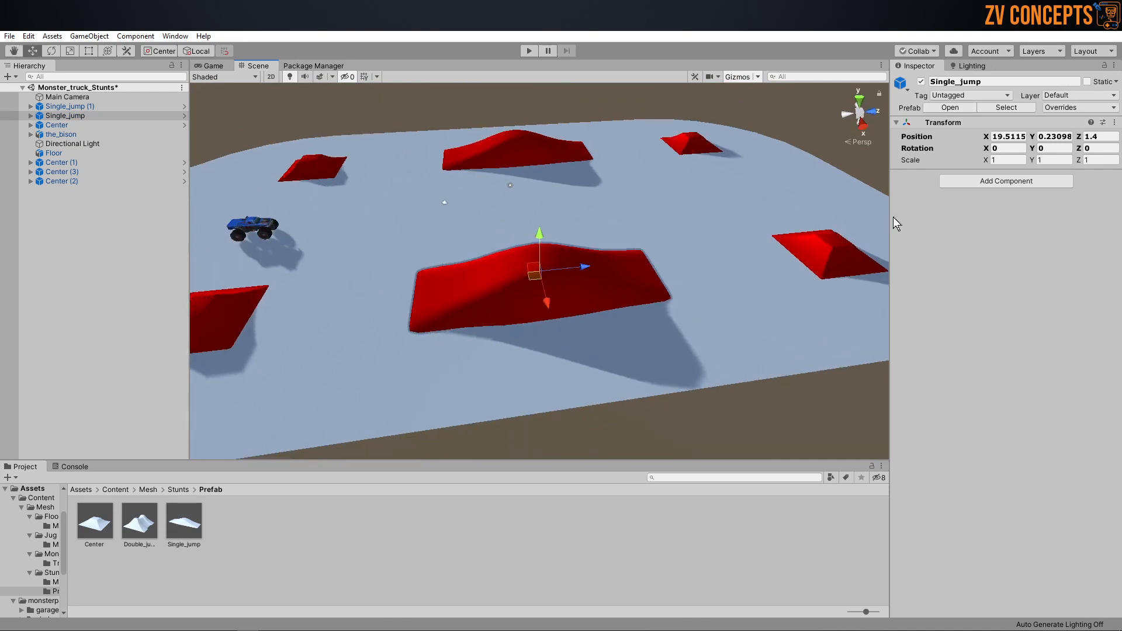
Step: Set the Single_jump ramp's scale to 0.7 on X, Y and Z
{"action": "left_click", "coordinate": [633, 408]}
{"action": "left_click", "coordinate": [515, 281]}
{"action": "left_click", "coordinate": [1000, 160]}
{"action": "type", "text": "0.7"}
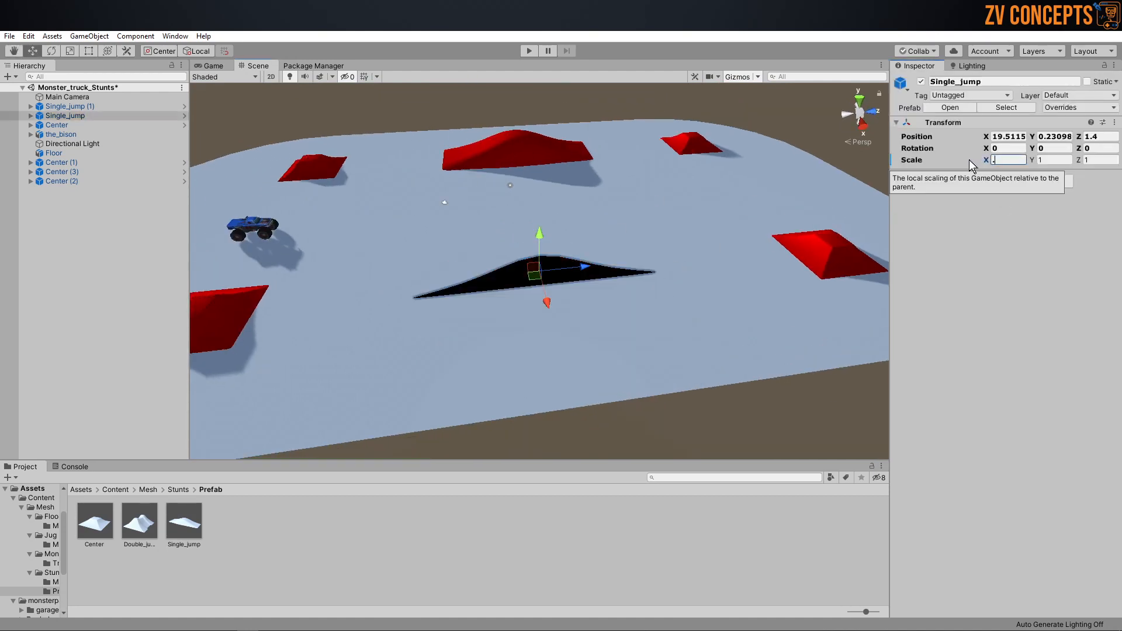
{"action": "key", "text": "Tab"}
{"action": "type", "text": ".7"}
{"action": "key", "text": "Tab"}
{"action": "type", "text": ".7"}
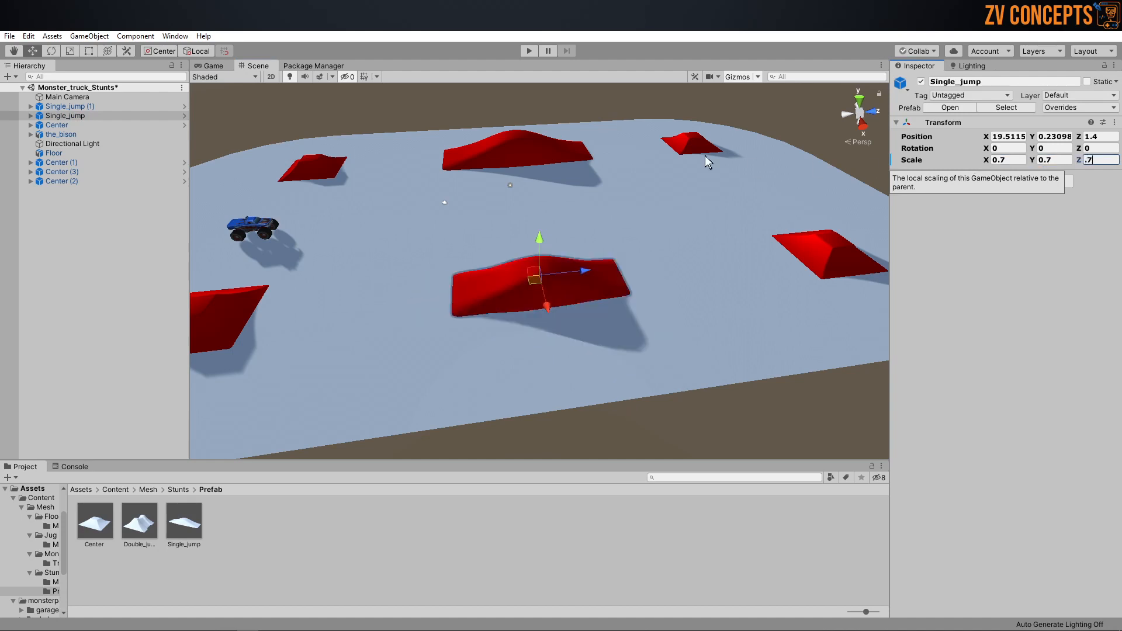
{"action": "key", "text": "Return"}
Step: Replace the full-size Single_jump (1) ramp with a duplicate of the scaled Single_jump, placed at about X -18.8, Z 1.9
{"action": "left_click", "coordinate": [513, 151]}
{"action": "key", "text": "Delete"}
{"action": "left_click", "coordinate": [584, 295]}
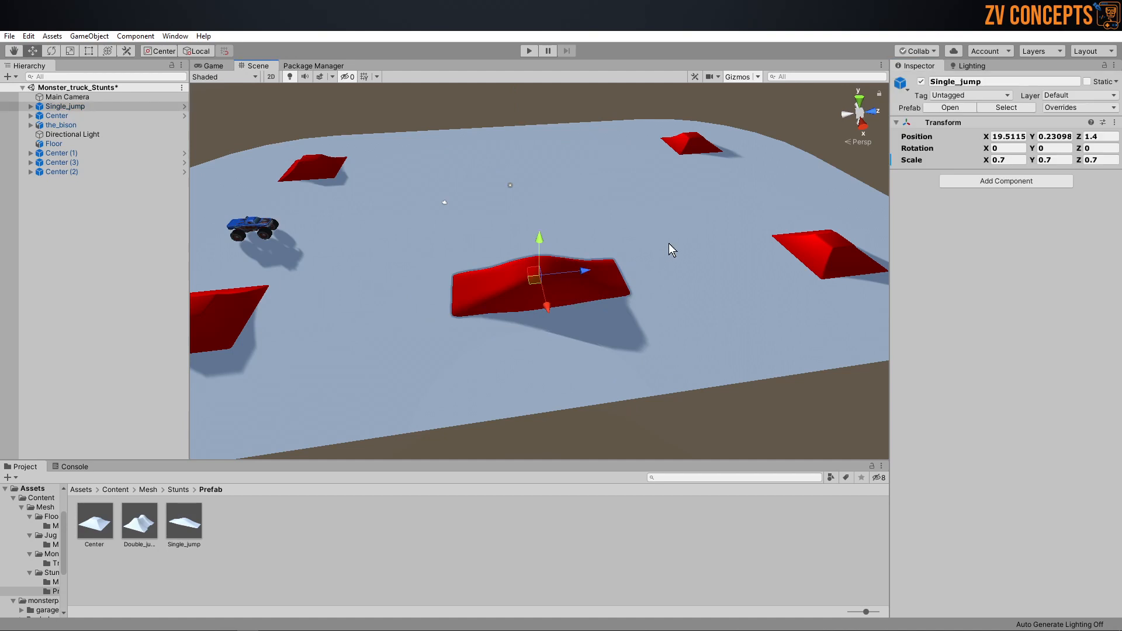
{"action": "left_click_drag", "start_coordinate": [672, 250], "coordinate": [308, 258], "text": "alt"}
{"action": "left_click_drag", "start_coordinate": [493, 274], "coordinate": [467, 267]}
{"action": "left_click_drag", "start_coordinate": [672, 263], "coordinate": [532, 315], "text": "alt"}
{"action": "key", "text": "ctrl+d"}
{"action": "left_click_drag", "start_coordinate": [484, 275], "coordinate": [634, 181]}
{"action": "key", "text": "f"}
{"action": "scroll", "coordinate": [634, 199], "scroll_direction": "down", "scroll_amount": 10}
{"action": "left_click_drag", "start_coordinate": [660, 233], "coordinate": [572, 246], "text": "alt"}
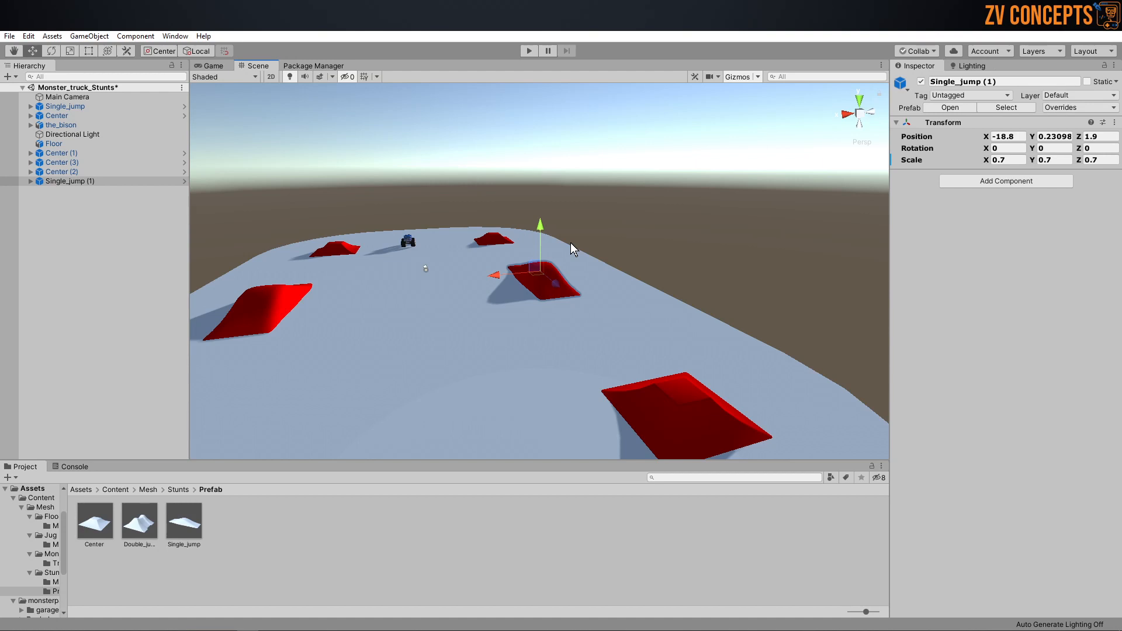
Step: Save the Monster_truck_Stunts scene with the six ramps and bring up the reference board
{"action": "left_click_drag", "start_coordinate": [377, 220], "coordinate": [647, 225]}
{"action": "left_click_drag", "start_coordinate": [482, 187], "coordinate": [442, 244], "text": "alt"}
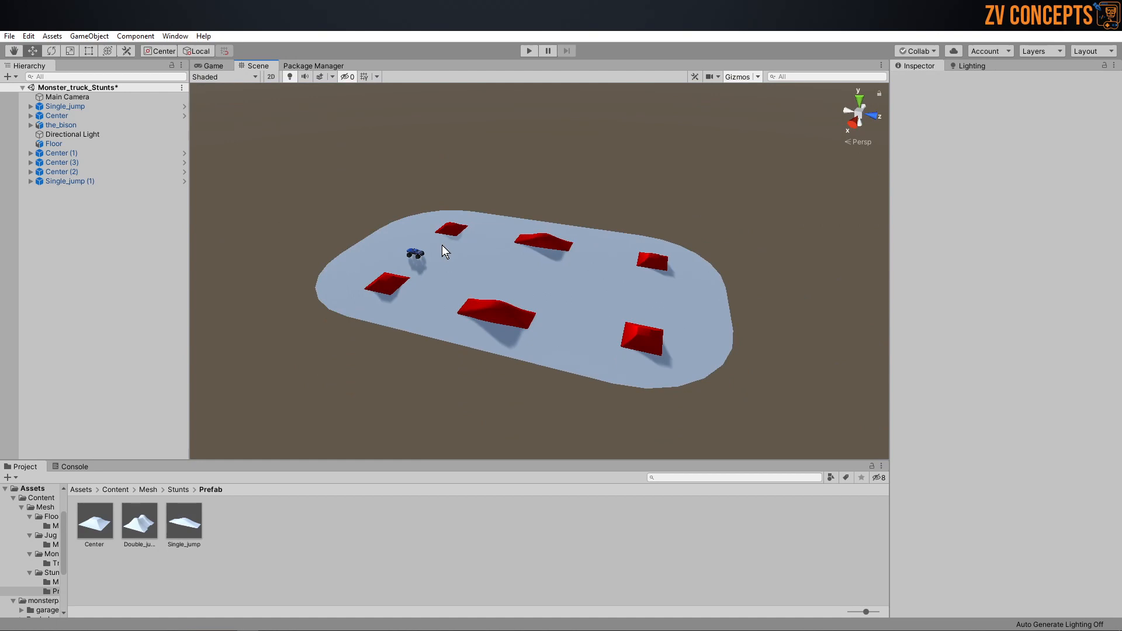
{"action": "mouse_move", "coordinate": [492, 223]}
{"action": "left_mouse_down", "text": "alt"}
{"action": "mouse_move", "coordinate": [547, 246]}
{"action": "mouse_move", "coordinate": [488, 240]}
{"action": "mouse_move", "coordinate": [401, 201]}
{"action": "mouse_move", "coordinate": [478, 228]}
{"action": "left_mouse_up", "text": "alt"}
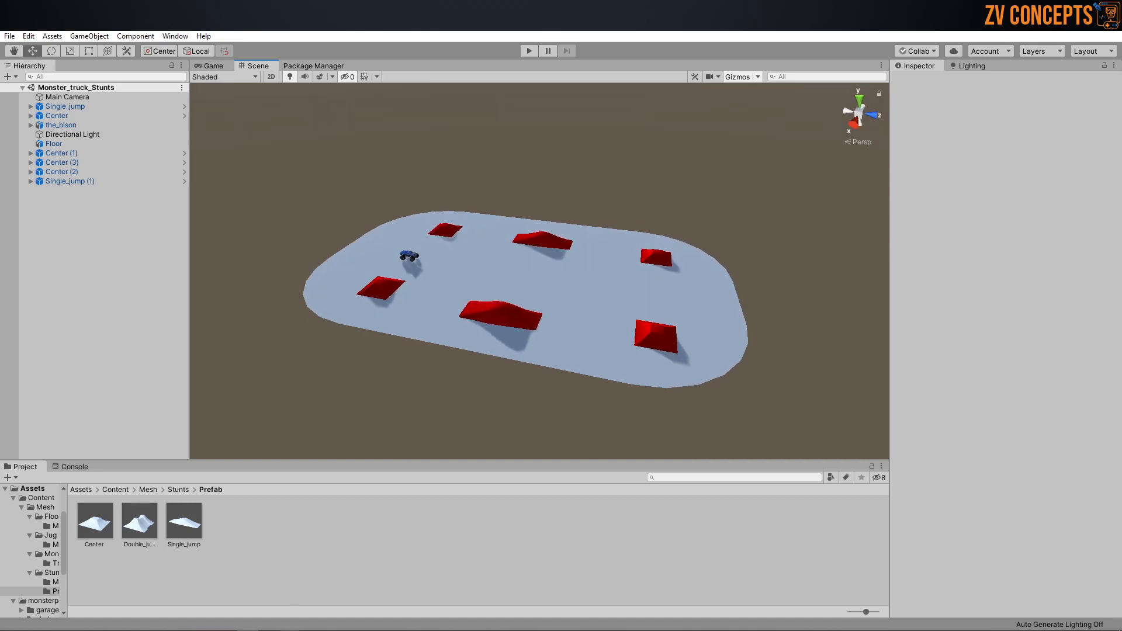
{"action": "right_click", "coordinate": [361, 269]}
{"action": "mouse_move", "coordinate": [404, 461]}
{"action": "left_click", "coordinate": [489, 461]}
{"action": "key", "text": "ctrl+s"}
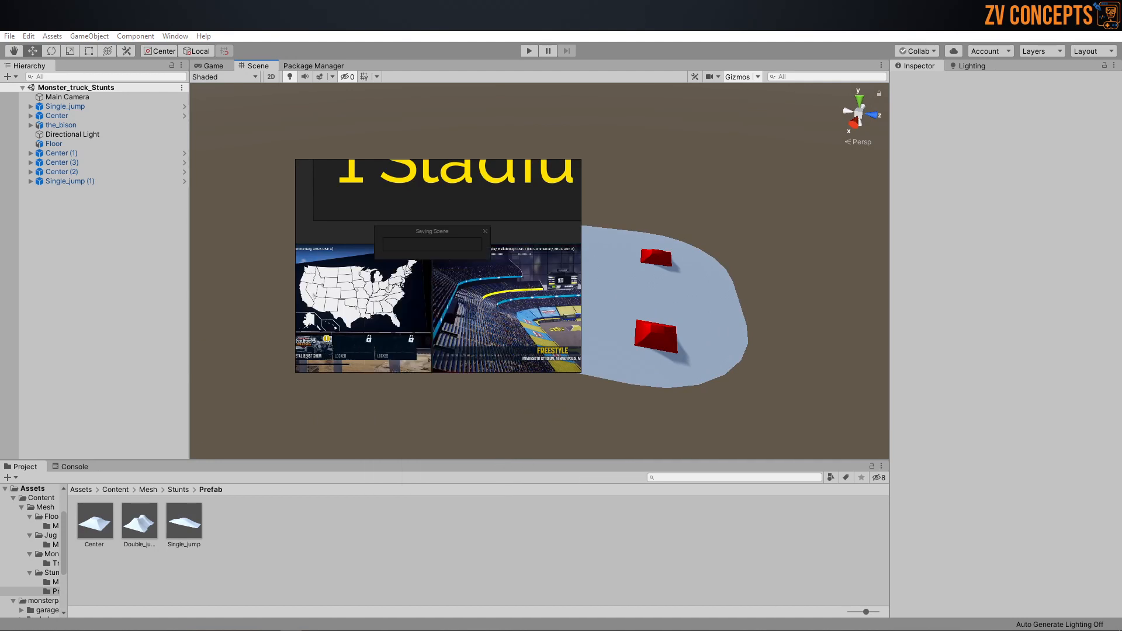